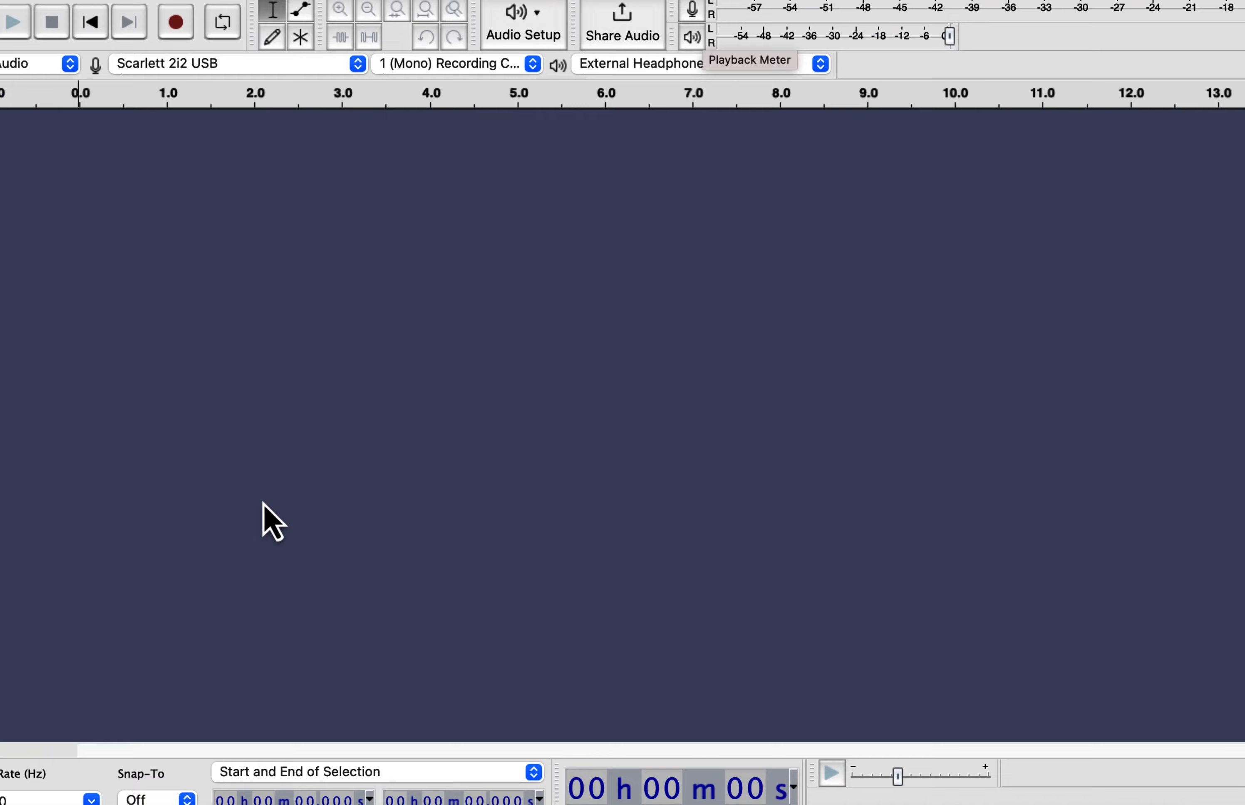
- Keep the project rate at 44100 Hz and record a mono voice take of about 51 seconds
left_click(92, 799)
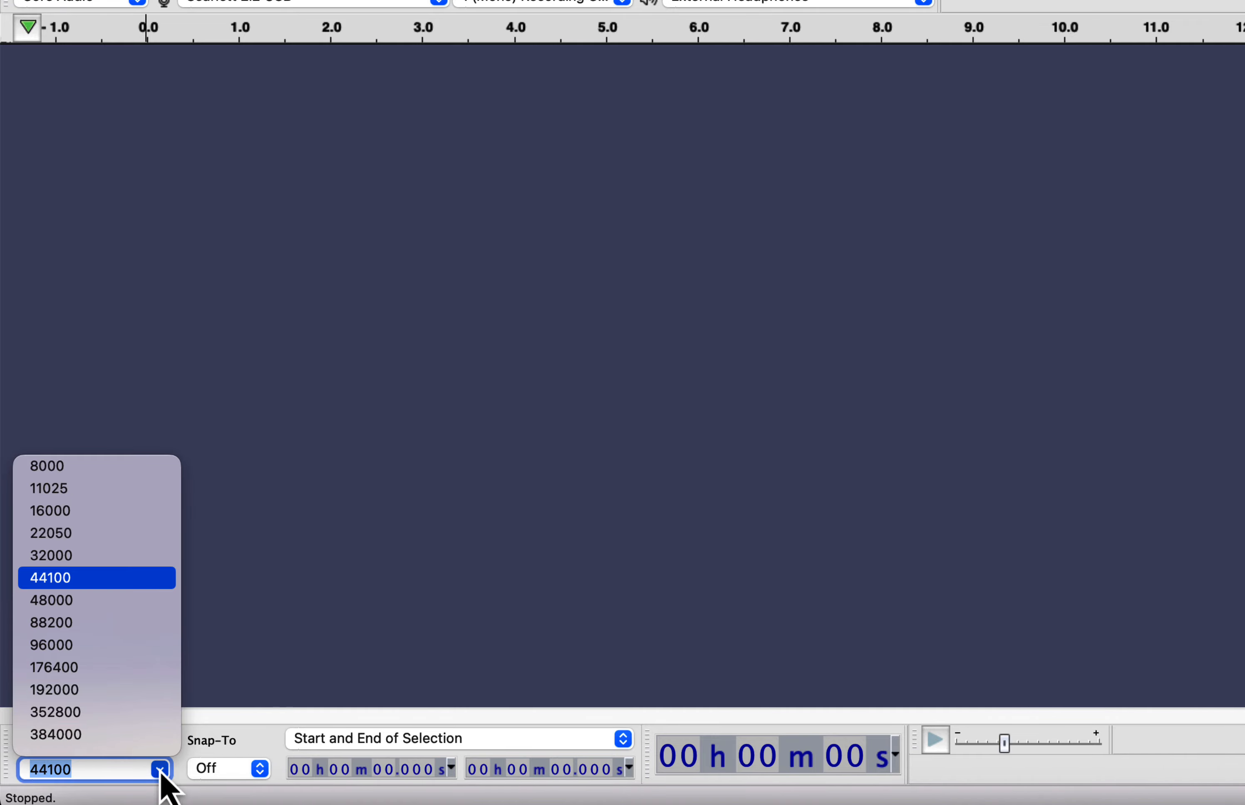
left_click(337, 342)
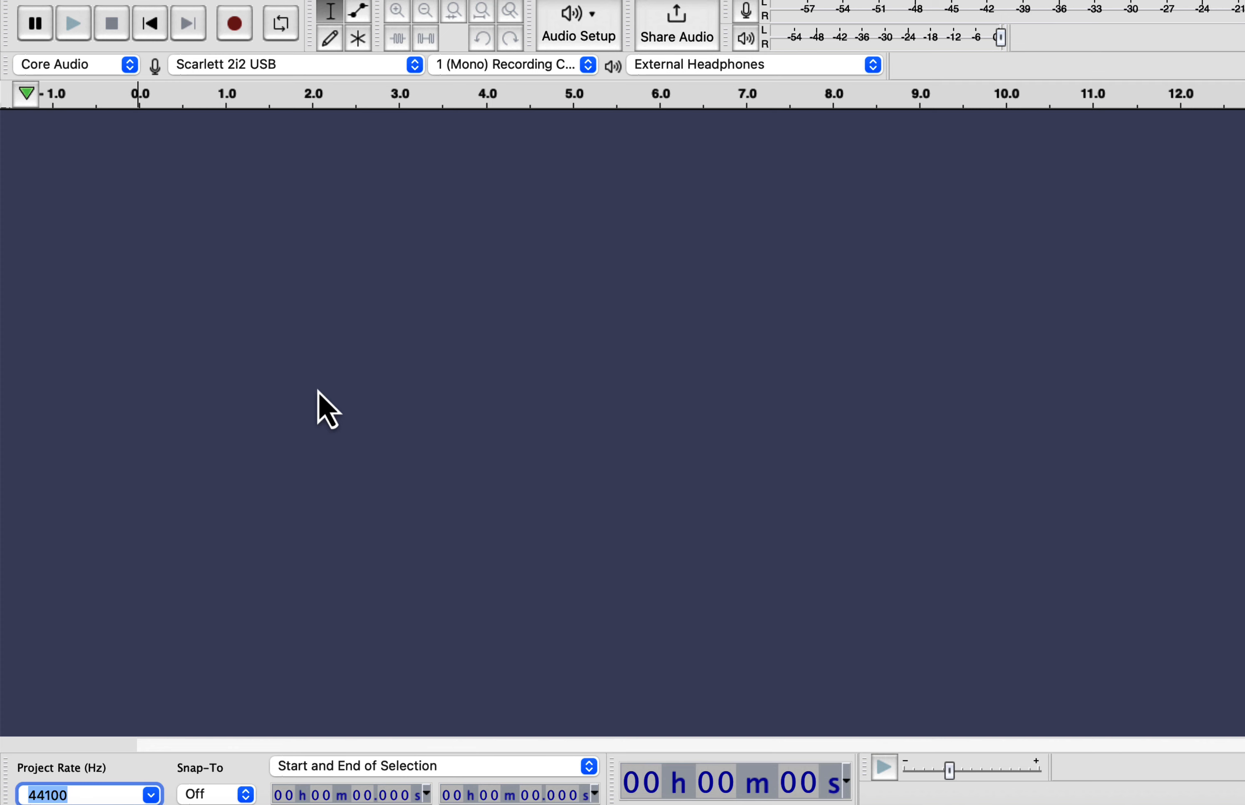
left_click(234, 27)
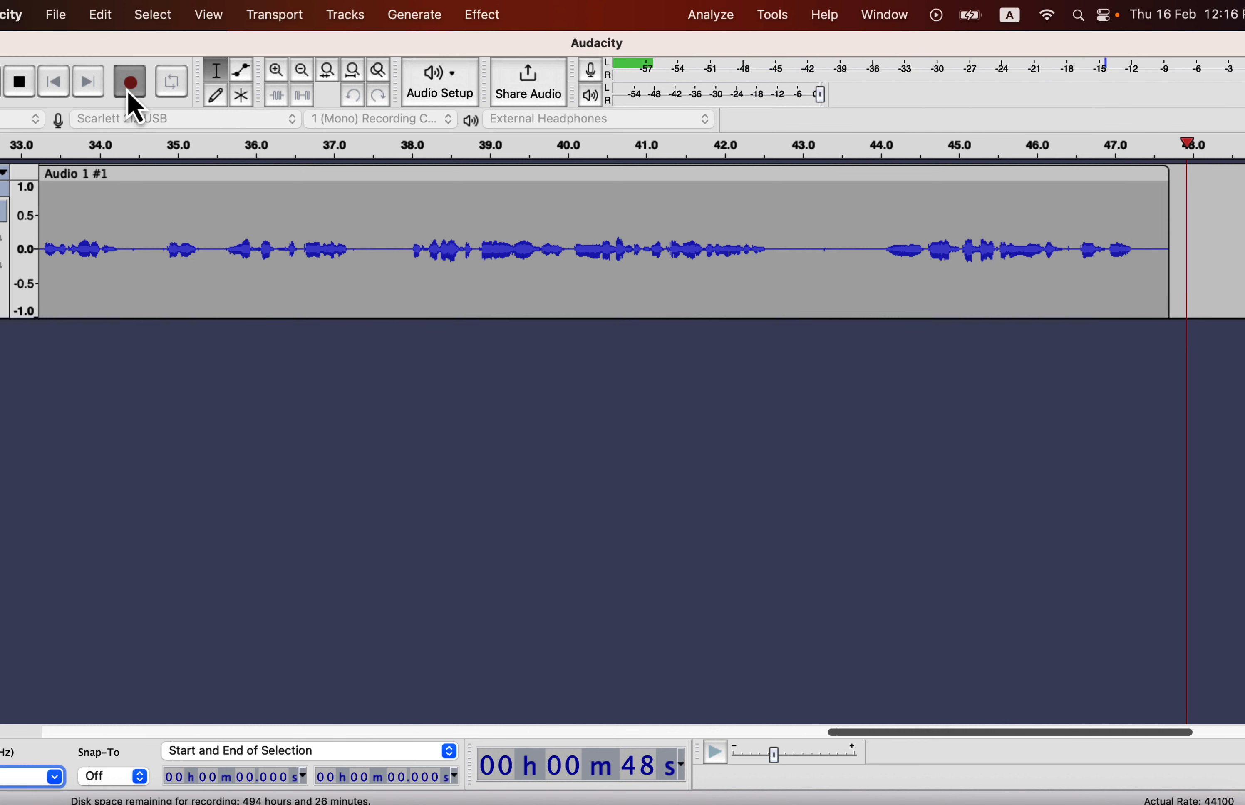
left_click(24, 94)
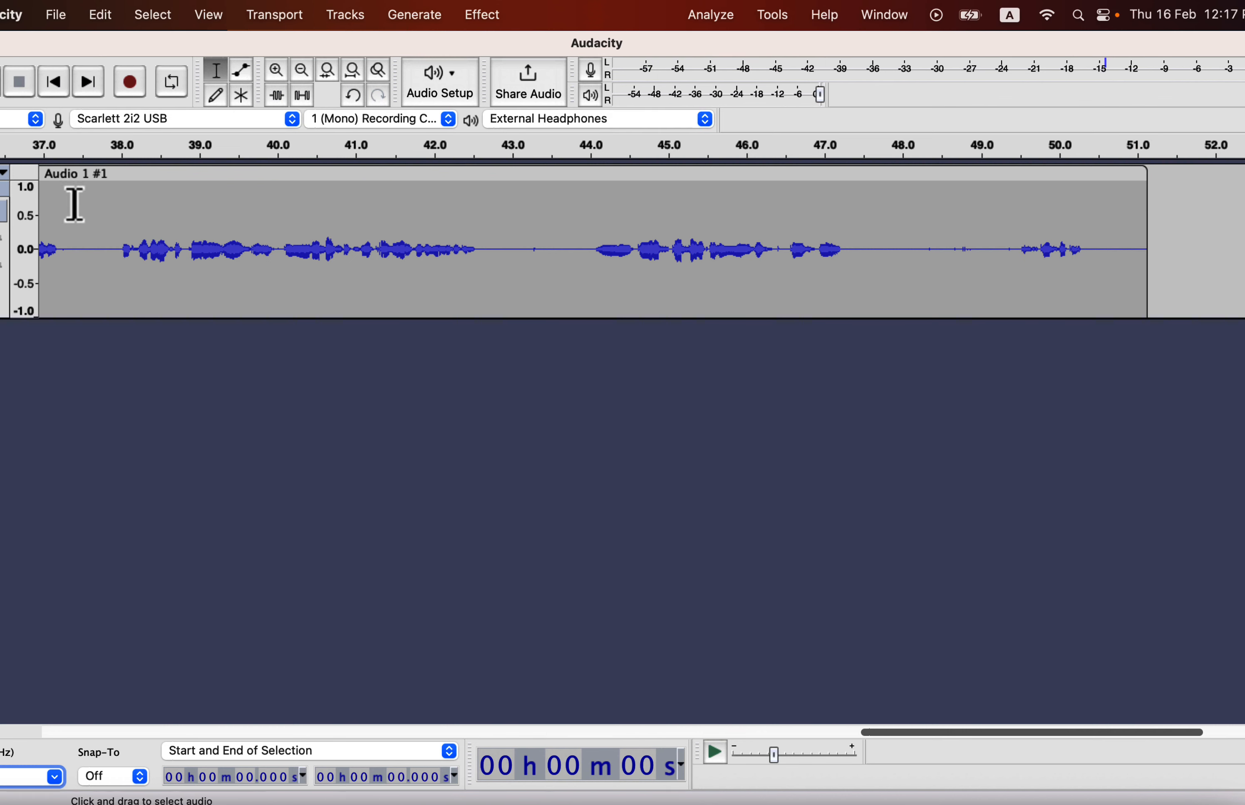
scroll(83, 217, "left", 10)
scroll(84, 218, "left", 20)
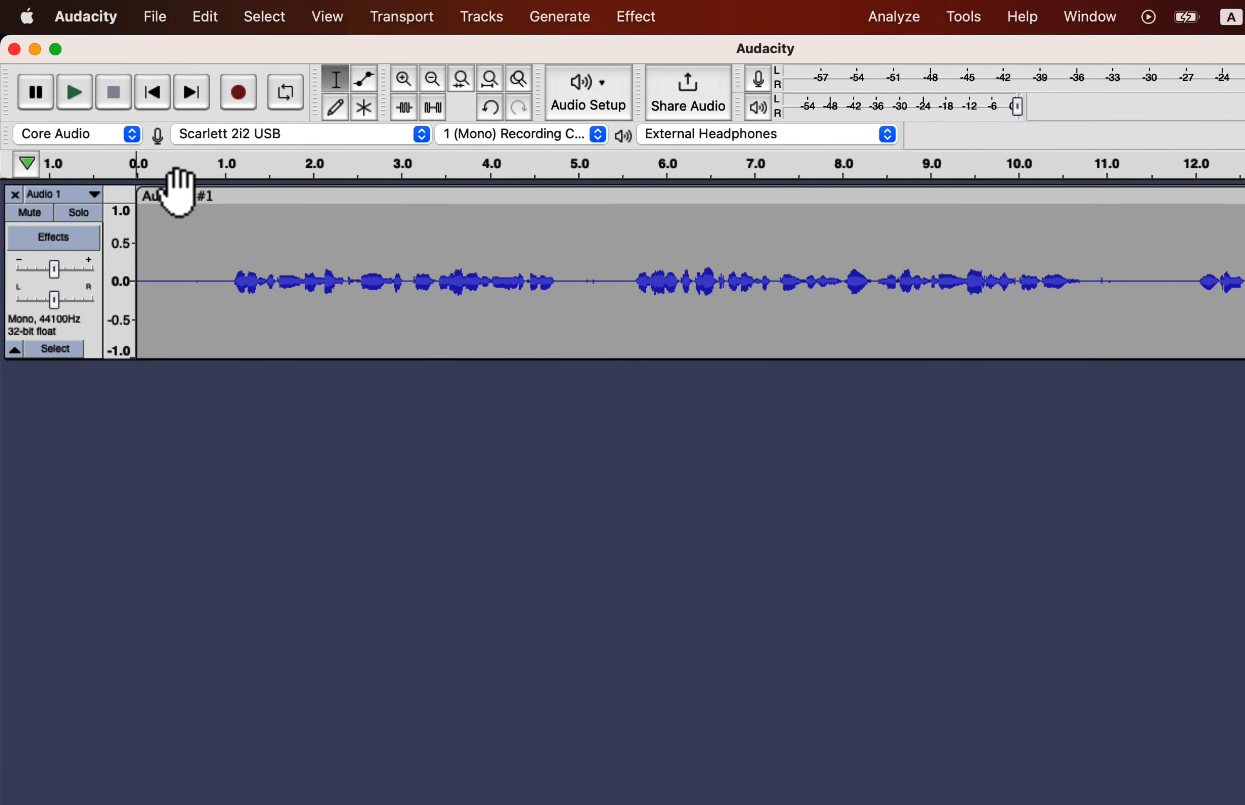
- Save the project as "Audacity record and edit" in the Audacity Projects folder
left_click(156, 18)
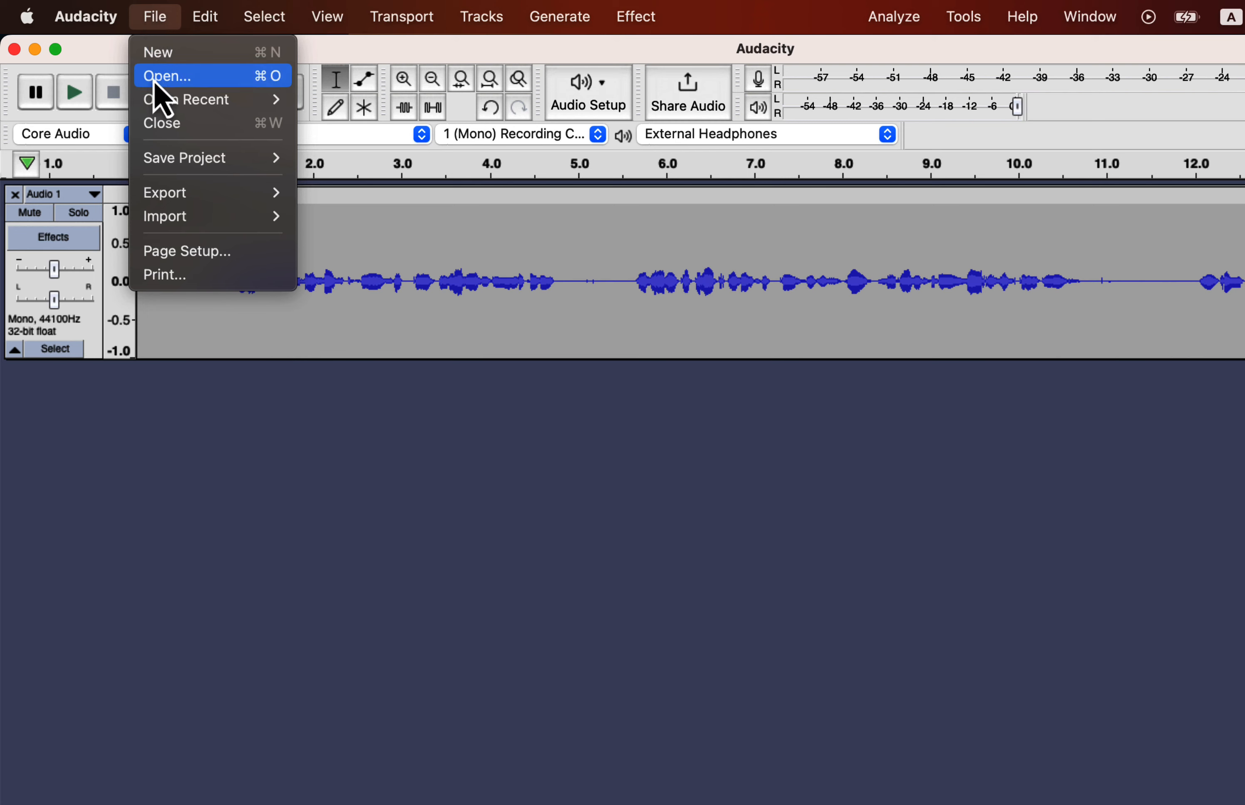
mouse_move(165, 166)
left_click(320, 158)
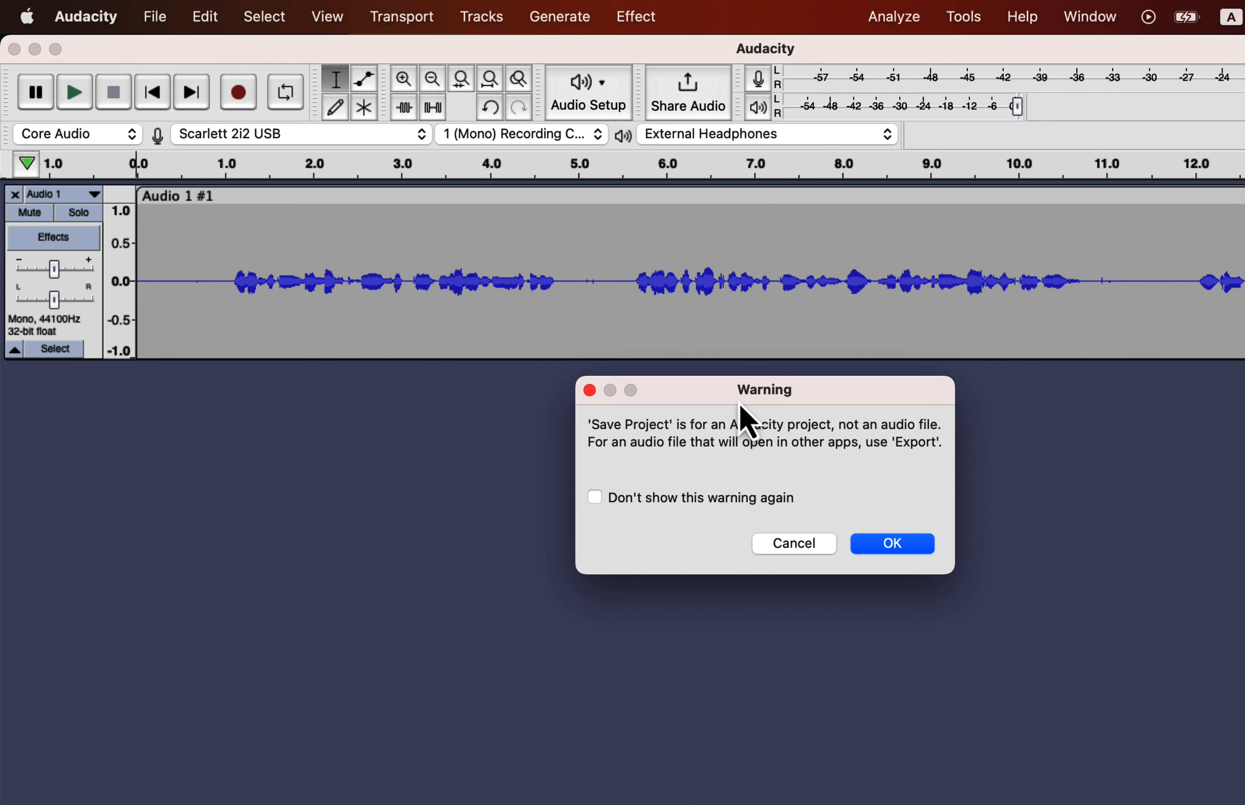
left_click(891, 545)
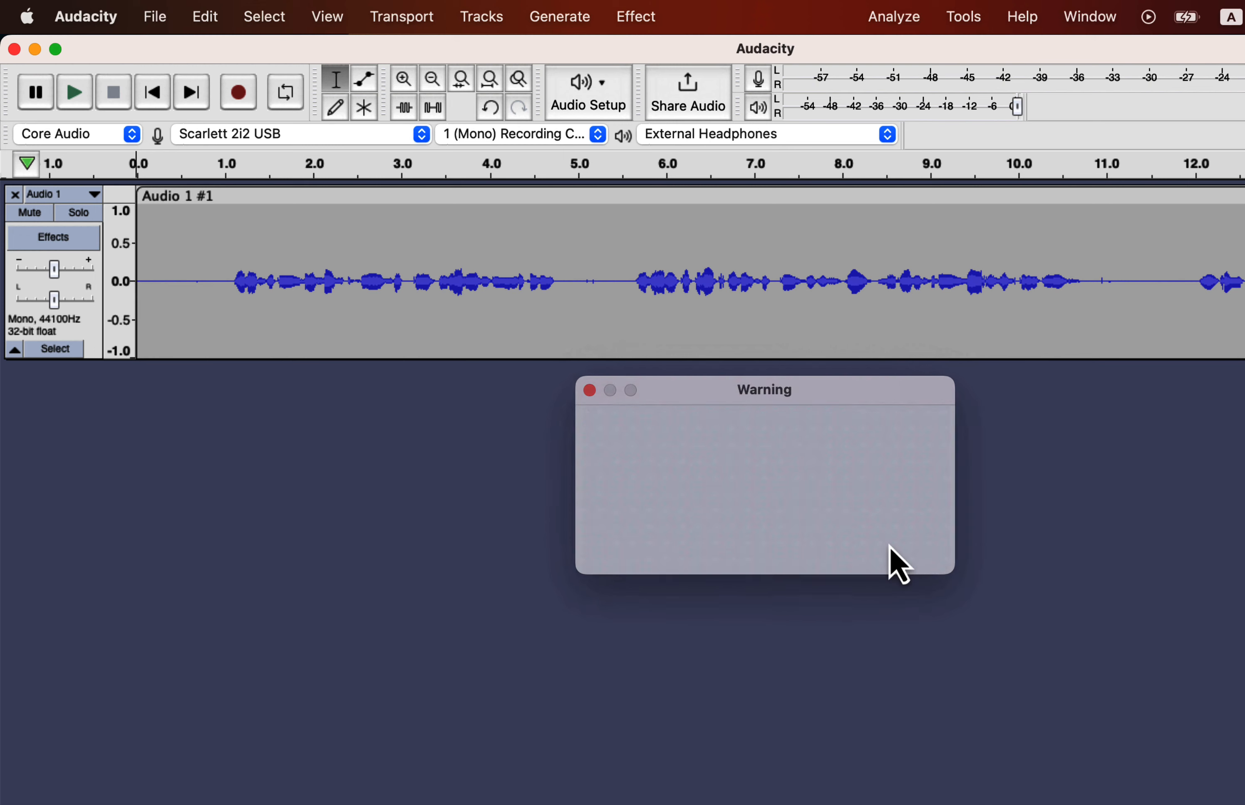
type("Audacity record and edit")
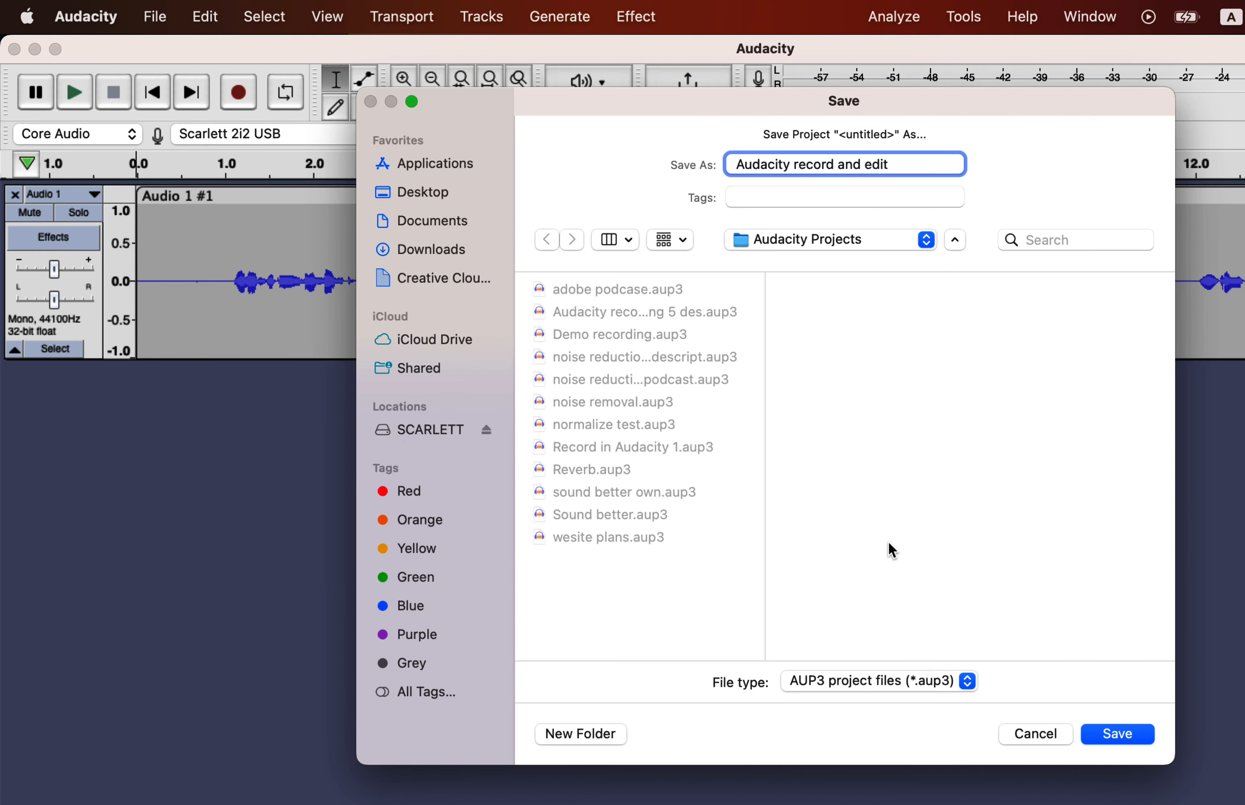
key("Return")
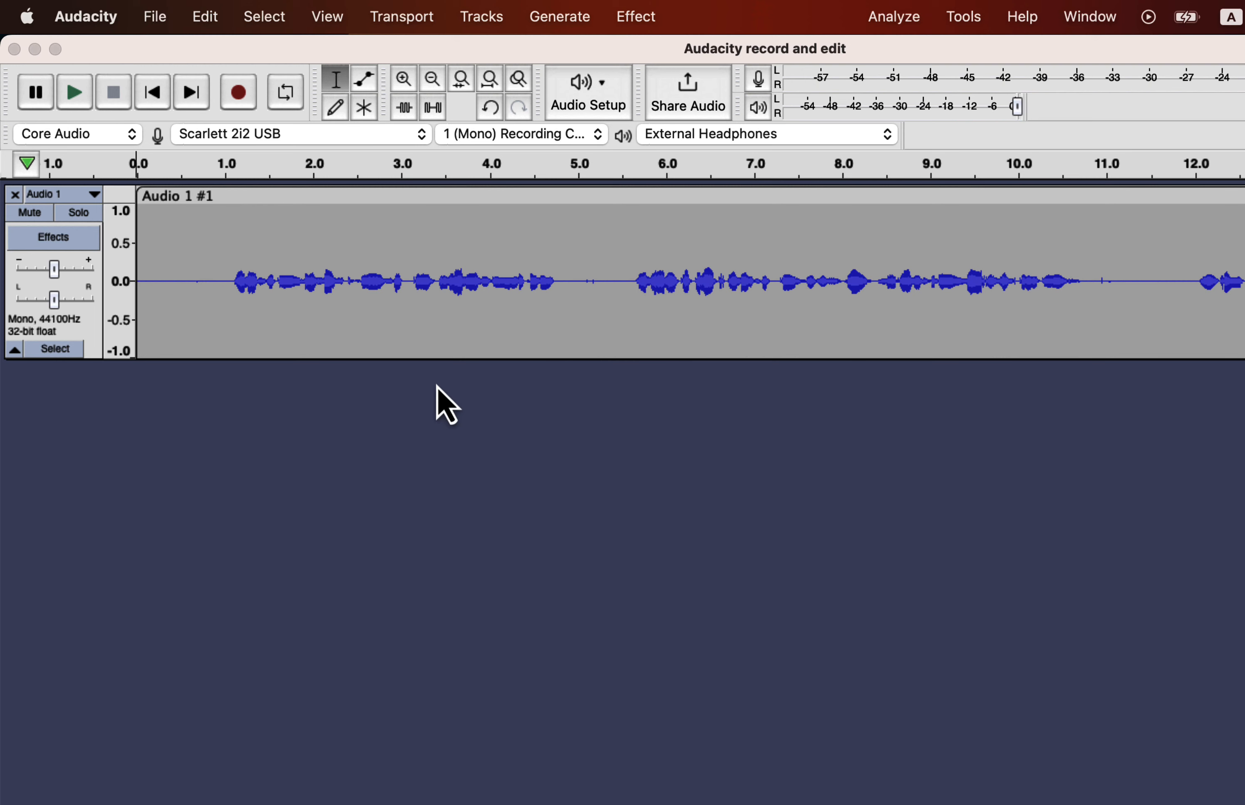
- Close the project window and reopen "Audacity record and edit.aup3" from the Audacity Projects folder in Finder
left_click(14, 49)
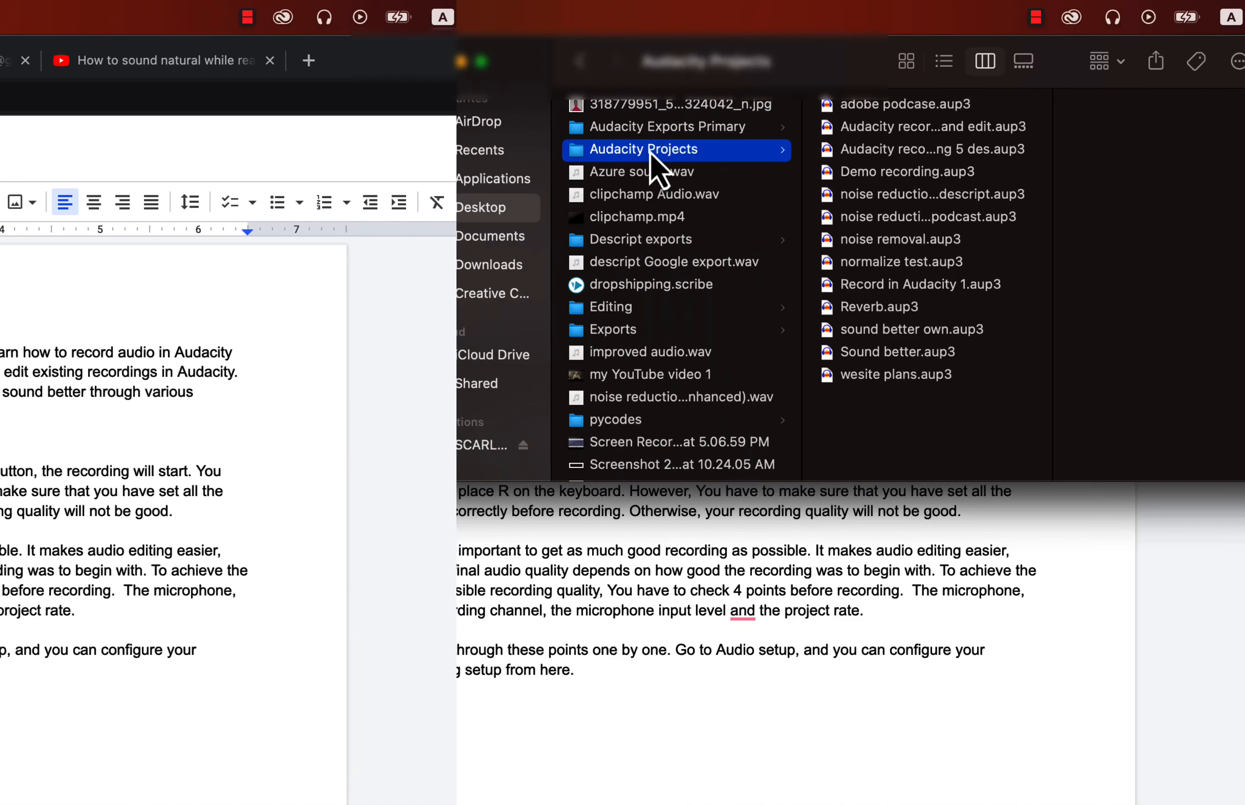
left_click(872, 135)
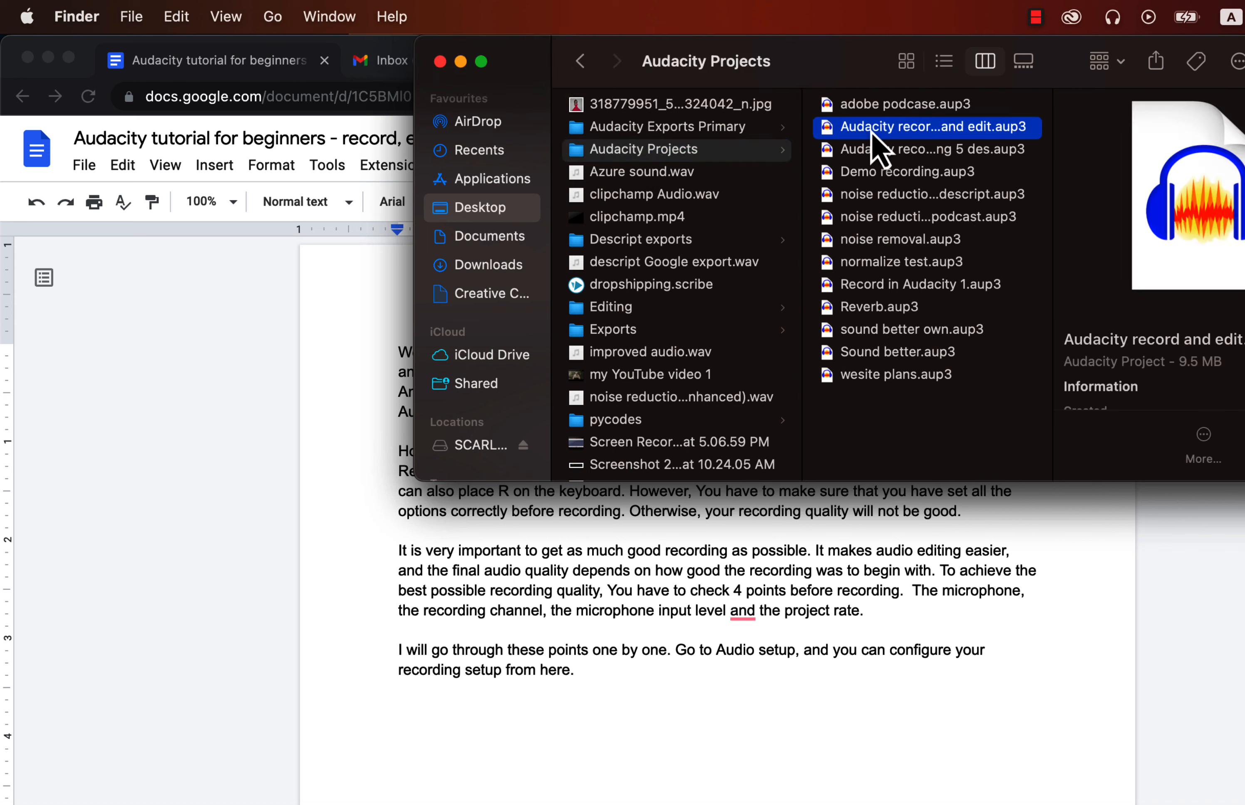
left_click(871, 130)
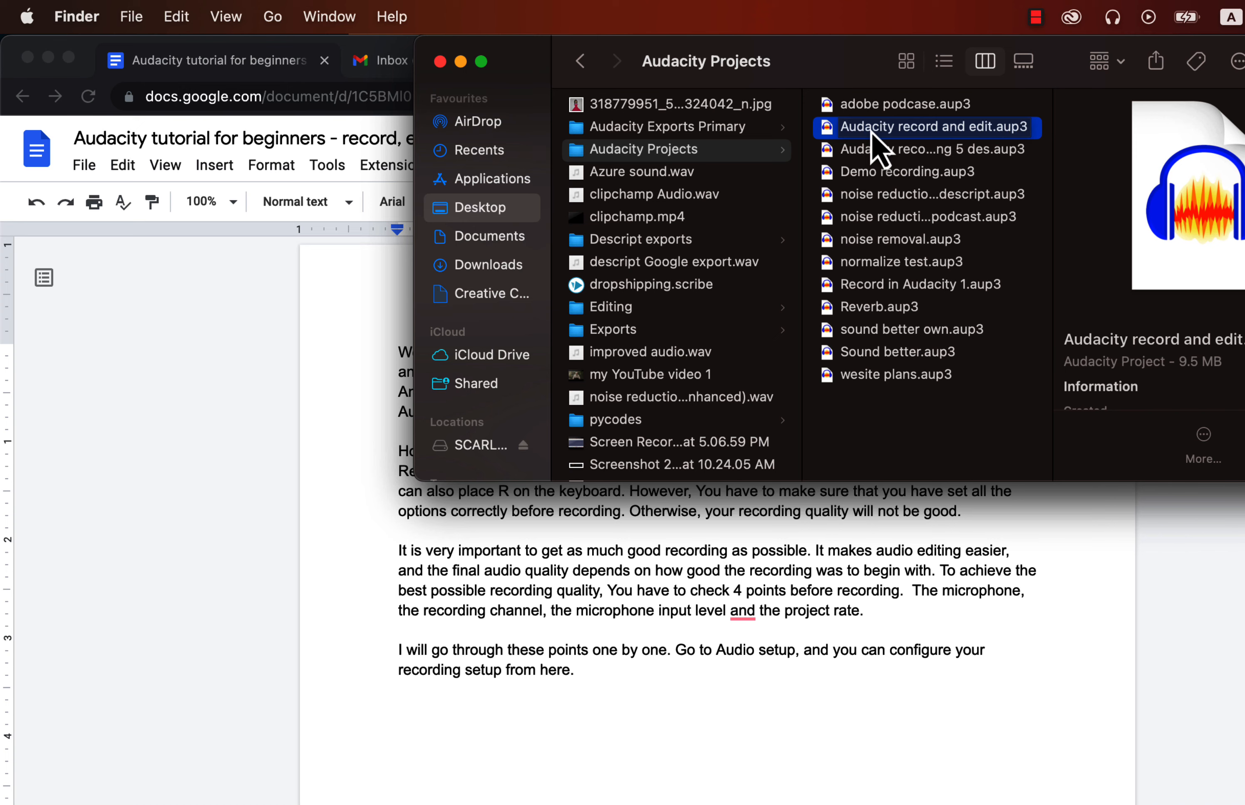
double_click(872, 130)
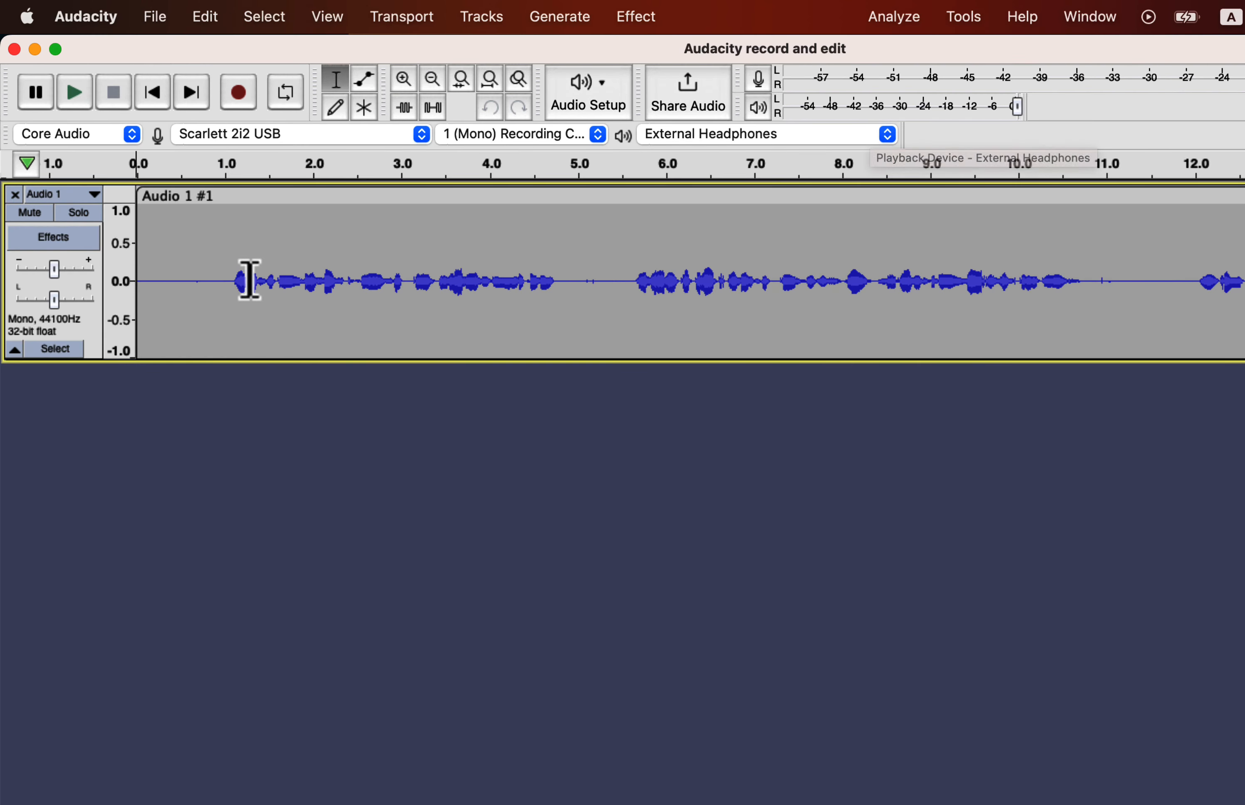
- Select the recording from about 1.0 to 3.8 seconds by extending a shorter selection, and clear the selection again
left_click_drag(225, 283, 271, 282)
left_click(473, 295, "shift")
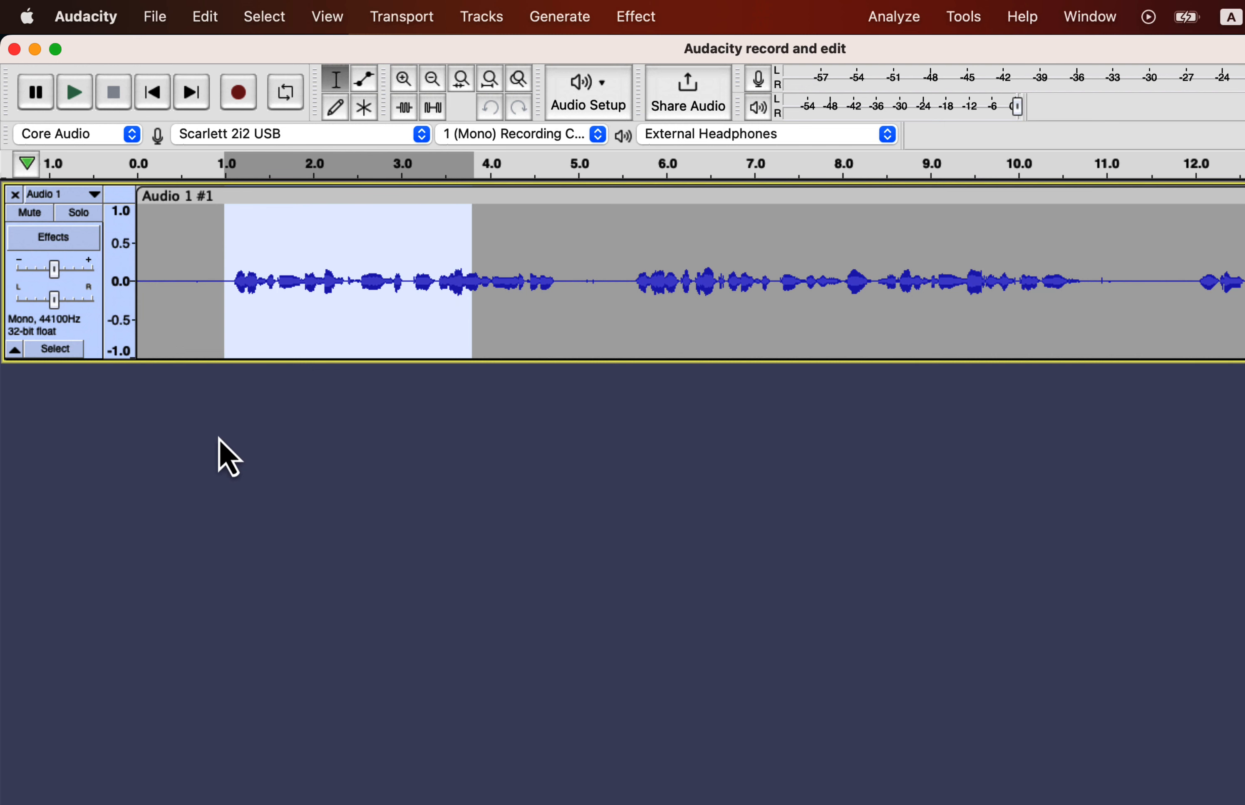
left_click(222, 458)
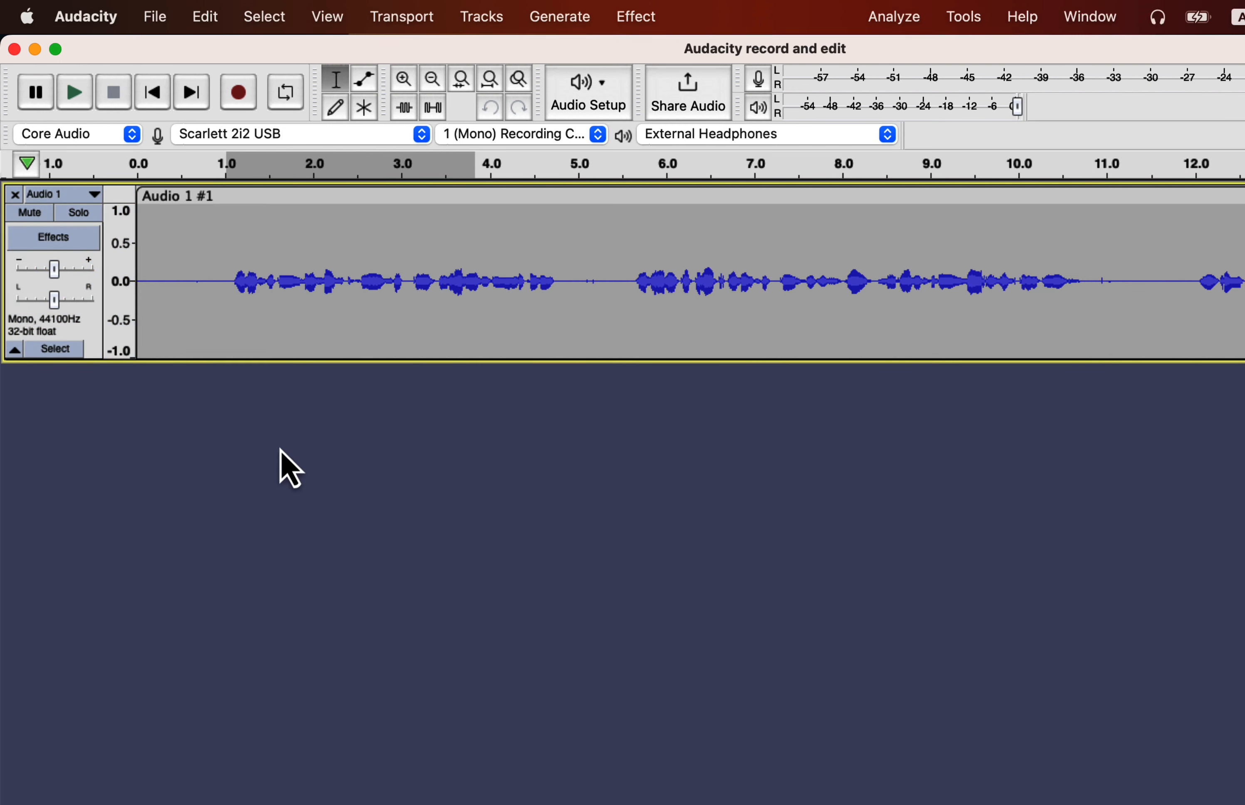
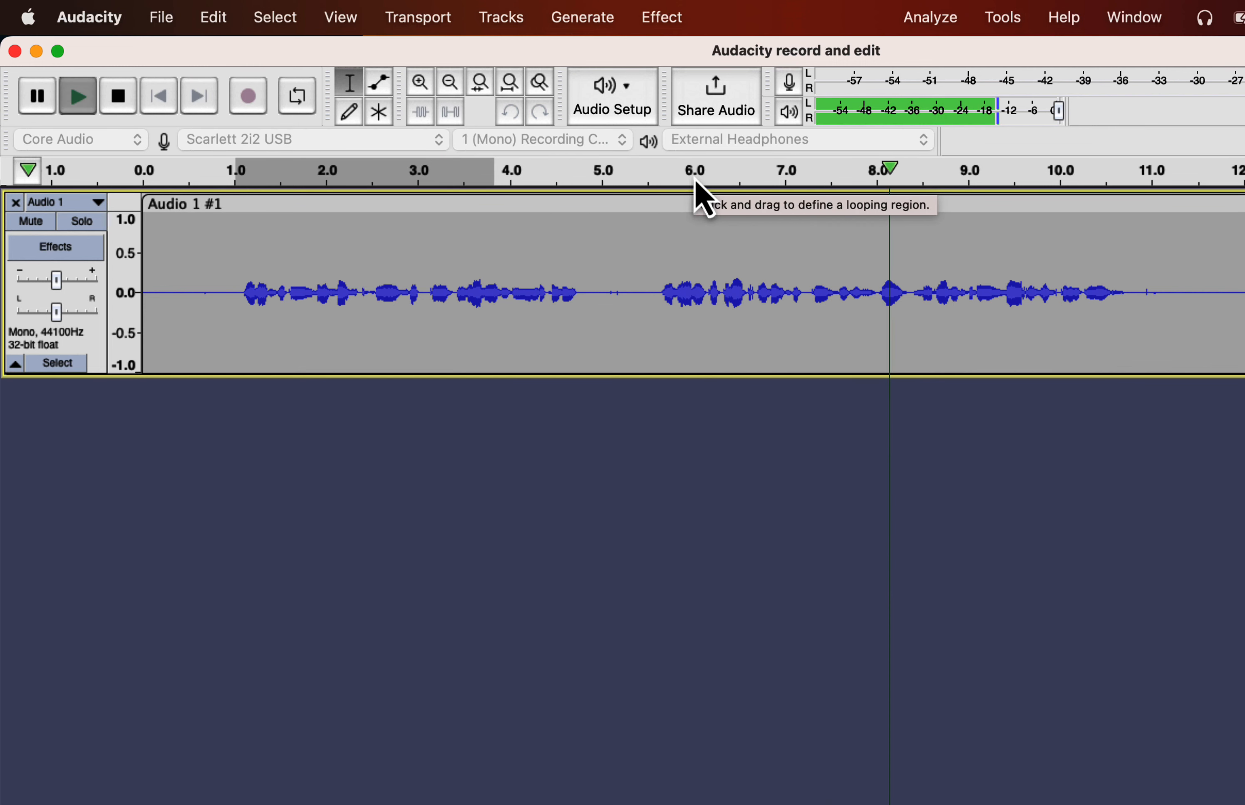
- Play the recording from about 6.0 seconds, and play it from a cursor placed at about 3.1 seconds
left_click(696, 181)
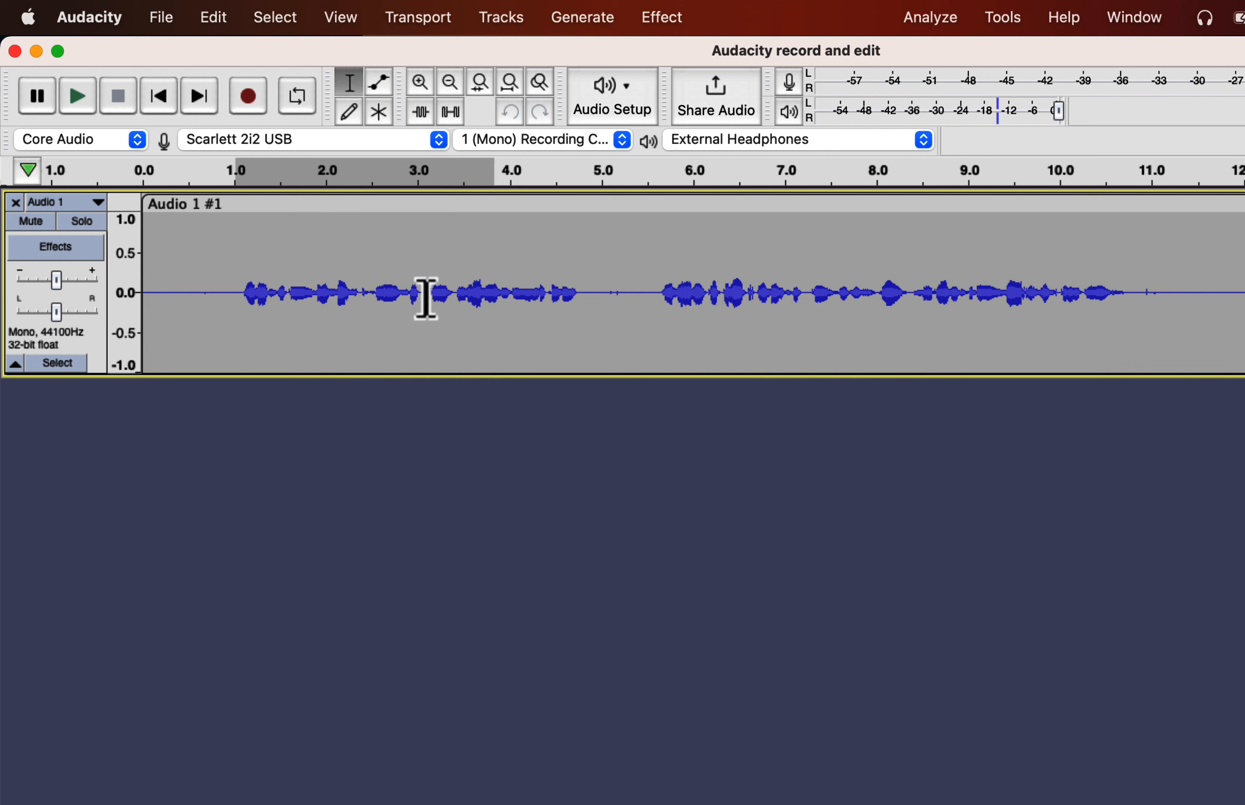
left_click(425, 297)
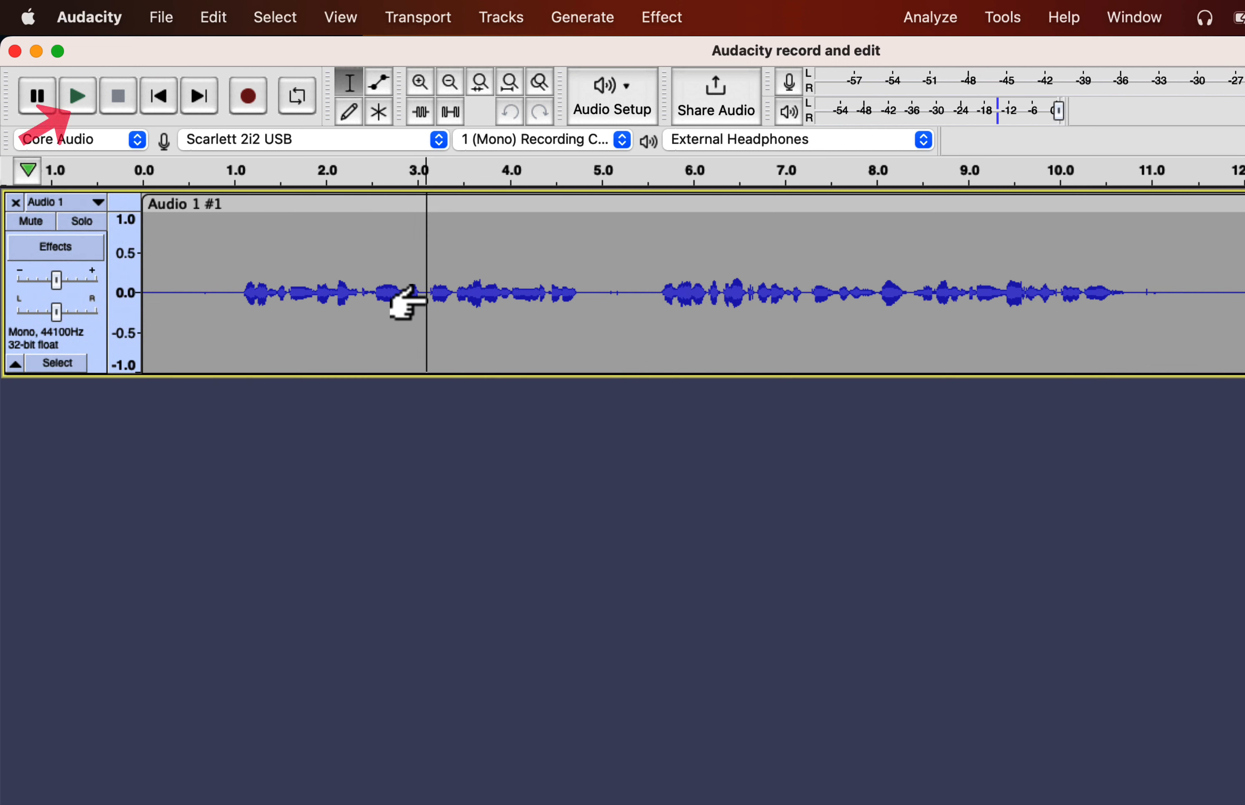
key("space")
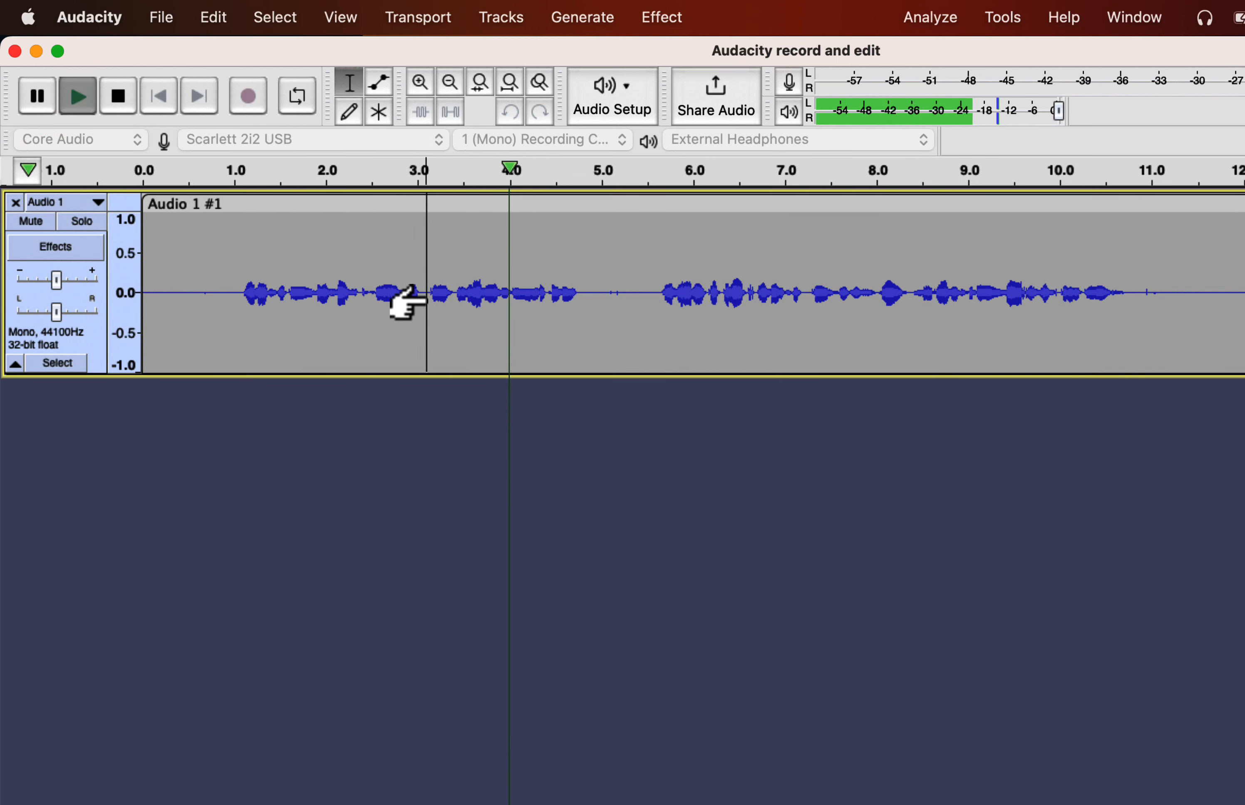
key("space")
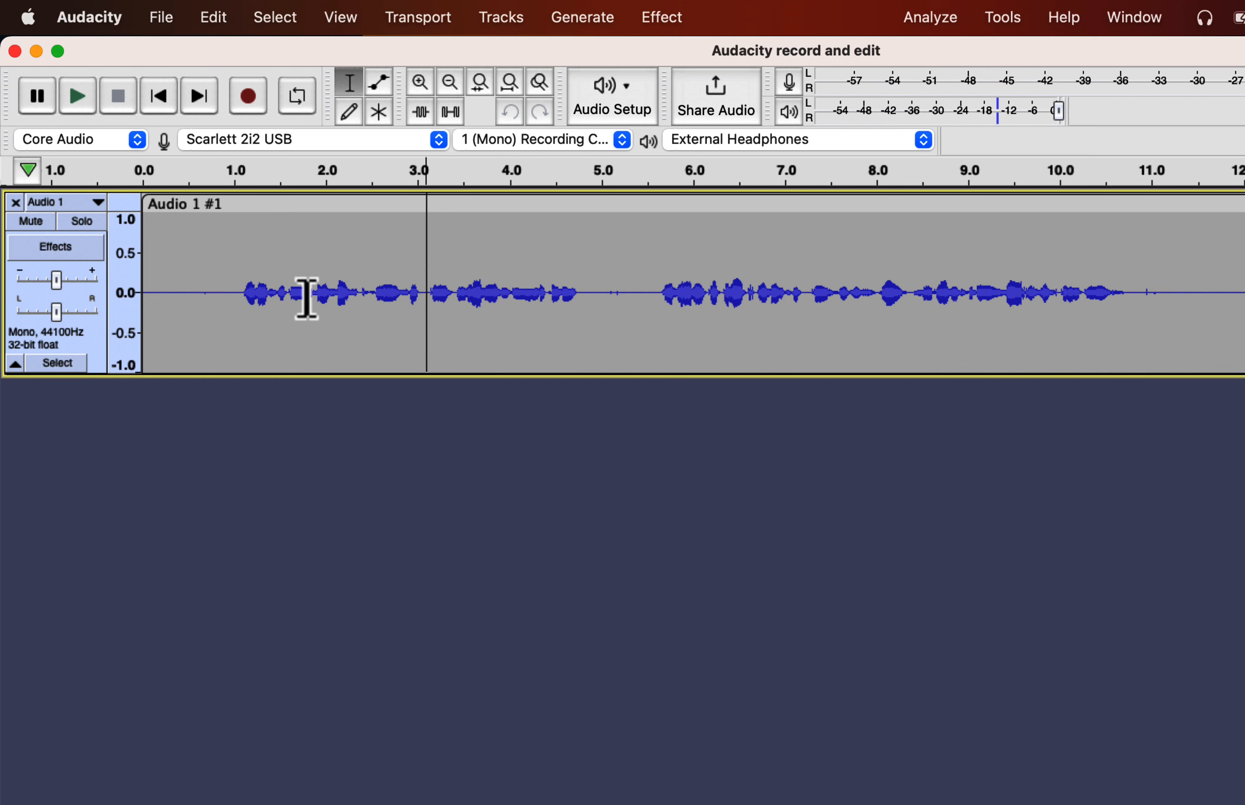
- Select and play the silent first second of the recording, and roughly triple the track's height
left_click_drag(235, 297, 142, 297)
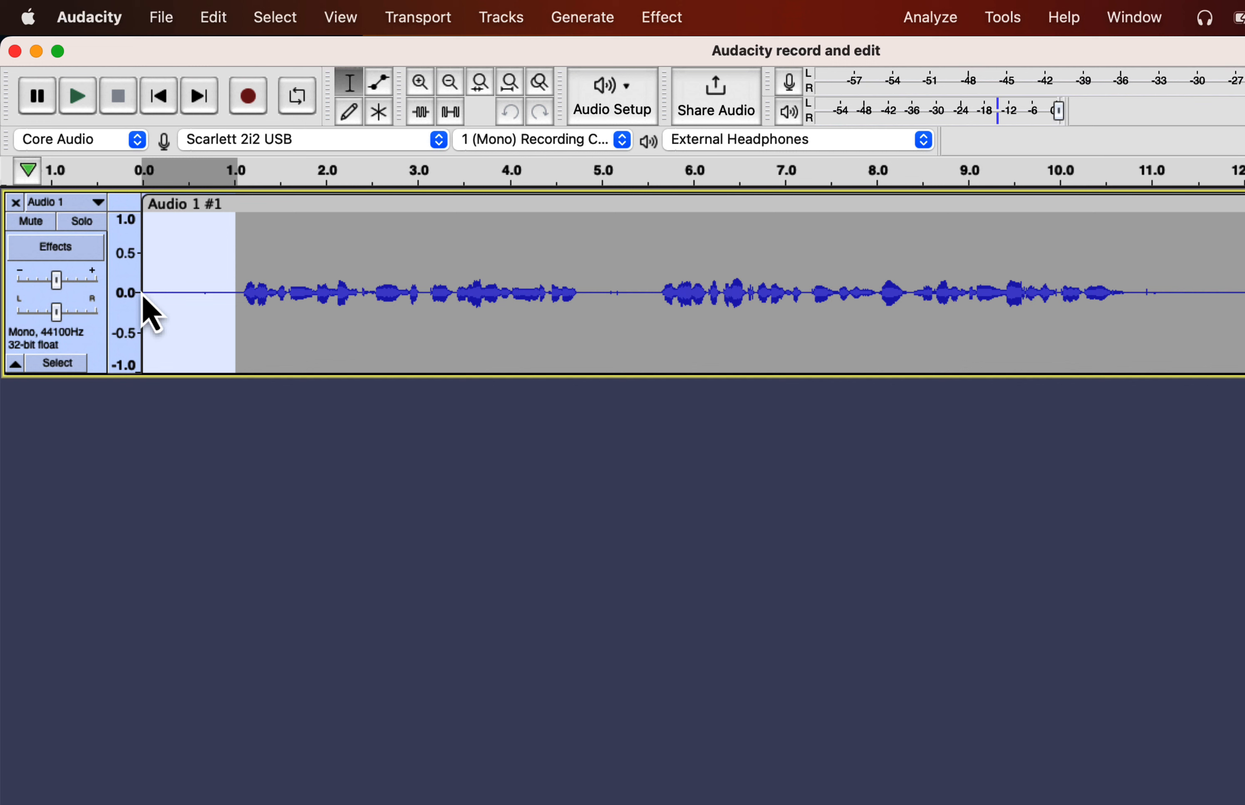
key("space")
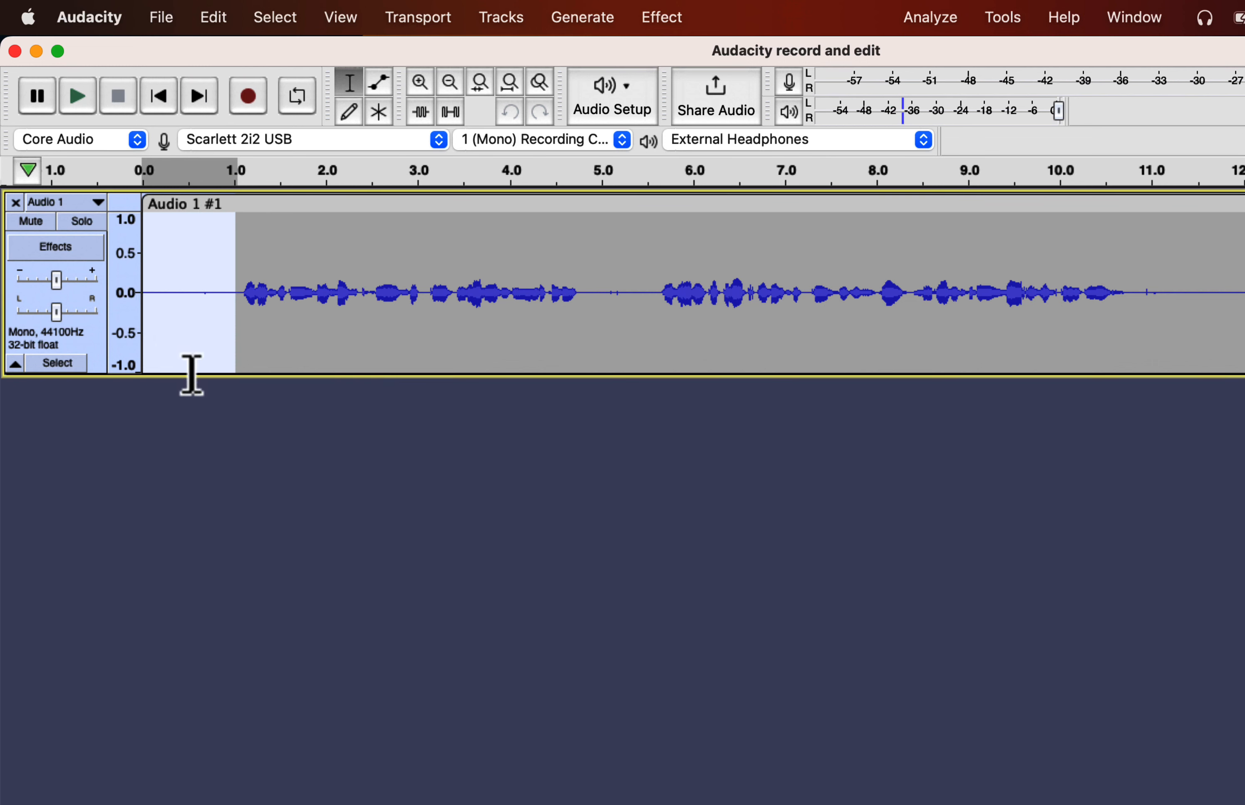
left_click_drag(191, 376, 179, 686)
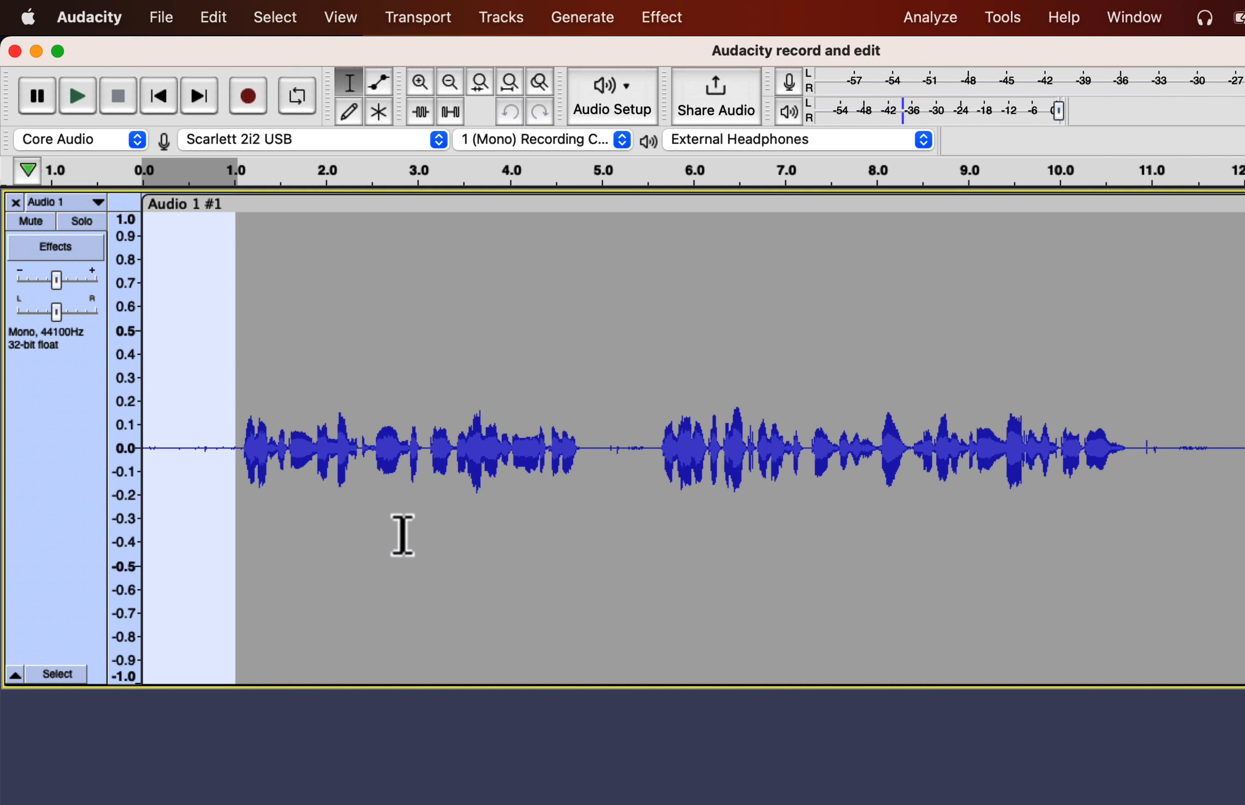
- Delete the pause from about 5.0 to 5.5 seconds between the two phrases, and undo the deletion
left_click(606, 451)
left_click_drag(606, 453, 647, 466)
key("Delete")
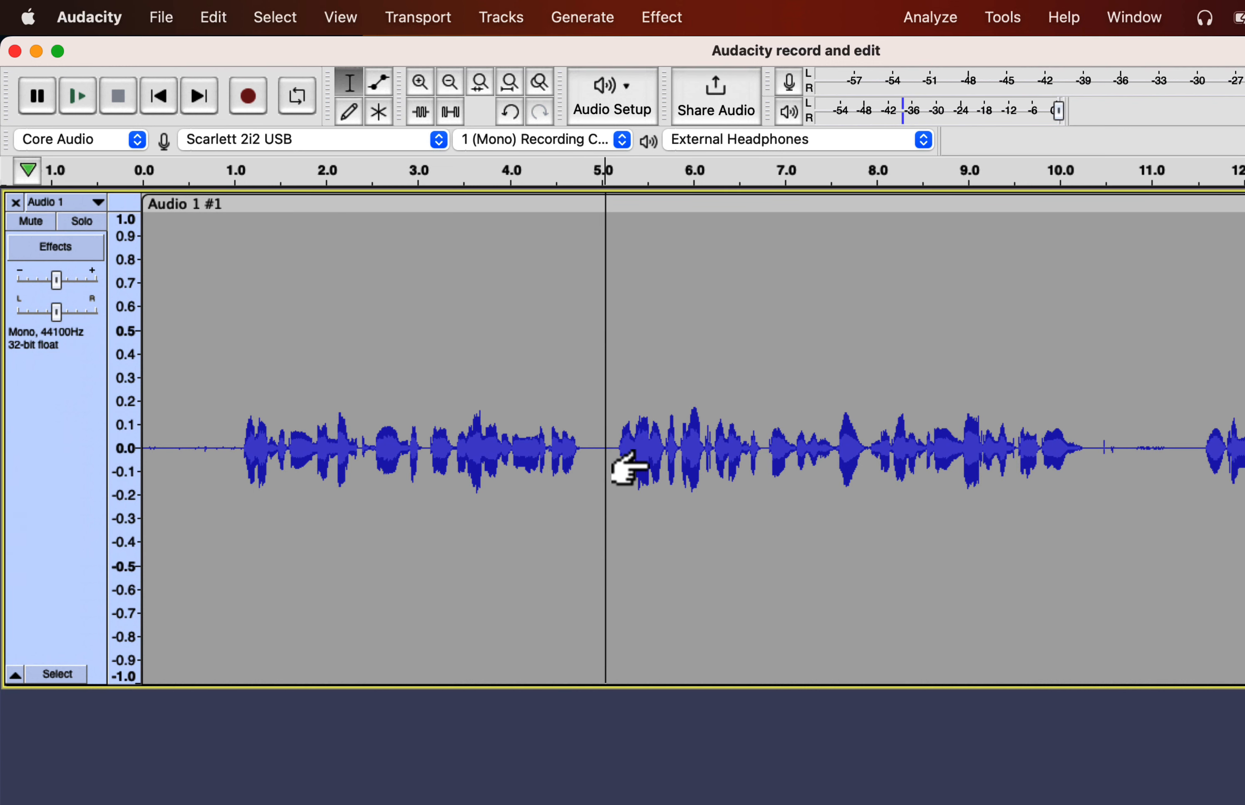
key("super+z")
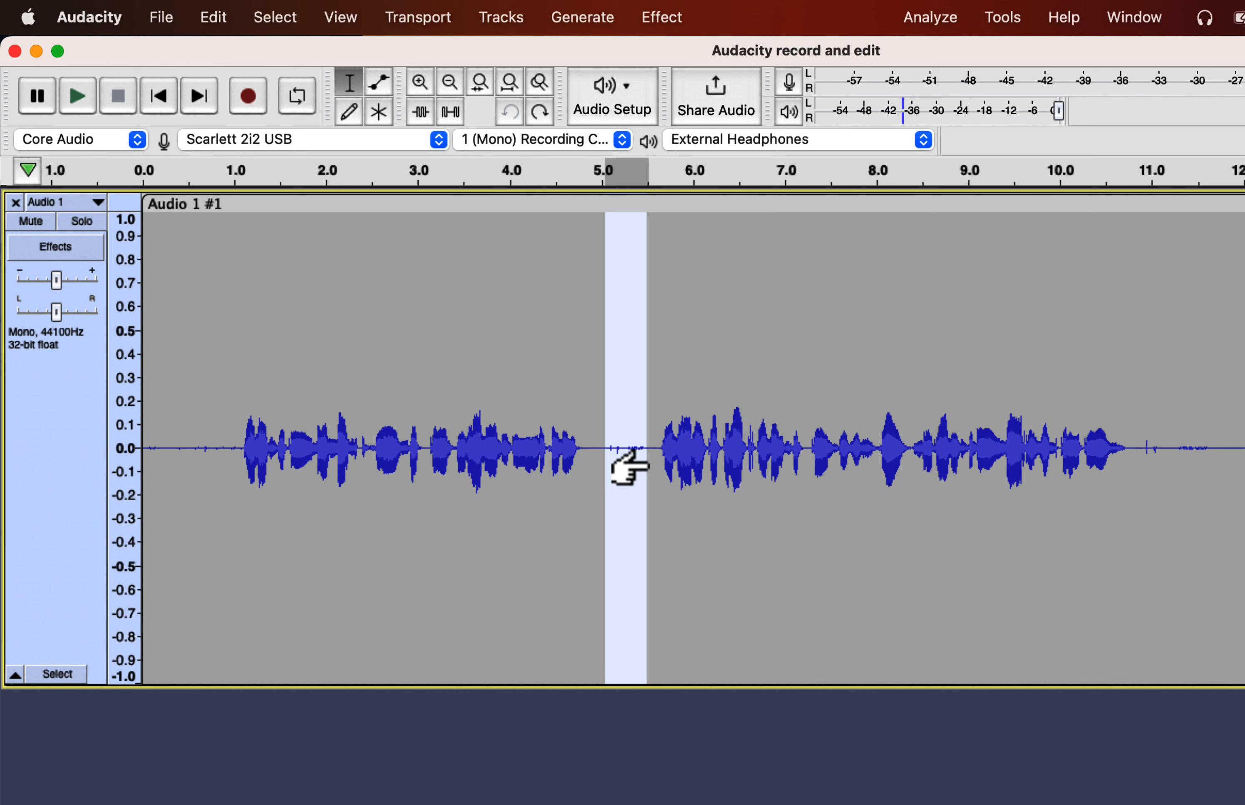
- Delete the first spoken phrase from about 1.0 to 4.8 seconds, and undo the deletion
left_click_drag(580, 447, 233, 438)
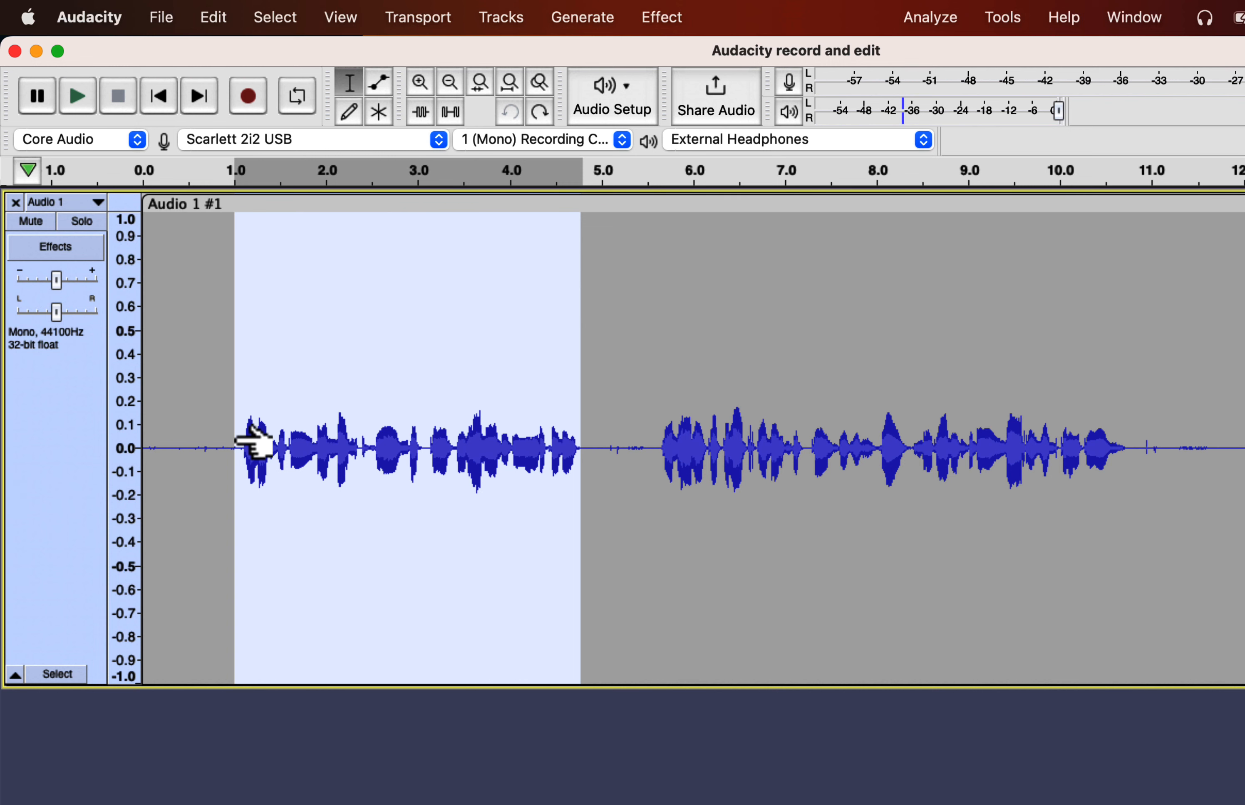
key("Delete")
key("super+z")
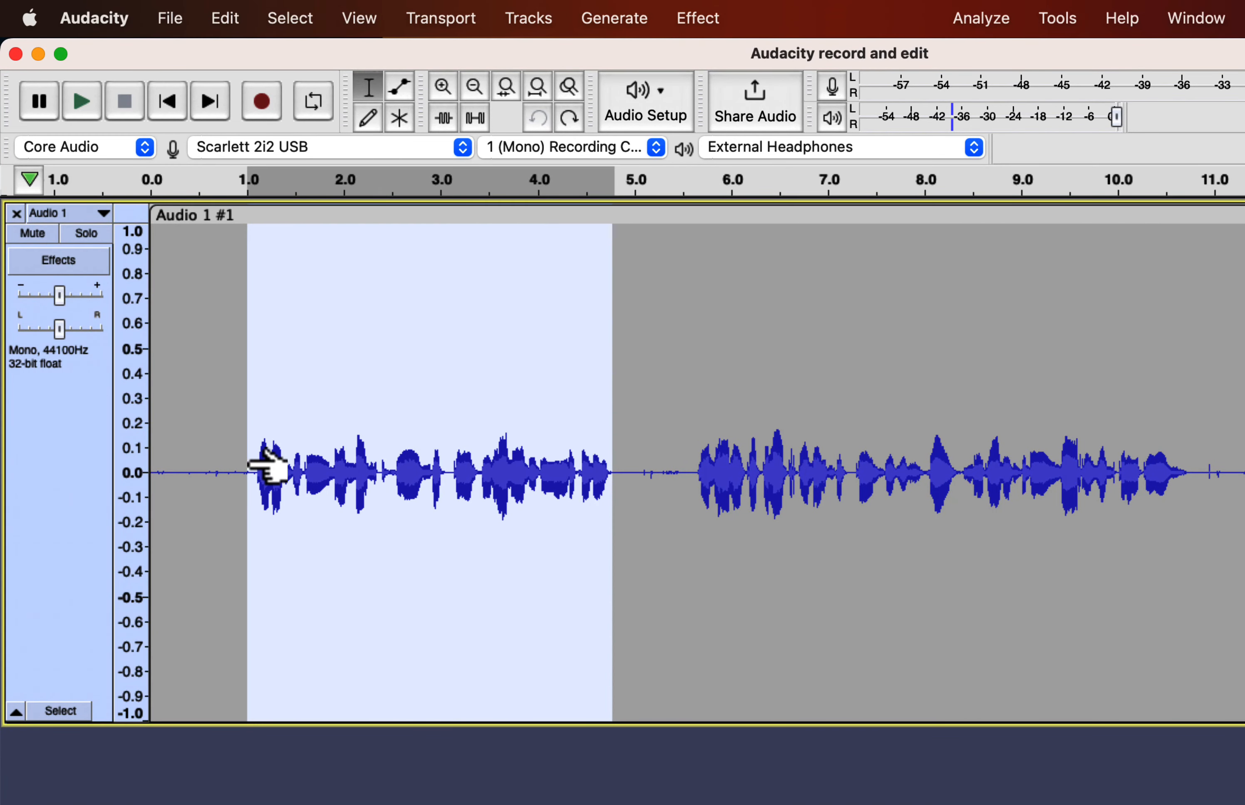
- Silence the selected first phrase, play the silenced section, and undo the silencing
left_click(476, 120)
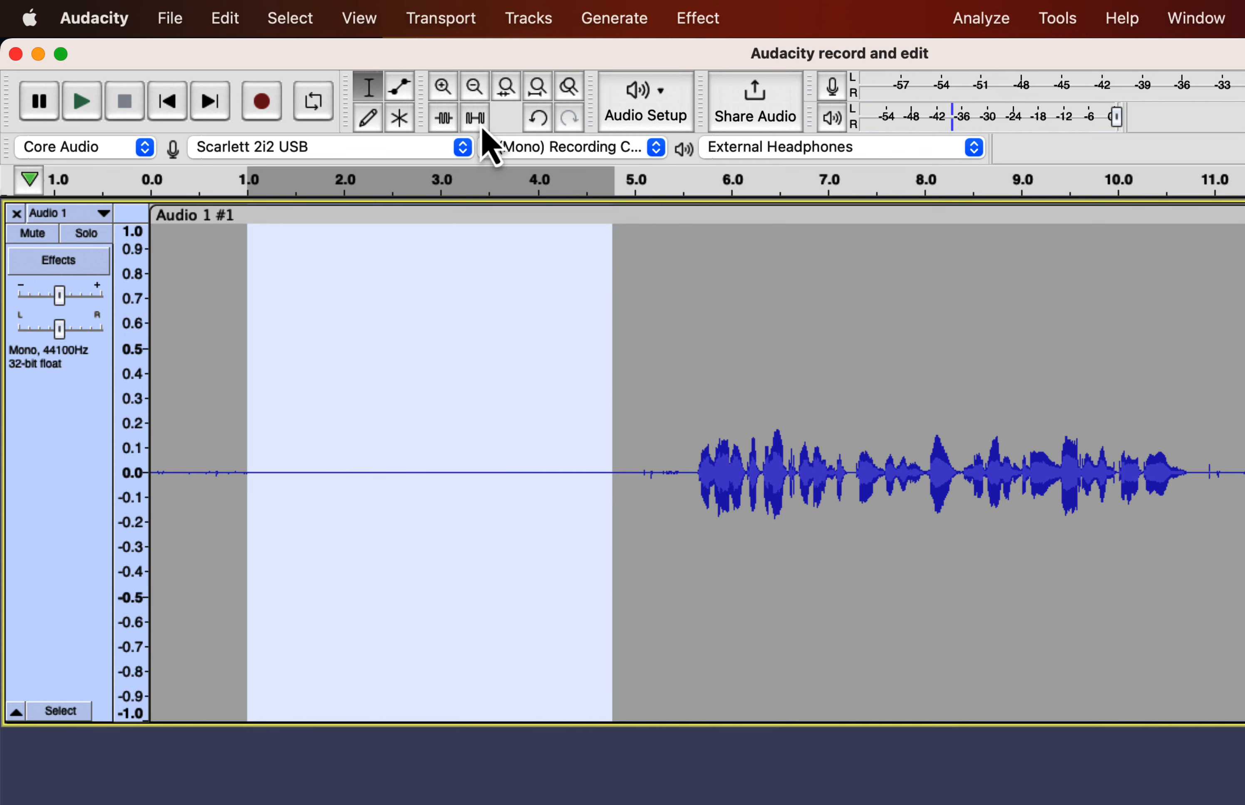
key("space")
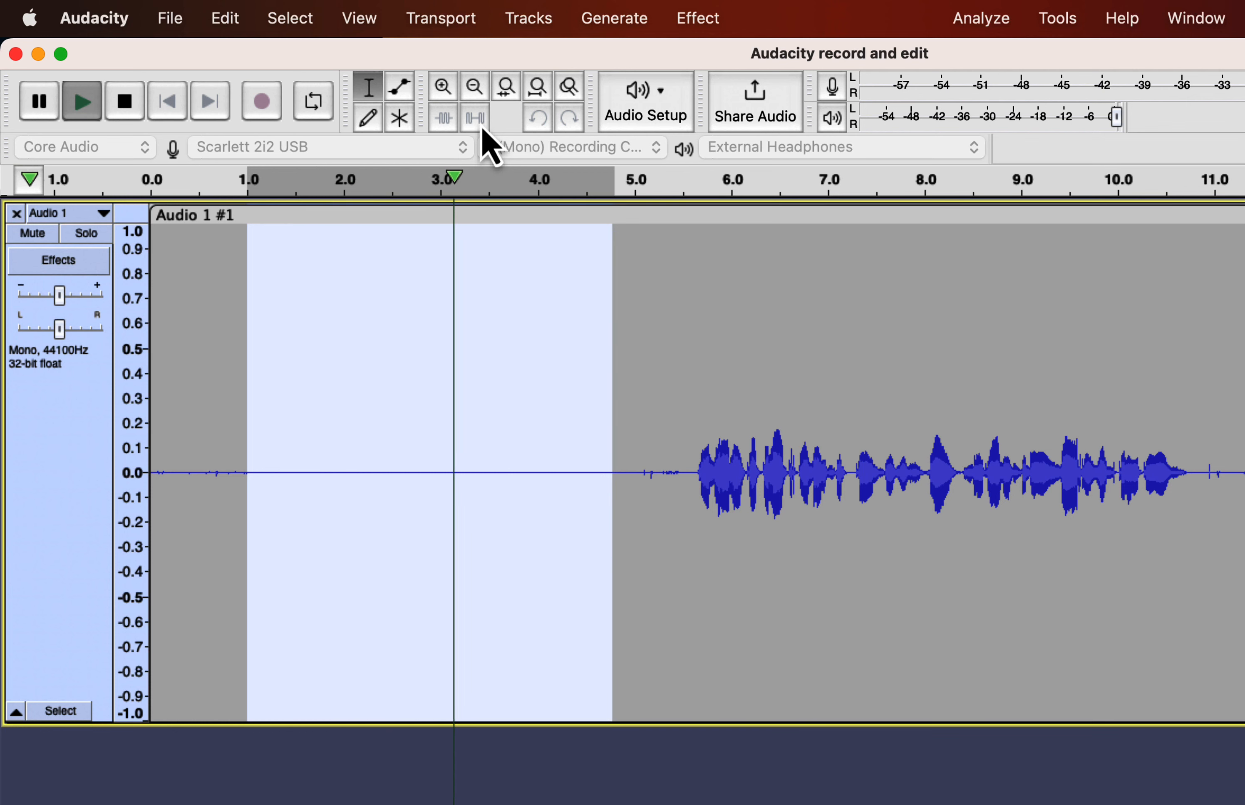
key("space")
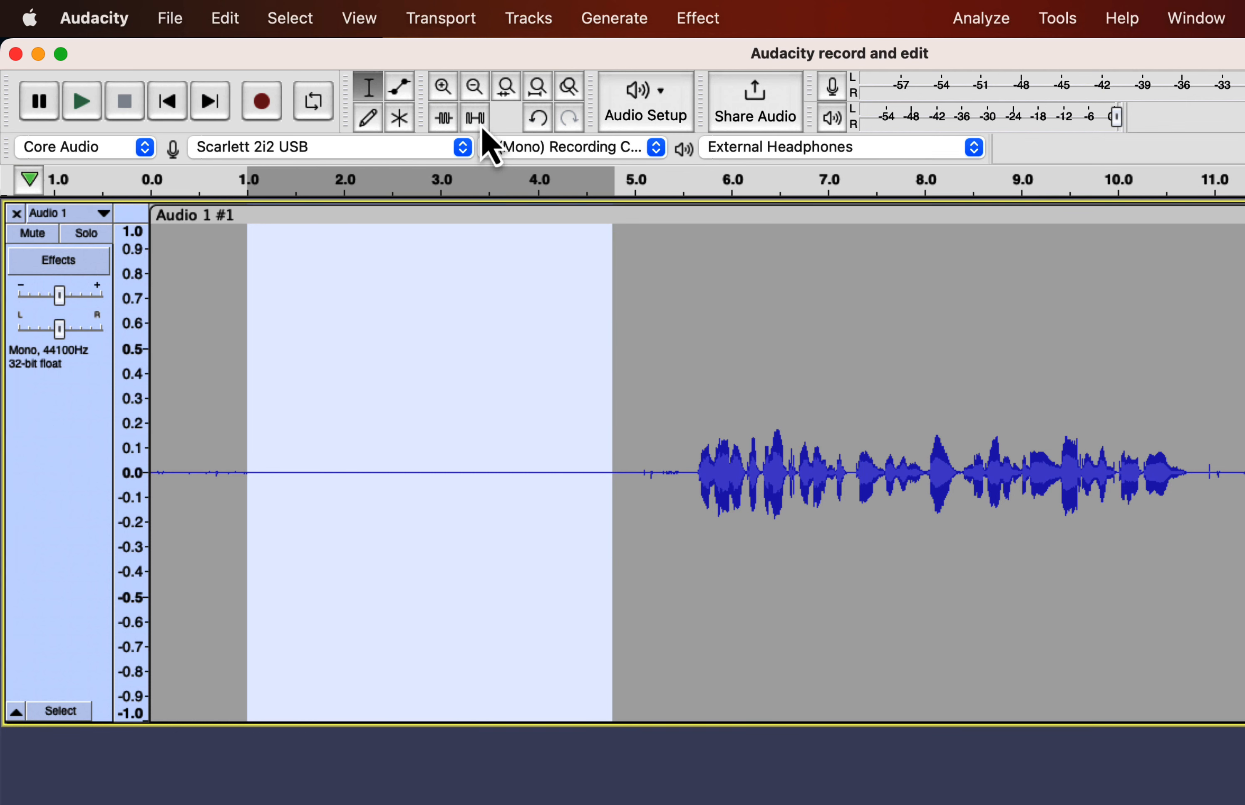
key("super+z")
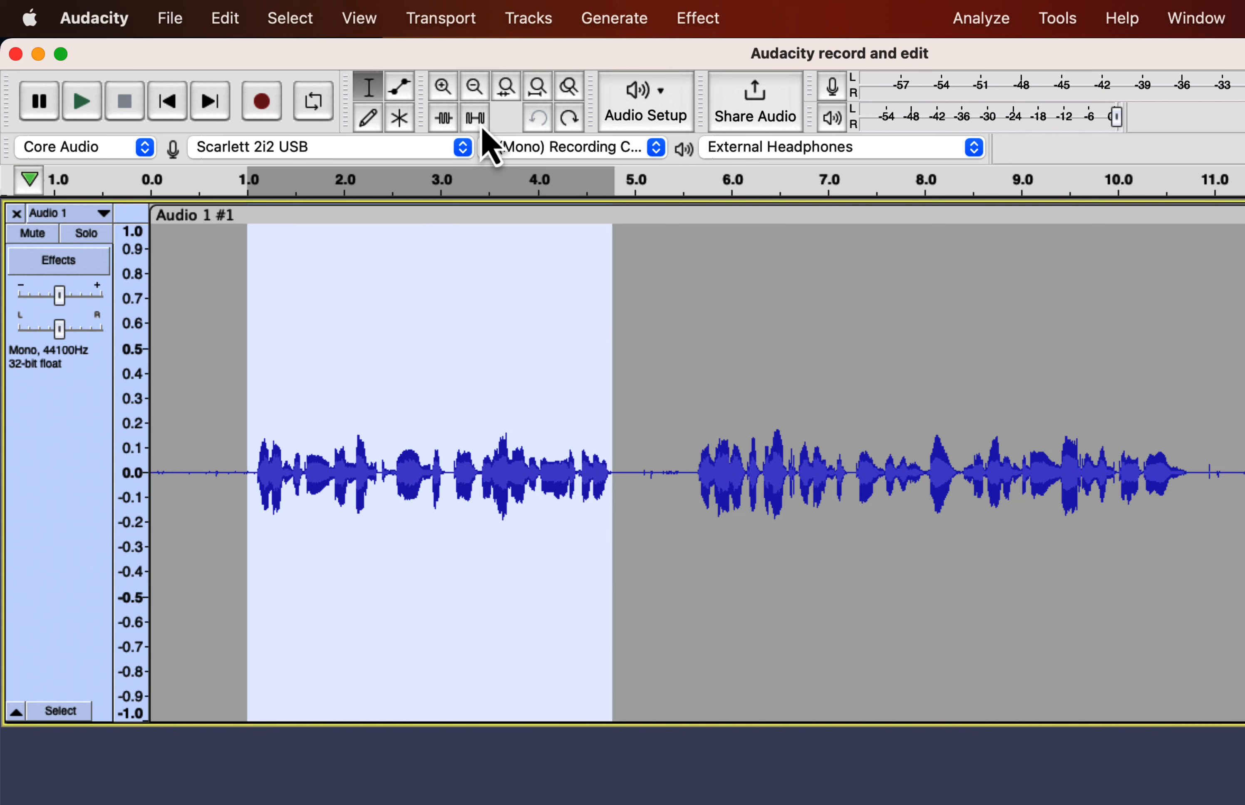
- Trim away the audio outside the selected first phrase, undo the trim, and clear the selection
left_click(445, 123)
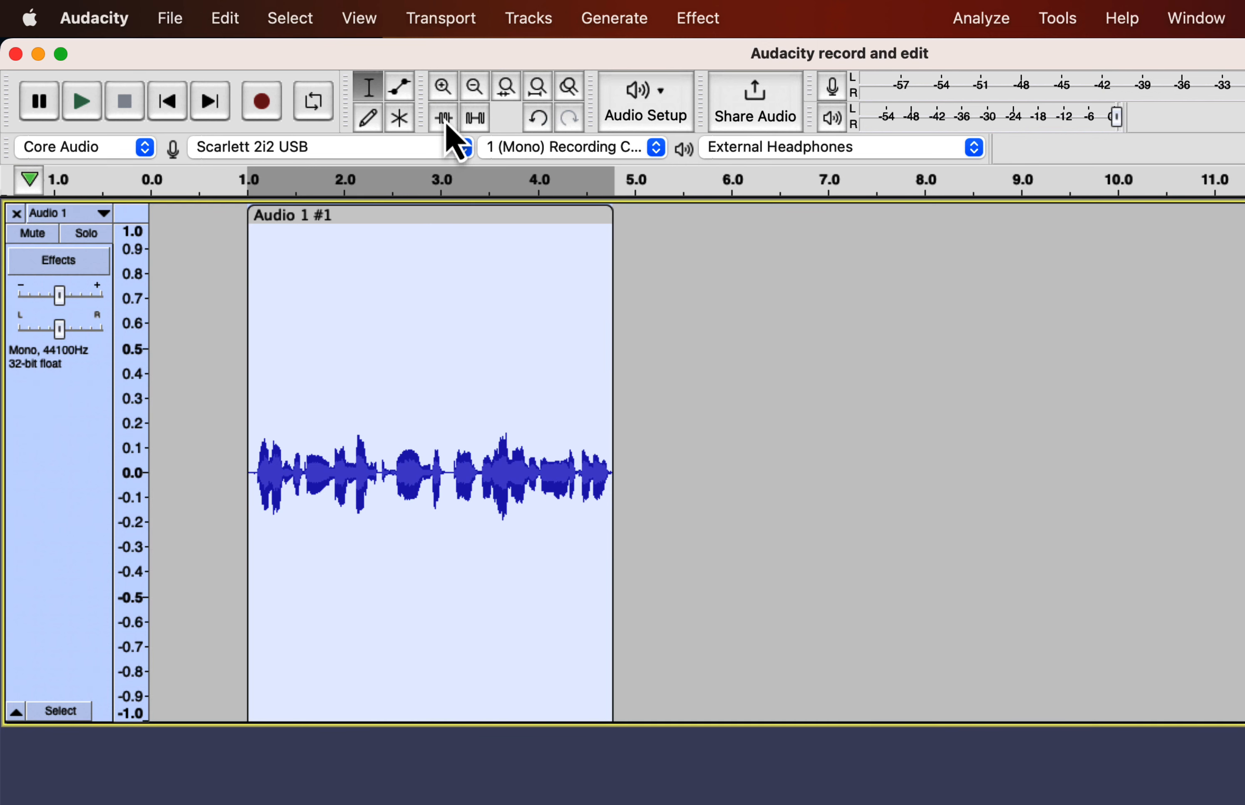
key("super+z")
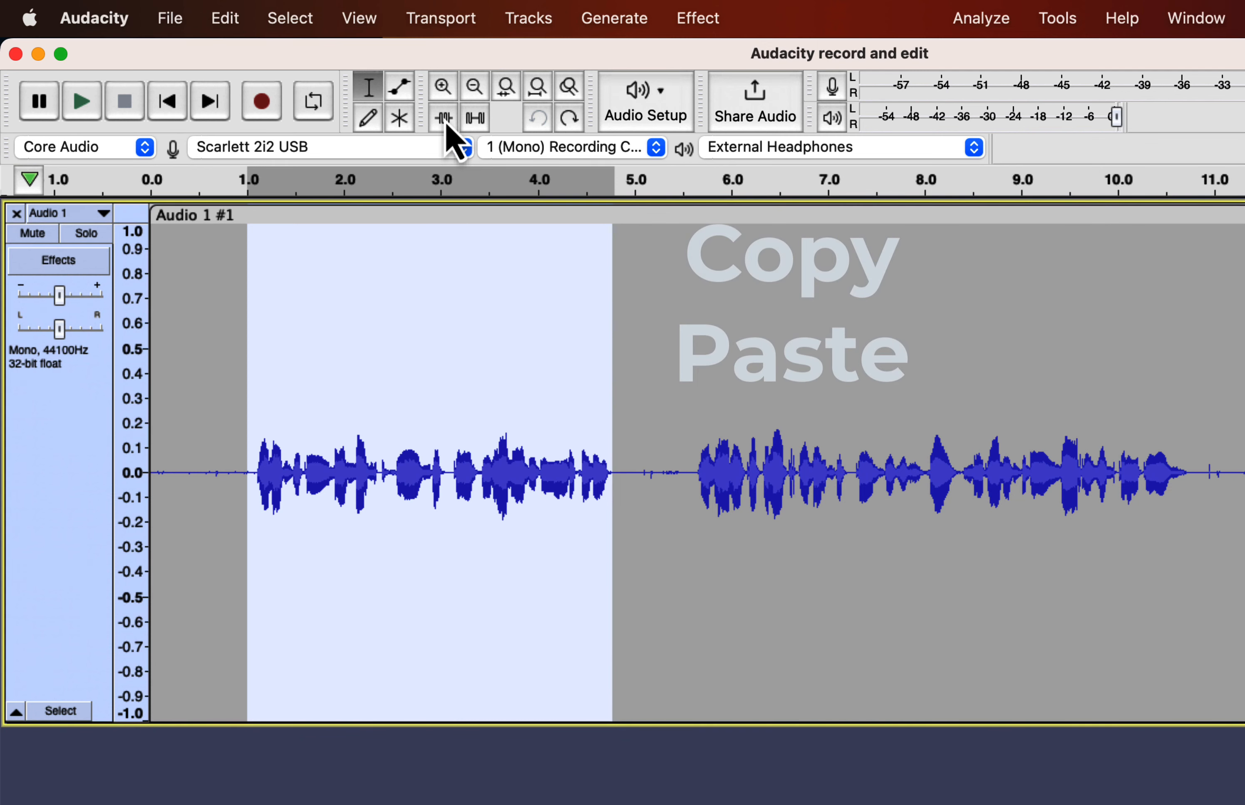
left_click(310, 408)
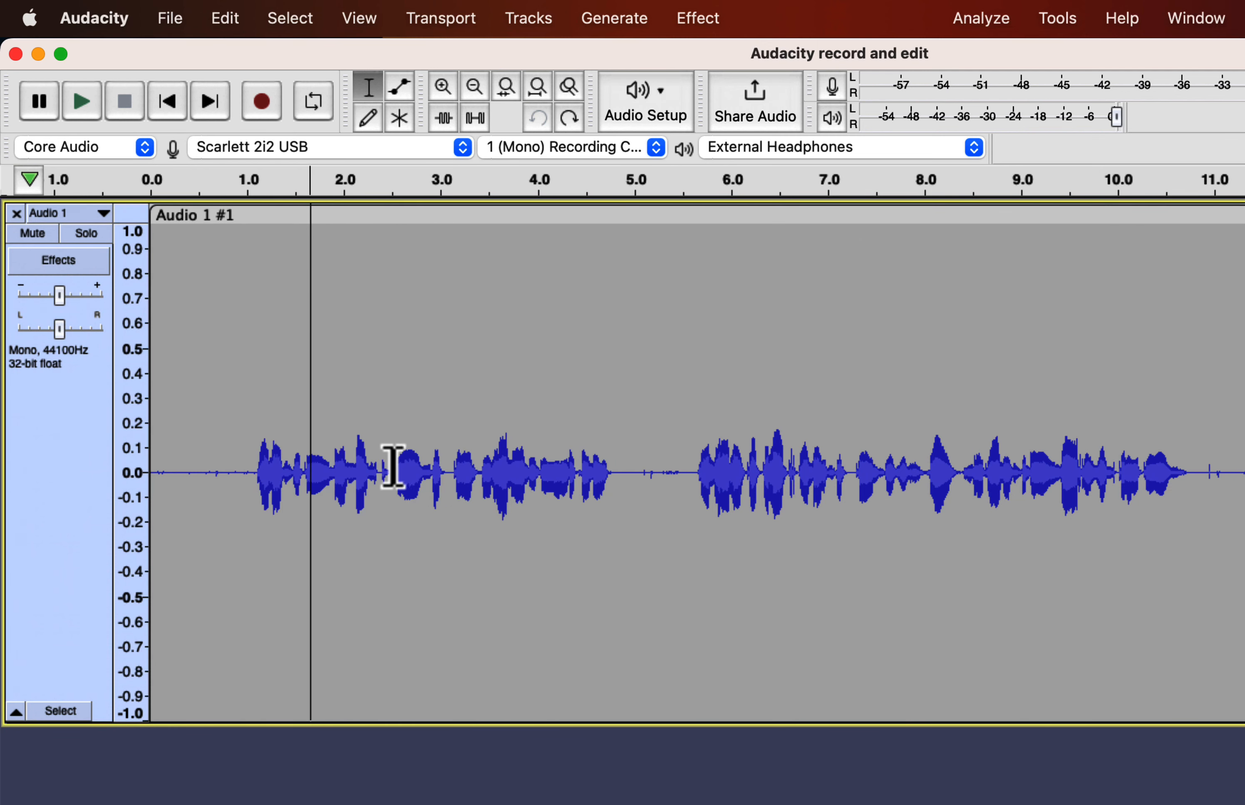
- Paste a copy of the audio from about 1.0 to 2.4 seconds at about 5.5 seconds, and undo the paste
left_click_drag(381, 466, 252, 466)
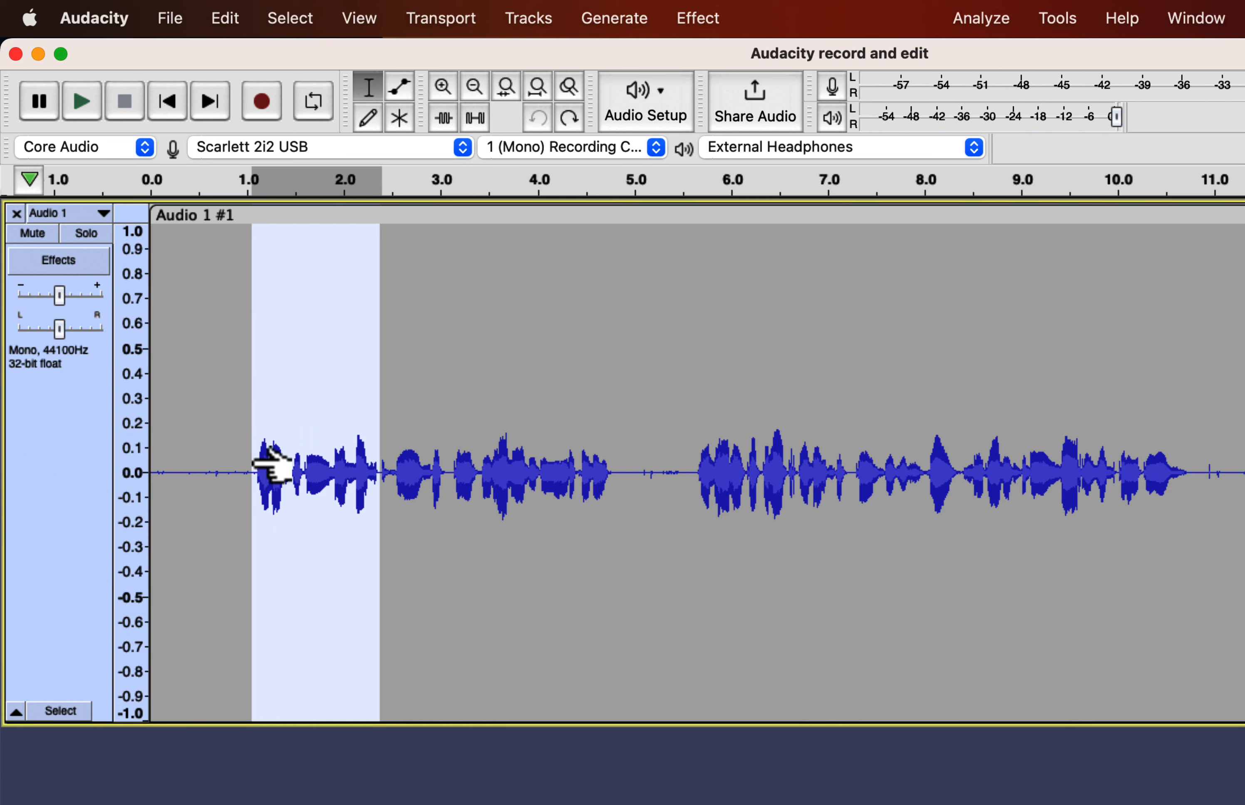
left_click(686, 473)
key("super+v")
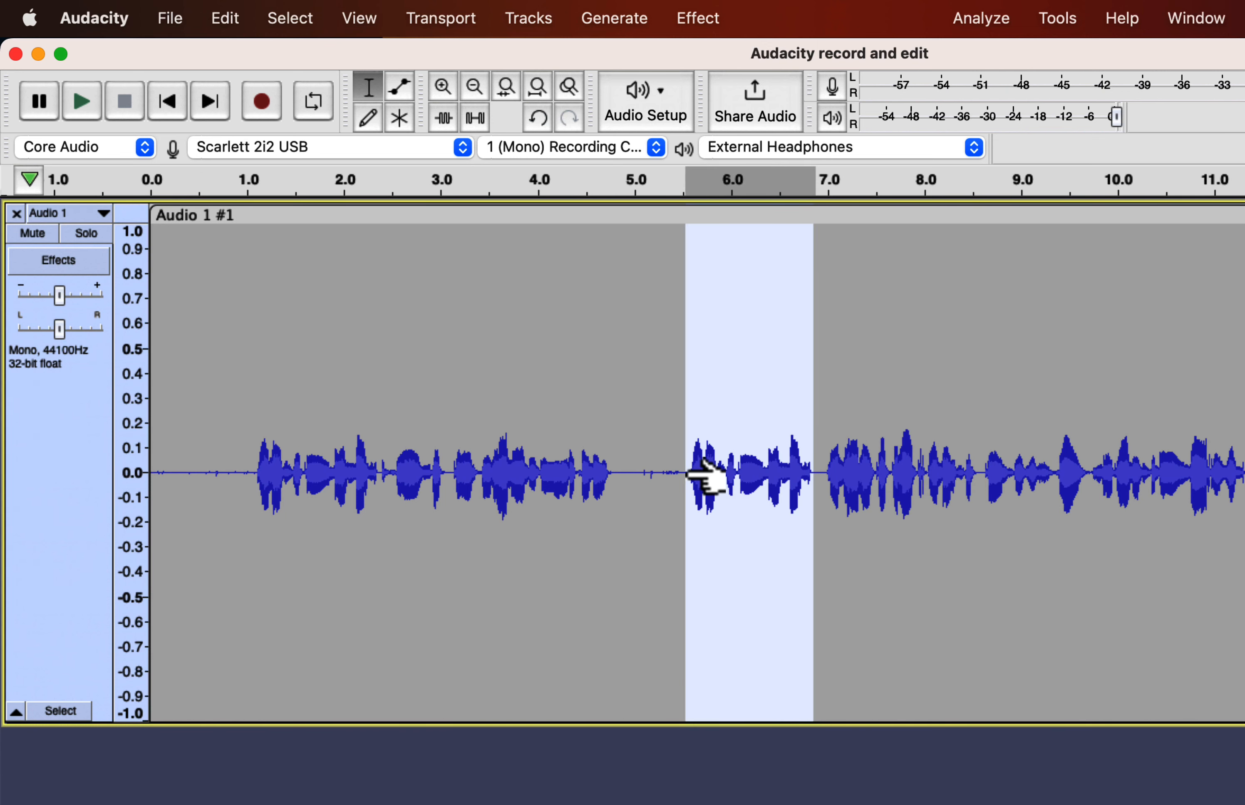
key("super+z")
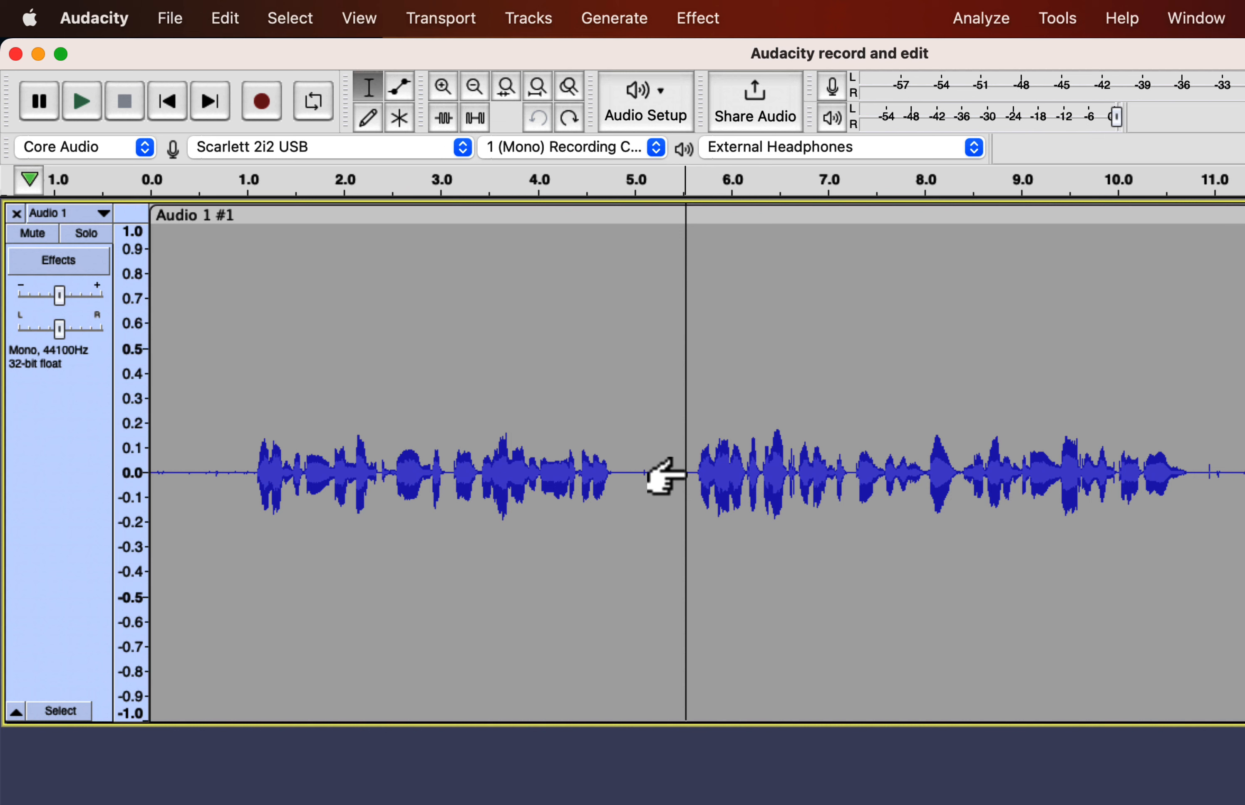
left_click(224, 21)
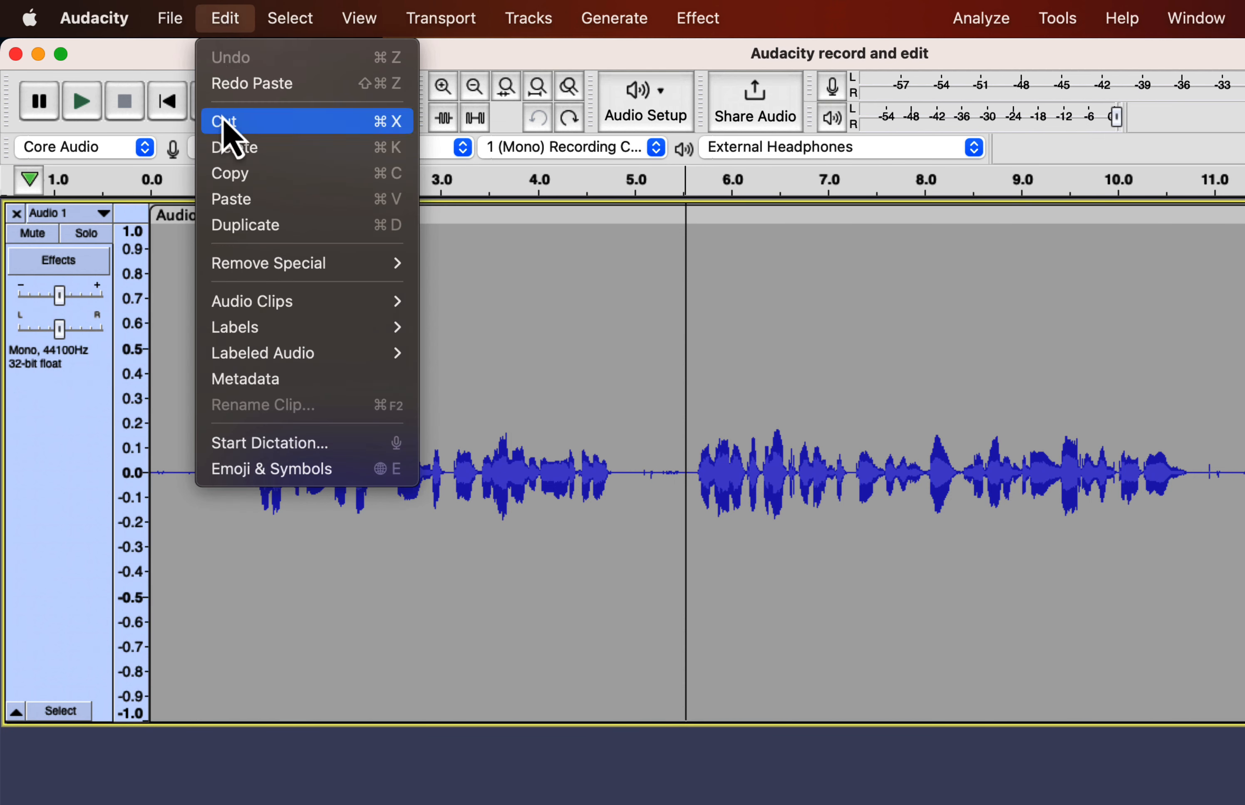
left_click(233, 225)
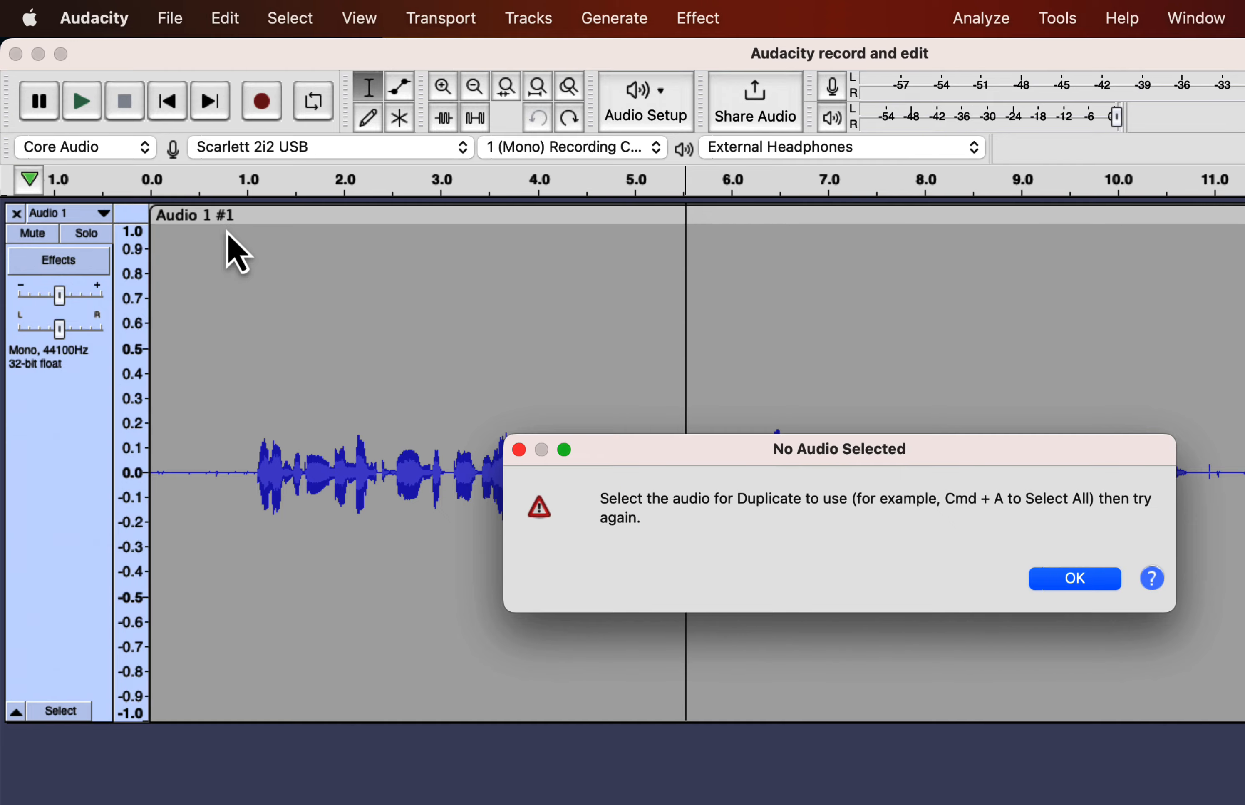
left_click(519, 450)
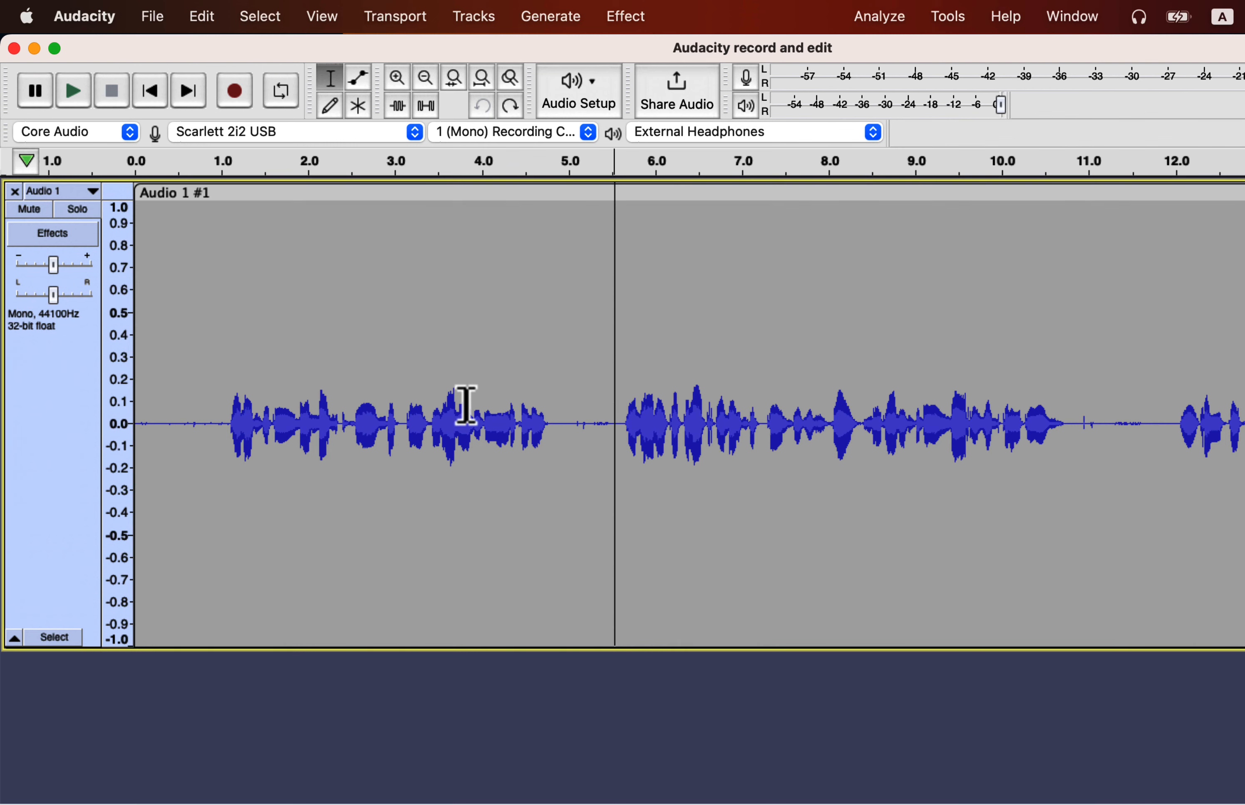
- Duplicate the entire Audio 1 clip onto a second track, and clear the selection
double_click(389, 306)
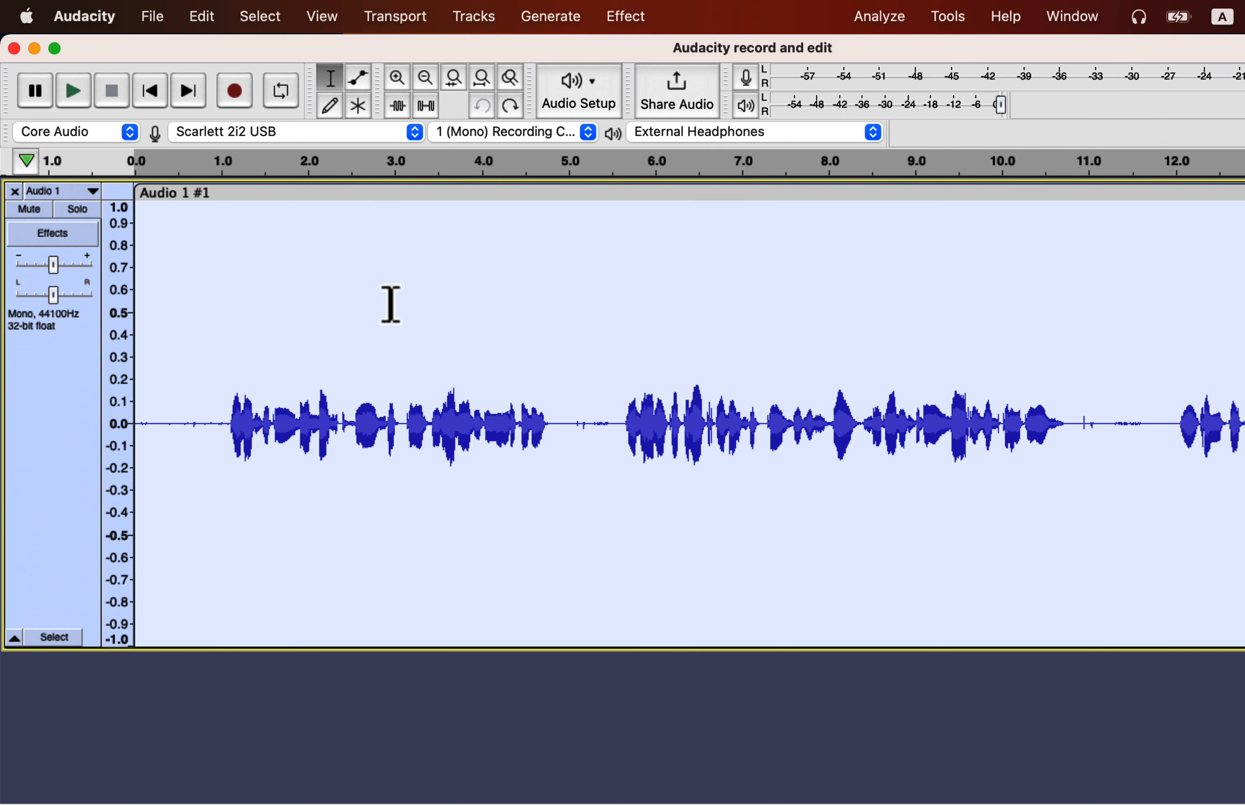
key("super+d")
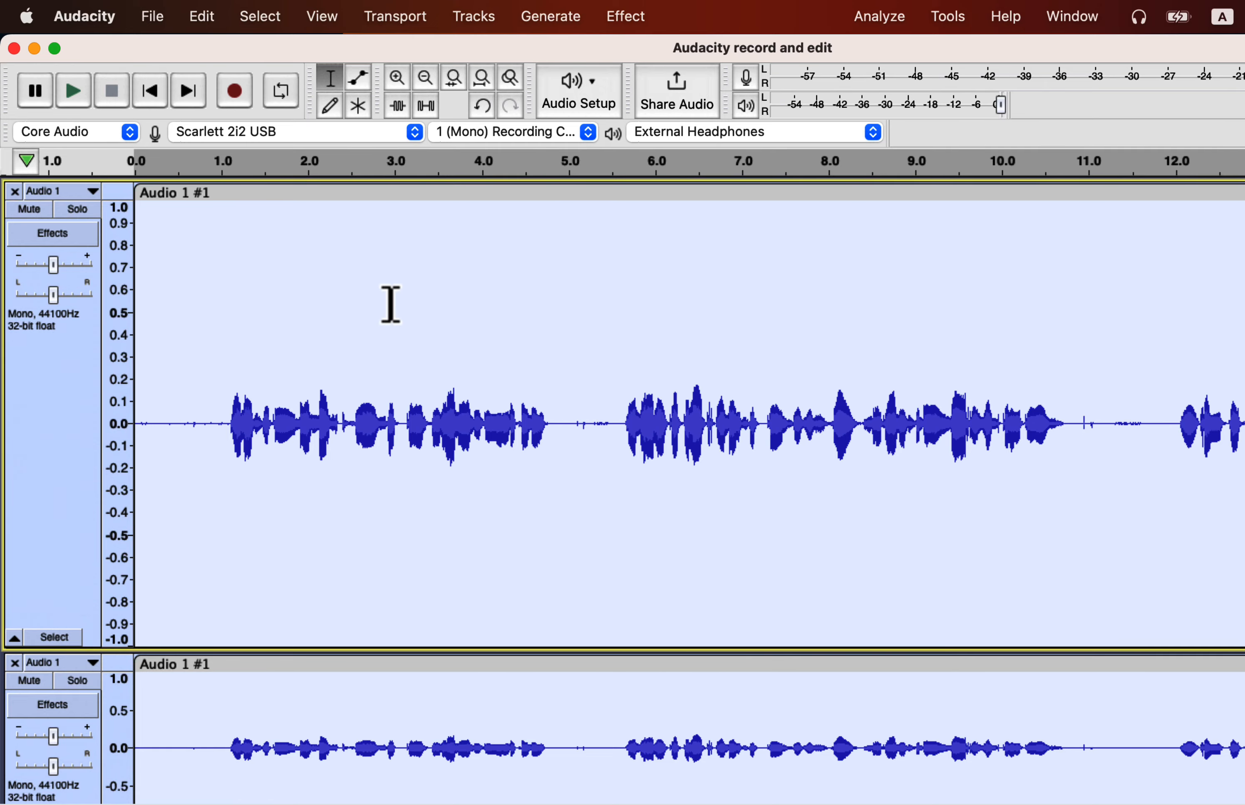
scroll(391, 305, "down", 3)
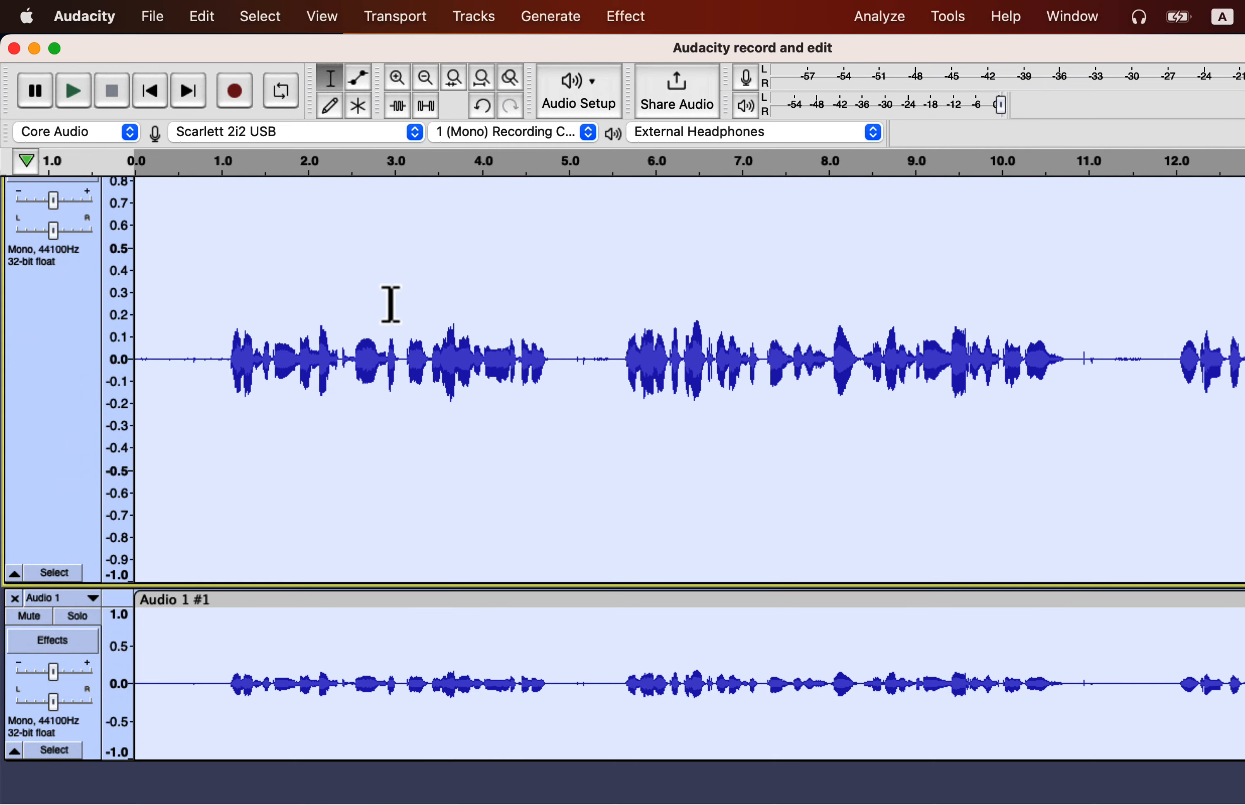
left_click(356, 666)
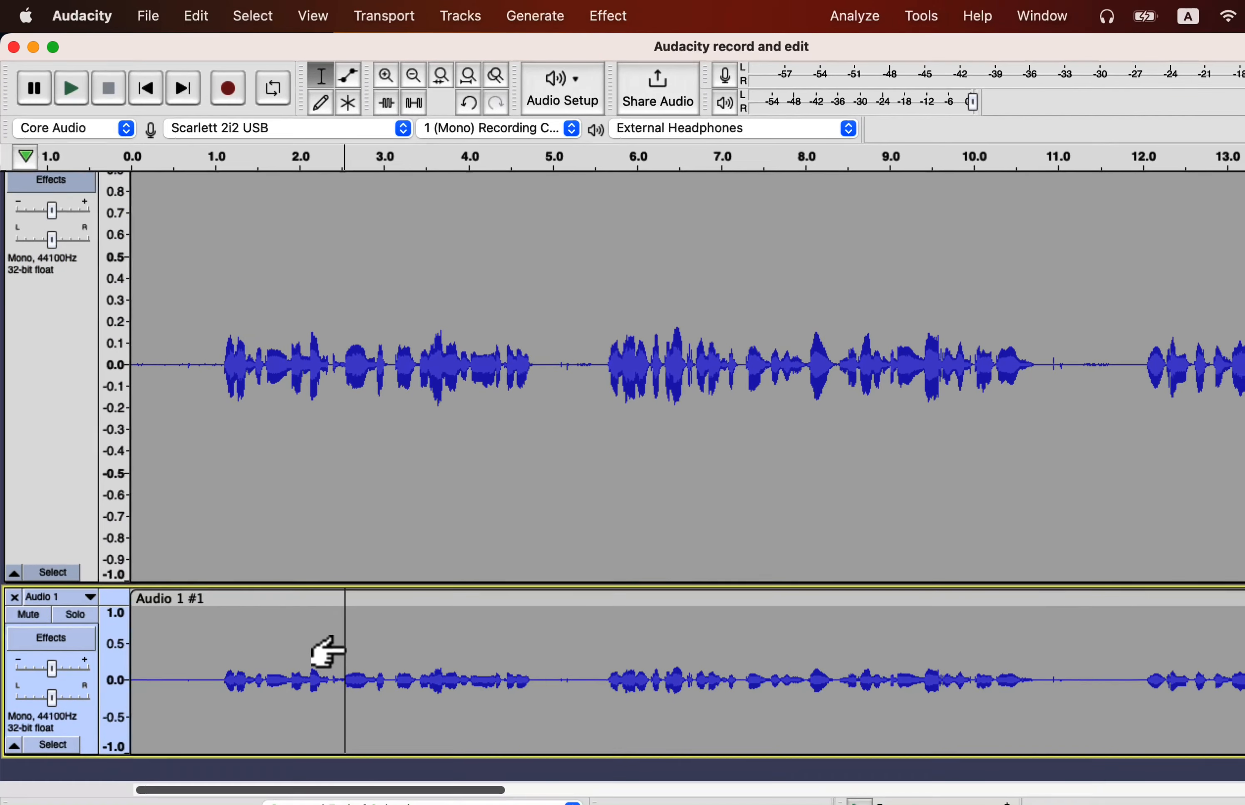
- Fit both tracks to the window height
scroll(324, 641, "up", 3)
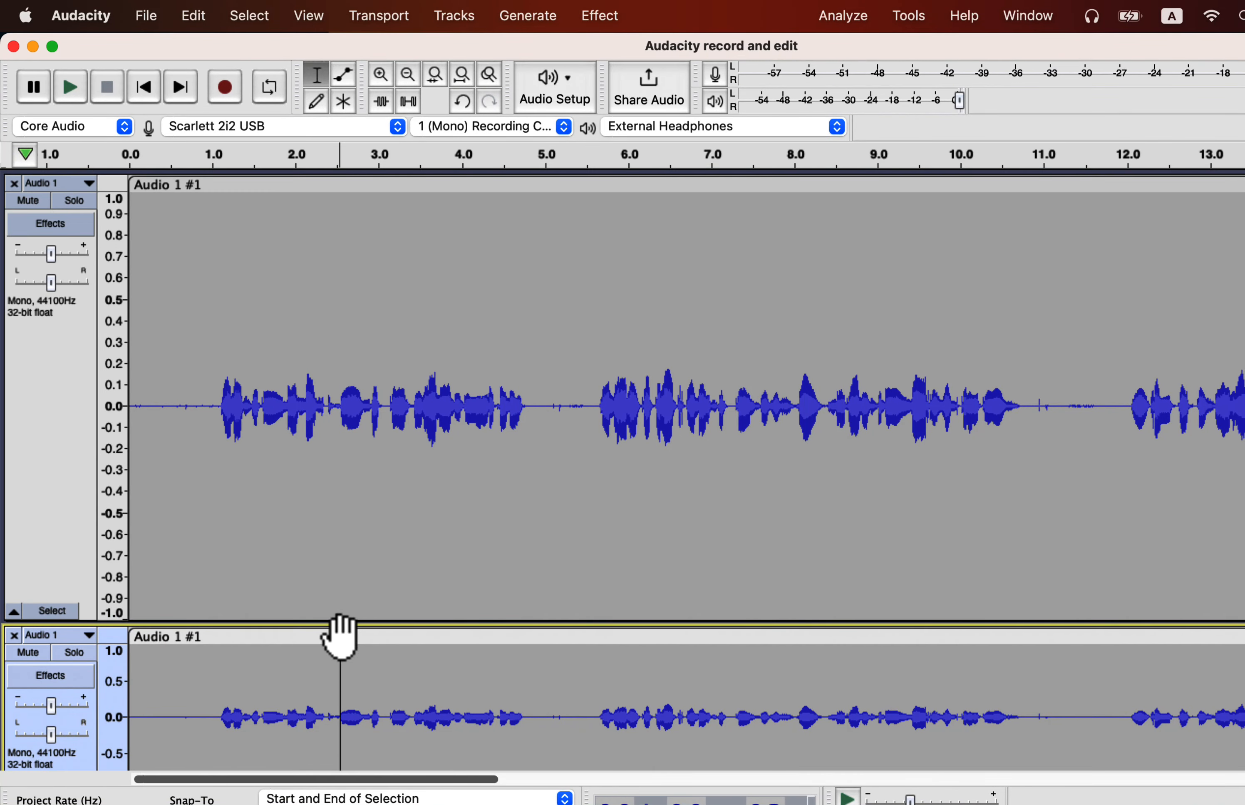
key("super+shift+f")
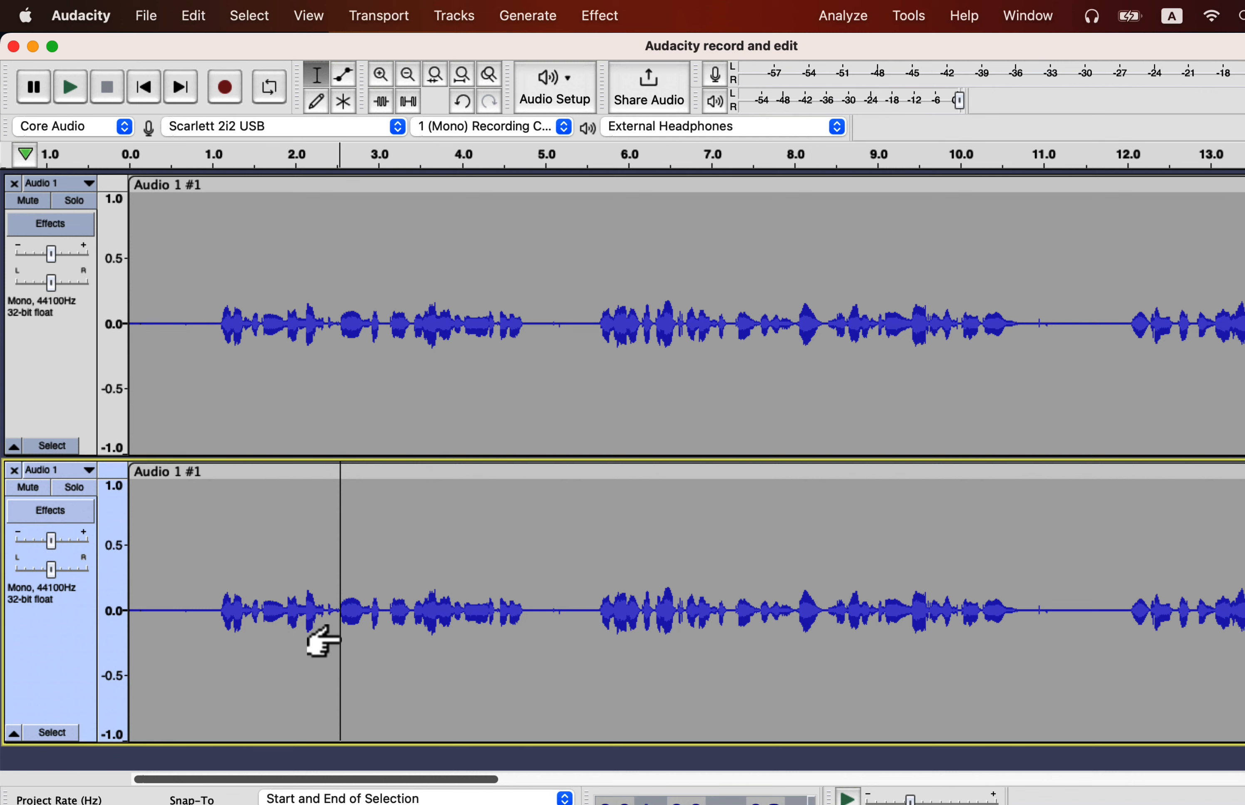
left_click(312, 16)
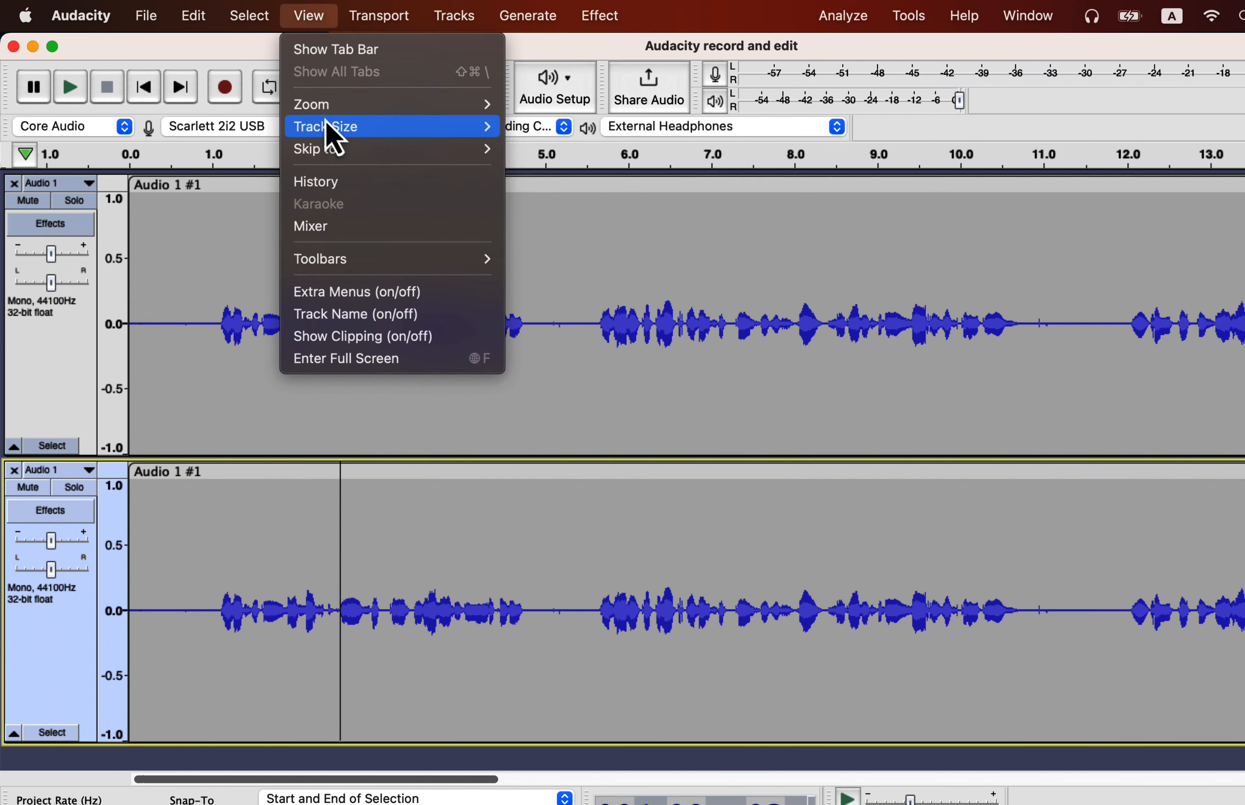
mouse_move(329, 126)
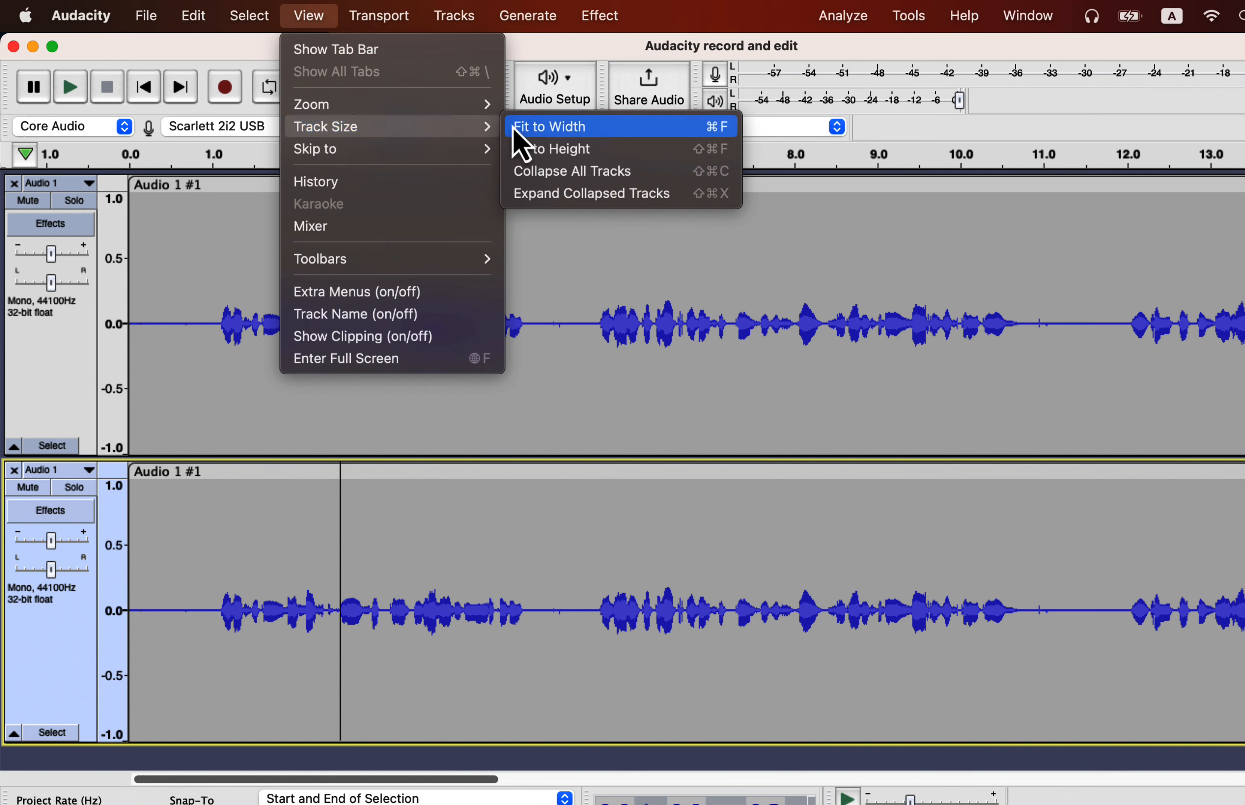
left_click(544, 149)
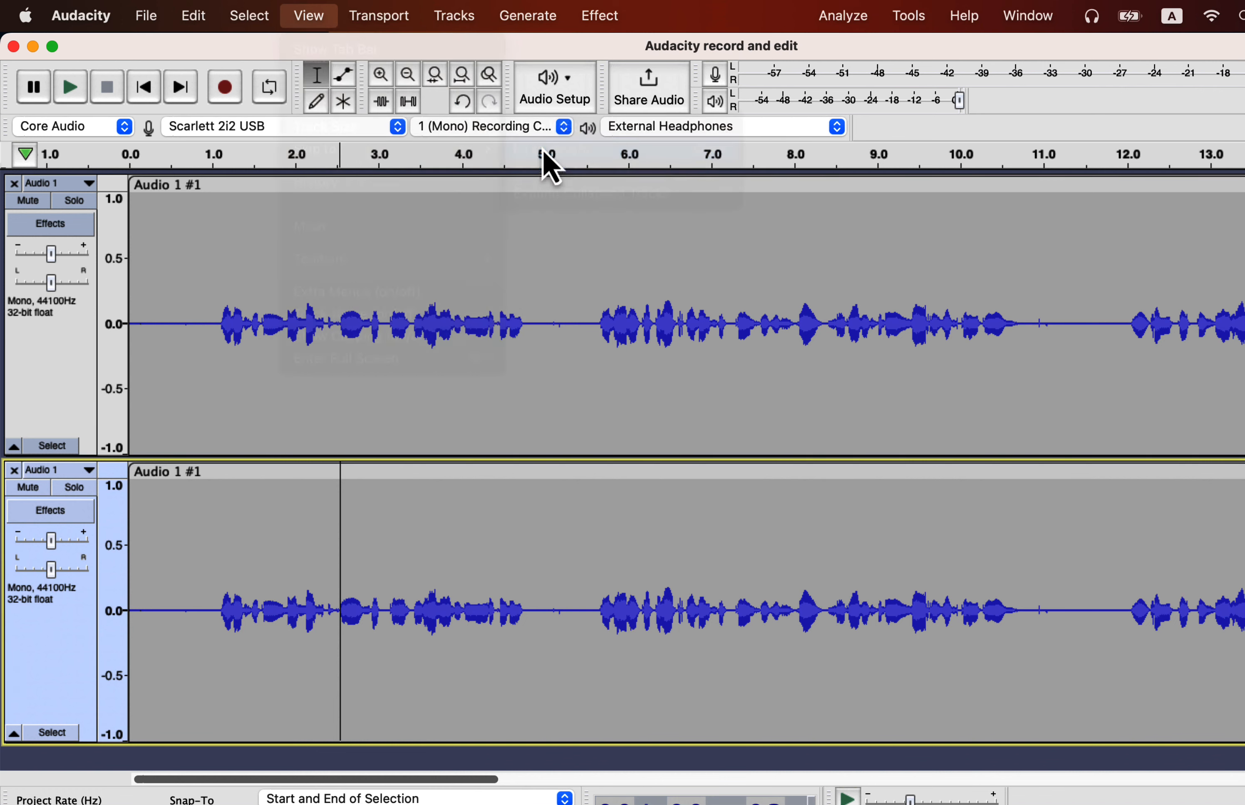
- Enlarge the upper track's height, and fit both tracks to the window height again
left_click_drag(442, 459, 411, 640)
left_click(315, 18)
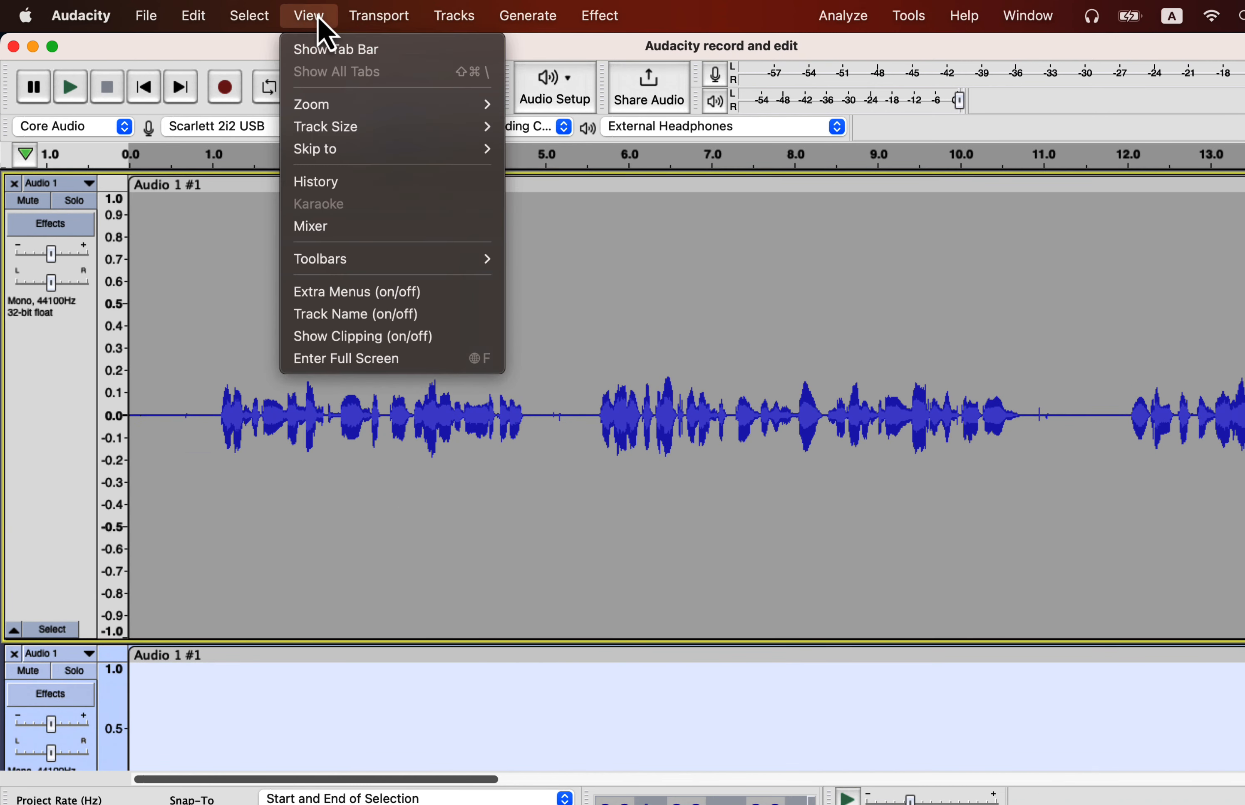
mouse_move(330, 132)
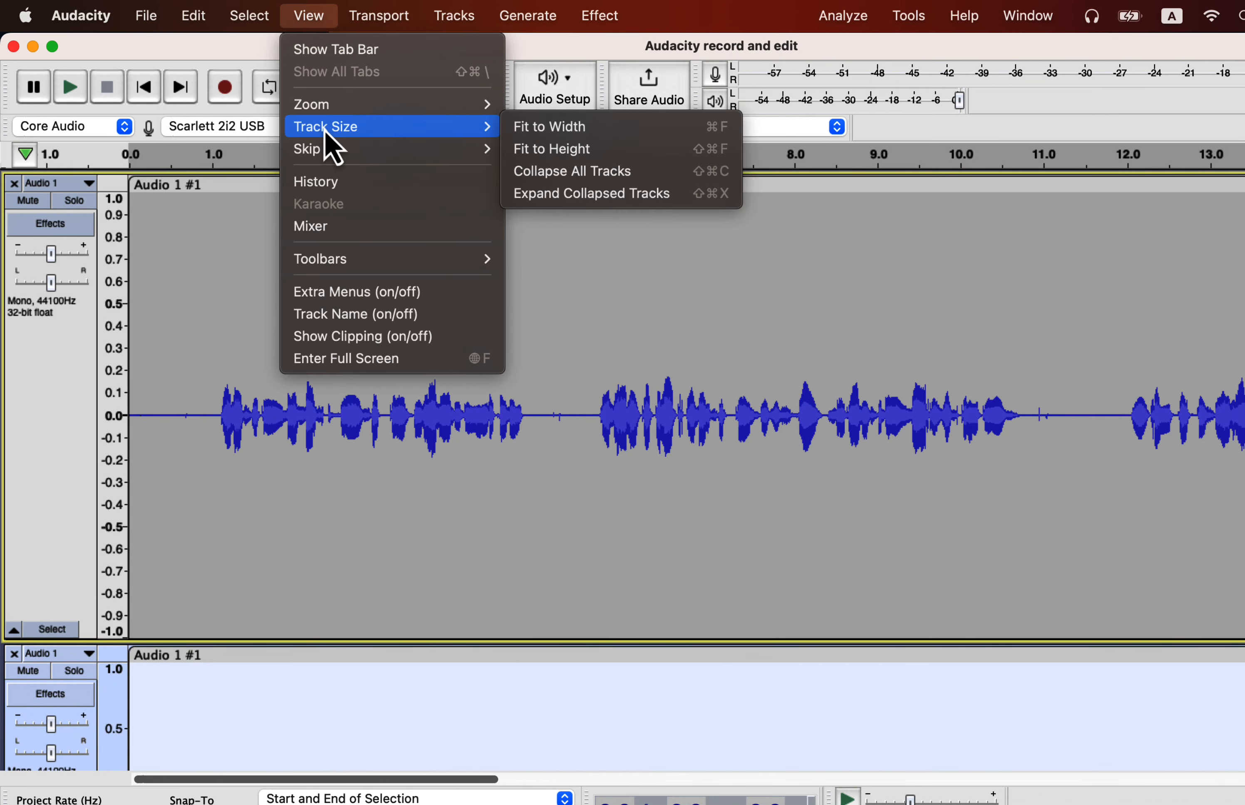
left_click(555, 157)
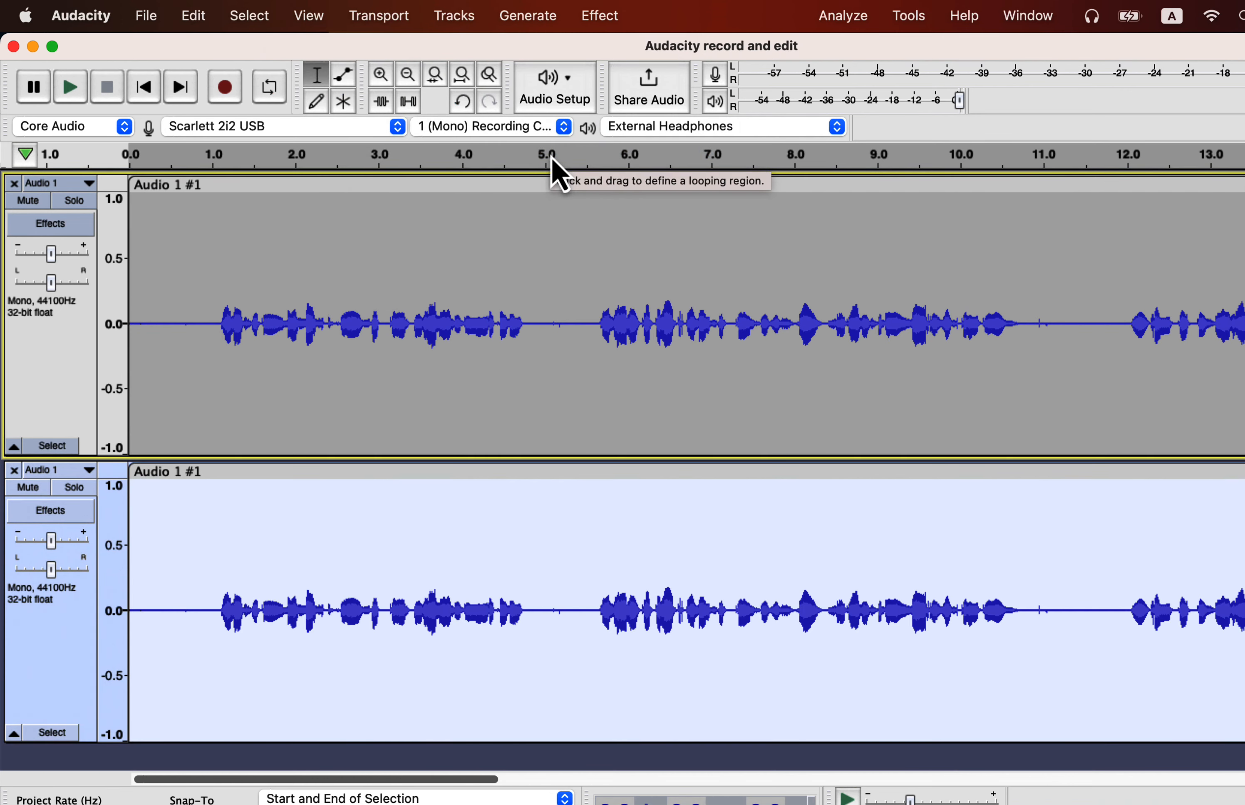
- Fit the full length of both tracks to the window width
left_click(317, 20)
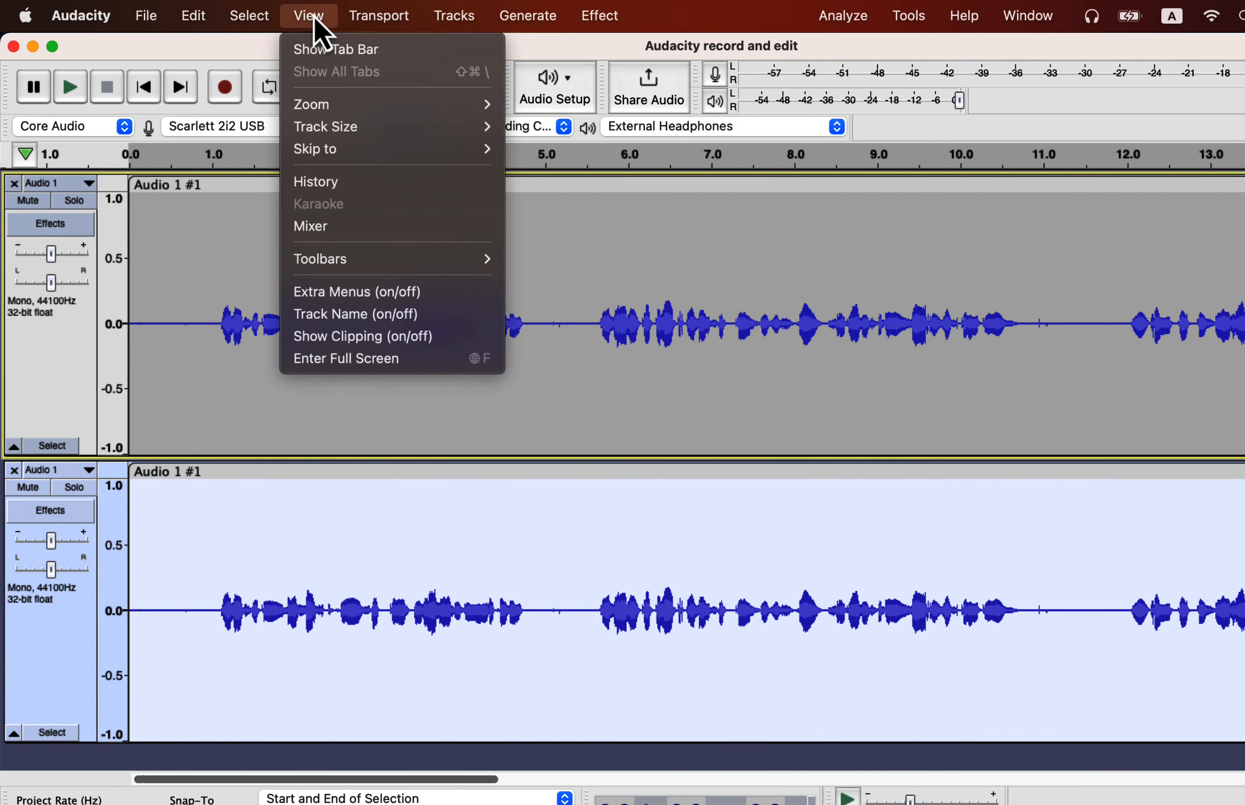
mouse_move(324, 132)
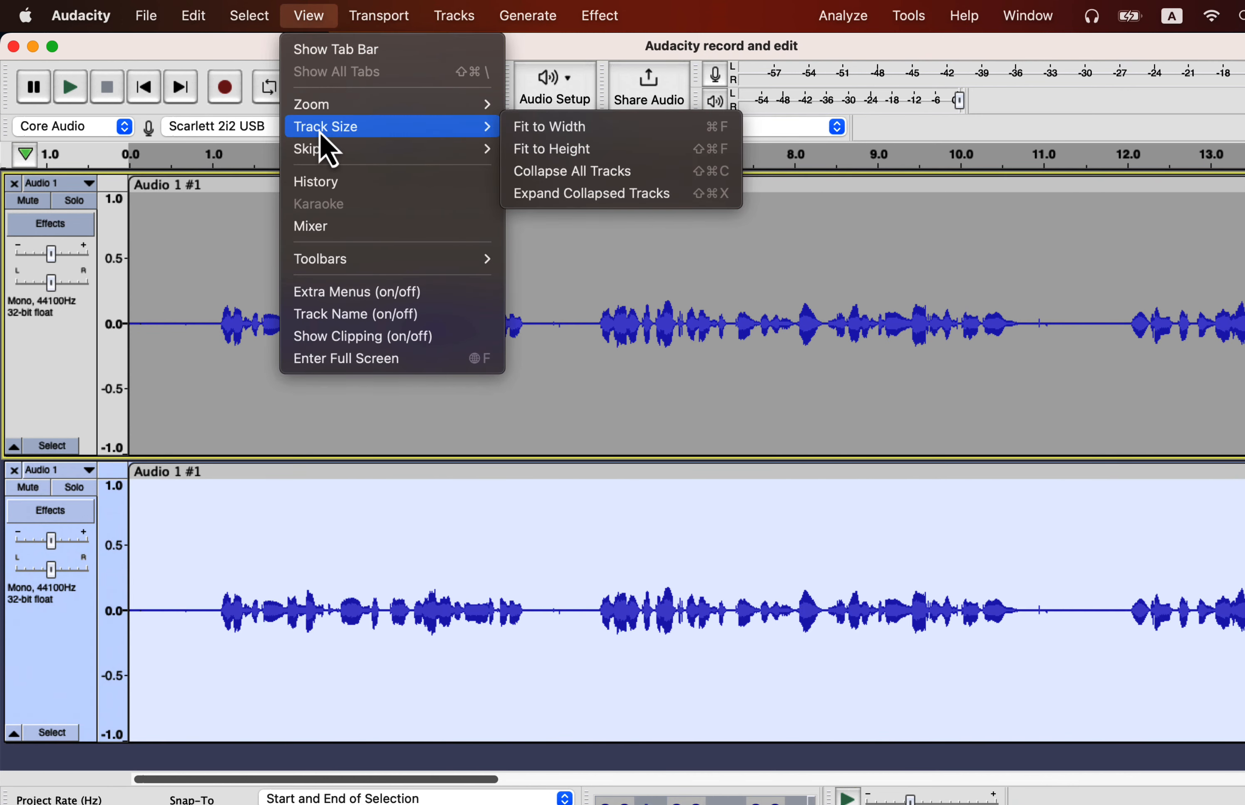
left_click(533, 132)
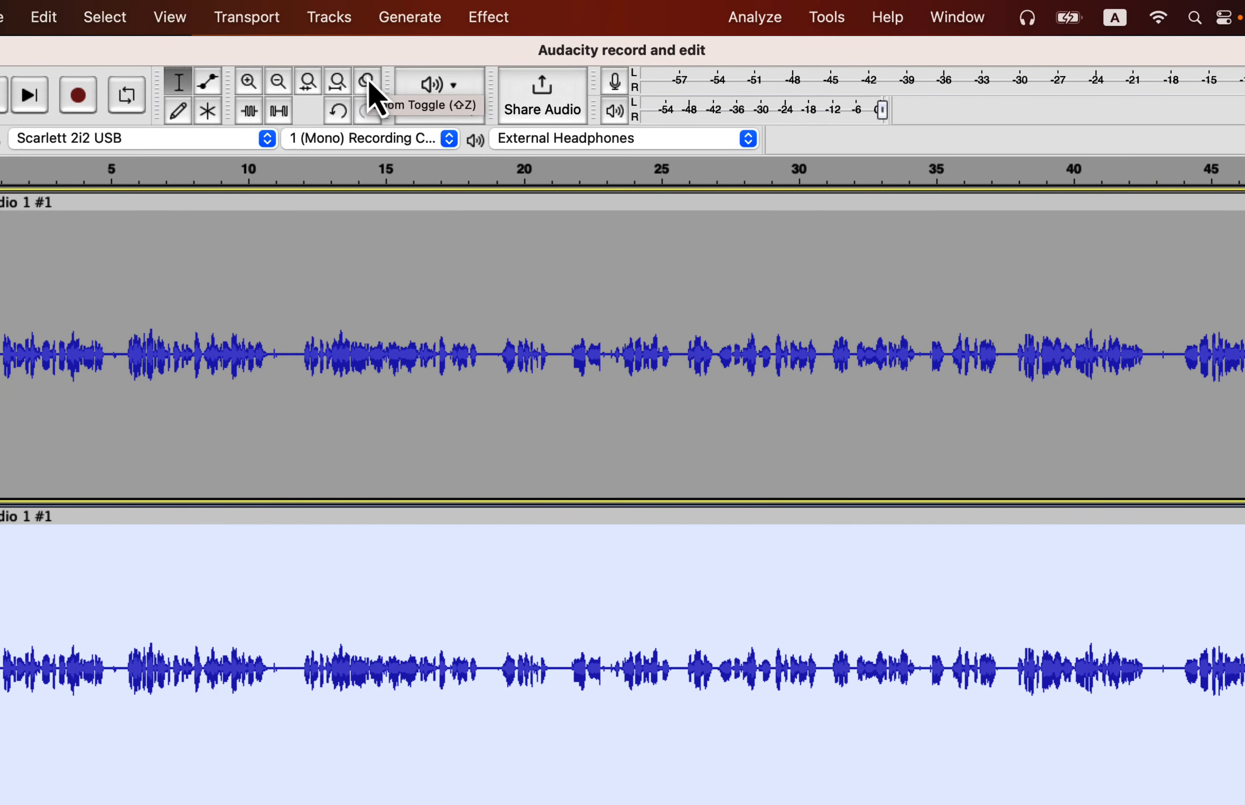
- Toggle the timeline between zoom levels, and fit the whole project to the window width
left_click(369, 84)
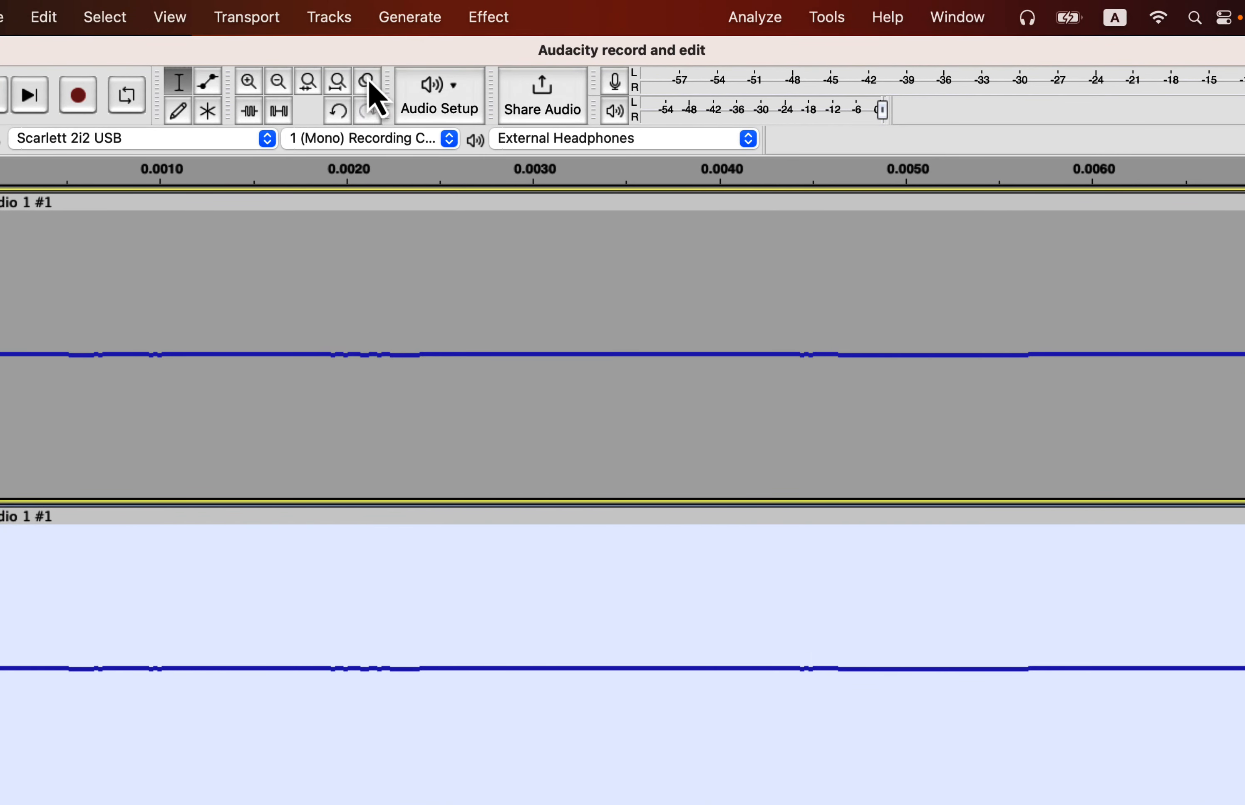
left_click(370, 83)
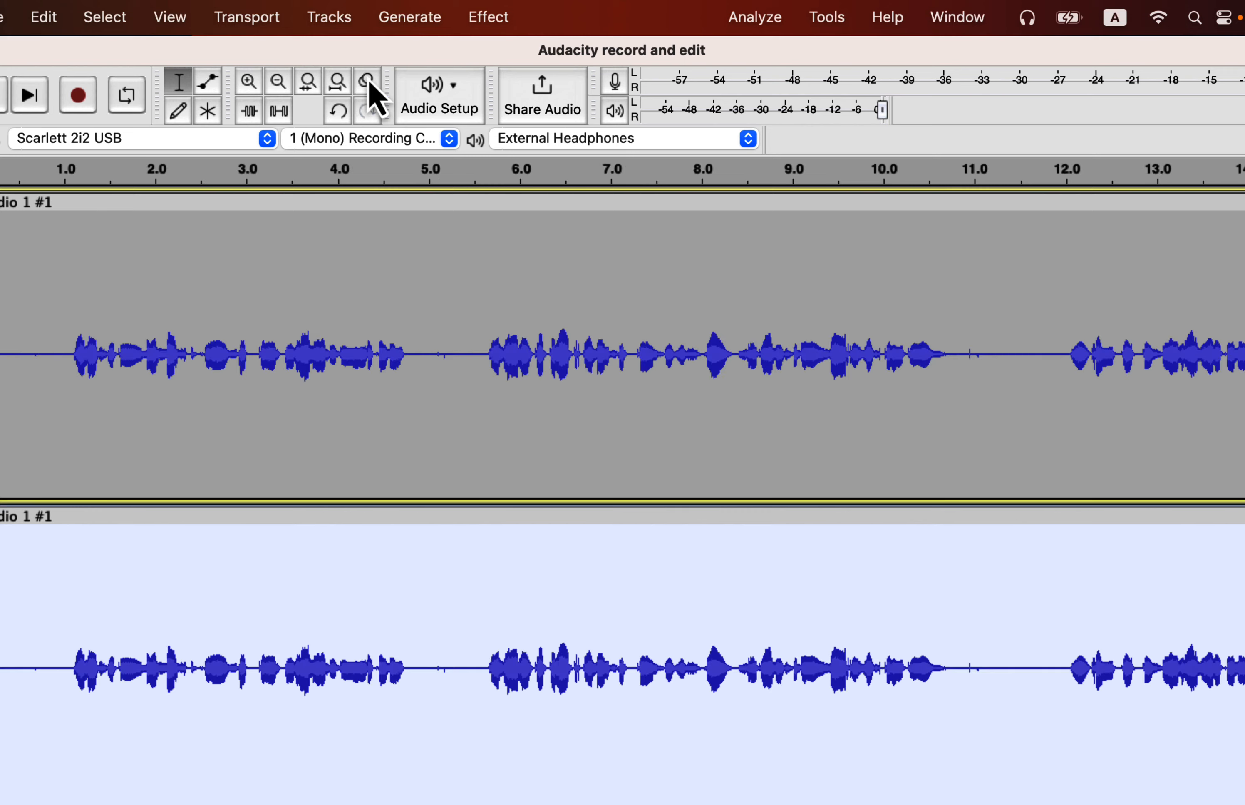
left_click(338, 83)
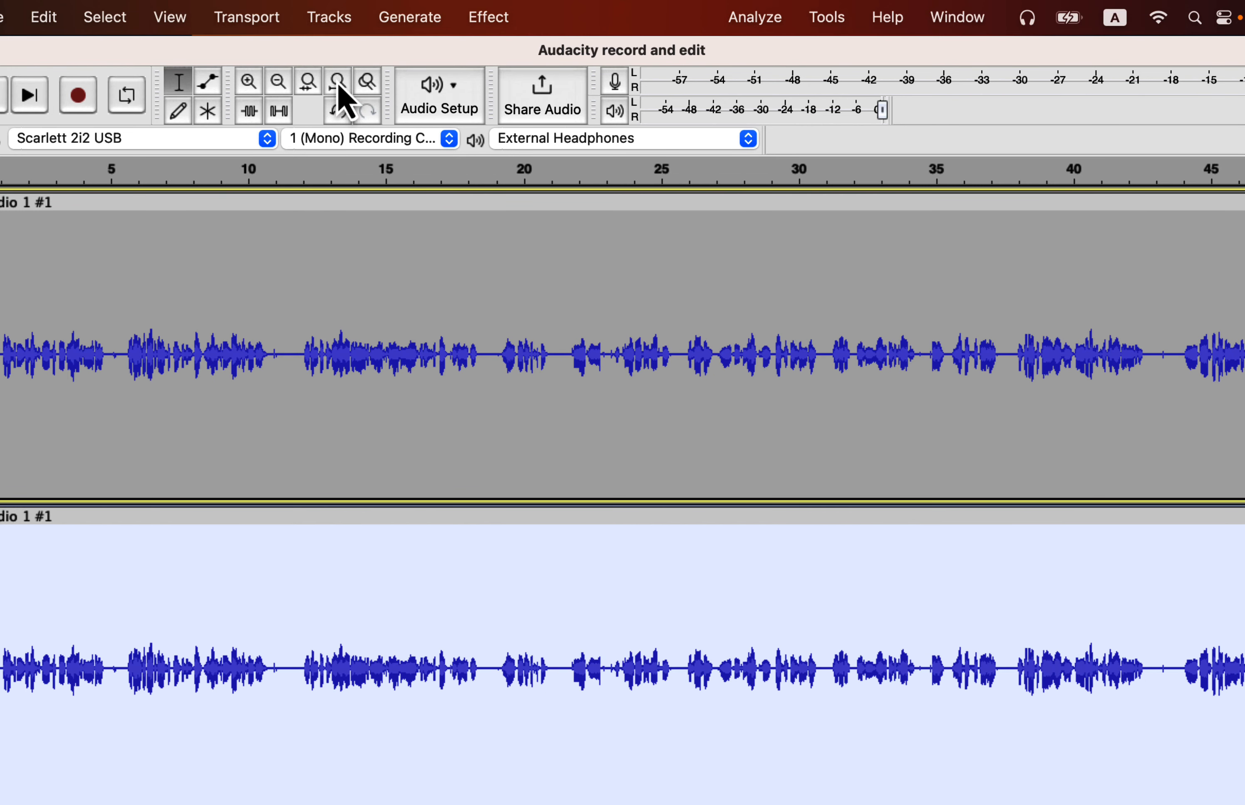
left_click(339, 84)
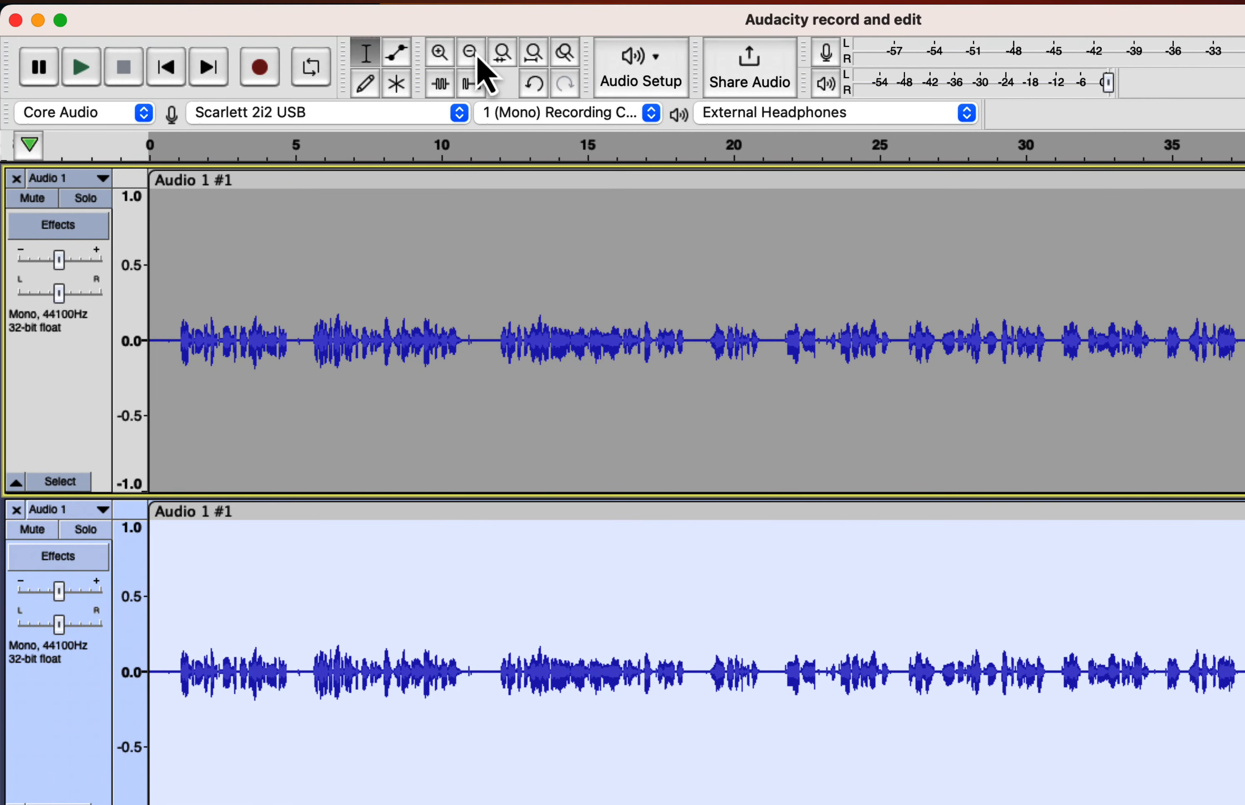
- Zoom the timeline out and back in, and place the cursor at about 1.3 seconds on the upper track
left_click(472, 53)
left_click(472, 54)
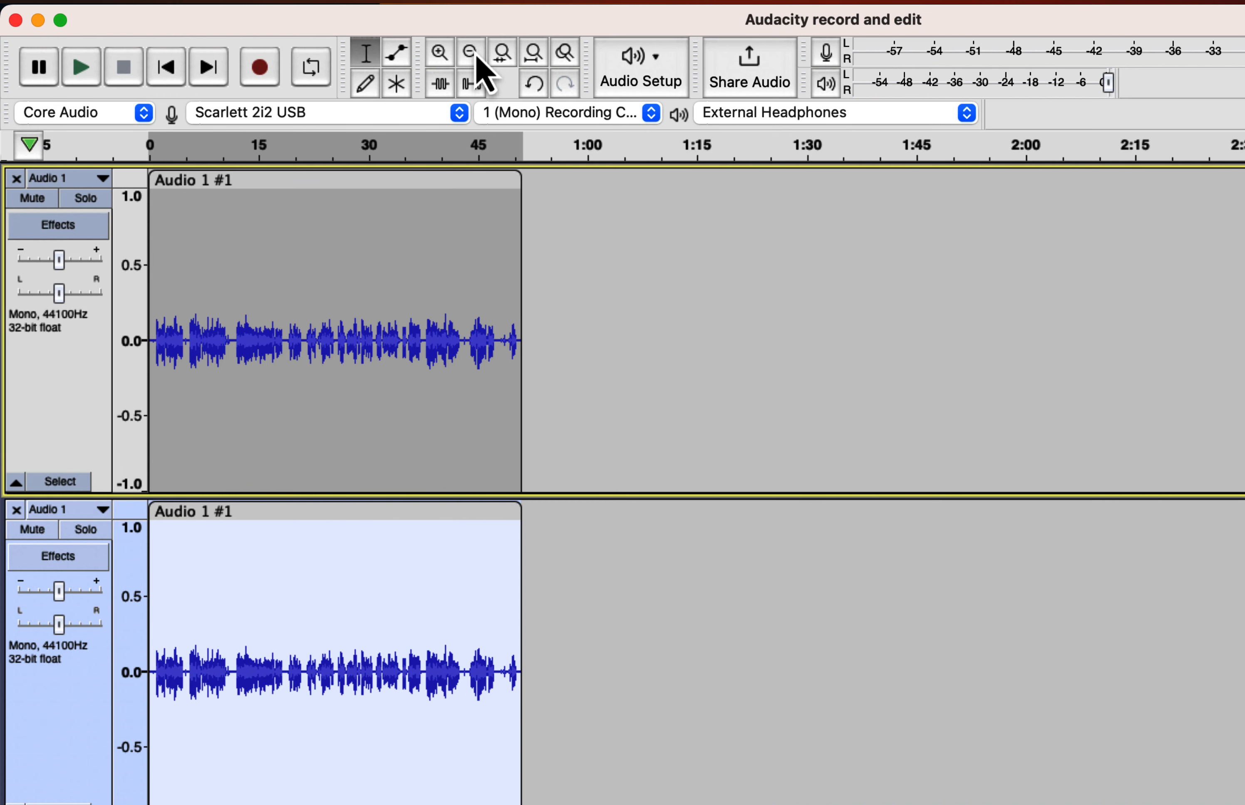
left_click(445, 55)
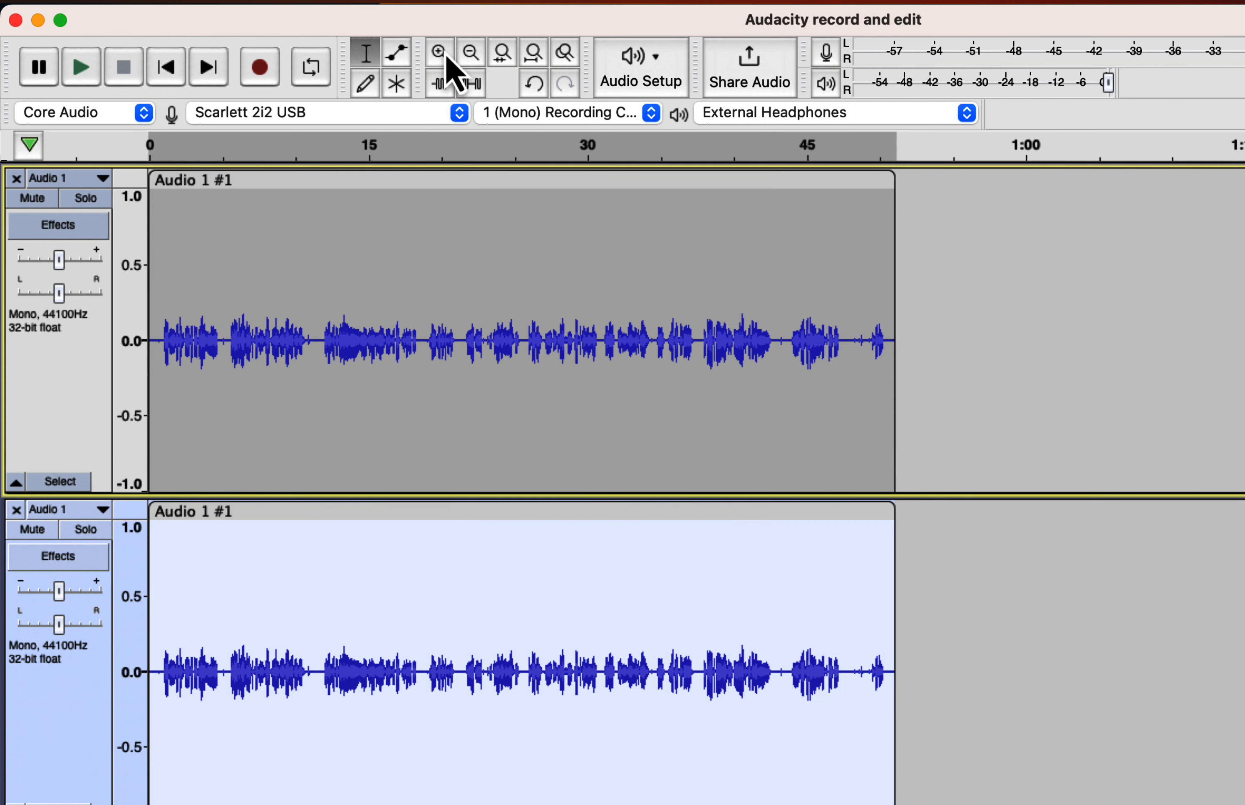
left_click(445, 56)
left_click(445, 55)
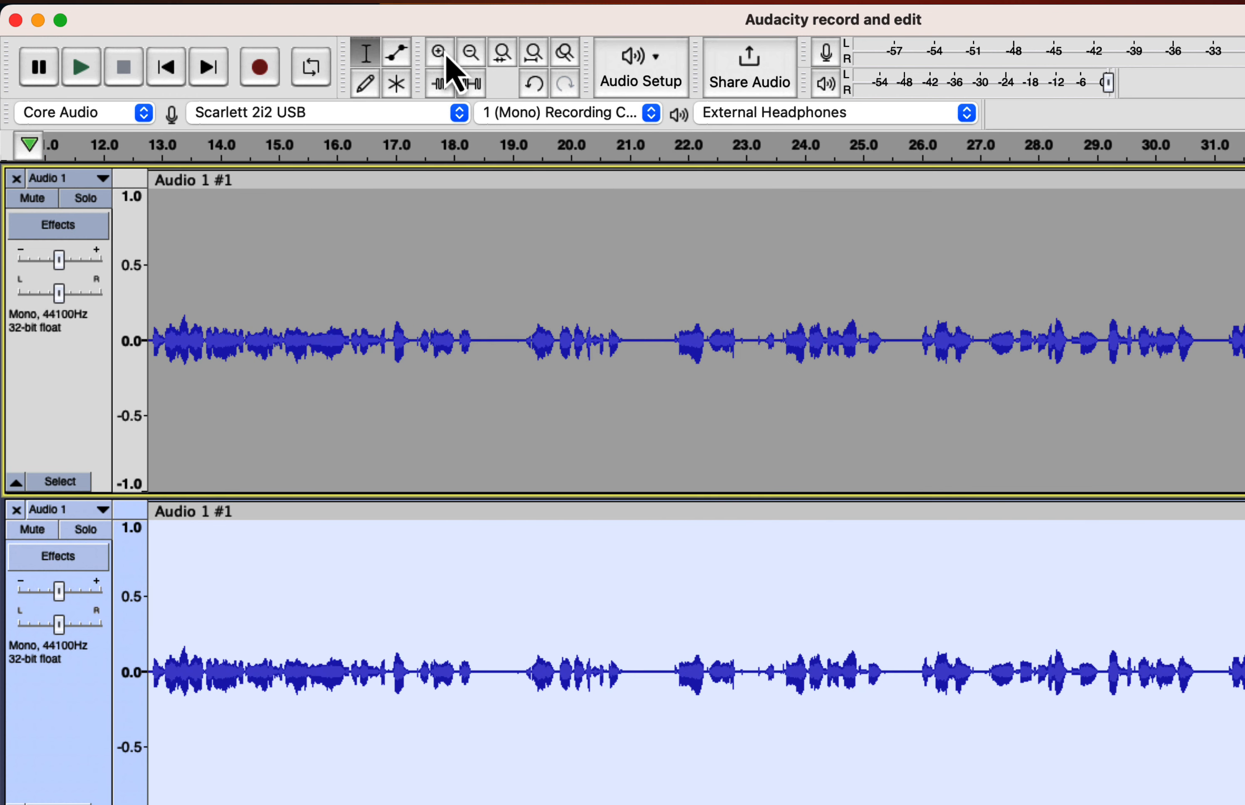
left_click(445, 55)
left_click(445, 55)
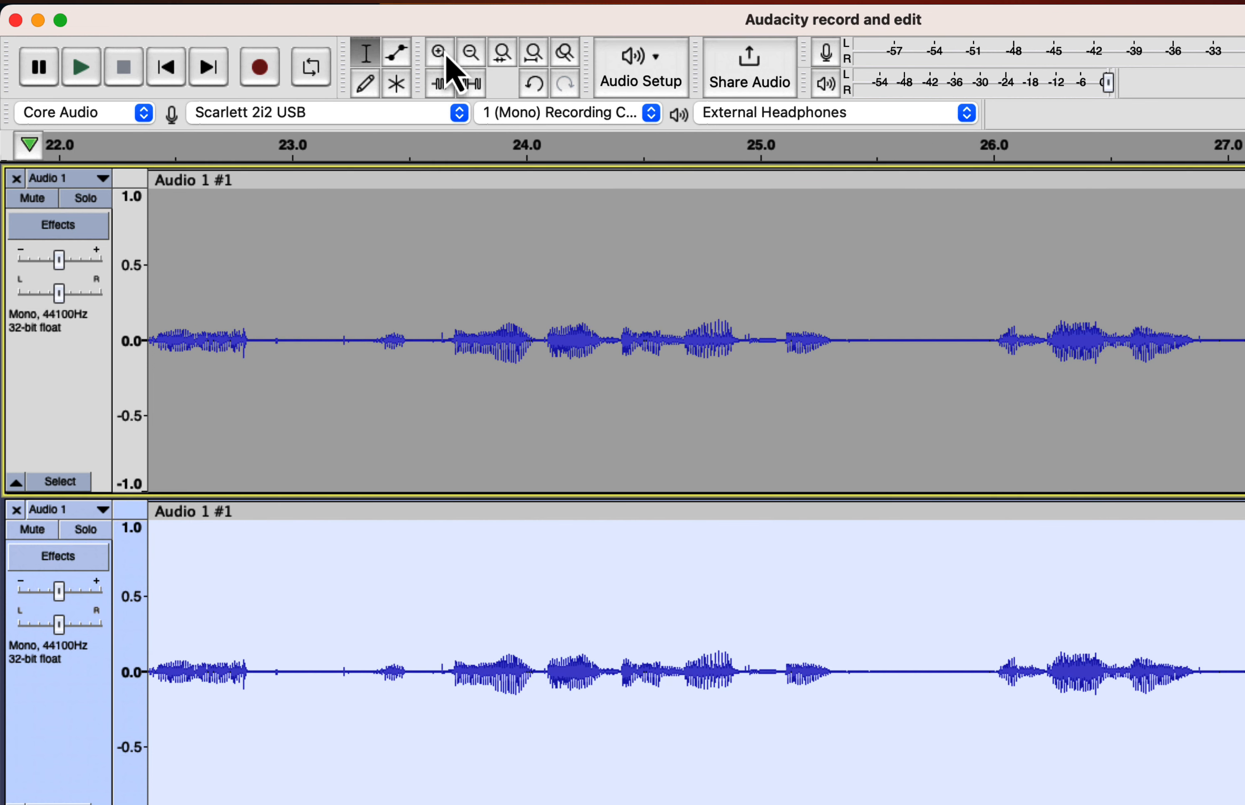
left_click(471, 54)
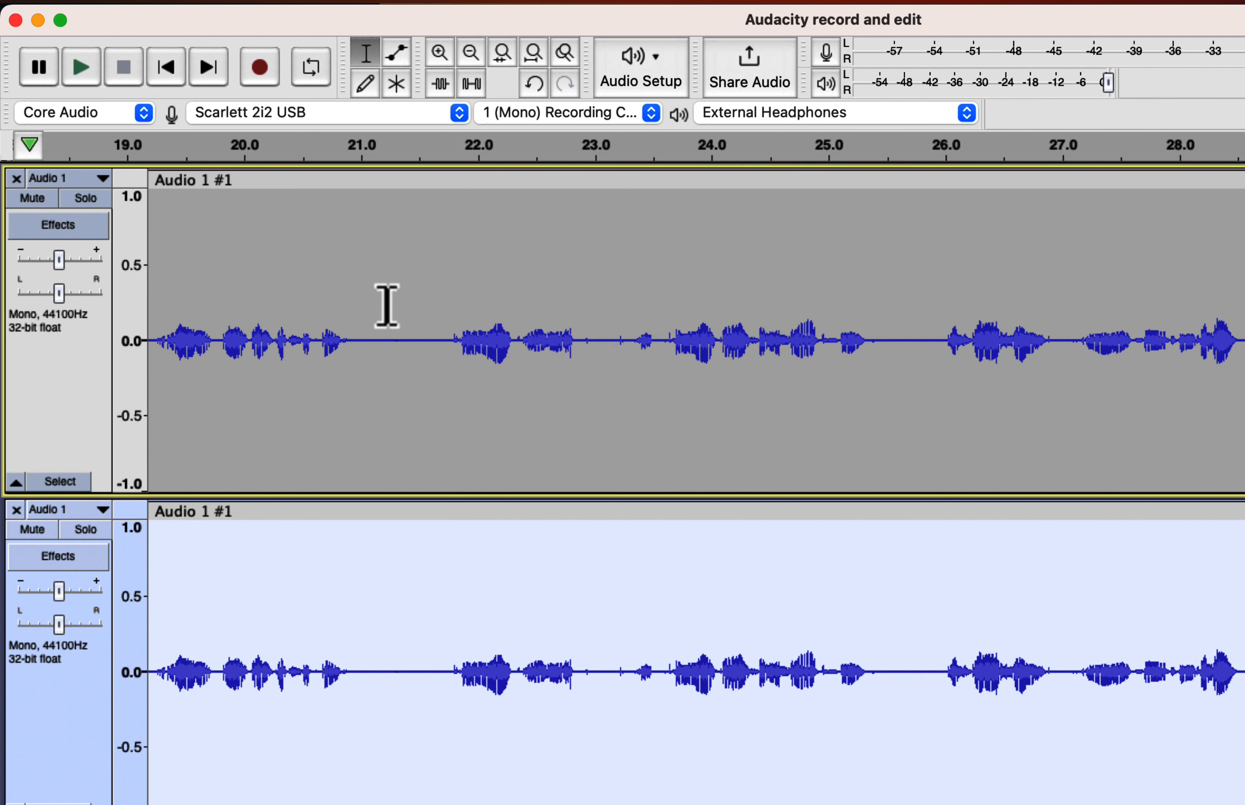
scroll(386, 305, "left", 10)
left_click(298, 399)
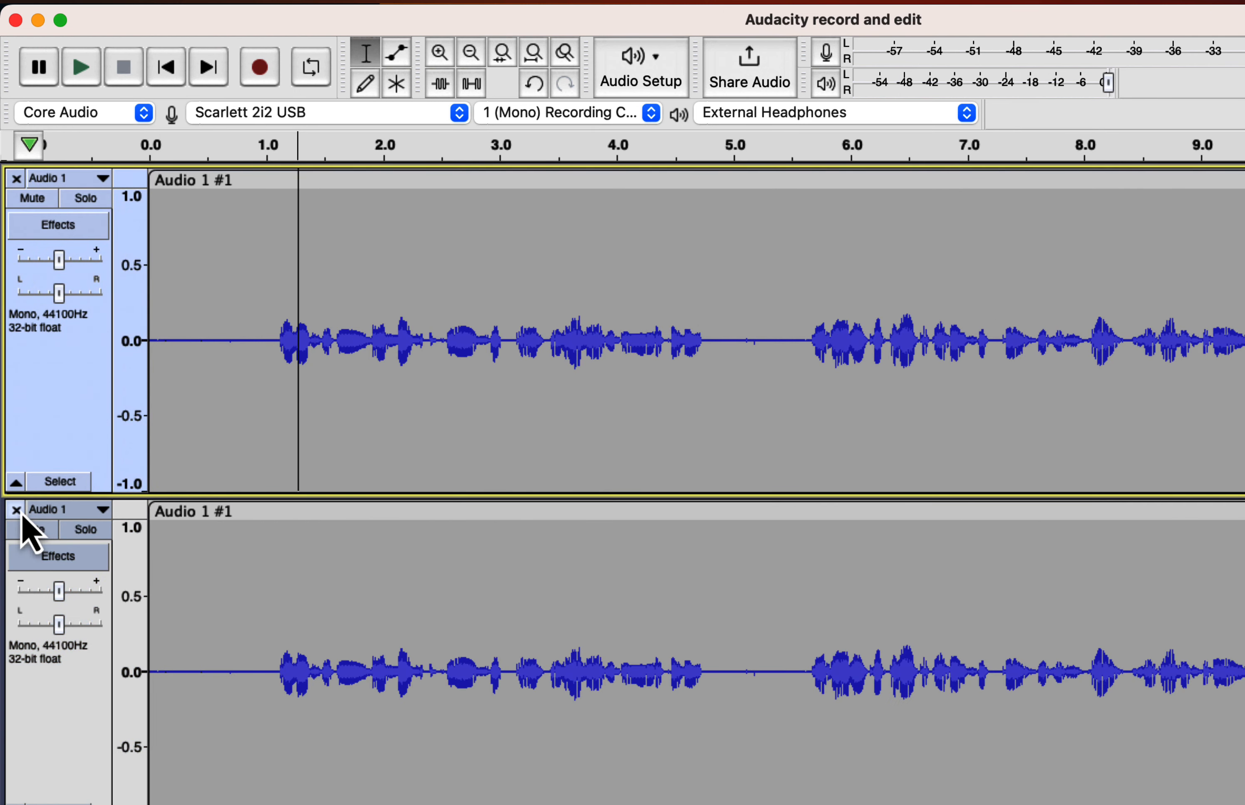
- Rename the second track as "track 2" and move its clip to start at about 1 second
left_click(86, 512)
left_click(86, 534)
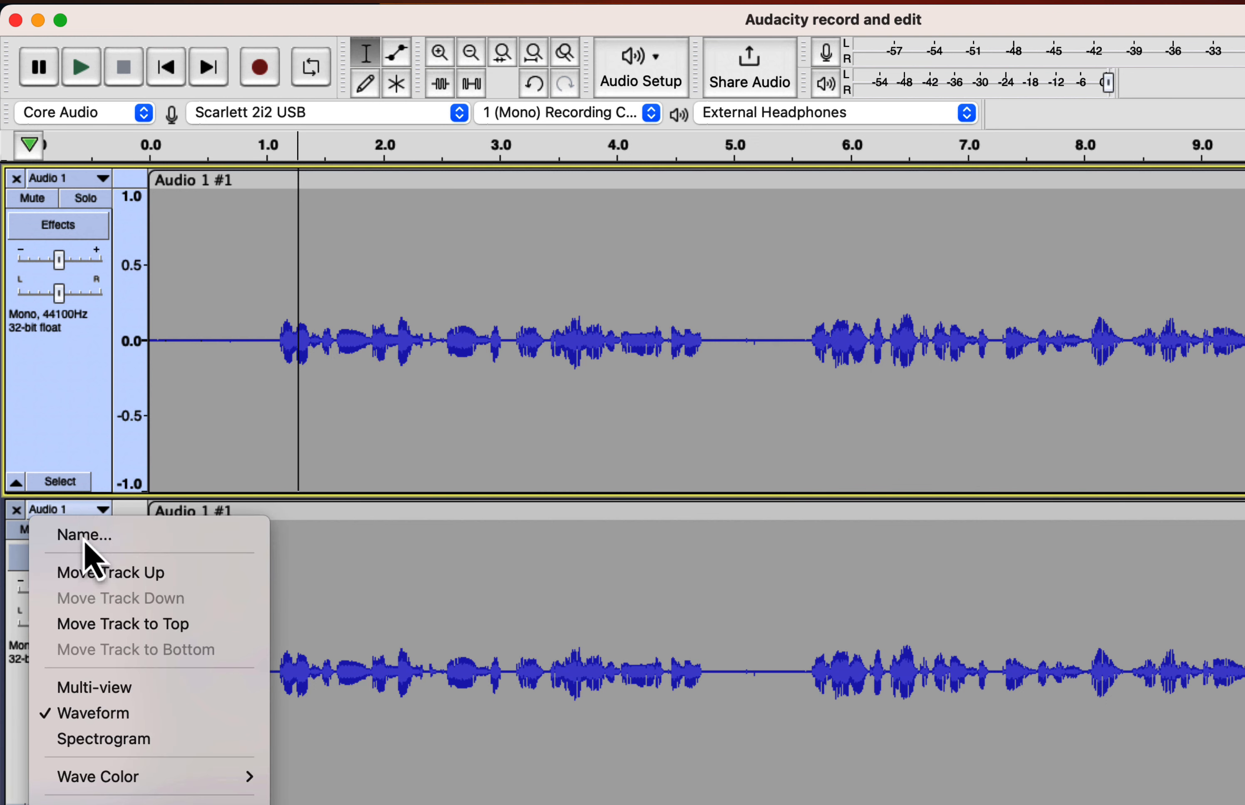
type("track 2")
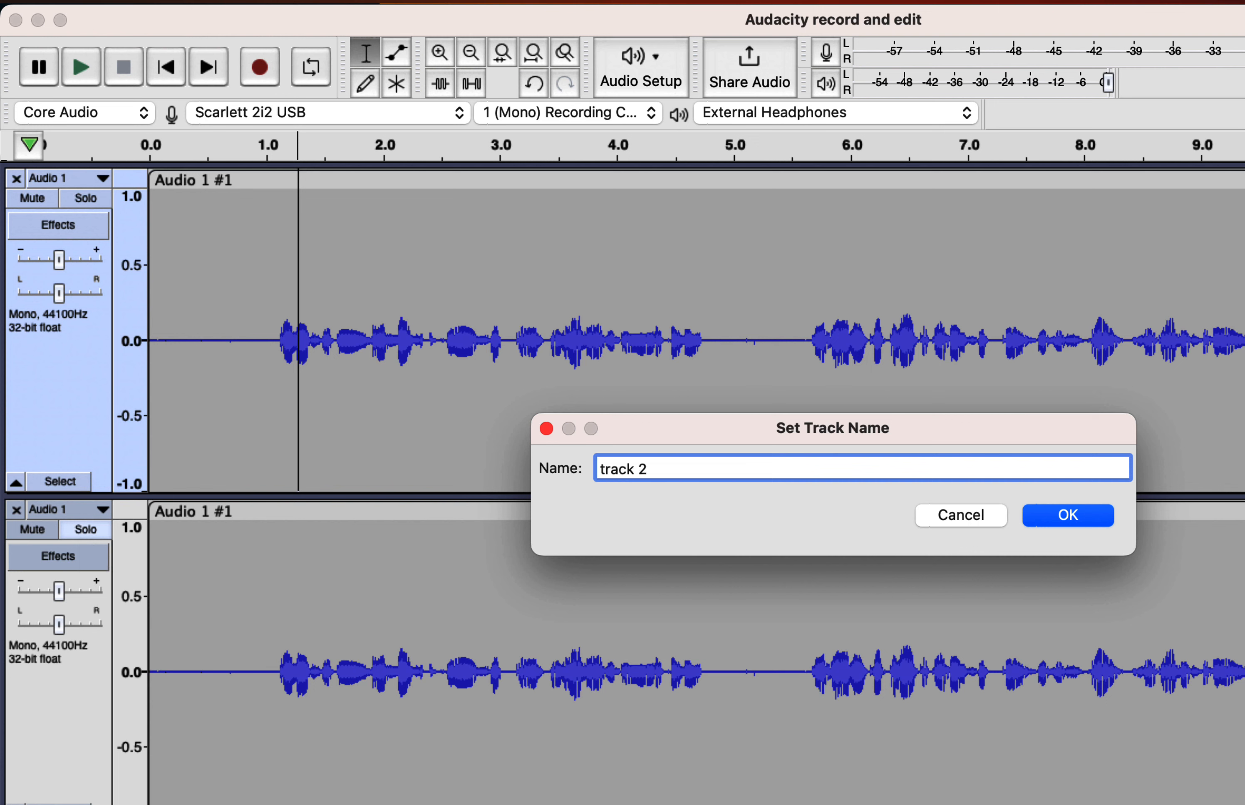
key("Return")
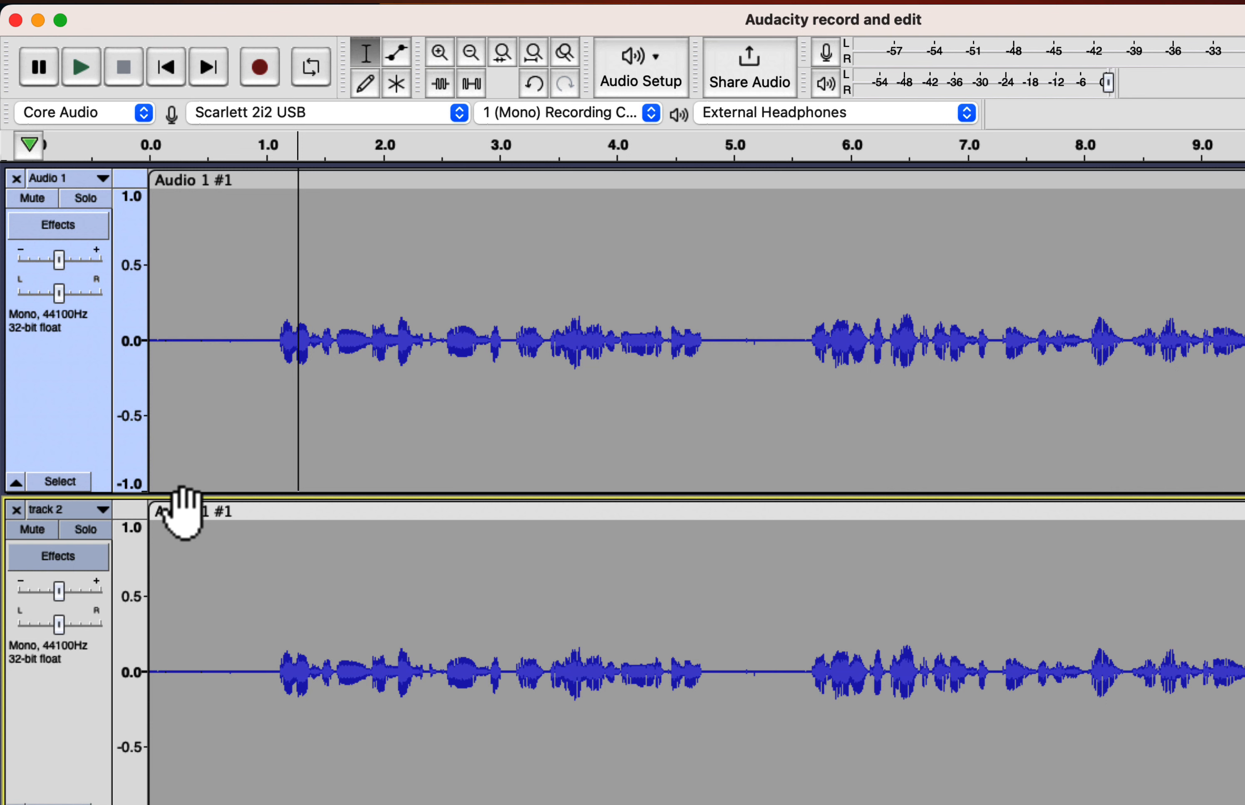
left_click_drag(183, 511, 309, 510)
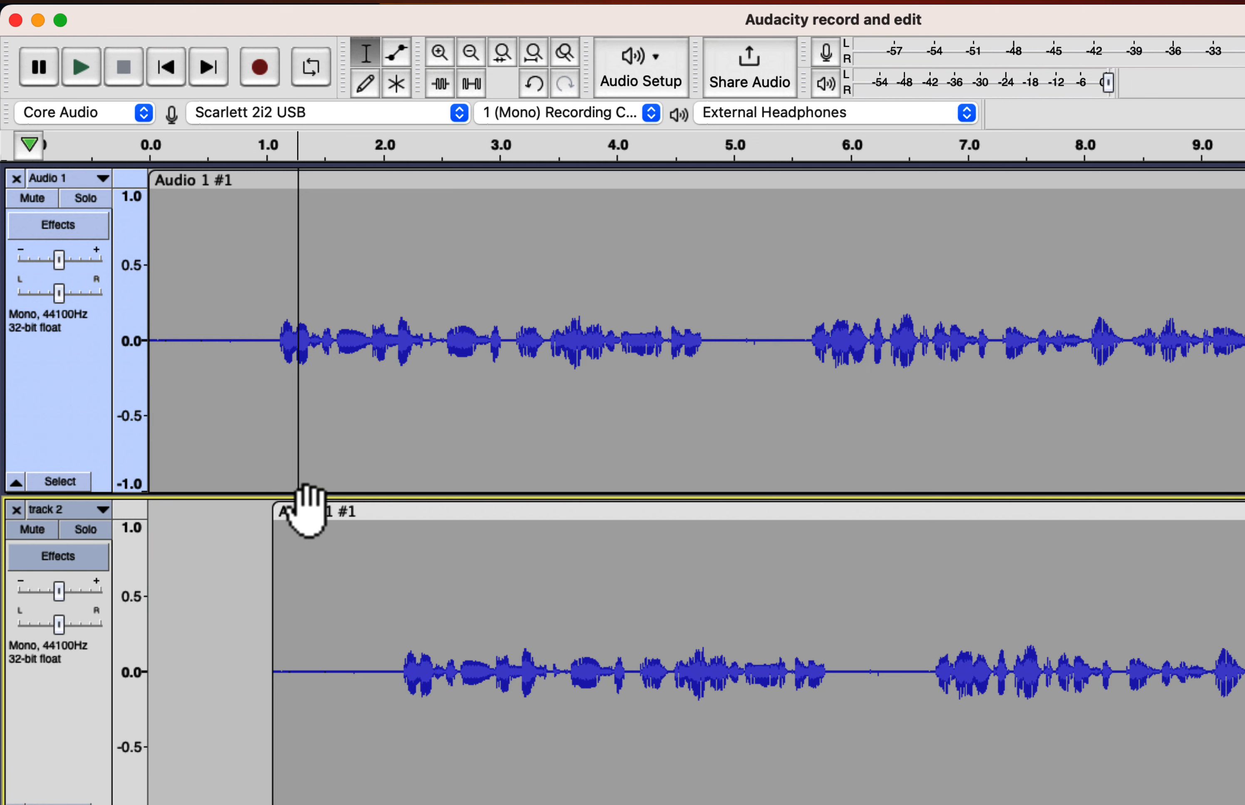
- Remove the second track, and rename the clip on the remaining track as "Orginal recording"
left_click(16, 508)
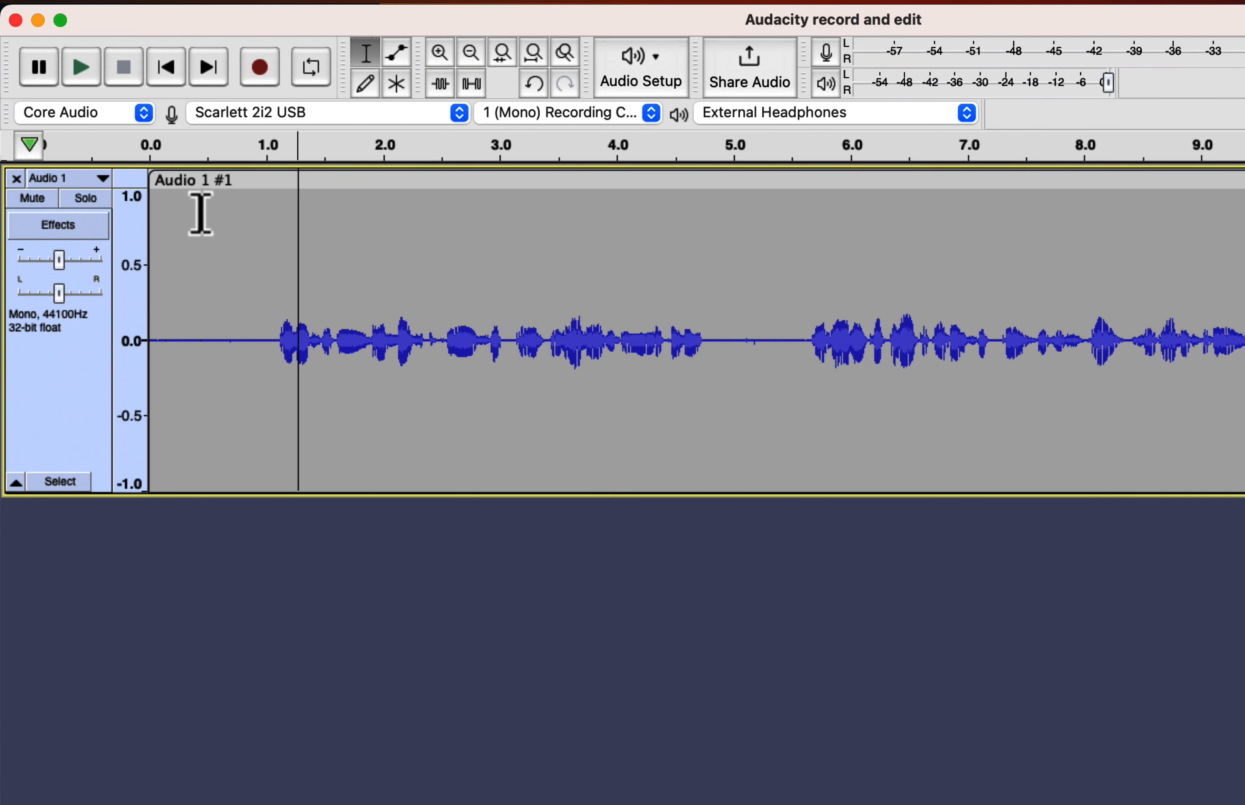
left_click(205, 181)
double_click(205, 181)
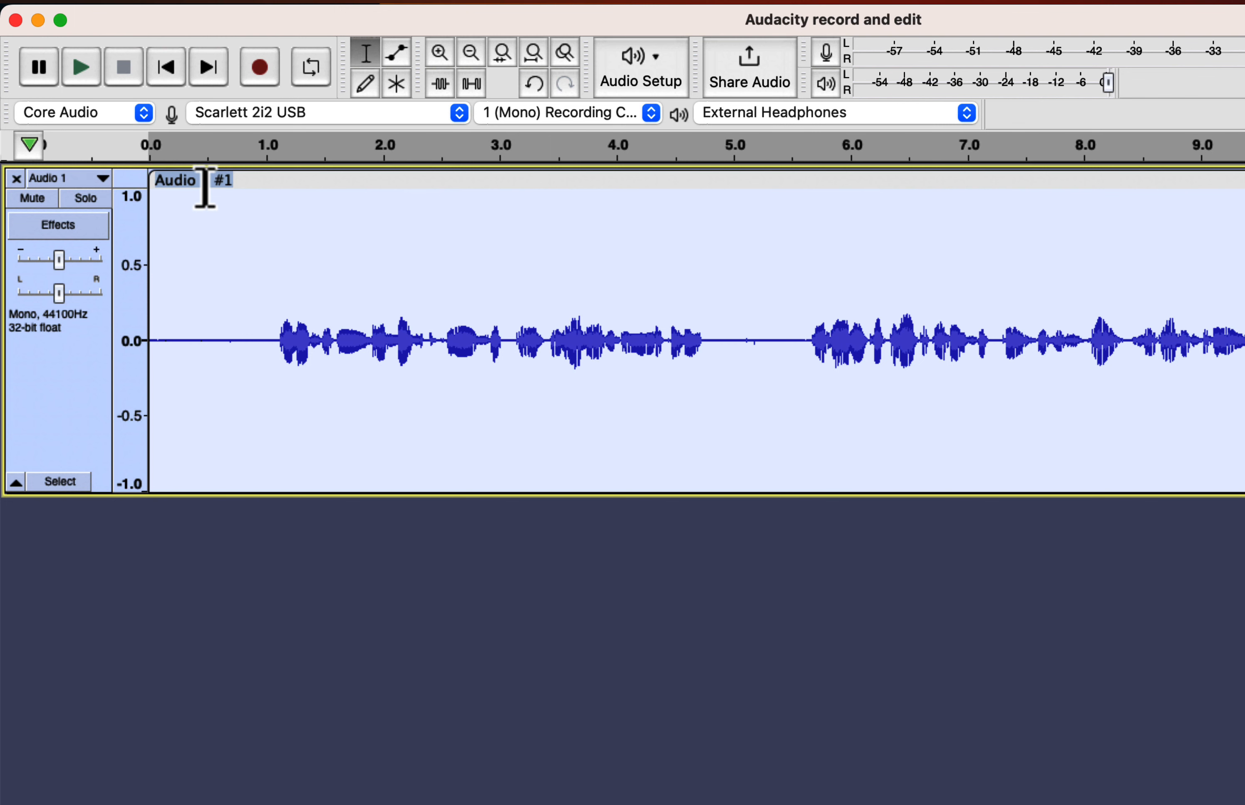
type("Orginal recor")
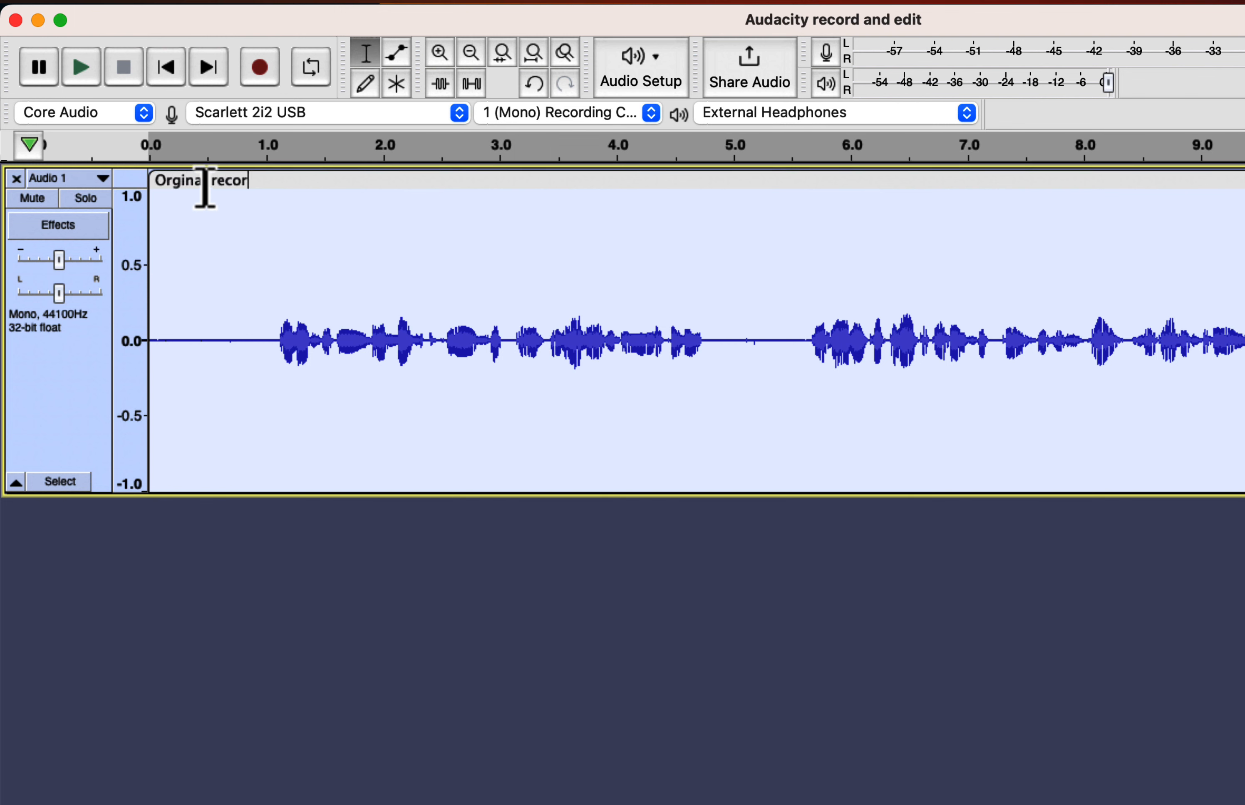
type("ding")
key("Return")
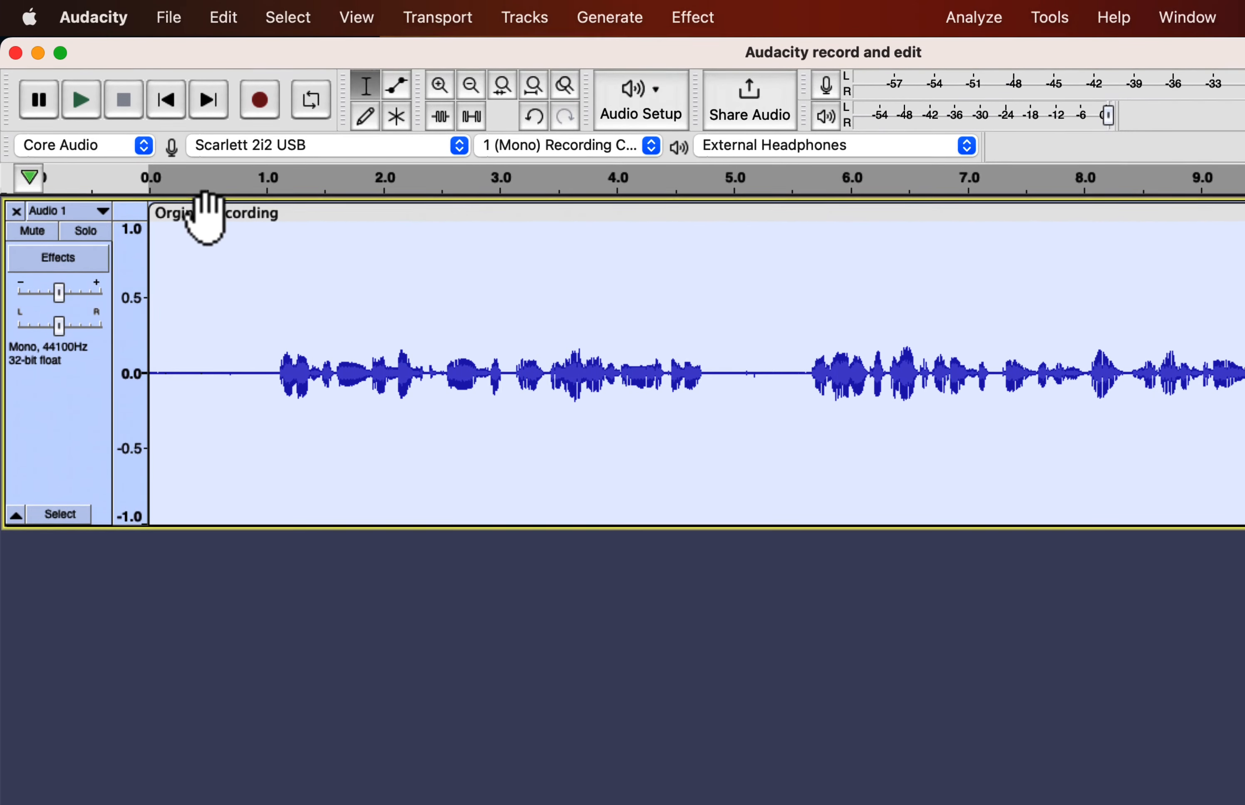
- Split the "Orginal recording" clip in the silence at about 5.1 seconds
left_click(746, 386)
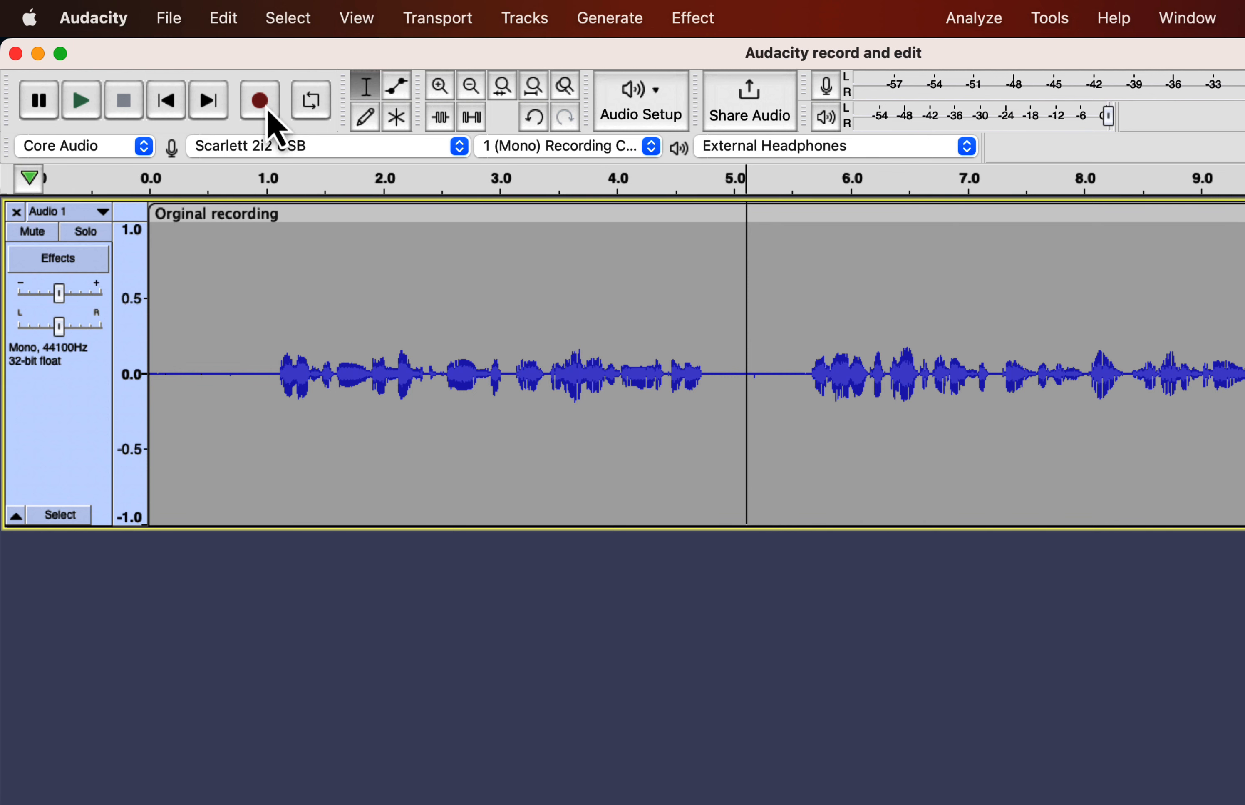
left_click(216, 26)
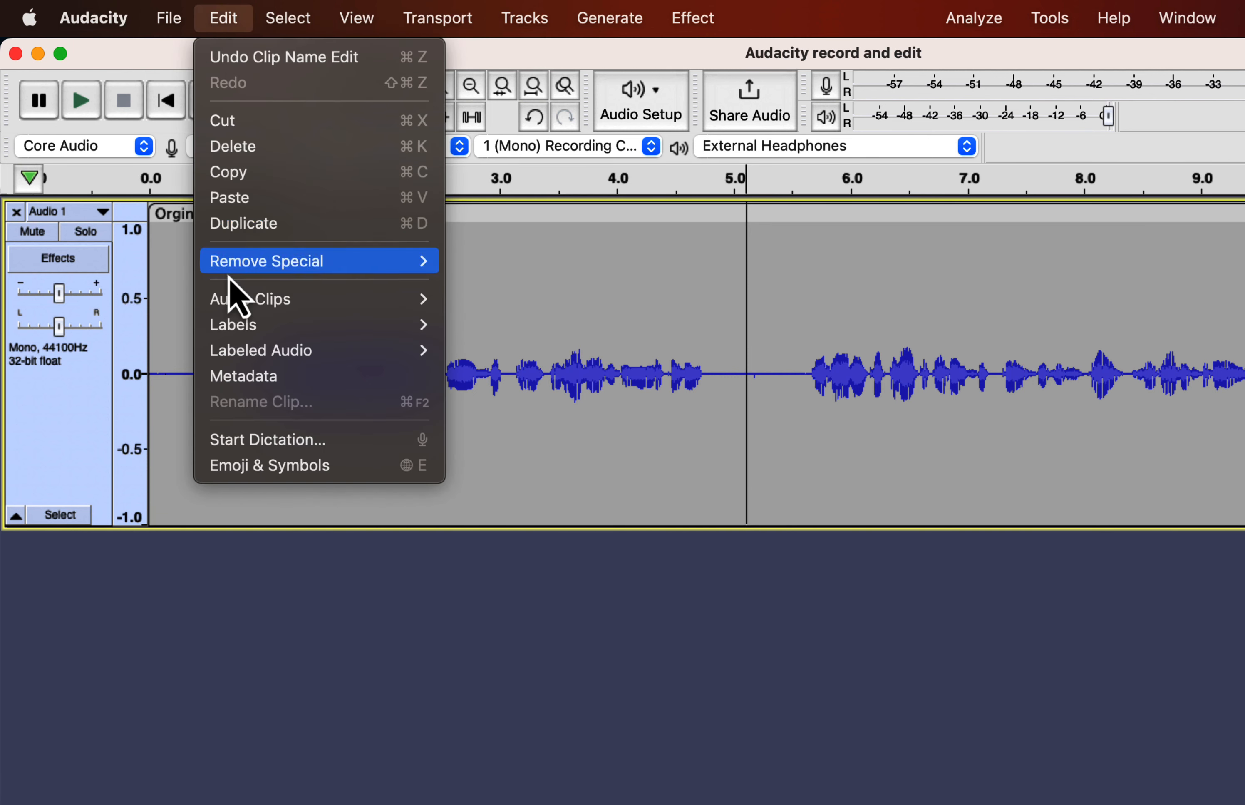
mouse_move(233, 297)
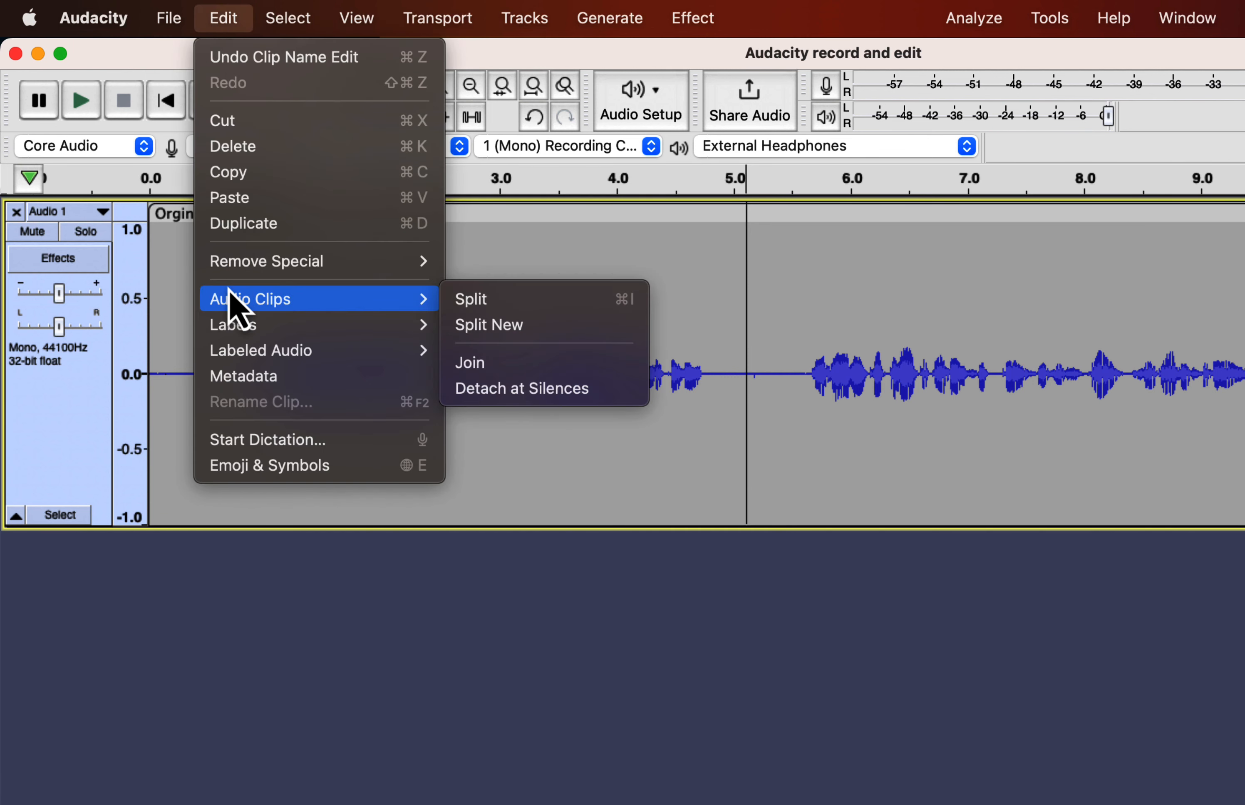
left_click(470, 301)
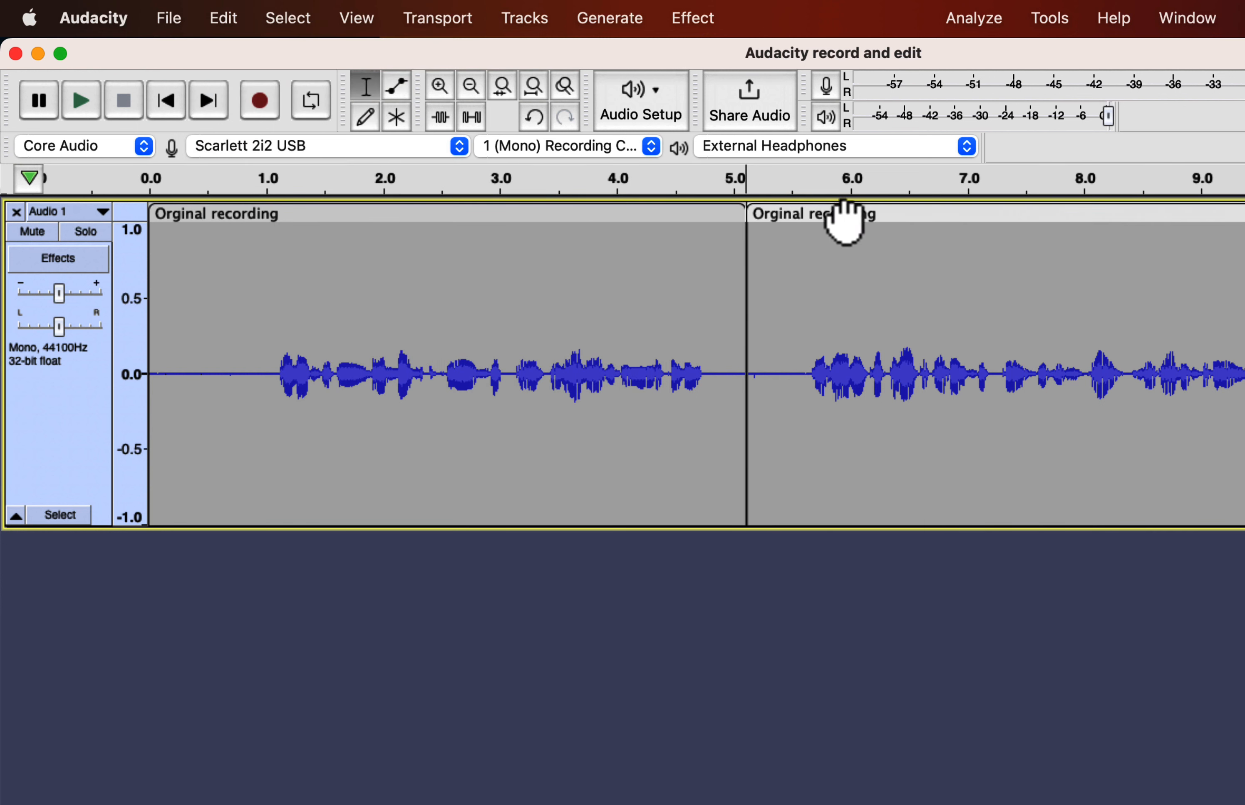
- Move the first clip to start at about 0.3 seconds and the second at about 6.3 seconds, and rename the second as "clip 2"
left_click_drag(843, 217, 923, 213)
left_click_drag(667, 217, 696, 216)
left_click(919, 230)
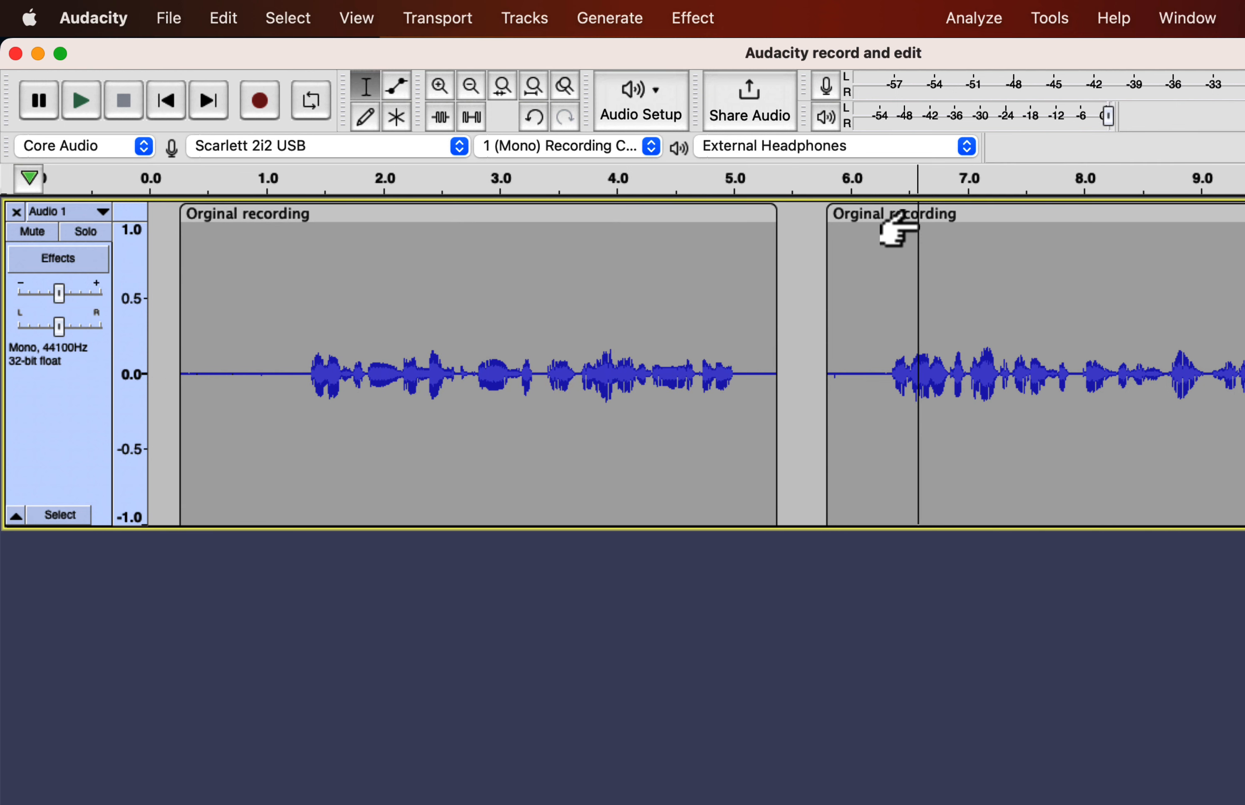
left_click_drag(920, 208, 971, 214)
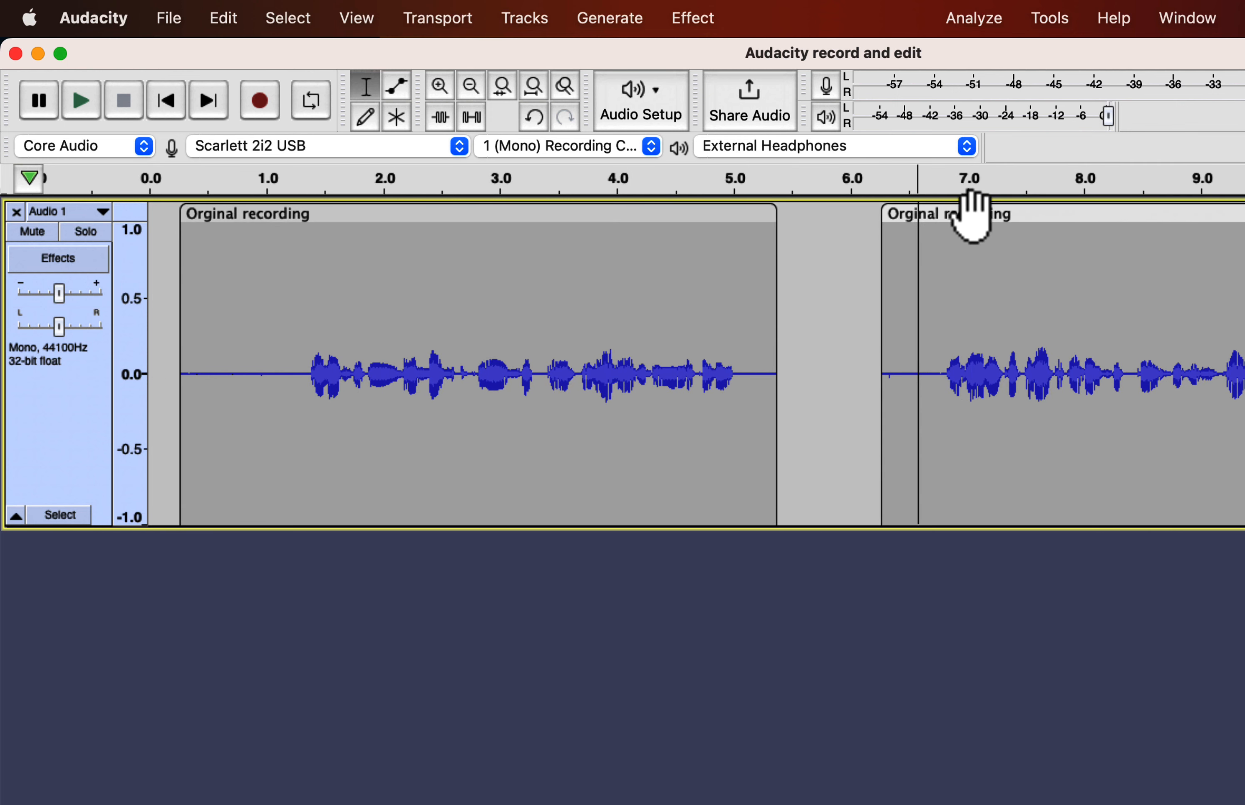
double_click(997, 215)
type("clip 2")
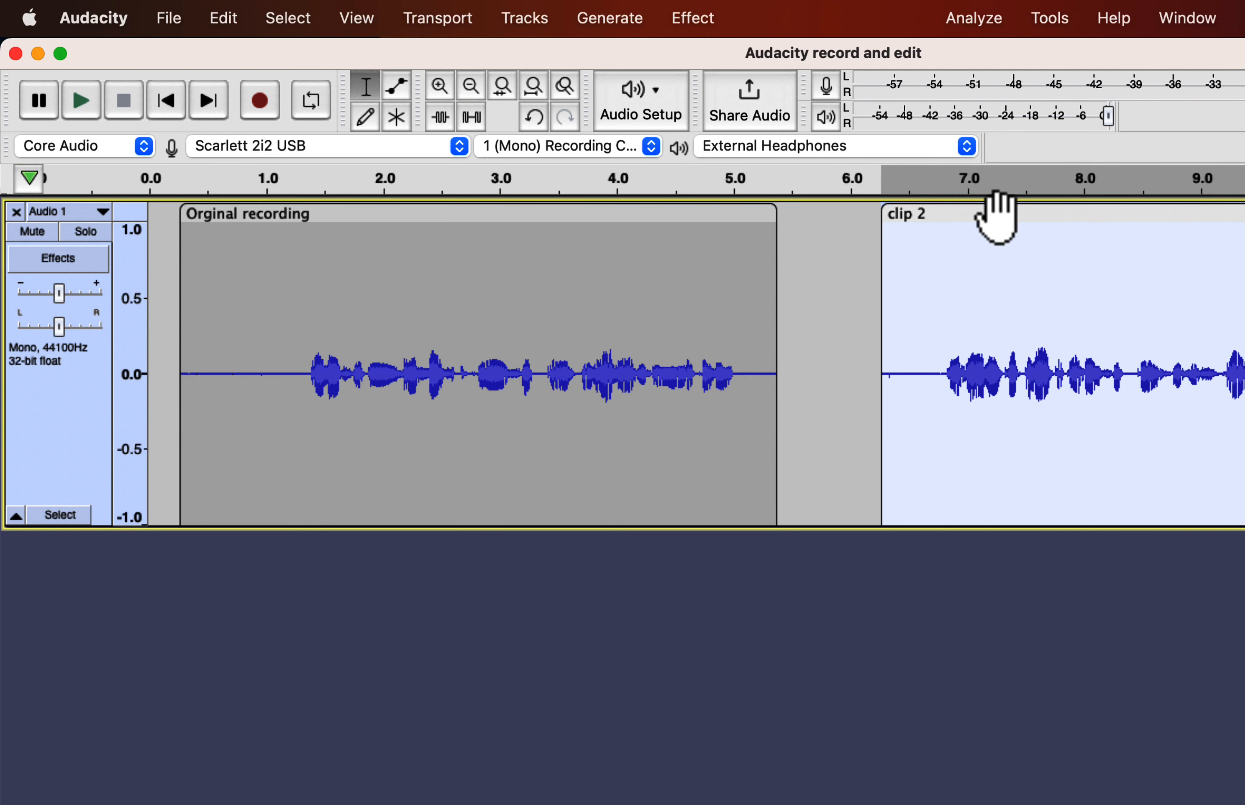
- Split "clip 2" in the silence at about 12.3 seconds, and shift the new clip away to leave a gap of about 0.6 seconds
scroll(1011, 278, "right", 5)
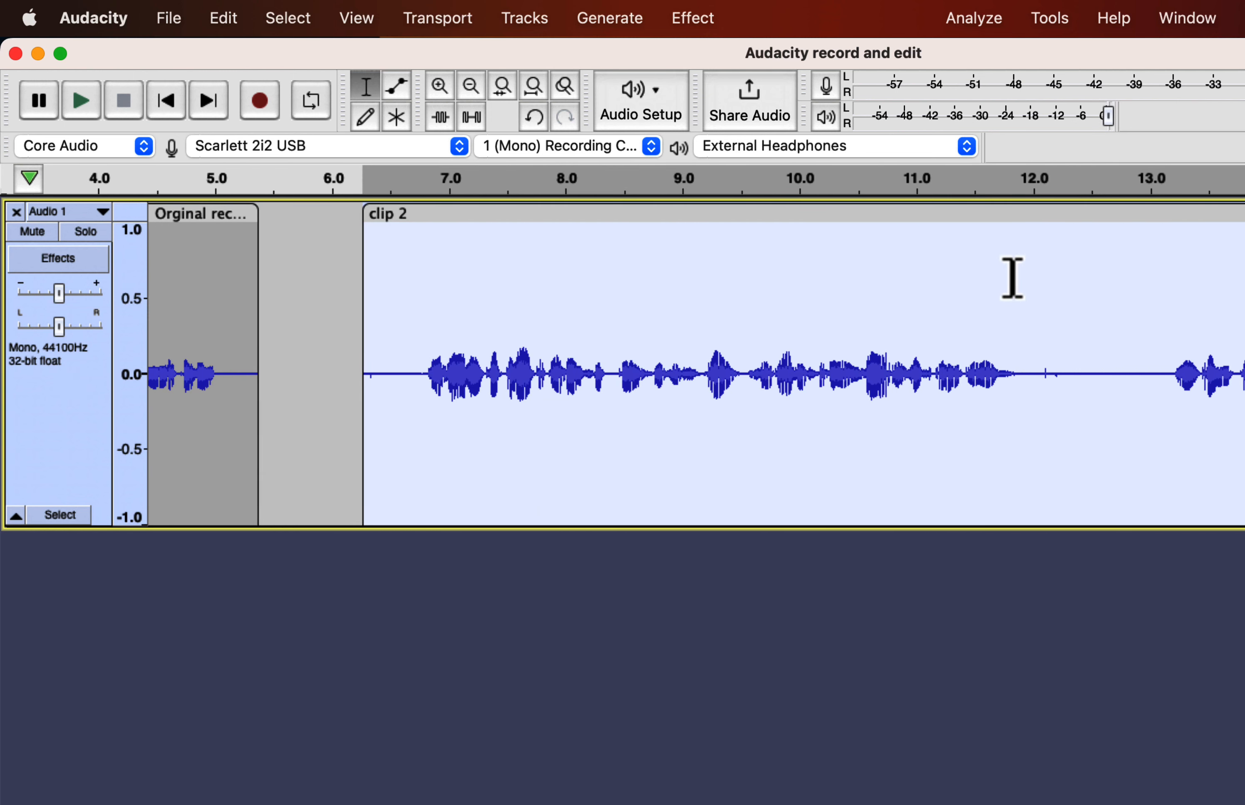
left_click(1070, 350)
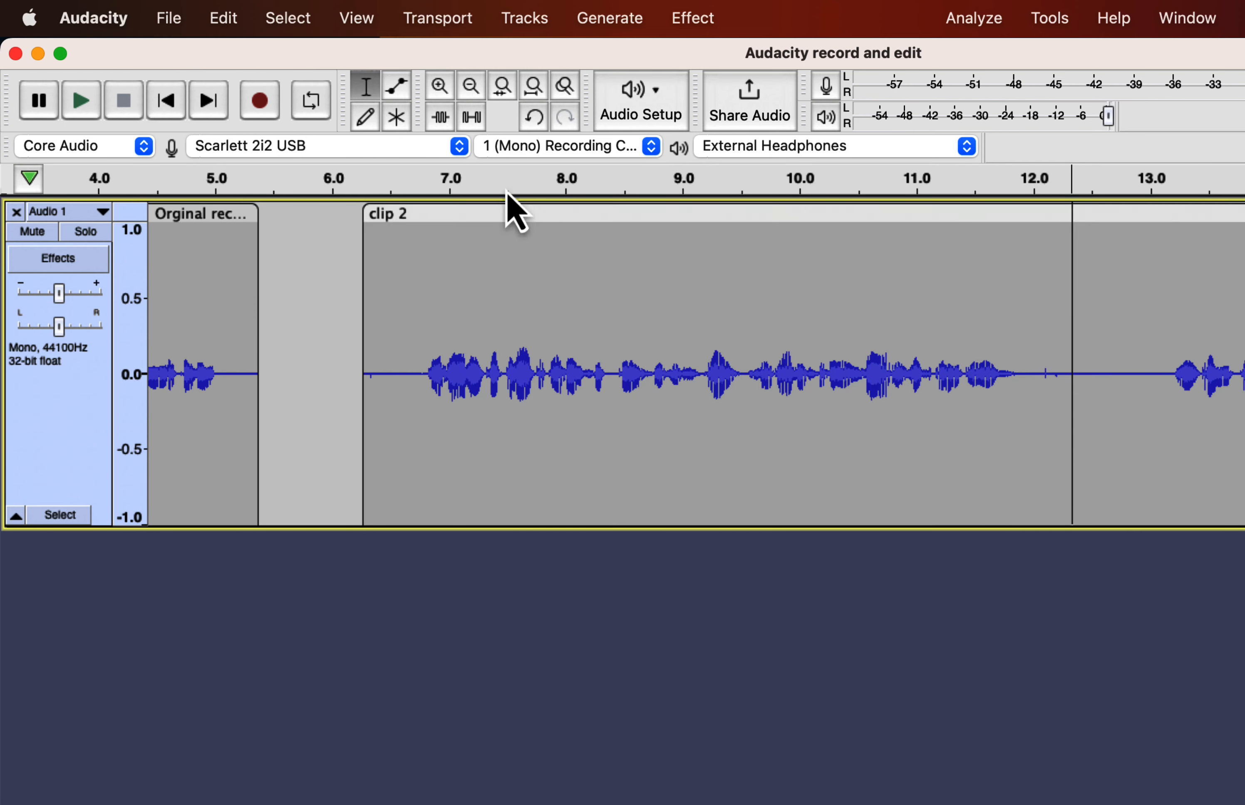
left_click(228, 24)
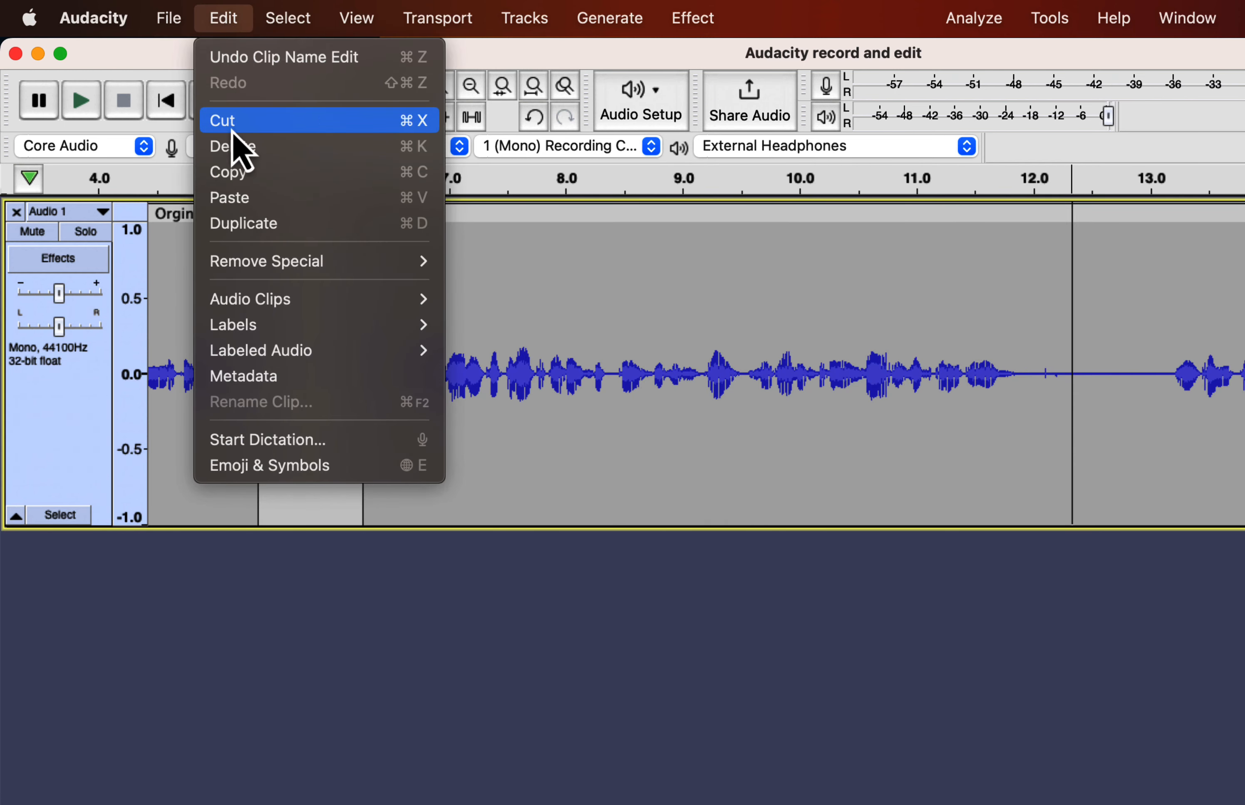
mouse_move(243, 295)
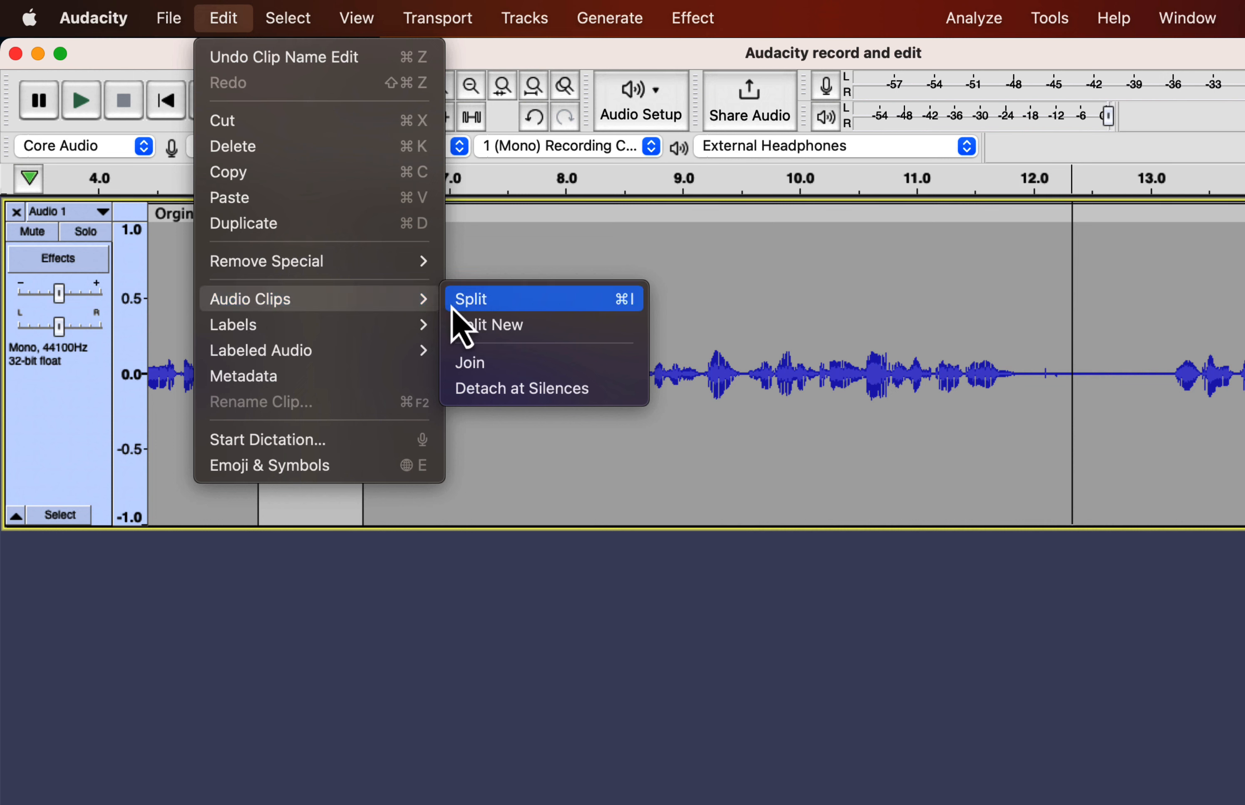
left_click(471, 306)
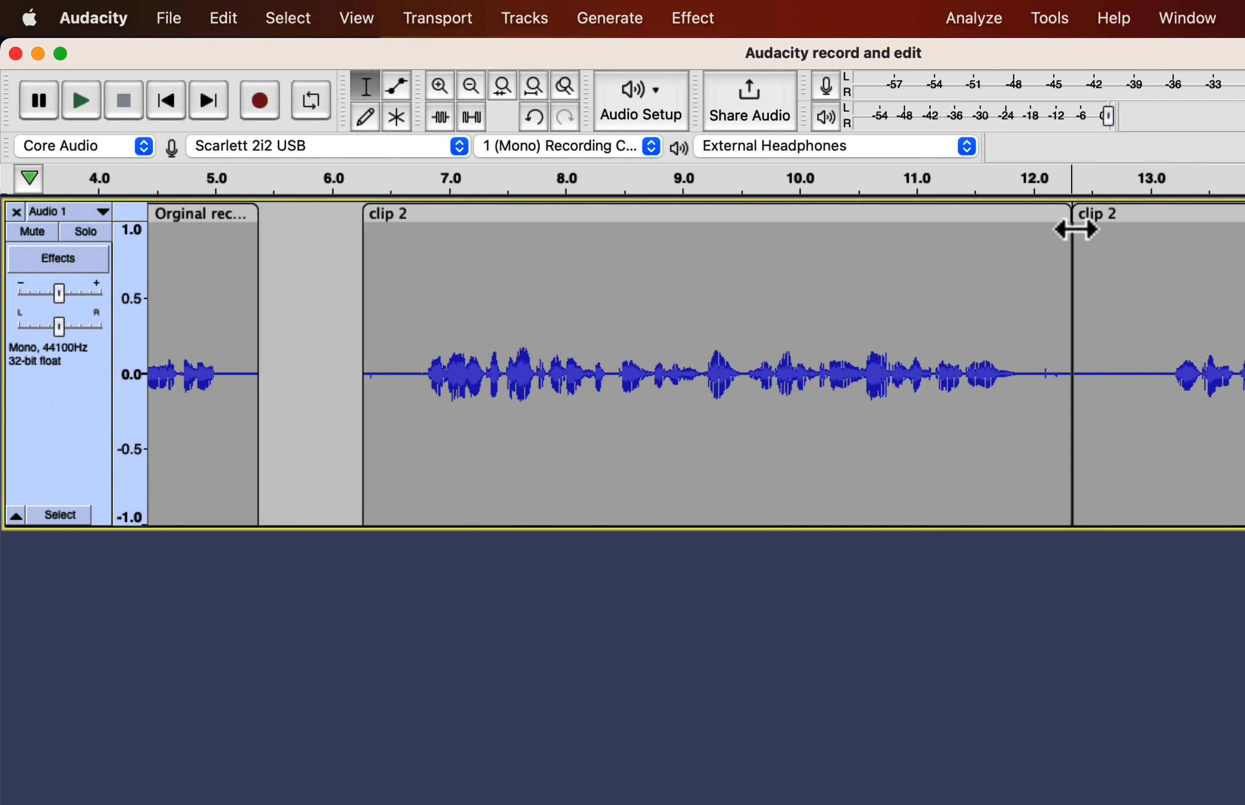
left_click_drag(1125, 208, 1198, 216)
scroll(719, 314, "left", 10)
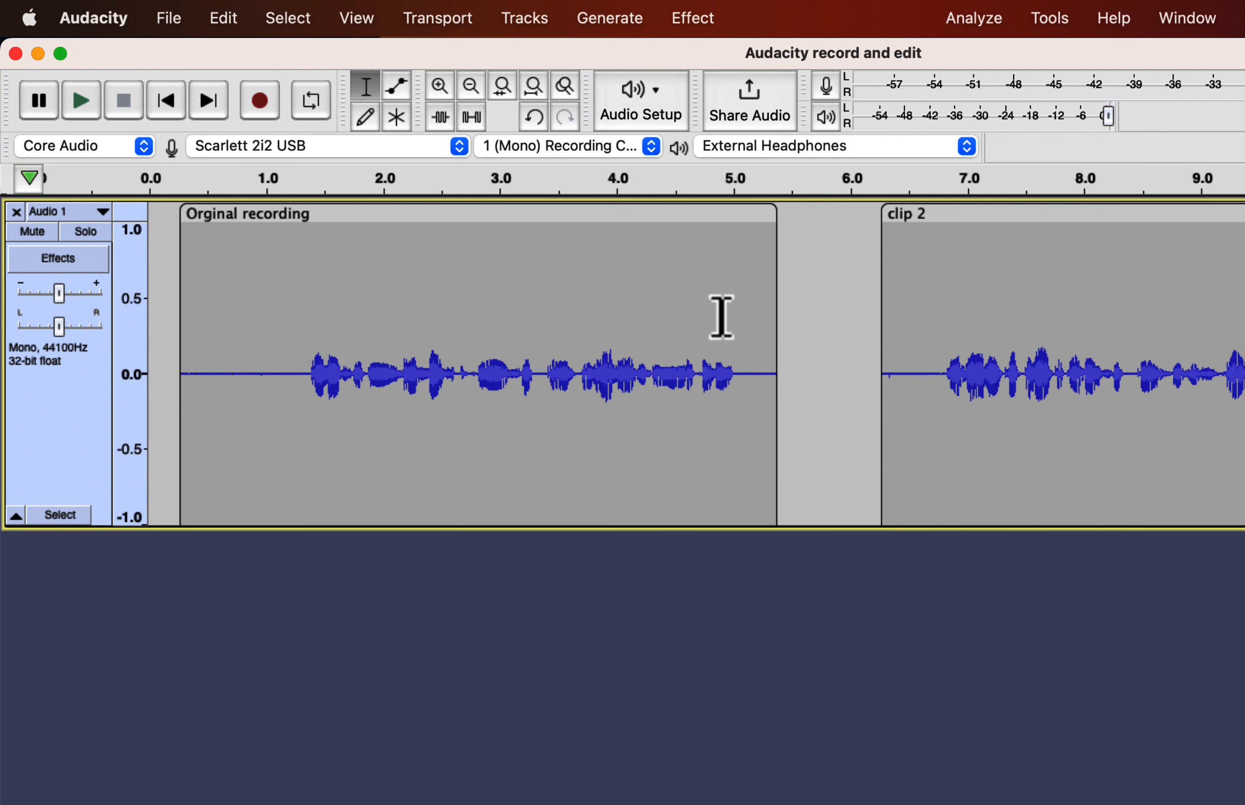
- Trim the "Orginal recording" clip to about 1.2–5.1 seconds, and adjust the edges of "clip 2" to about 6.6 and 12.6 seconds
left_click(179, 372)
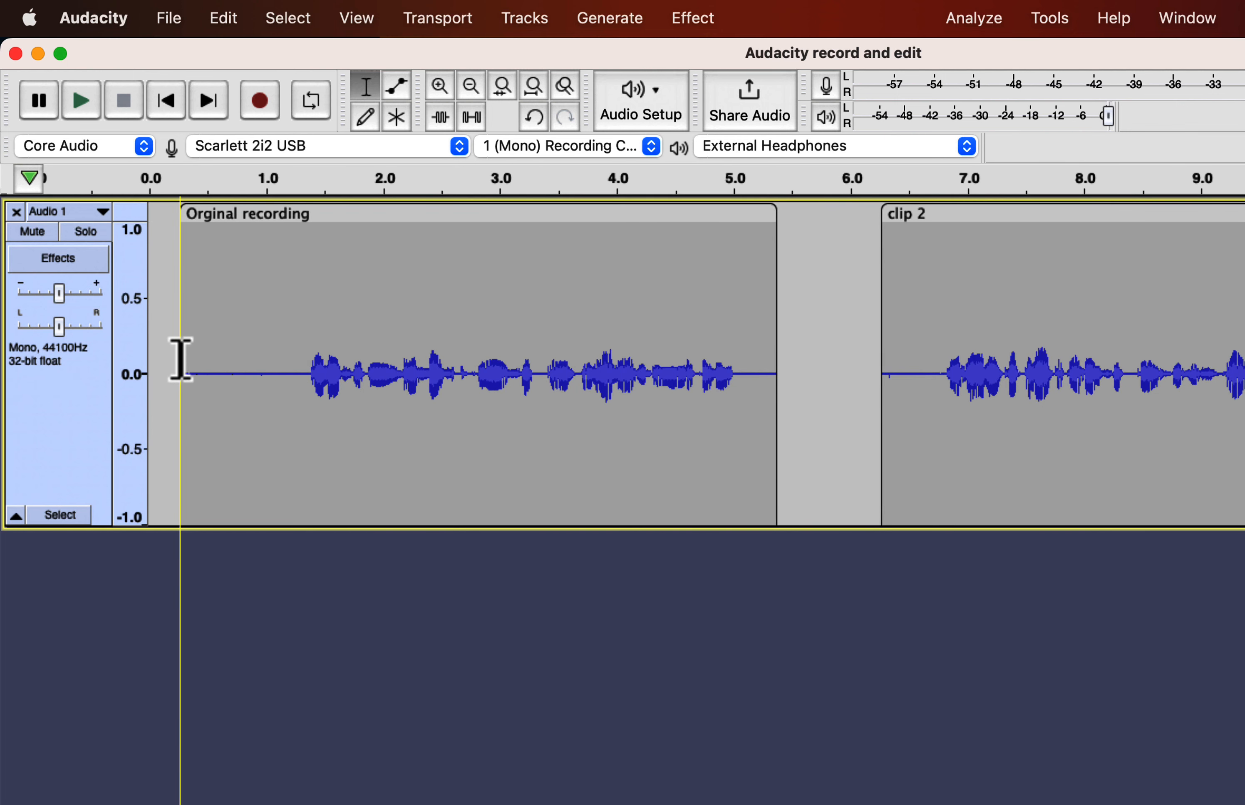
left_click(201, 327)
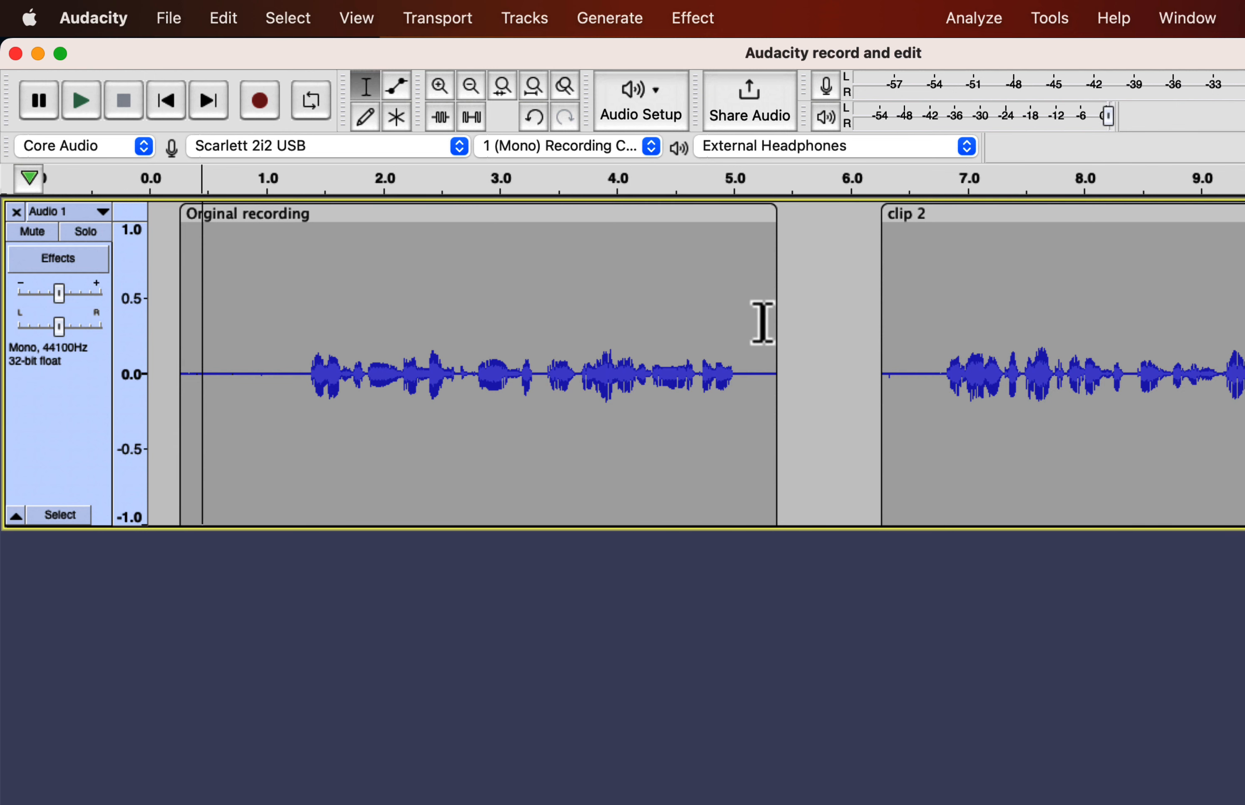
left_click(728, 213)
left_click_drag(777, 284, 745, 281)
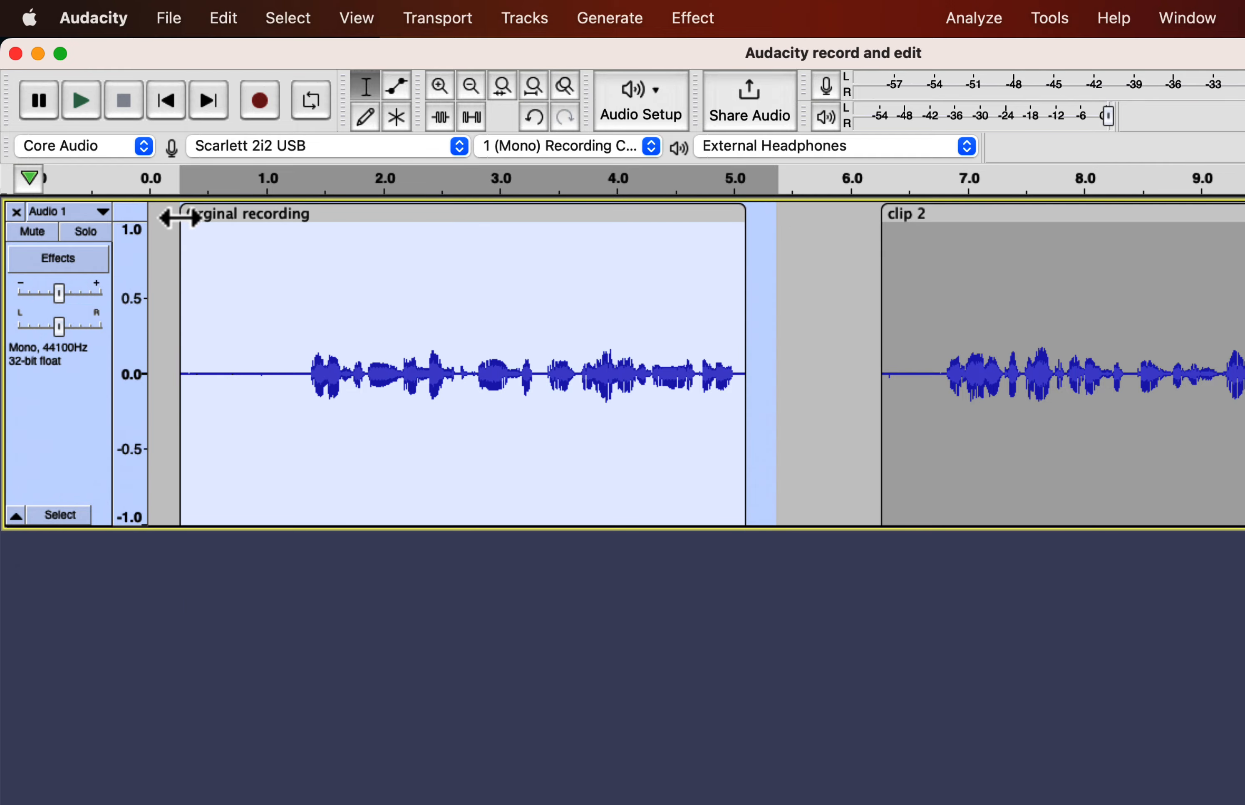
left_click_drag(180, 214, 278, 270)
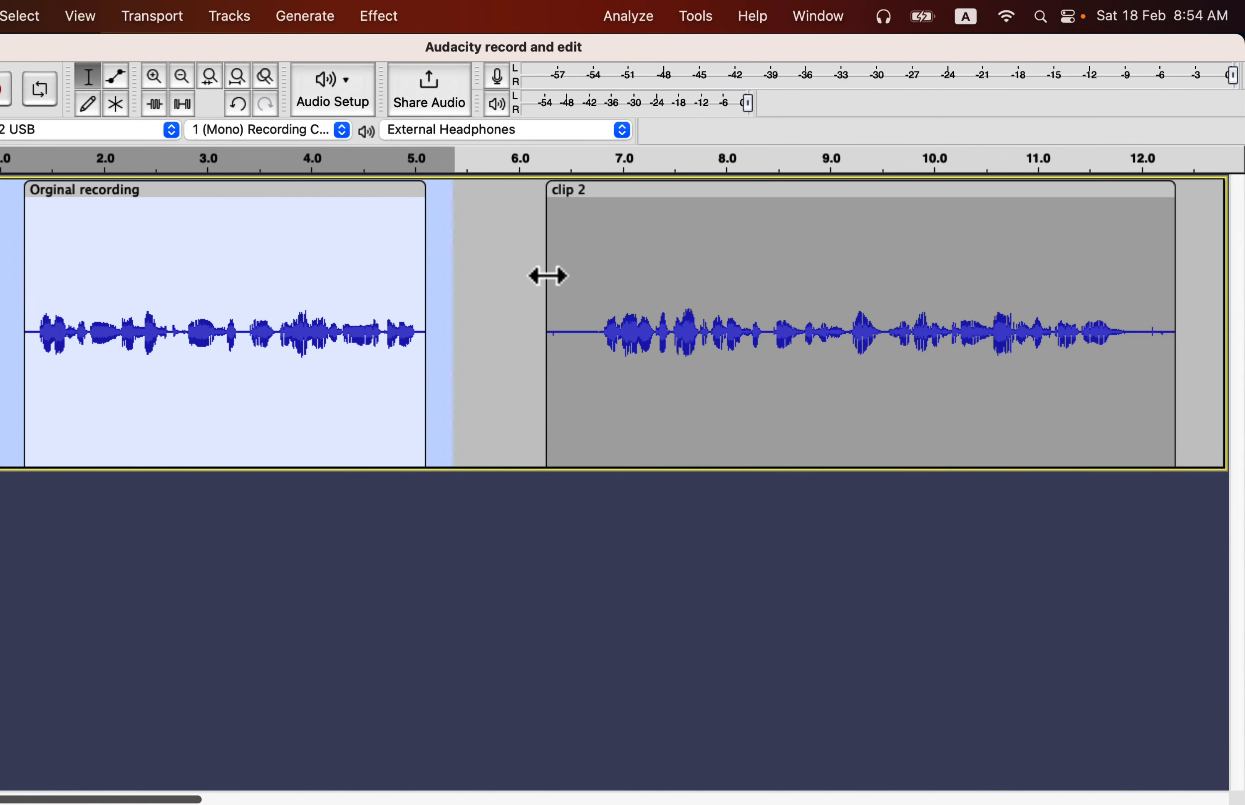
left_click_drag(553, 275, 588, 273)
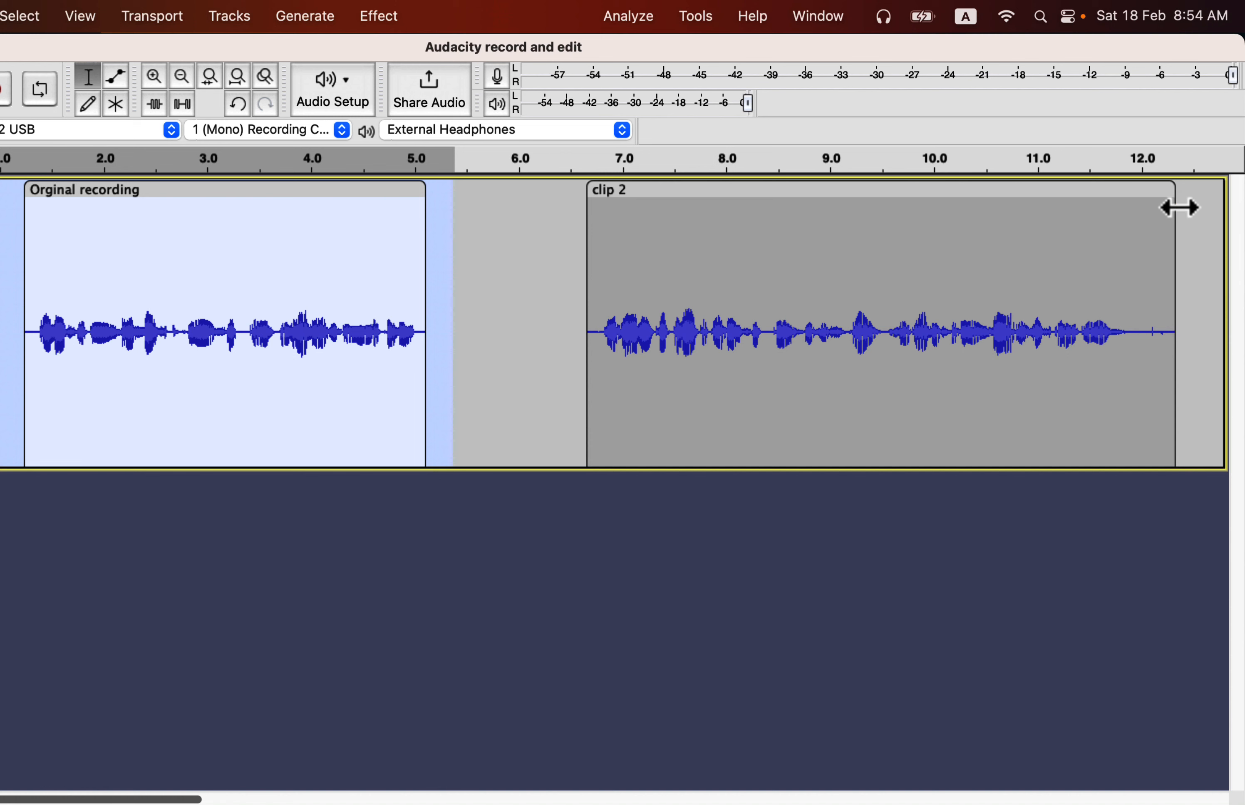
left_click_drag(1176, 214, 1201, 232)
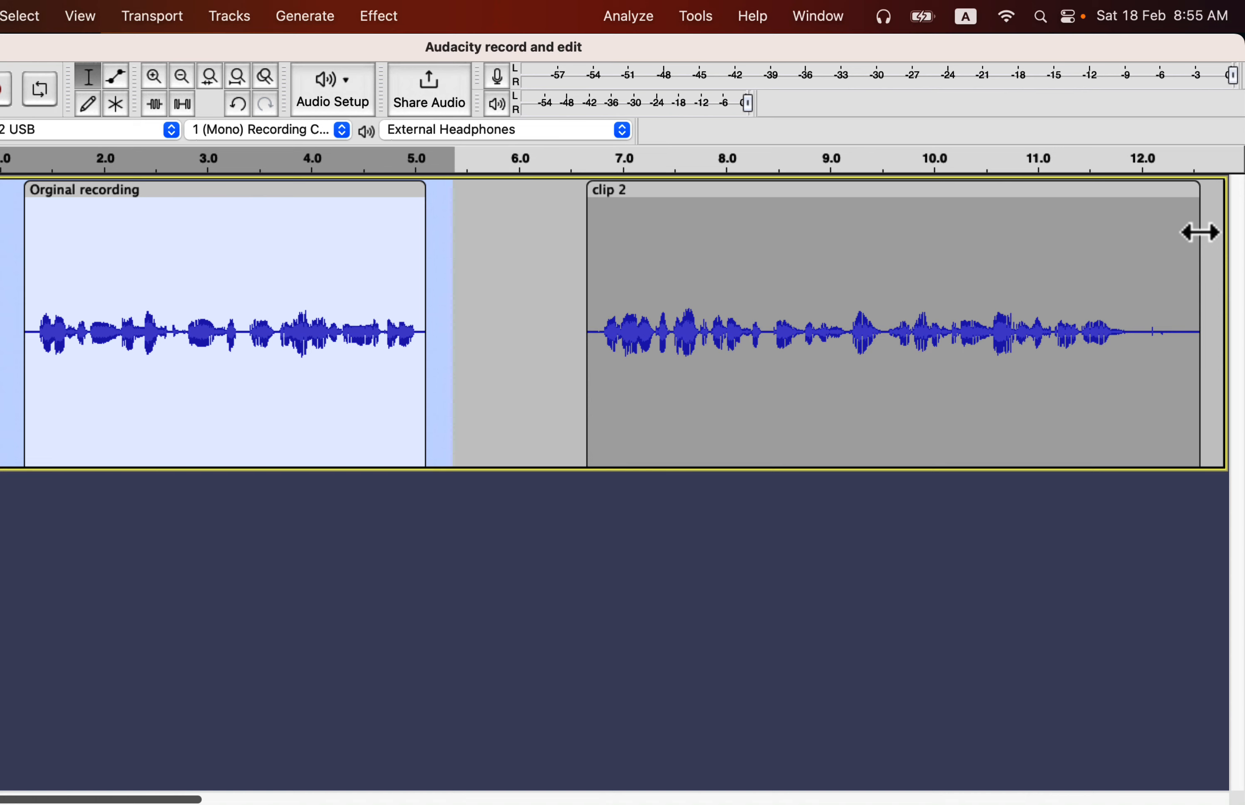
- Try to apply Split New at about 2.8 seconds in the "Orginal recording" clip without selecting any audio
left_click(190, 335)
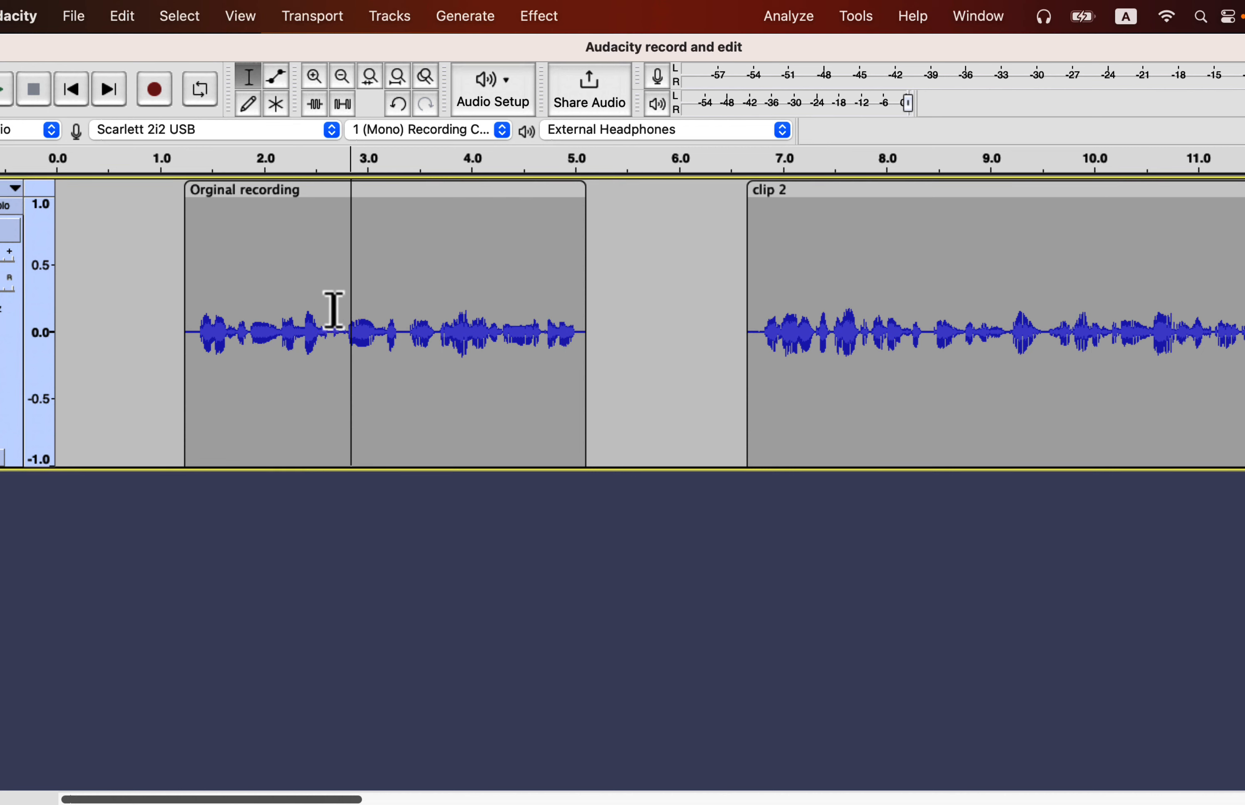
left_click(120, 17)
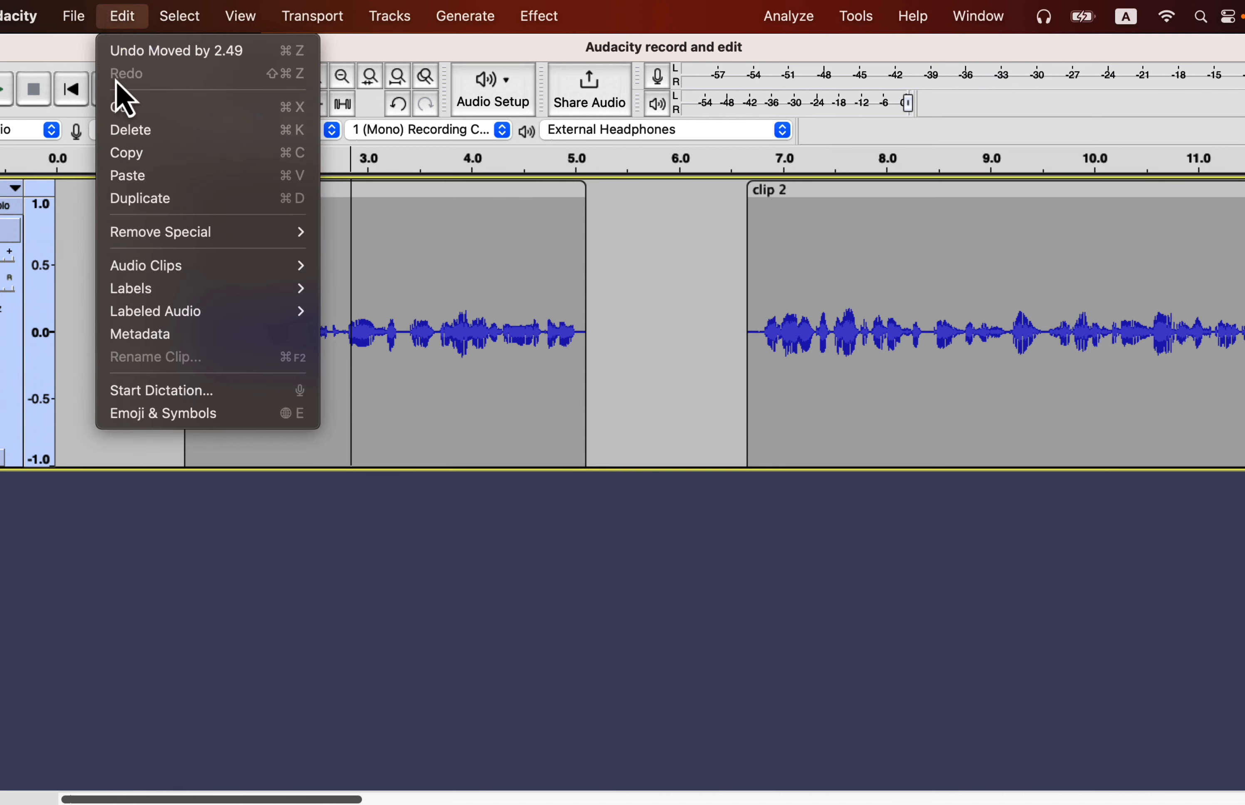
mouse_move(159, 270)
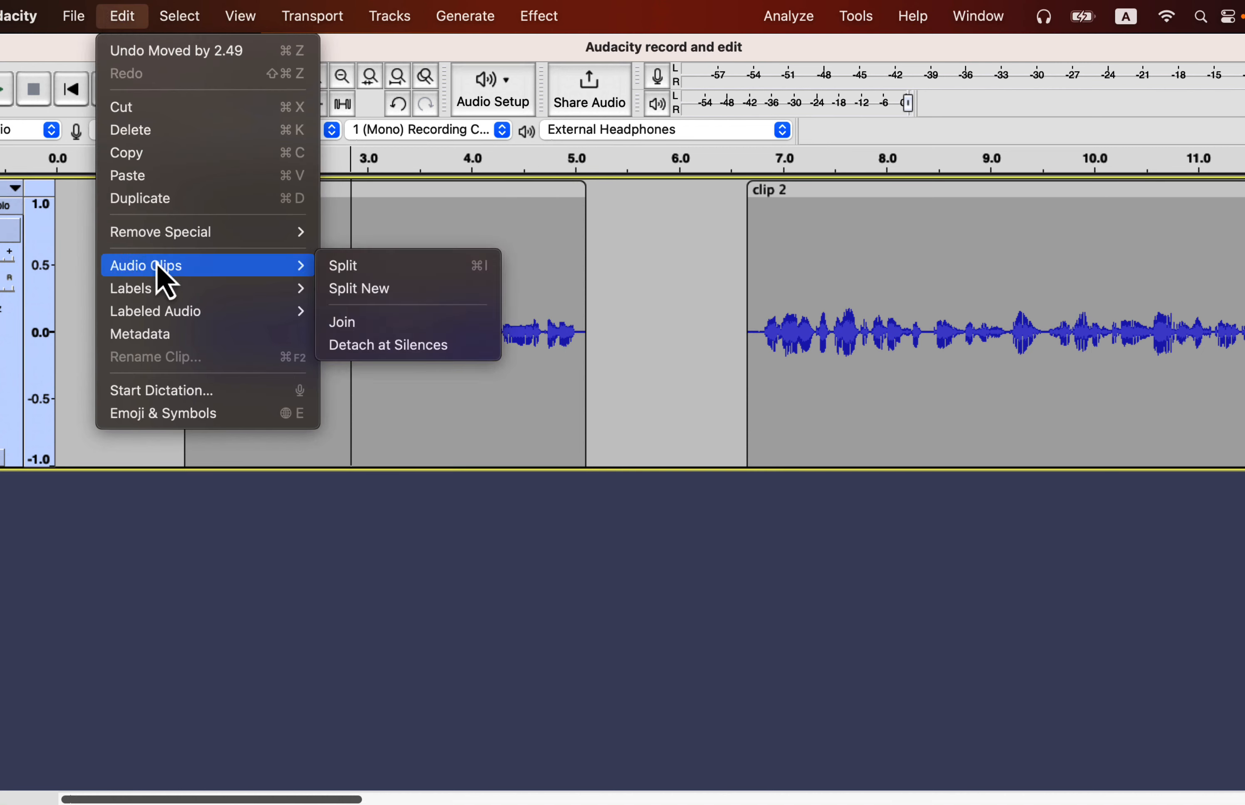
left_click(375, 292)
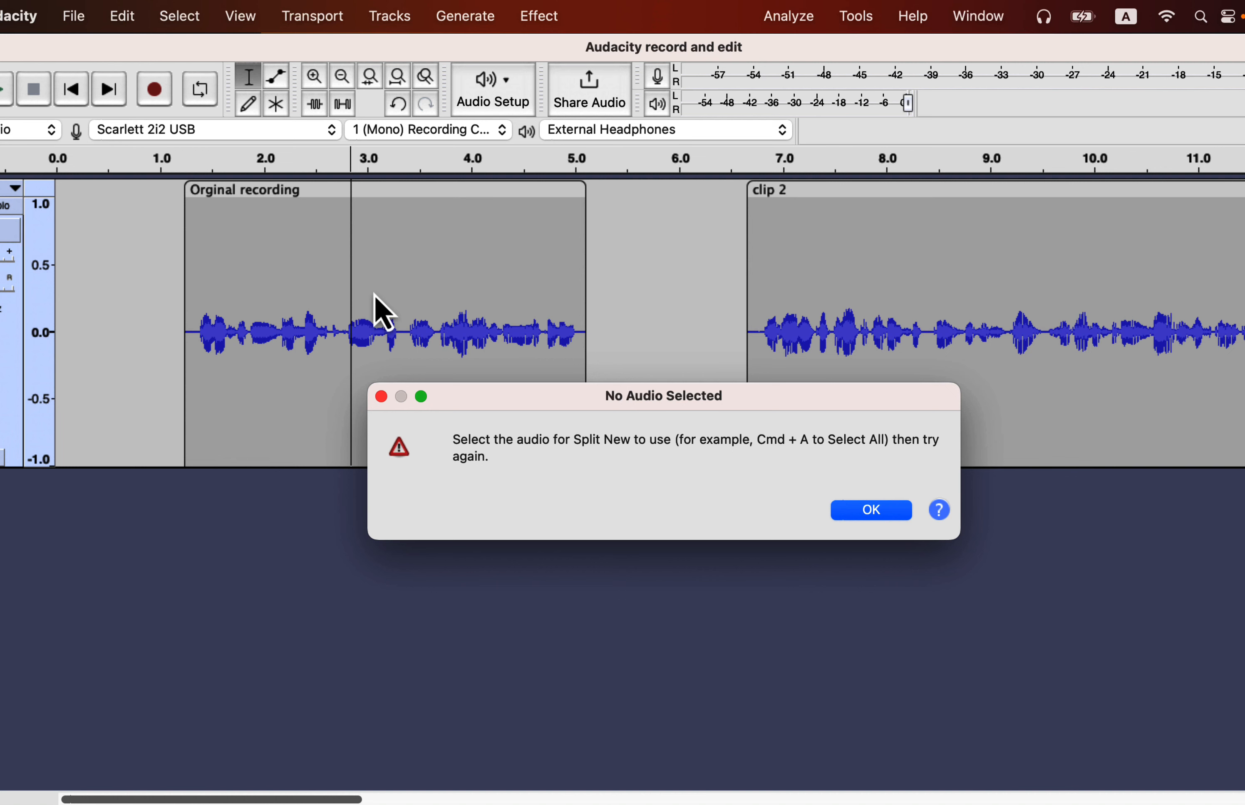
left_click(381, 396)
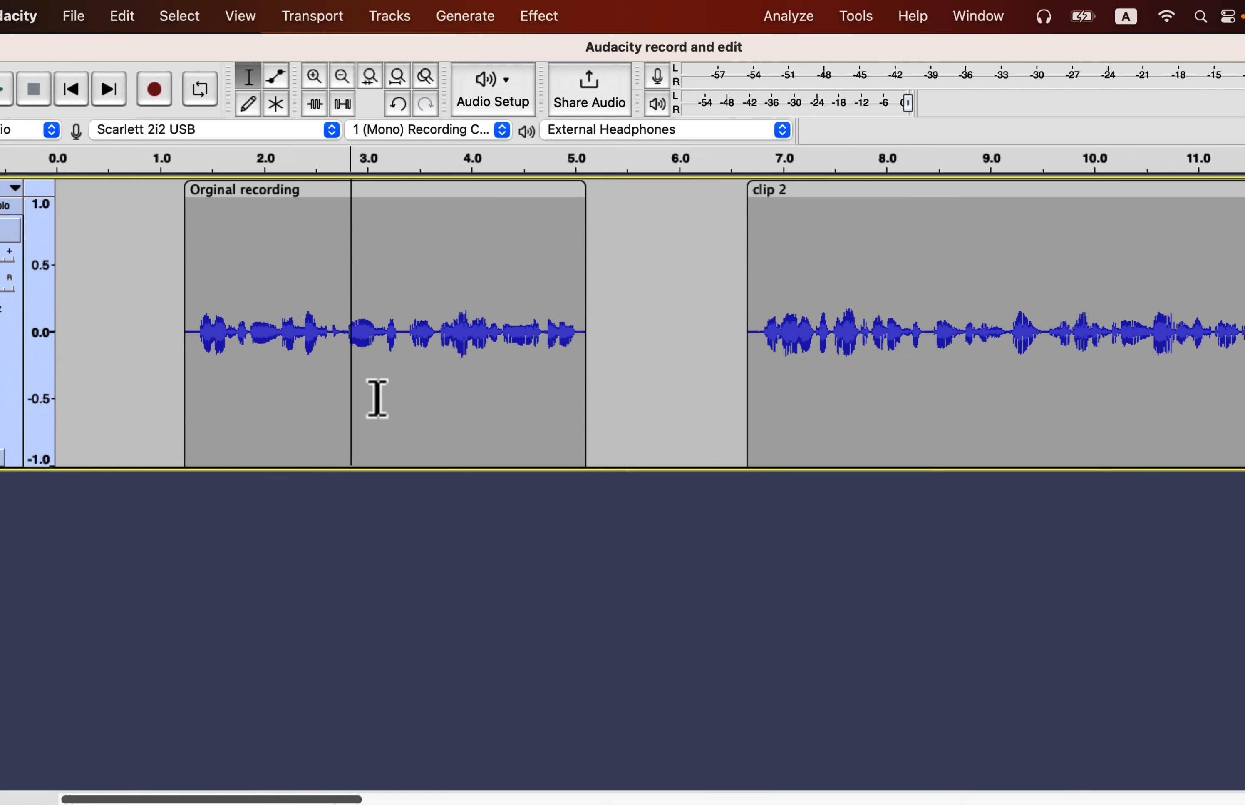
- Split the audio from about 1.4 to 3.3 seconds of the first clip onto a new track, and move it to start at about 2.7 seconds
left_click(400, 344)
left_click_drag(401, 344, 199, 347)
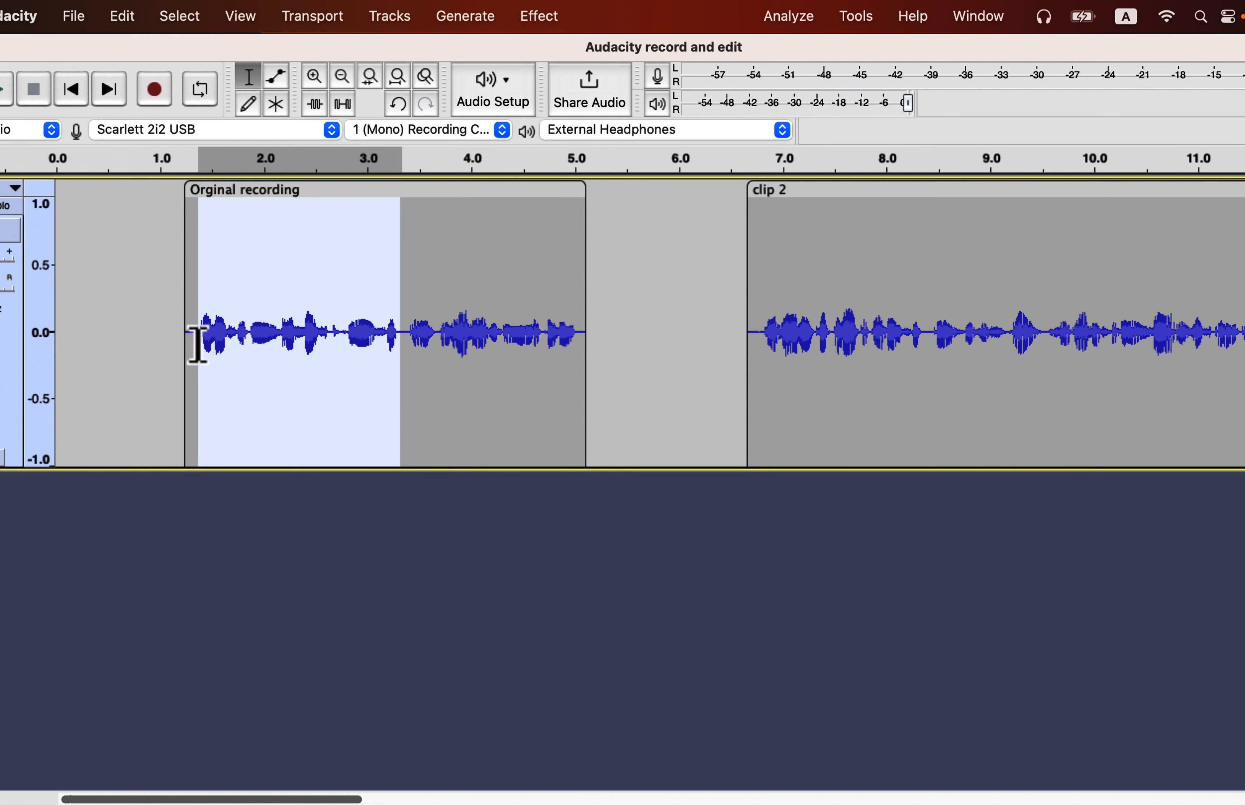
left_click(123, 17)
mouse_move(149, 270)
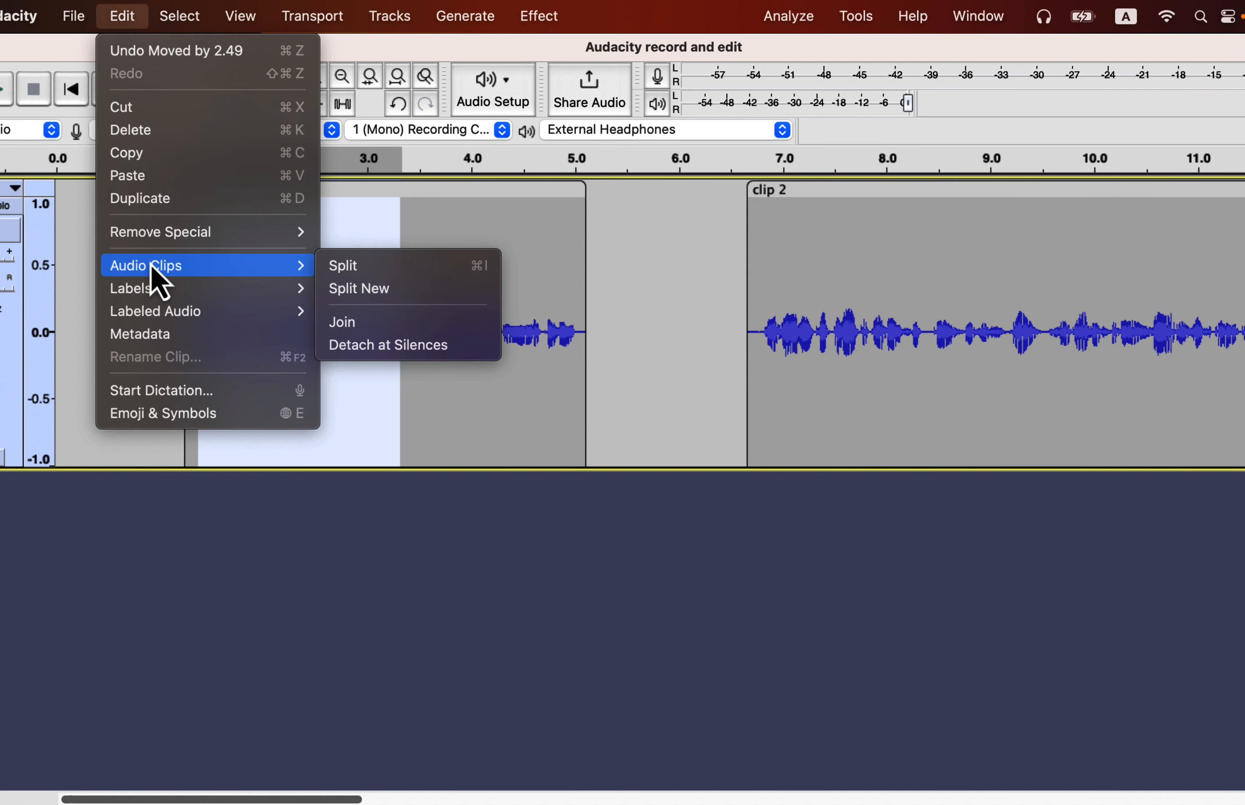
left_click(364, 290)
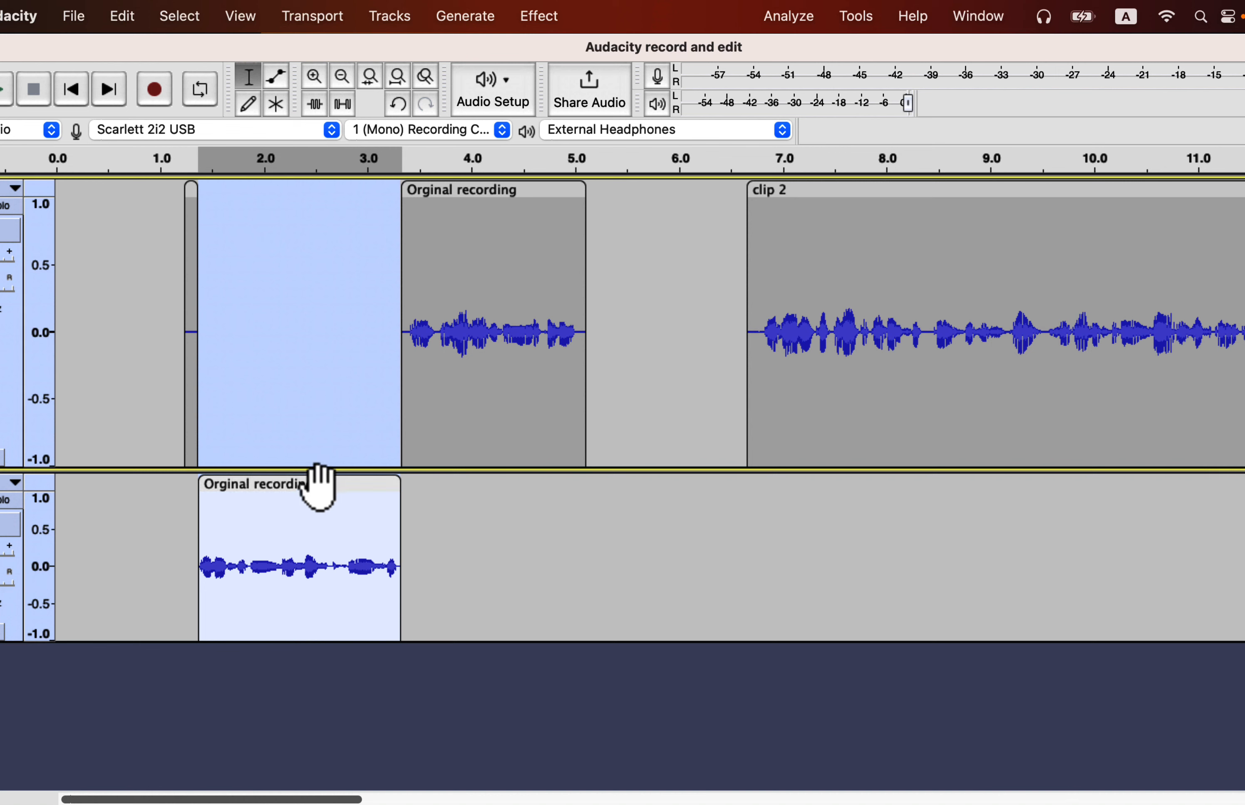
left_click_drag(319, 487, 449, 481)
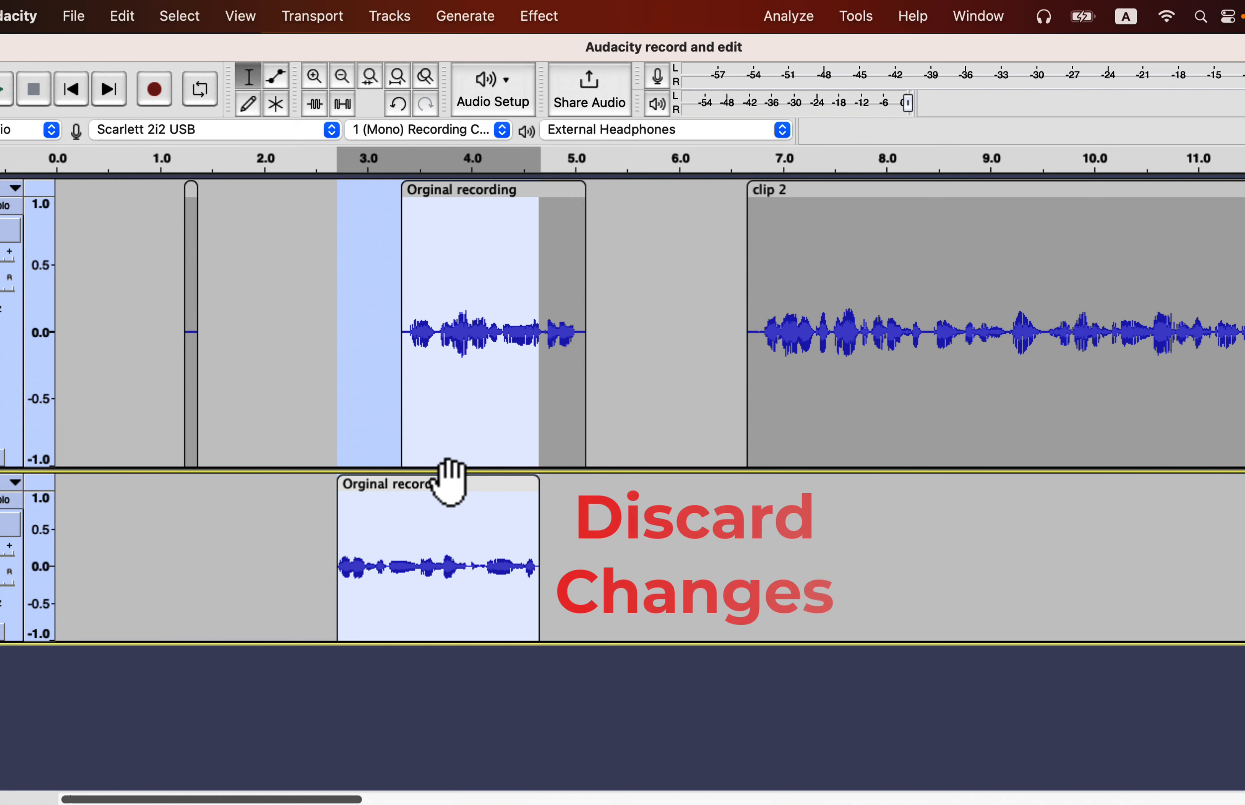
- Undo the clip move, the split onto a new track and the trims on both clips
key("super+z")
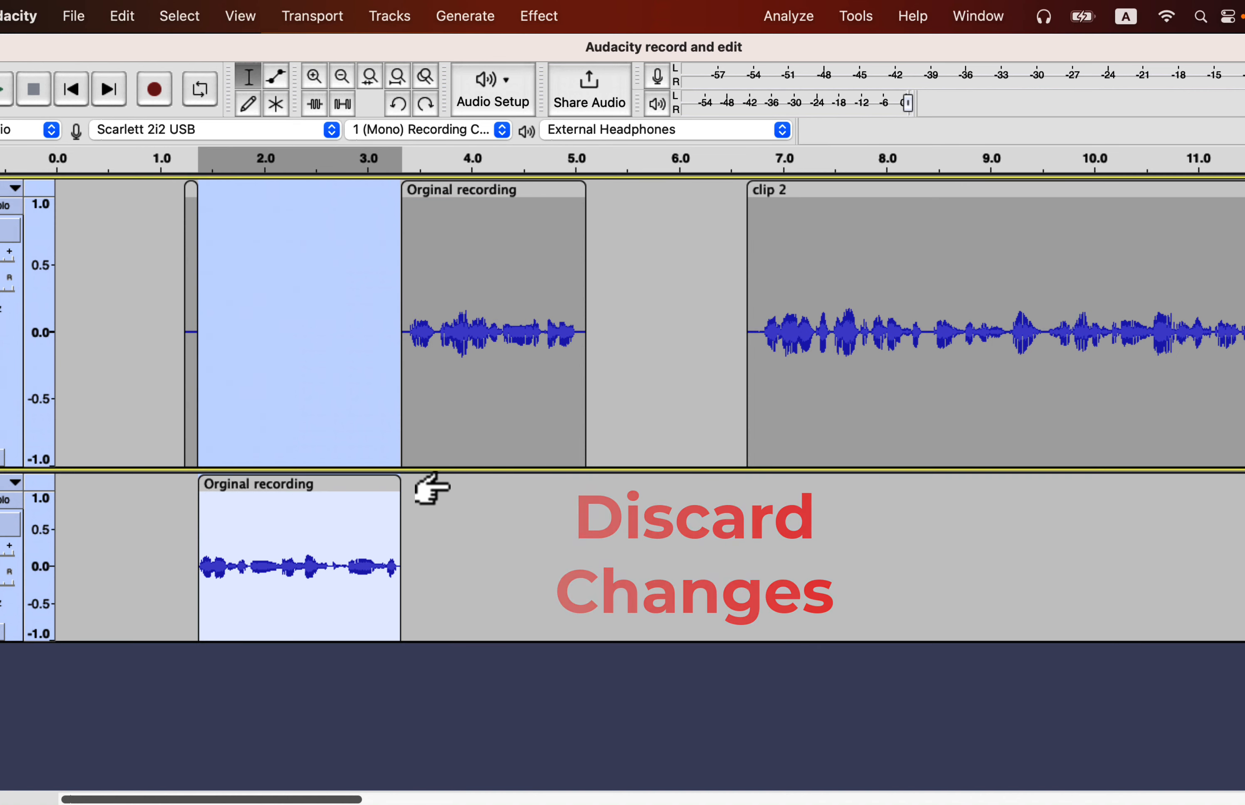
key("super+z")
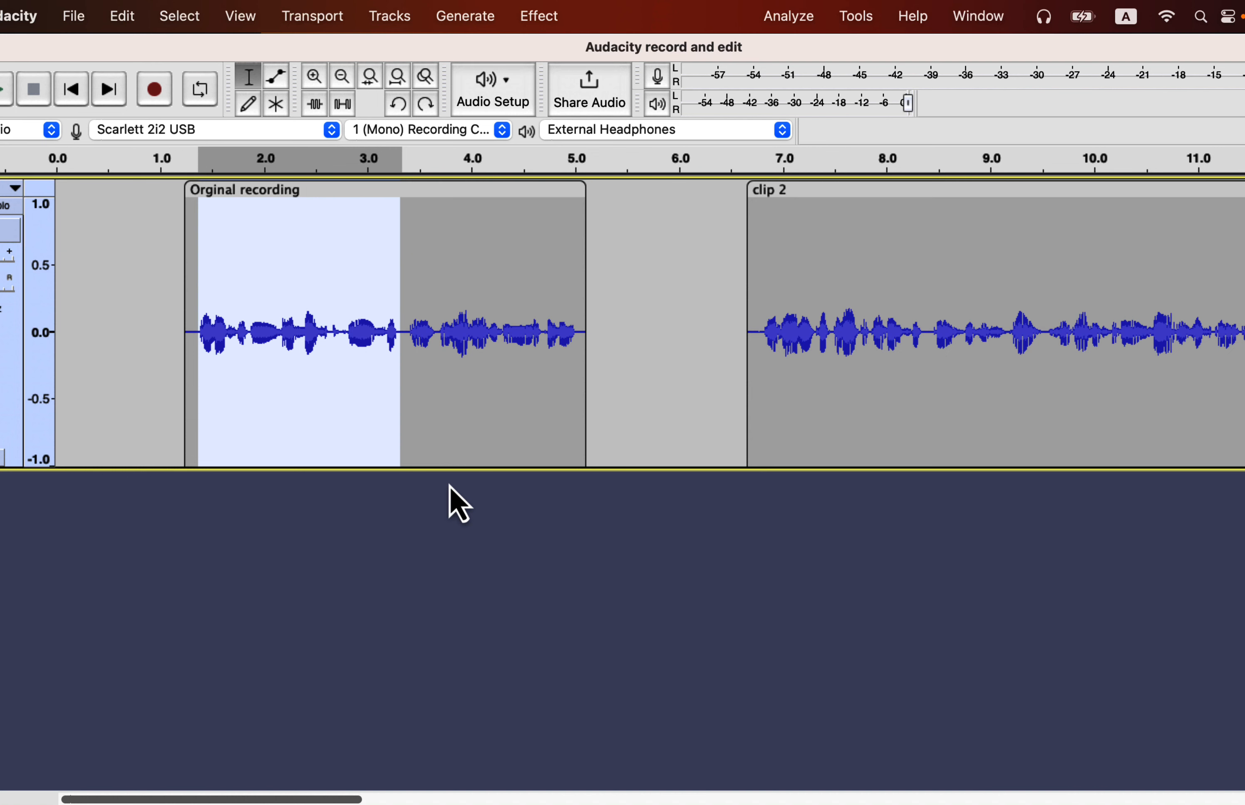
key("super+z")
key("super+z")
key("super+z")
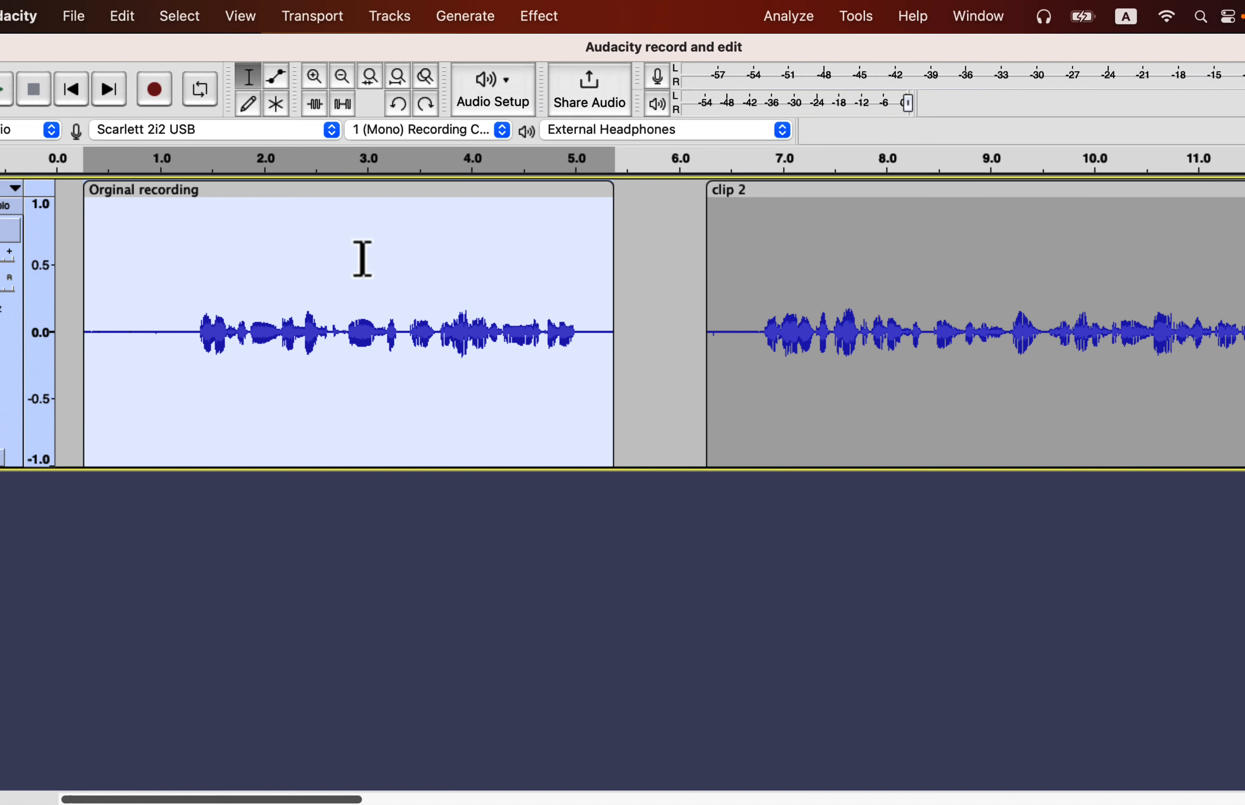
- Review the project history, revert the project to the "Duplicated" state, and remove the second "Audio 1" track
left_click(246, 16)
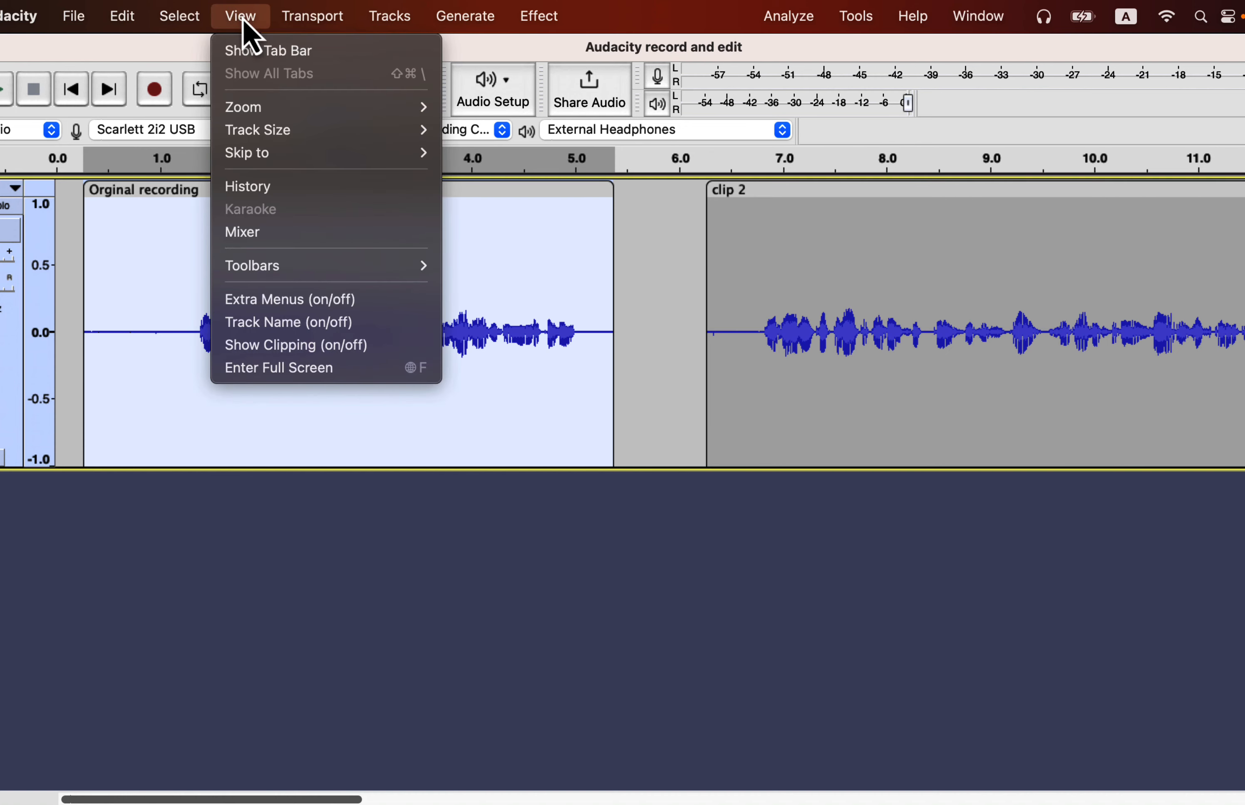
left_click(248, 191)
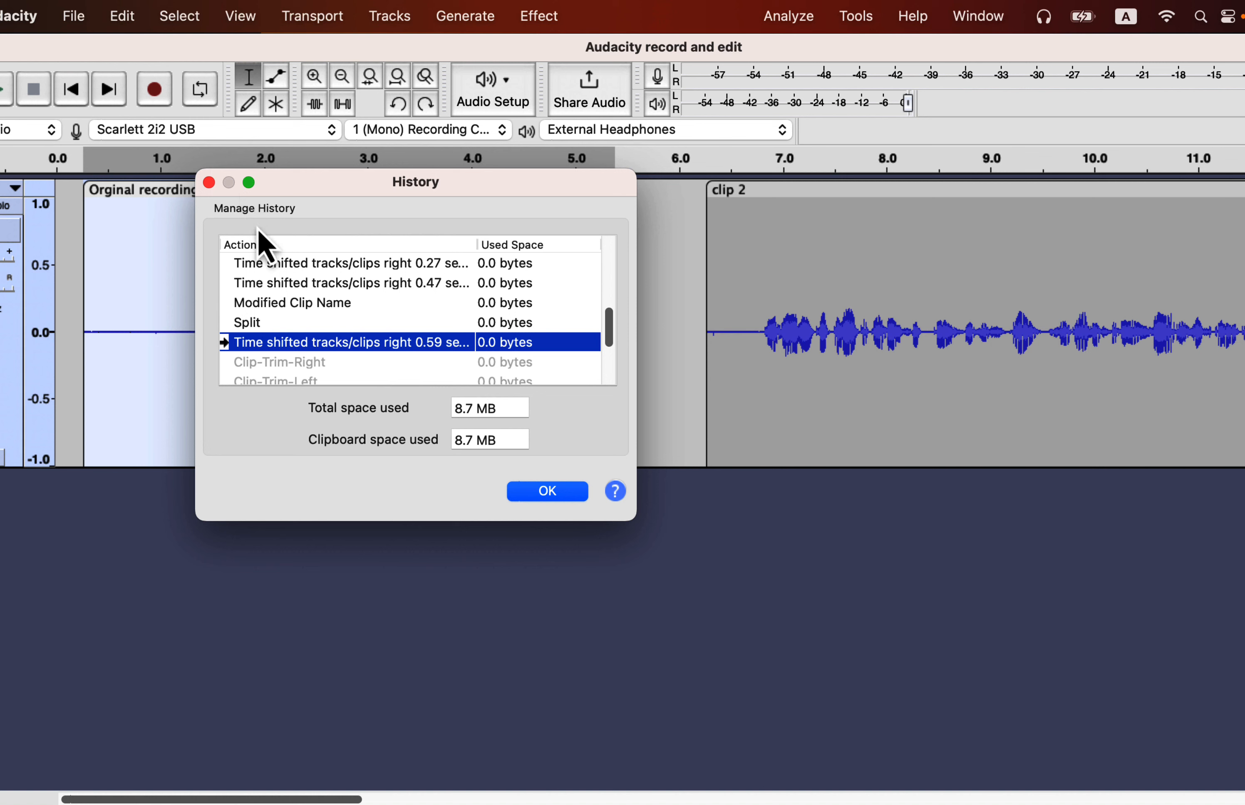
scroll(302, 317, "down", 3)
scroll(303, 316, "down", 1)
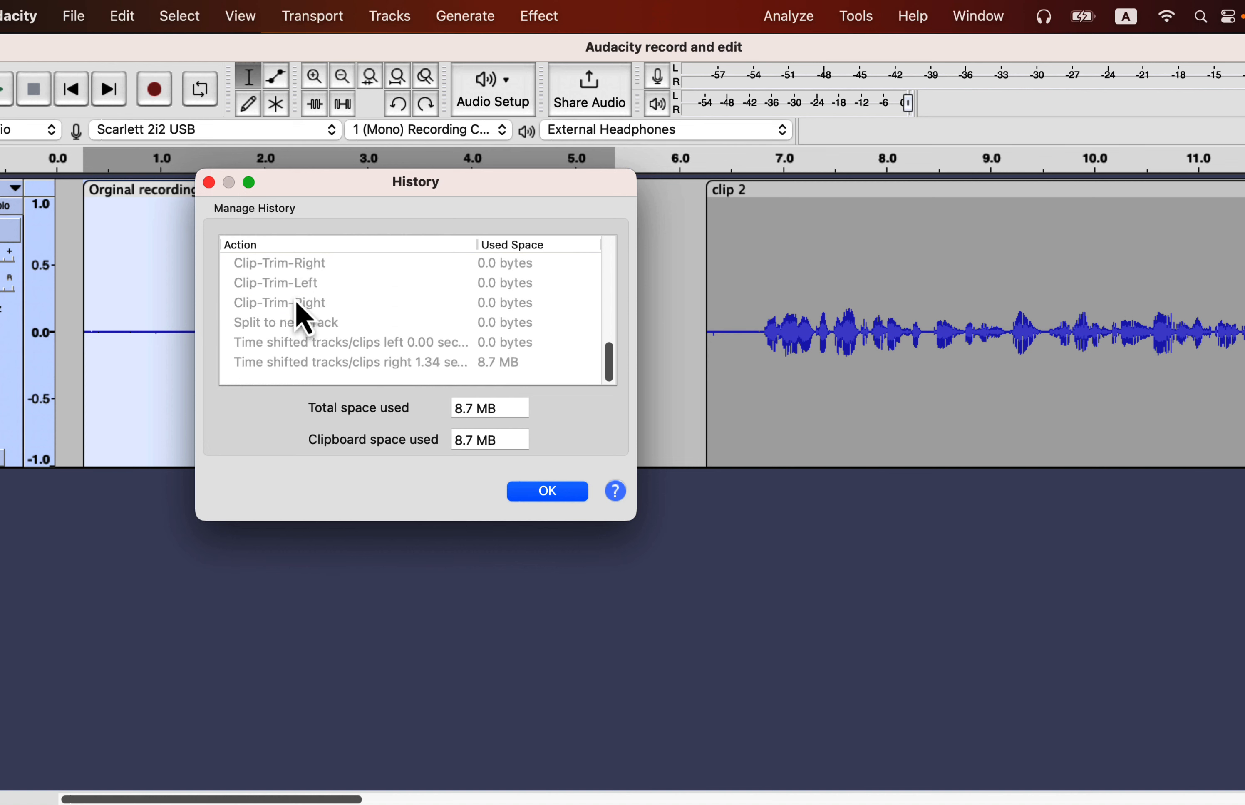
scroll(302, 316, "up", 5)
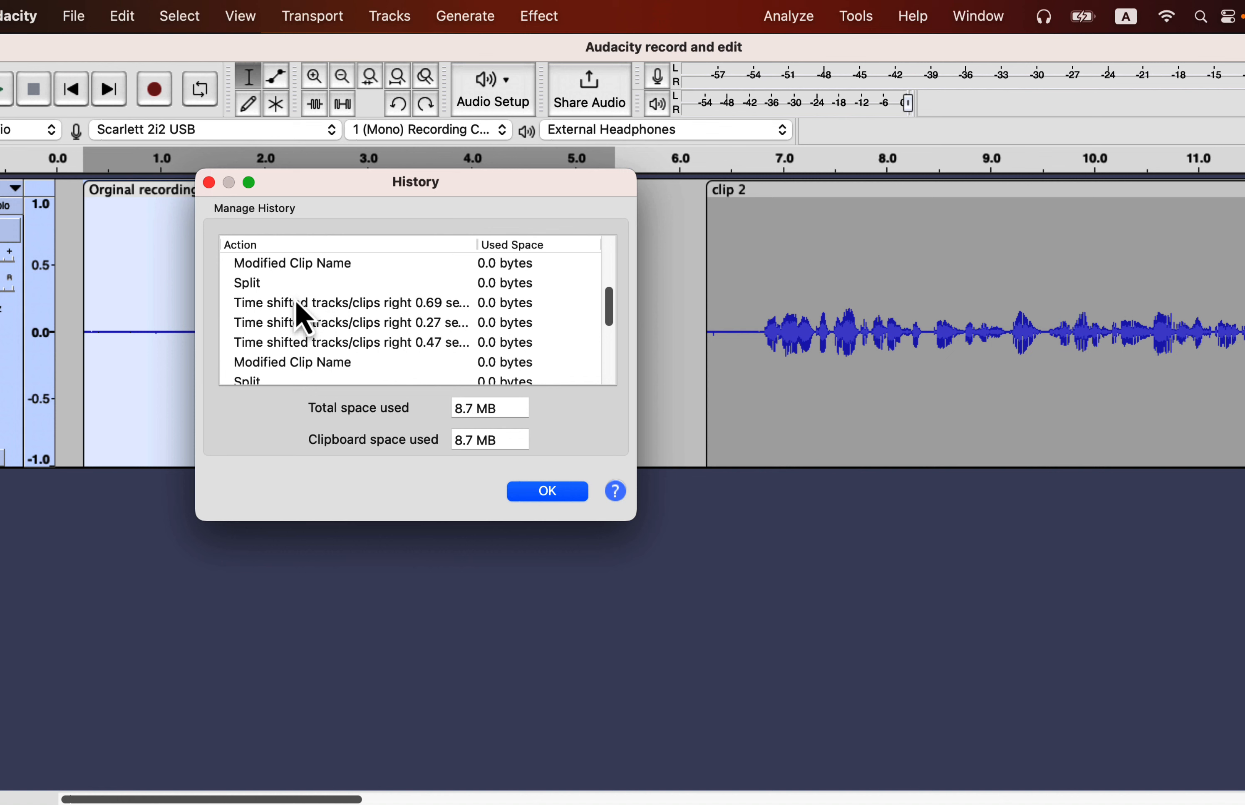
scroll(303, 316, "up", 3)
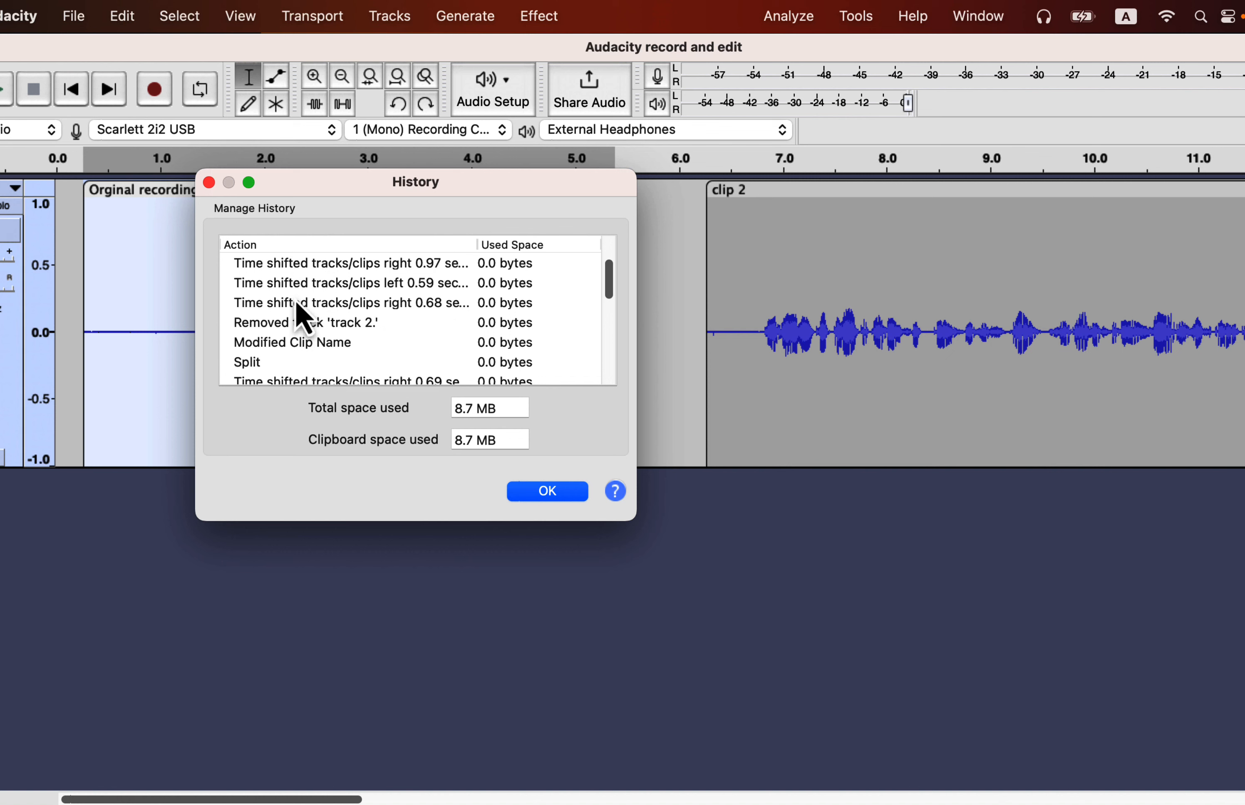
scroll(302, 316, "up", 3)
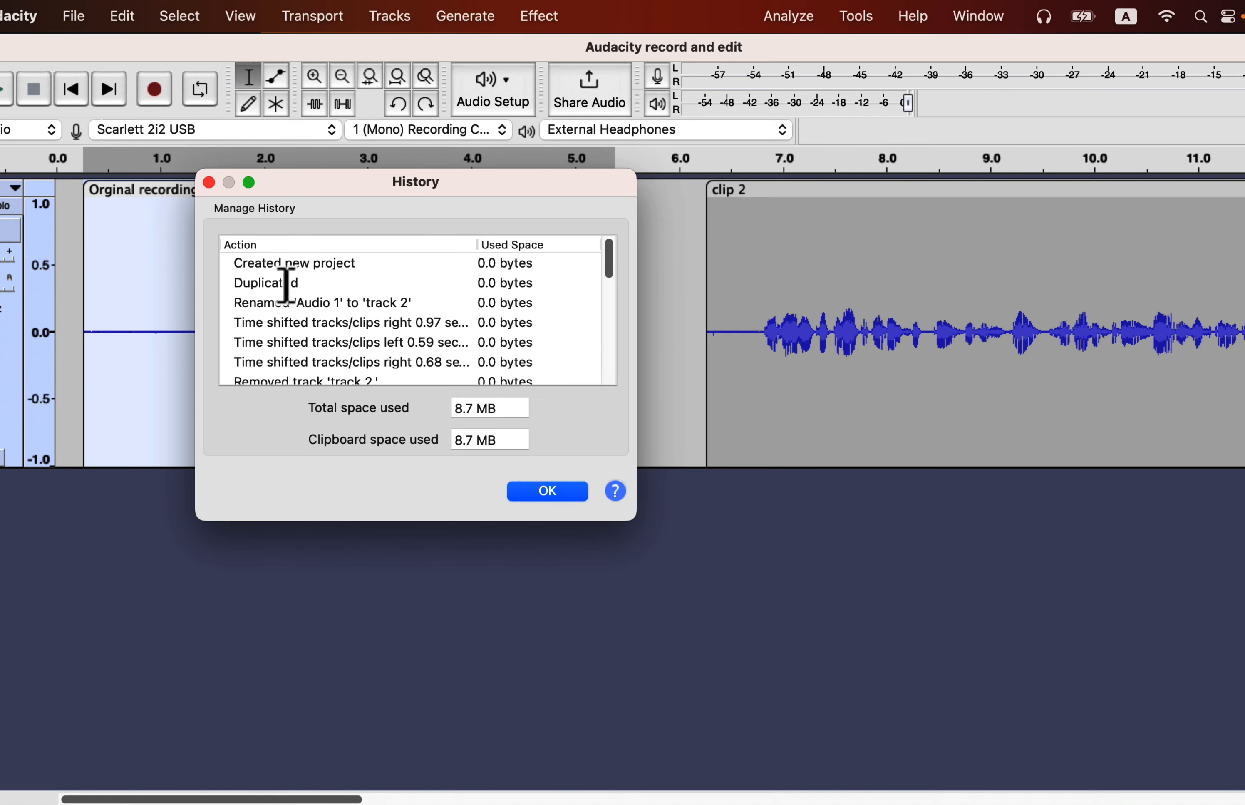
left_click(287, 283)
left_click(209, 182)
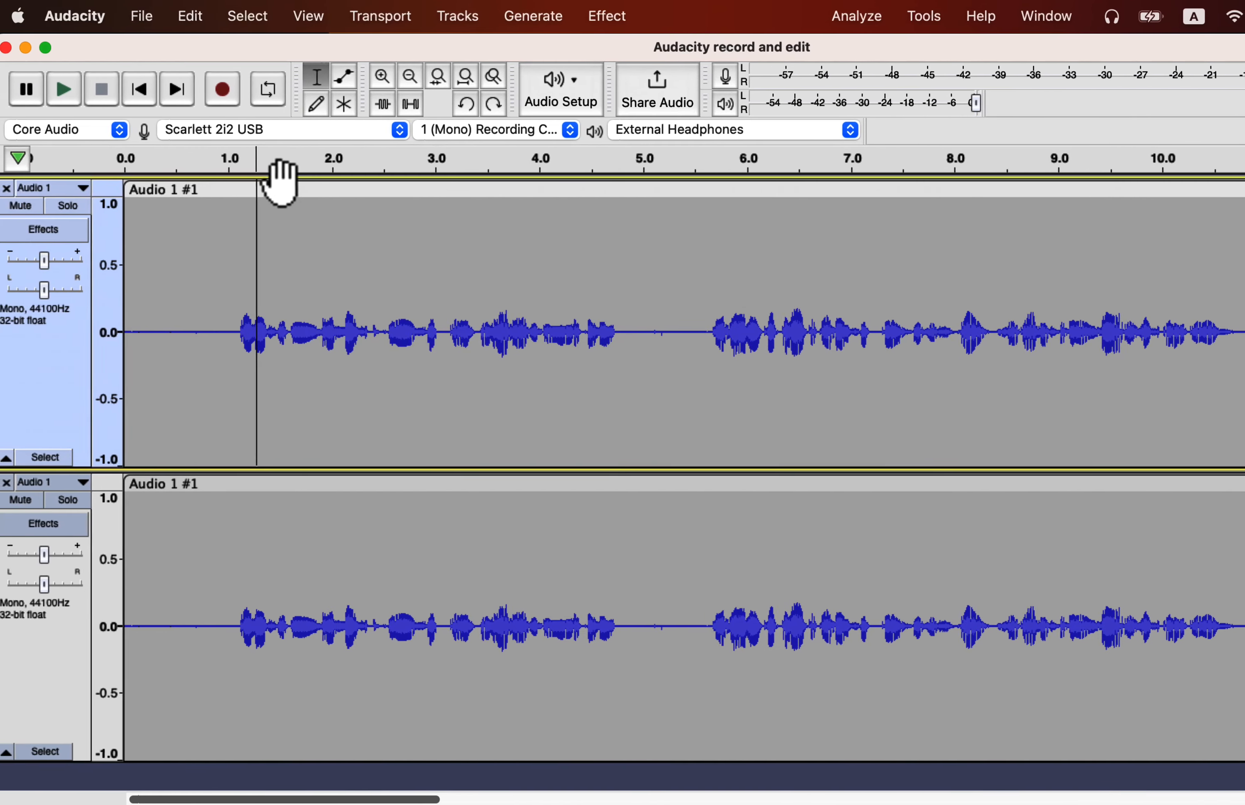
left_click(14, 482)
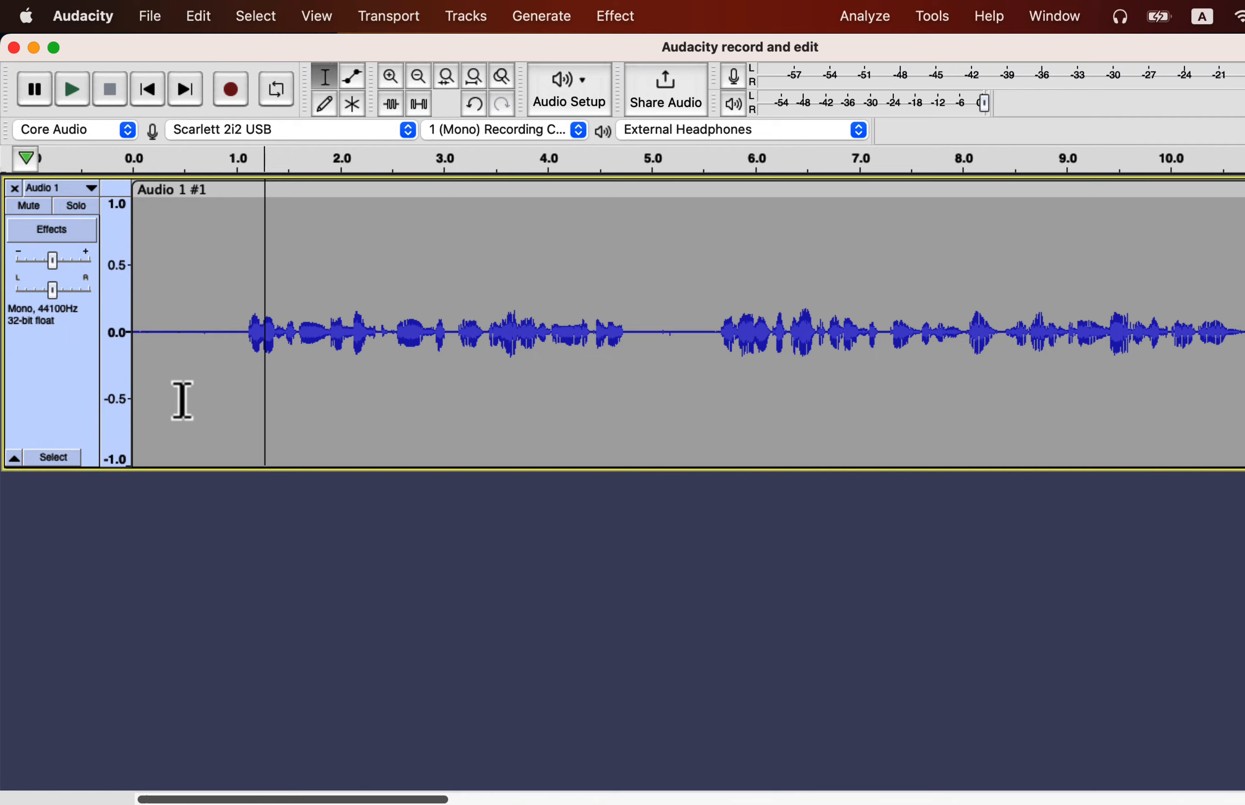
left_click(199, 401)
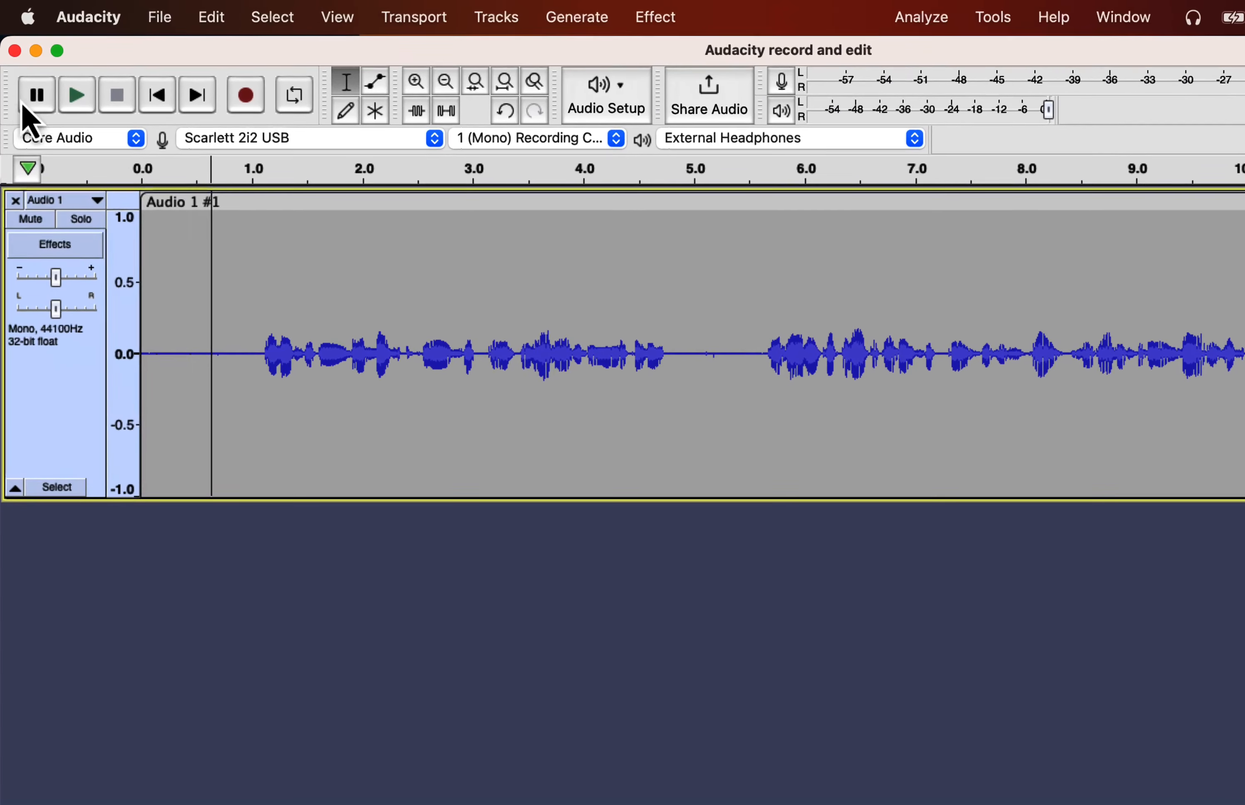
- Move the Transport Toolbar to the row beneath the Audio Setup toolbar, and widen the playback and recording meters
left_click_drag(7, 92, 332, 102)
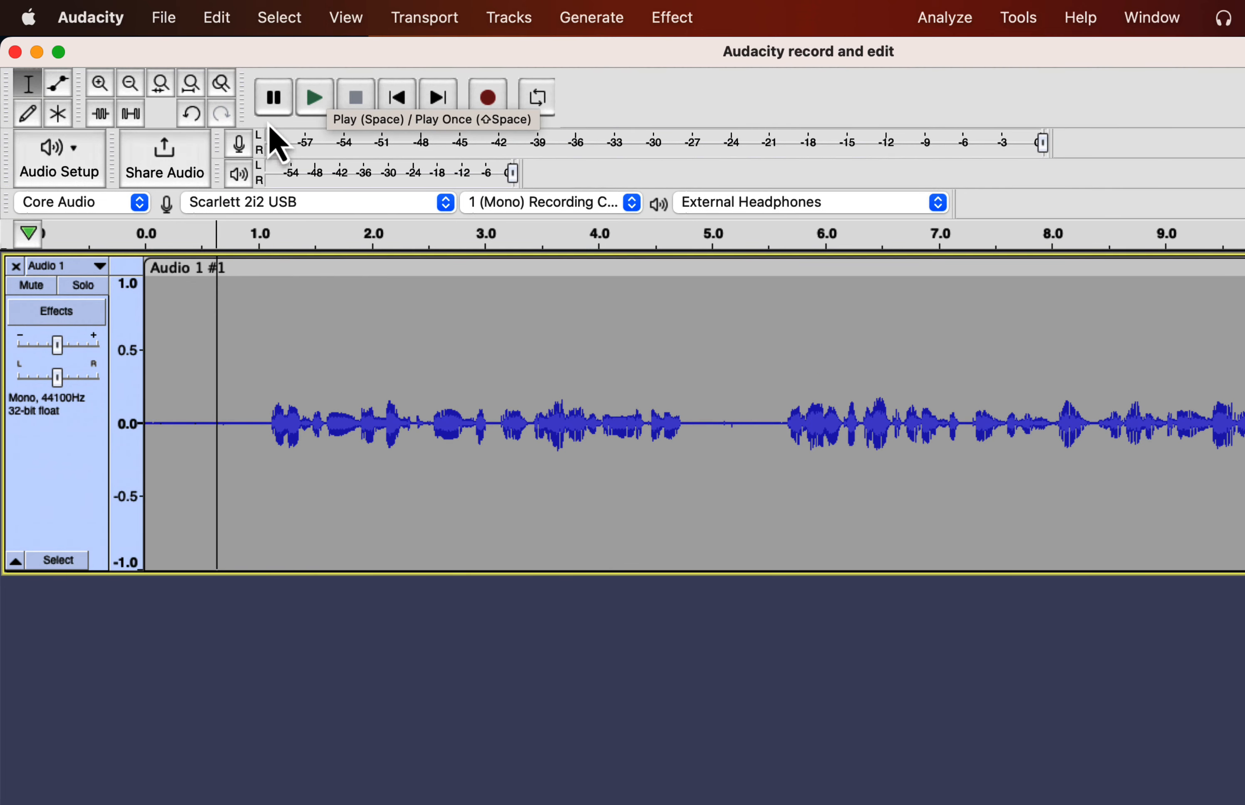
left_click_drag(242, 116, 272, 212)
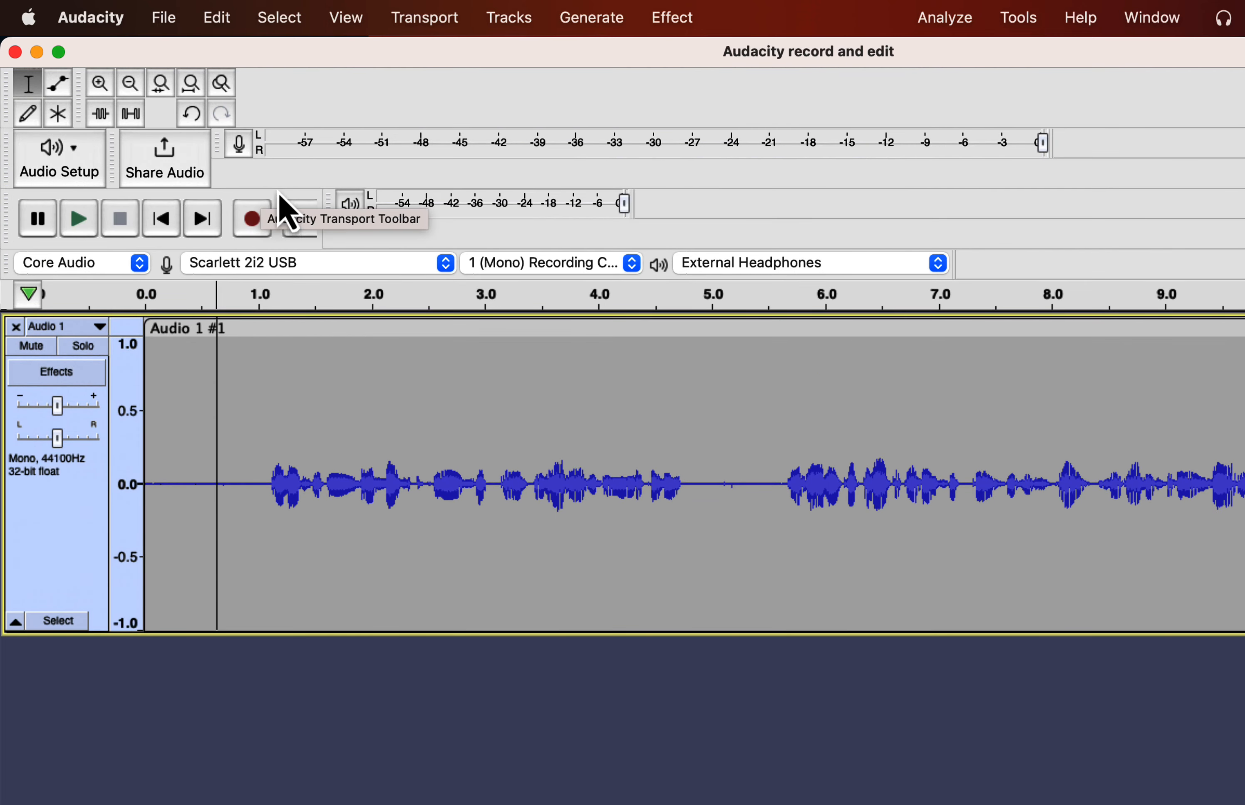
left_click_drag(632, 201, 1244, 180)
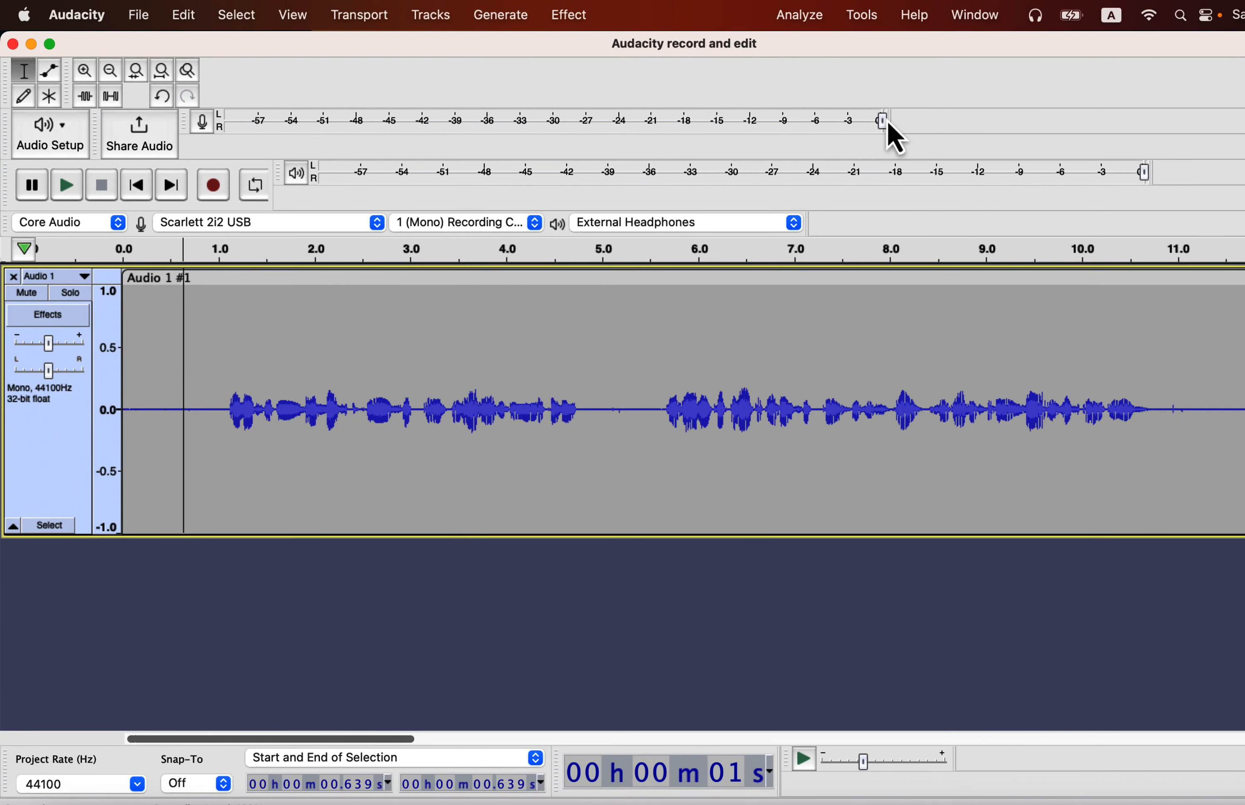
left_click_drag(891, 116, 1227, 112)
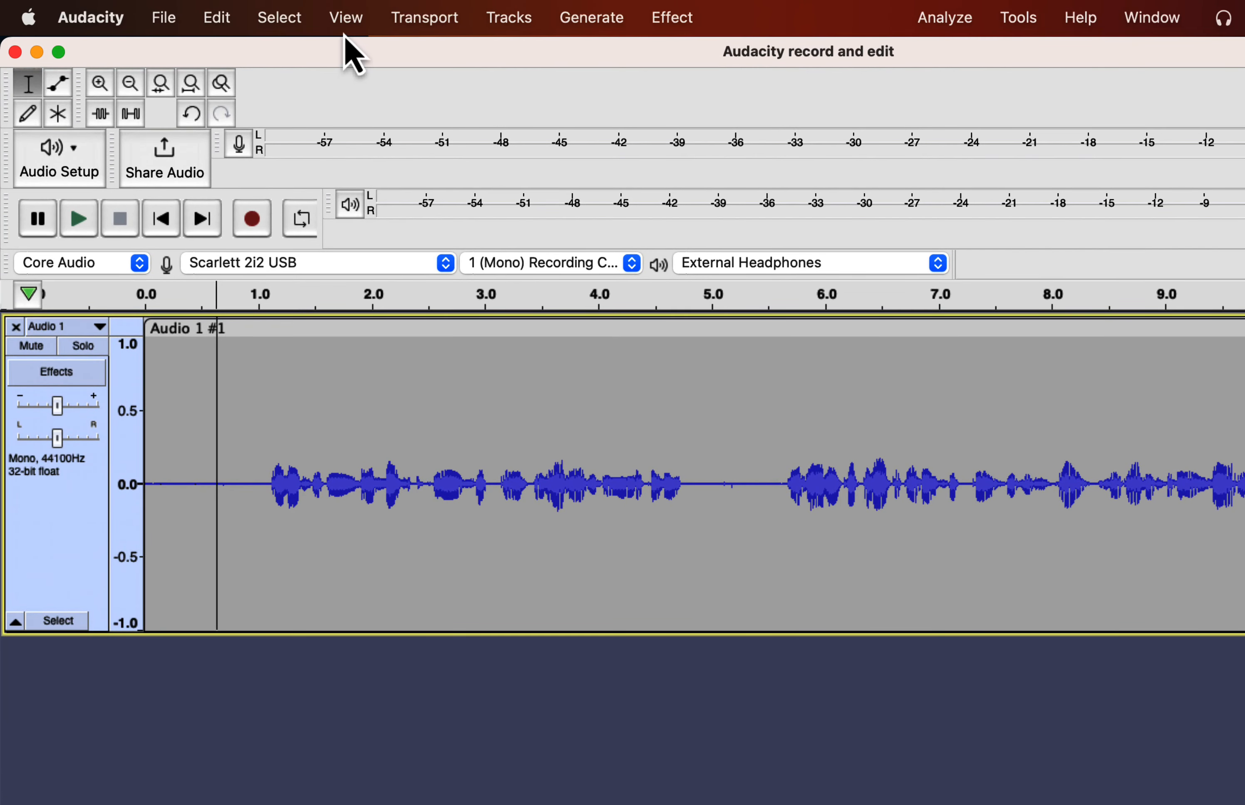
- Reset the toolbars to their default layout and show the Cut/Copy/Paste Toolbar
left_click(345, 17)
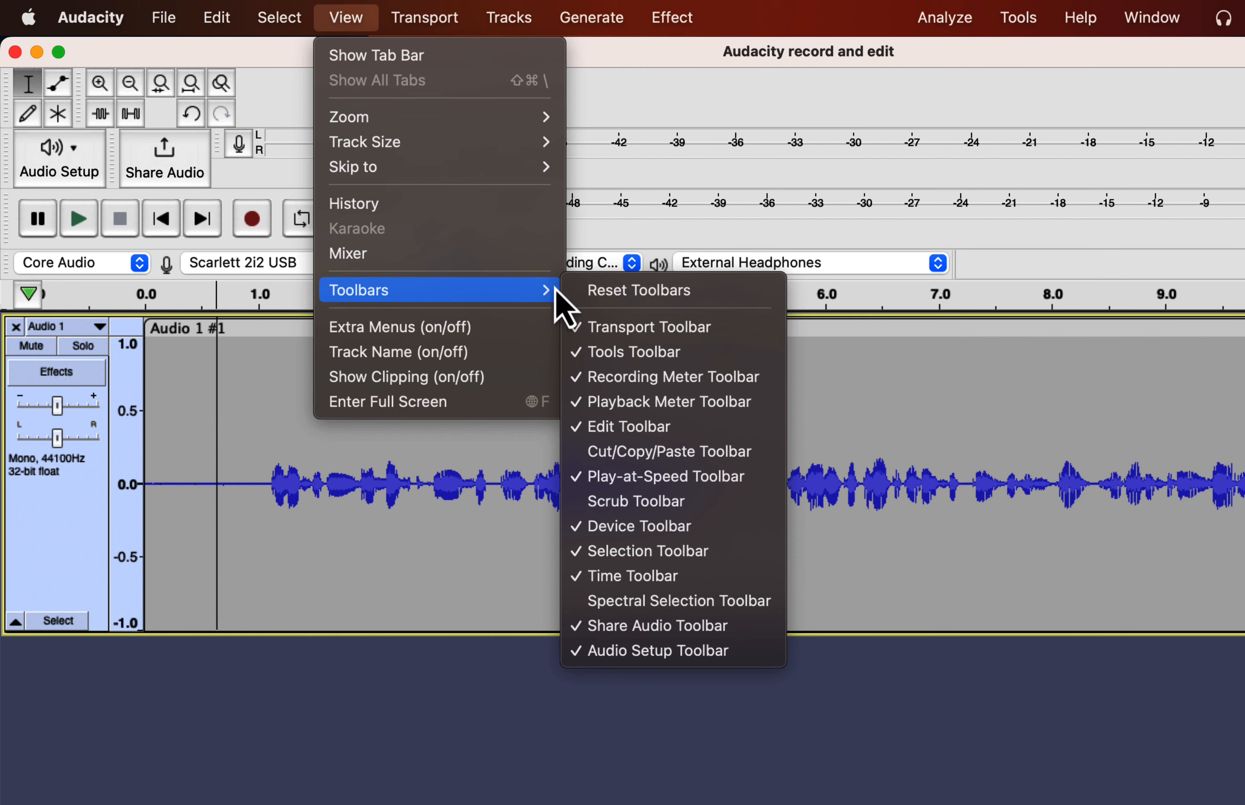
left_click(632, 299)
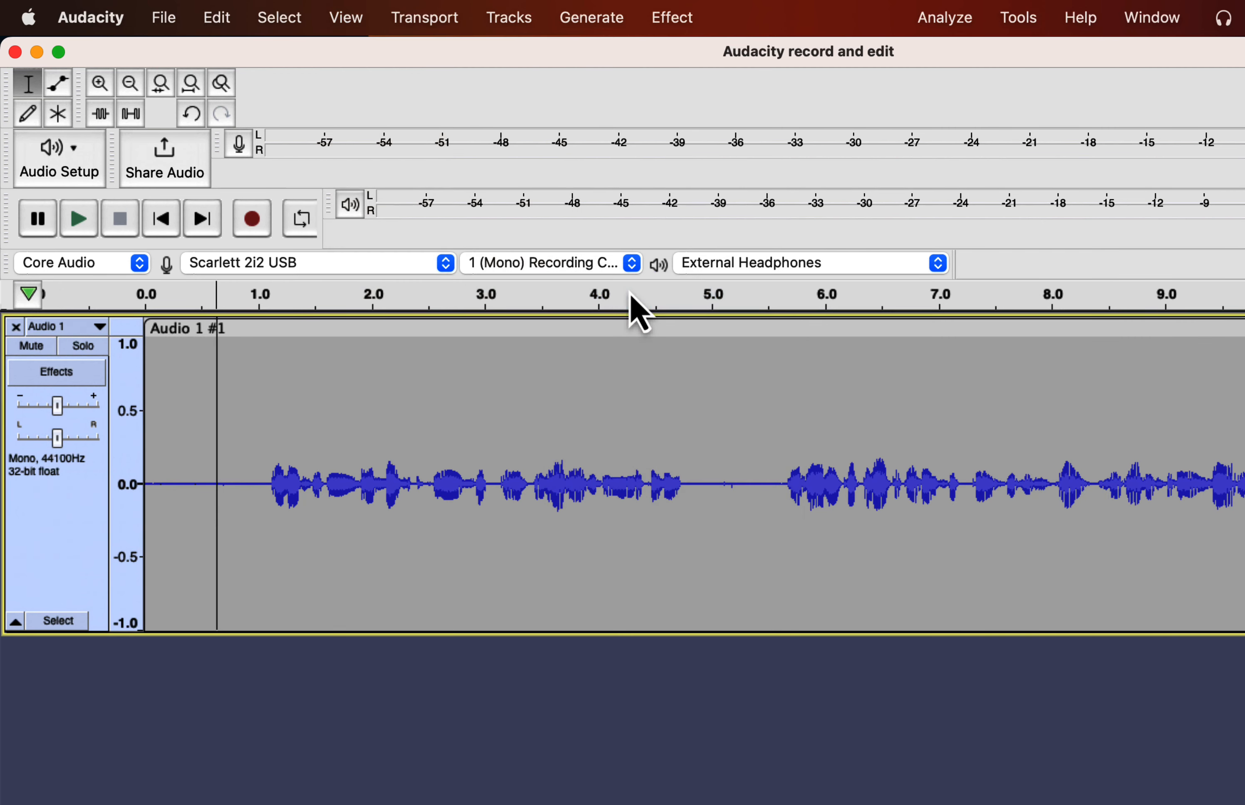
left_click(345, 17)
mouse_move(372, 298)
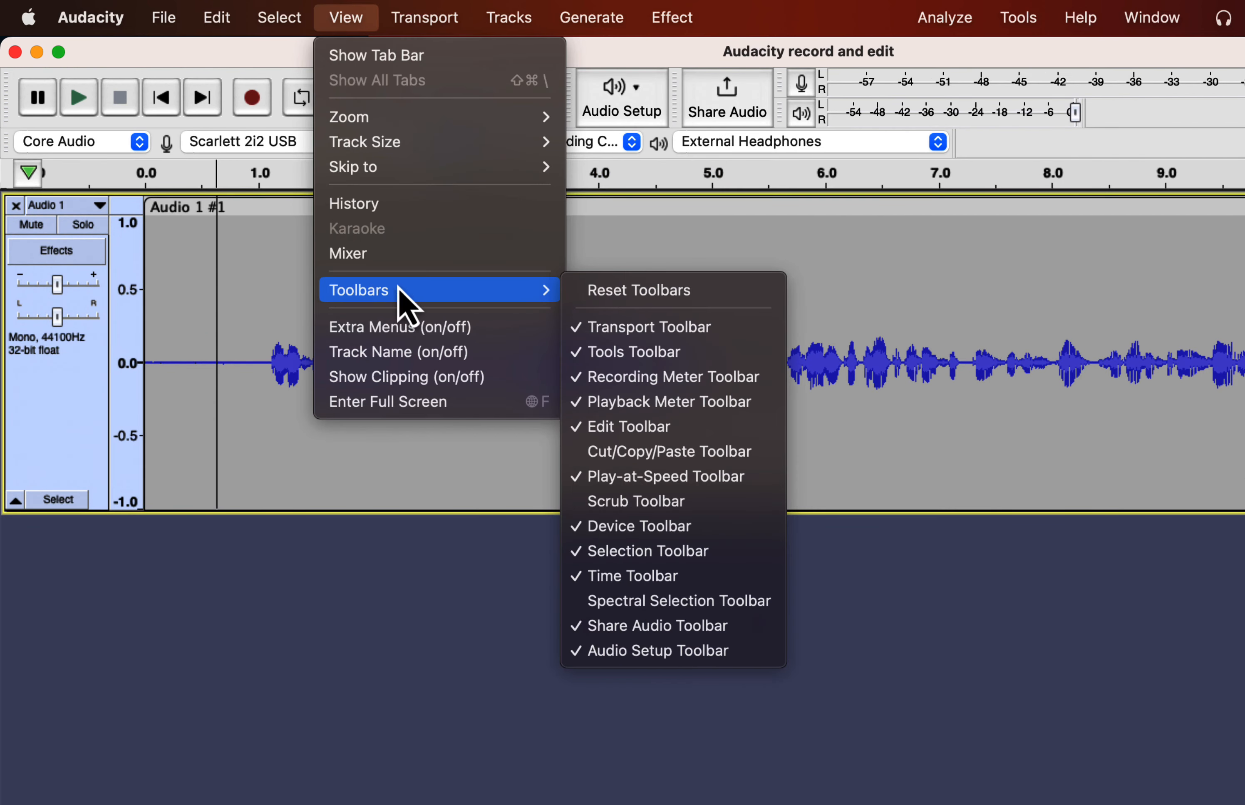
left_click(610, 451)
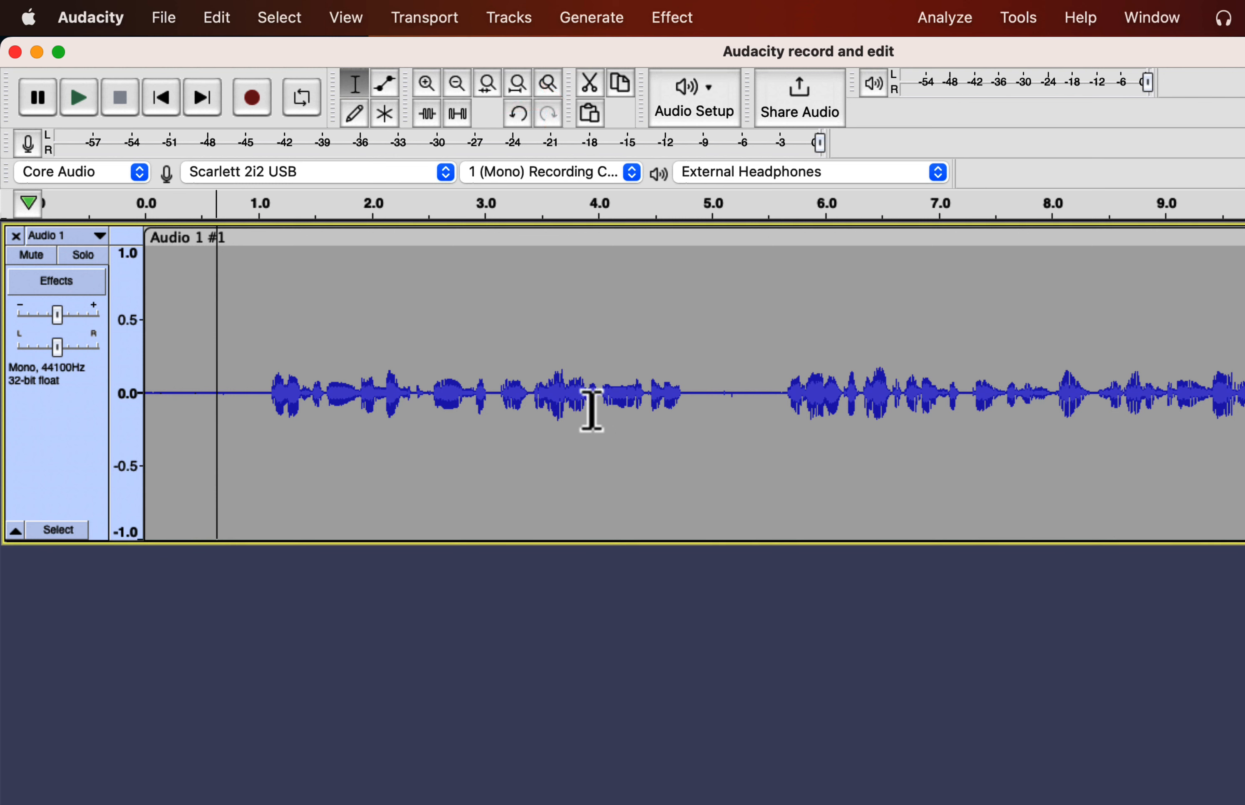
- Cut the audio from about 3.1 to 5.2 seconds in the "Audio 1" track, and undo the cut
left_click_drag(496, 395, 738, 392)
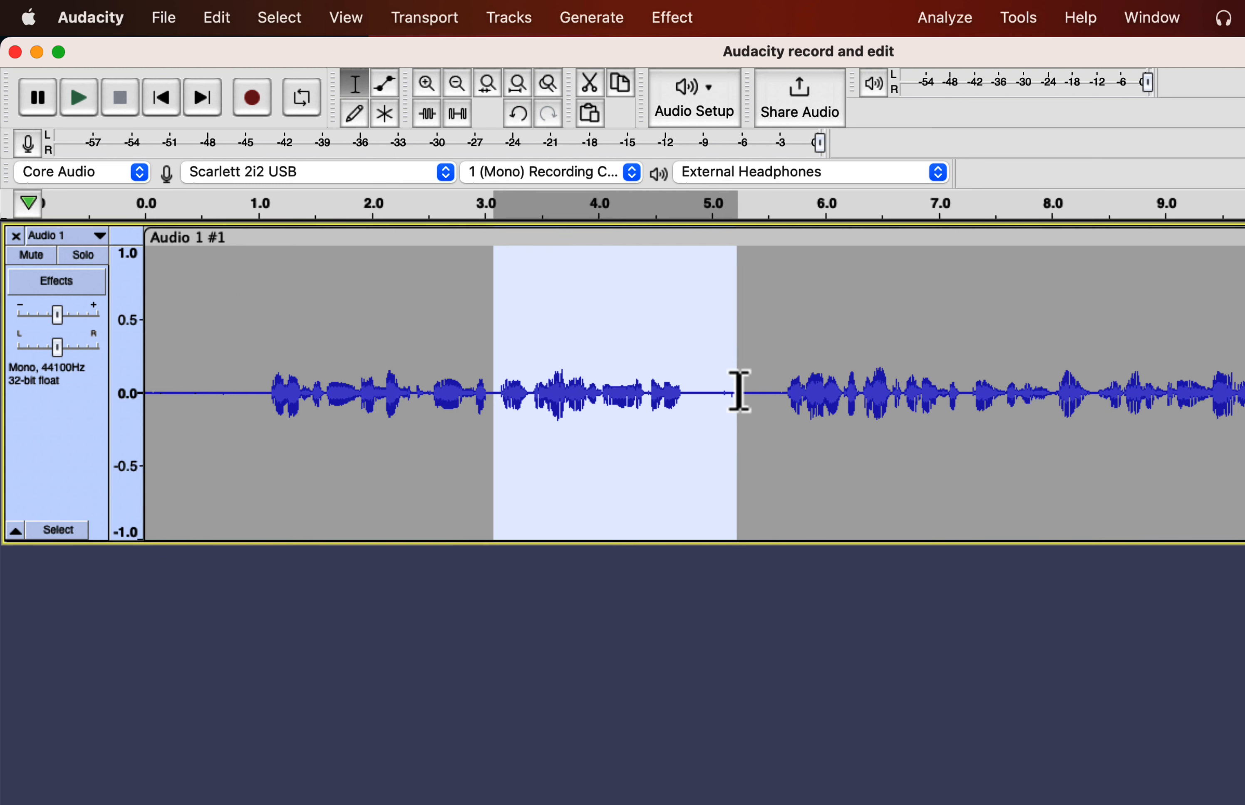
left_click(593, 88)
key("super+z")
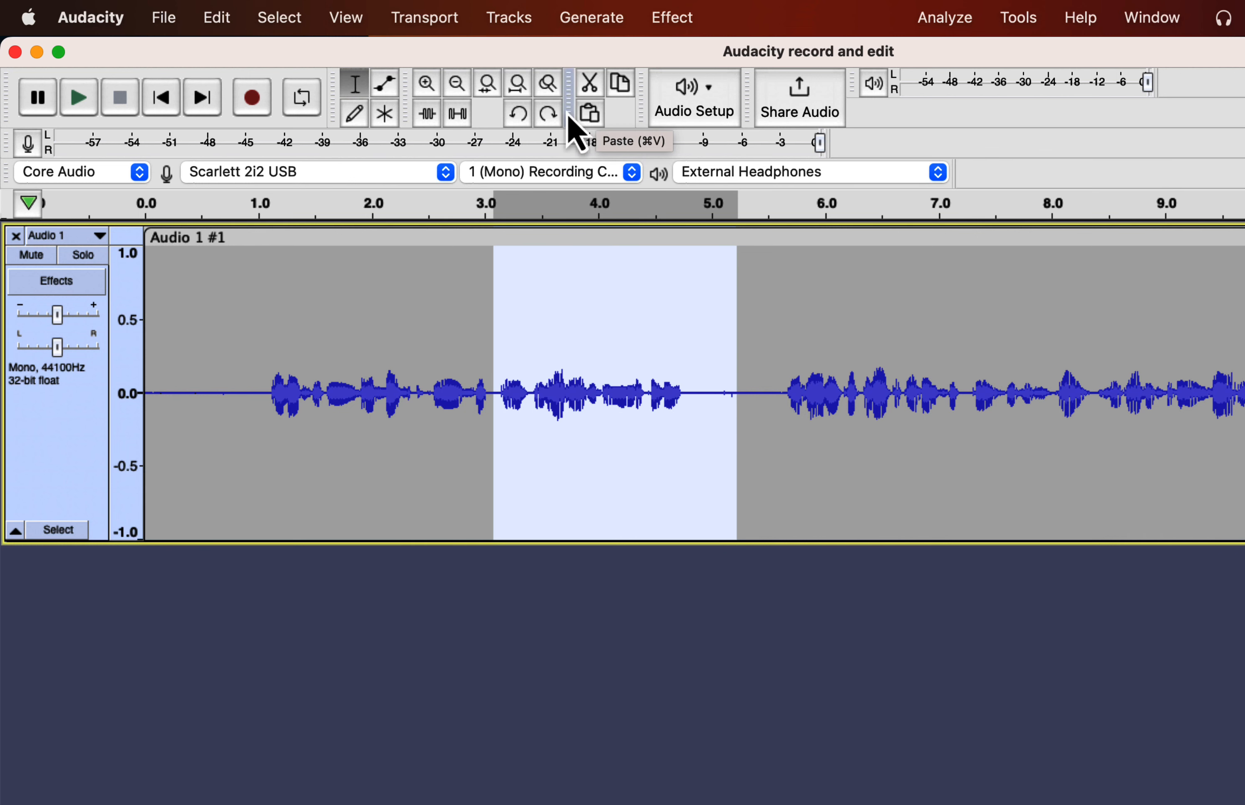
- Undo the removal of the second track and redo it
left_click(517, 116)
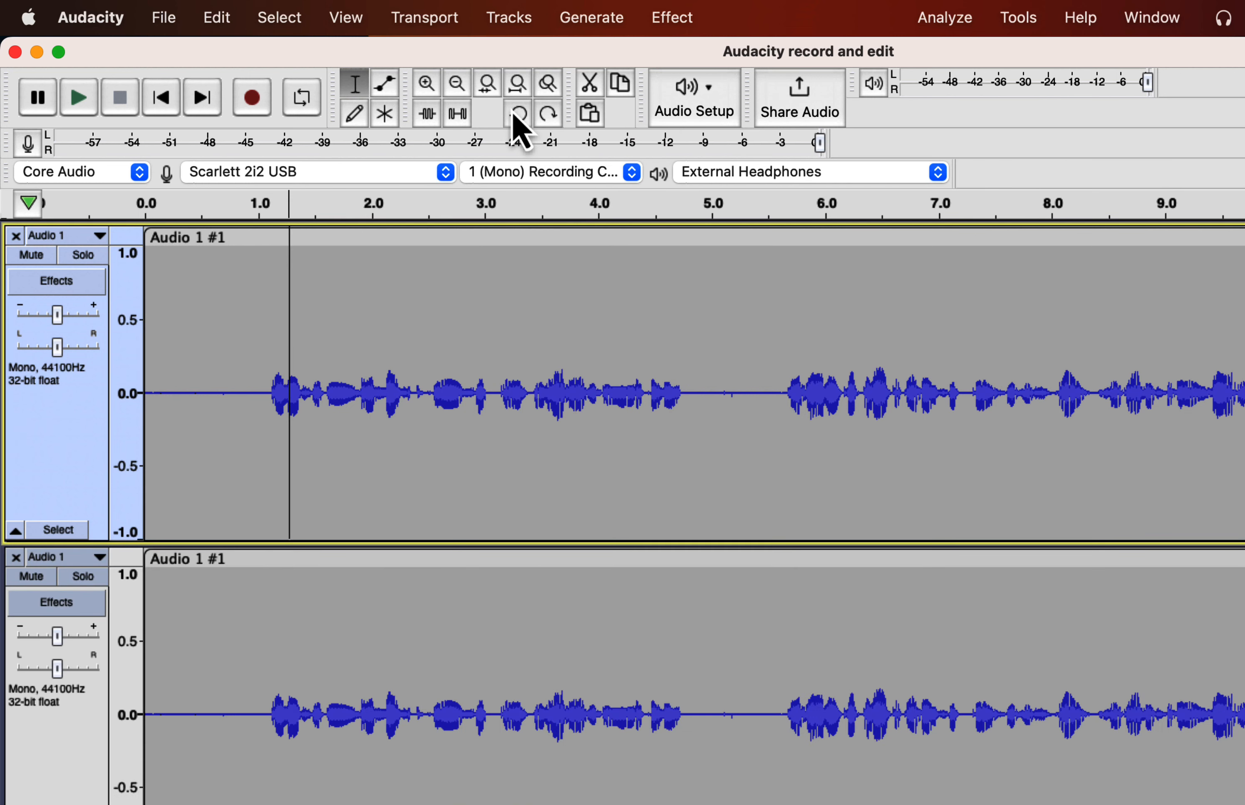
left_click(549, 116)
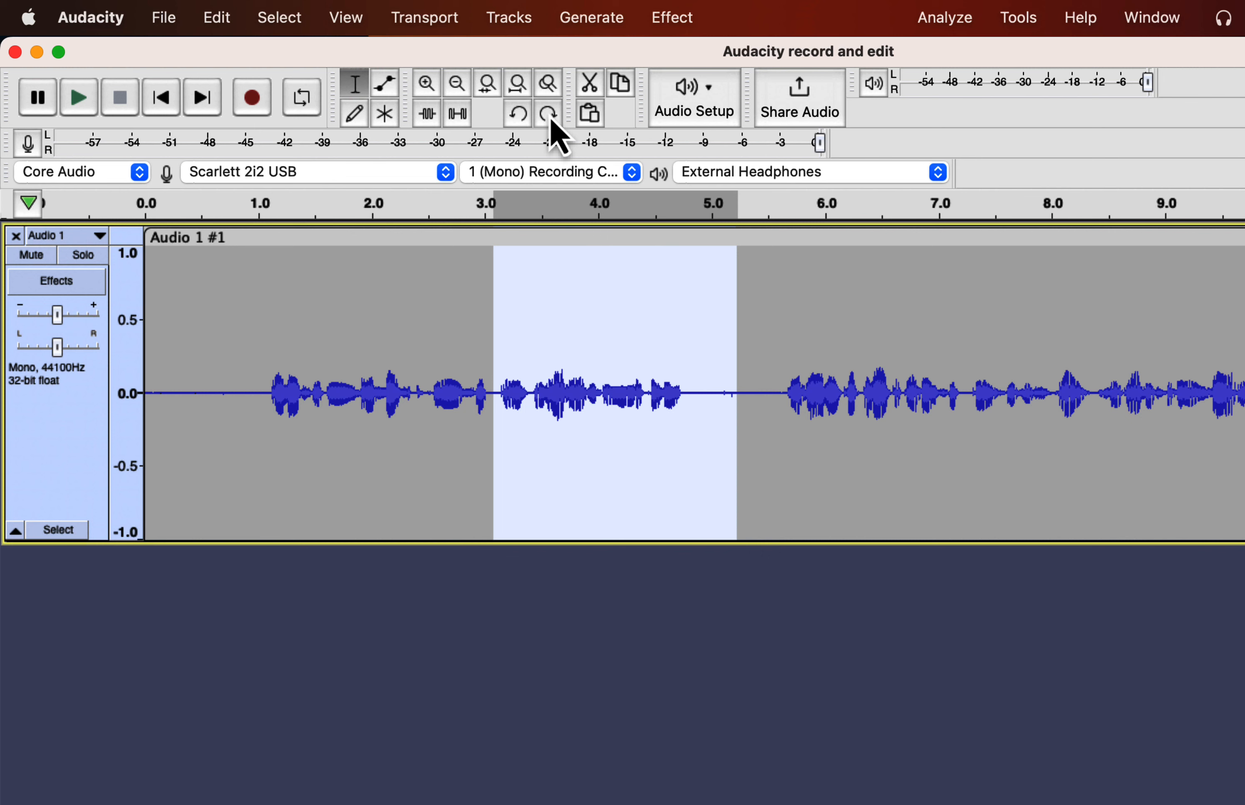
- Add a label named "issue 1" at about 2.2 seconds on the recording
left_click_drag(356, 366, 419, 381)
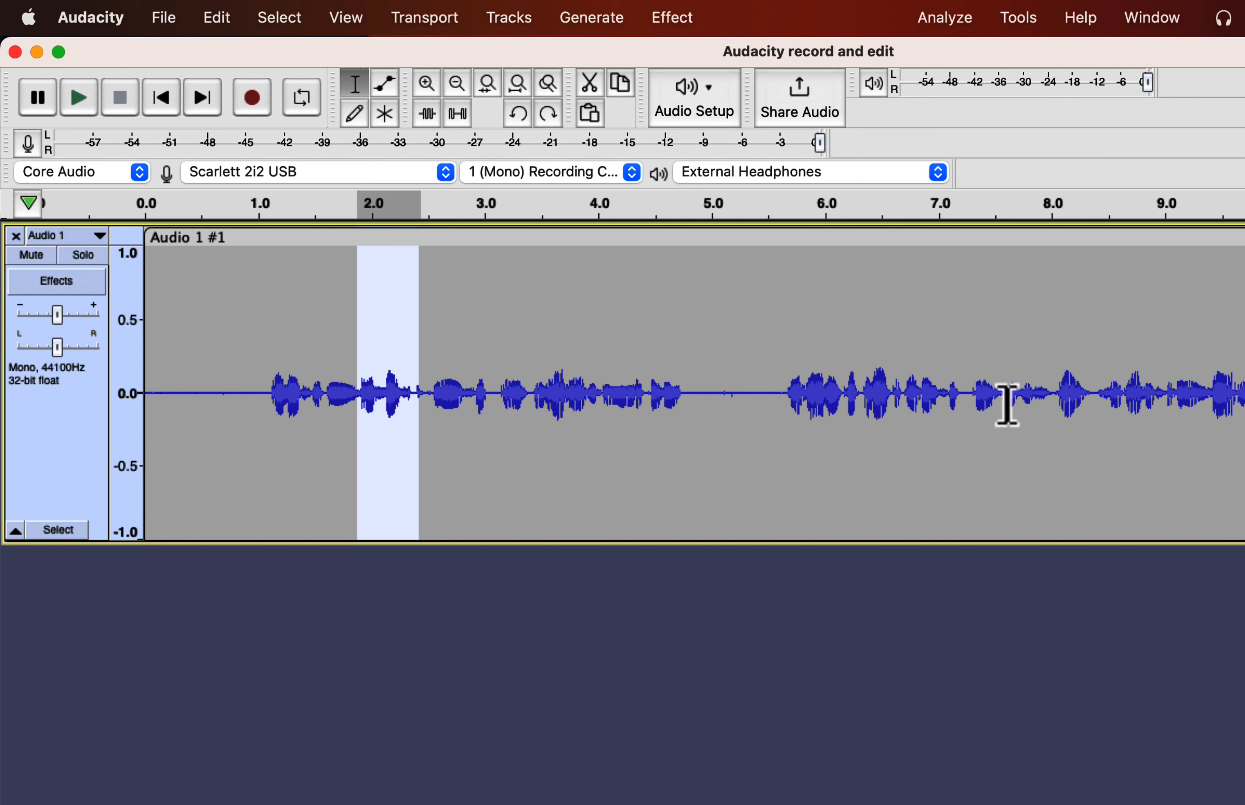
left_click_drag(1033, 397, 1091, 400)
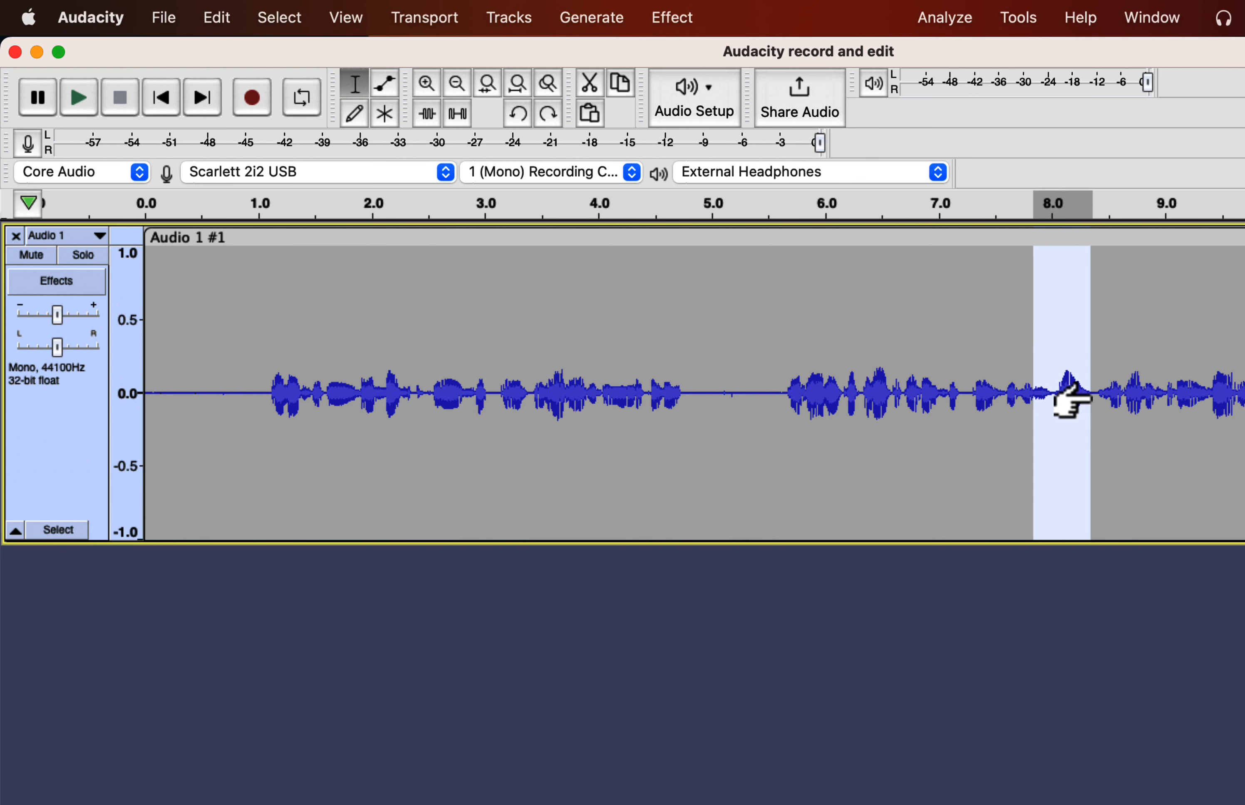
left_click(399, 396)
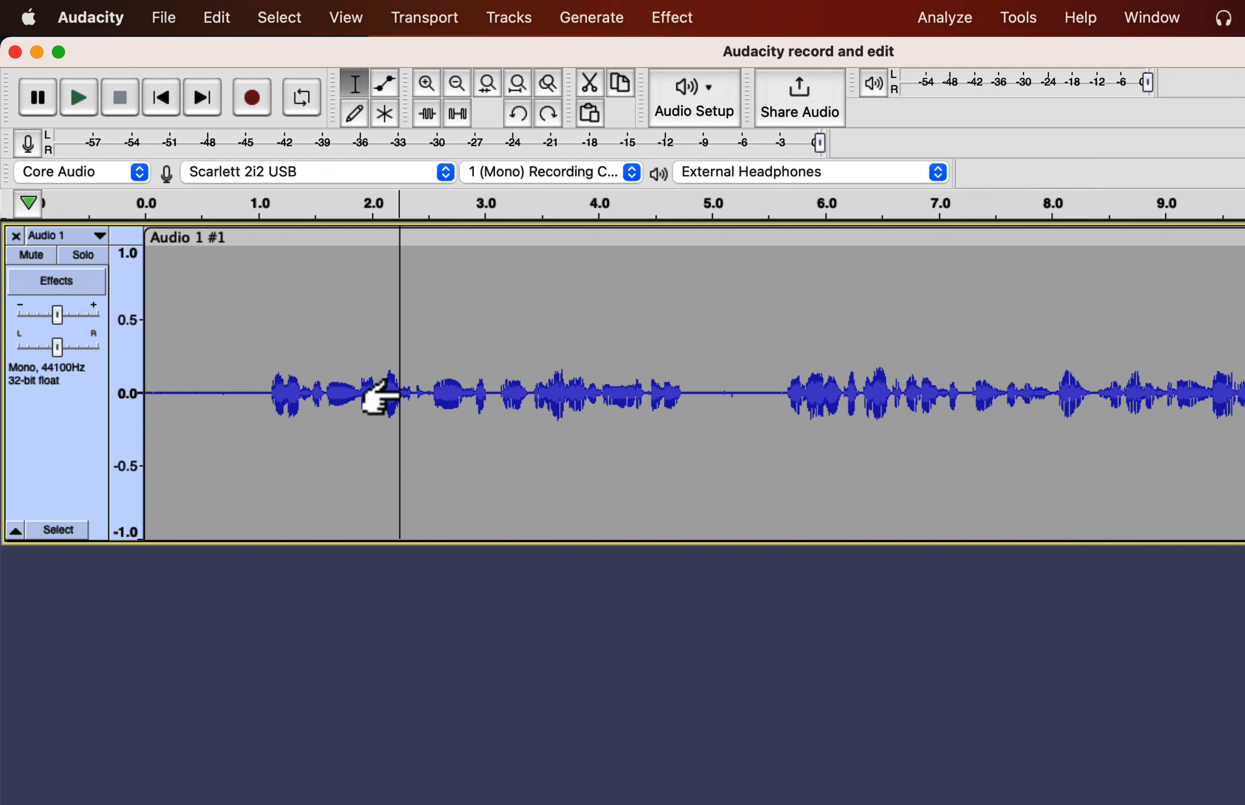
left_click(226, 19)
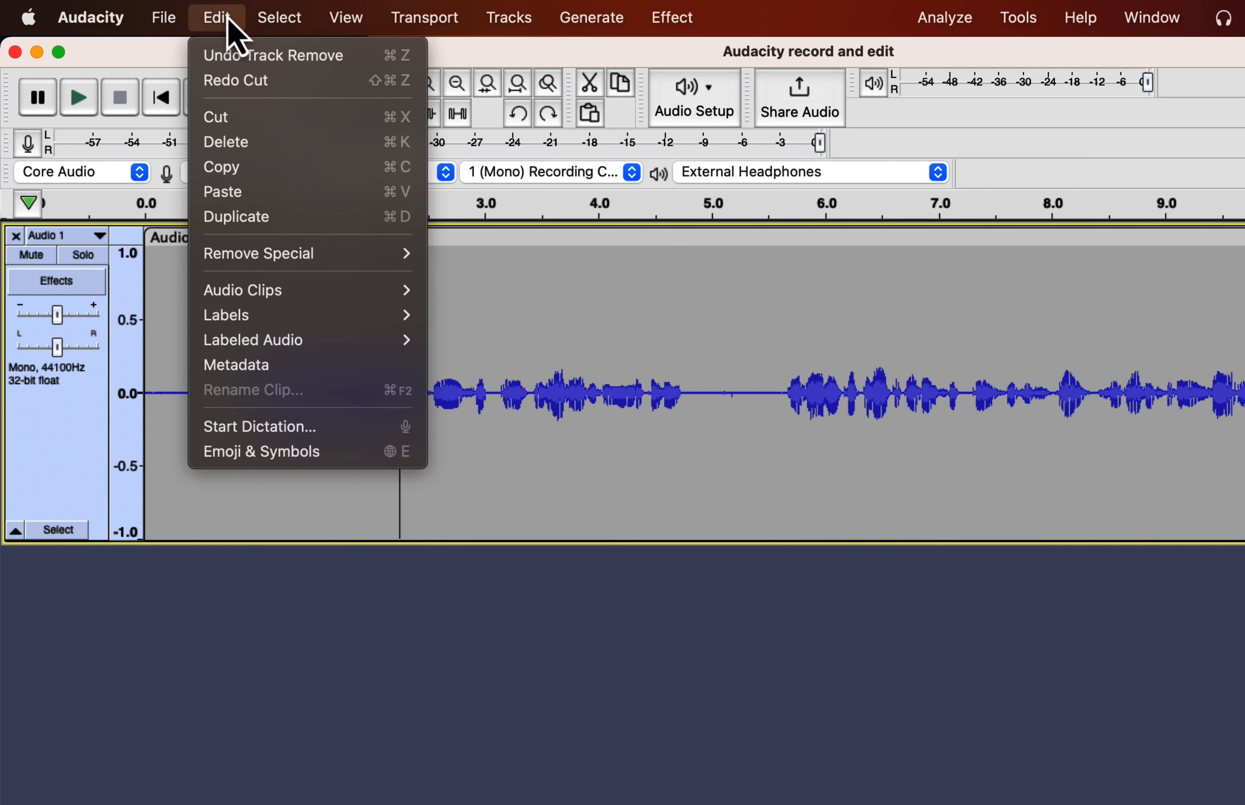
mouse_move(253, 319)
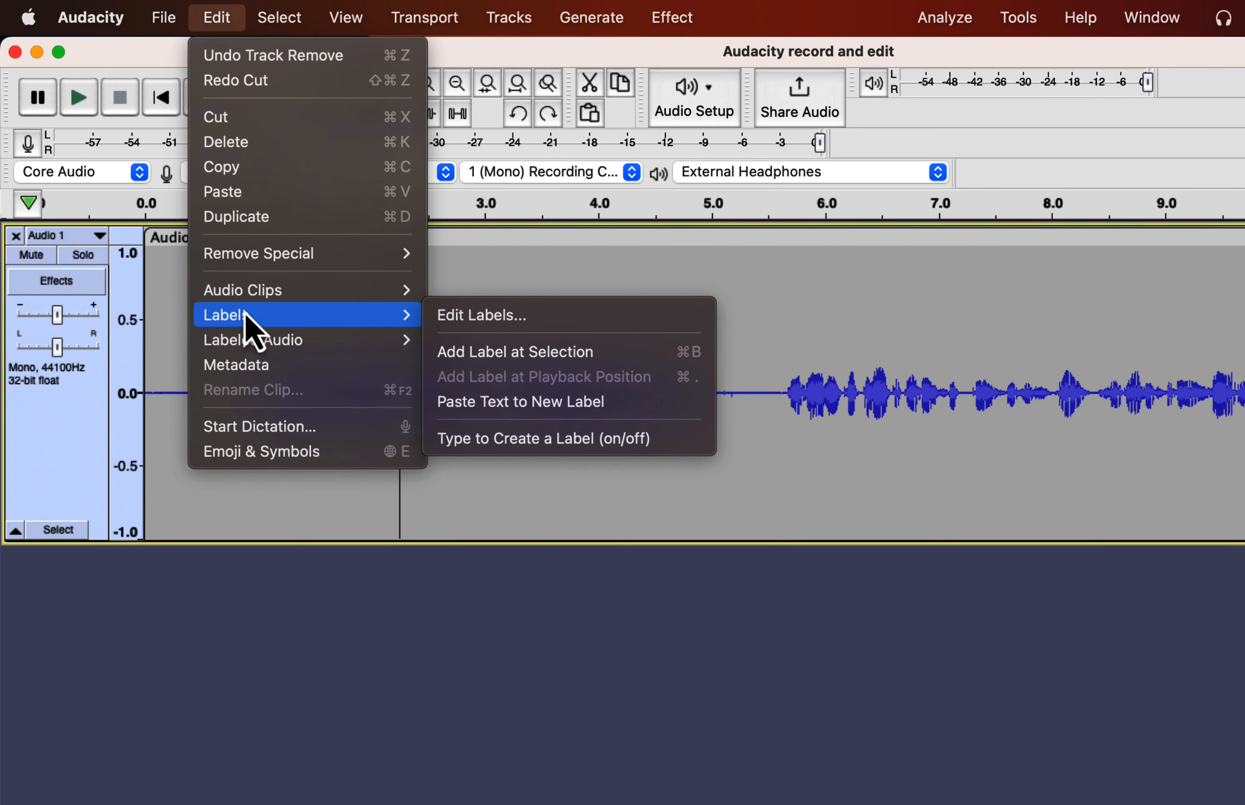
left_click(477, 360)
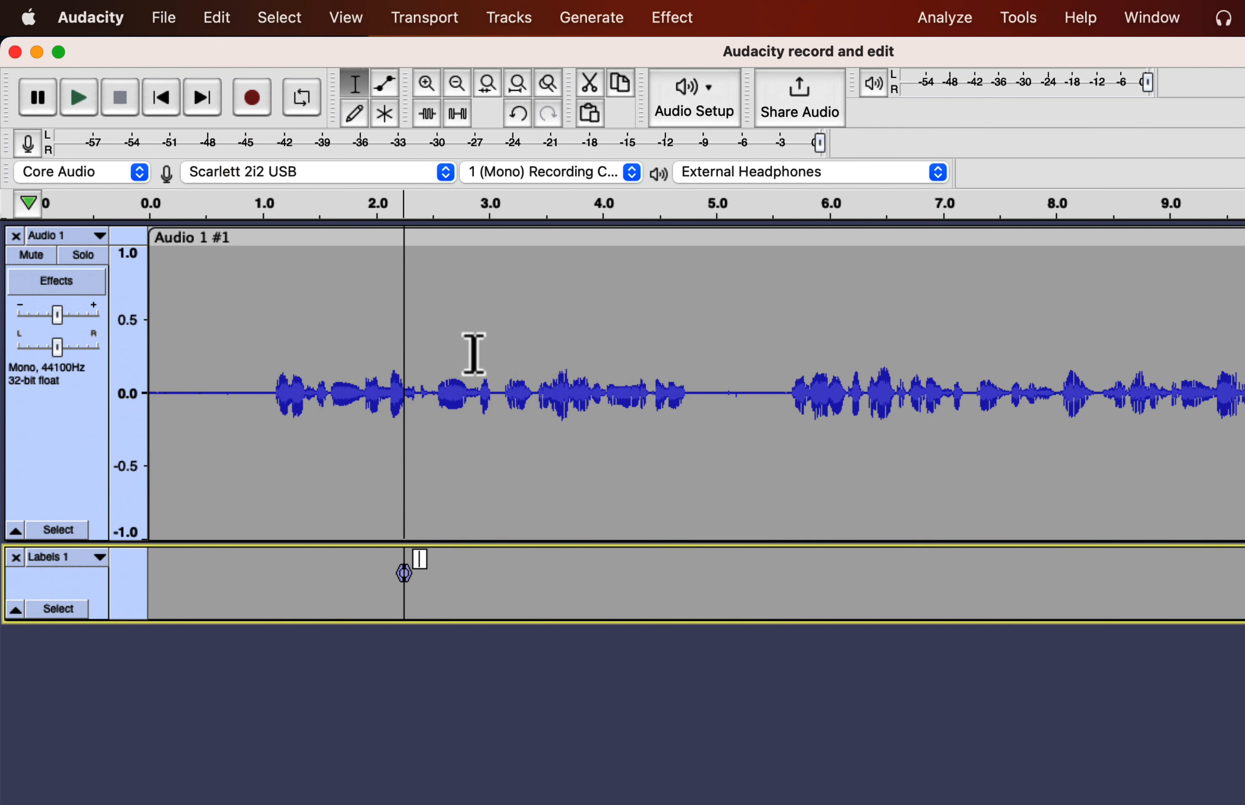
type("issue 1")
key("Return")
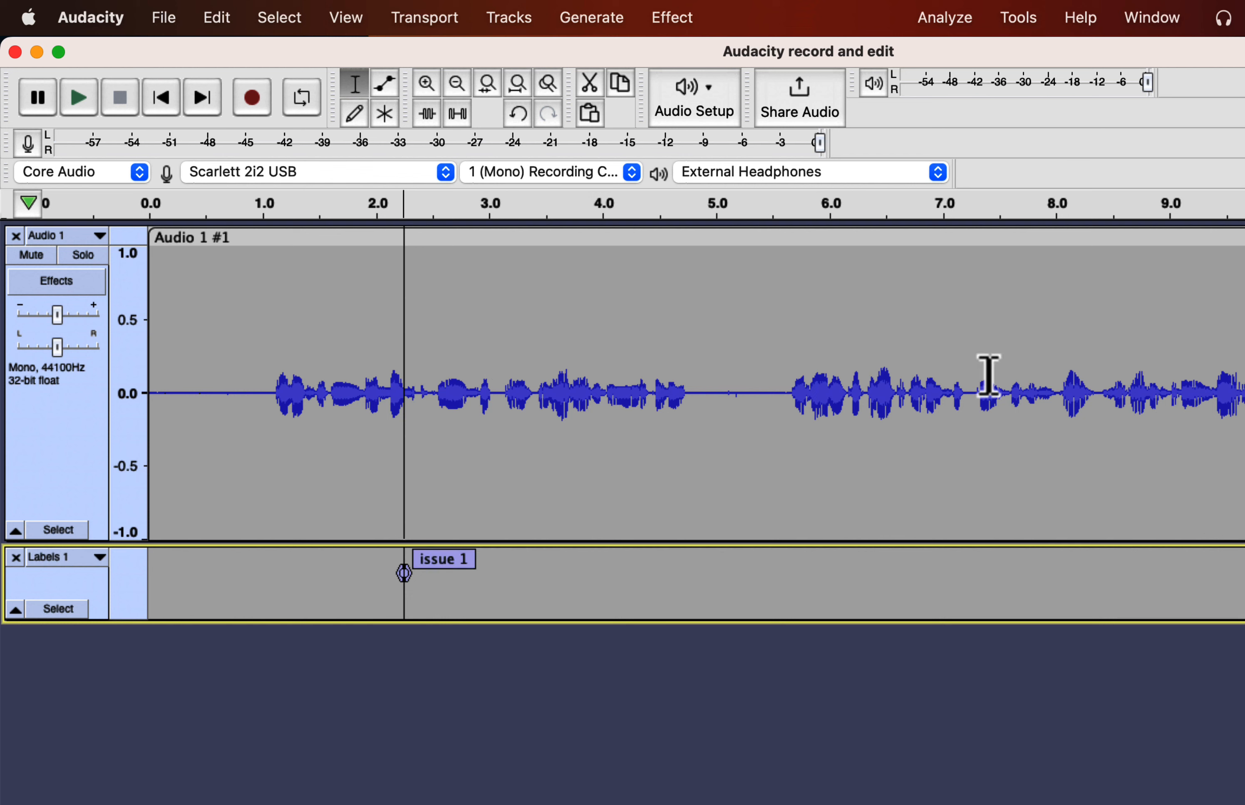
- Add a second label named "issue 2" at about 8.2 seconds on the recording
left_click(1076, 390)
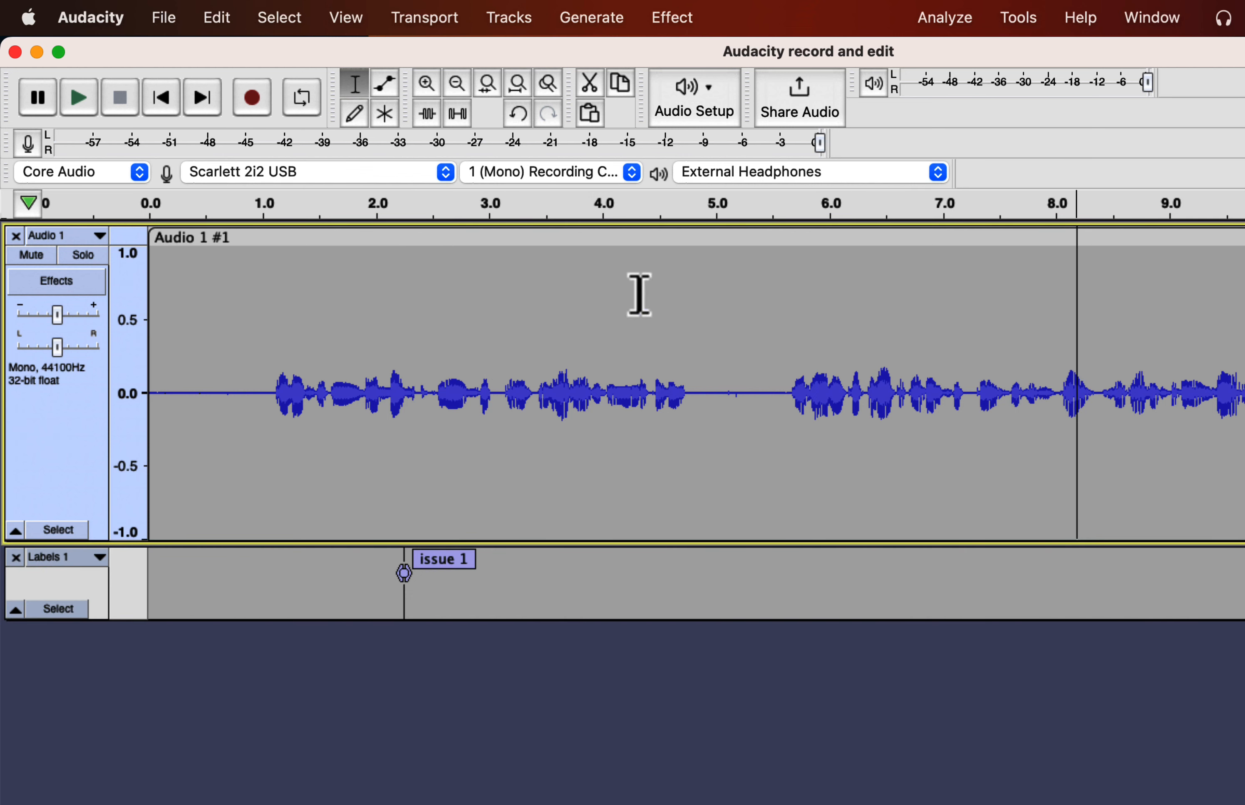
left_click(217, 18)
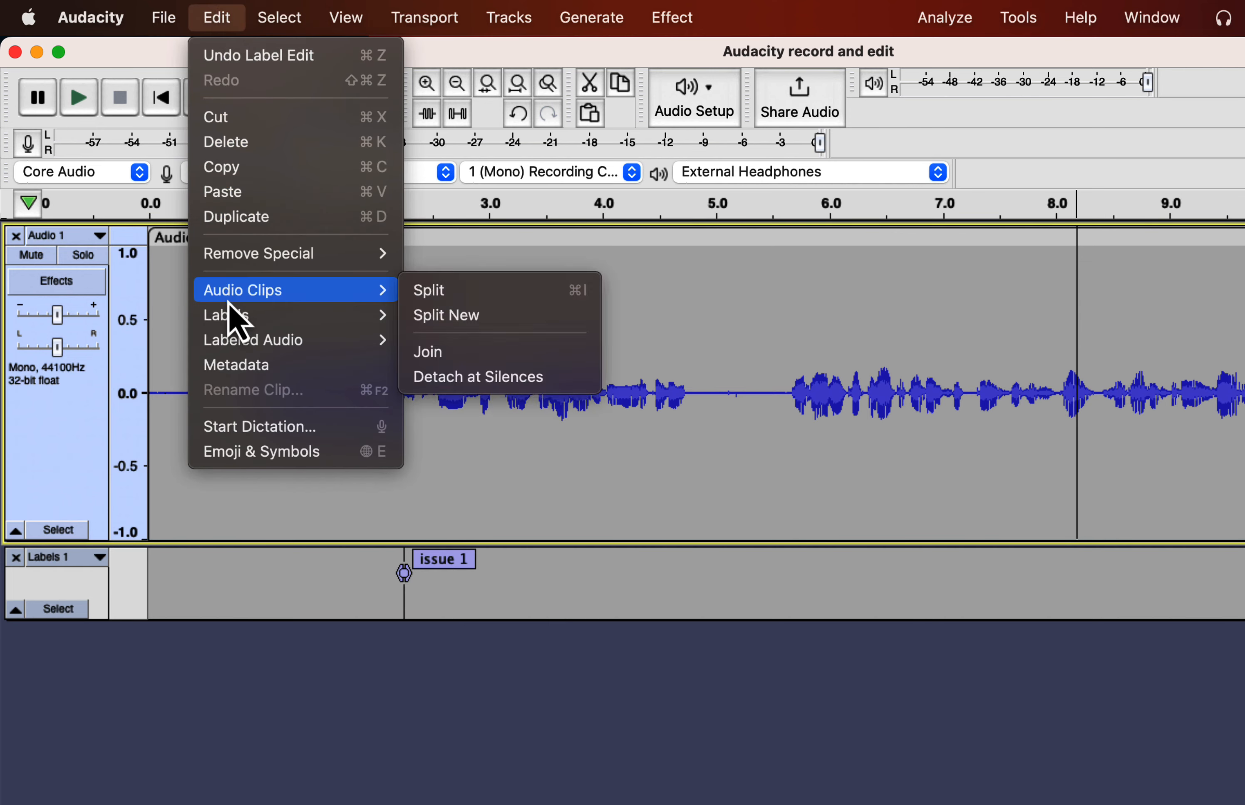
mouse_move(230, 319)
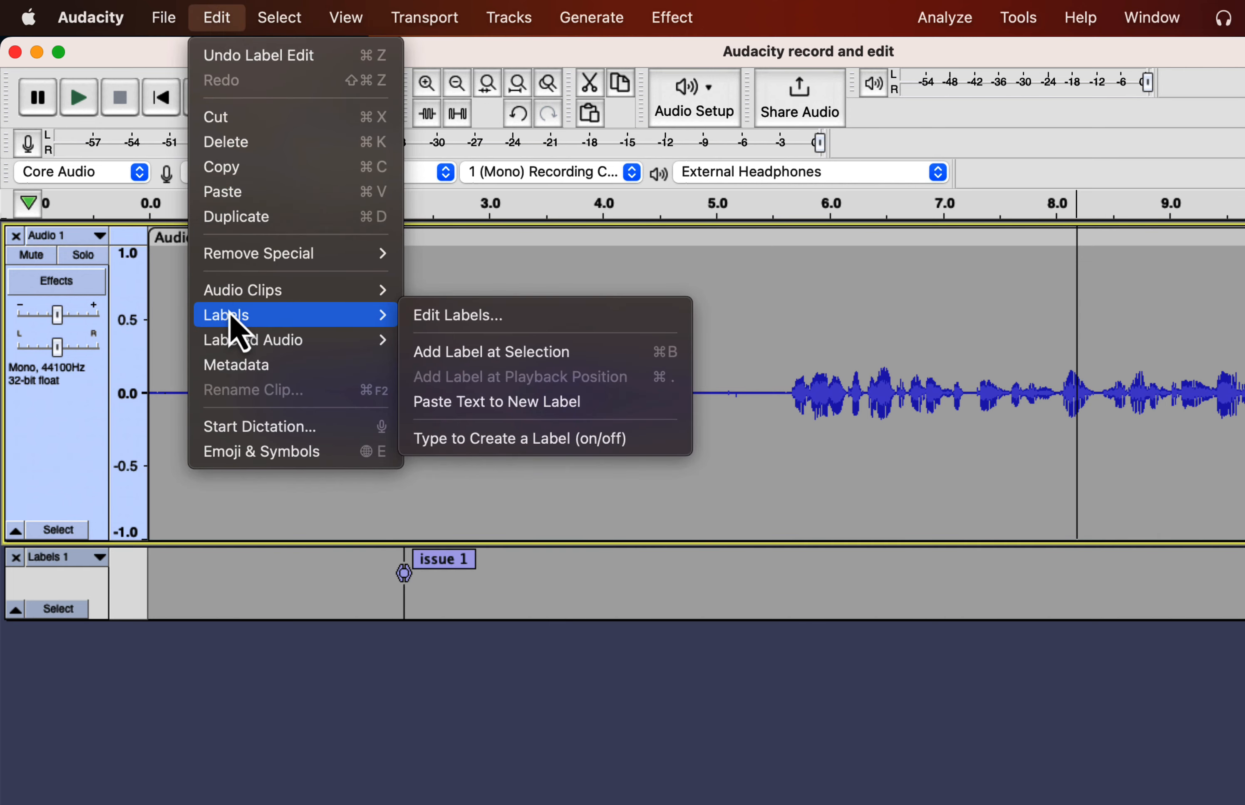
left_click(476, 351)
type("issu")
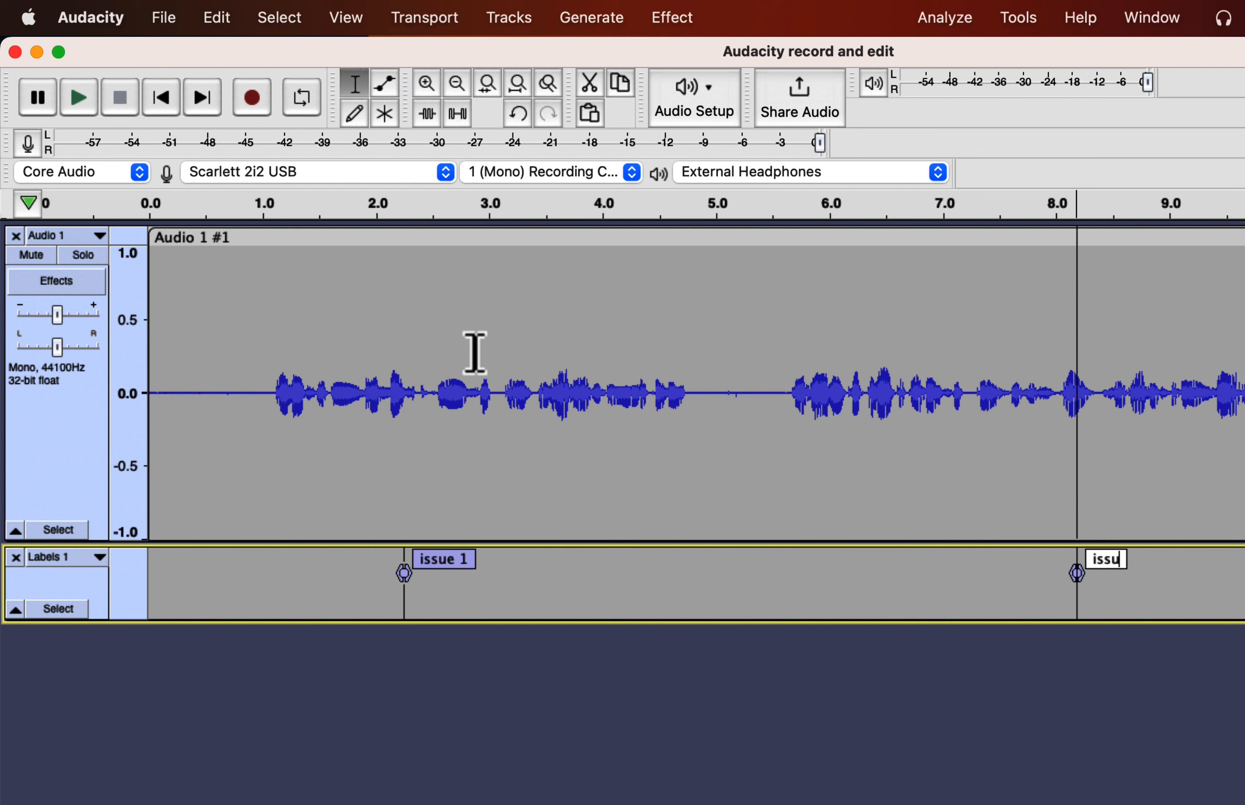
type("e 2")
key("Return")
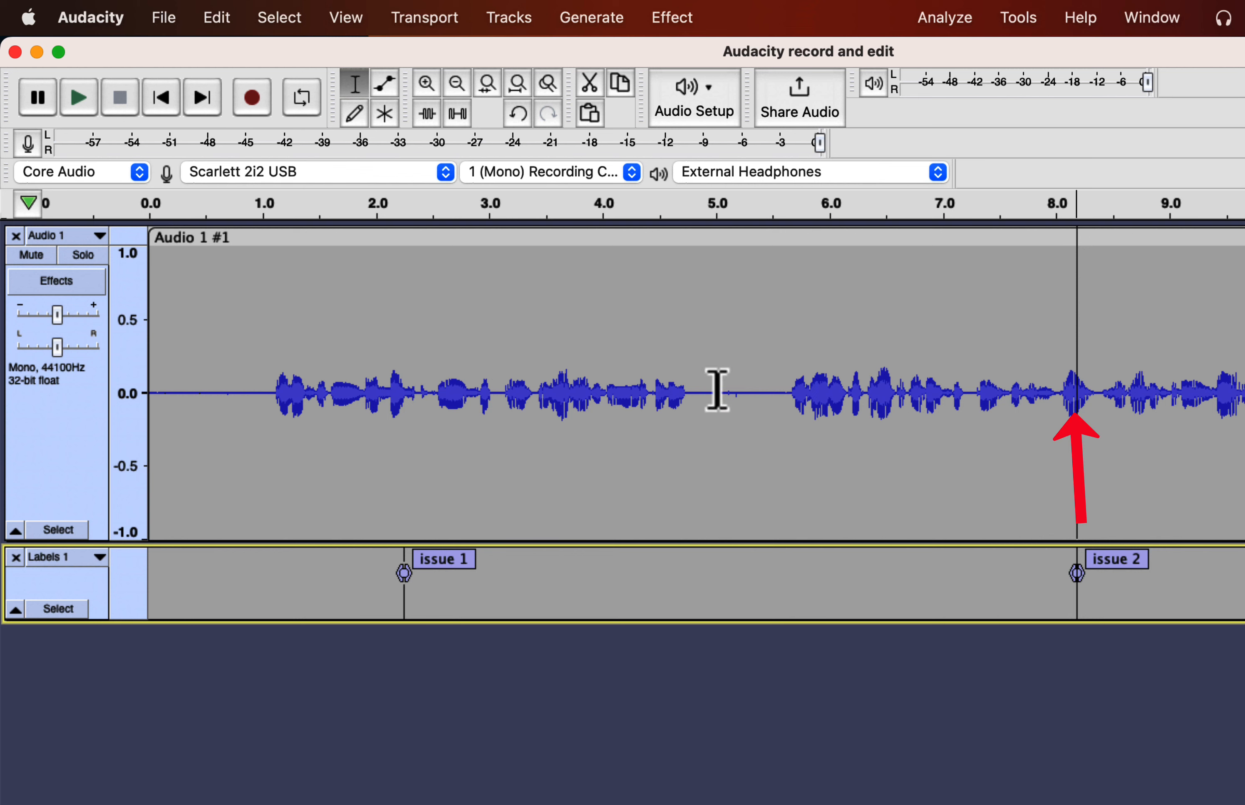
- Delete the audio from about 4.2 to 7.2 seconds in the "Audio 1" track
left_click_drag(967, 392, 629, 388)
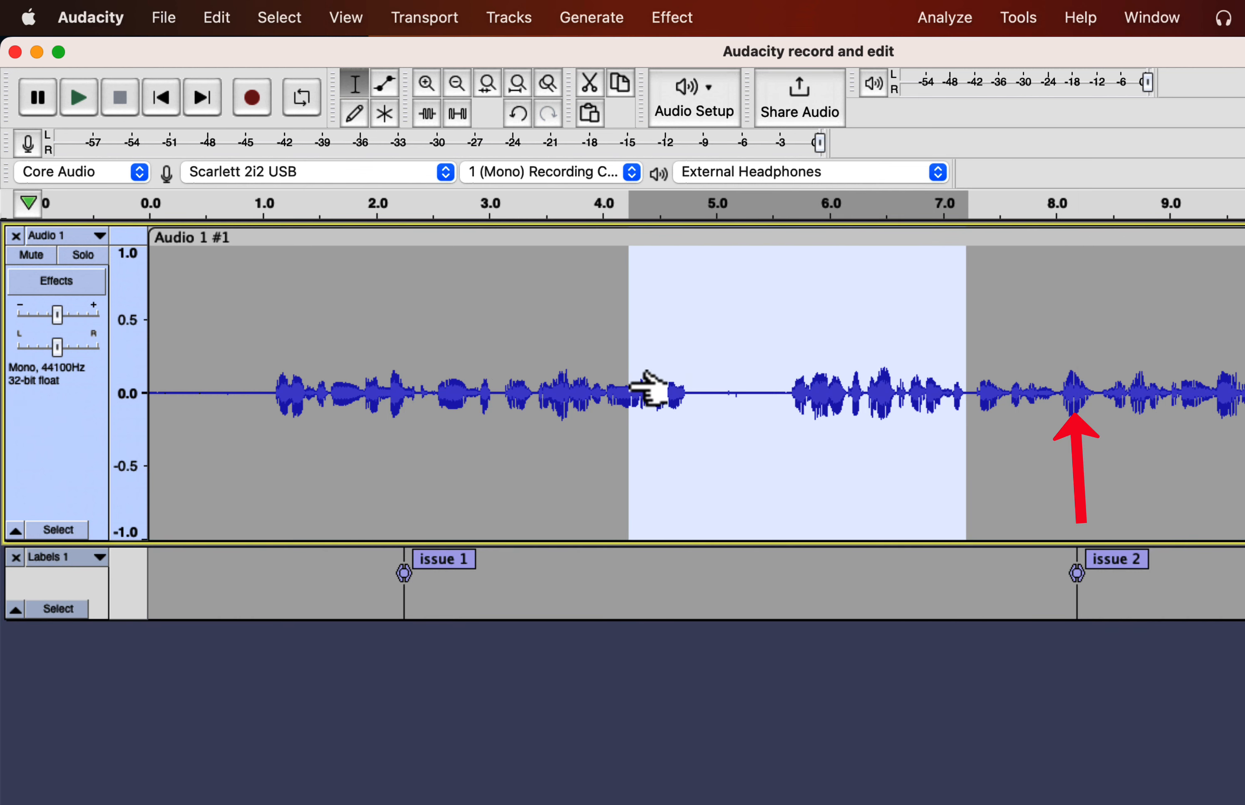
key("Delete")
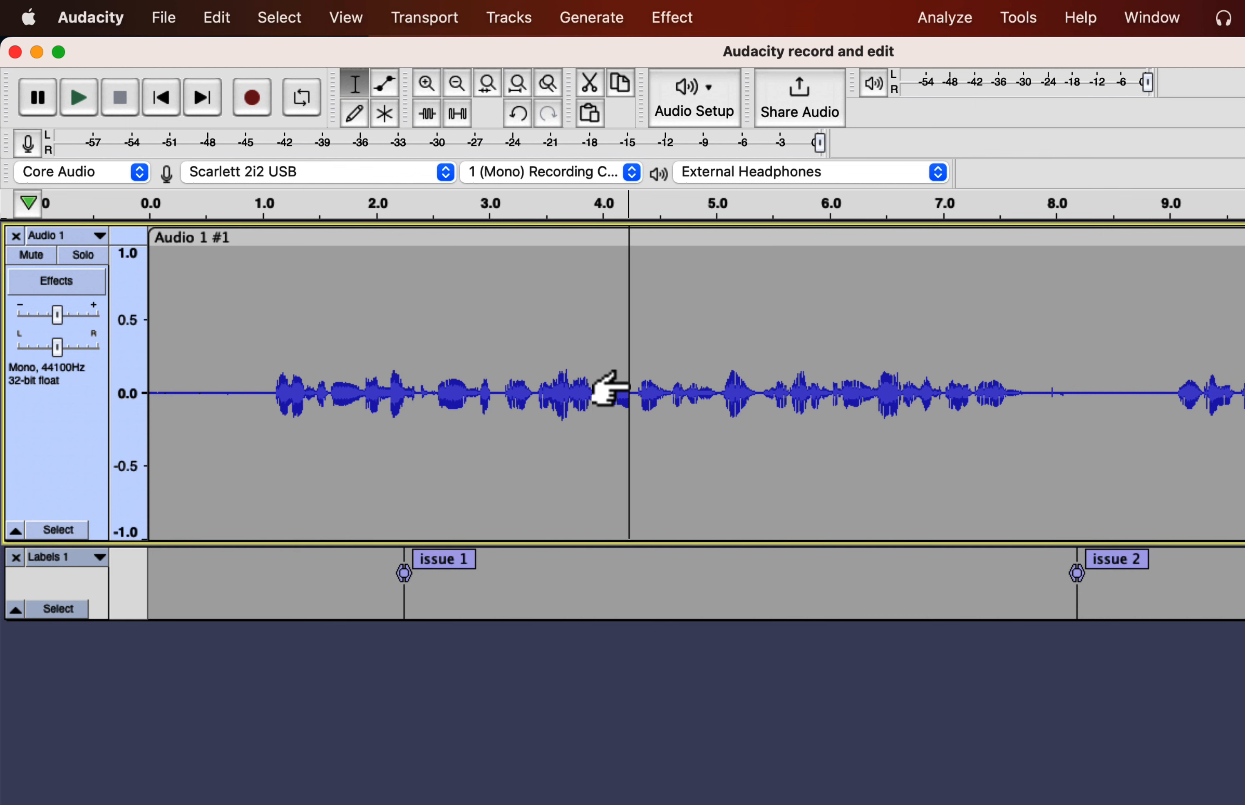
- Undo the last audio deletion in the "Audio 1" track
key("super+z")
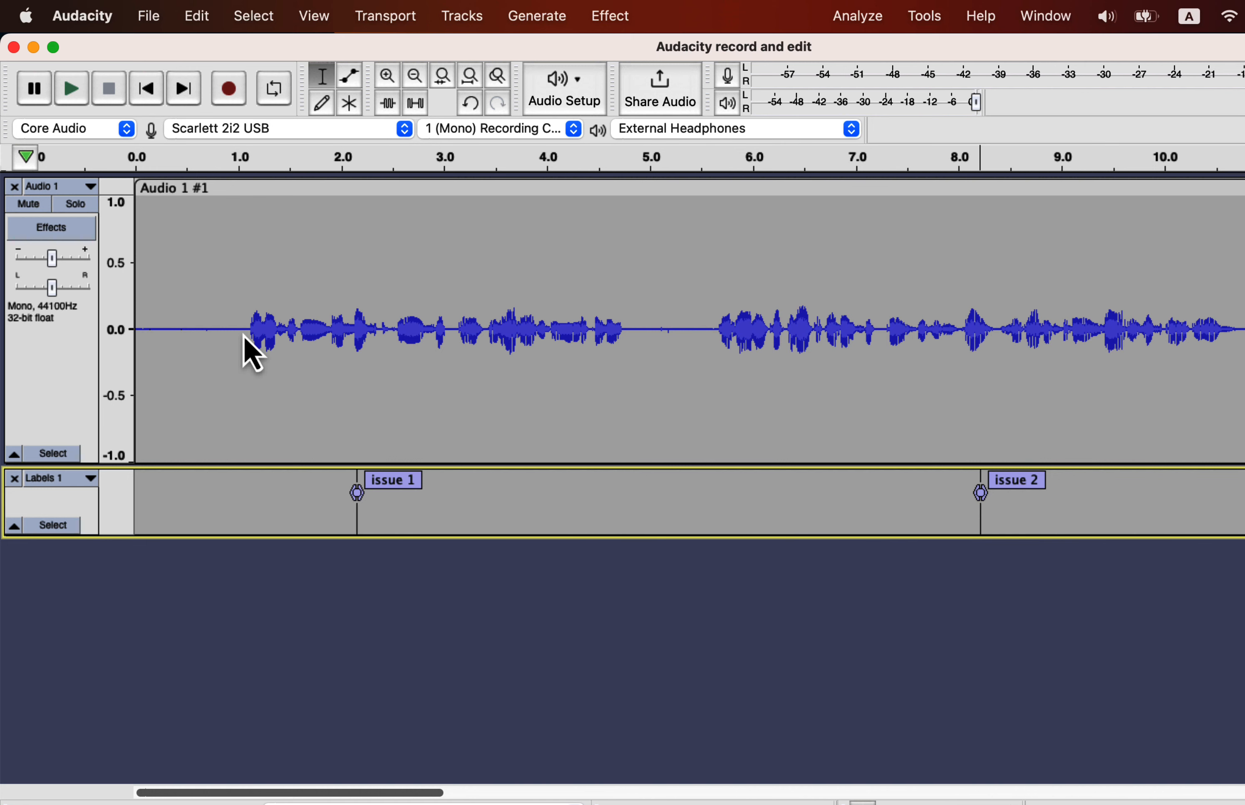
- Delete the section from about 0.3 to 1.6 seconds across both the audio track and the label track
left_click(299, 314)
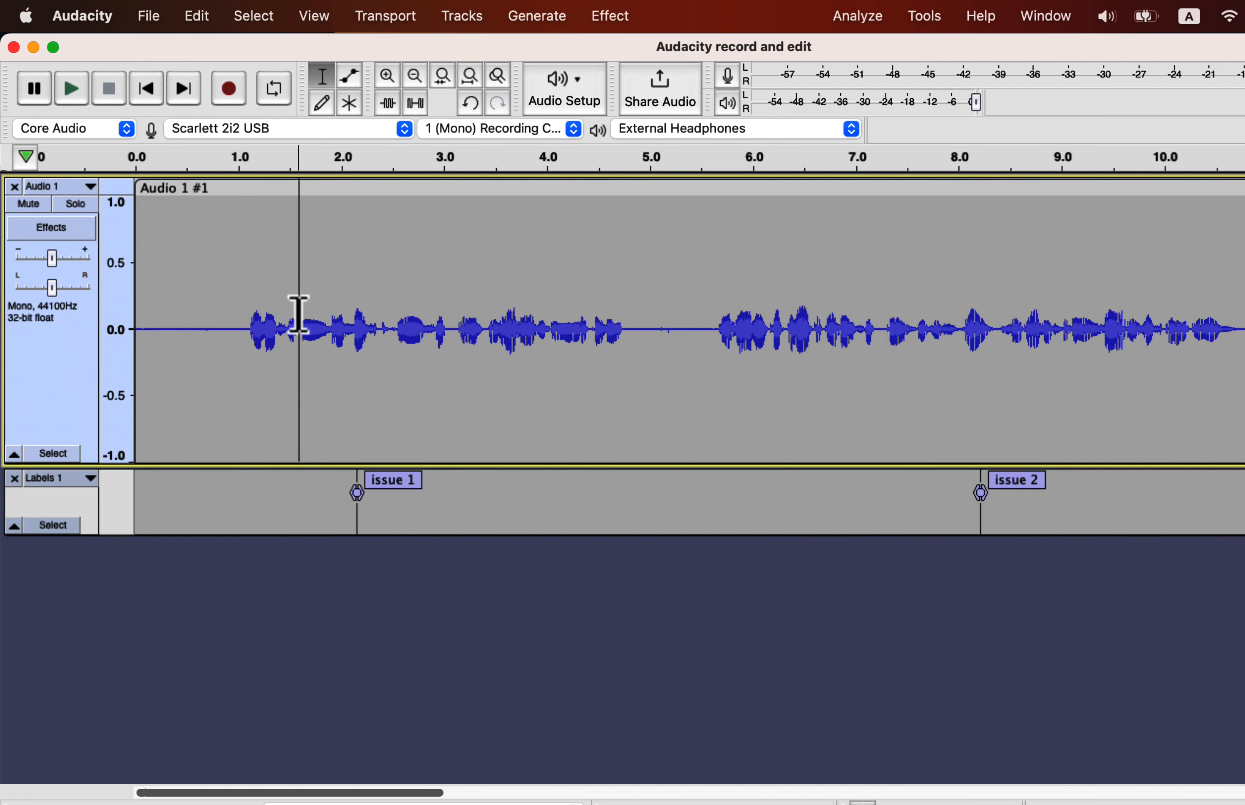
left_click_drag(299, 314, 167, 518)
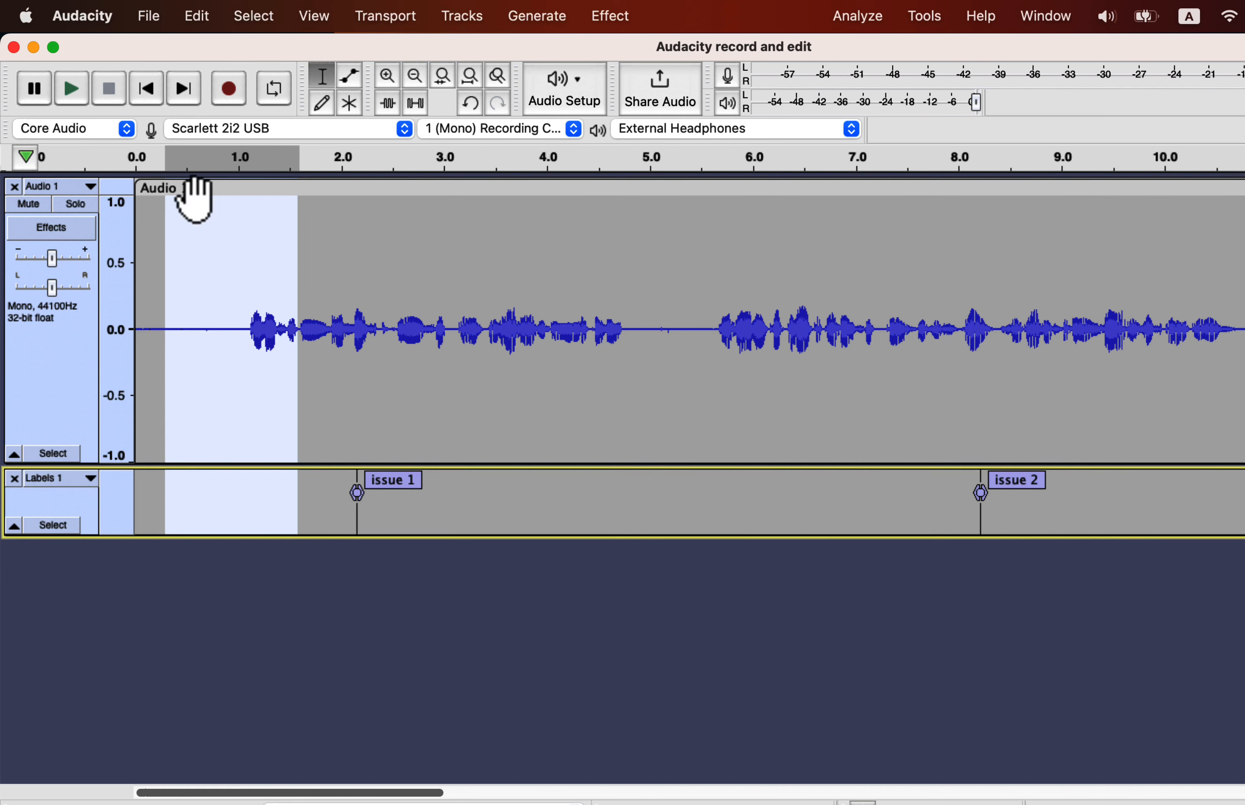
left_click(202, 19)
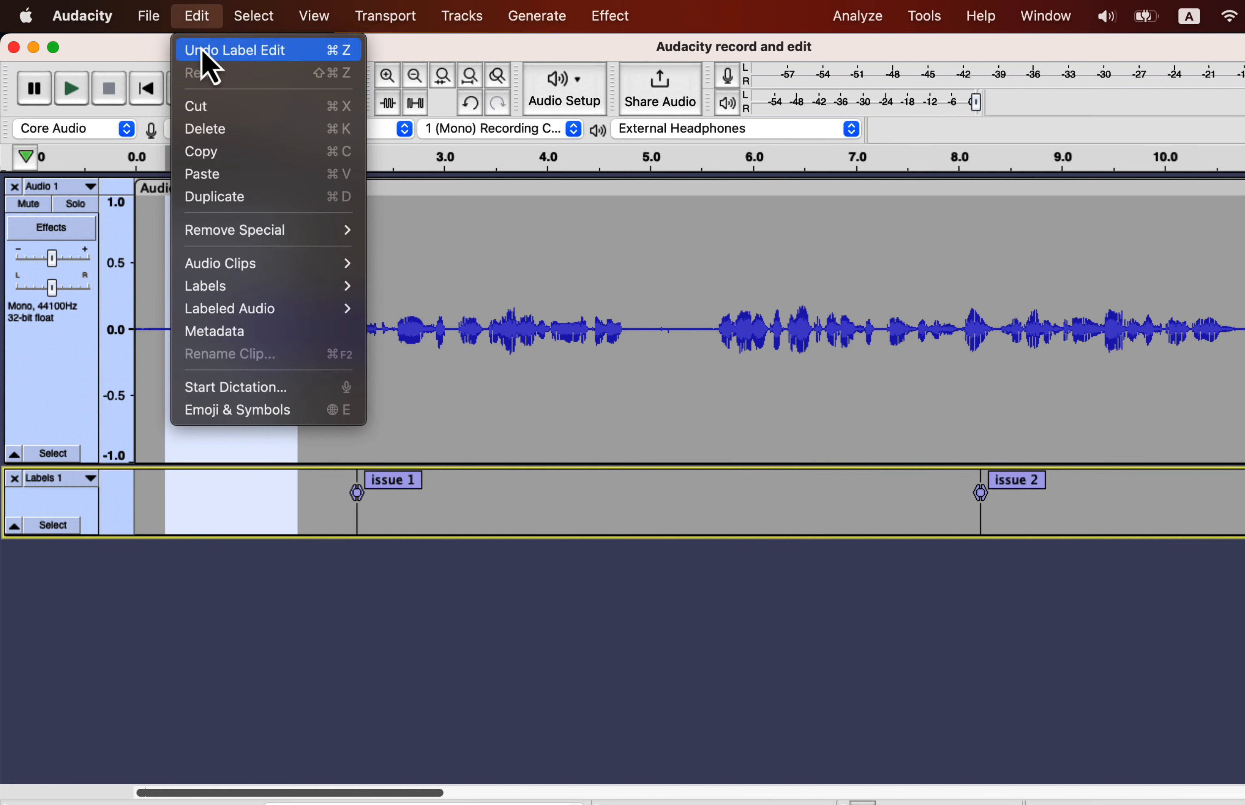
left_click(212, 130)
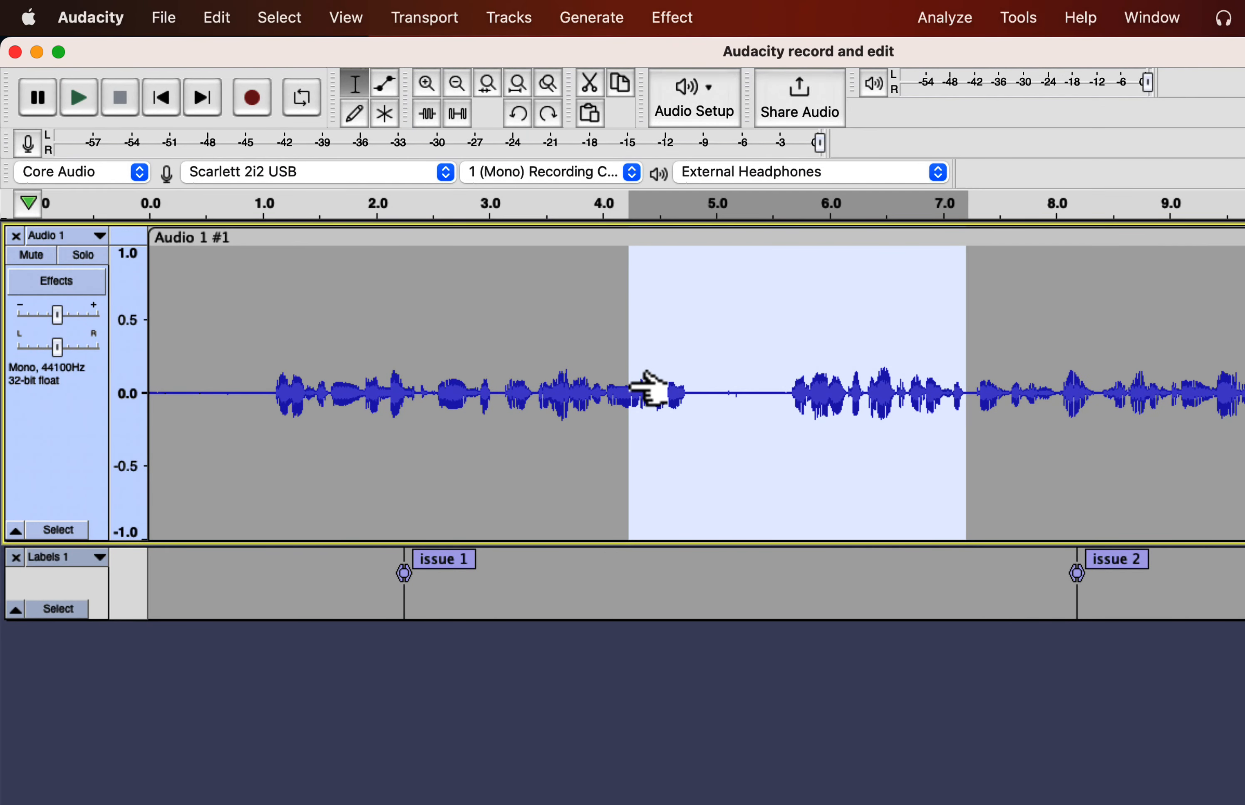
- Turn on the option to create labels by typing and add a label "some silence" at about 4.9 seconds
left_click(209, 26)
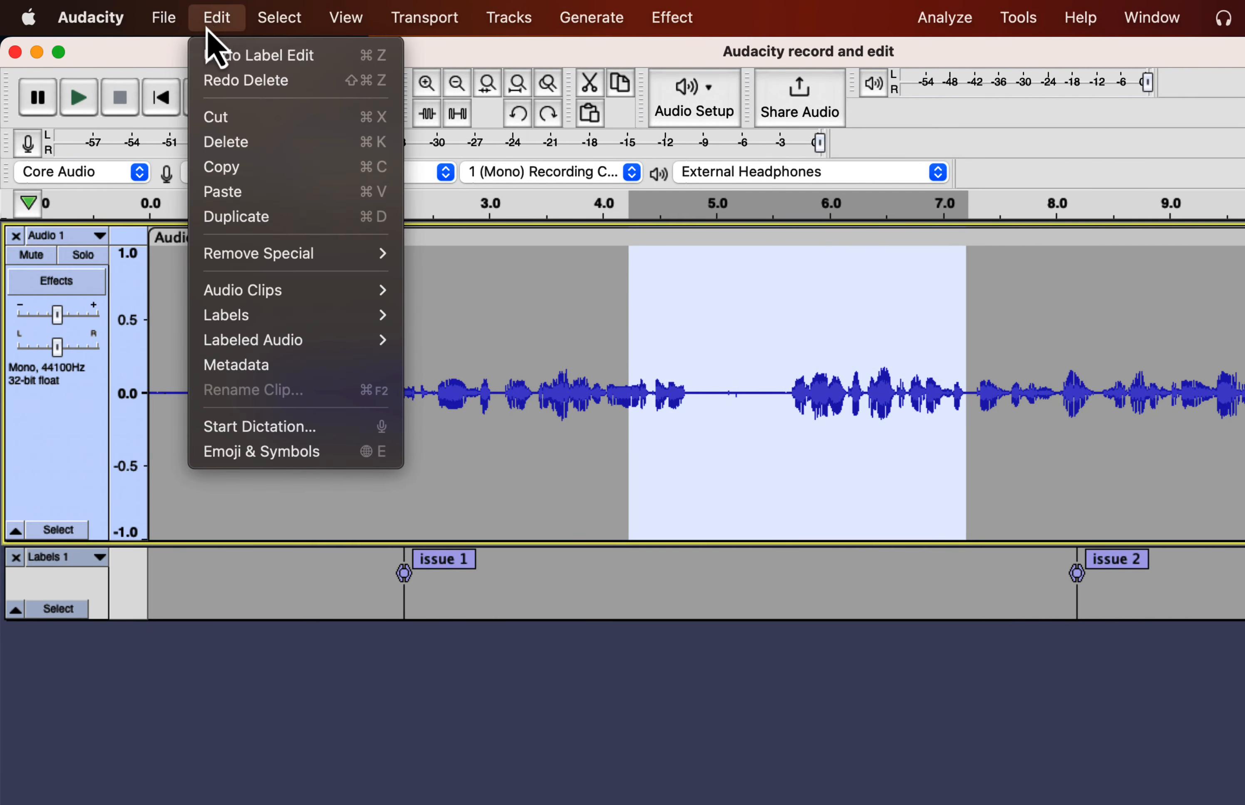
mouse_move(244, 314)
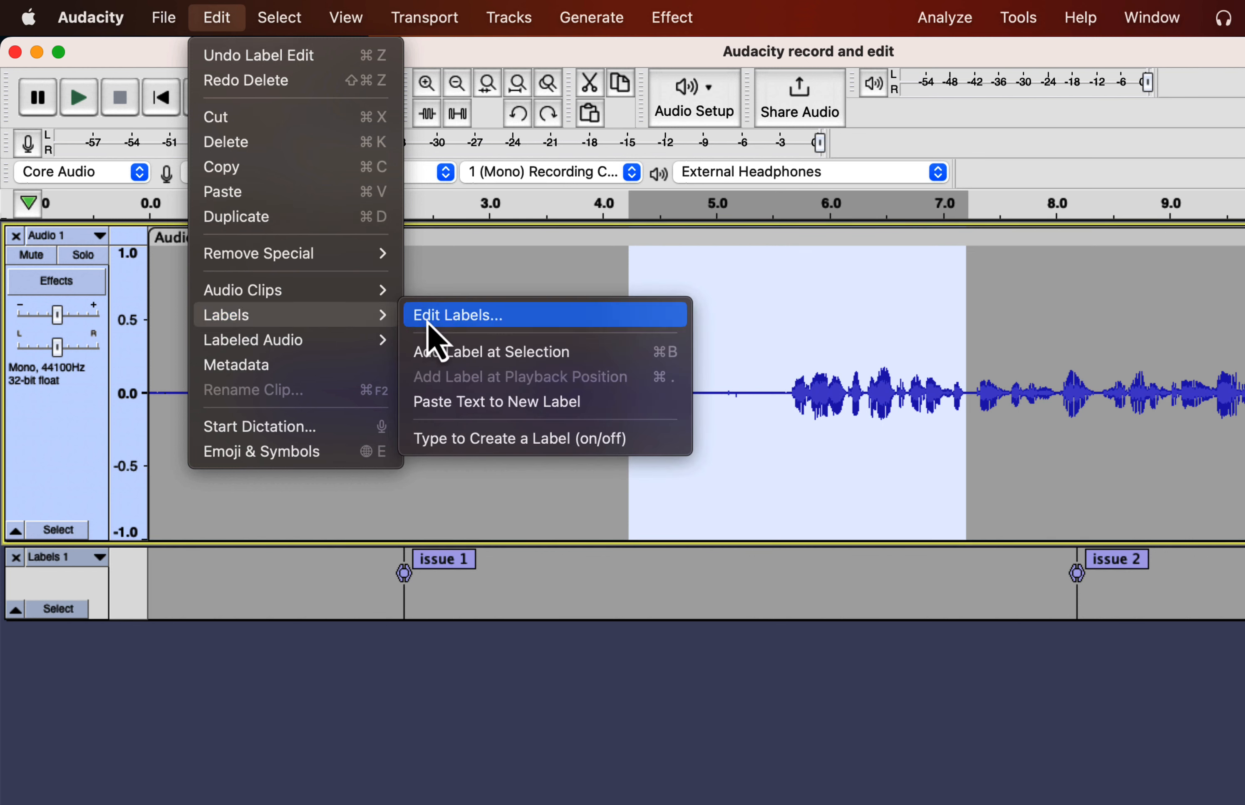
left_click(448, 451)
left_click(702, 596)
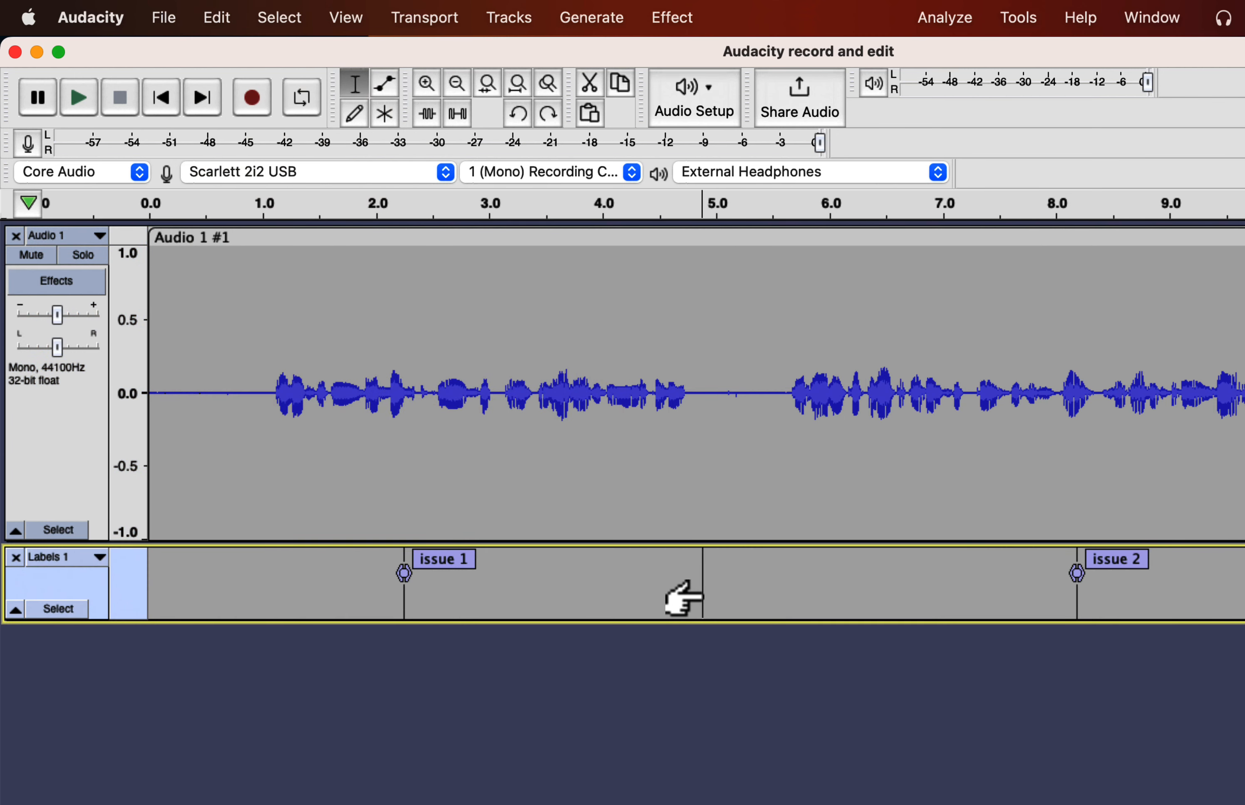
type("some s")
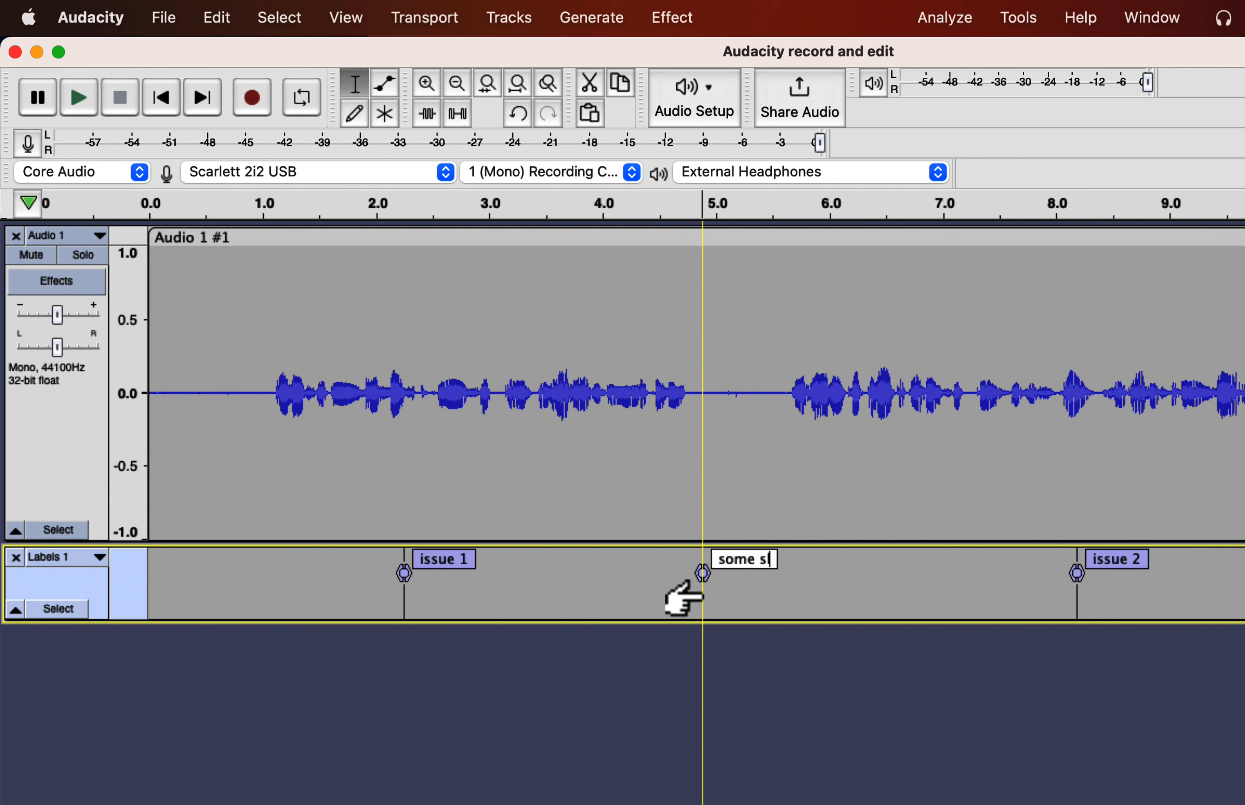
type("ilence")
key("Return")
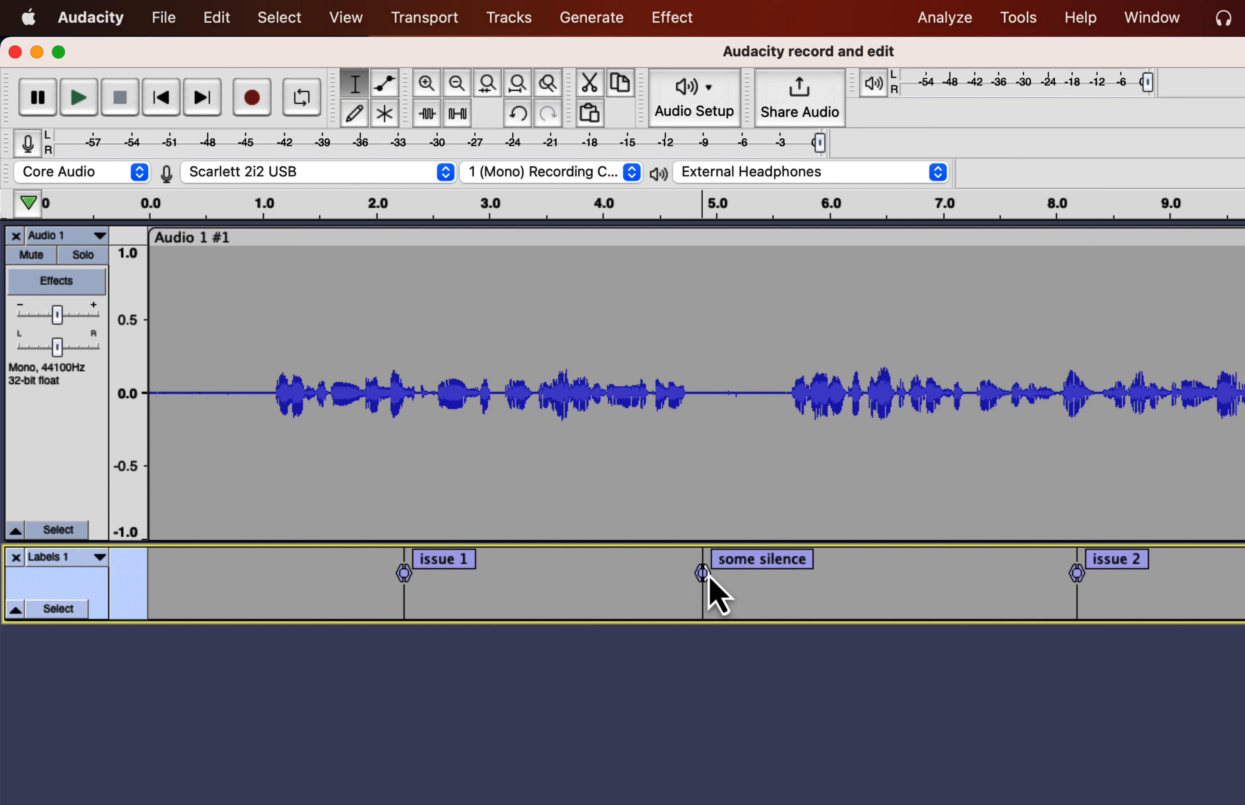
- Stretch the "some silence" label into a region spanning about 4.5 to 5.8 seconds
left_click_drag(707, 575, 919, 573)
left_click_drag(701, 573, 666, 573)
left_click_drag(911, 575, 810, 575)
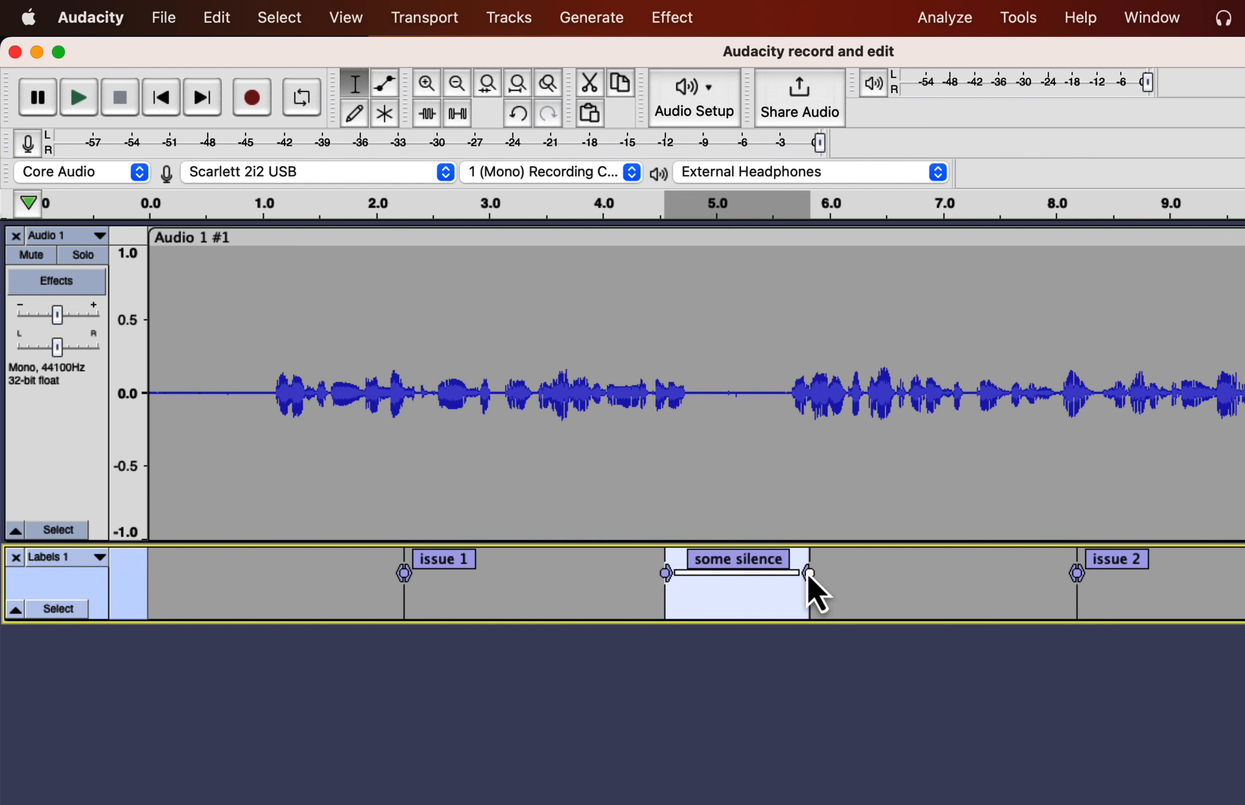
- Remove the label track and duplicate the entire "Audio 1" recording into a second track
left_click(16, 557)
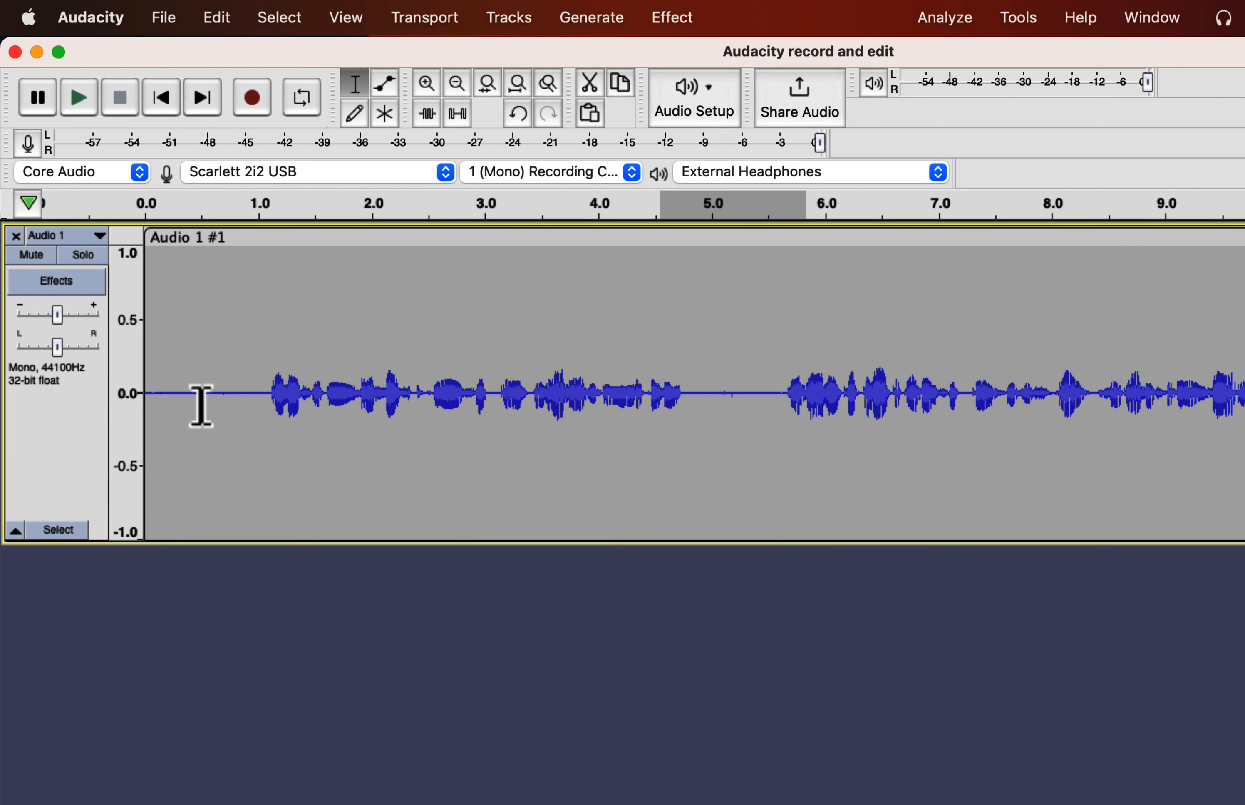
left_click(222, 386)
key("super+a")
key("super+d")
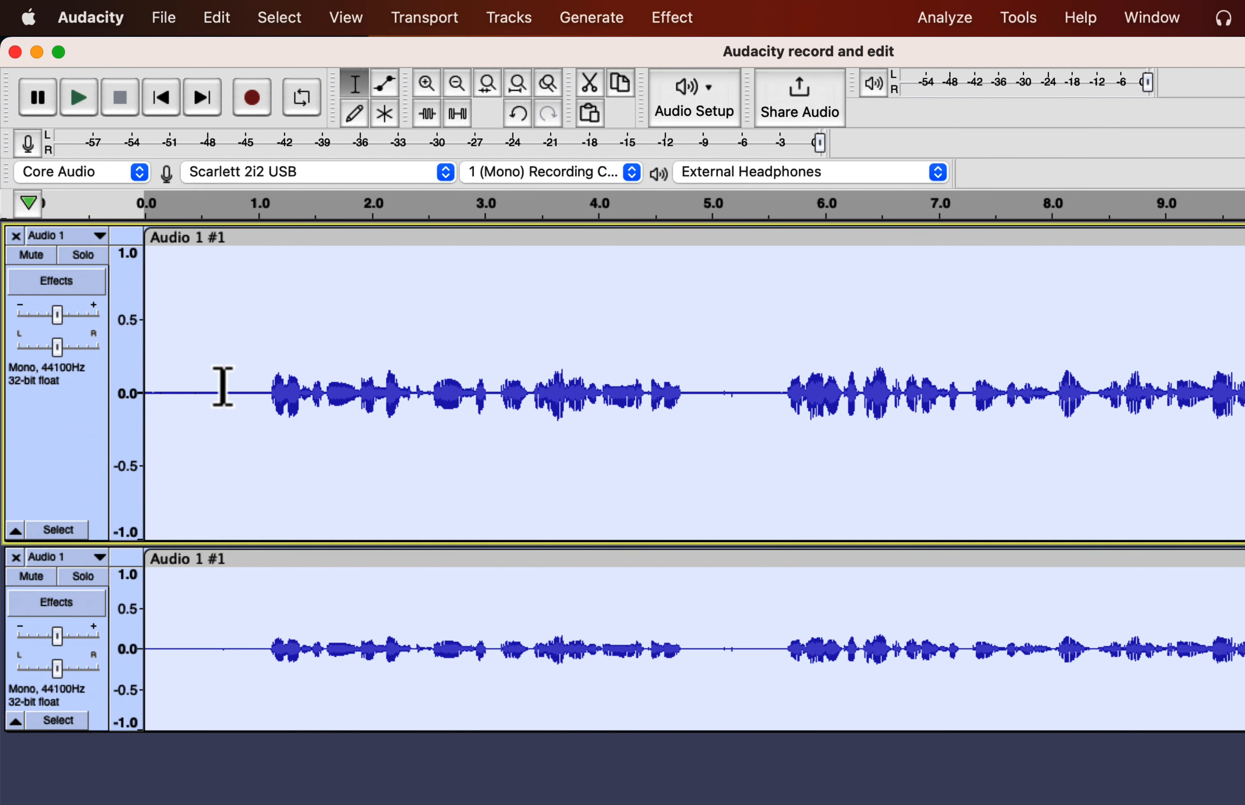
- Solo and mute the original "Audio 1" track to try out both controls, and leave both tracks unmuted
left_click(83, 256)
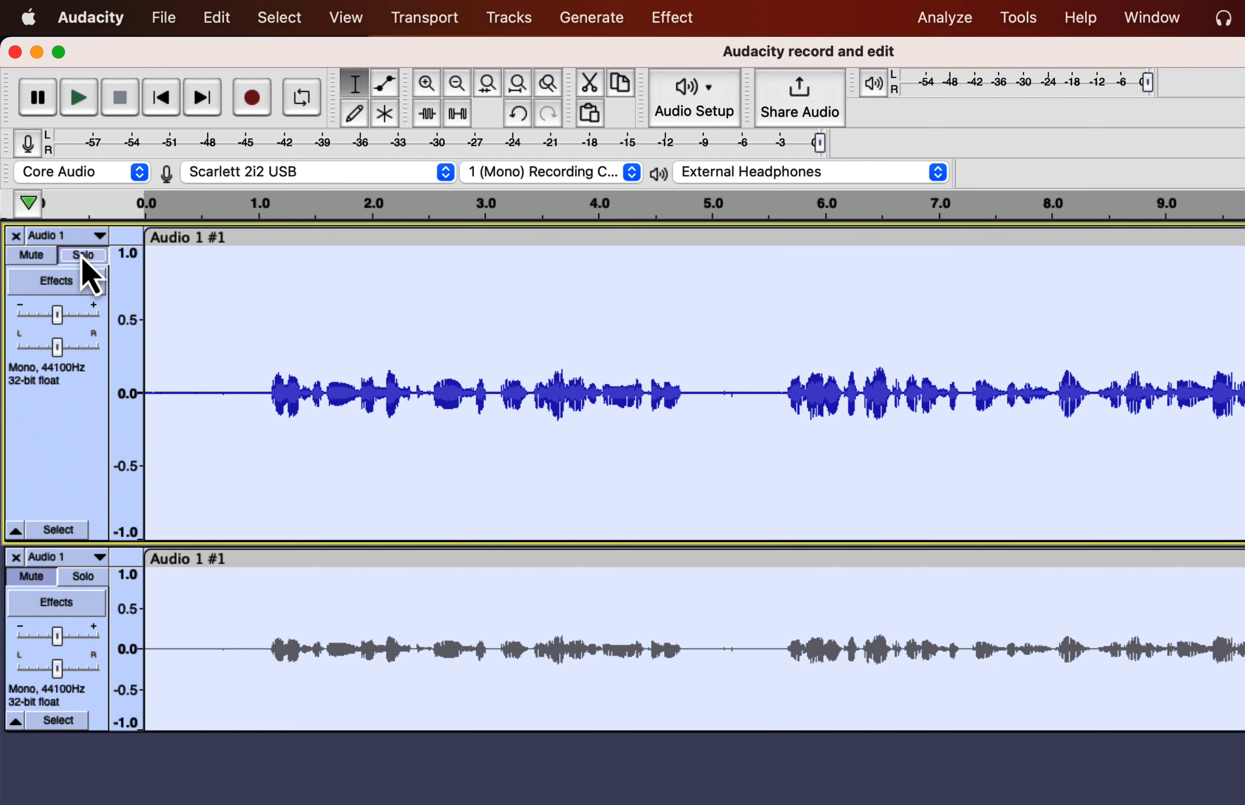
left_click(164, 290)
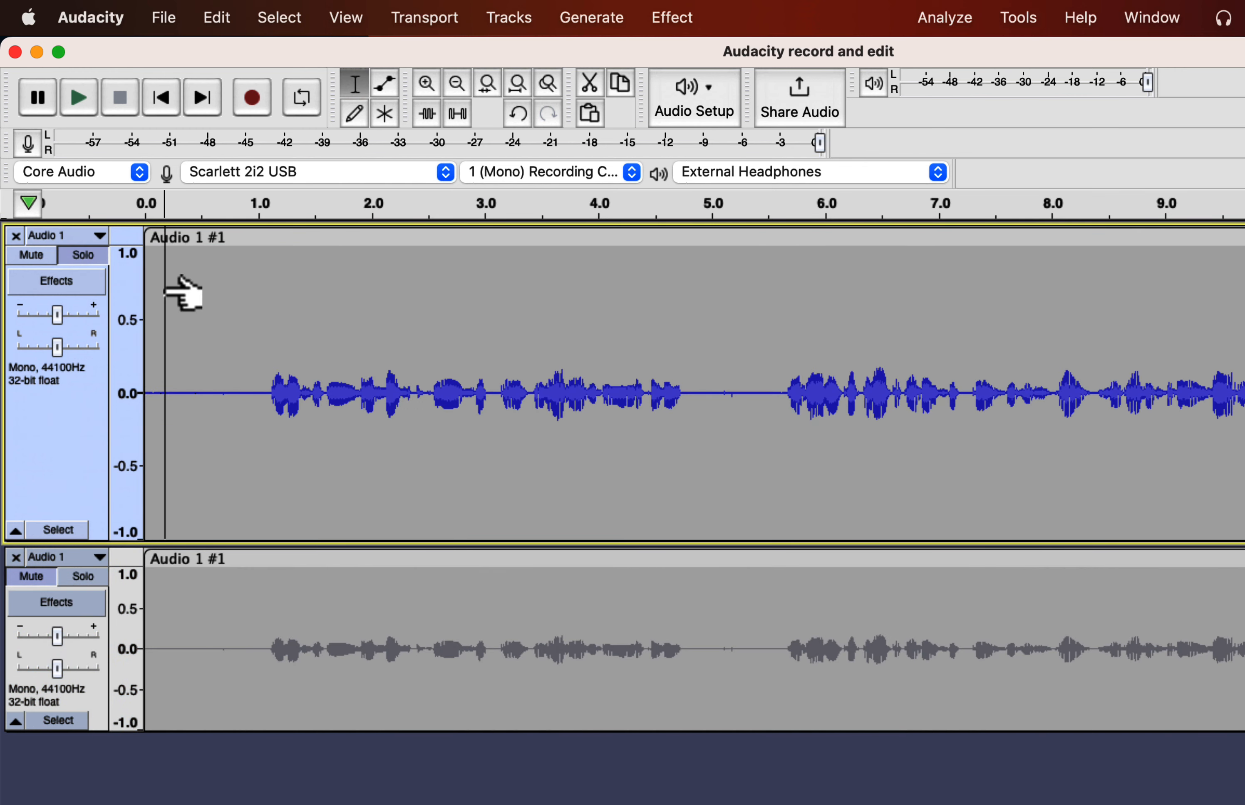
left_click(31, 256)
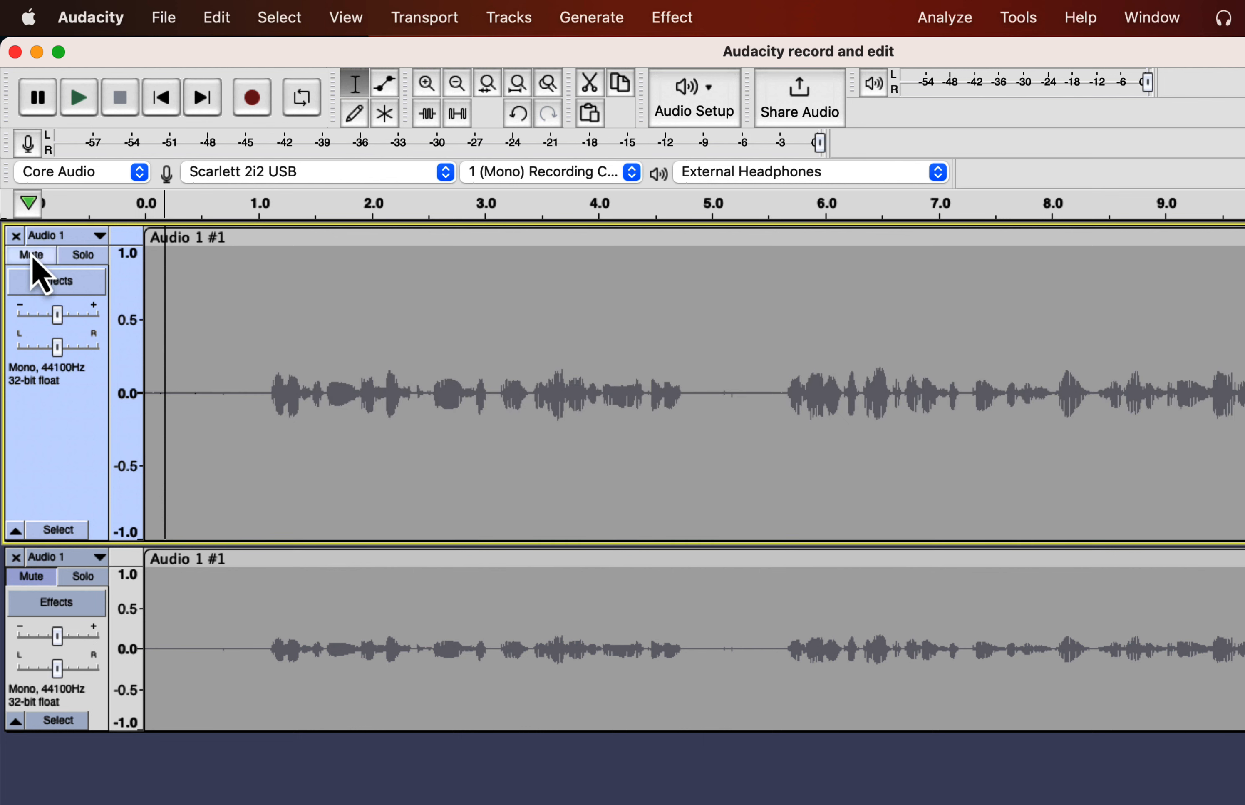
left_click(31, 256)
left_click(31, 577)
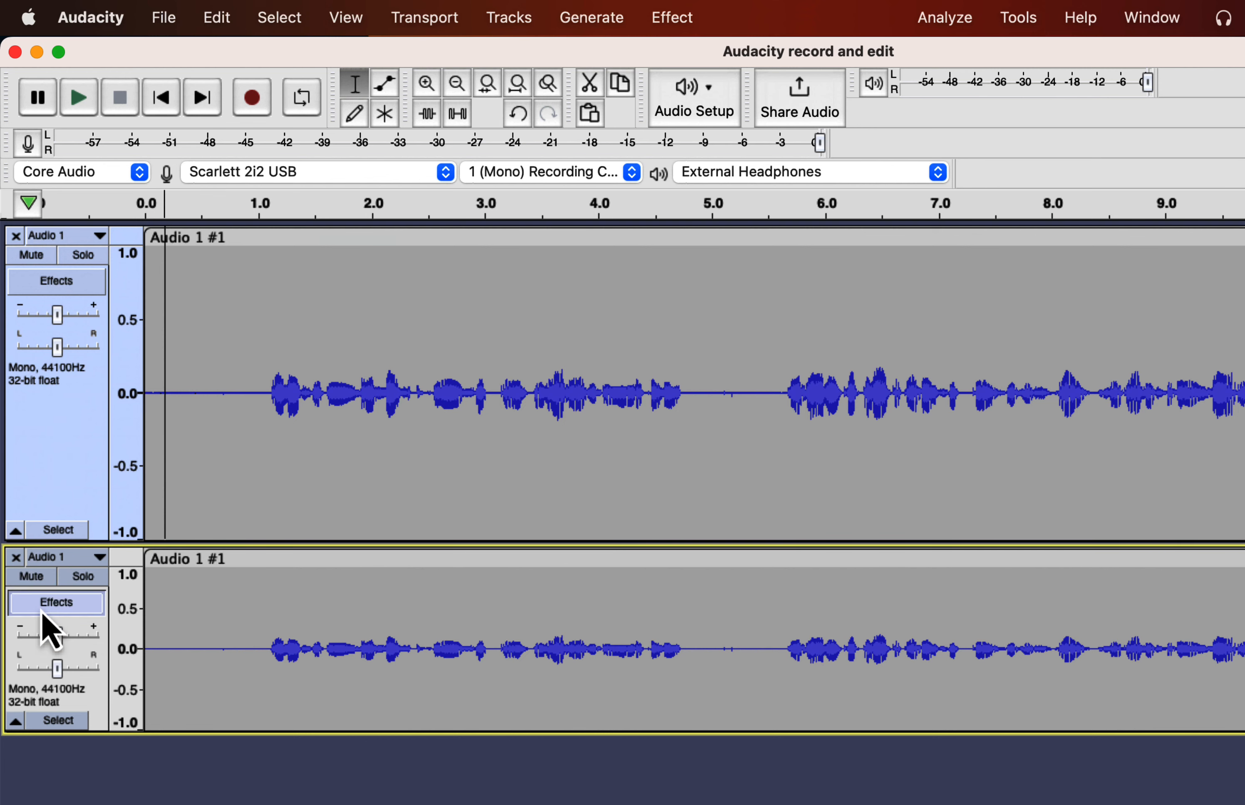
- View the realtime effects of the duplicated track and remove that track from the project
left_click(42, 606)
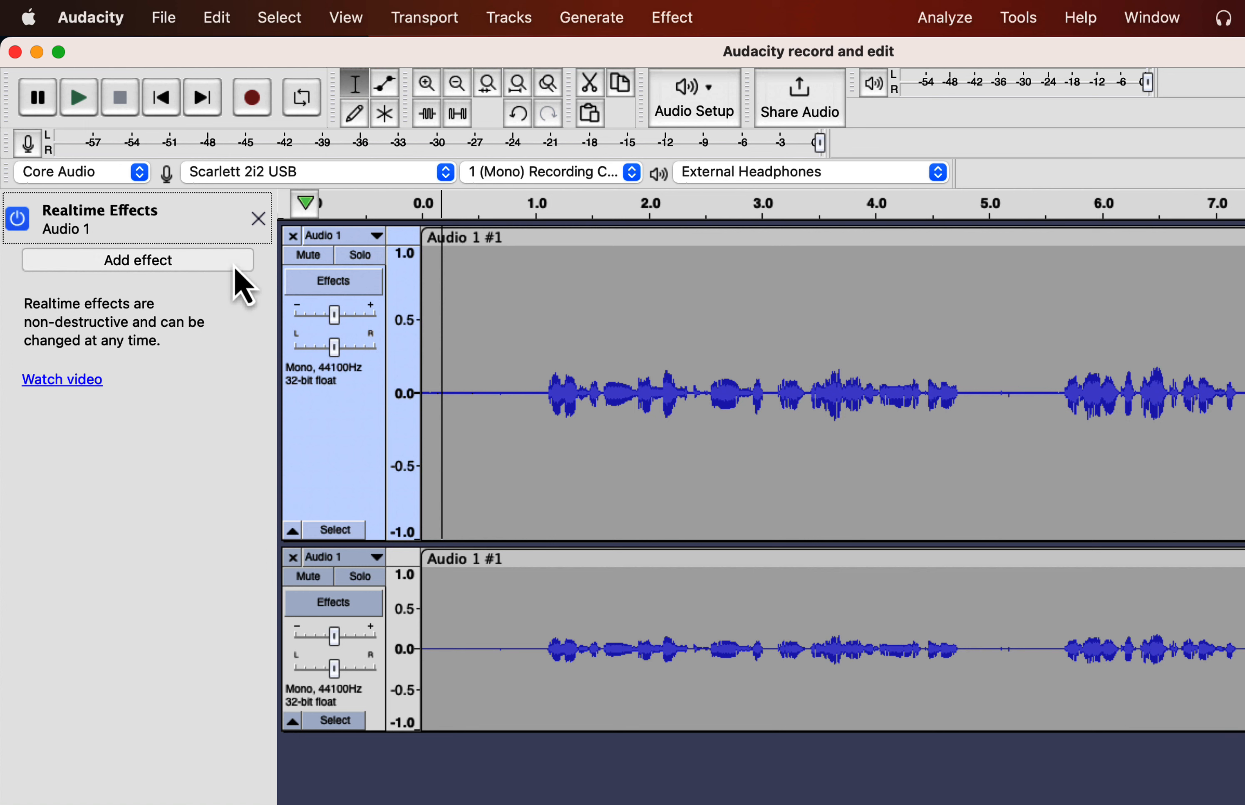
left_click(258, 220)
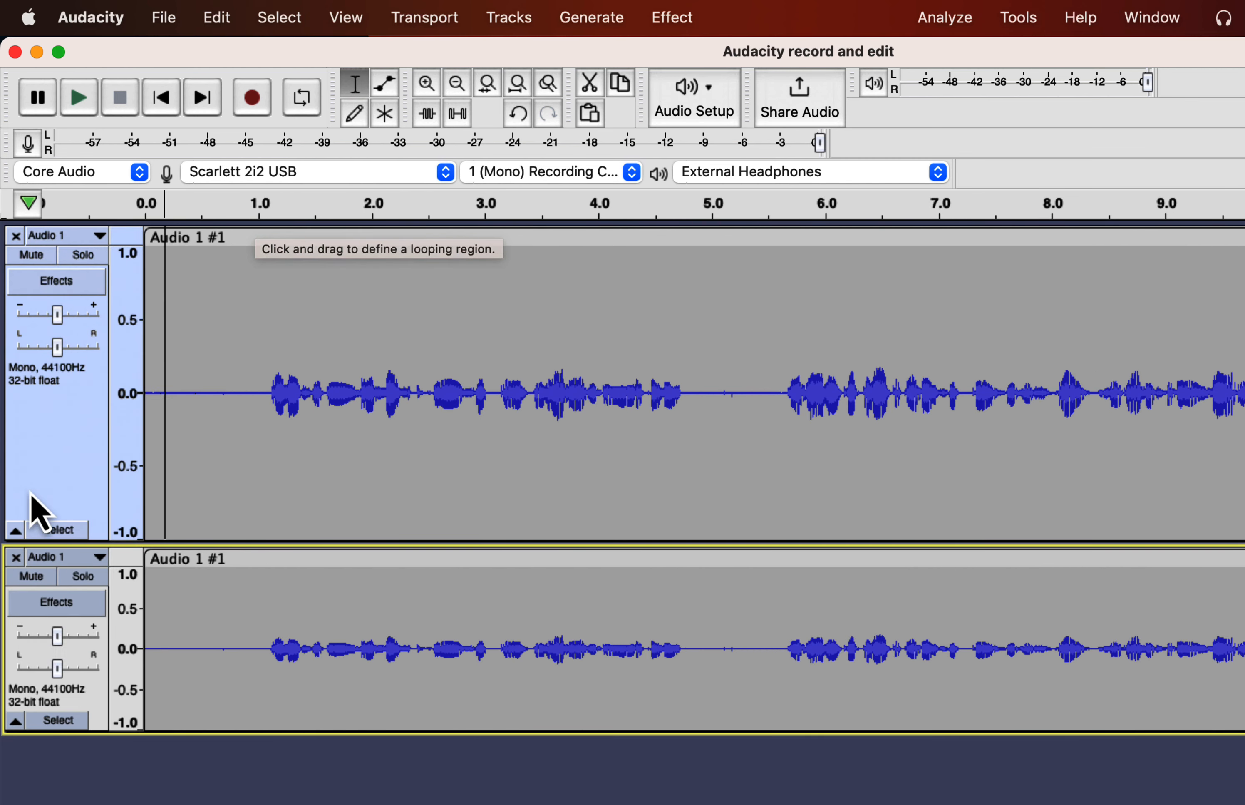
left_click(15, 557)
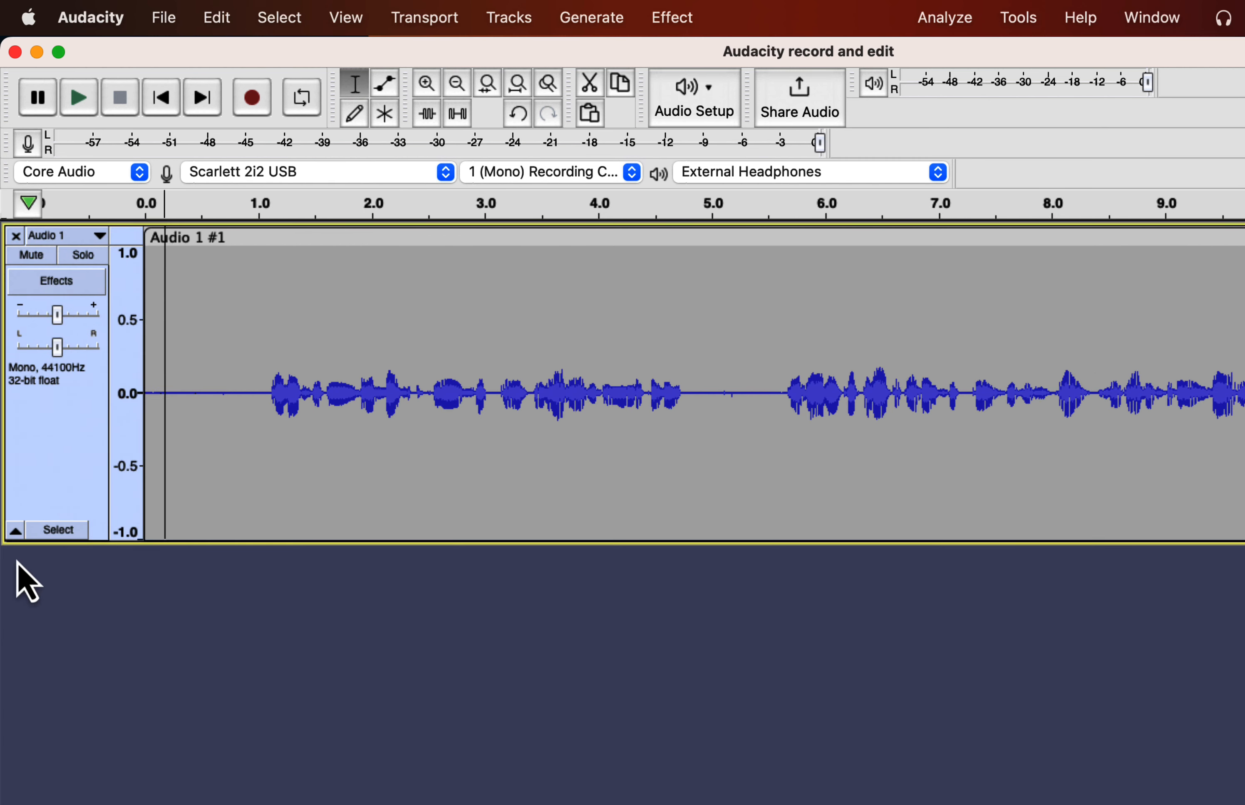
- Display the "Audio 1" track as a spectrogram and return it to the waveform view
right_click(65, 442)
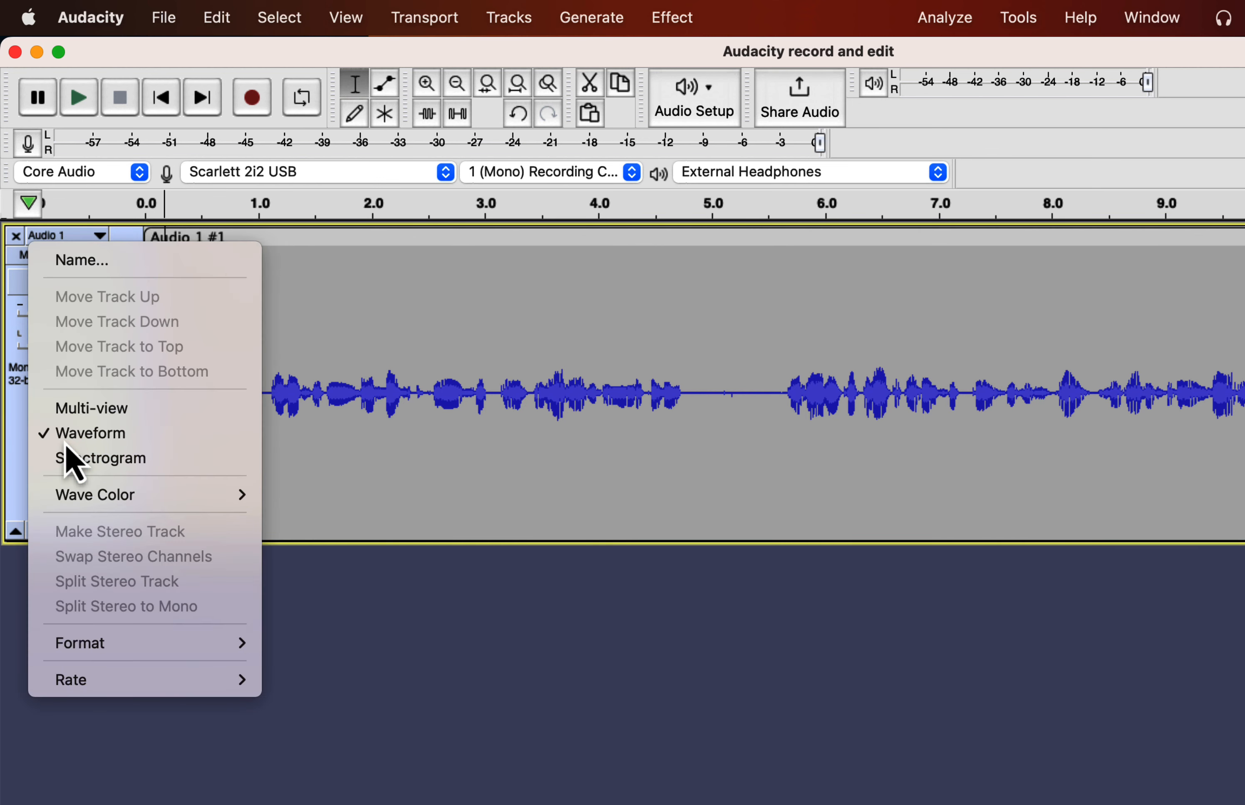
left_click(89, 466)
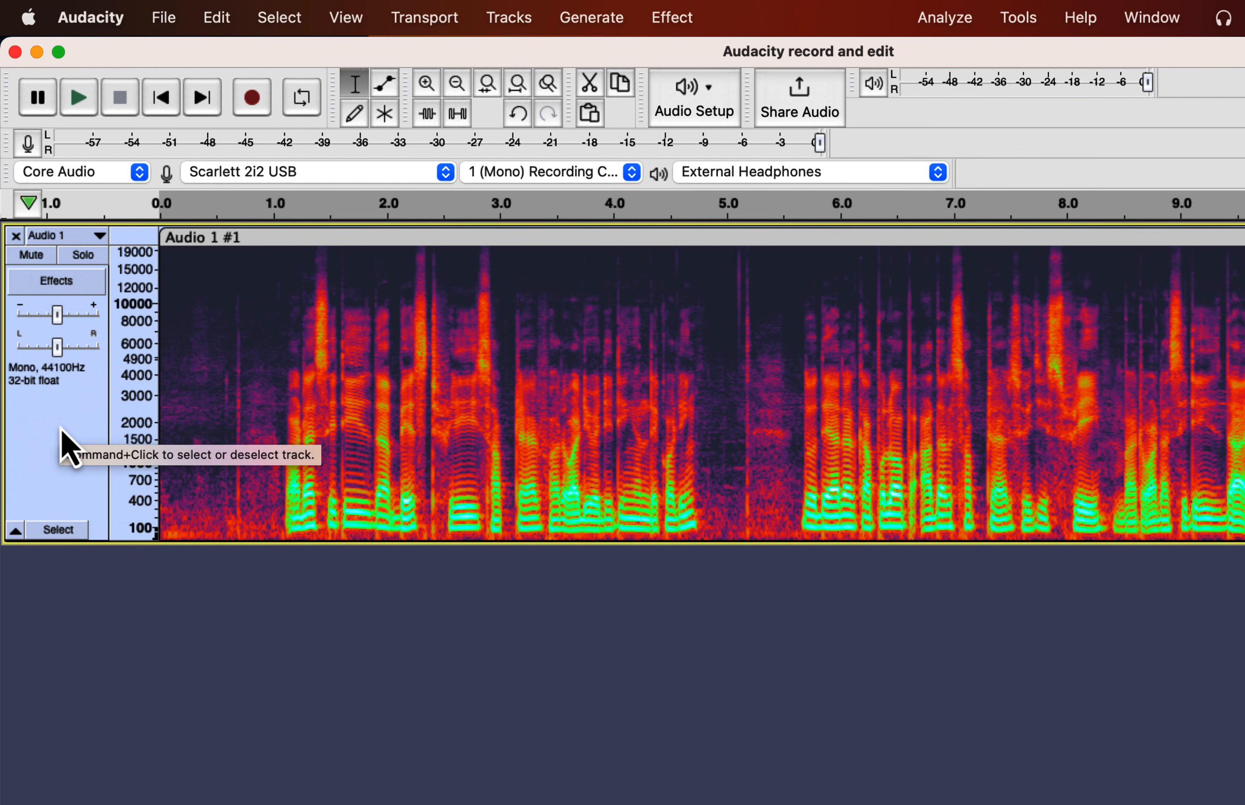
right_click(69, 449)
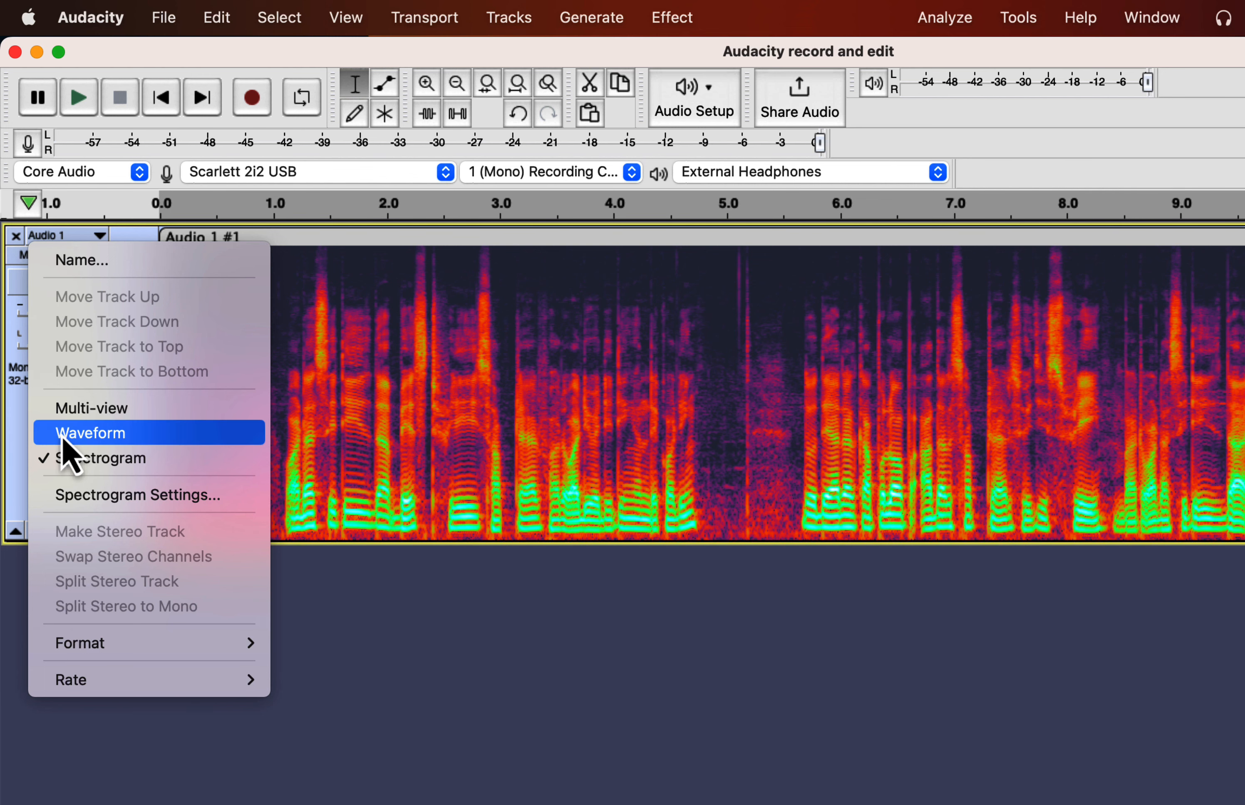
left_click(63, 438)
- Show waveform and spectrogram together on the "Audio 1" track with Multi-view, and switch Multi-view off again
right_click(61, 434)
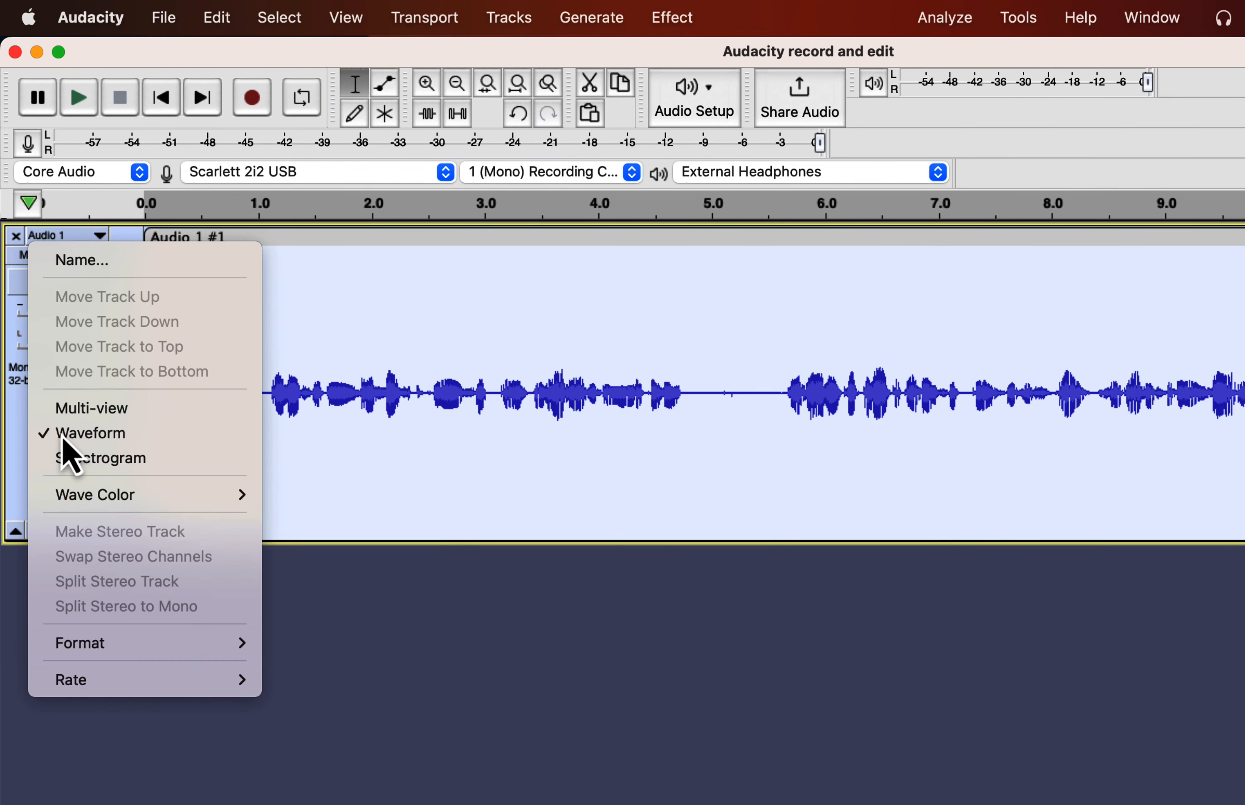
left_click(90, 415)
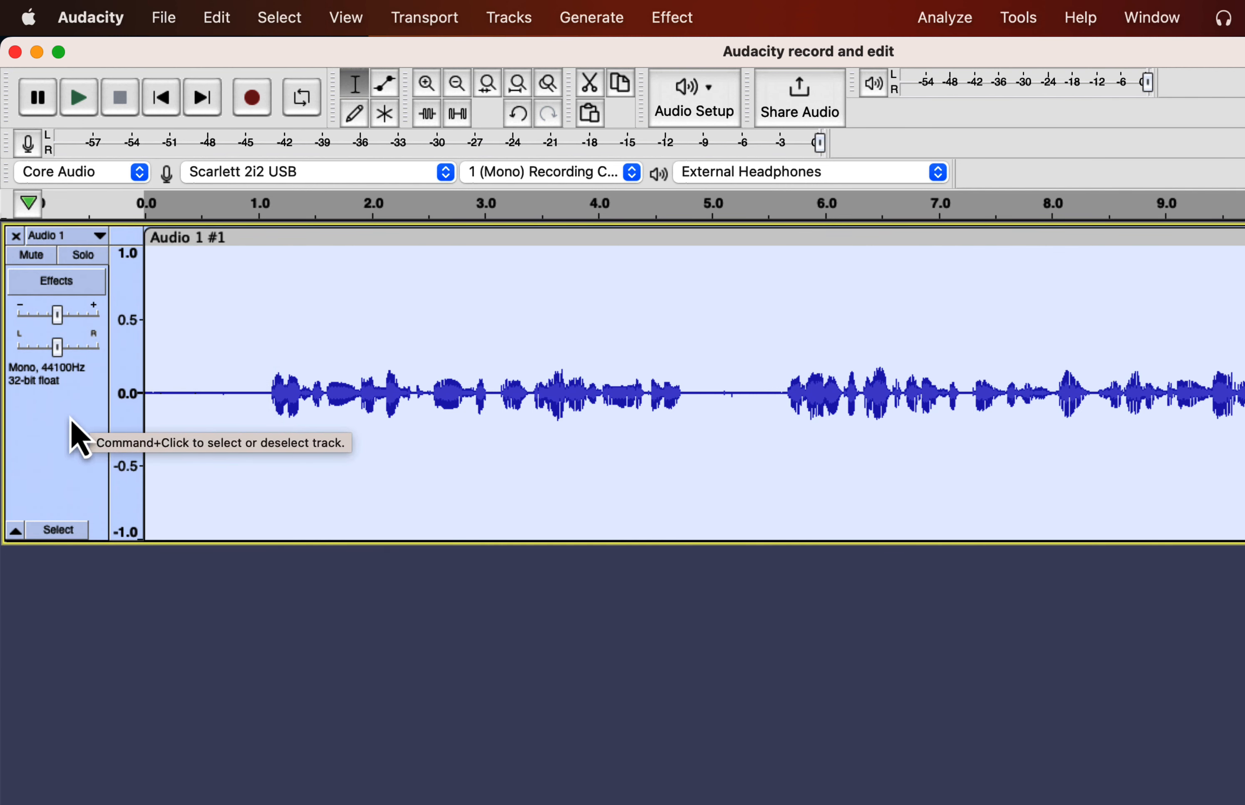
right_click(63, 436)
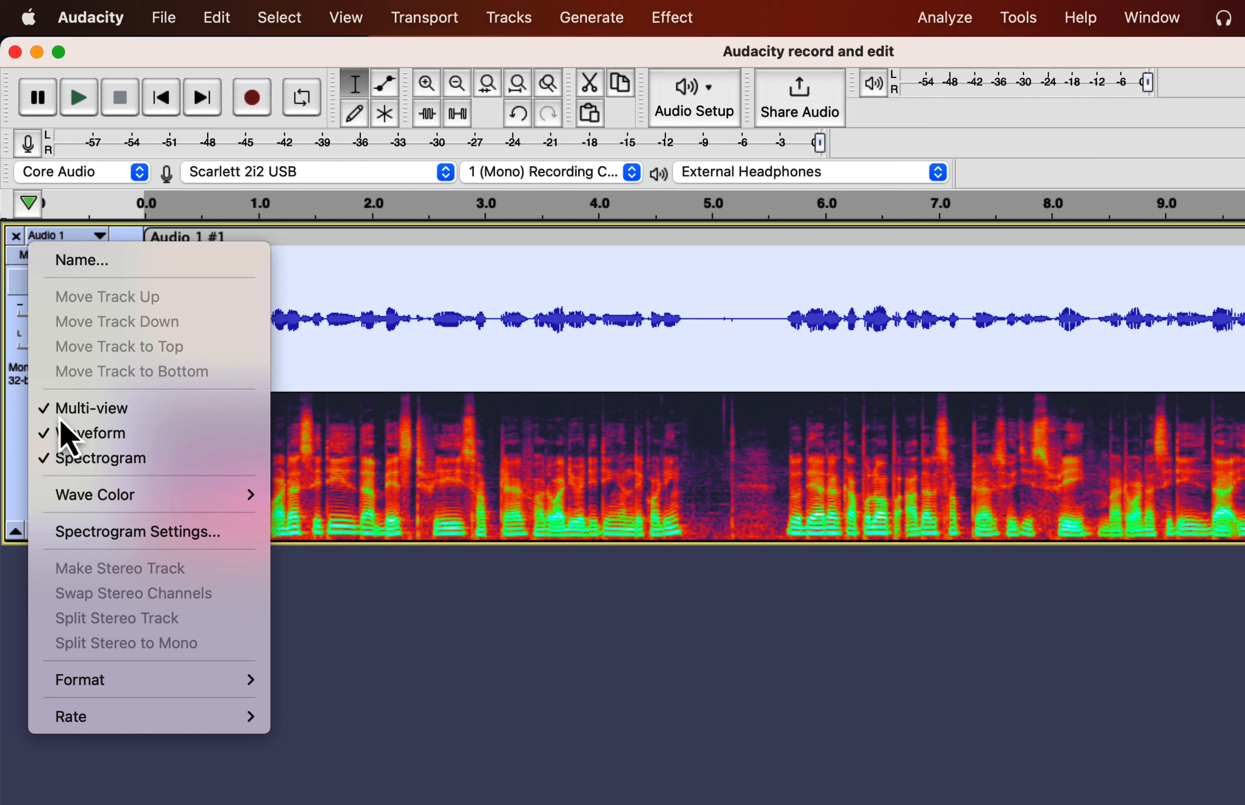
left_click(53, 413)
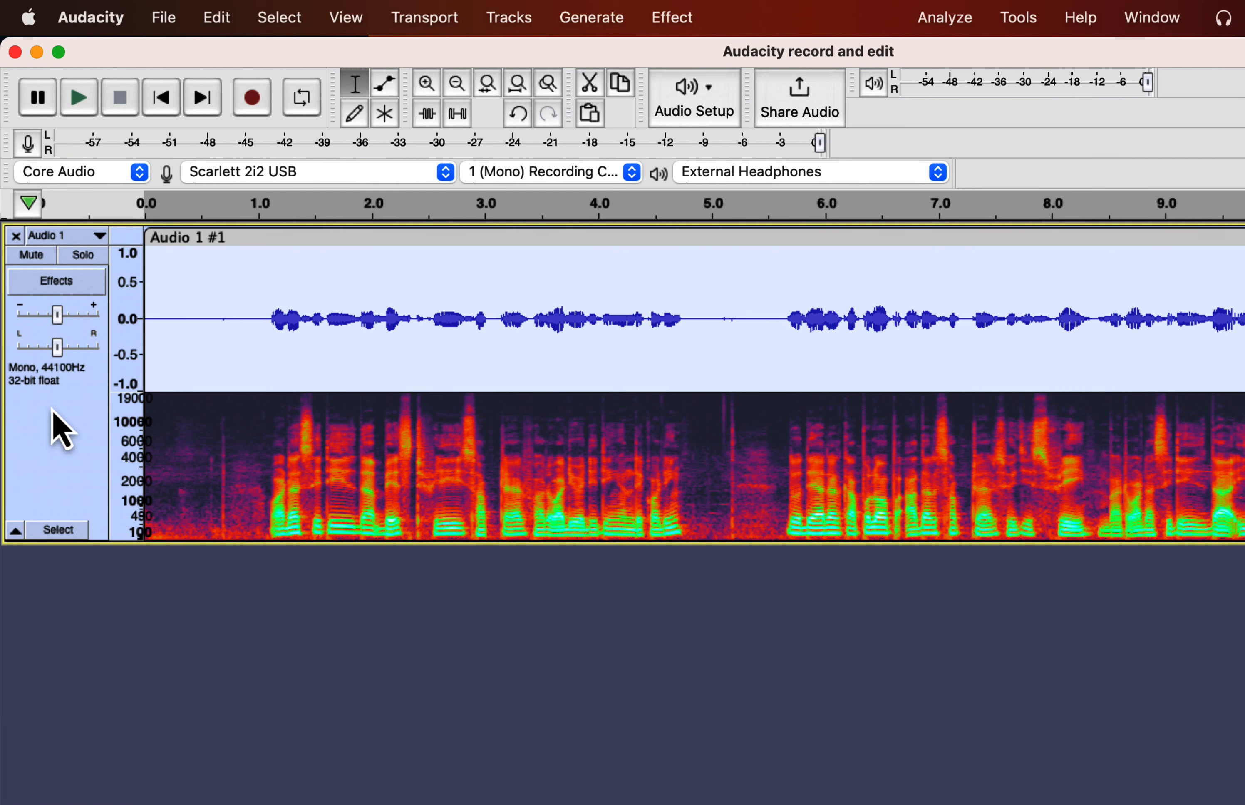
- Set the wave color of the "Audio 1" track to Instrument 2 and deselect the audio
right_click(60, 429)
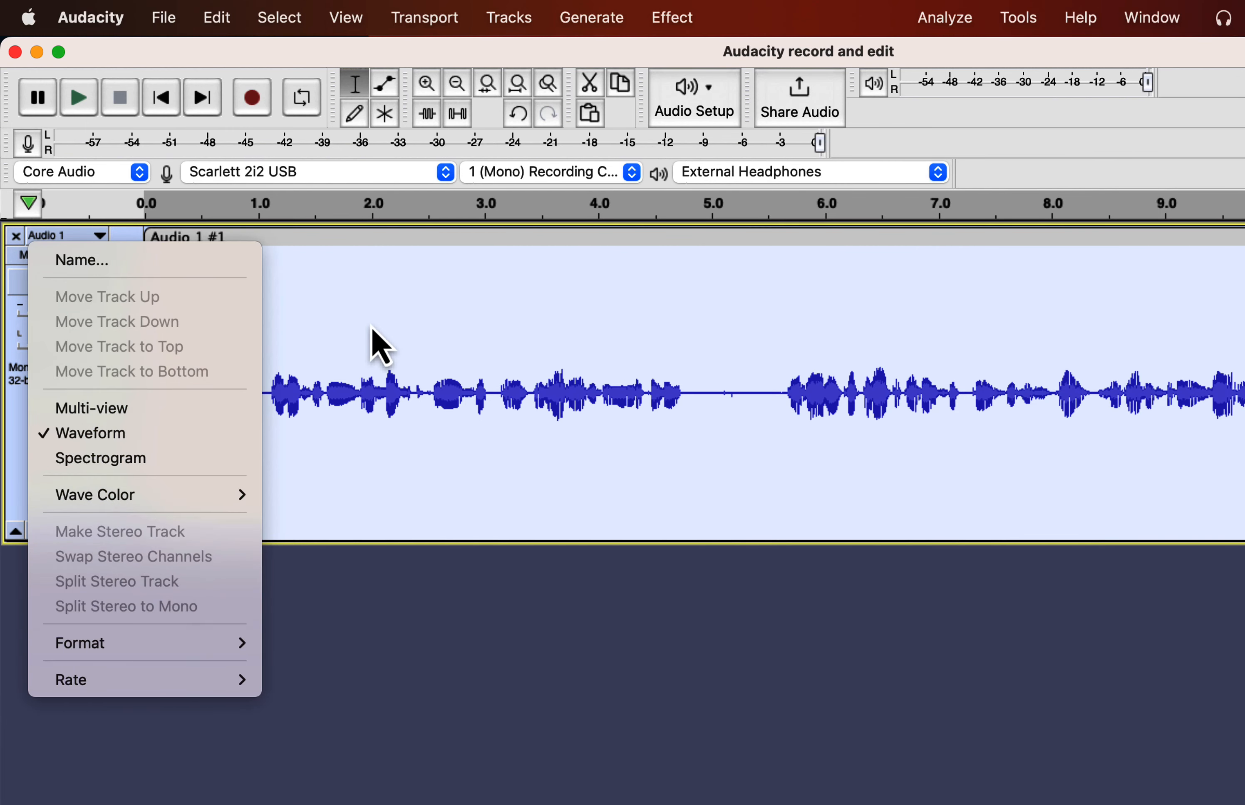
mouse_move(232, 501)
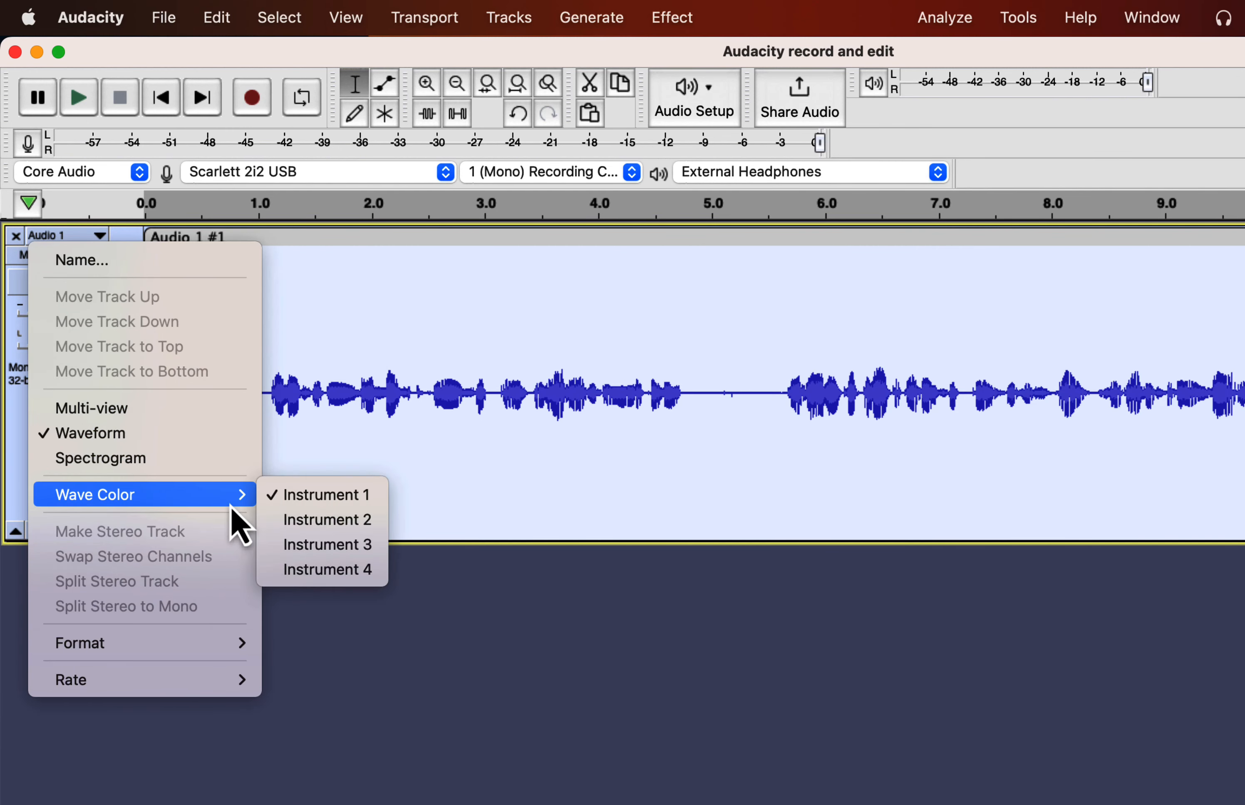
left_click(314, 526)
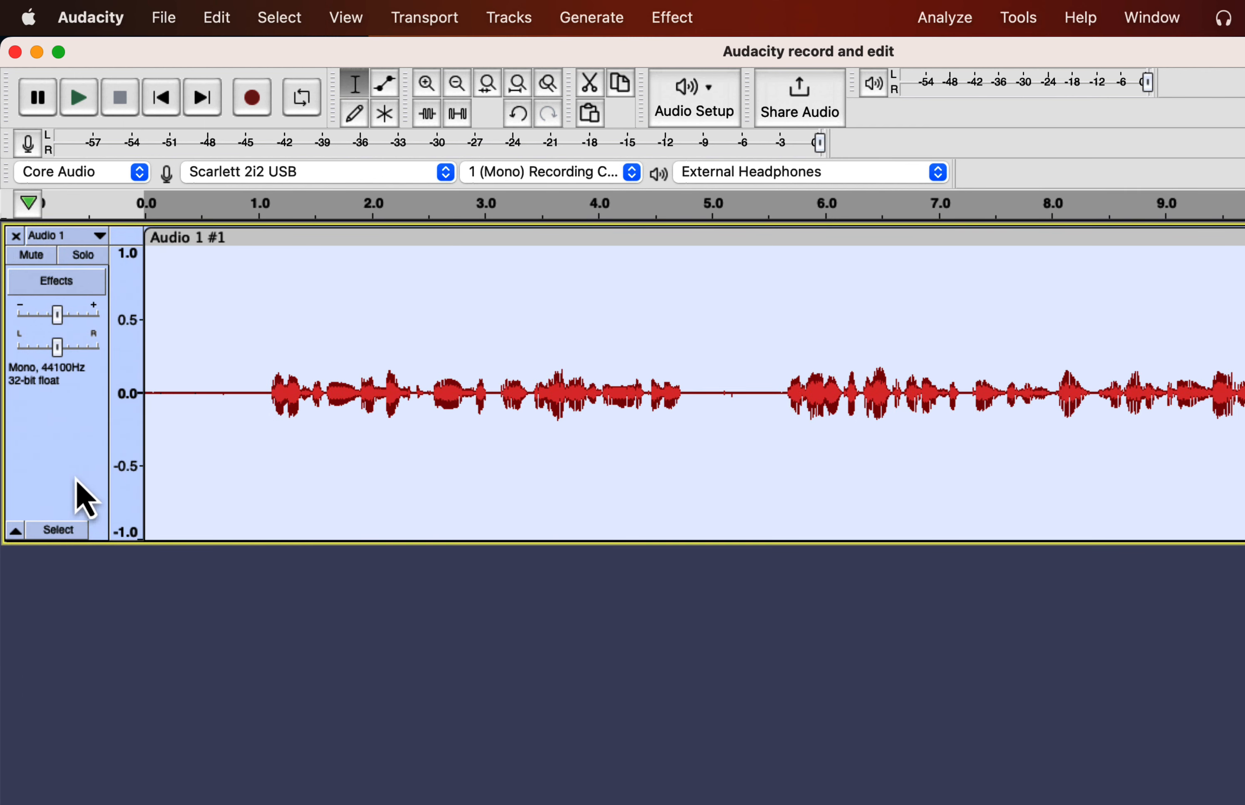
left_click(190, 460)
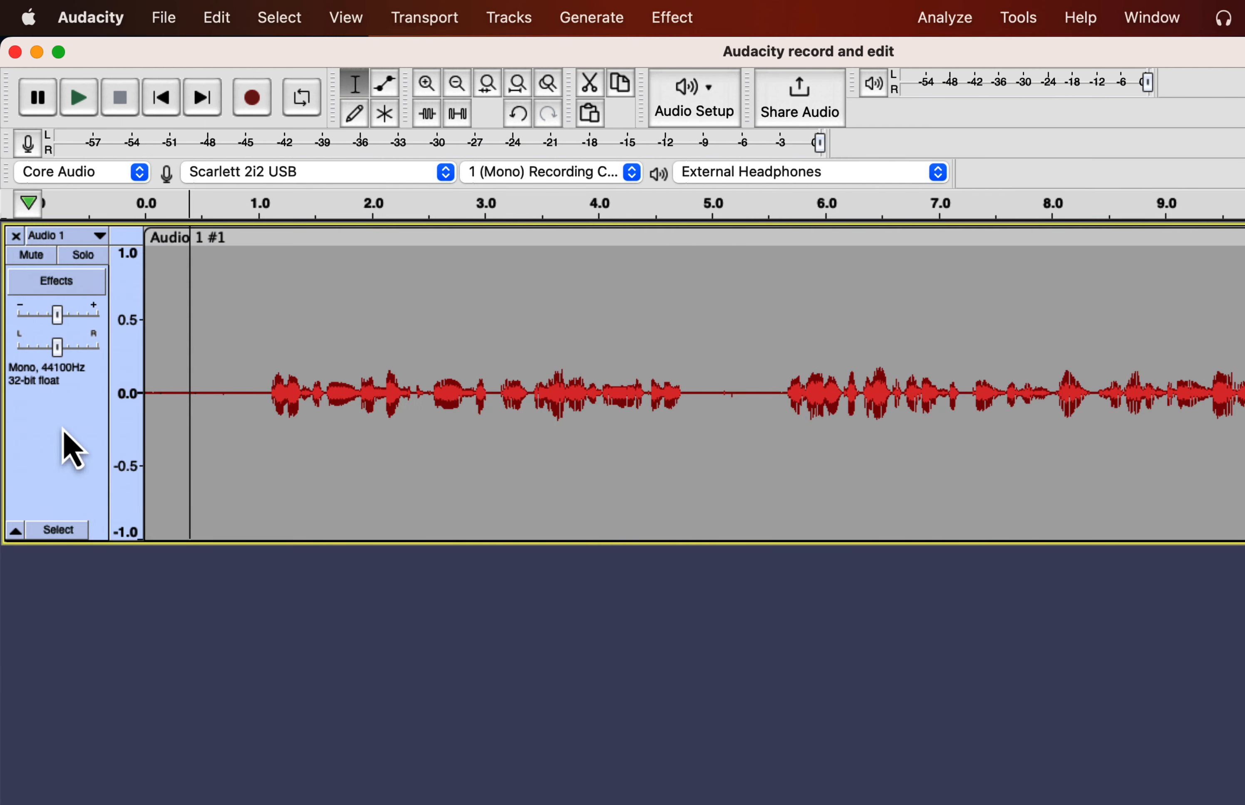
- Try the Instrument 3 wave color on the "Audio 1" track and set it back to Instrument 1
right_click(72, 448)
mouse_move(102, 504)
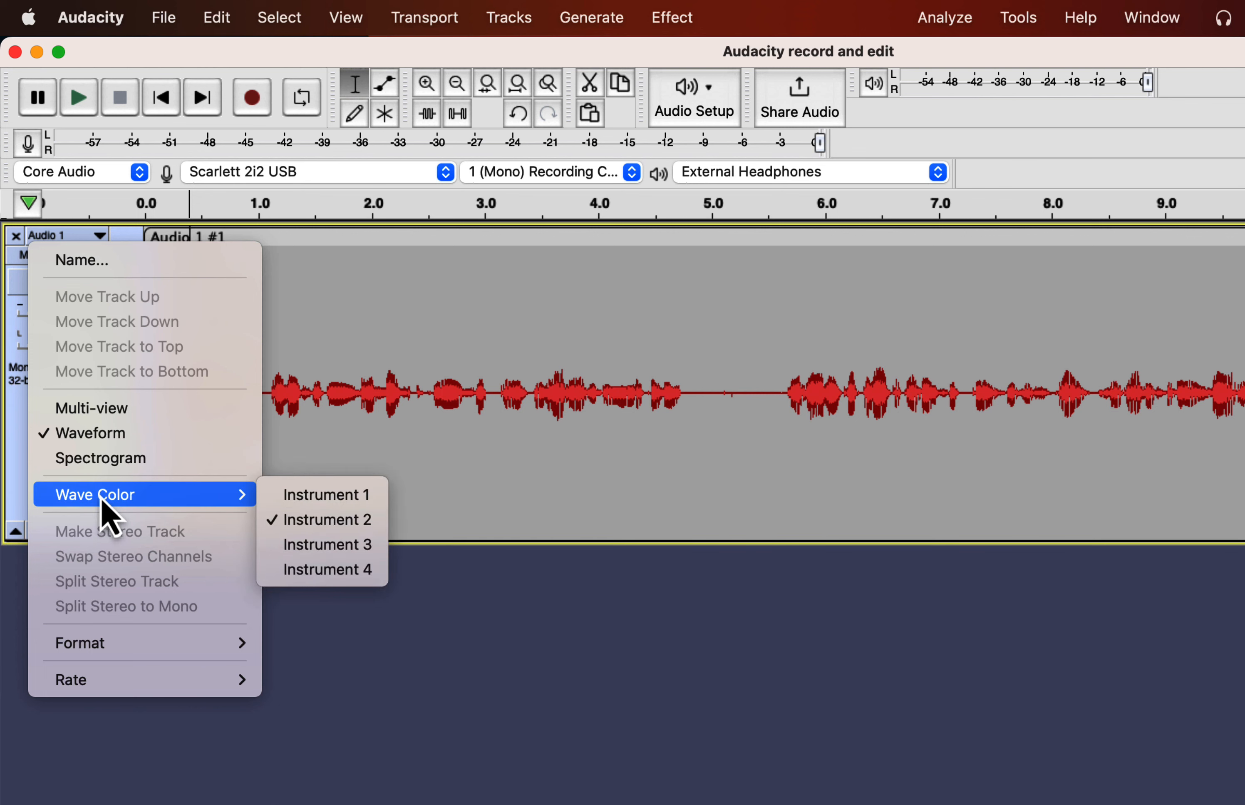
left_click(295, 546)
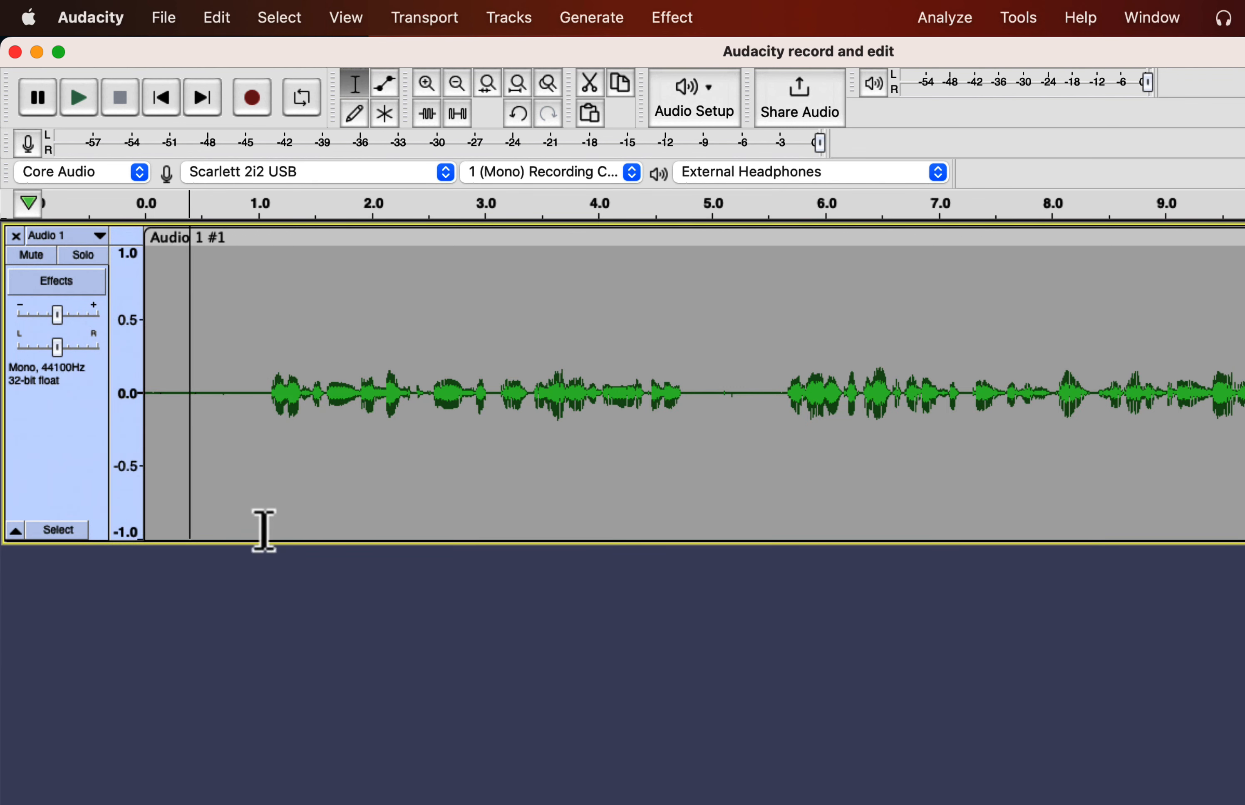
right_click(75, 445)
mouse_move(225, 497)
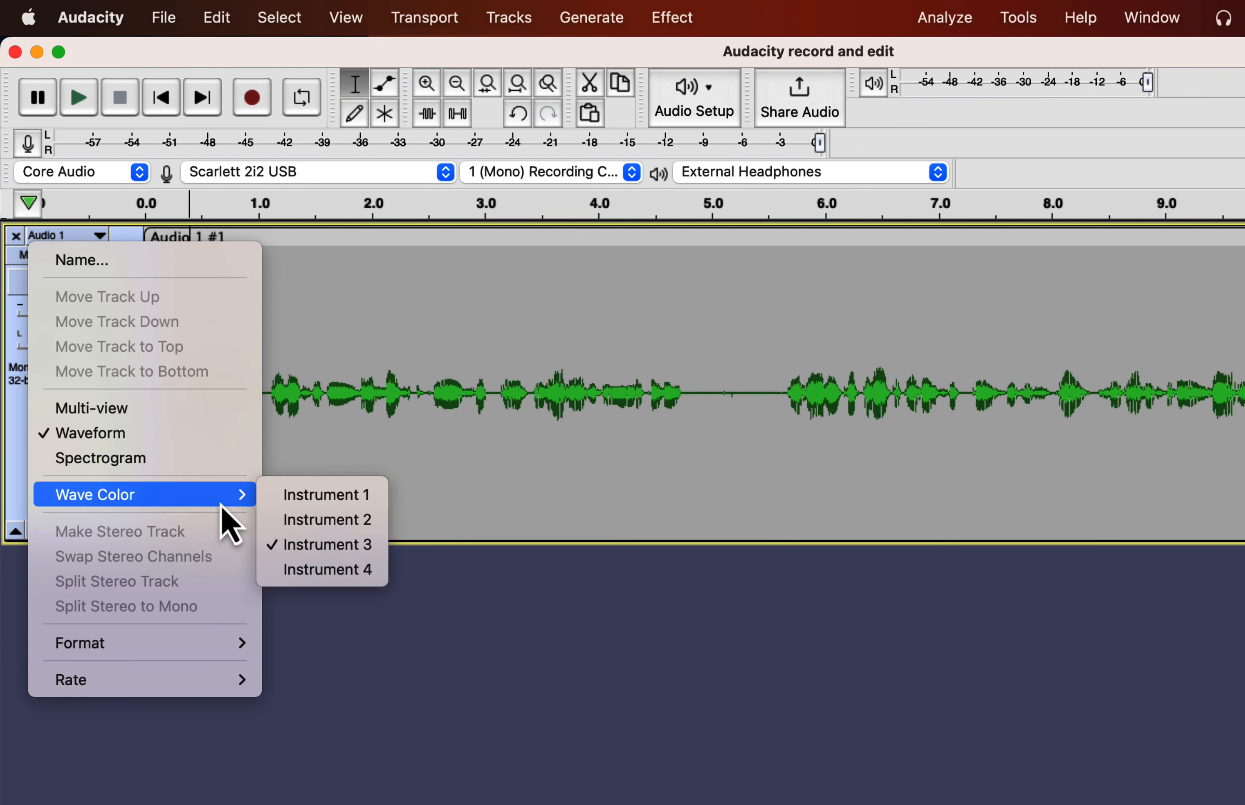
left_click(327, 495)
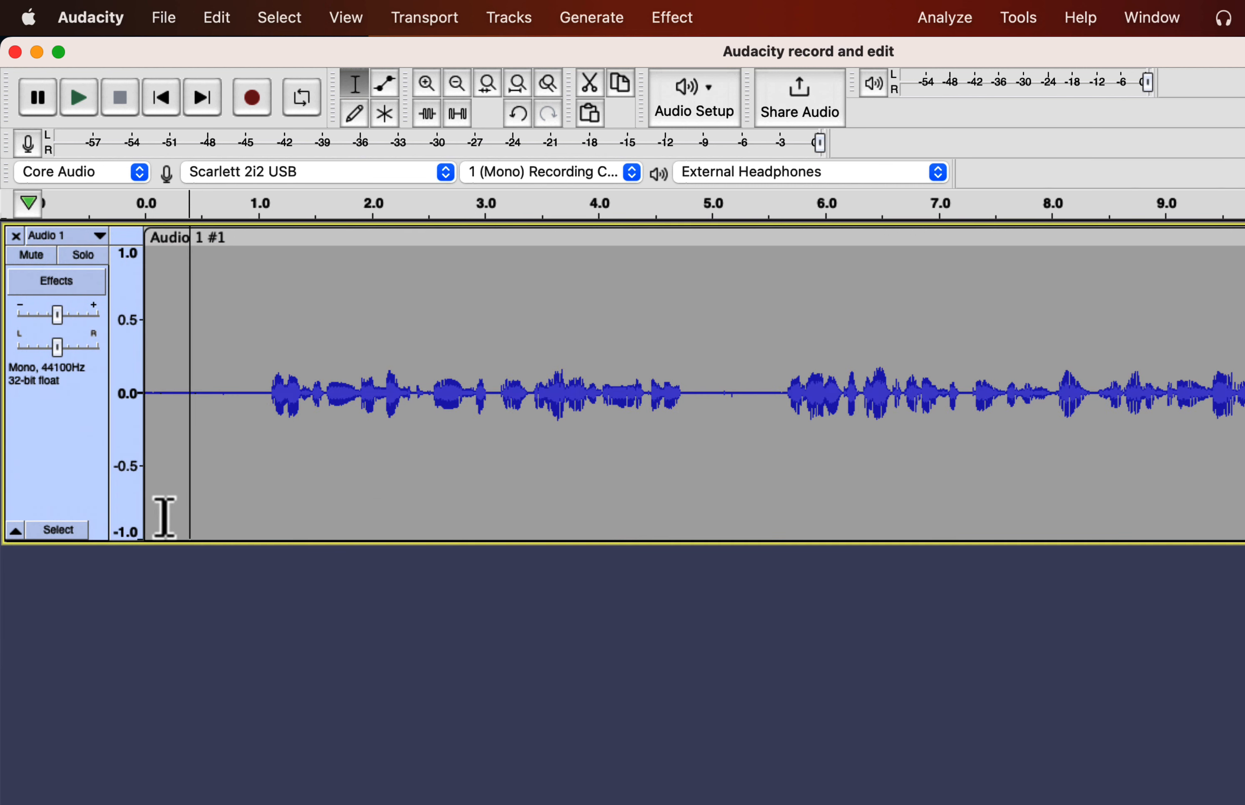
- Select and deselect the whole "Audio 1" track, and collapse and expand it again
left_click(65, 539)
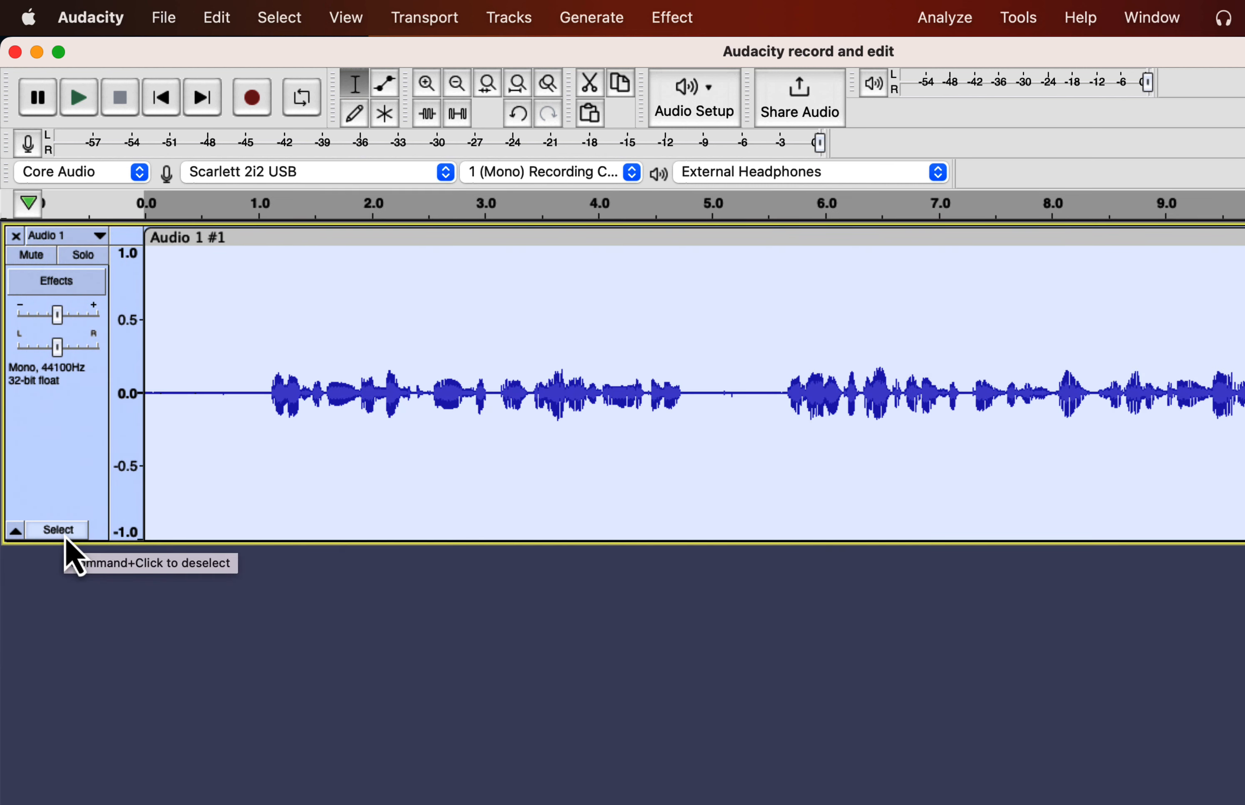
left_click(74, 531, "super")
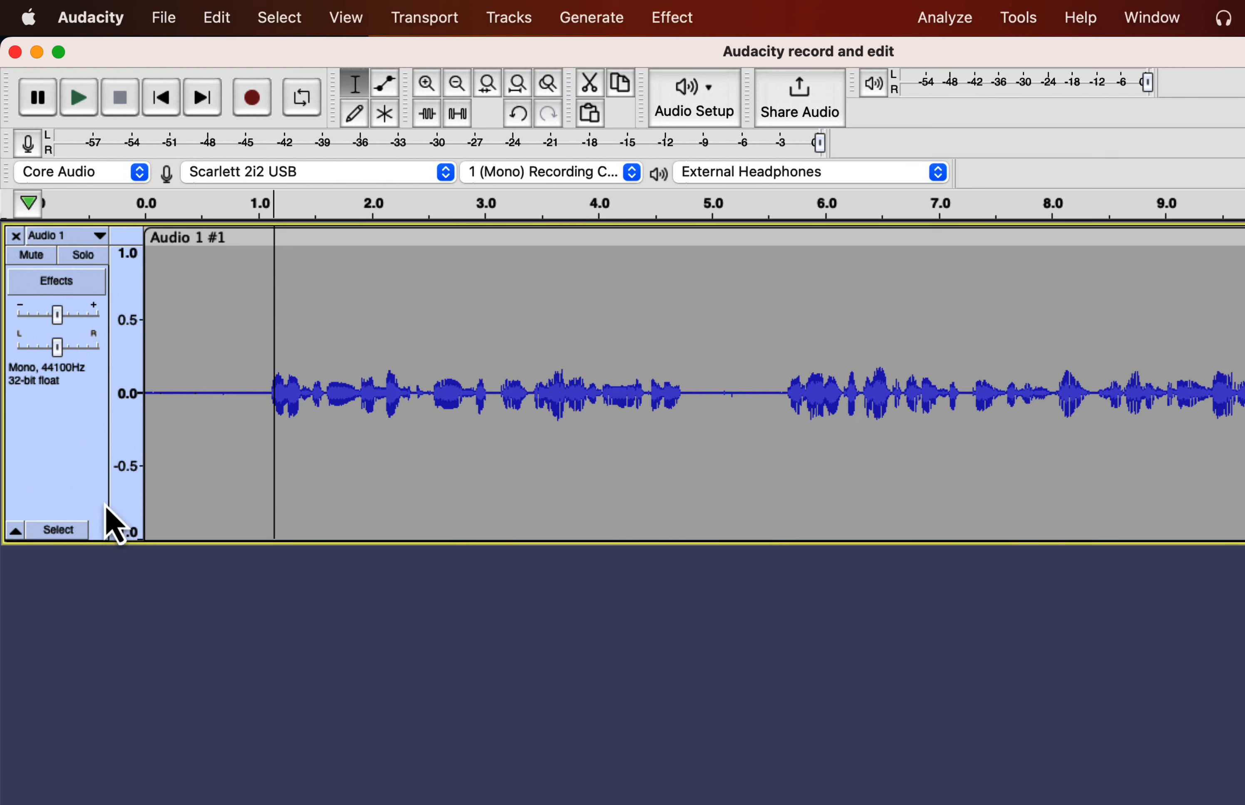
left_click(70, 534)
left_click(254, 478)
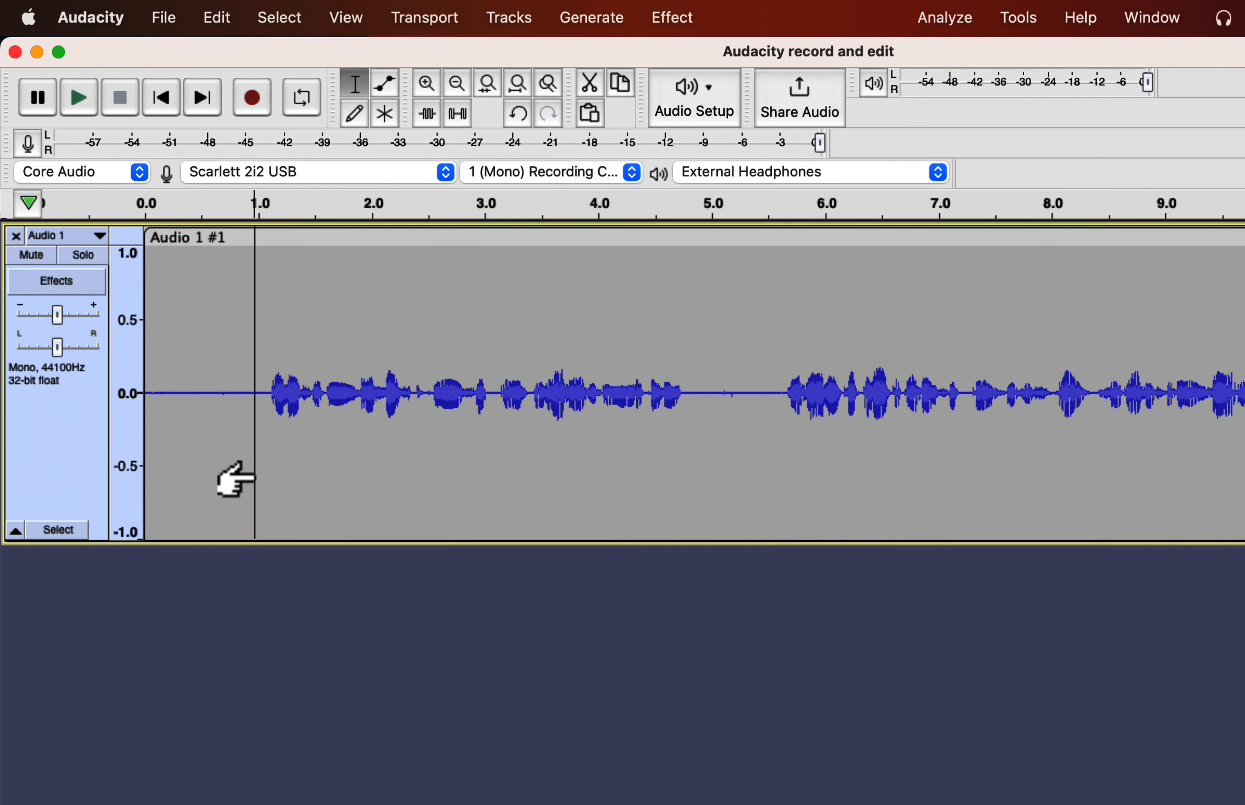
left_click(16, 531)
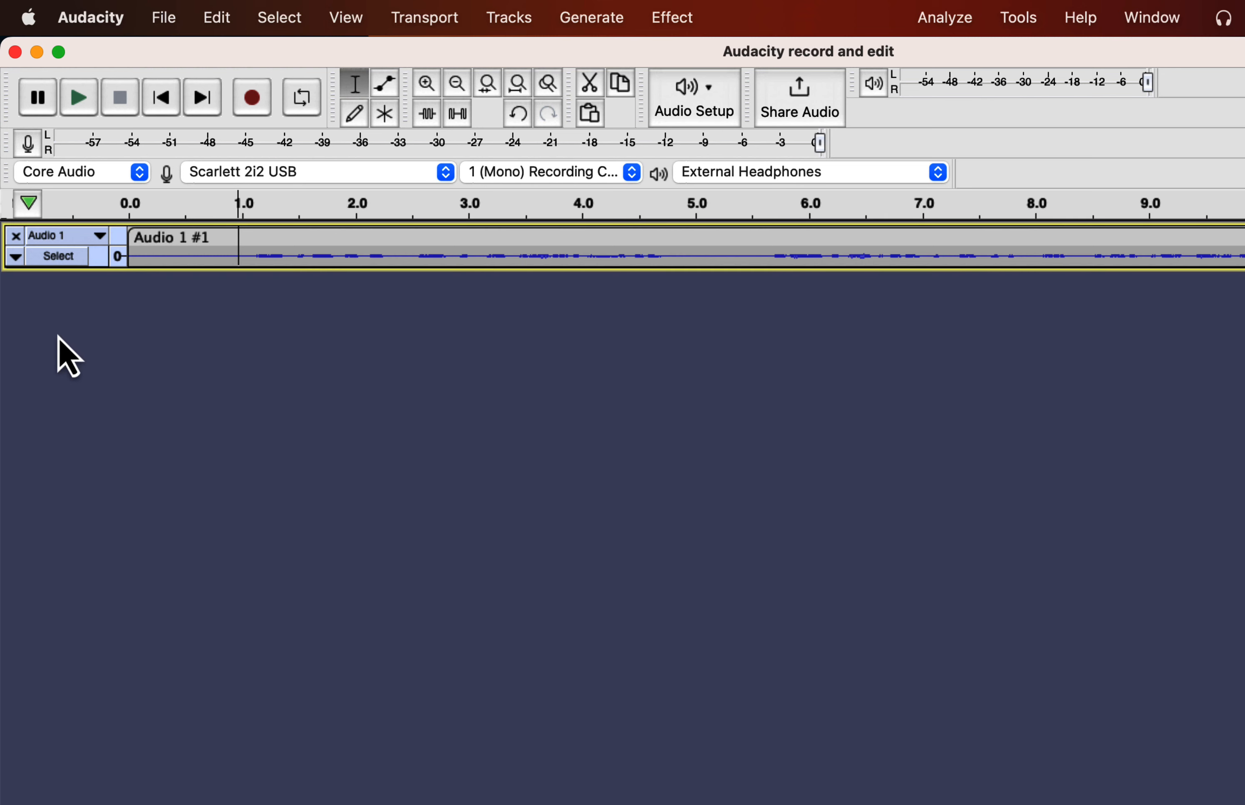
left_click(17, 258)
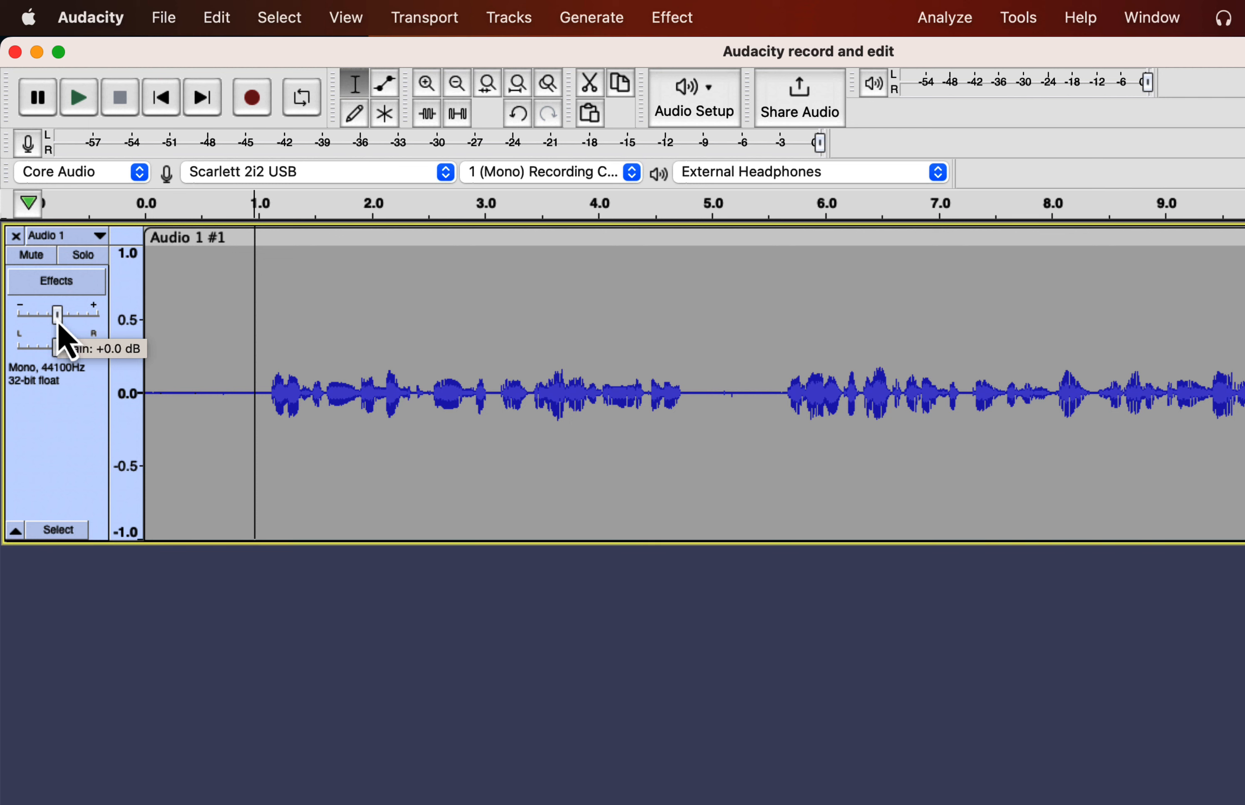
- Play the "Audio 1" track while varying its gain and pan, returning the gain to +0.0 dB and the pan to Center
key("space")
mouse_move(58, 319)
left_mouse_down()
mouse_move(94, 317)
mouse_move(56, 325)
left_mouse_up()
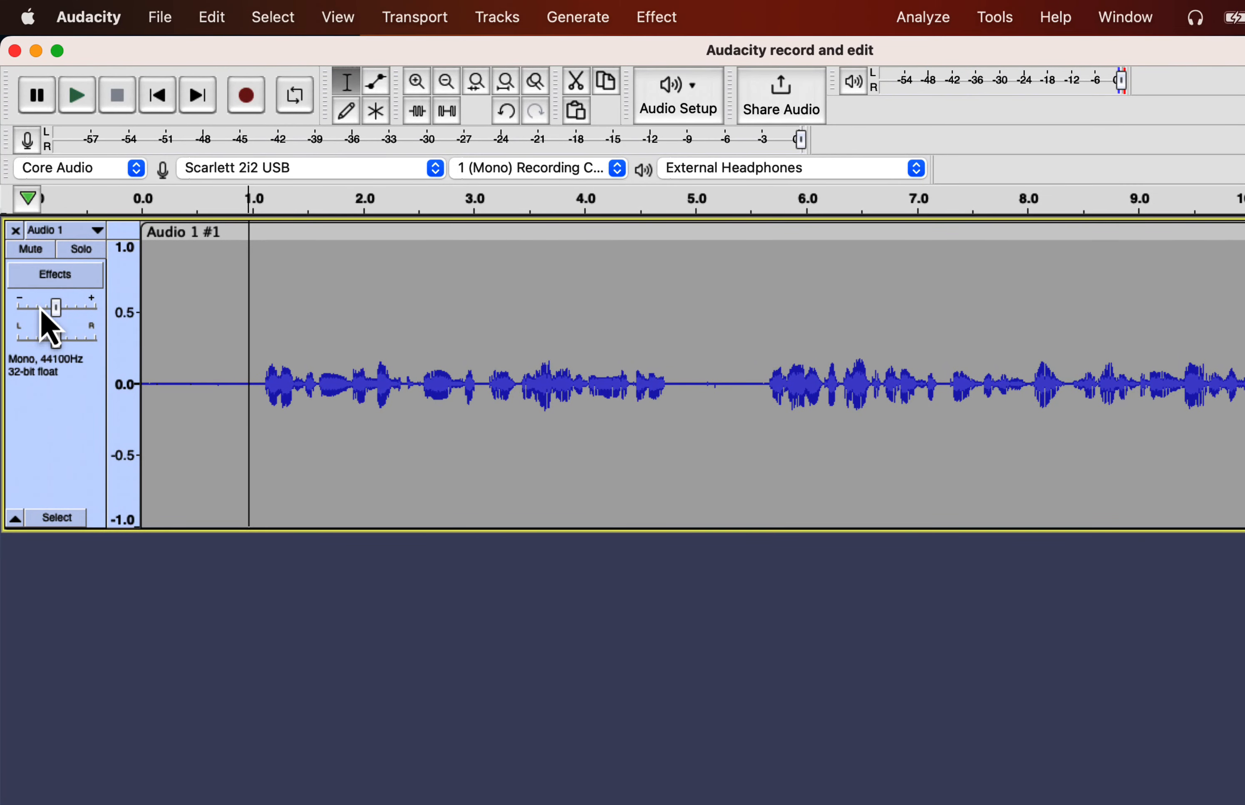
mouse_move(55, 342)
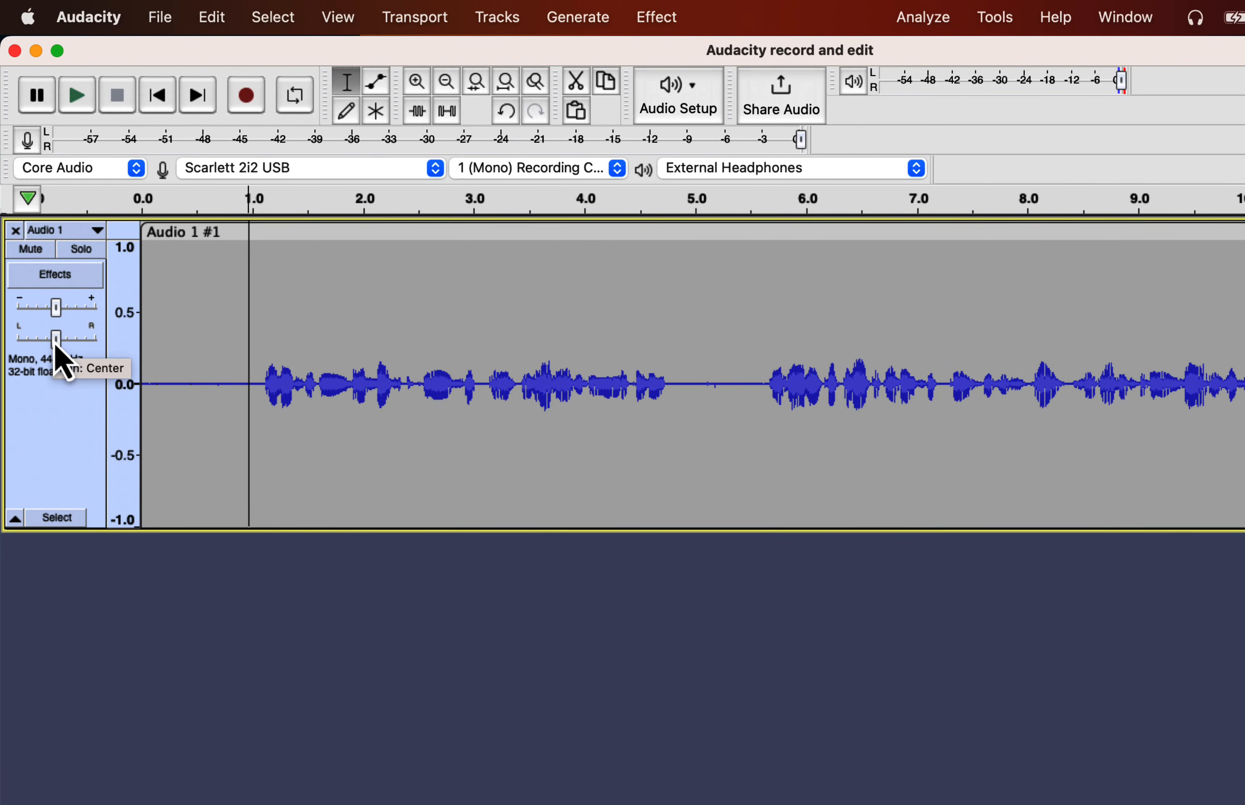
key("space")
mouse_move(55, 346)
left_mouse_down()
mouse_move(98, 342)
mouse_move(13, 349)
mouse_move(56, 344)
left_mouse_up()
key("space")
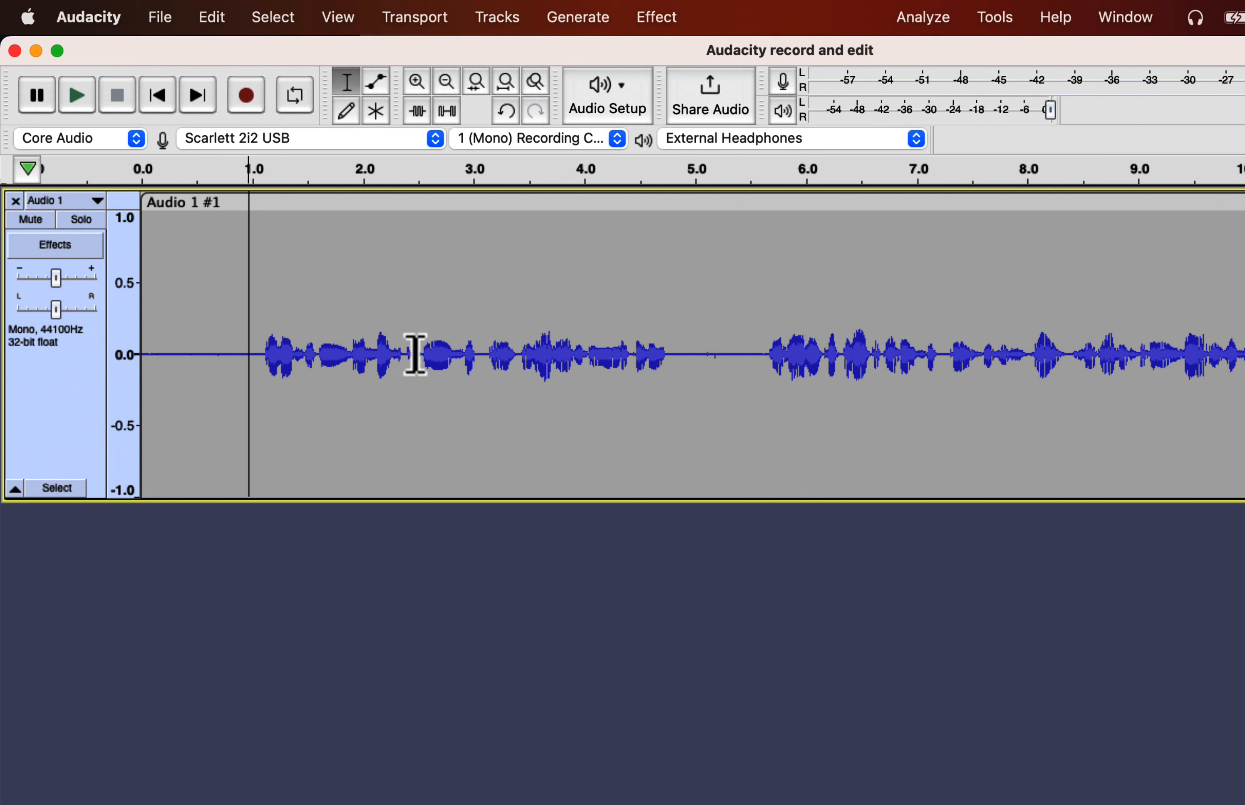
- Select the audio from about 1.1 to 2.5 seconds, play it as a loop, and turn looping off before stopping playback
left_click_drag(416, 352, 261, 343)
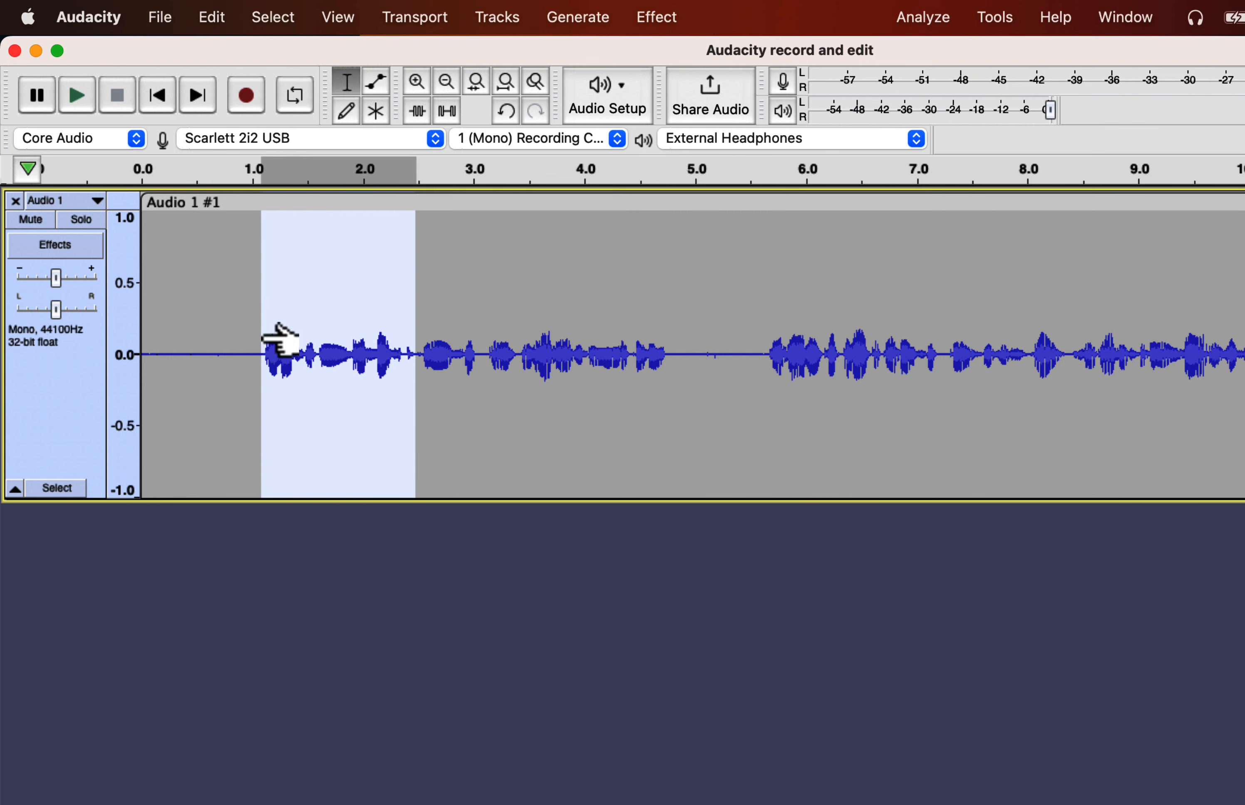
left_click(303, 104)
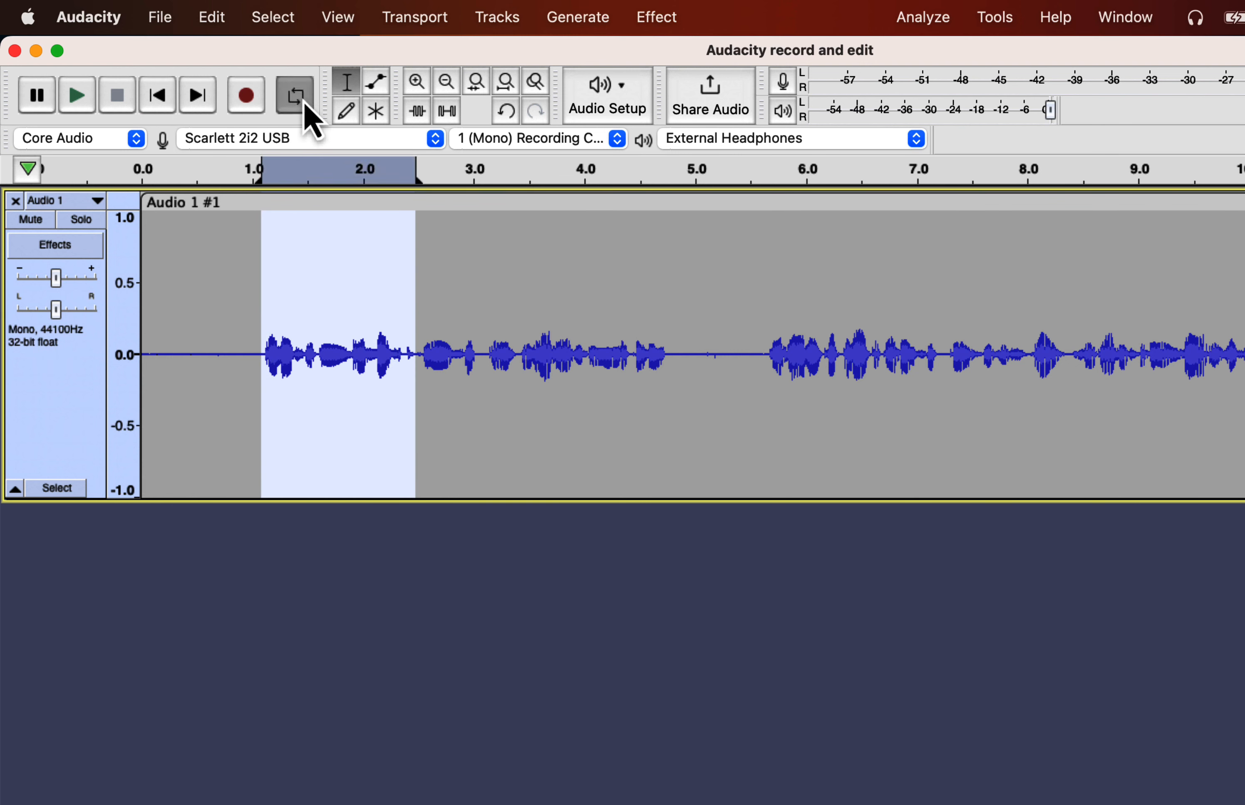
key("space")
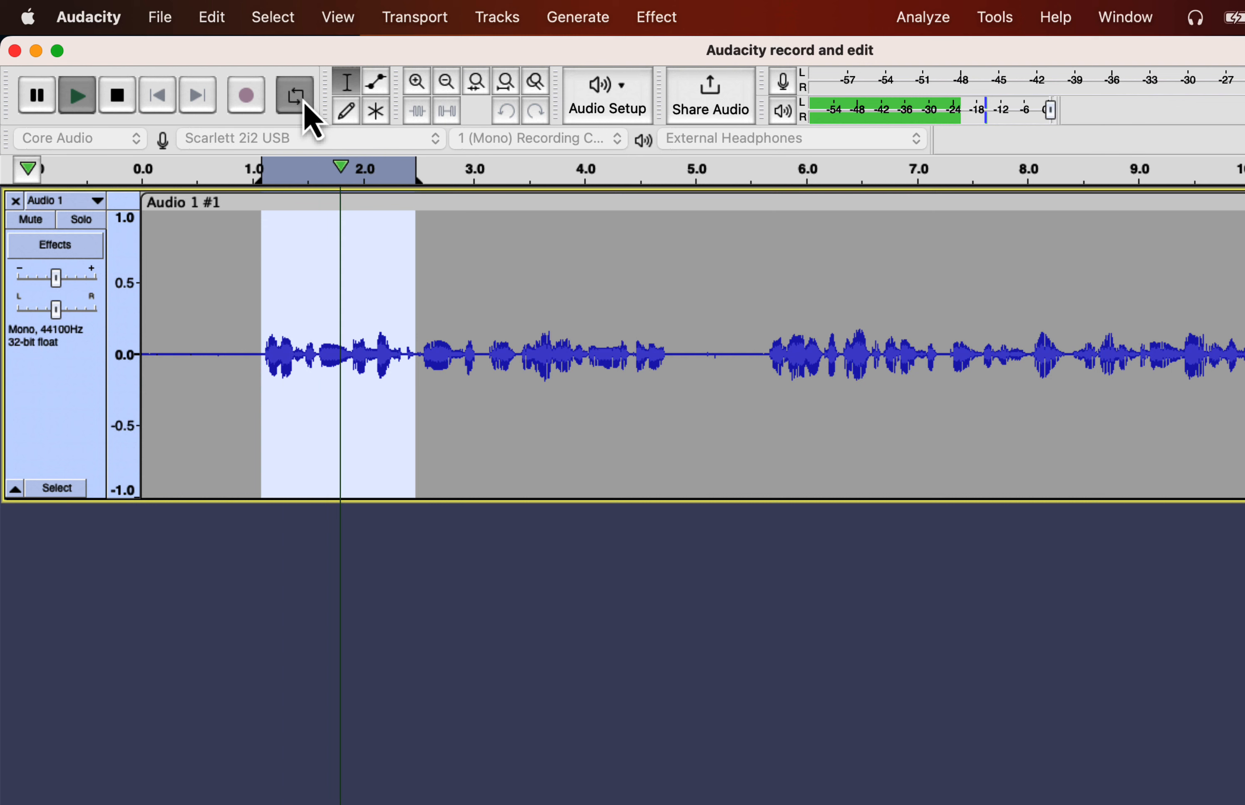
left_click(305, 104)
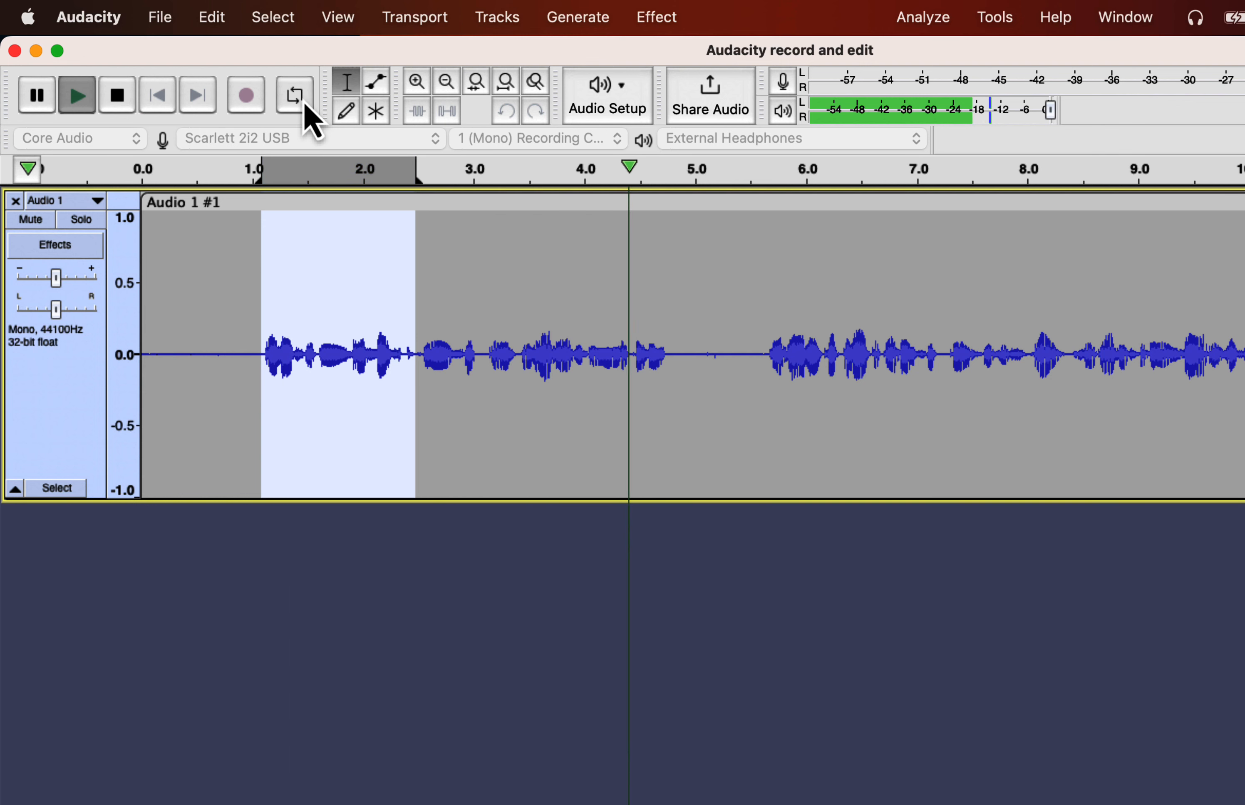
key("space")
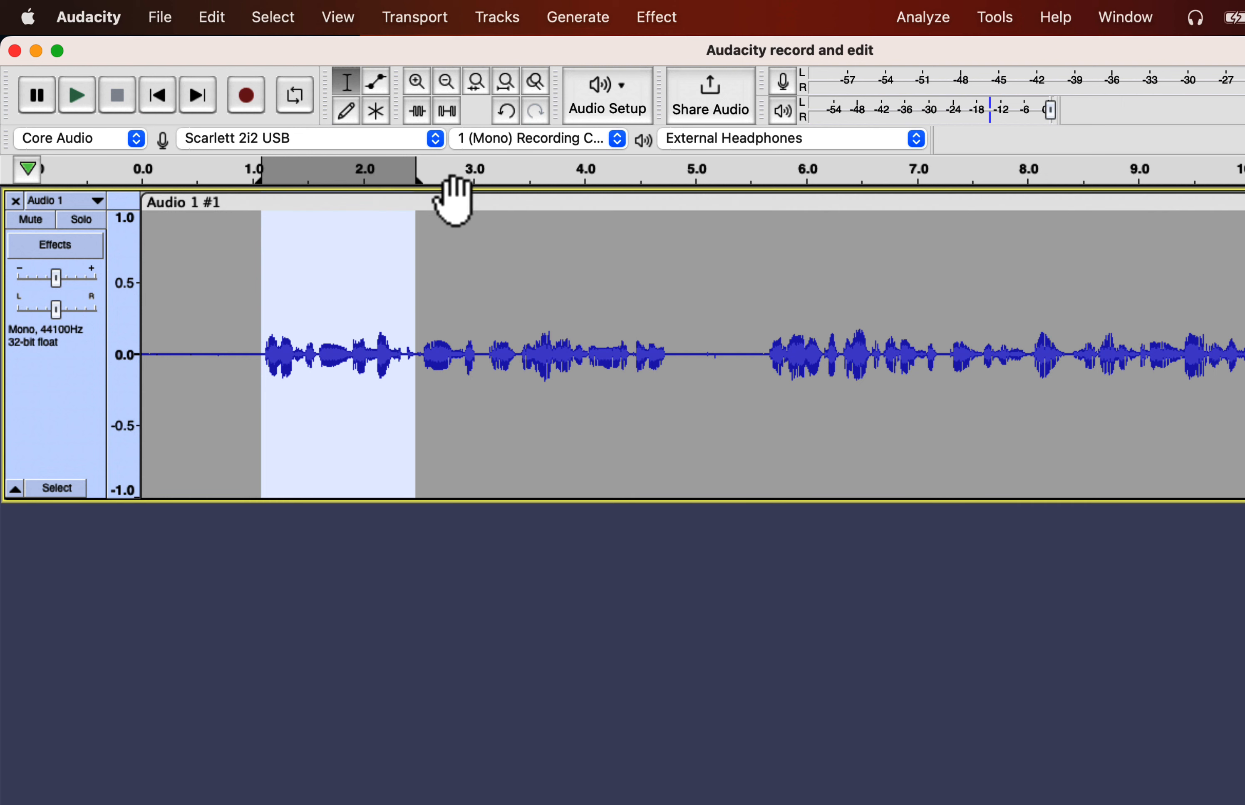
- Extend the loop region's end to about 3.0 seconds, play the loop, then stop playback and switch looping off
left_click_drag(417, 180, 474, 178)
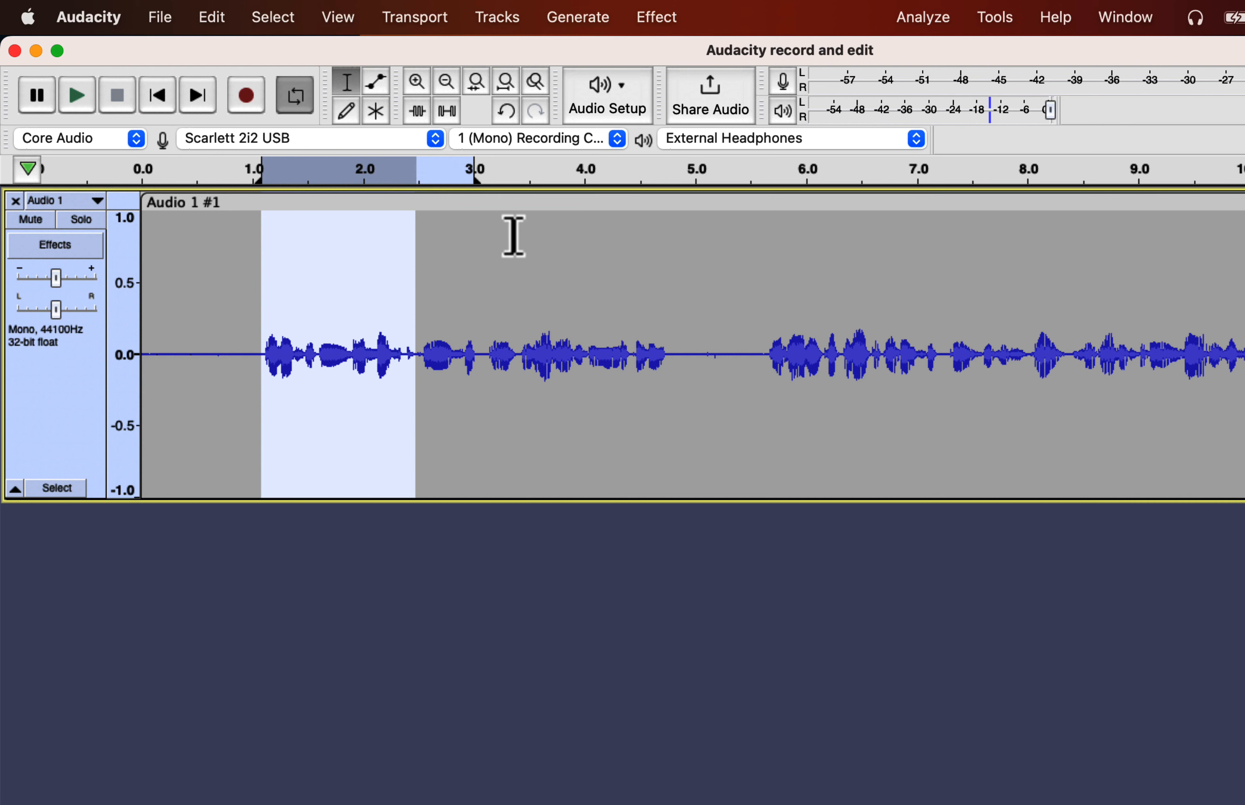
left_click(296, 100)
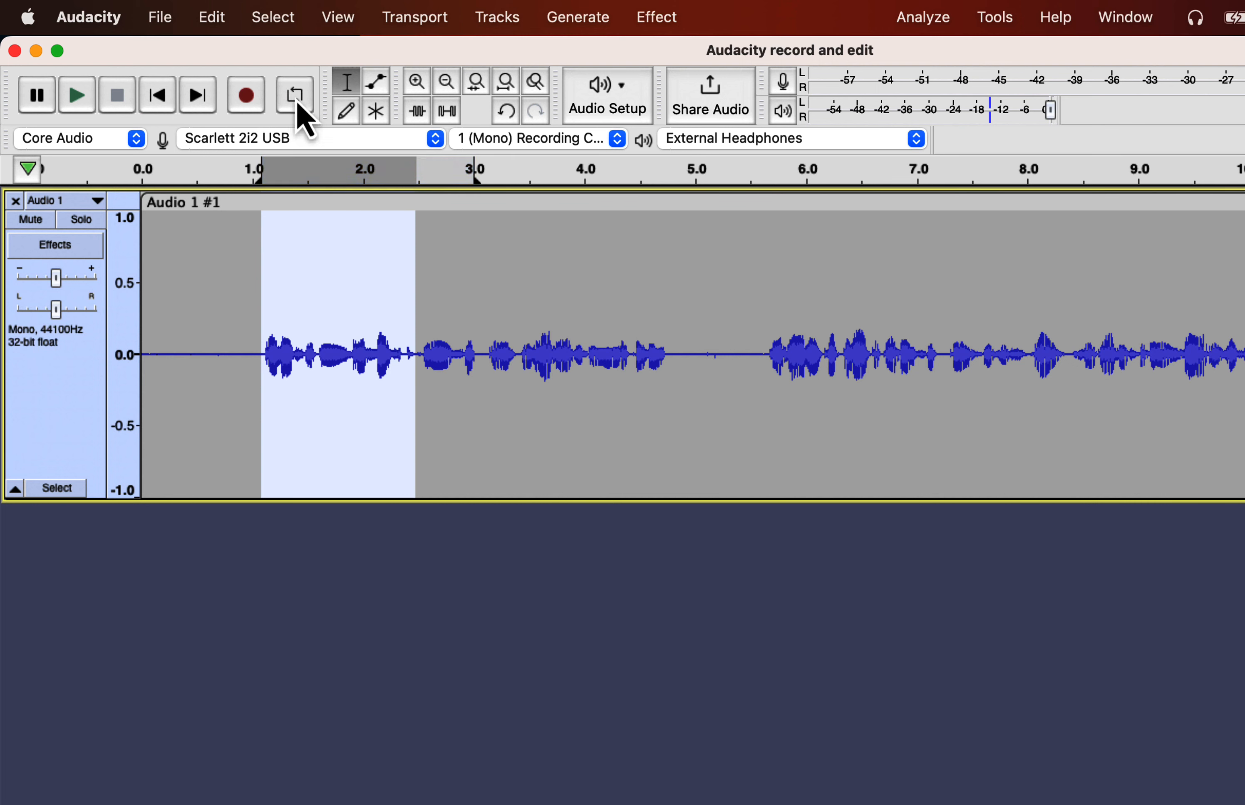
left_click(297, 100)
key("space")
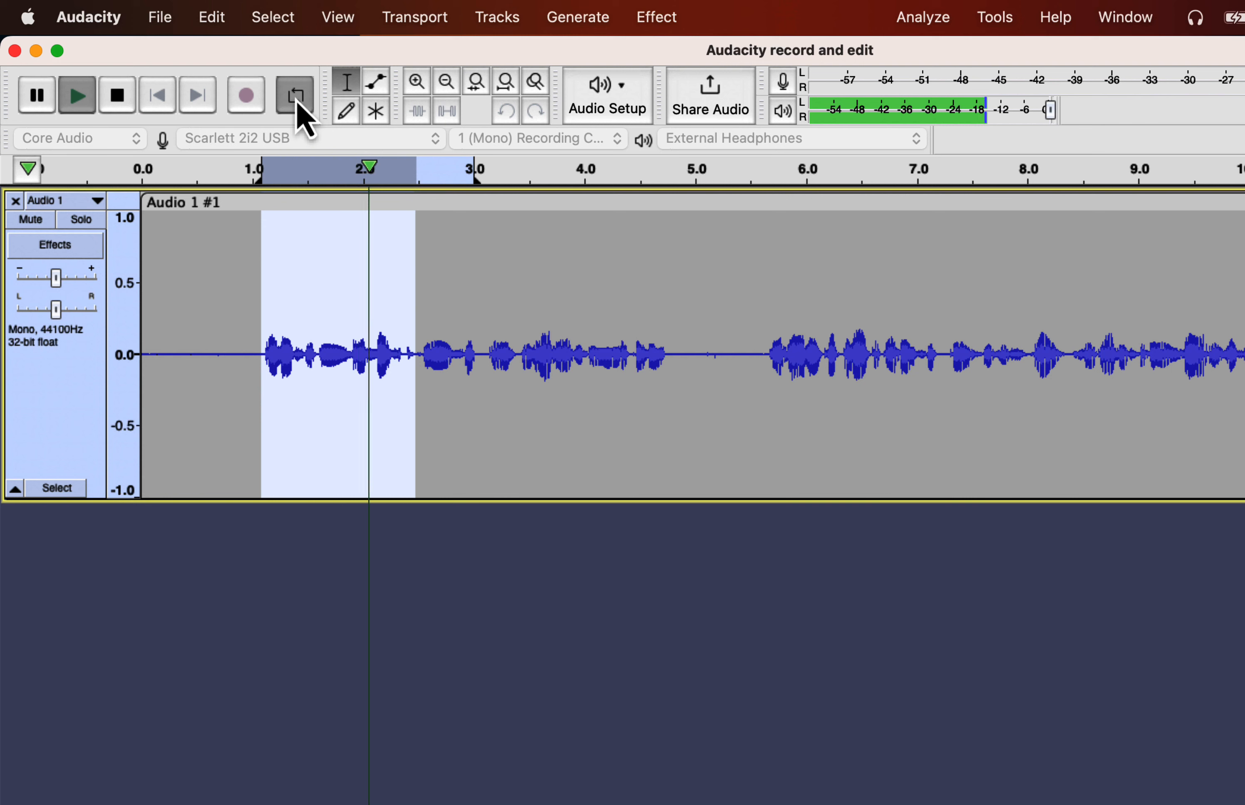
key("space")
left_click(297, 103)
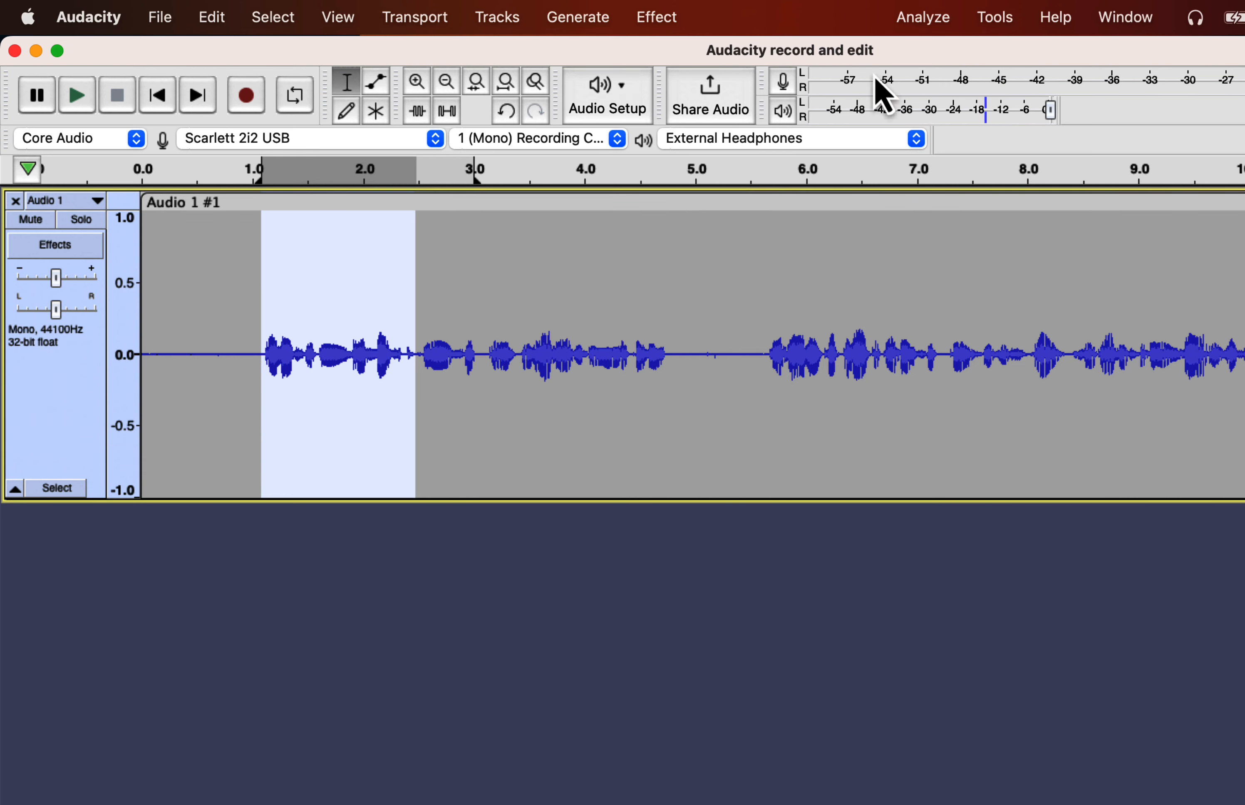
- Plot the frequency spectrum of the selected audio and close the analysis
left_click(922, 18)
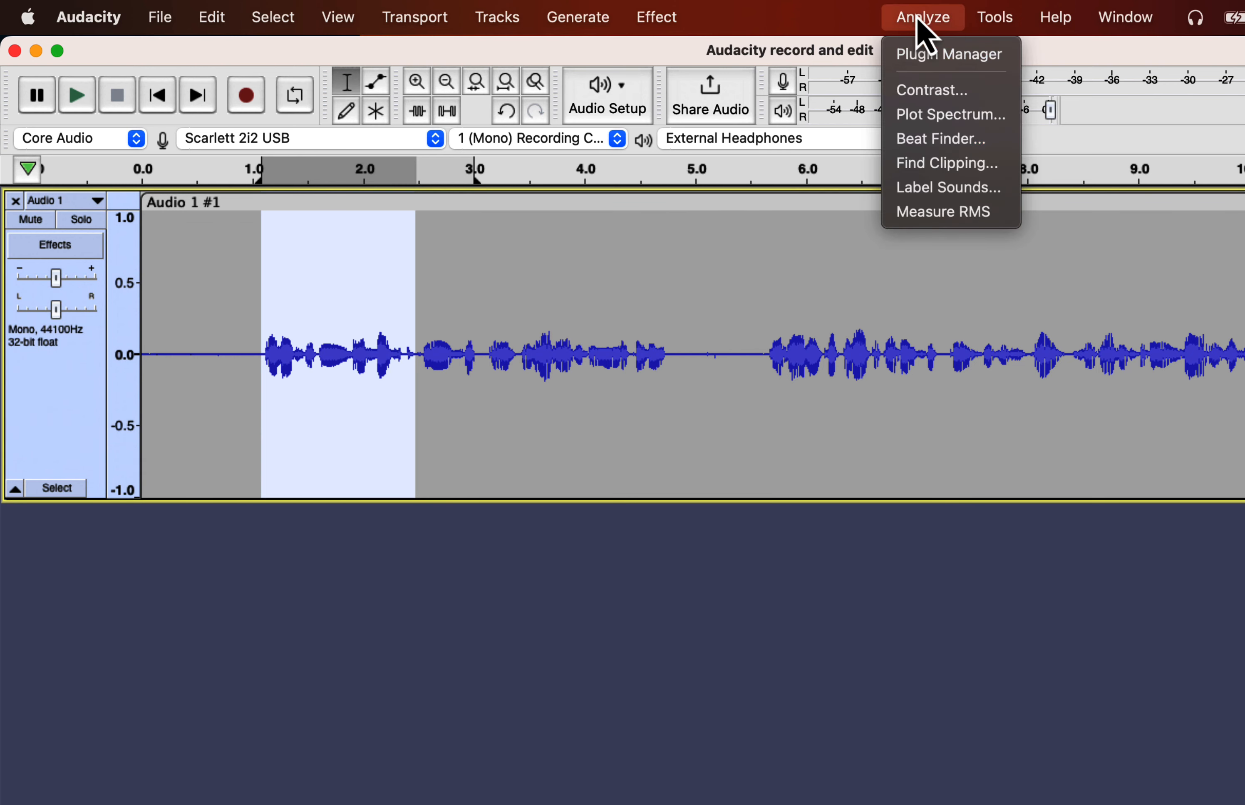
left_click(923, 118)
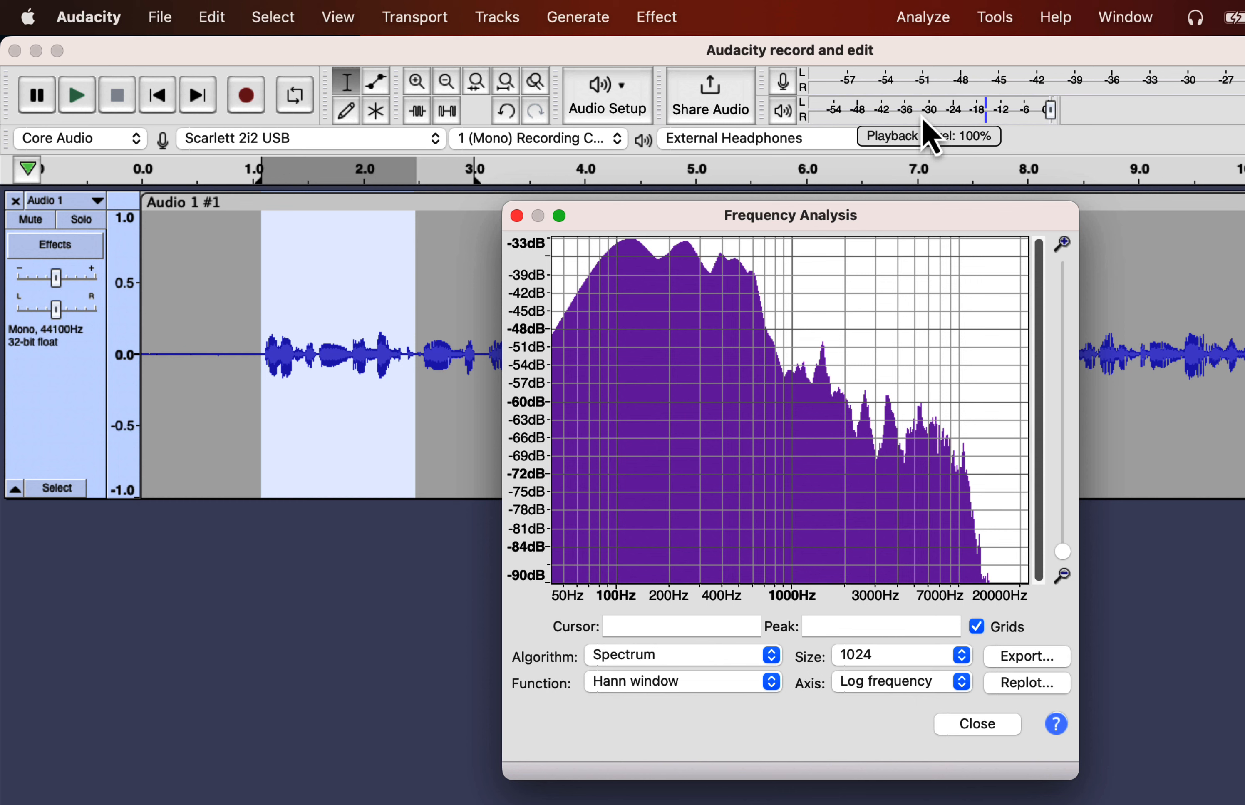
left_click(516, 215)
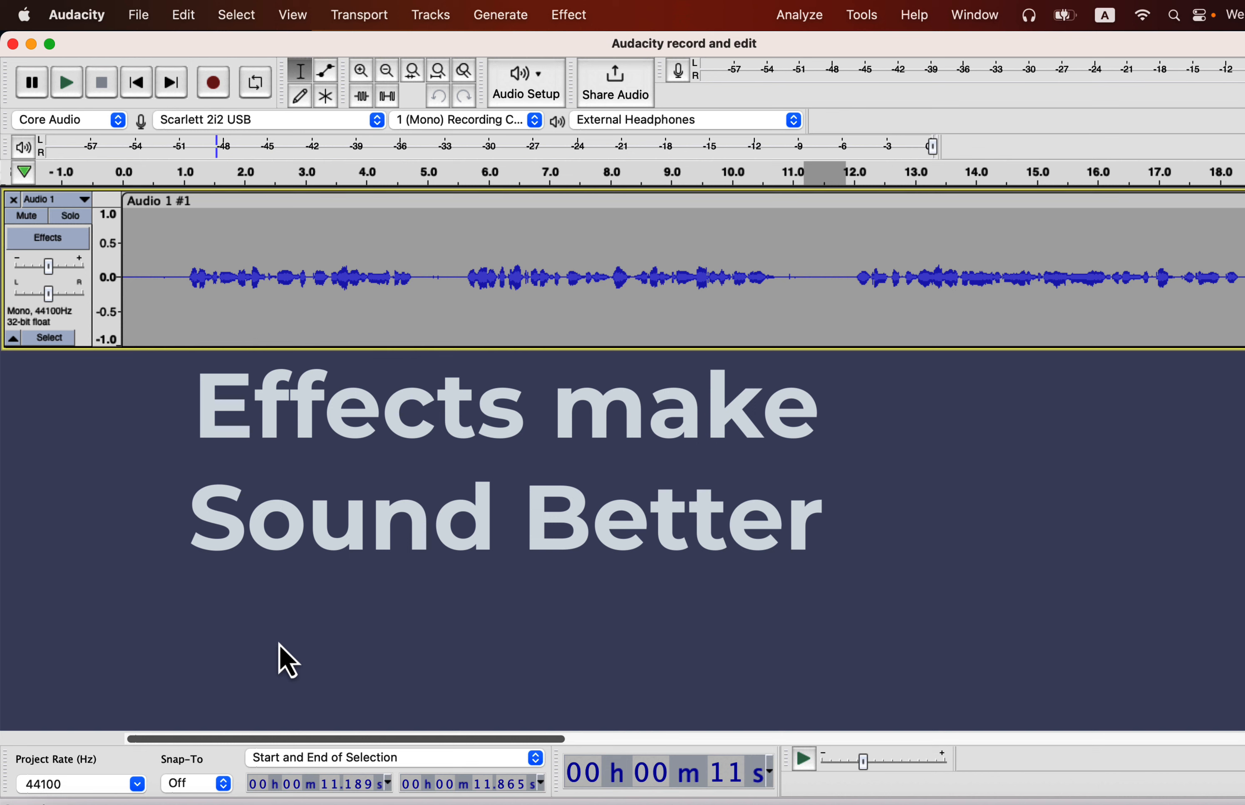
- Examine how the available effects are grouped, including the Noise Removal and Repair, Special and Fading categories
left_click(571, 16)
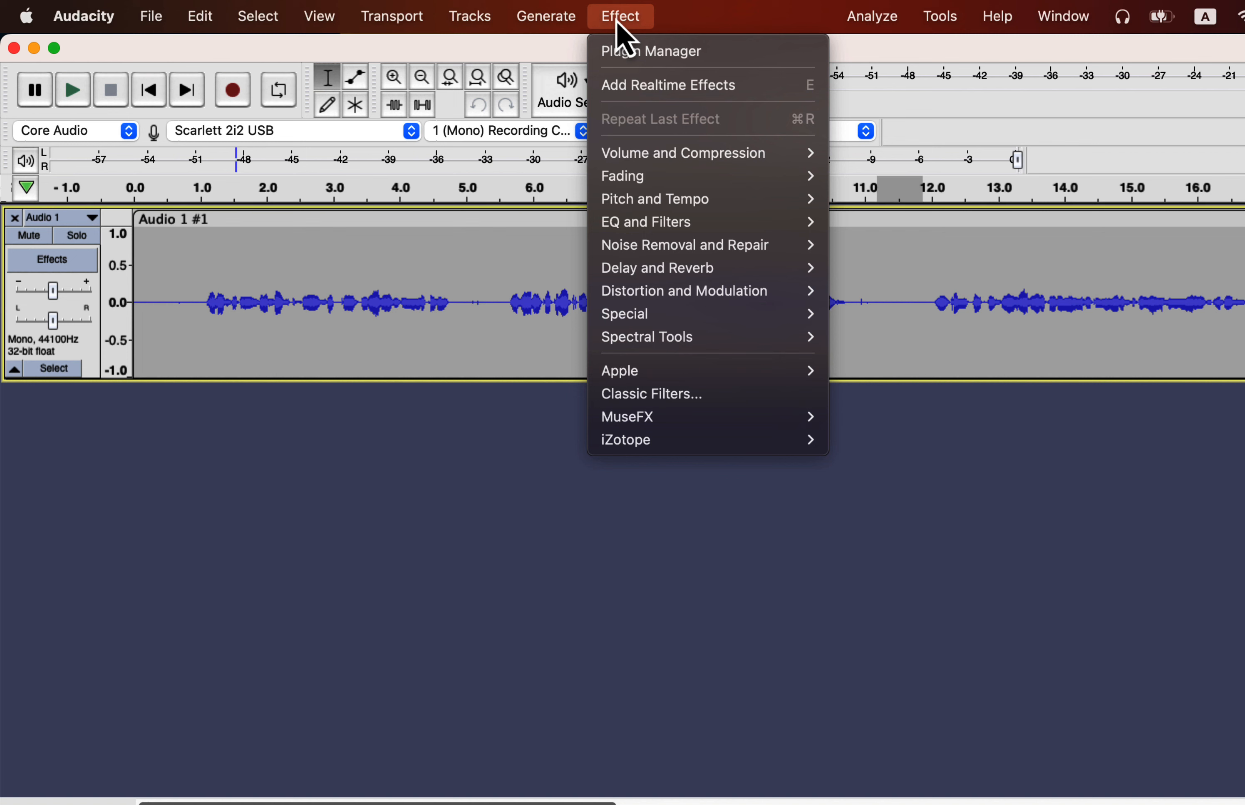
mouse_move(654, 251)
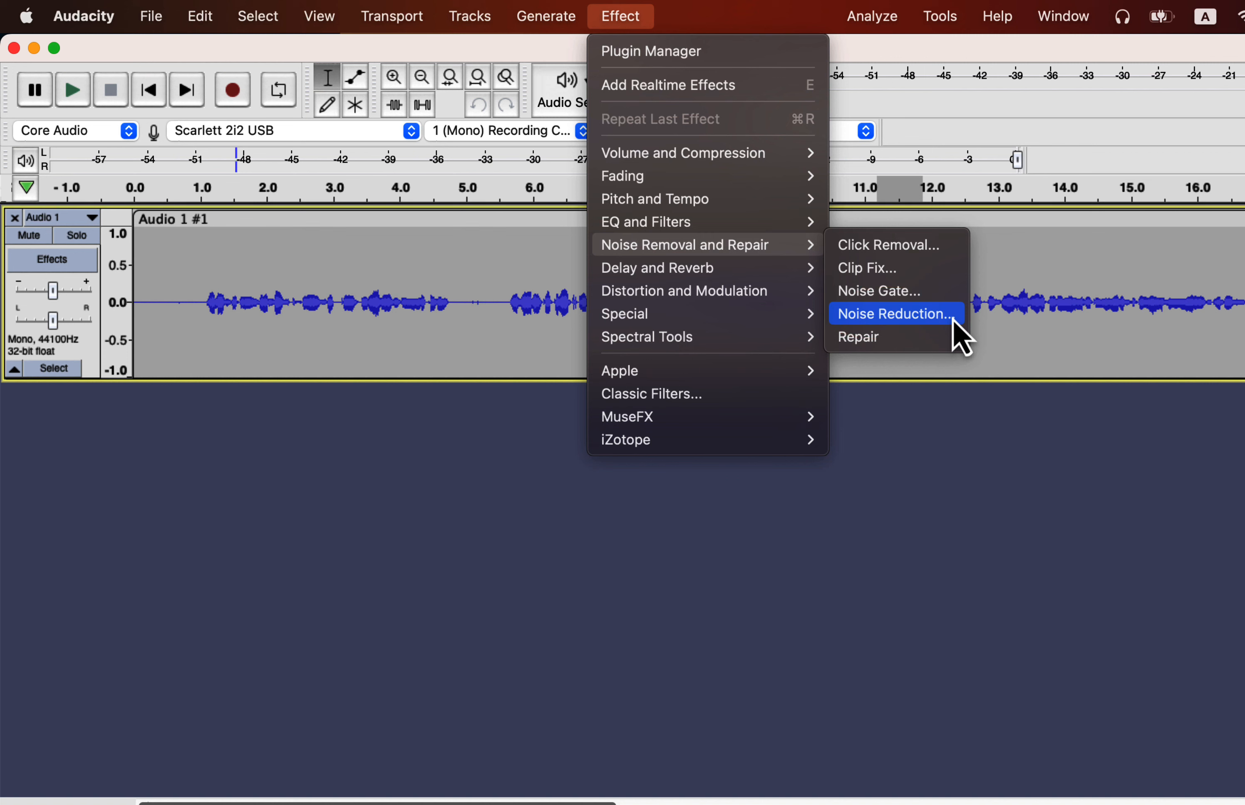
mouse_move(806, 269)
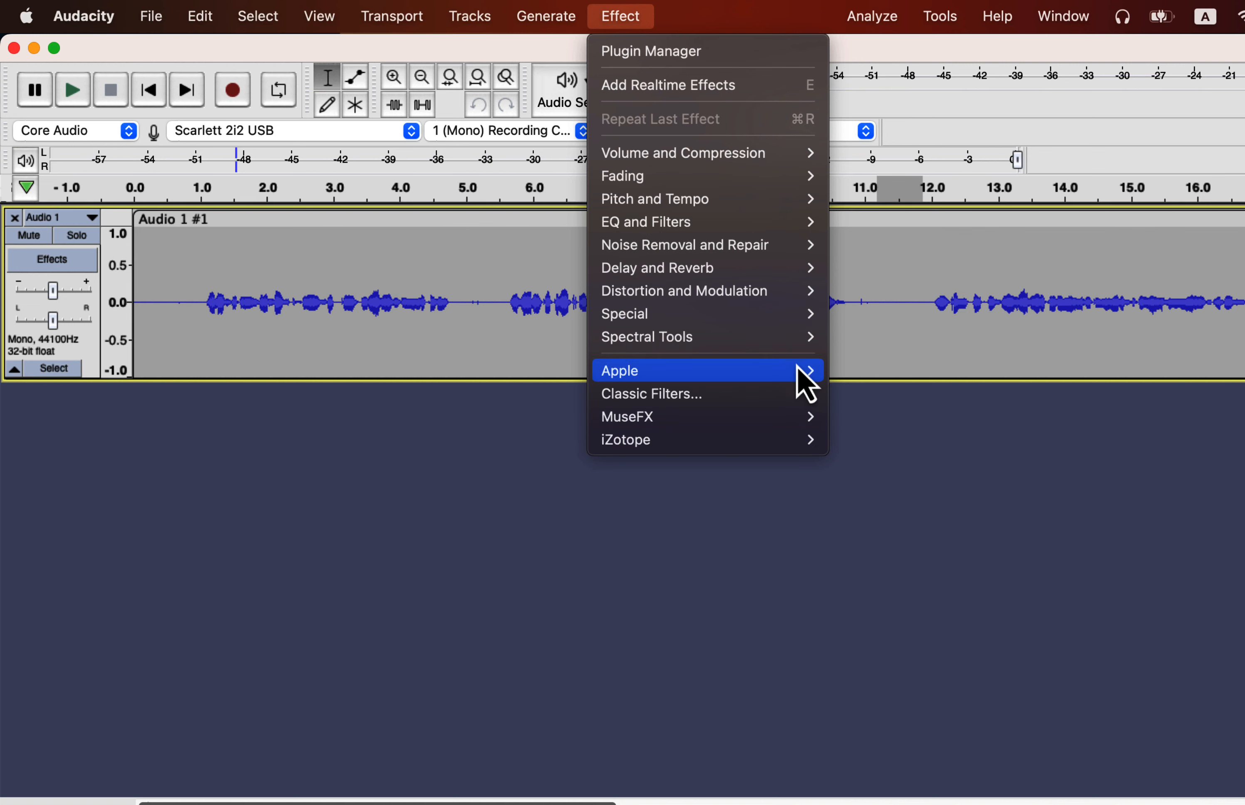
mouse_move(767, 424)
mouse_move(751, 342)
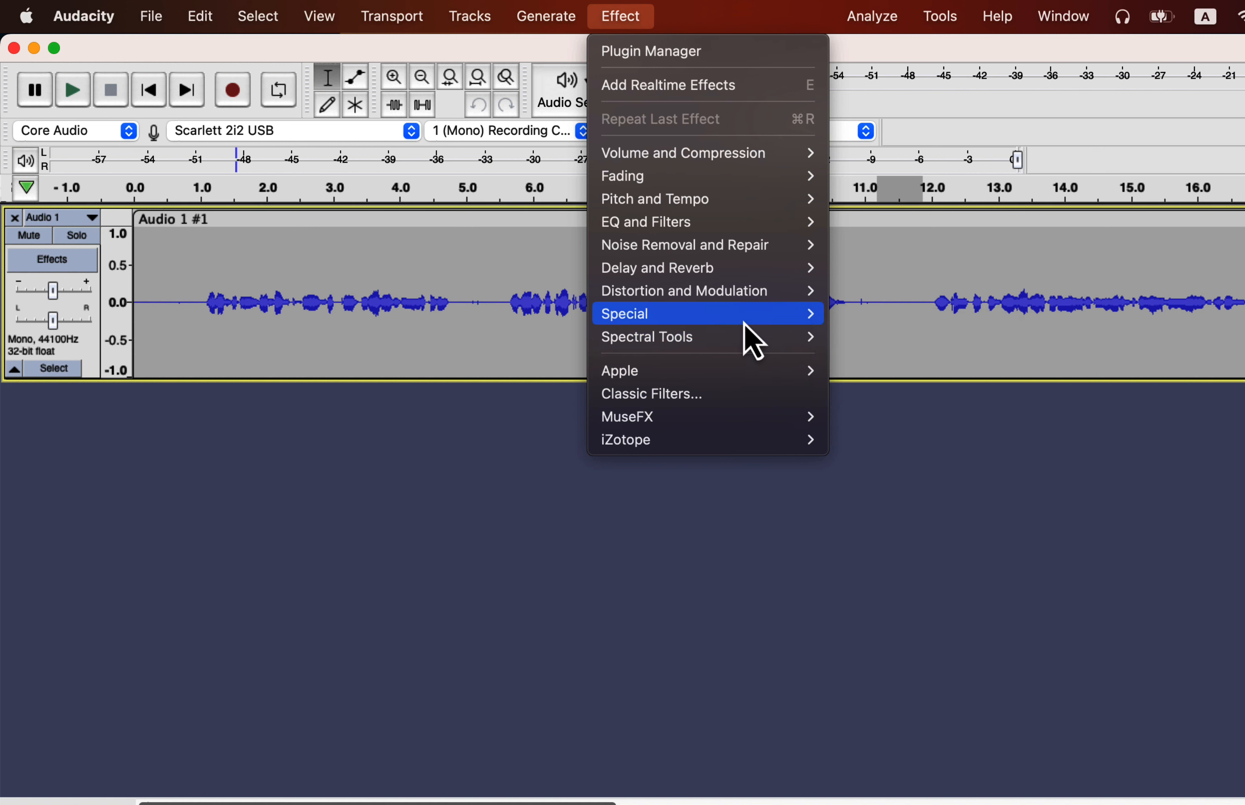
mouse_move(746, 301)
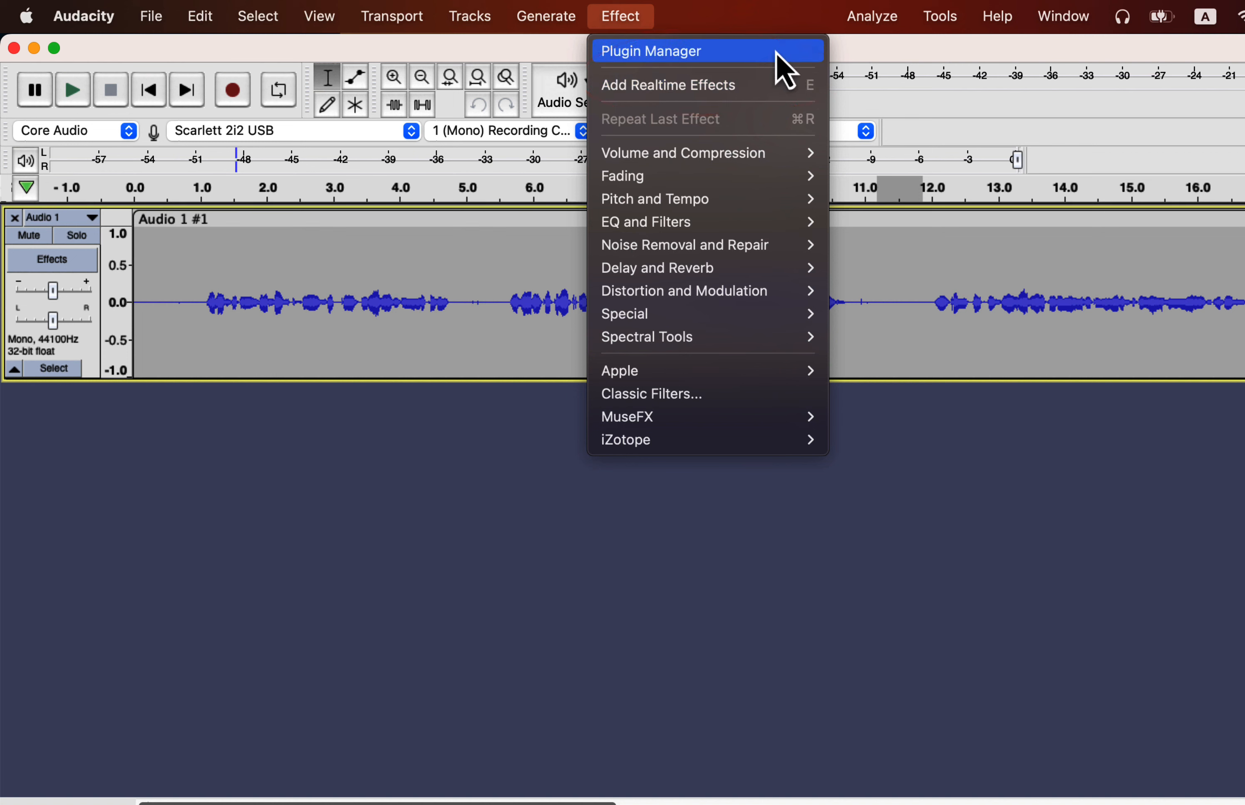
mouse_move(745, 154)
mouse_move(707, 178)
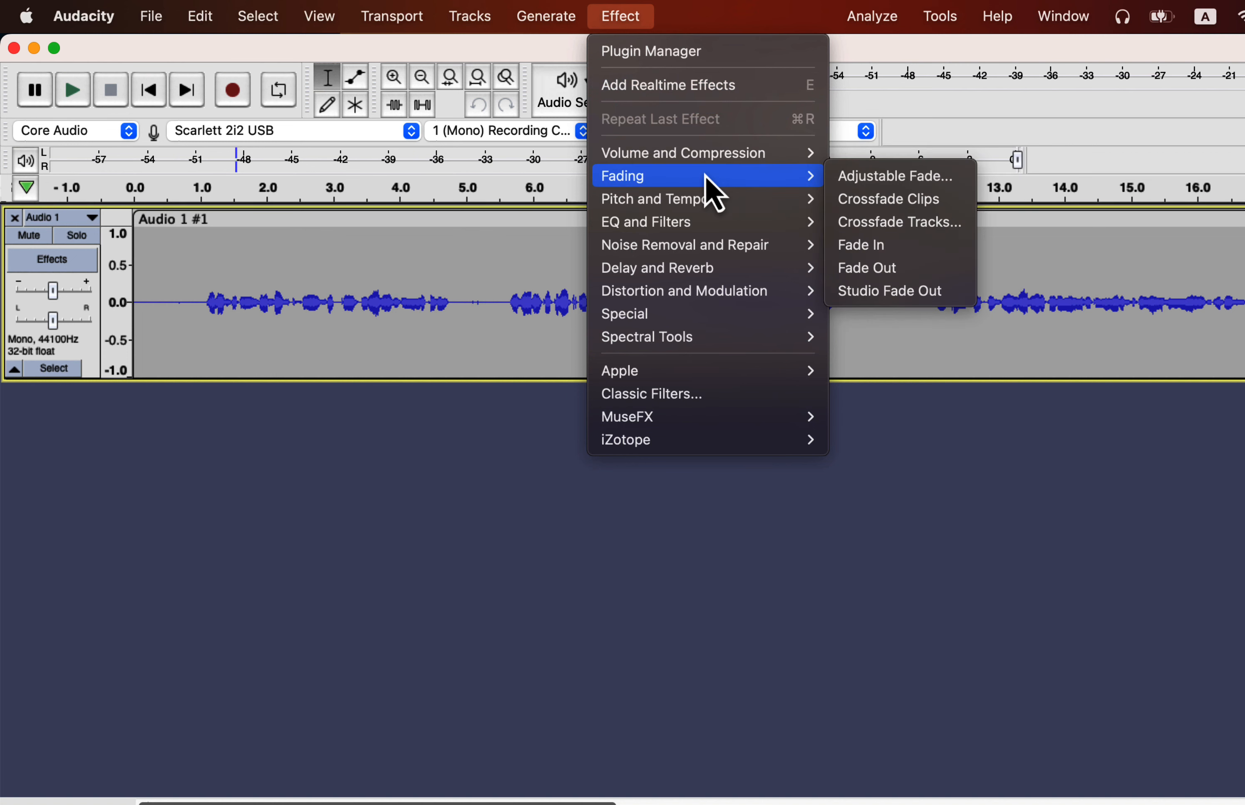
- In the Effects preferences, set Sort or Group to "Sorted by Effect Name" and apply the change
mouse_move(63, 24)
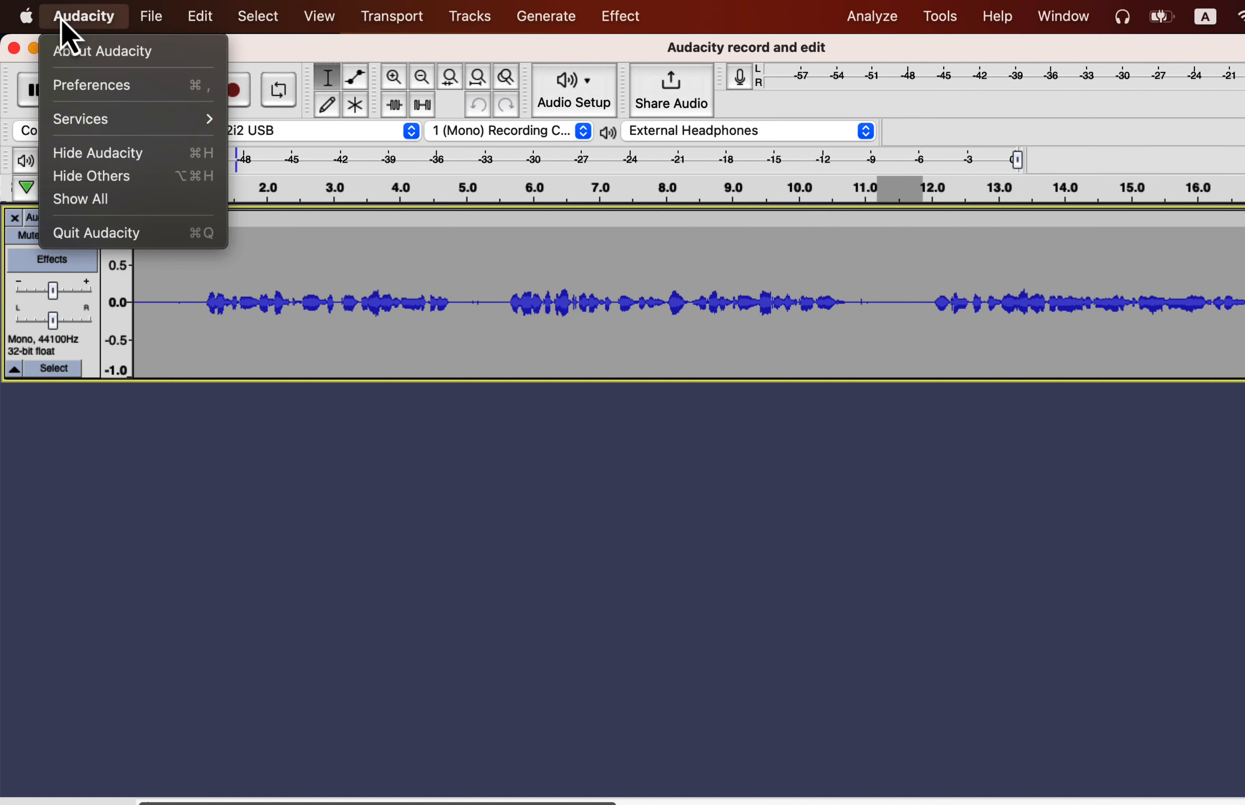
left_click(79, 94)
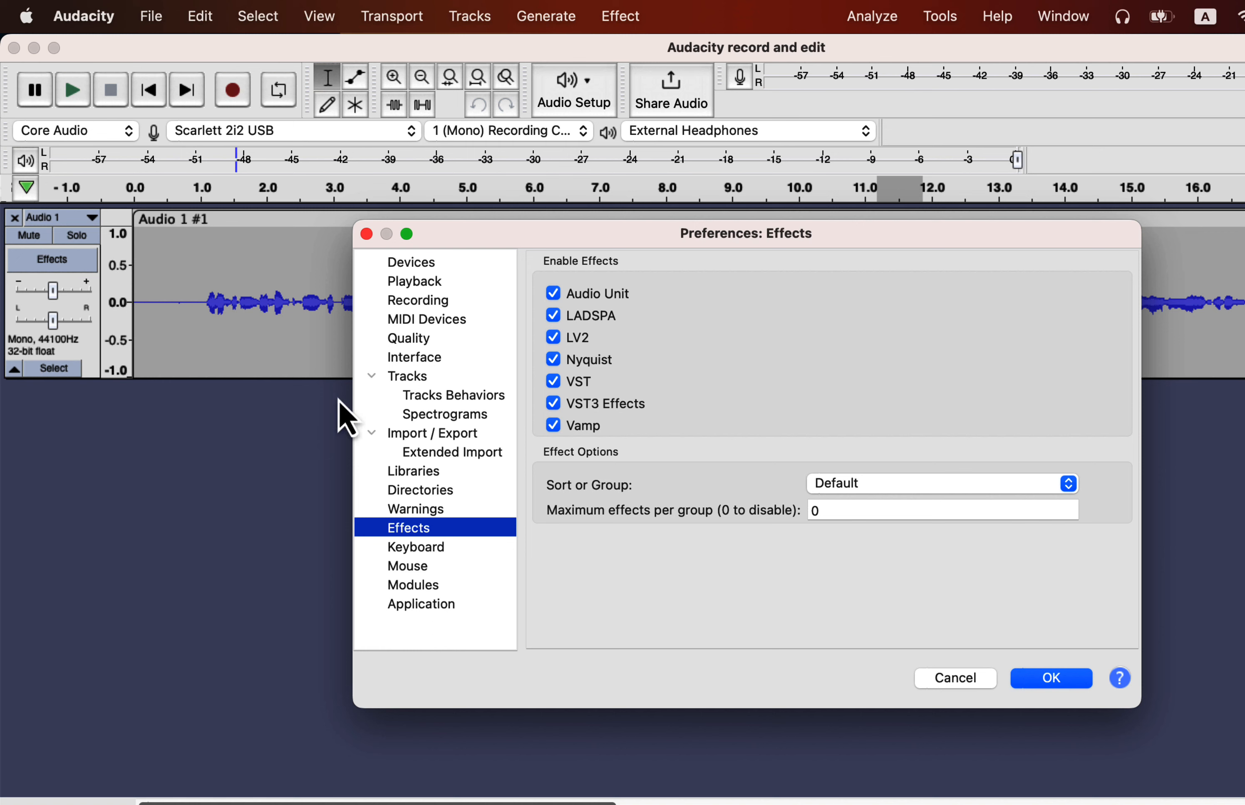
left_click(416, 508)
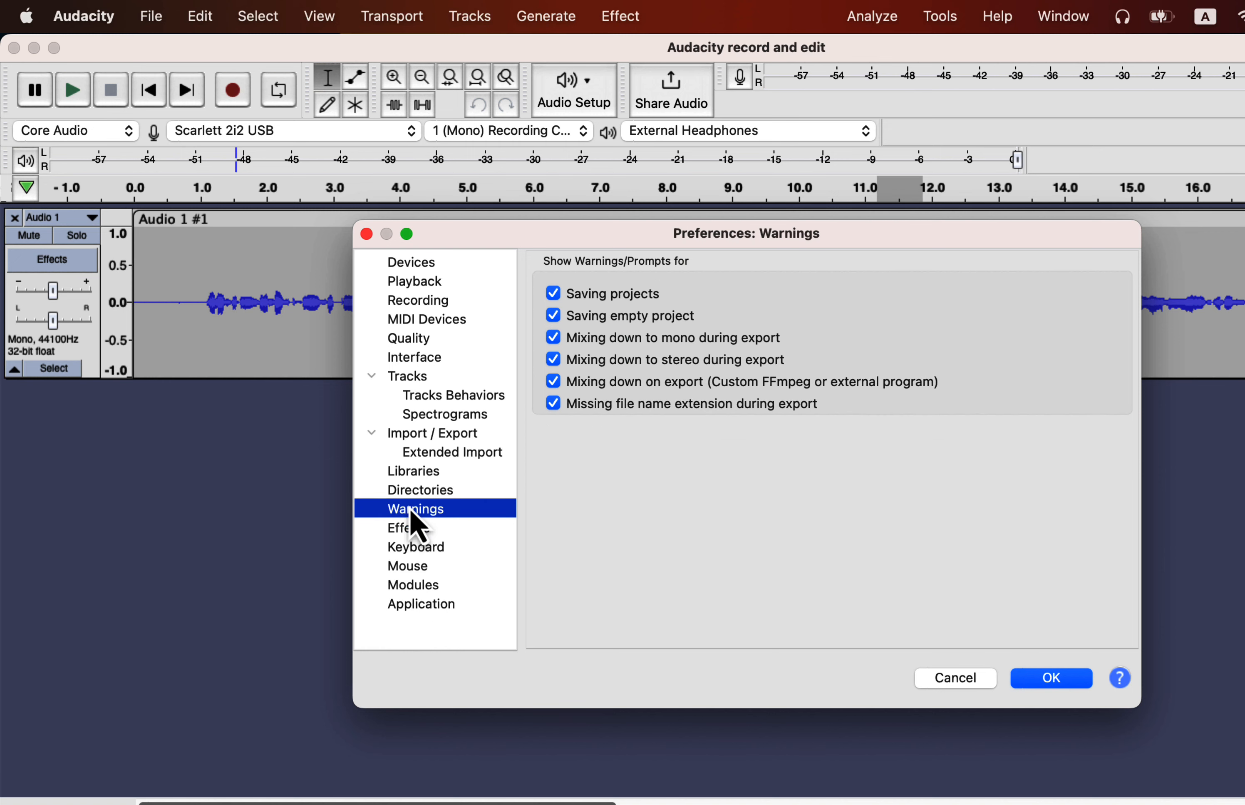
left_click(424, 529)
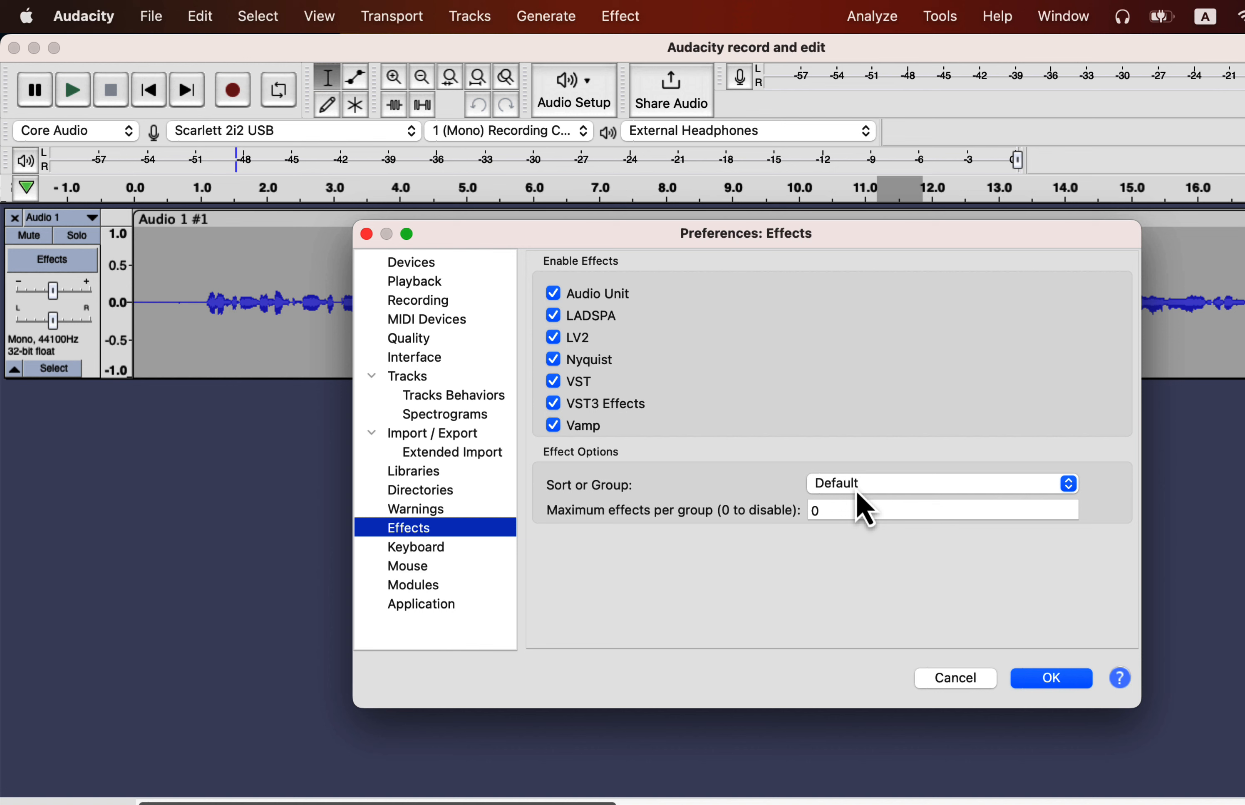
left_click(916, 486)
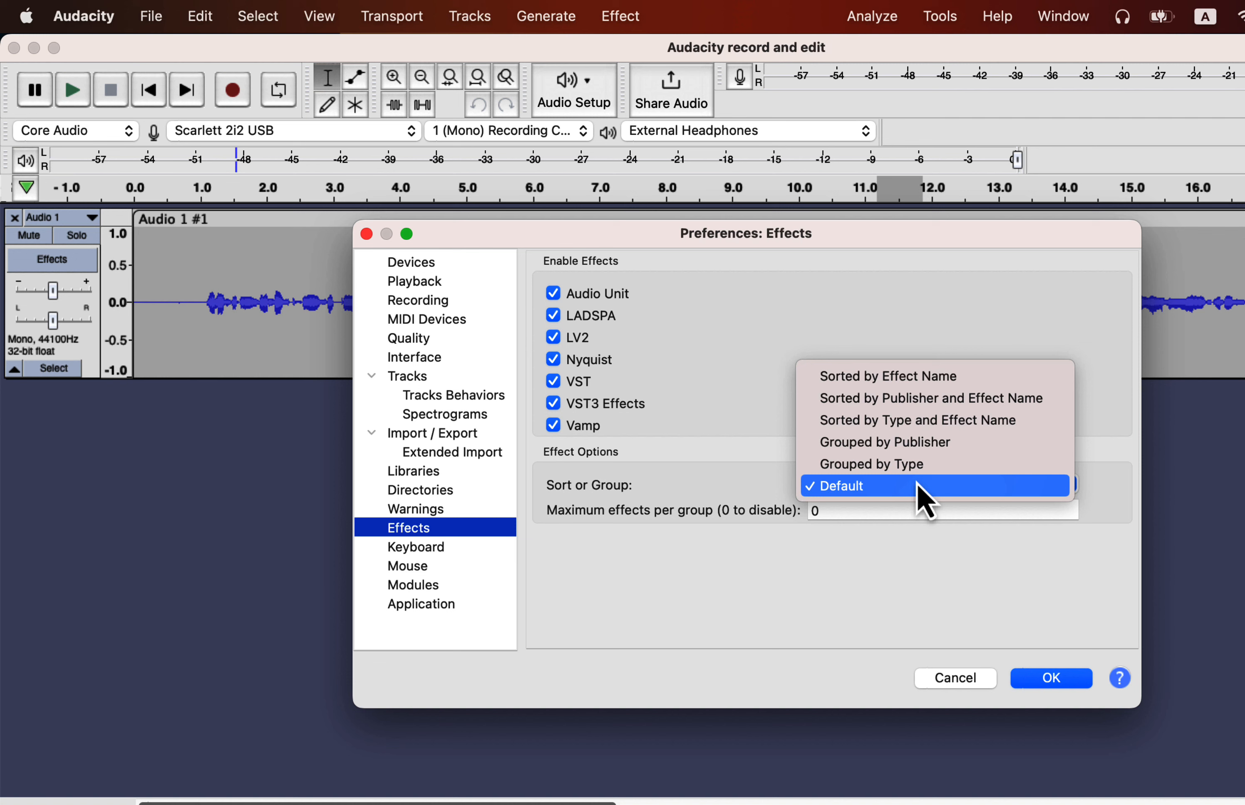
left_click(910, 376)
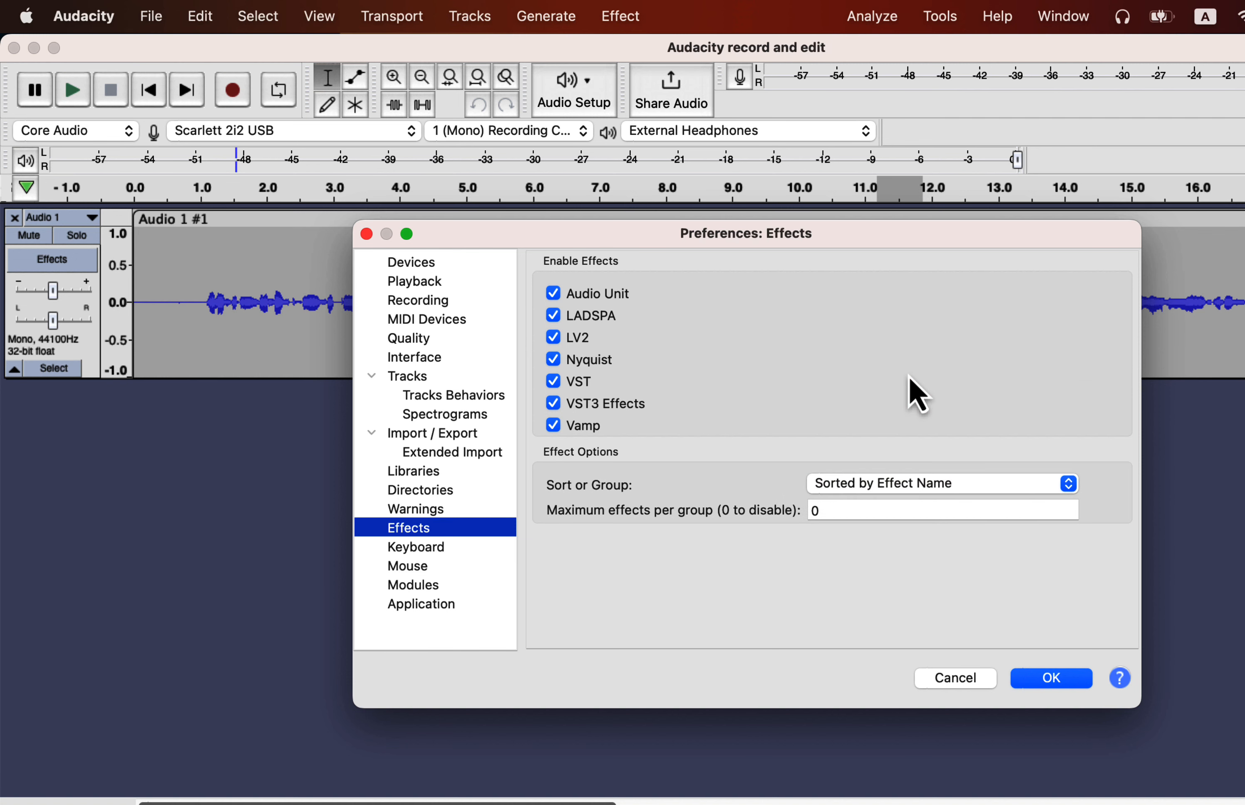
left_click(1036, 683)
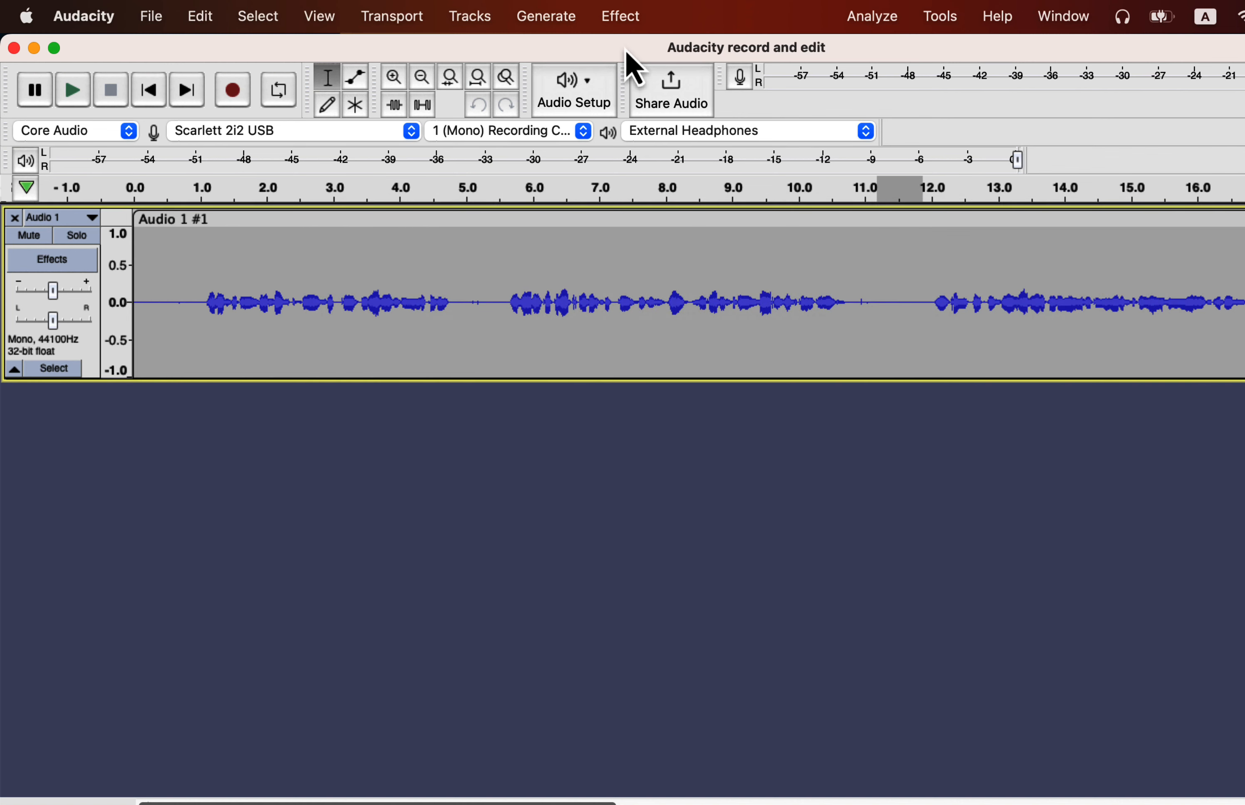
- Review the full list of effects sorted by name
left_click(622, 17)
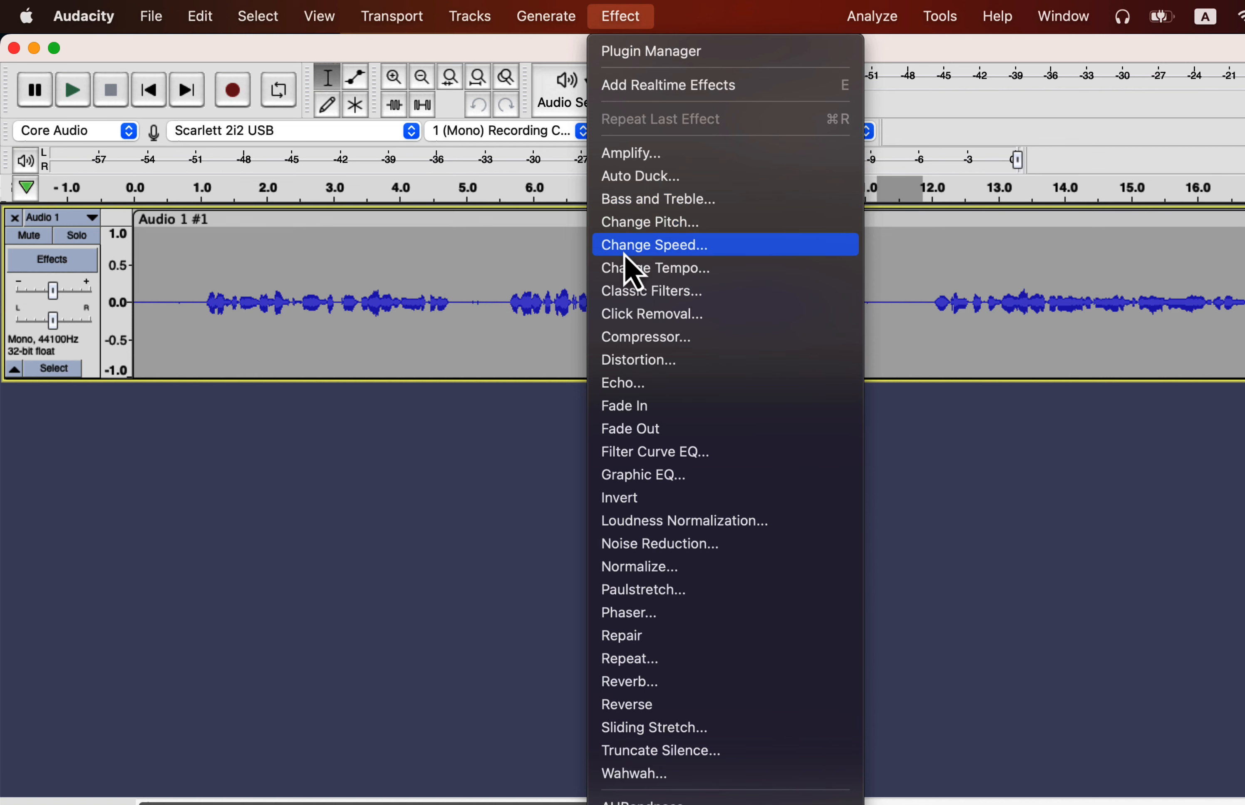
scroll(633, 273, "down", 3)
scroll(633, 272, "up", 3)
- In the Effects preferences, set Sort or Group to "Default", apply it and review the grouped effect categories
mouse_move(110, 21)
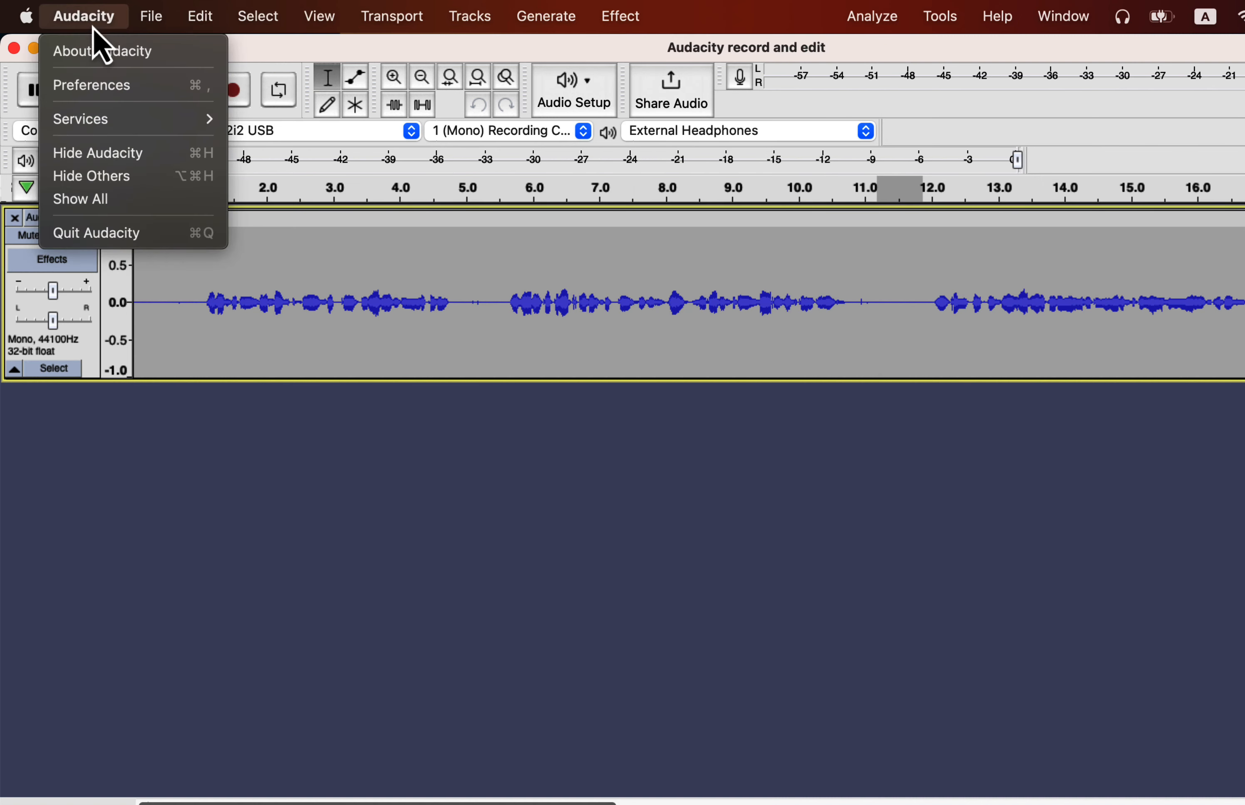
left_click(89, 89)
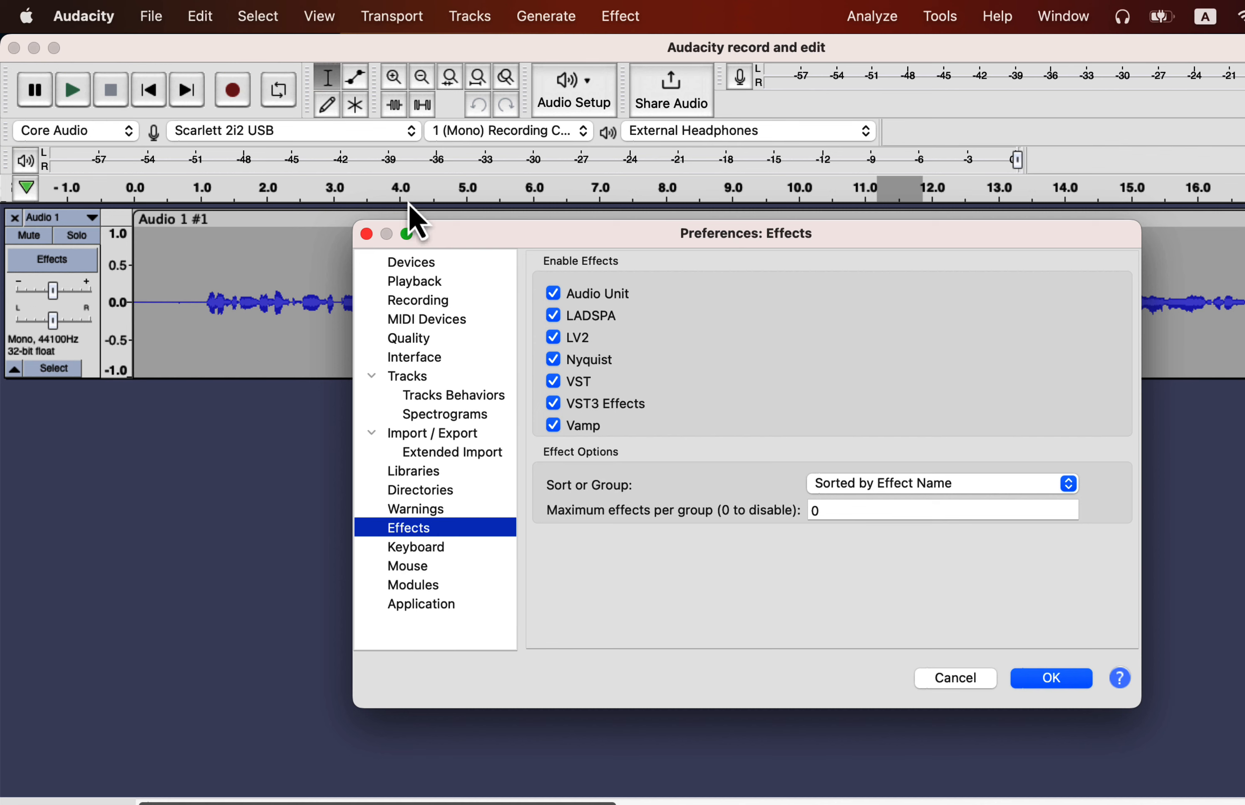
left_click(880, 486)
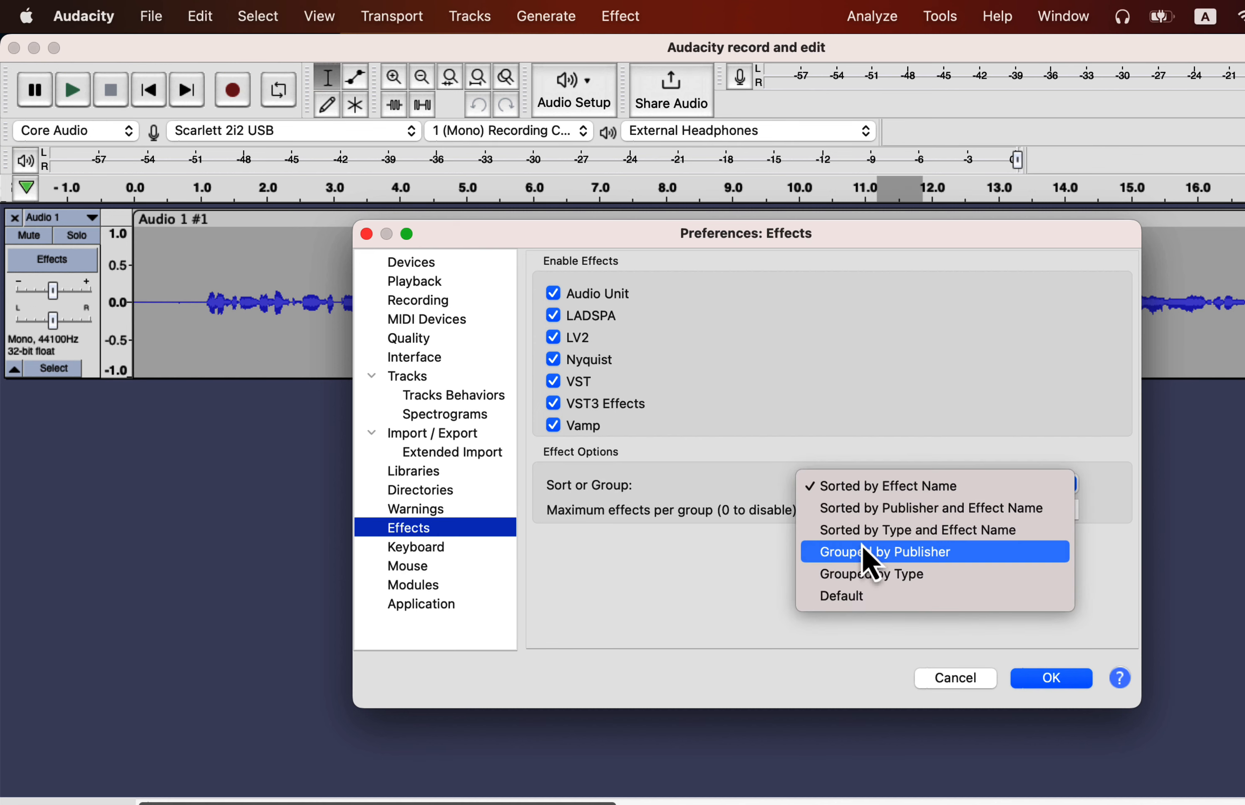
left_click(854, 601)
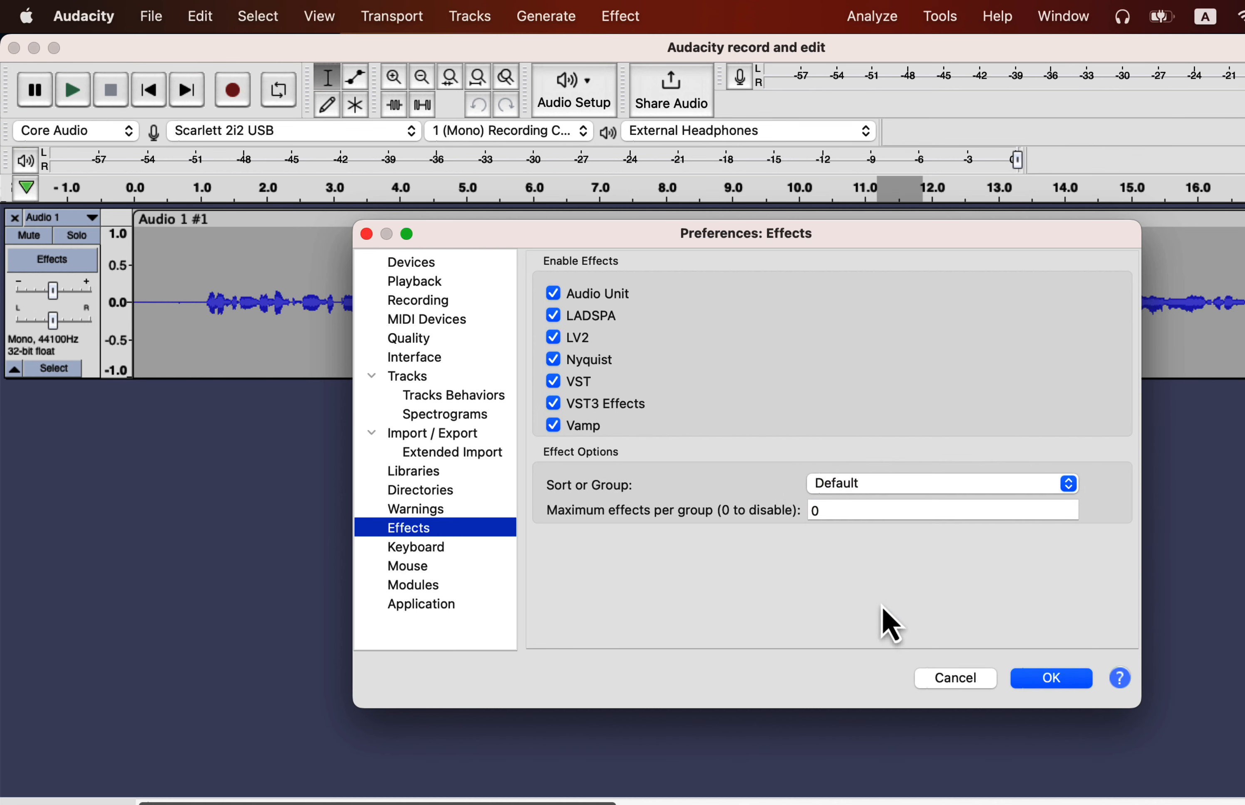
left_click(1054, 681)
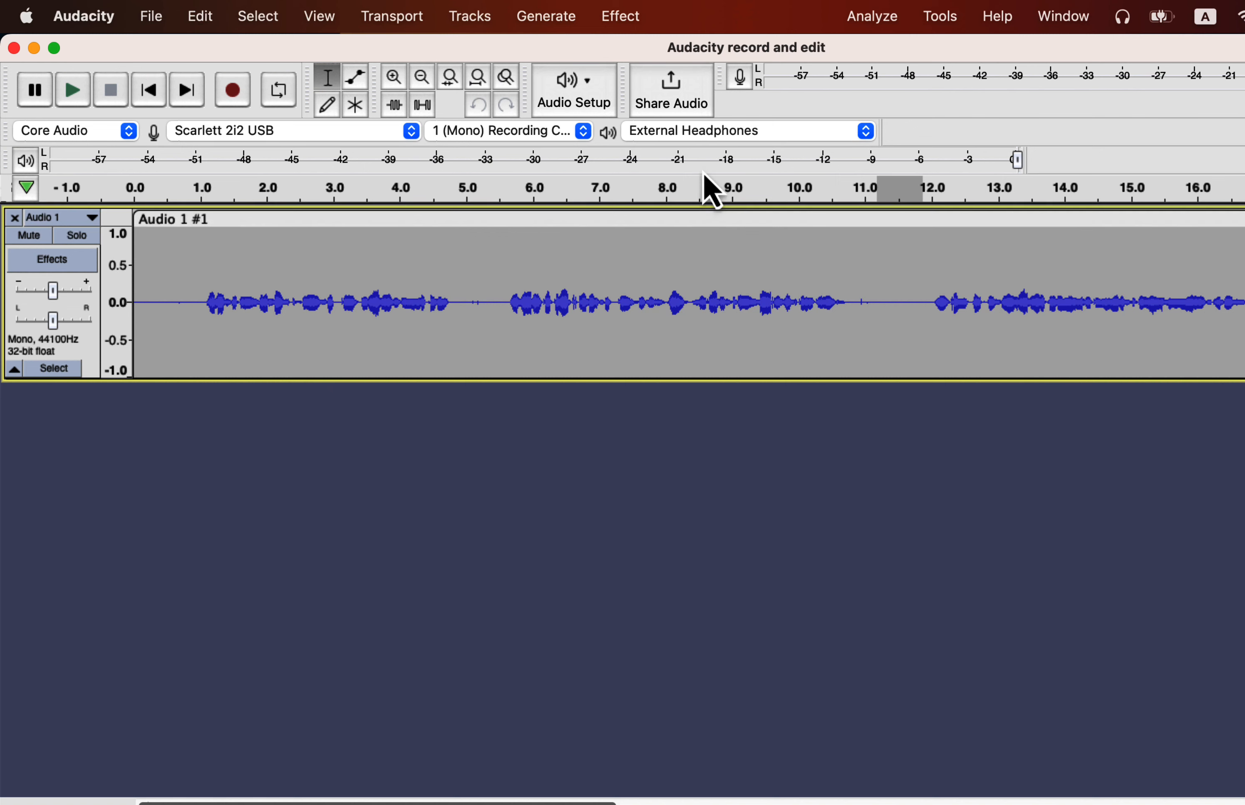
left_click(628, 19)
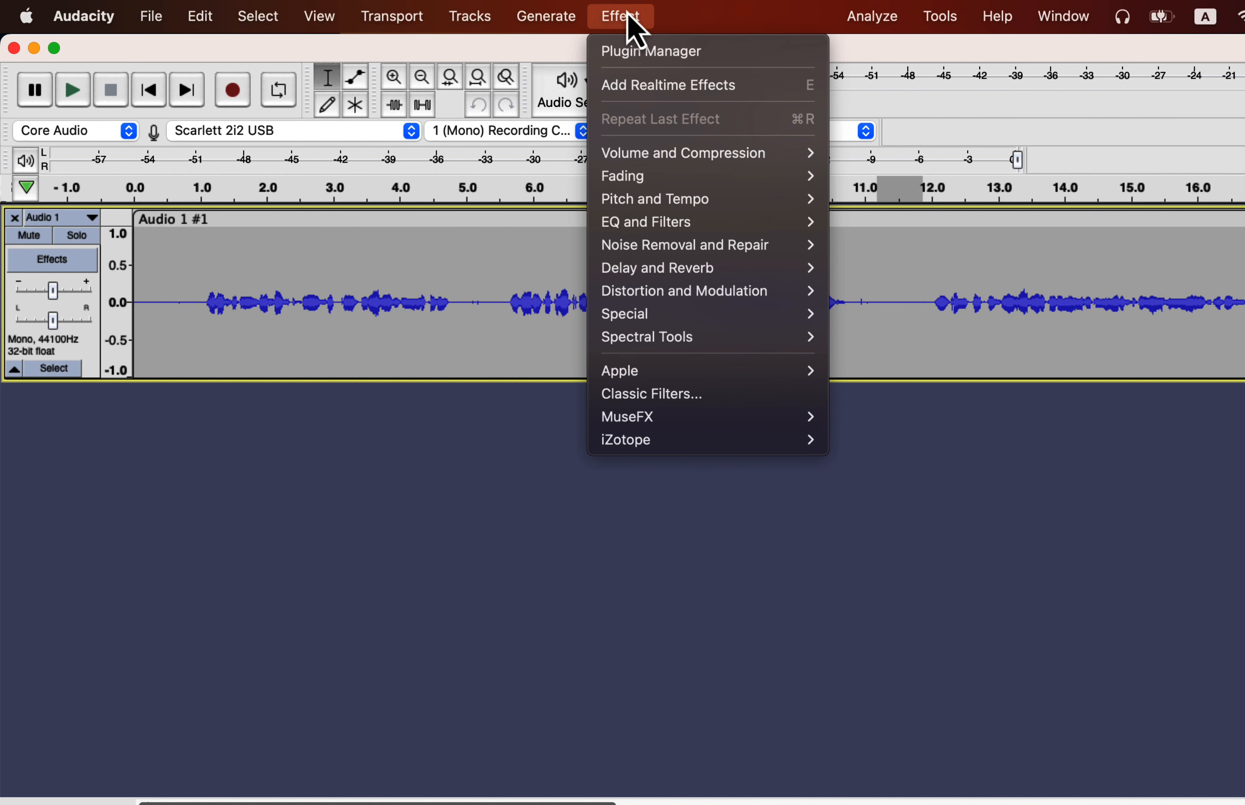
left_click(189, 482)
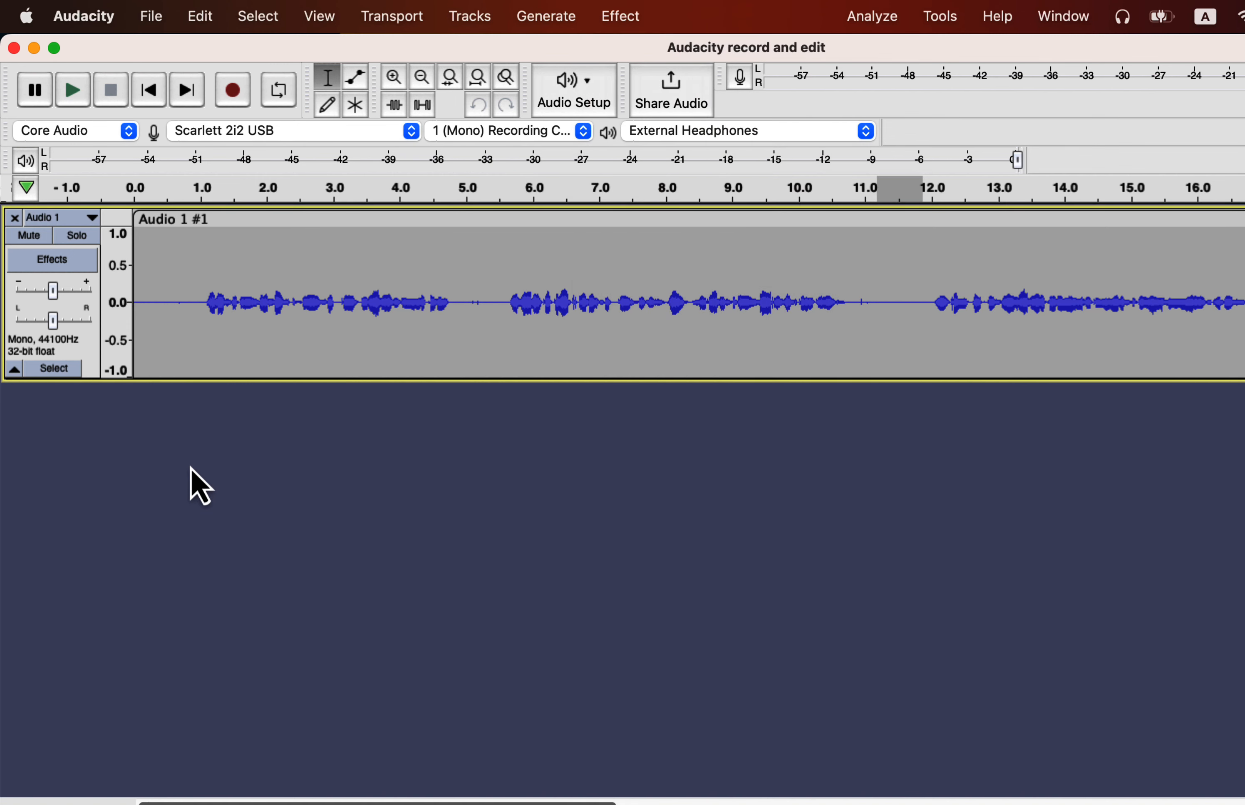
- Duplicate the whole voice track into a muted backup whose clip is renamed "original", leaving the upper track soloed
double_click(323, 287)
key("super+d")
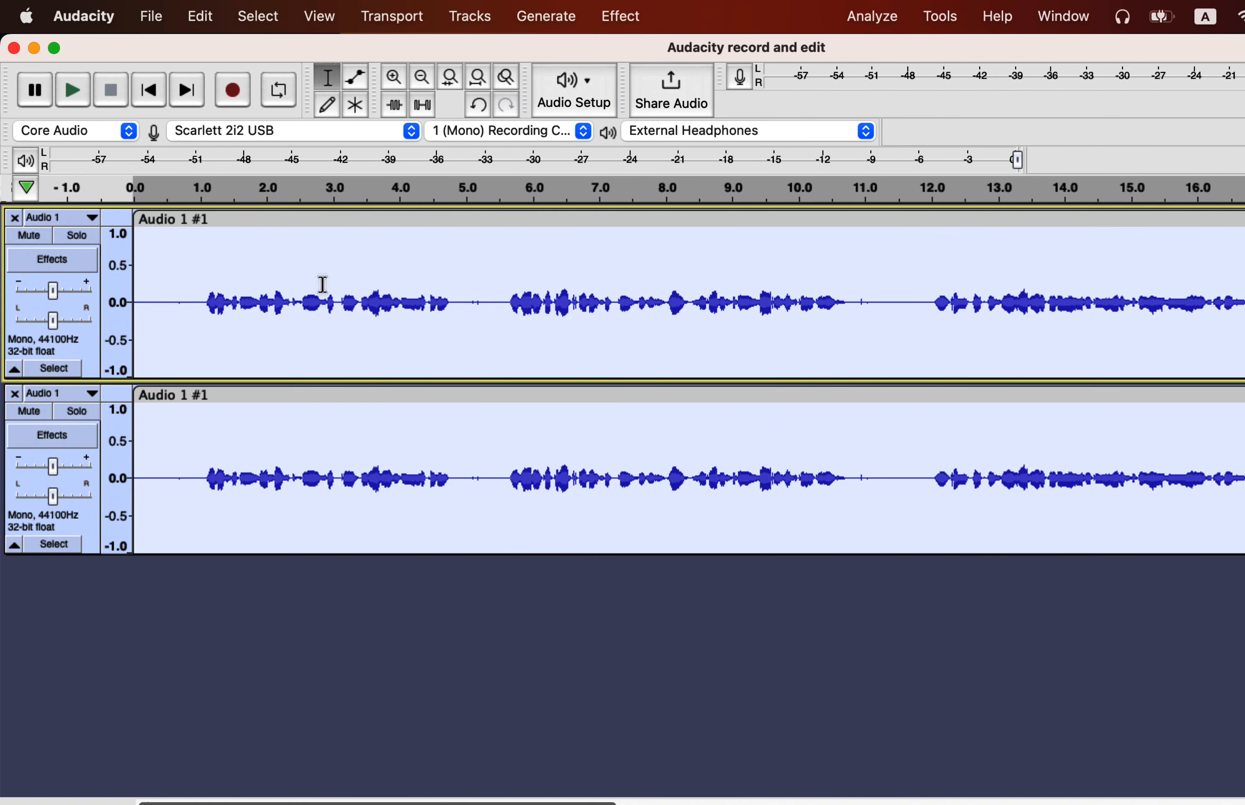
double_click(203, 398)
type("ori")
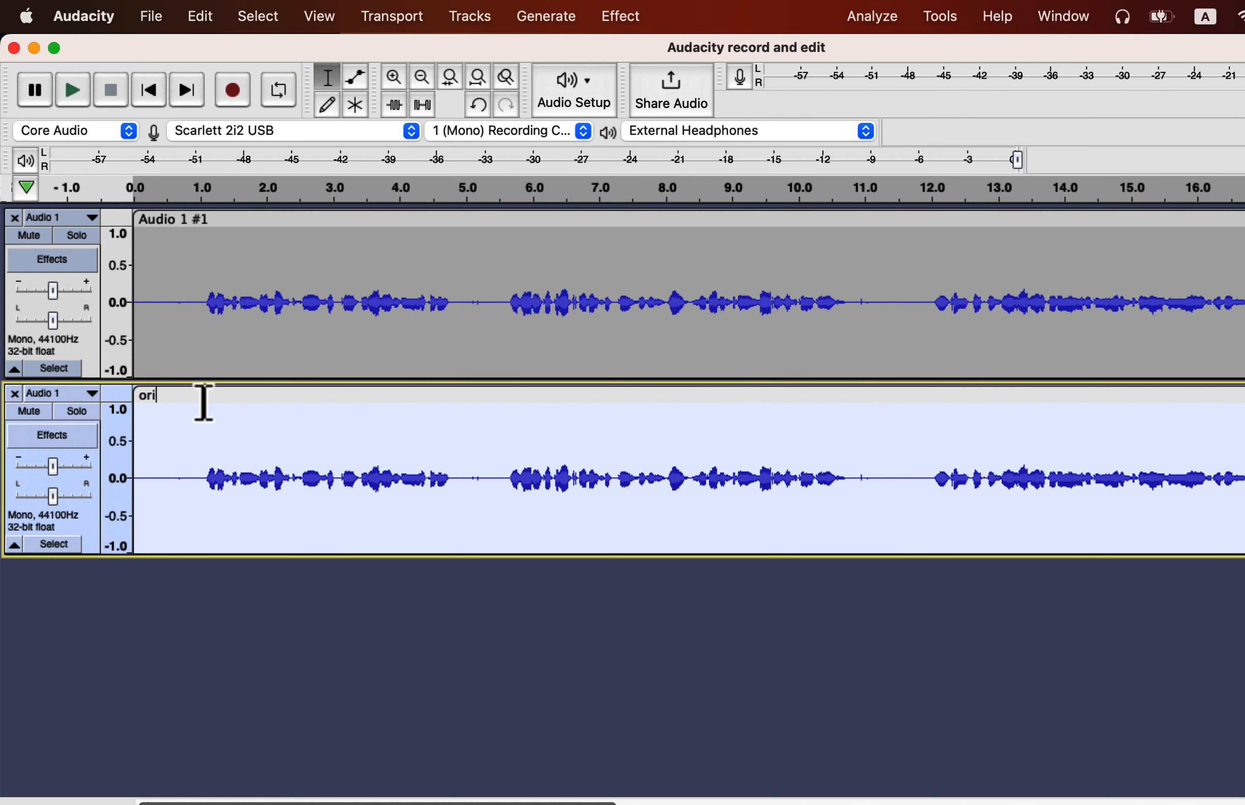
type("ginal")
key("Return")
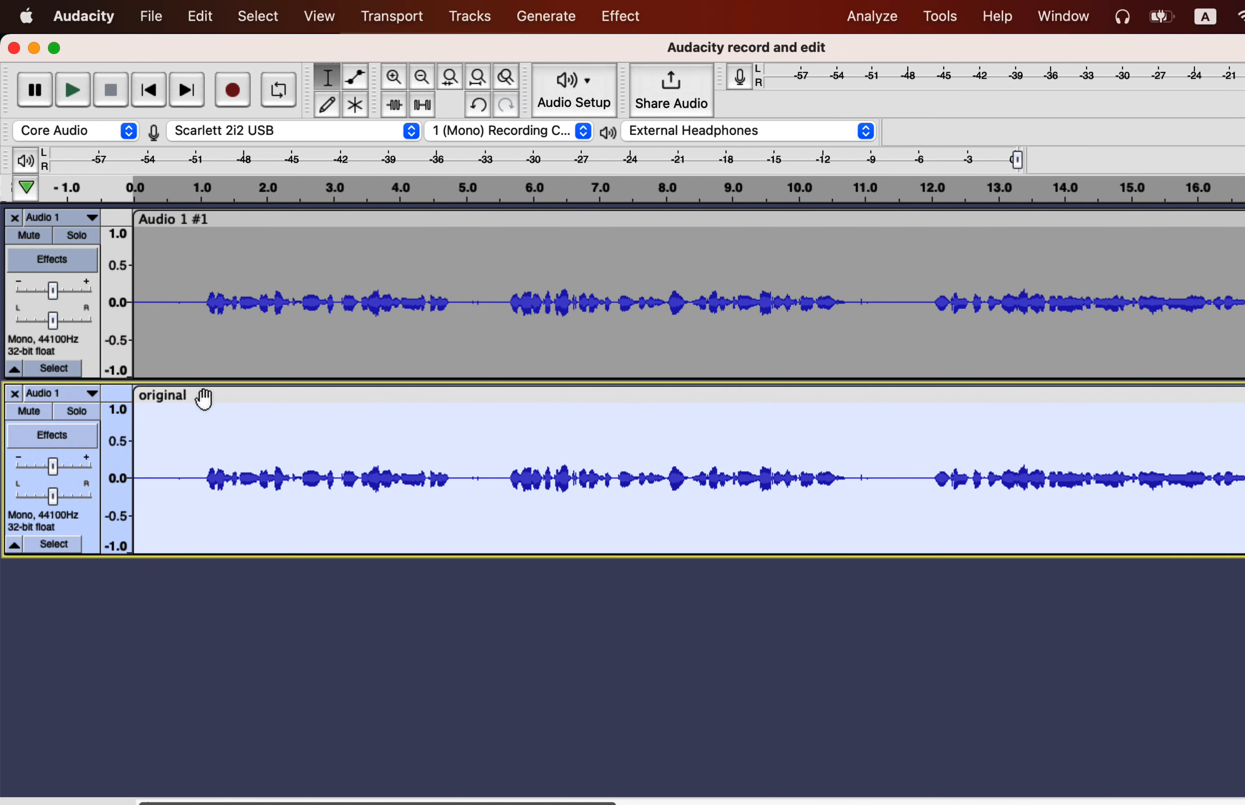
left_click(39, 413)
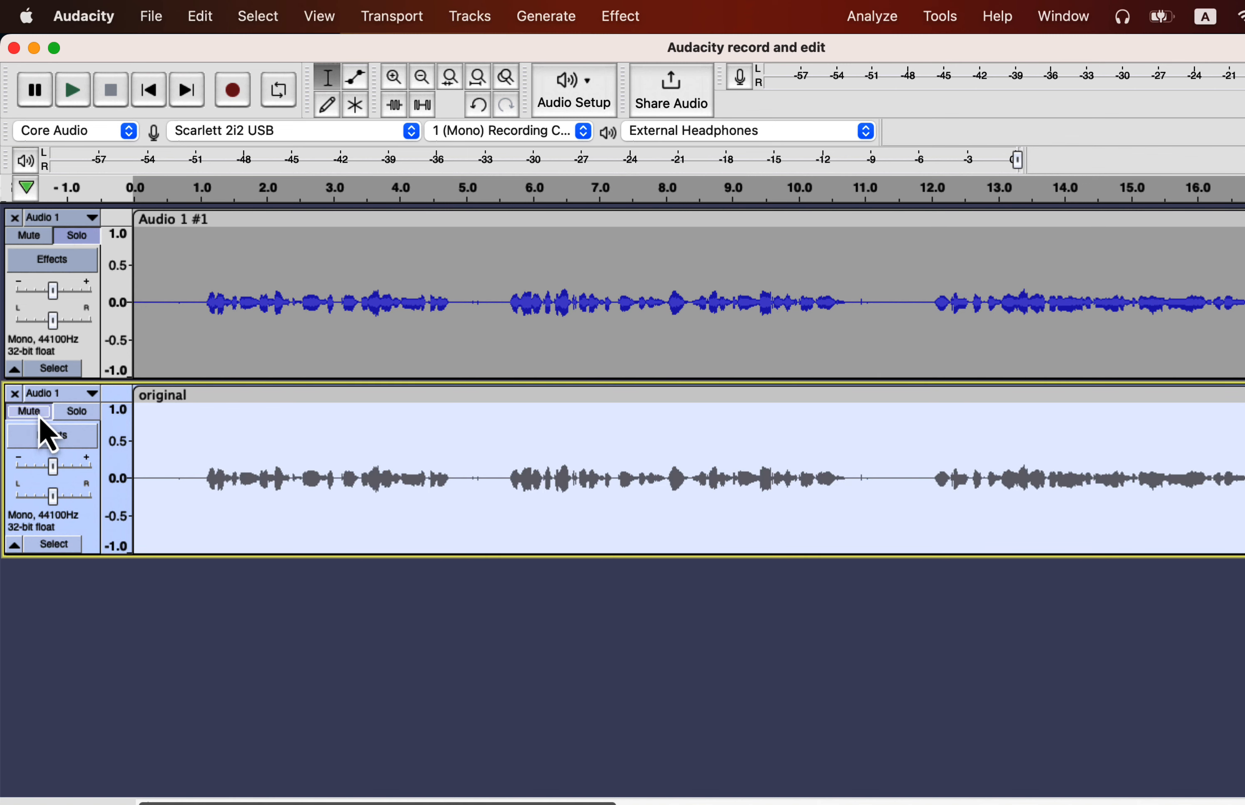
- Start the Normalize effect on the whole "Audio 1 #1" clip and load its factory Defaults preset
double_click(234, 282)
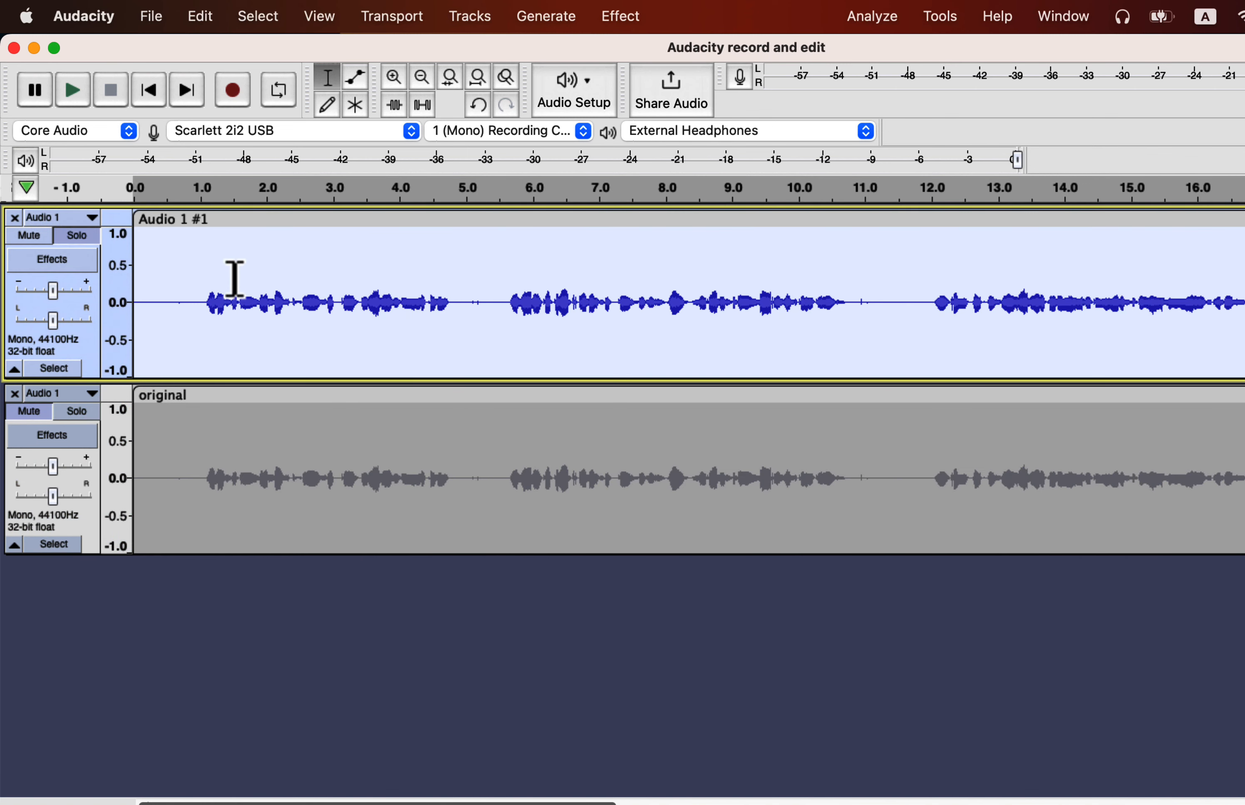
left_click(624, 17)
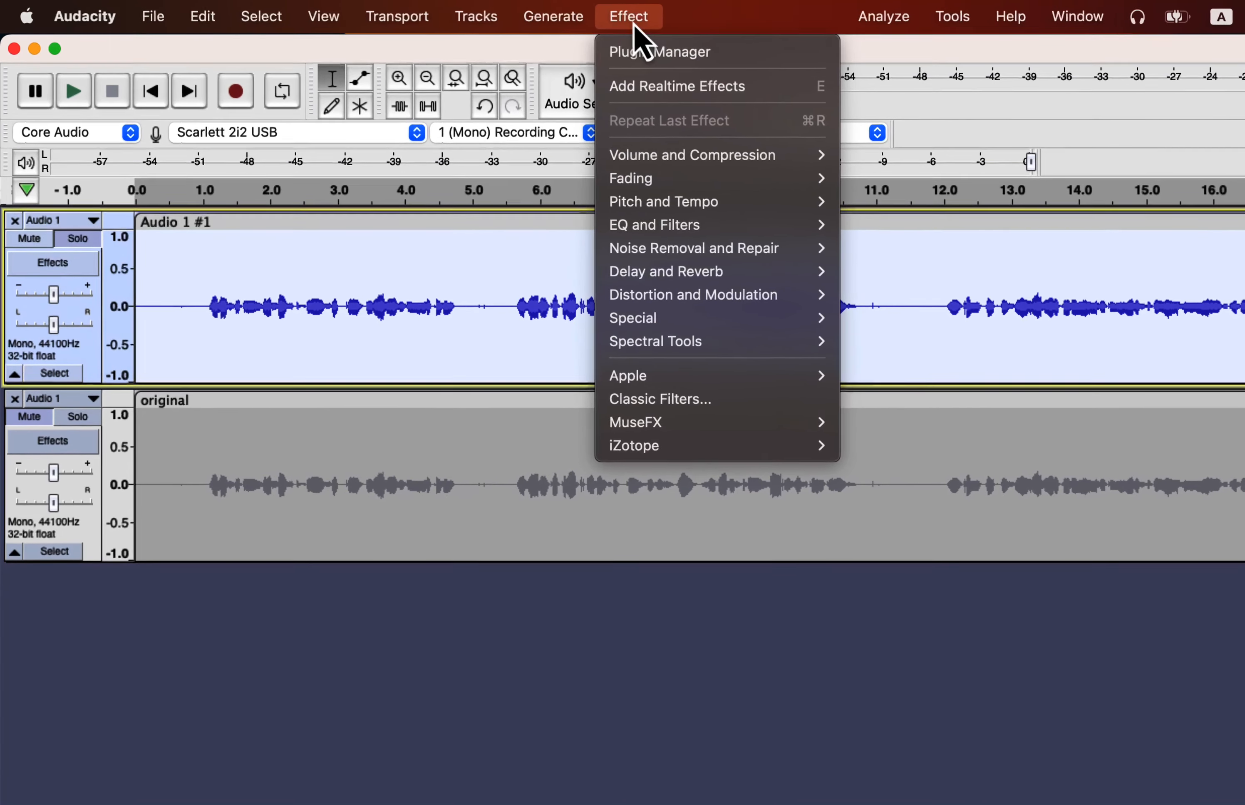
mouse_move(667, 160)
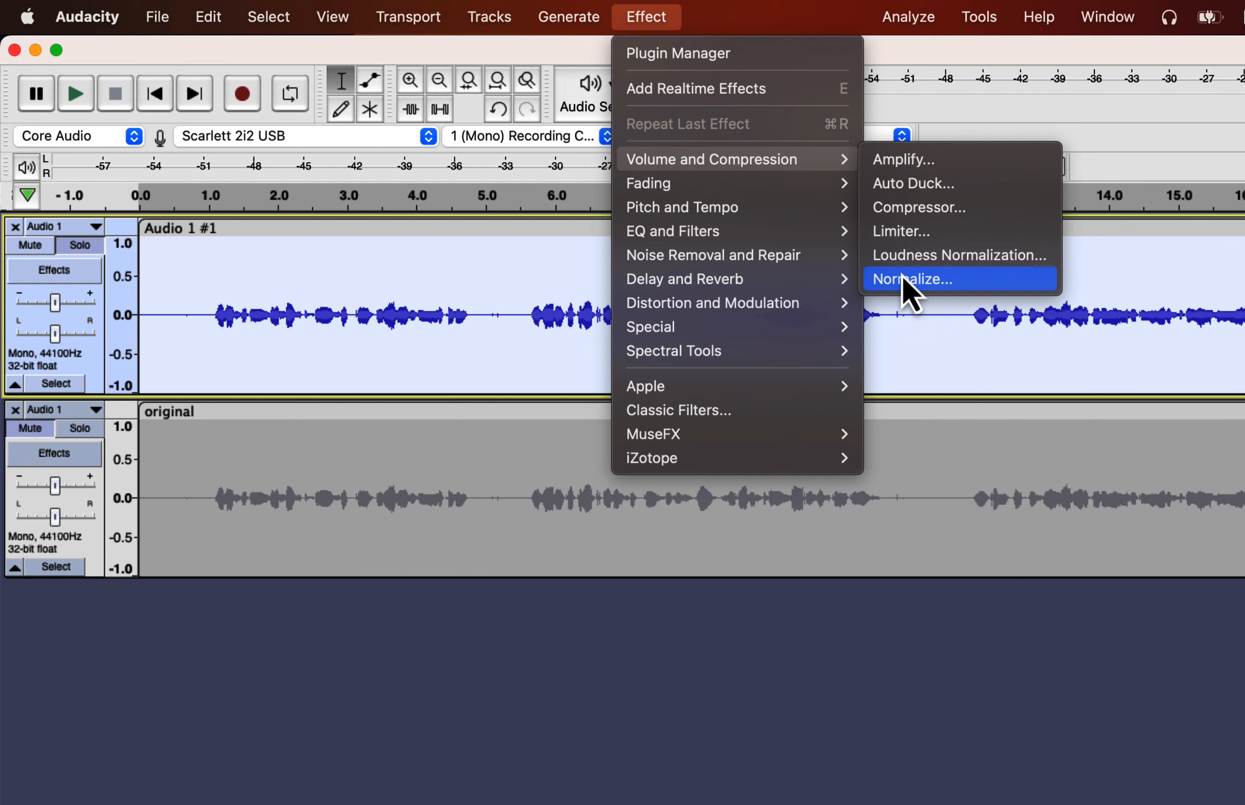
left_click(982, 281)
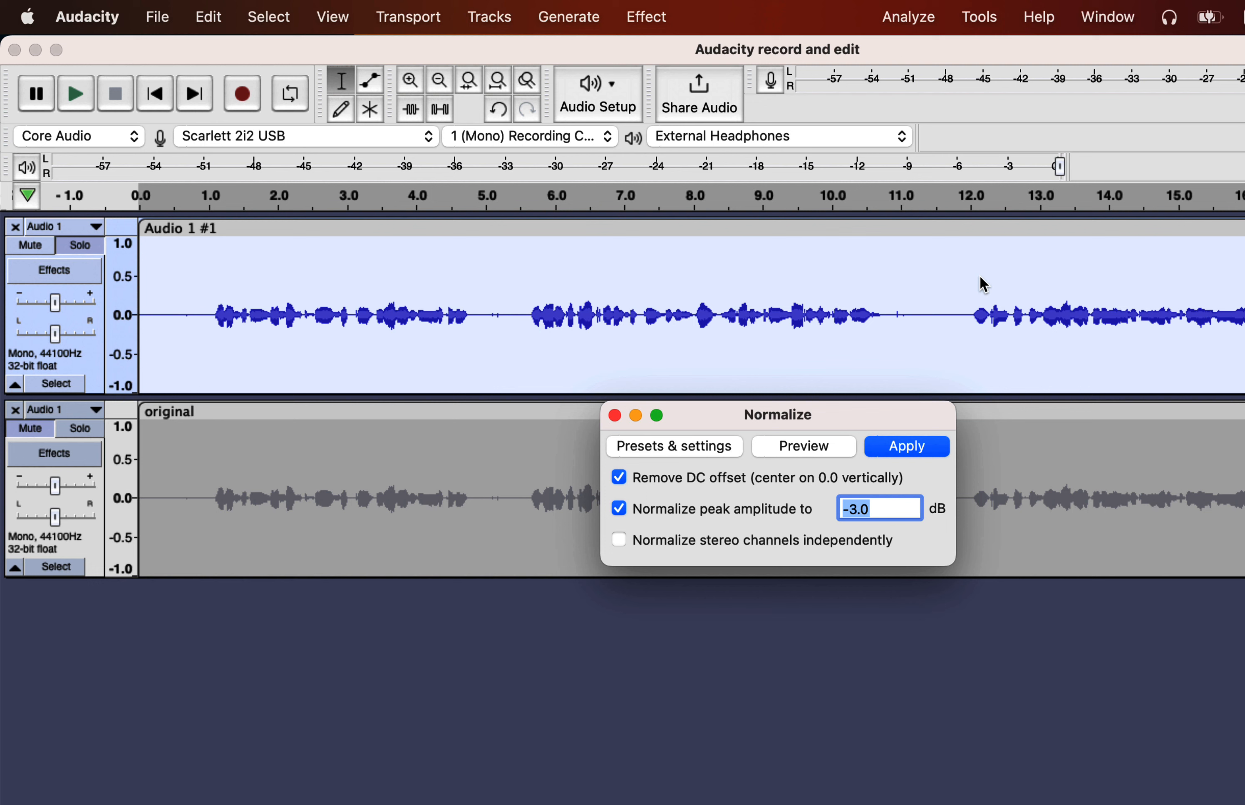
left_click(701, 449)
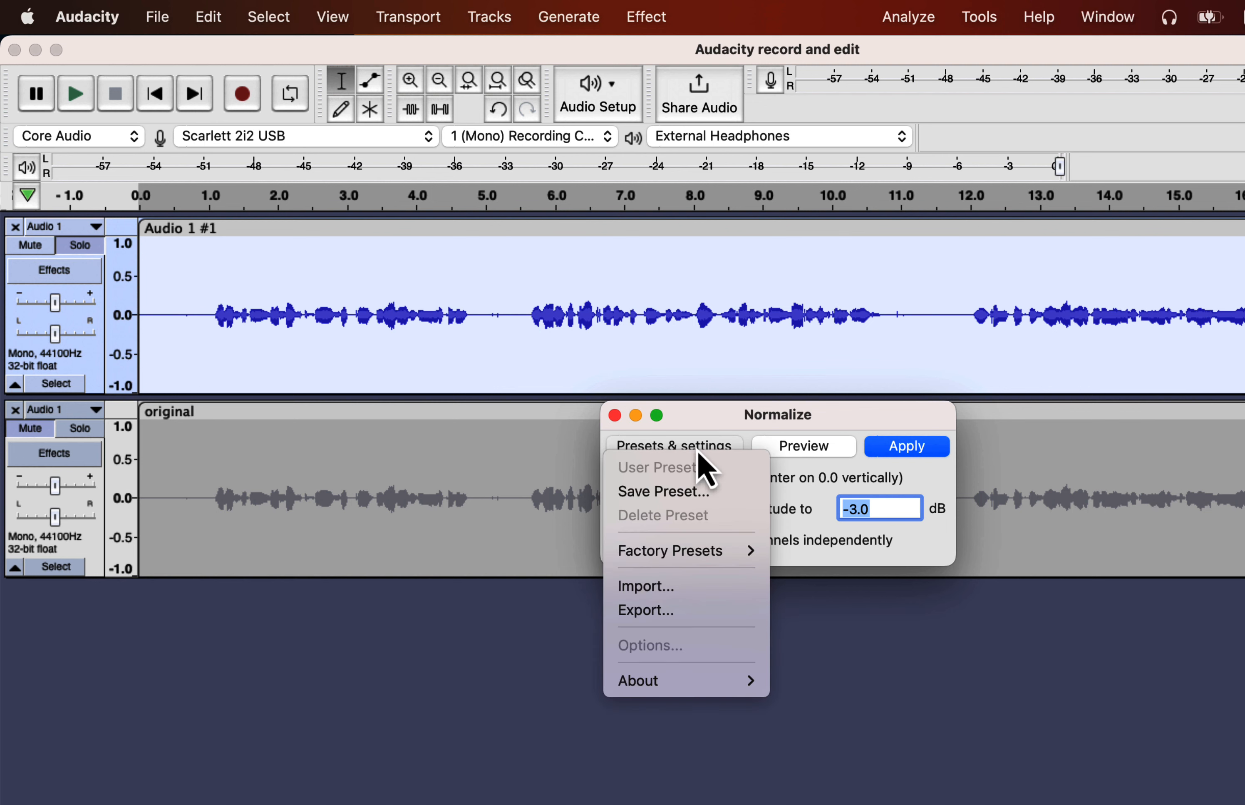
mouse_move(693, 555)
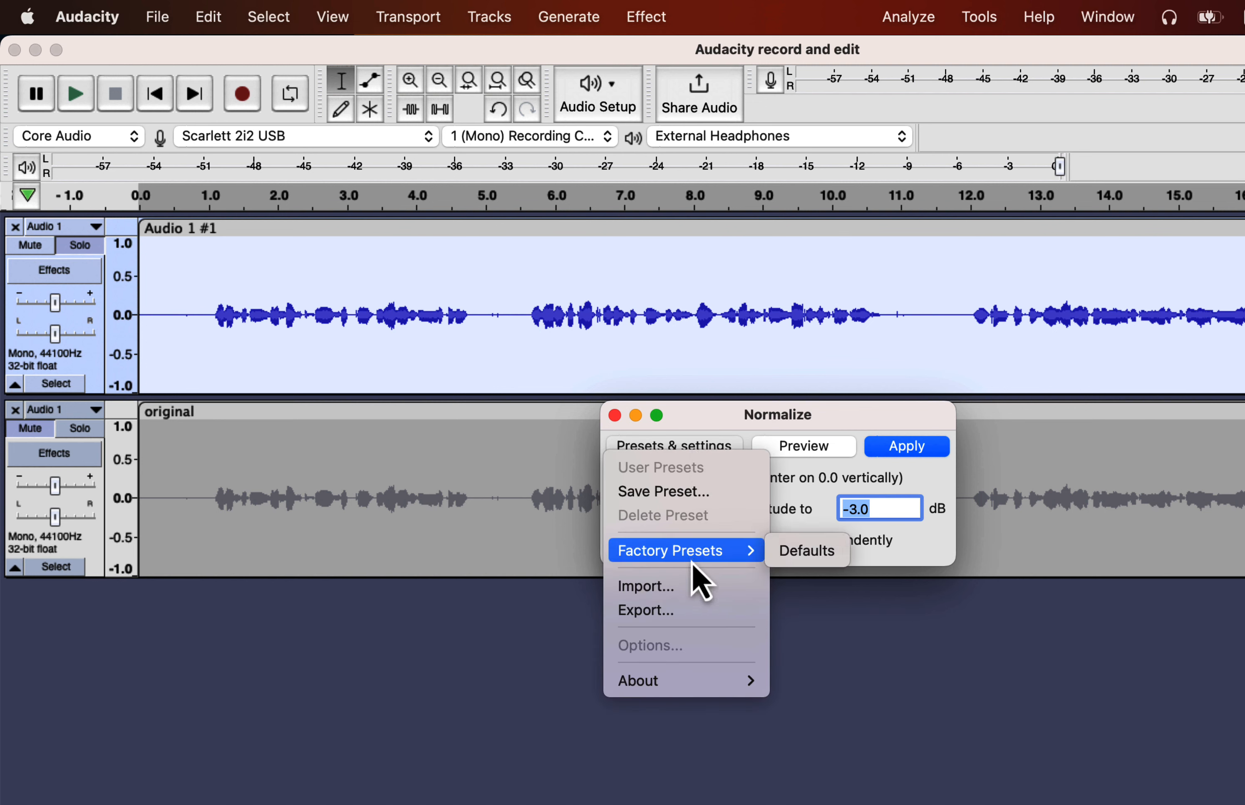
left_click(808, 552)
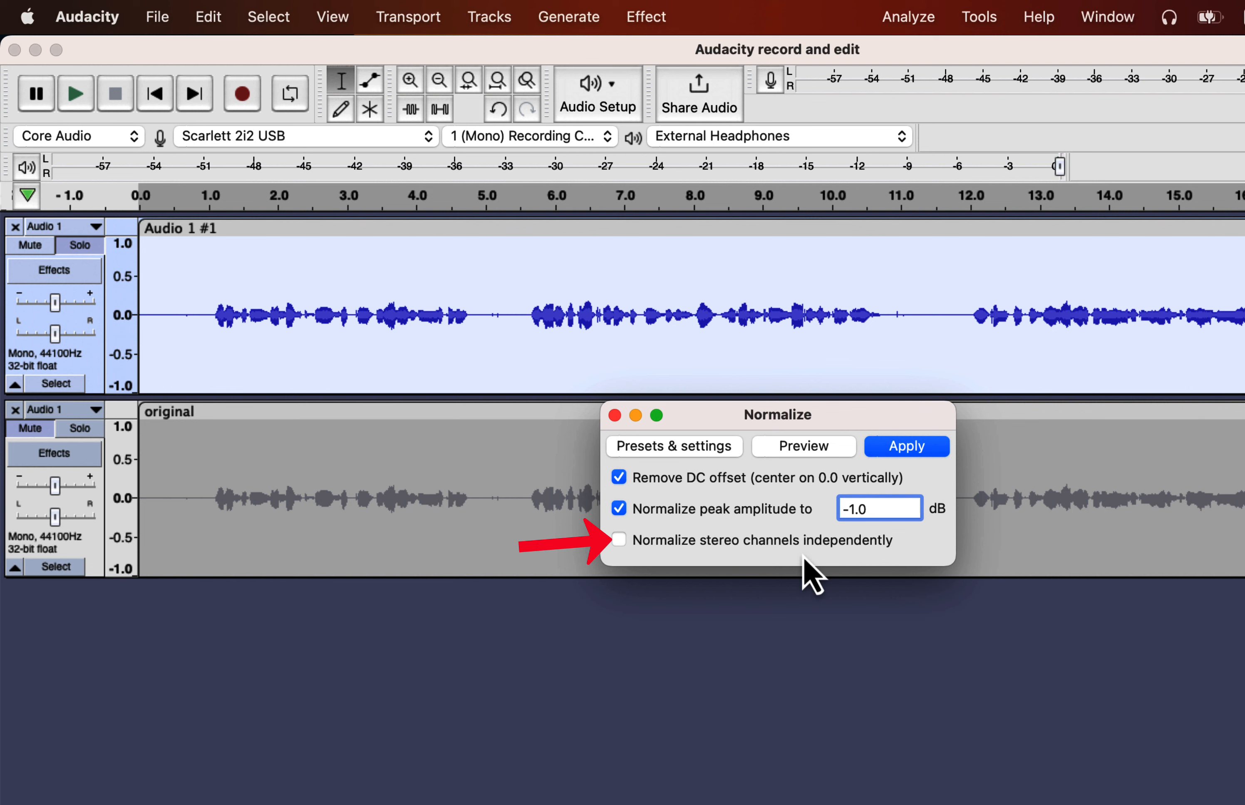
- Try a normalized peak amplitude of 0 dB
double_click(878, 504)
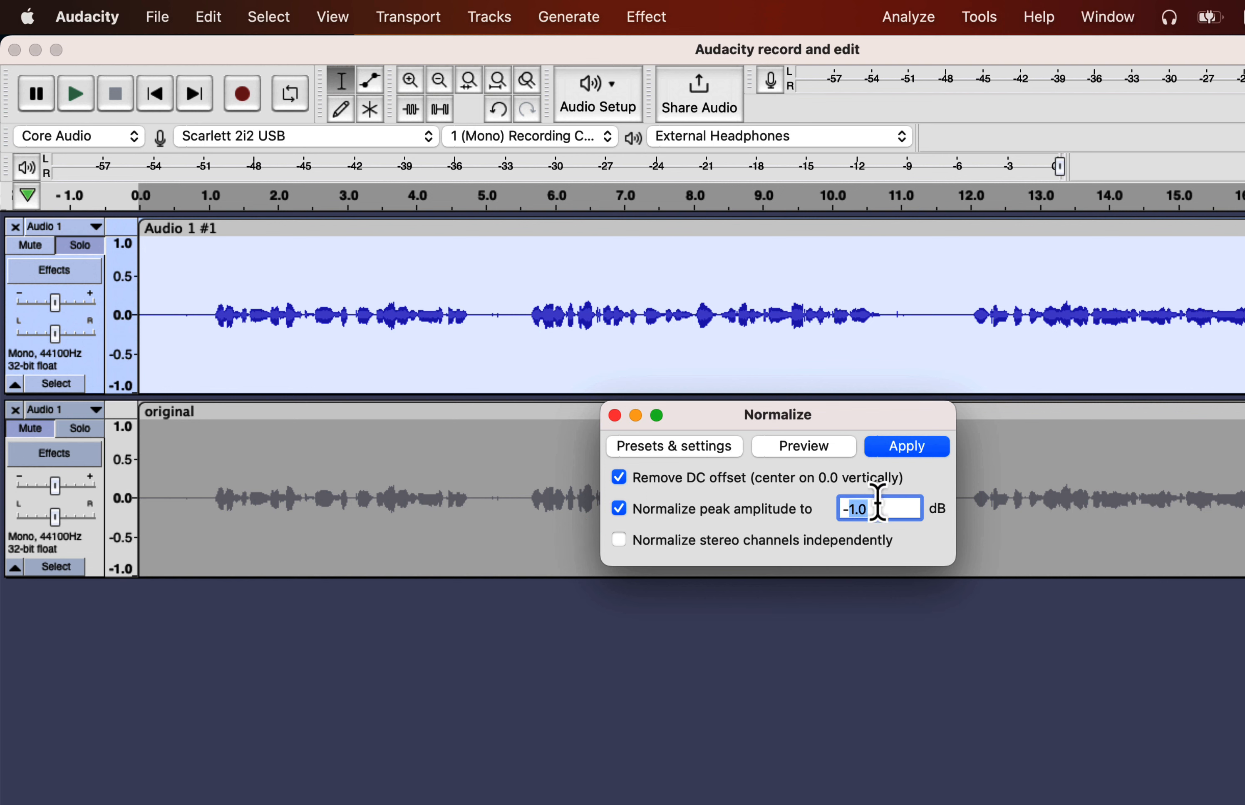
type("0")
key("BackSpace")
key("BackSpace")
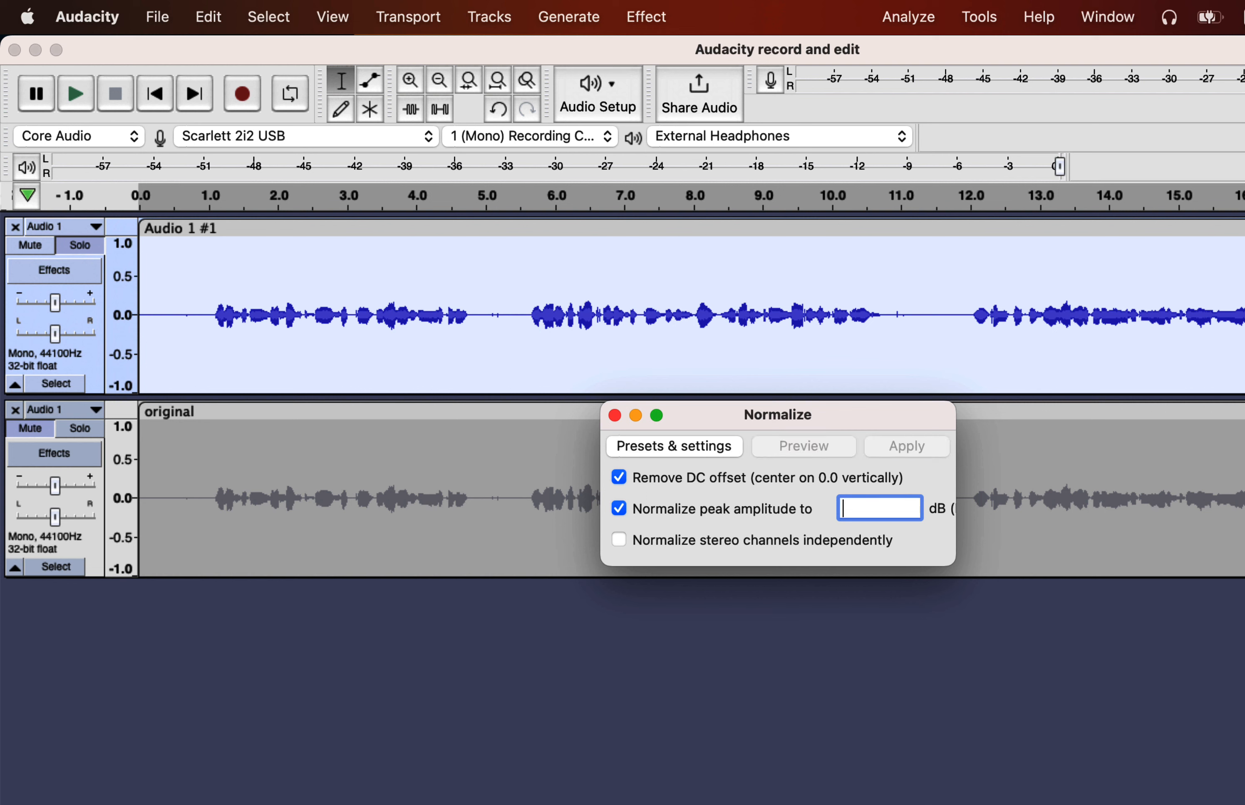
type("0")
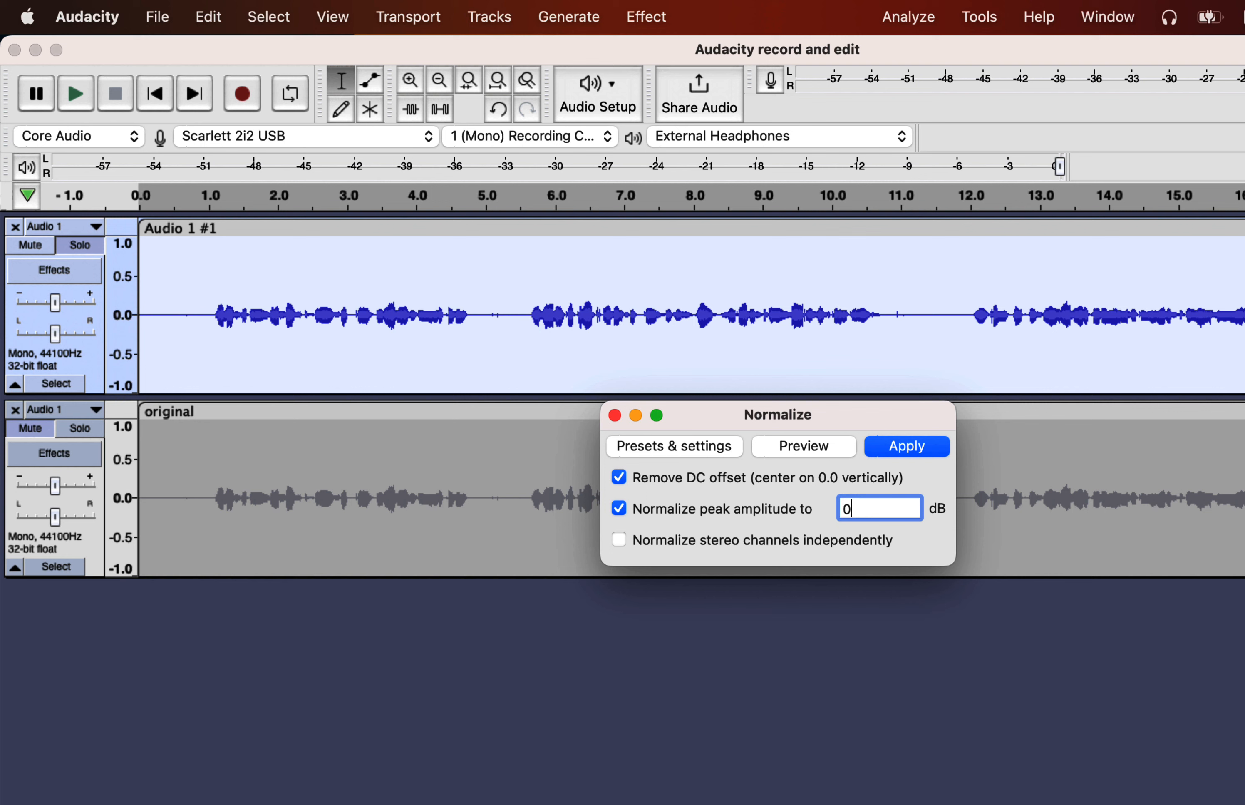
key("BackSpace")
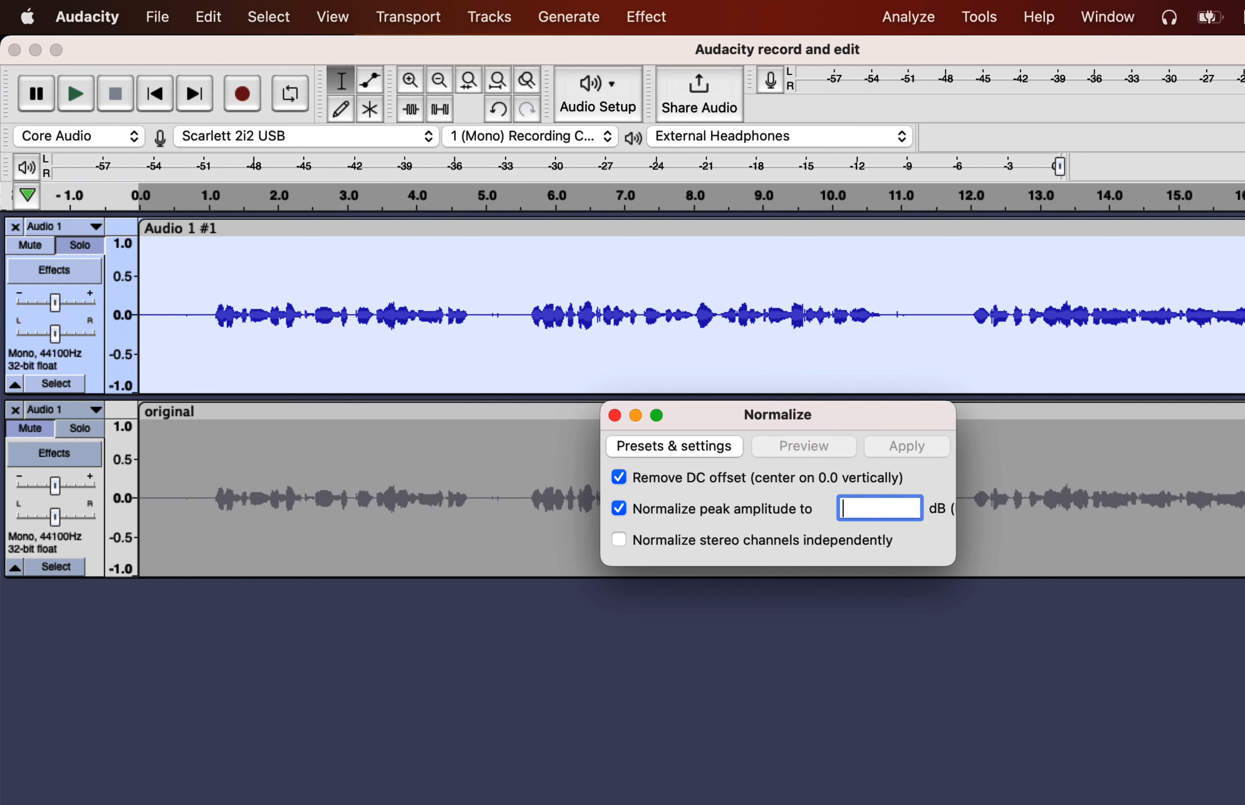
type("8")
key("BackSpace")
type("0")
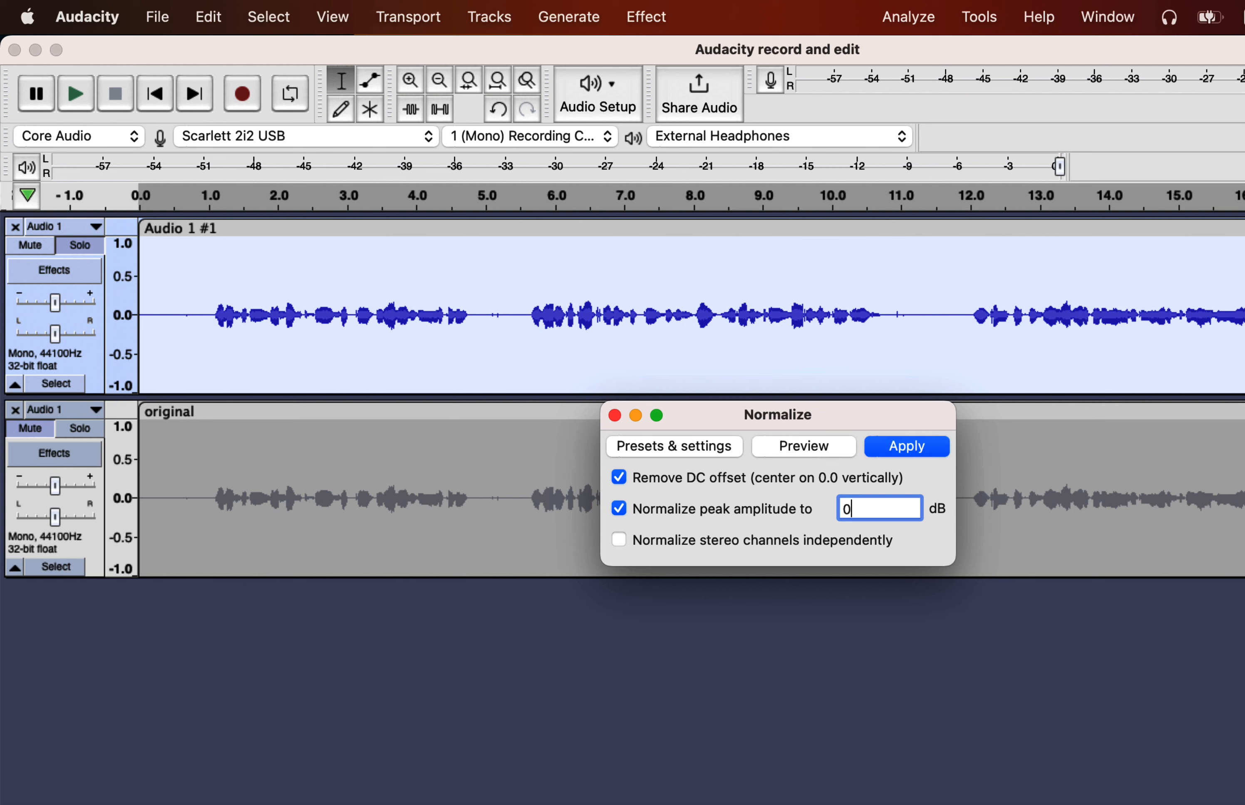
- Set the normalized peak amplitude to -3 dB and apply the effect to the upper track
key("BackSpace")
type("-3")
left_click(913, 449)
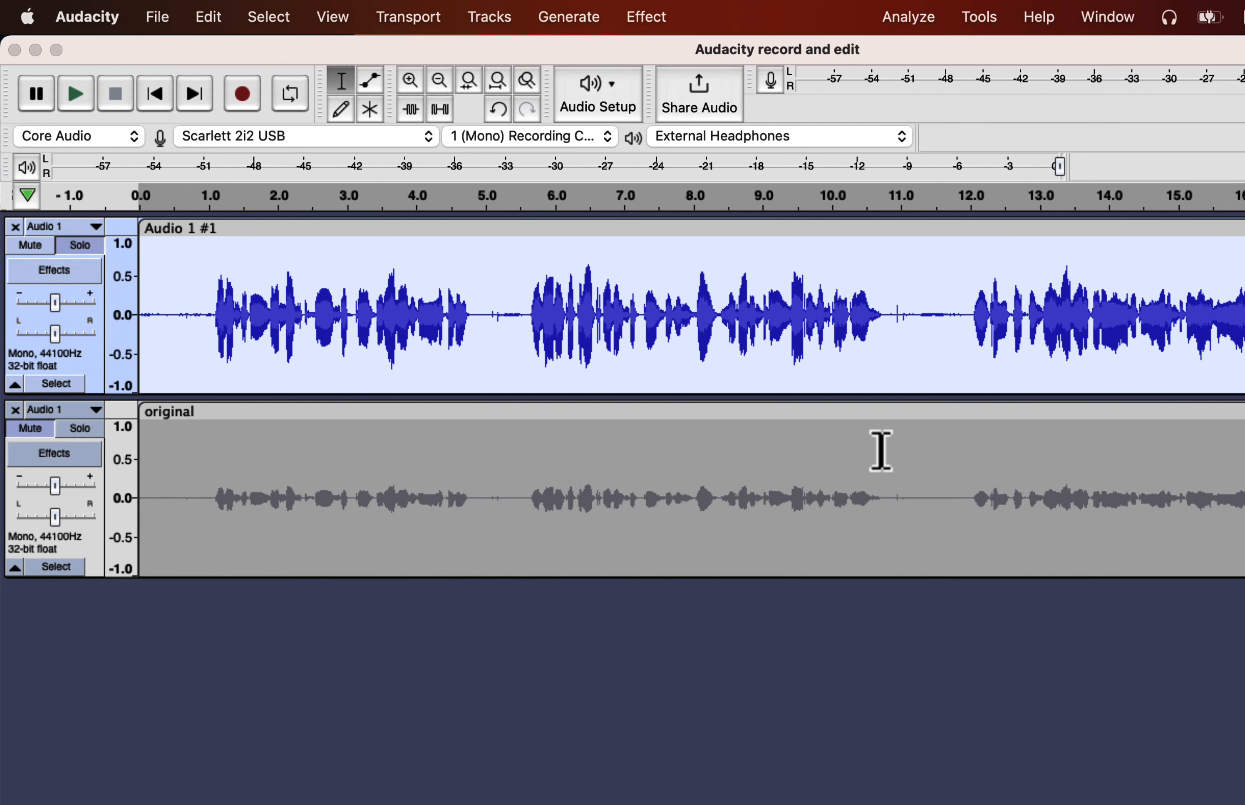
- Play the normalized upper track from near its start and again from about 27 s to check its level
left_click(152, 314)
key("space")
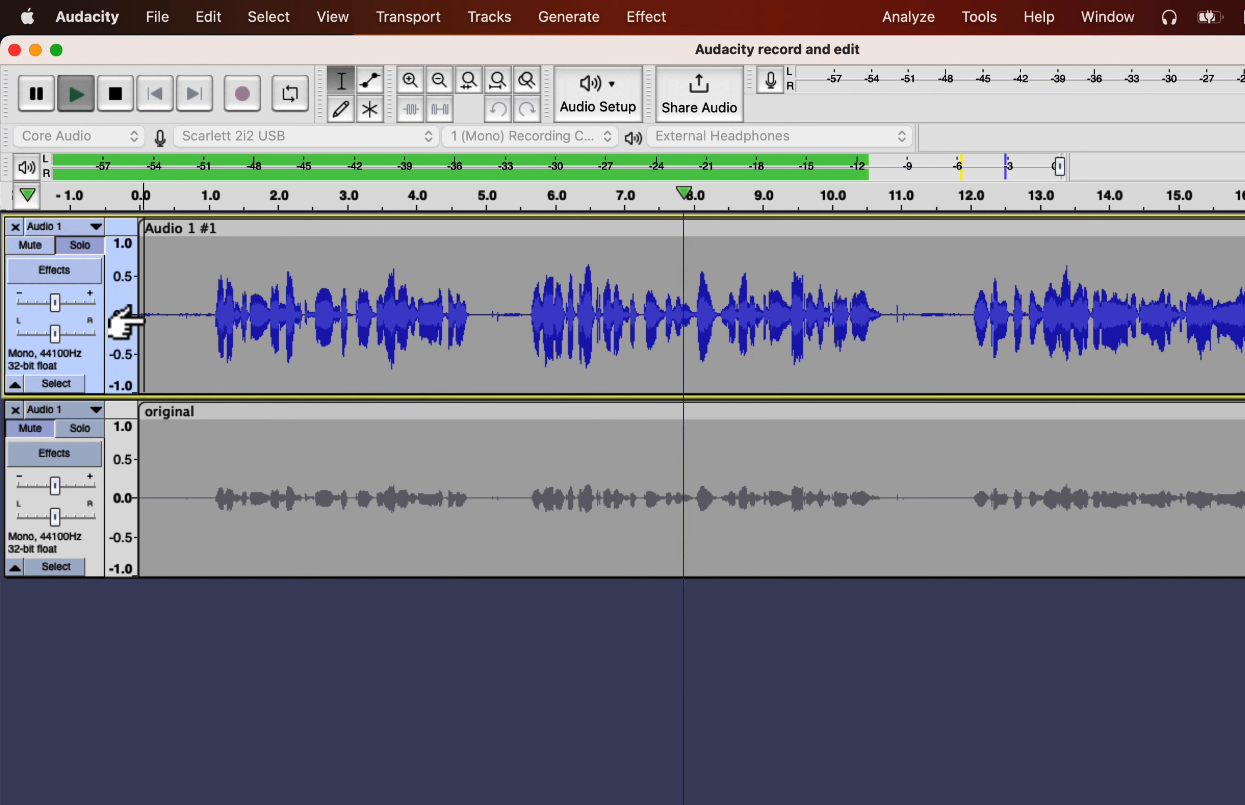
key("space")
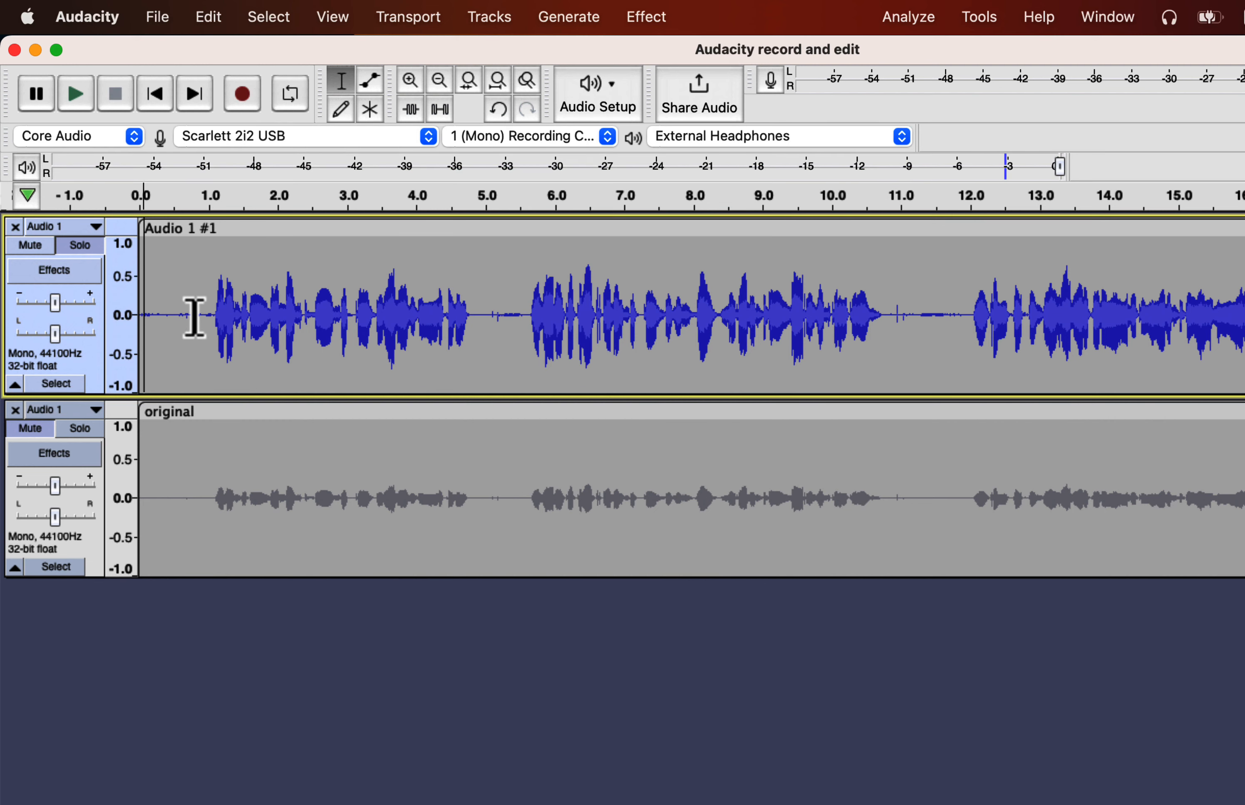
scroll(194, 318, "right", 10)
scroll(195, 318, "right", 5)
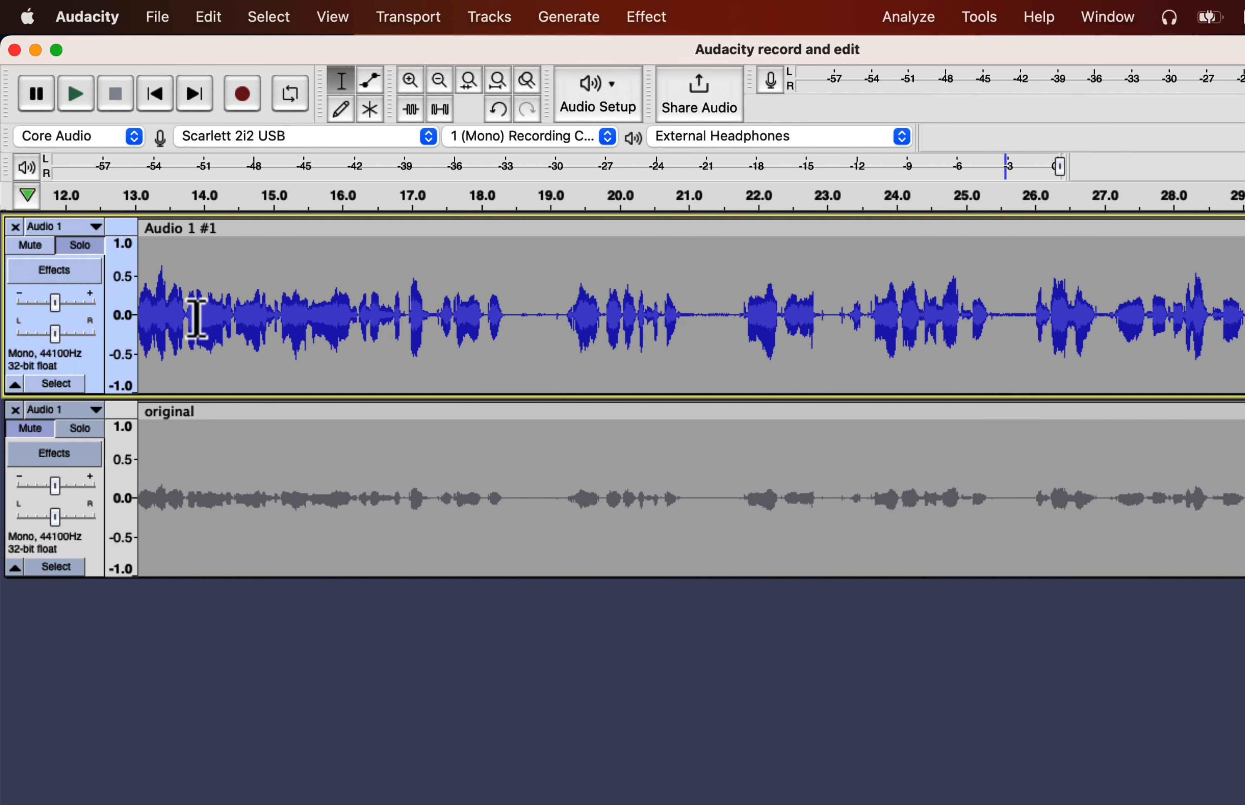
left_click(1105, 317)
key("space")
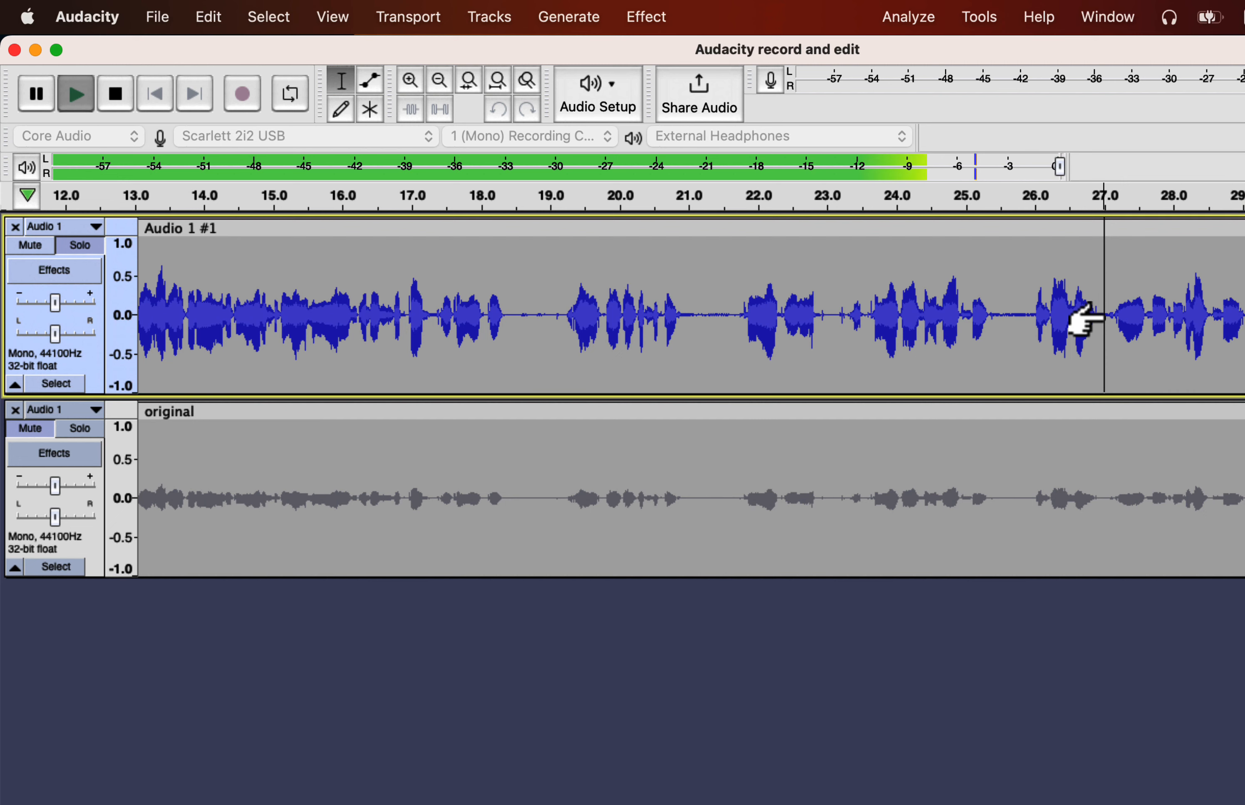
key("space")
- Play the normalized track from about 38 s and inspect its waveform through to the end
scroll(1079, 346, "right", 5)
scroll(1079, 352, "right", 4)
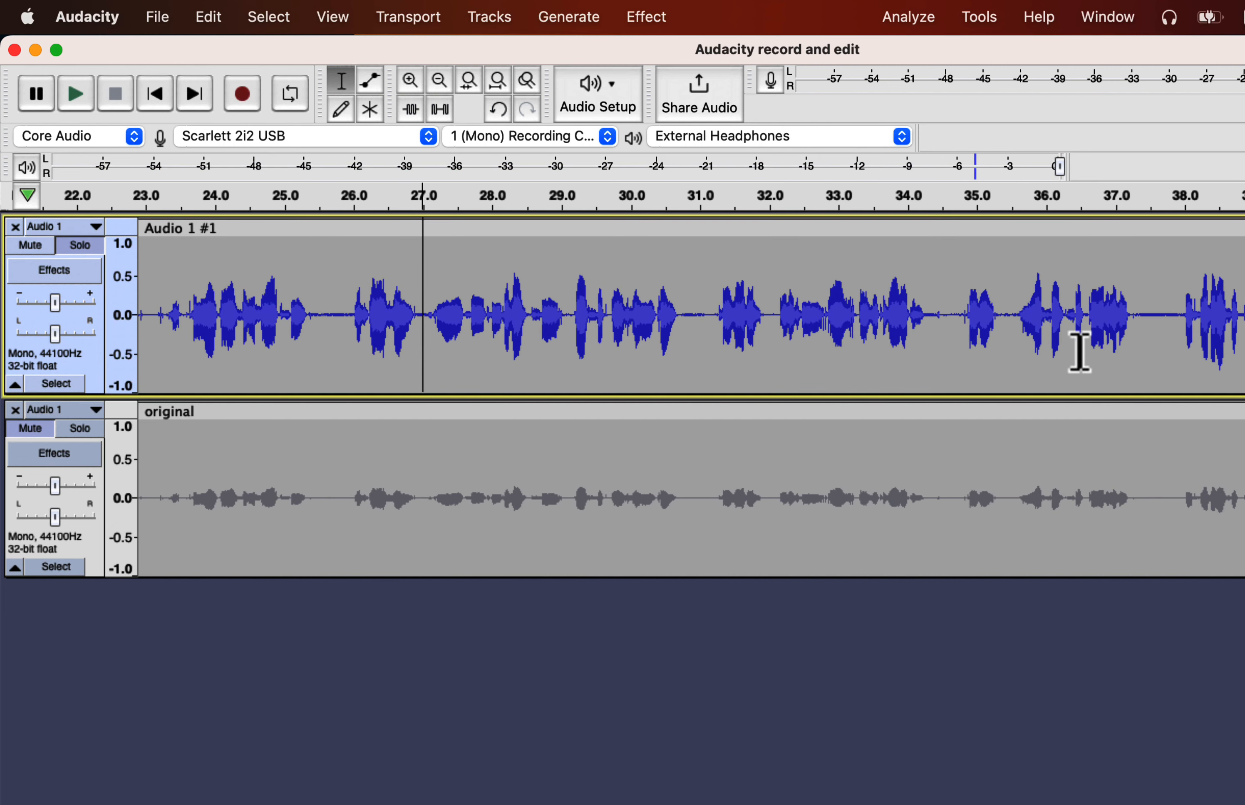
scroll(1079, 349, "right", 5)
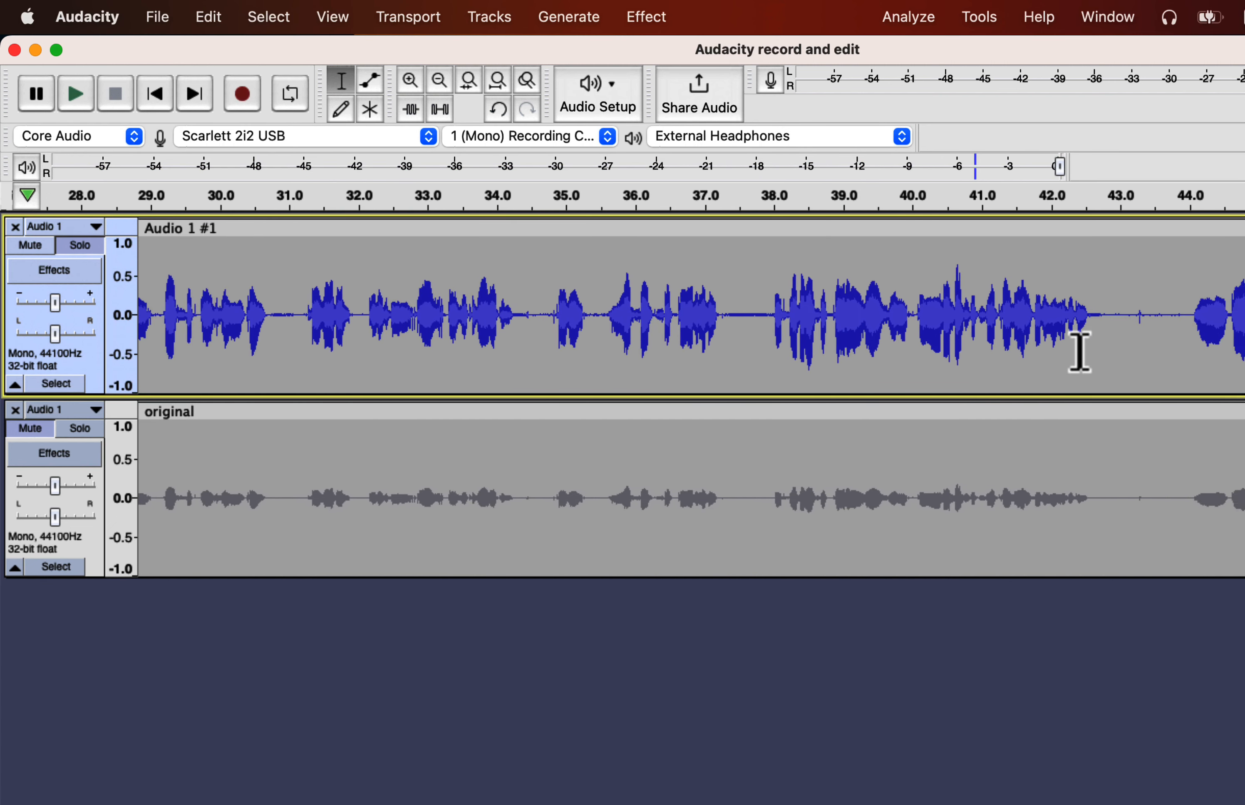
left_click(848, 288)
left_click(661, 290)
key("space")
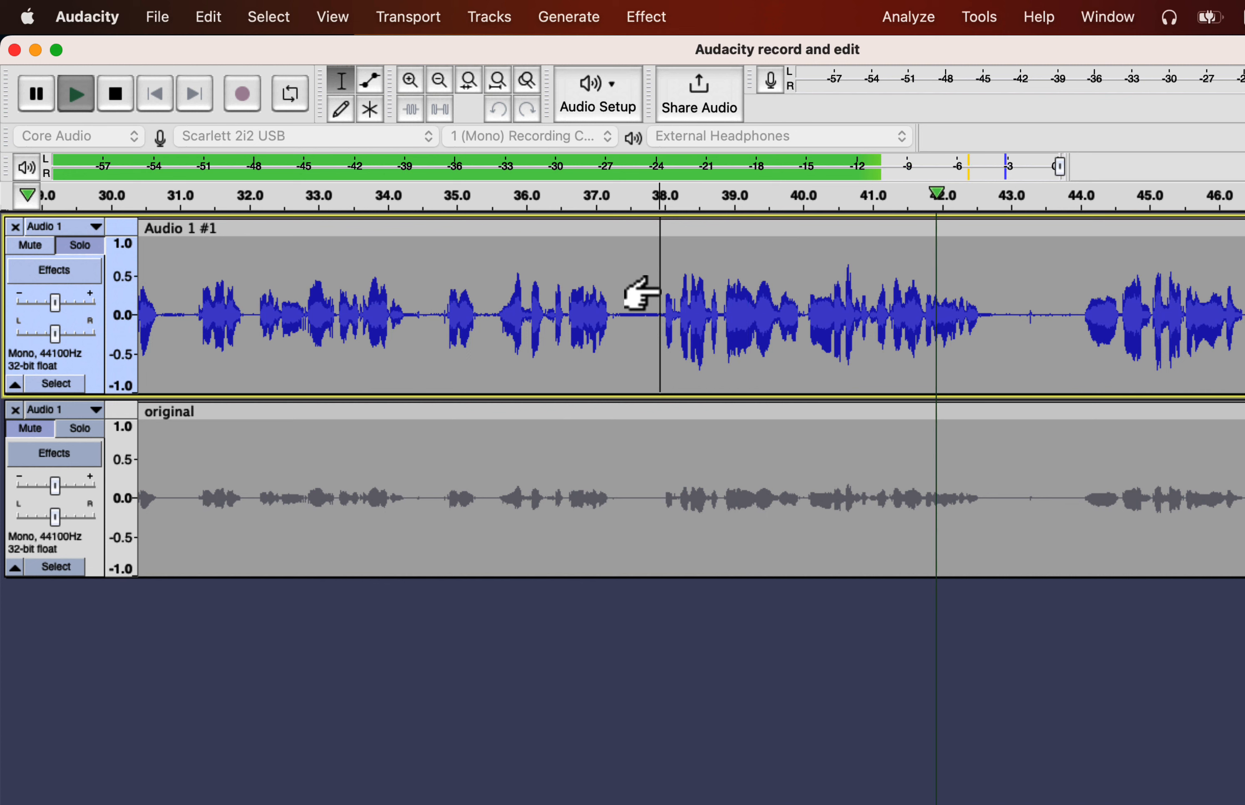
key("space")
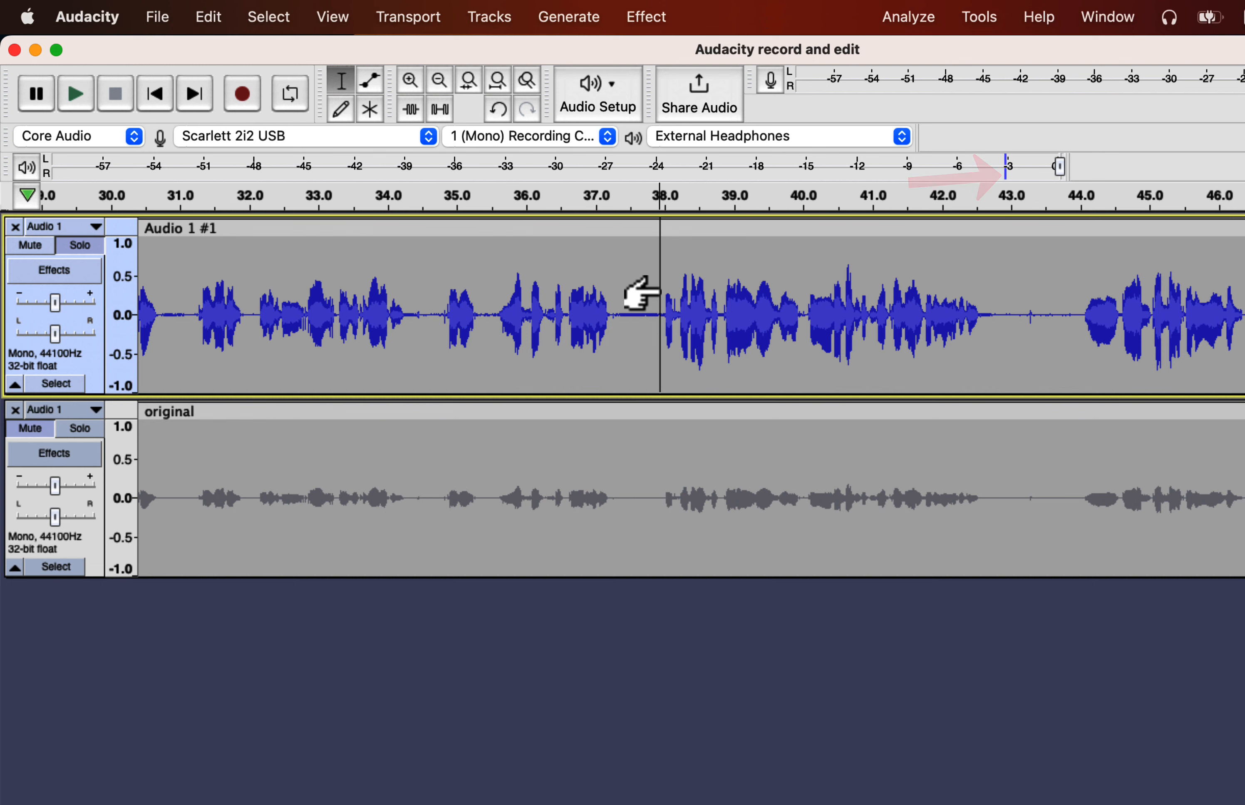
scroll(661, 288, "right", 5)
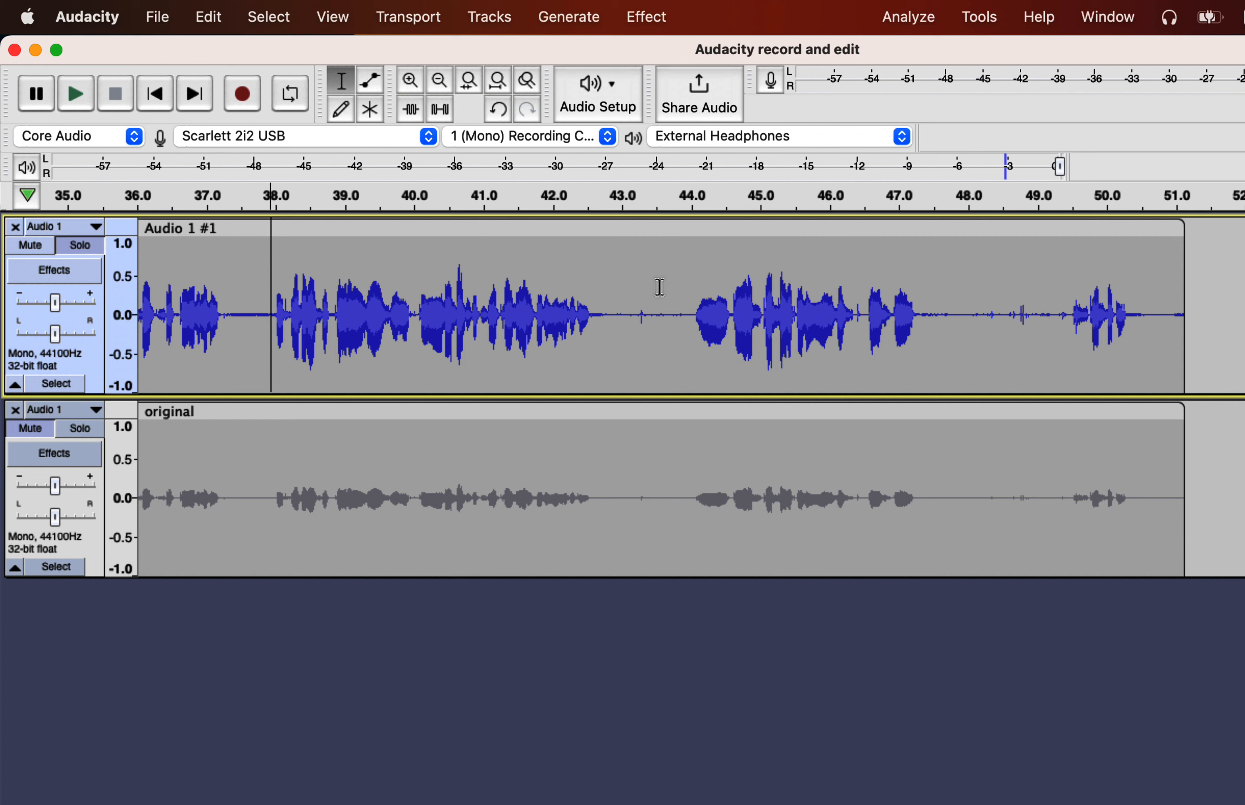
scroll(660, 287, "left", 20)
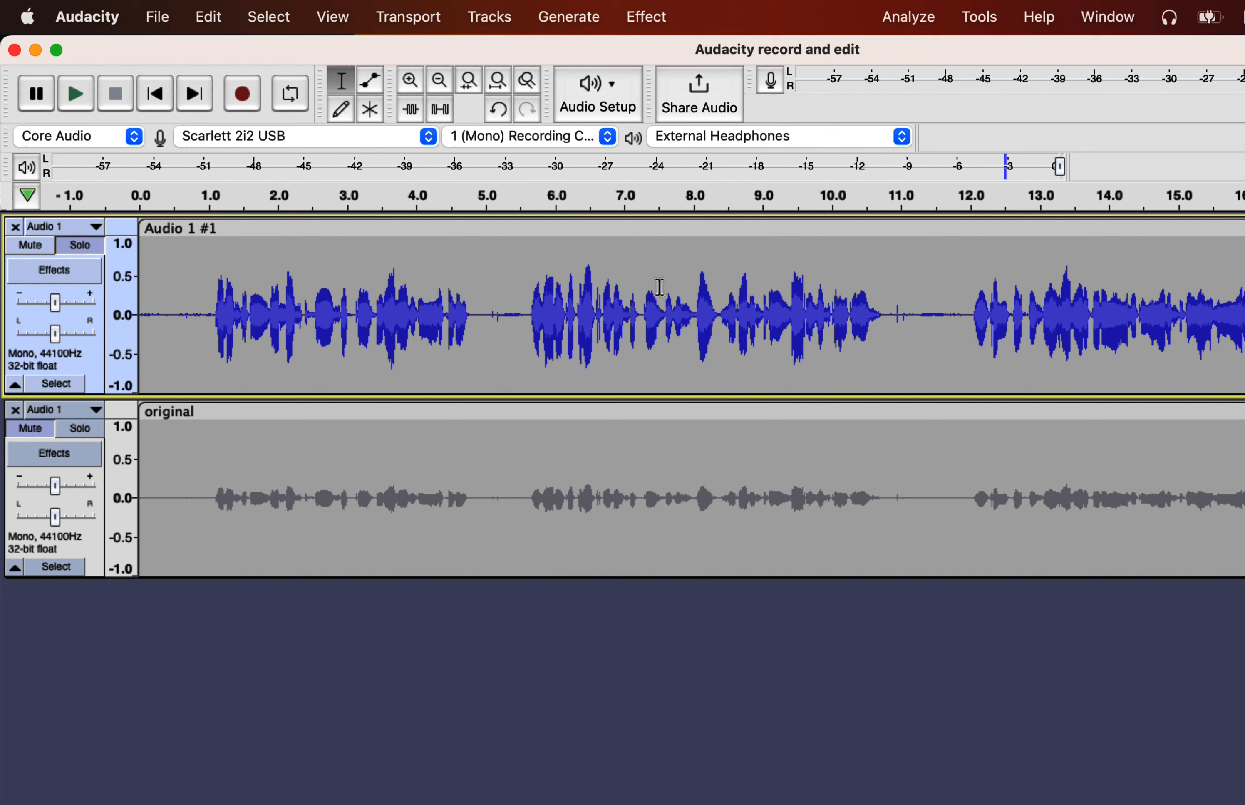
- Select about the first second of background noise in the upper track and play it to check its level
left_click(210, 316)
left_click_drag(209, 317, 123, 335)
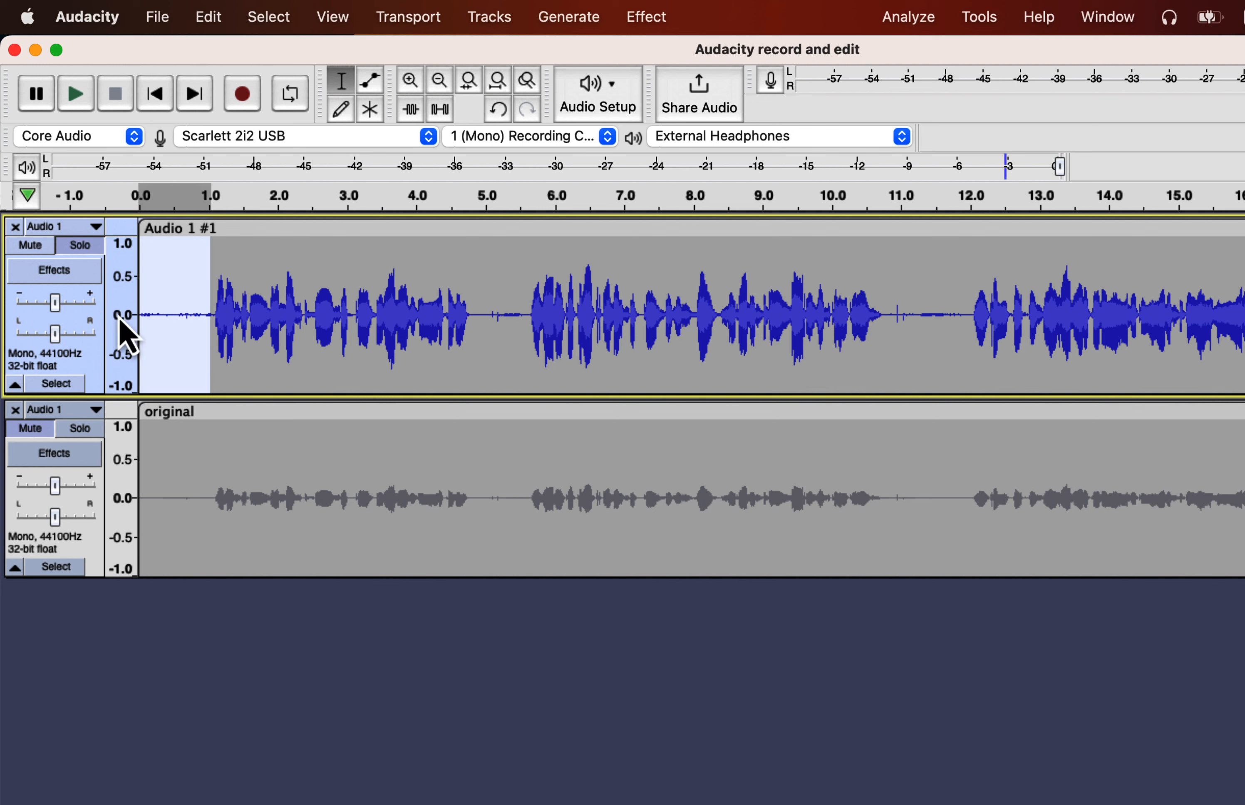
key("space")
- Capture a Noise Reduction profile from the selected background noise
left_click(646, 18)
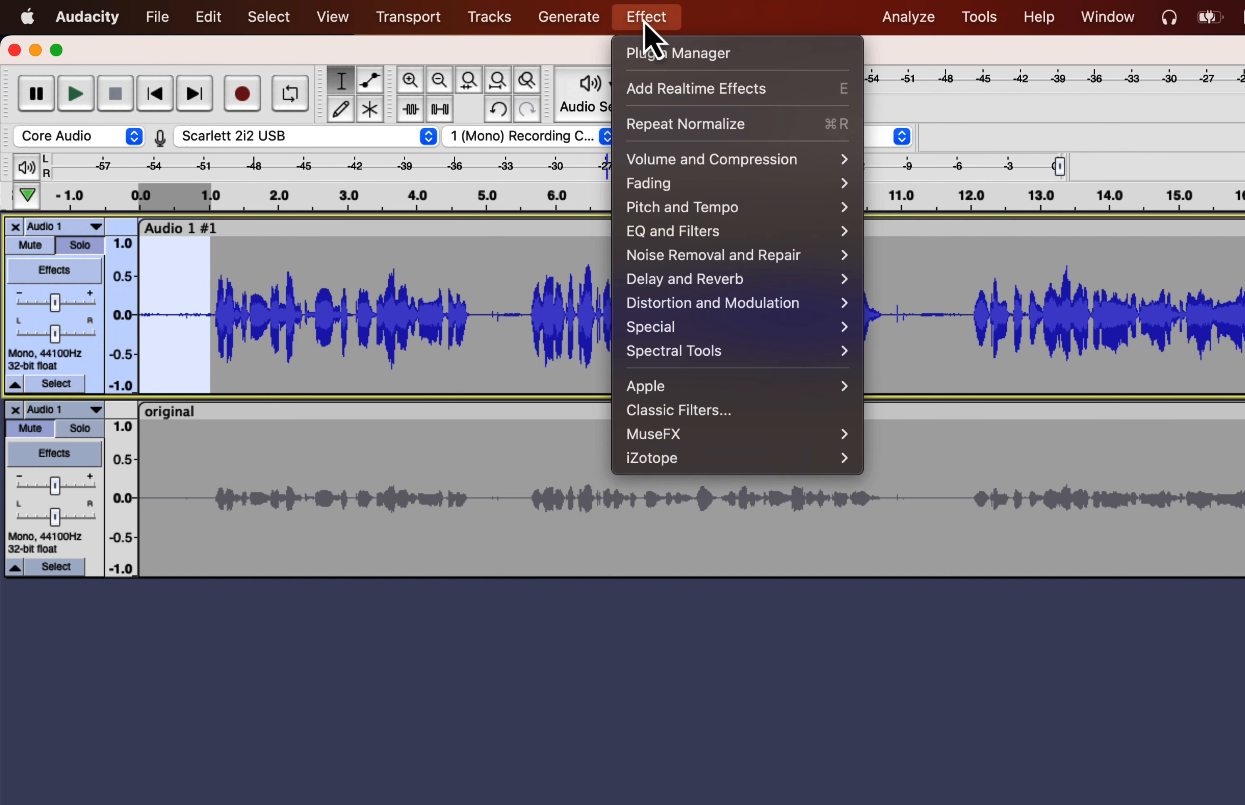
mouse_move(667, 268)
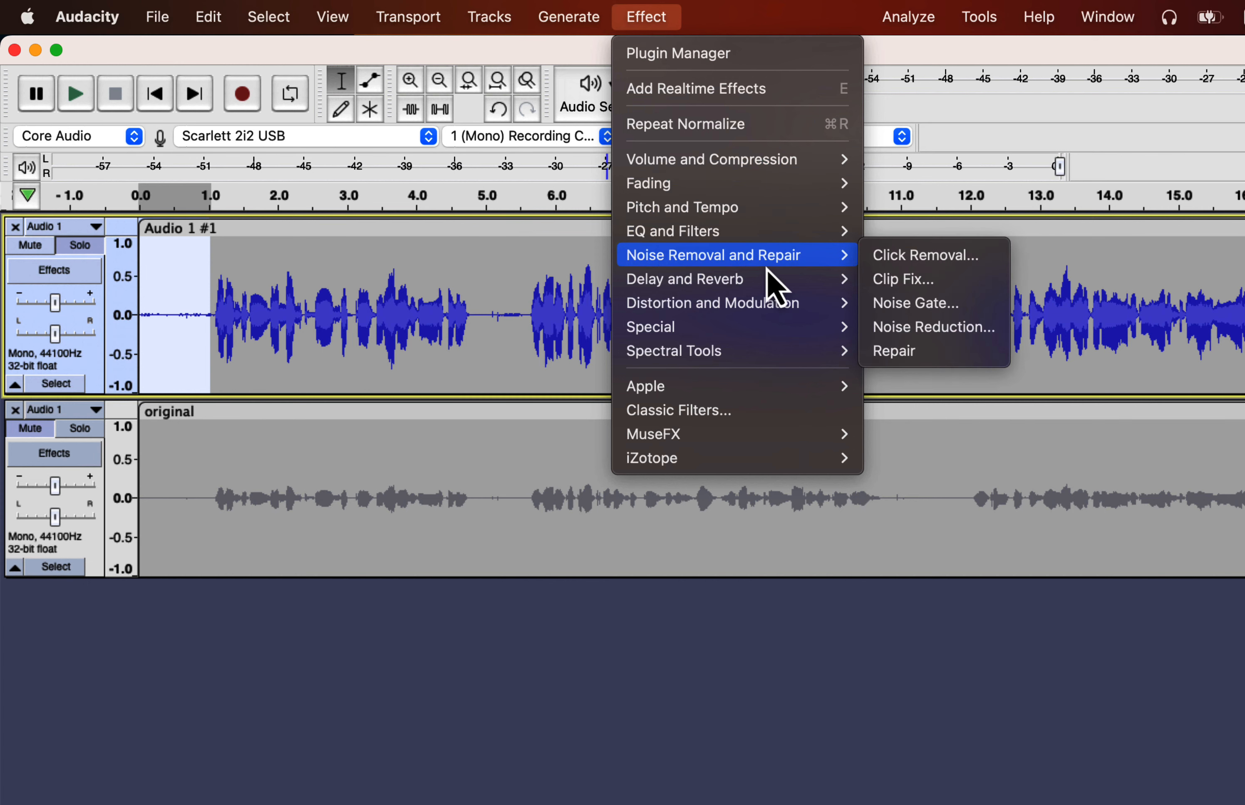
left_click(917, 329)
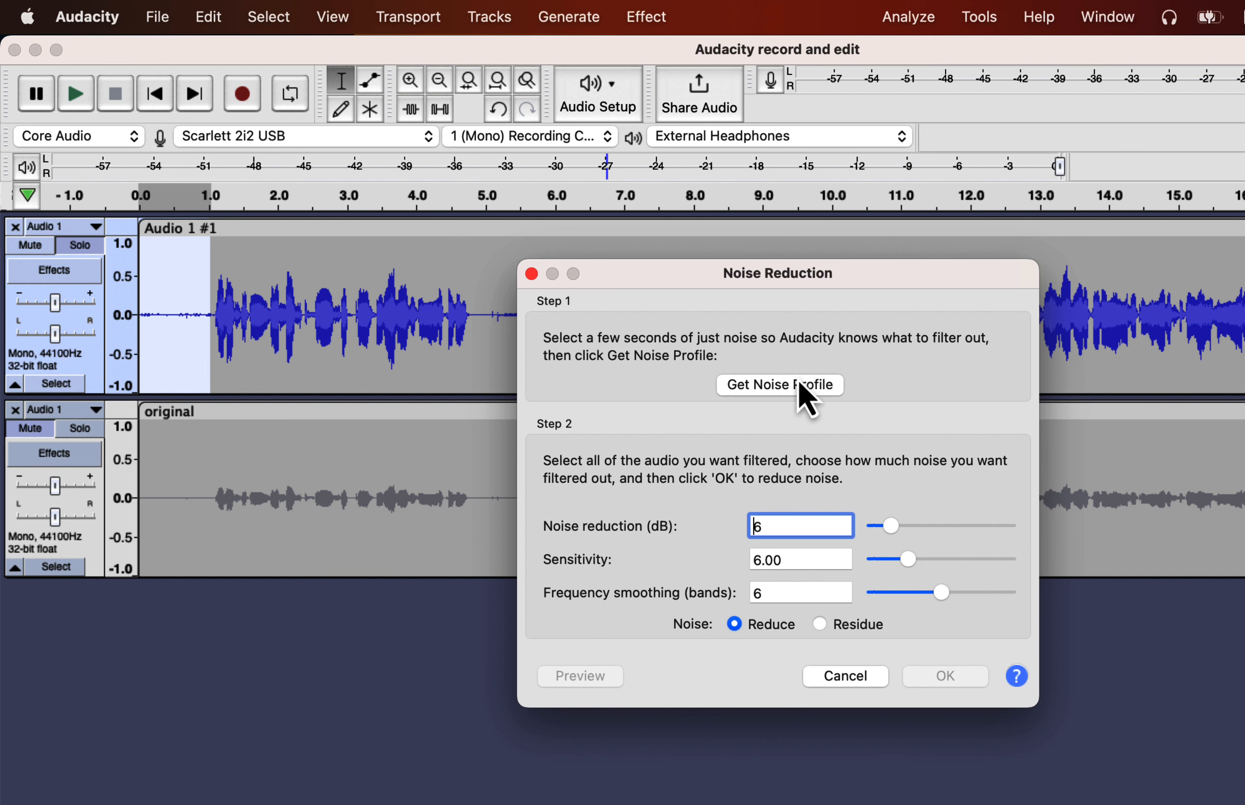
left_click(776, 387)
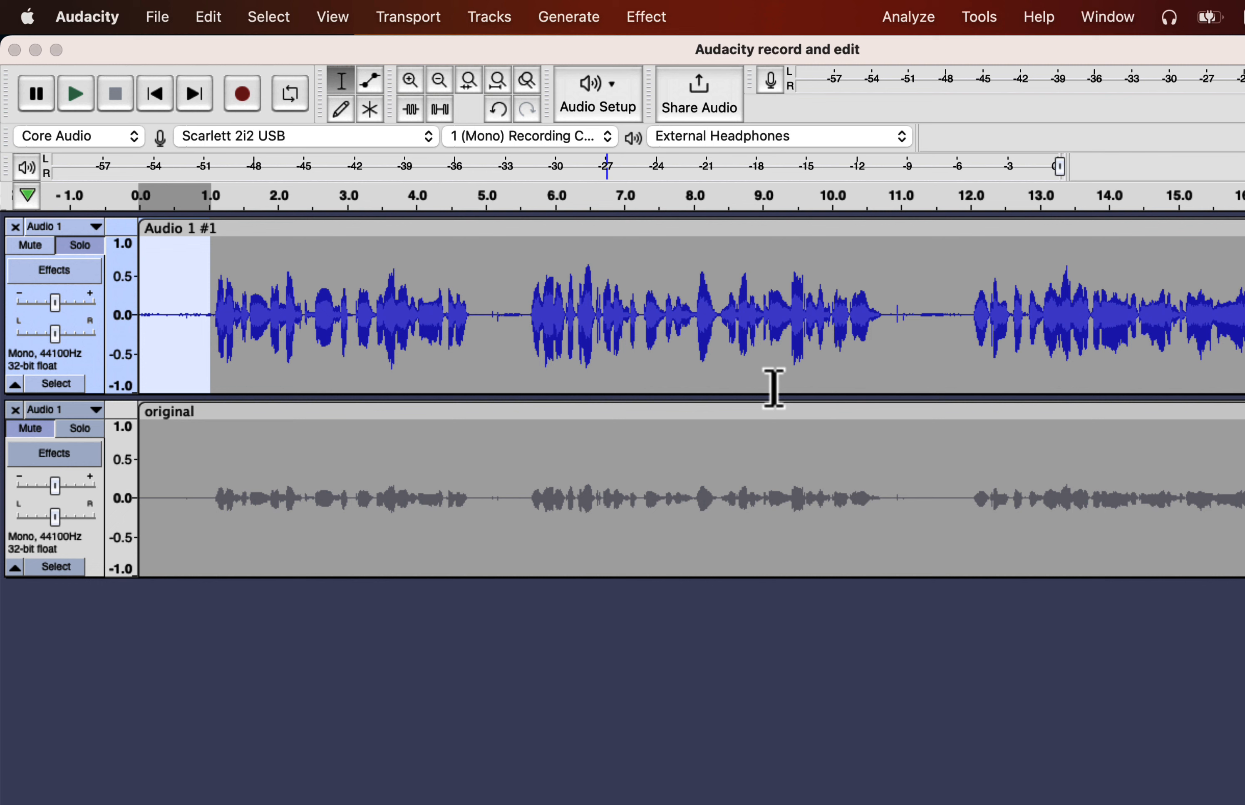
- Select the entire upper clip and reopen the Noise Reduction effect for it
double_click(526, 278)
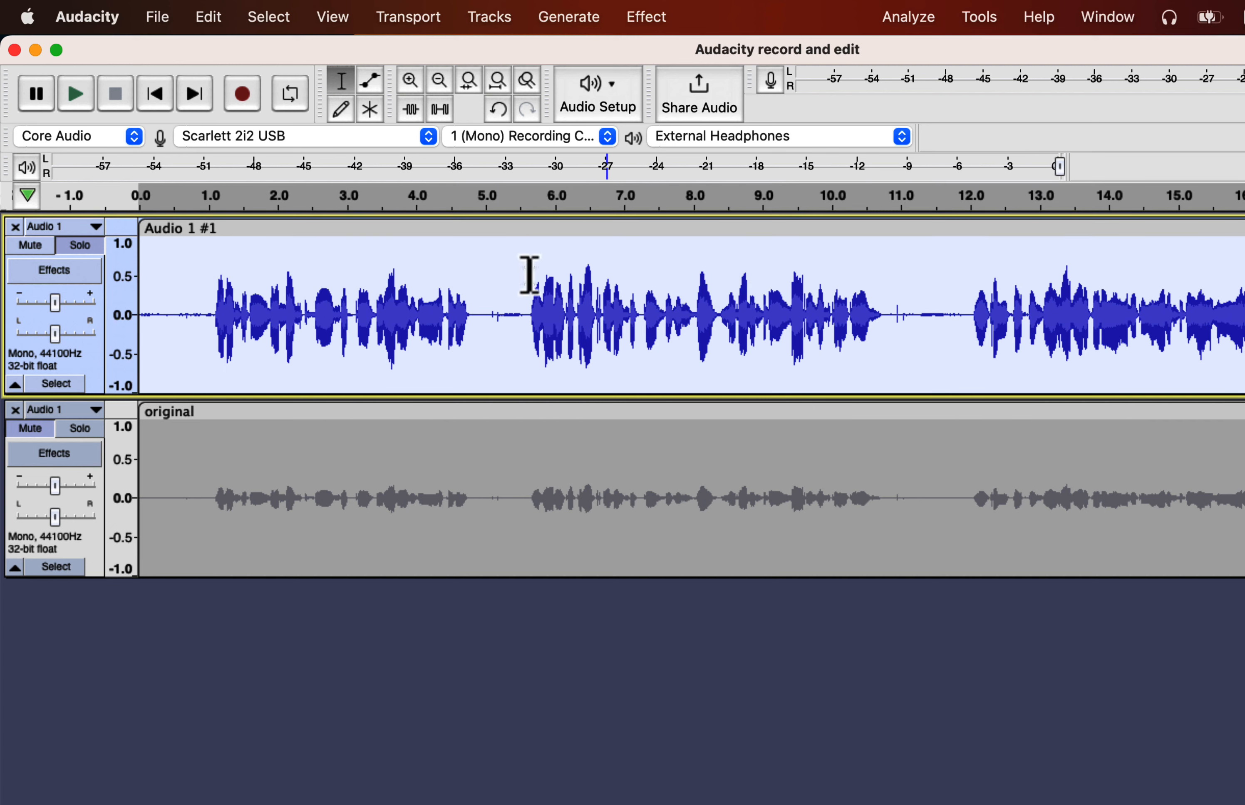
left_click(650, 19)
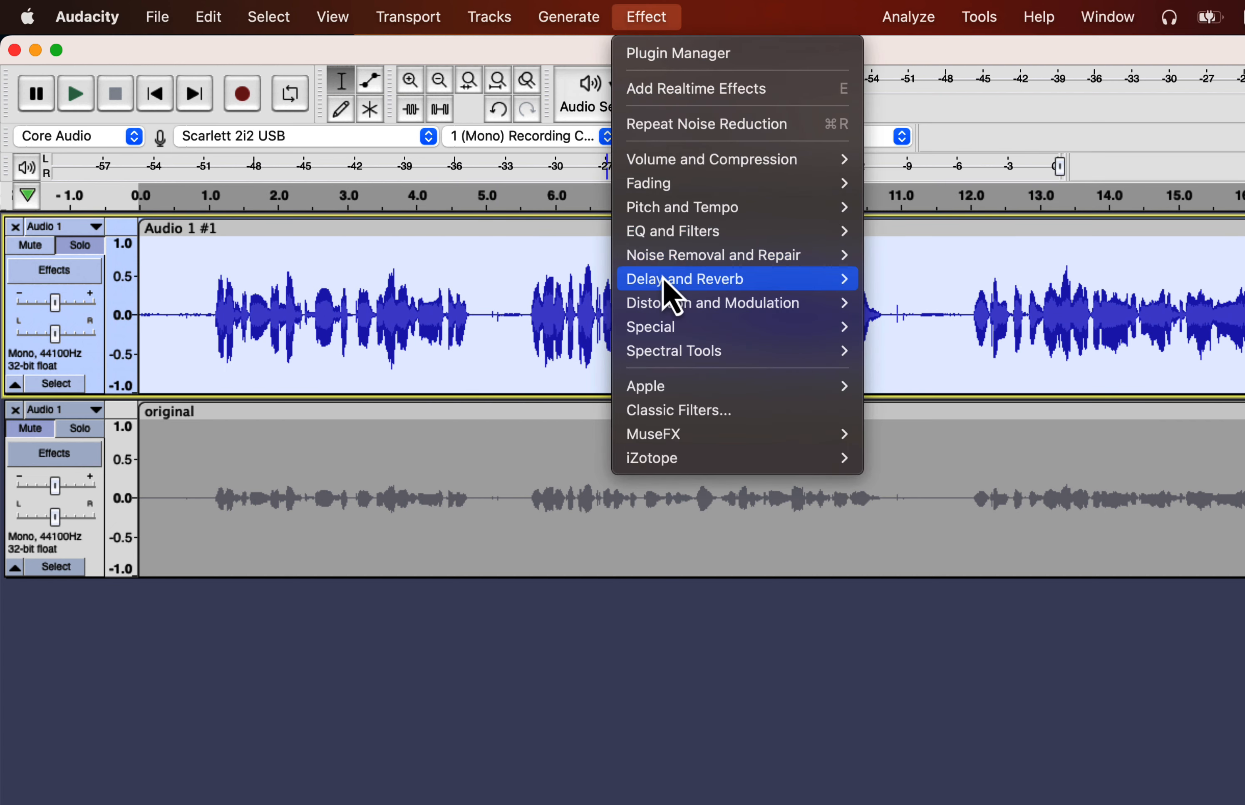
mouse_move(669, 264)
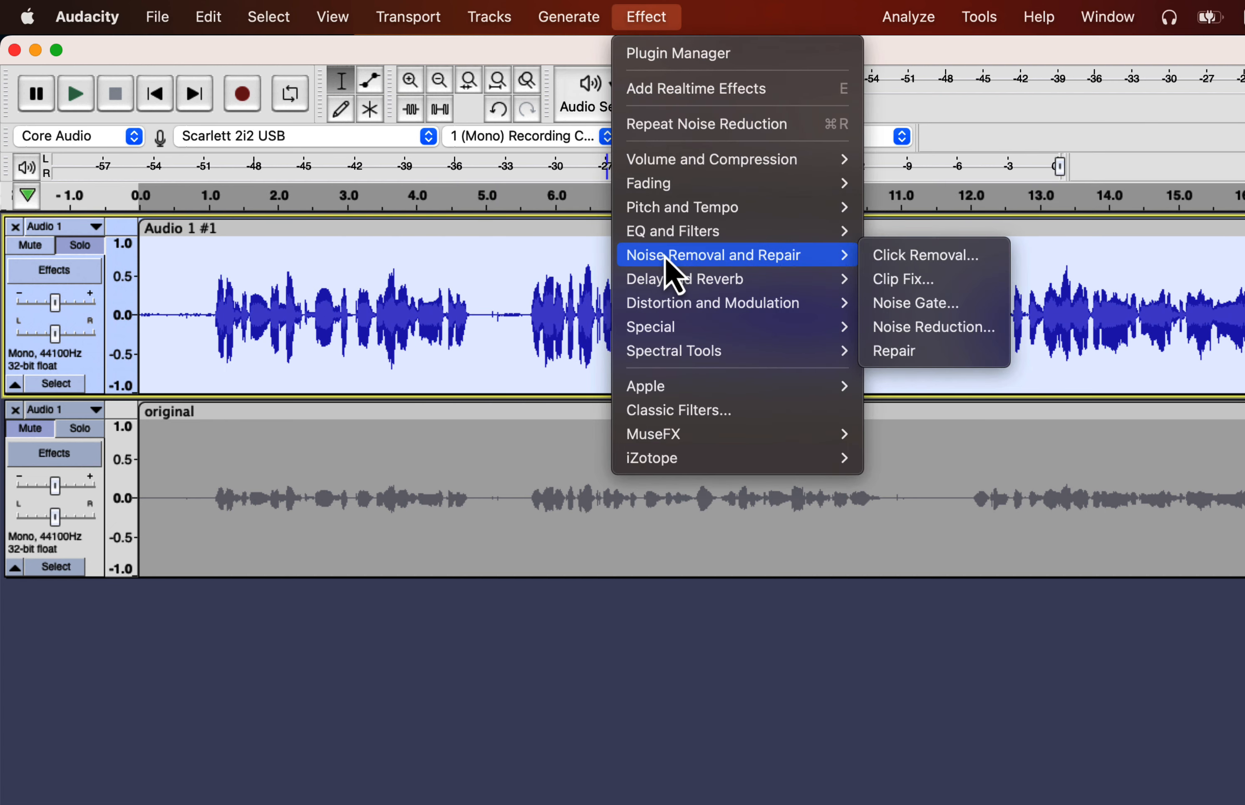
left_click(900, 334)
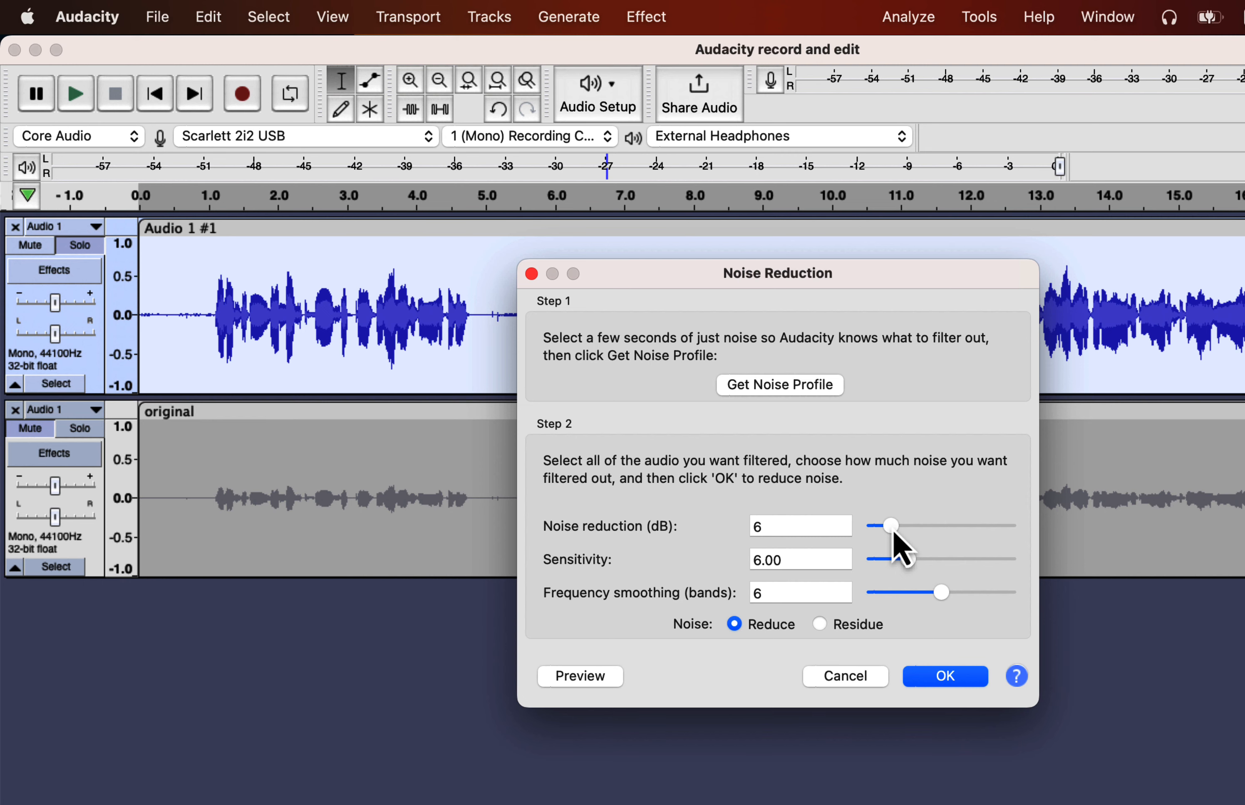
- Look up the recommended spoken-word settings in the online Noise Reduction manual page in Chrome, and return to Audacity
left_click(1016, 676)
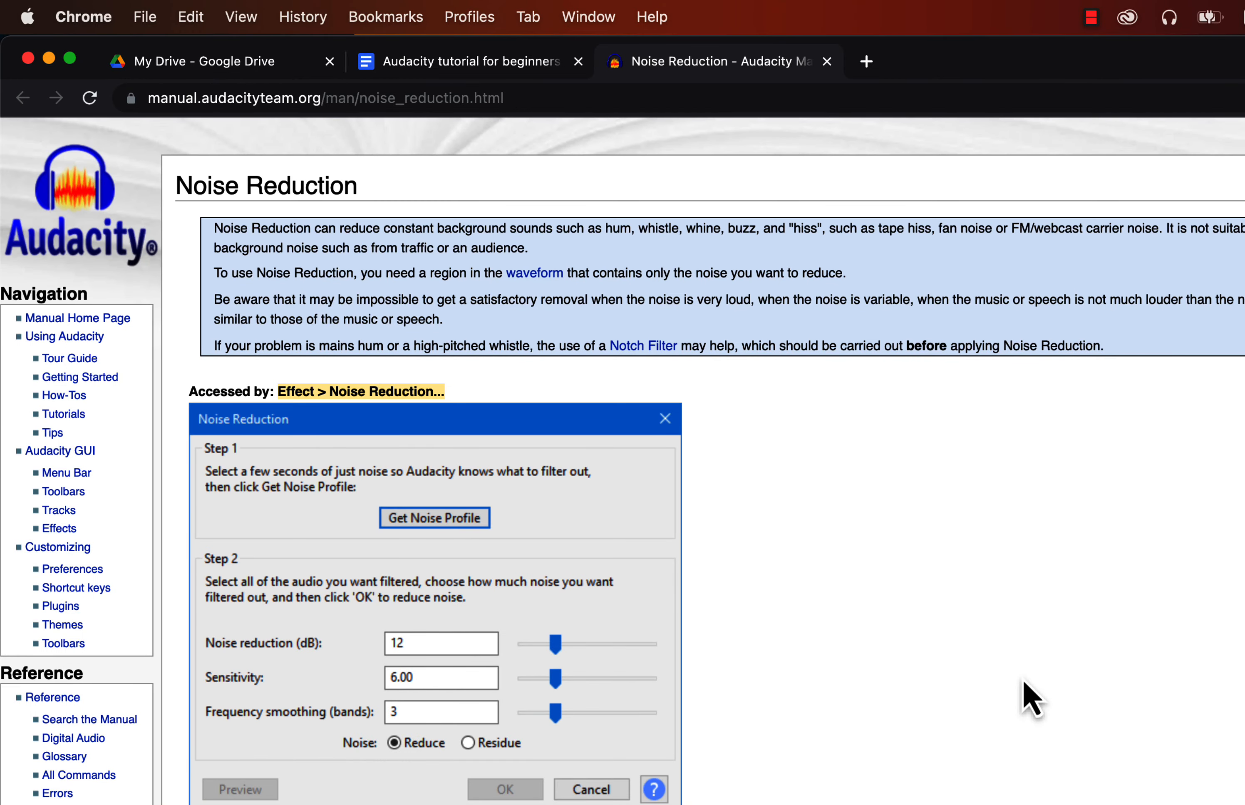
scroll(1024, 682, "down", 6)
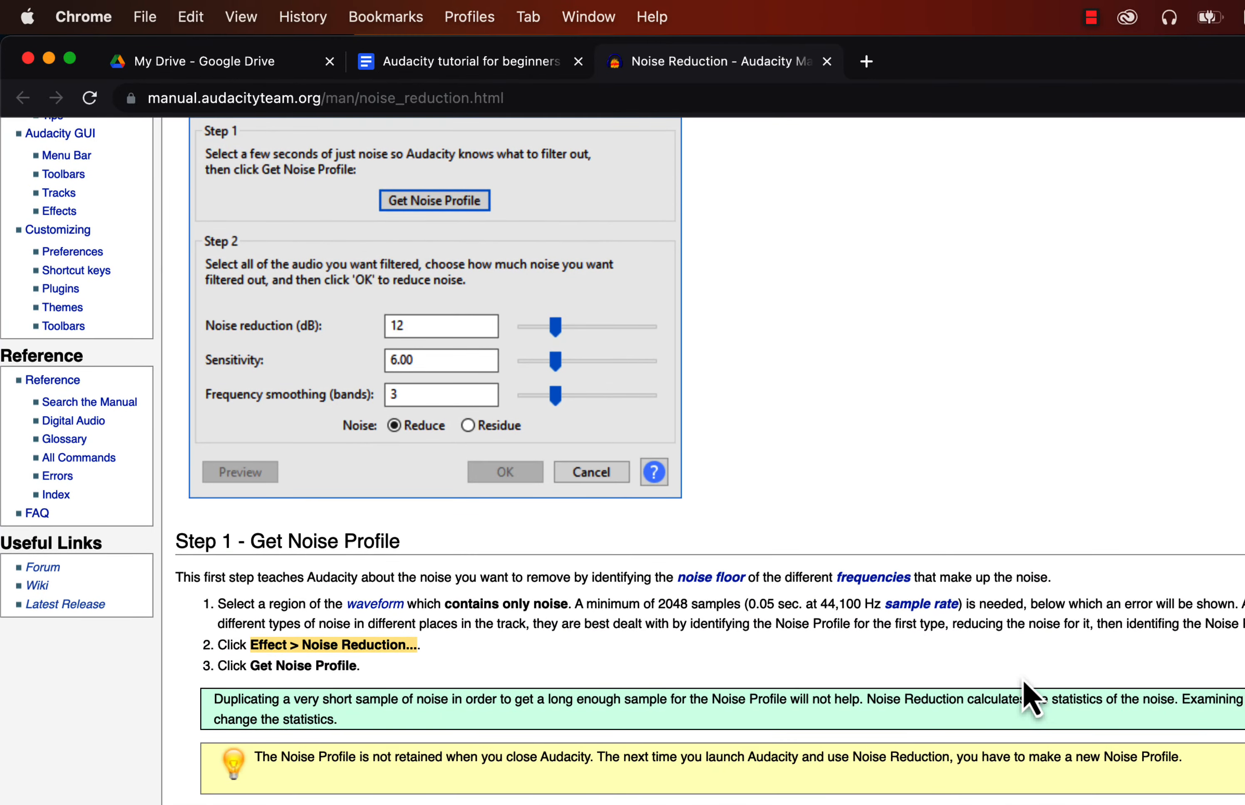
scroll(1024, 681, "down", 13)
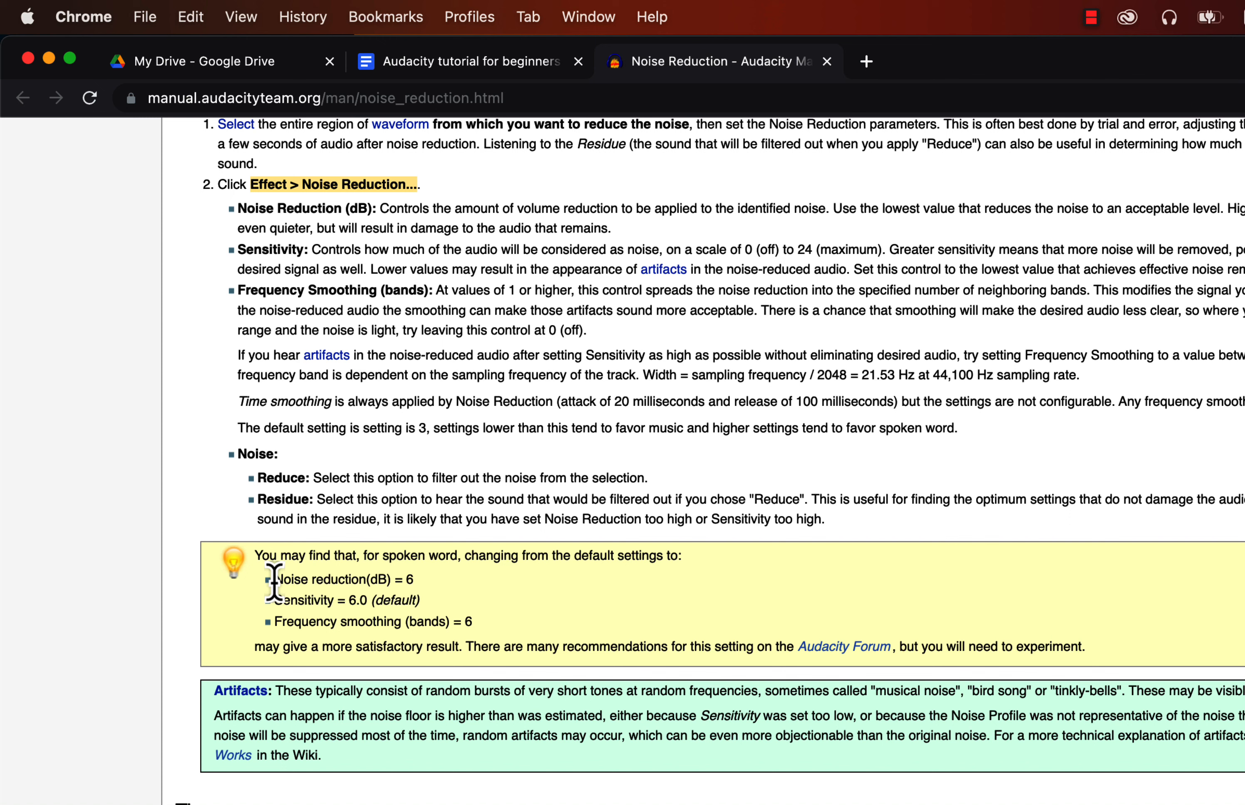
left_click_drag(271, 576, 498, 625)
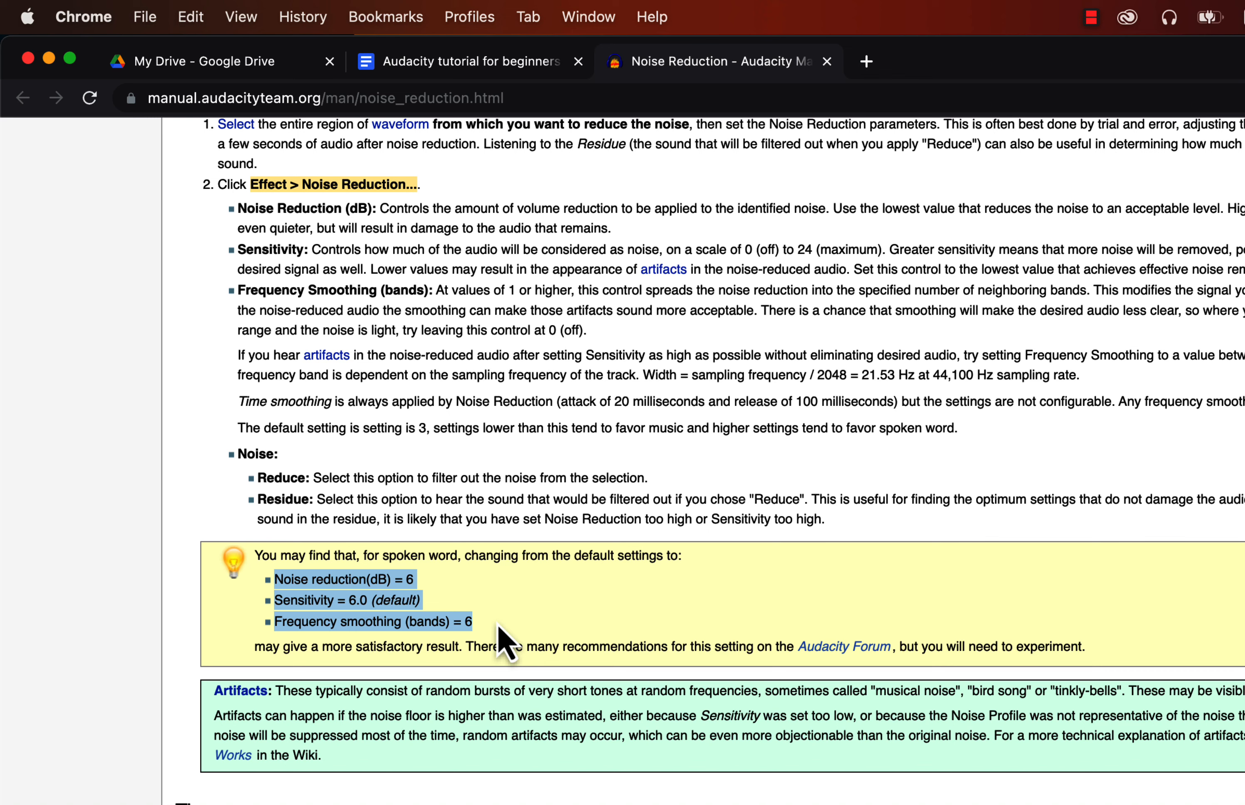
key("super+Tab")
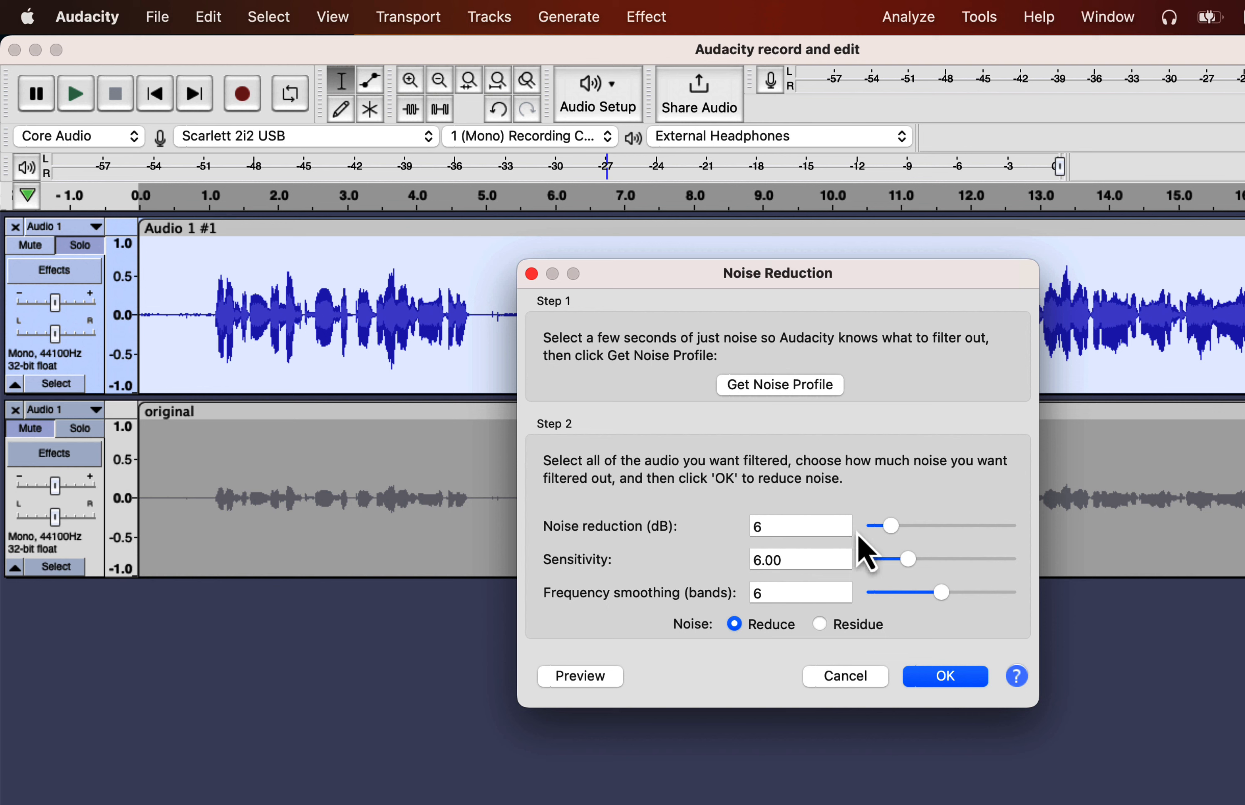
- Set the noise reduction amount to 12 dB
left_click(894, 524)
left_click_drag(901, 524, 905, 530)
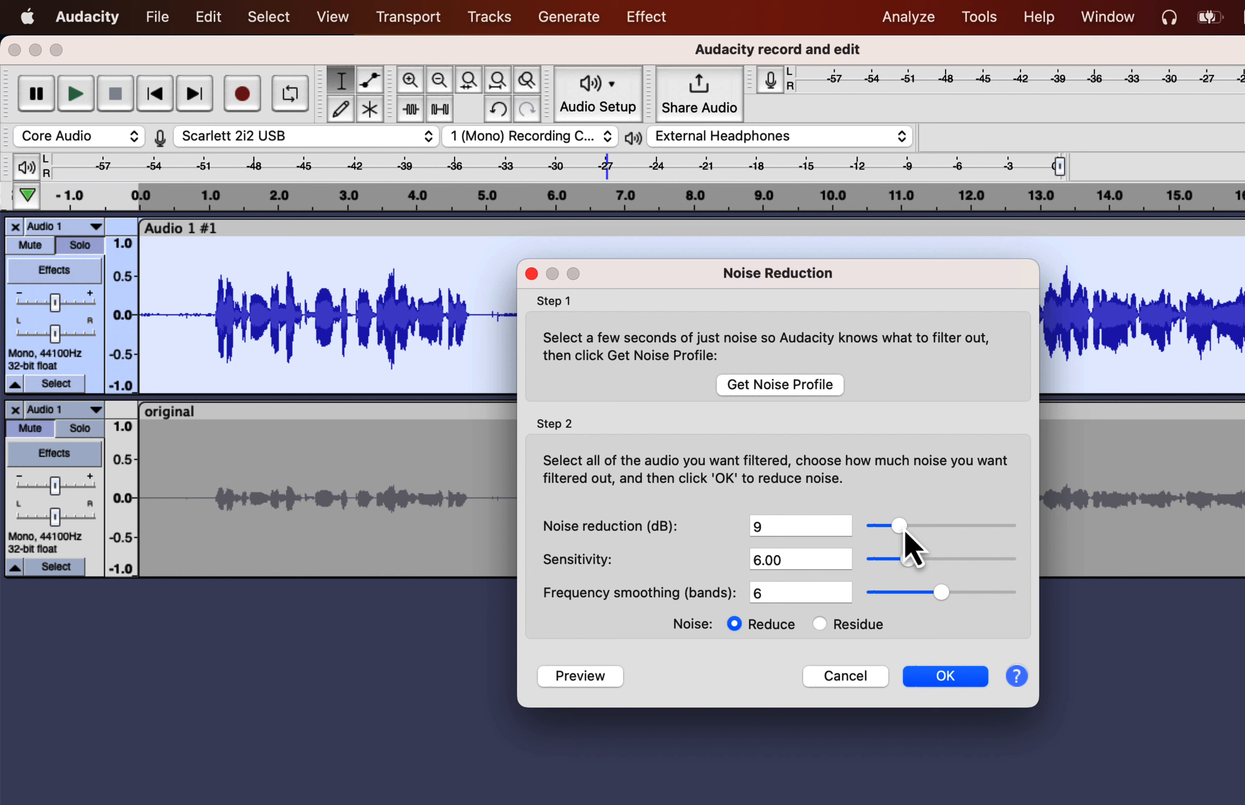
left_click_drag(907, 530, 913, 529)
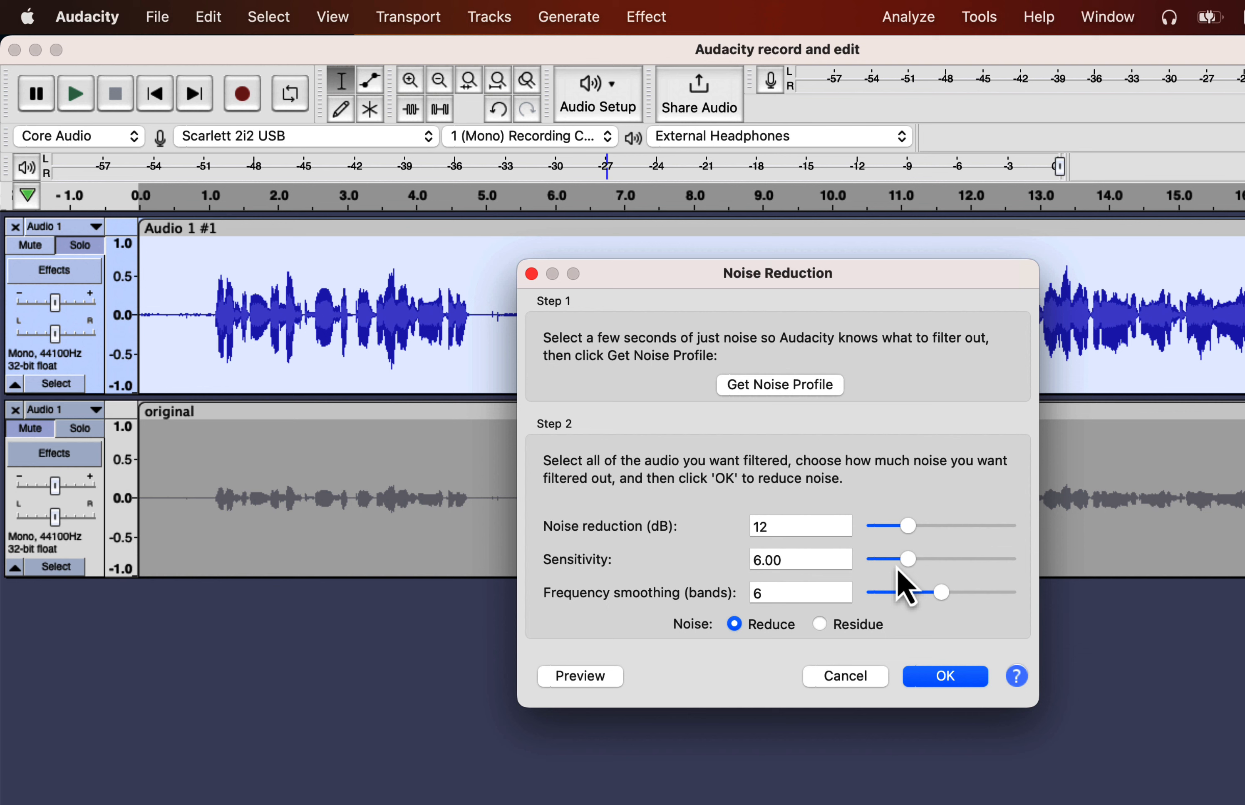
- Try a sensitivity of 0.00, return it to 6.00, and try a frequency smoothing of 3 bands
left_click_drag(912, 563, 863, 562)
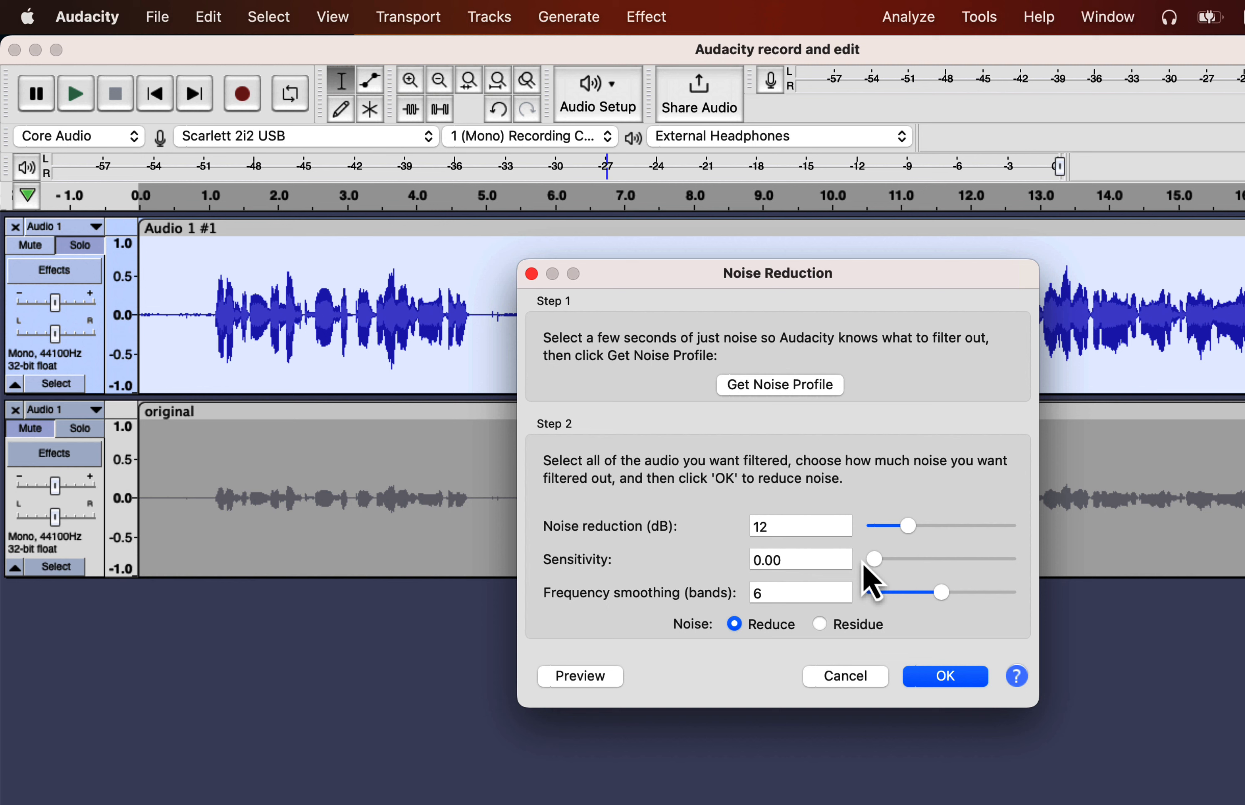
left_click_drag(872, 561, 912, 559)
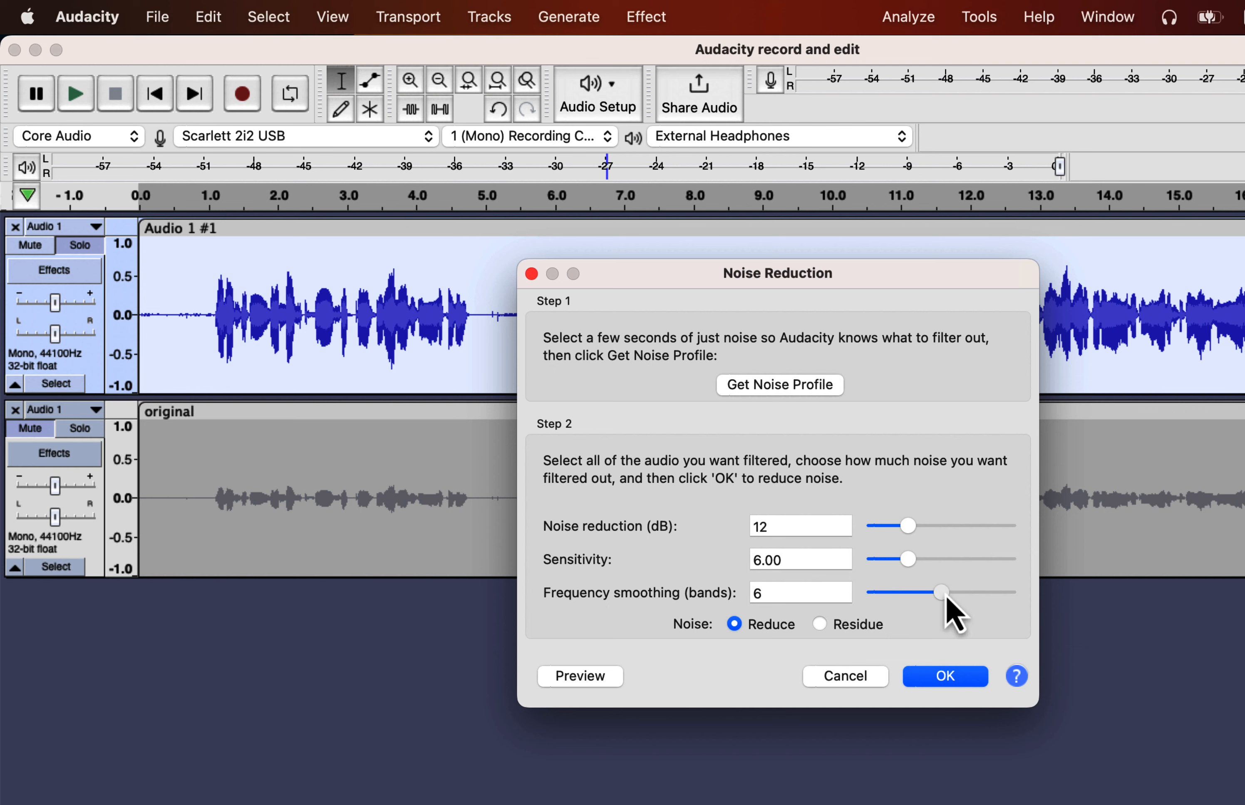
left_click_drag(945, 592, 916, 595)
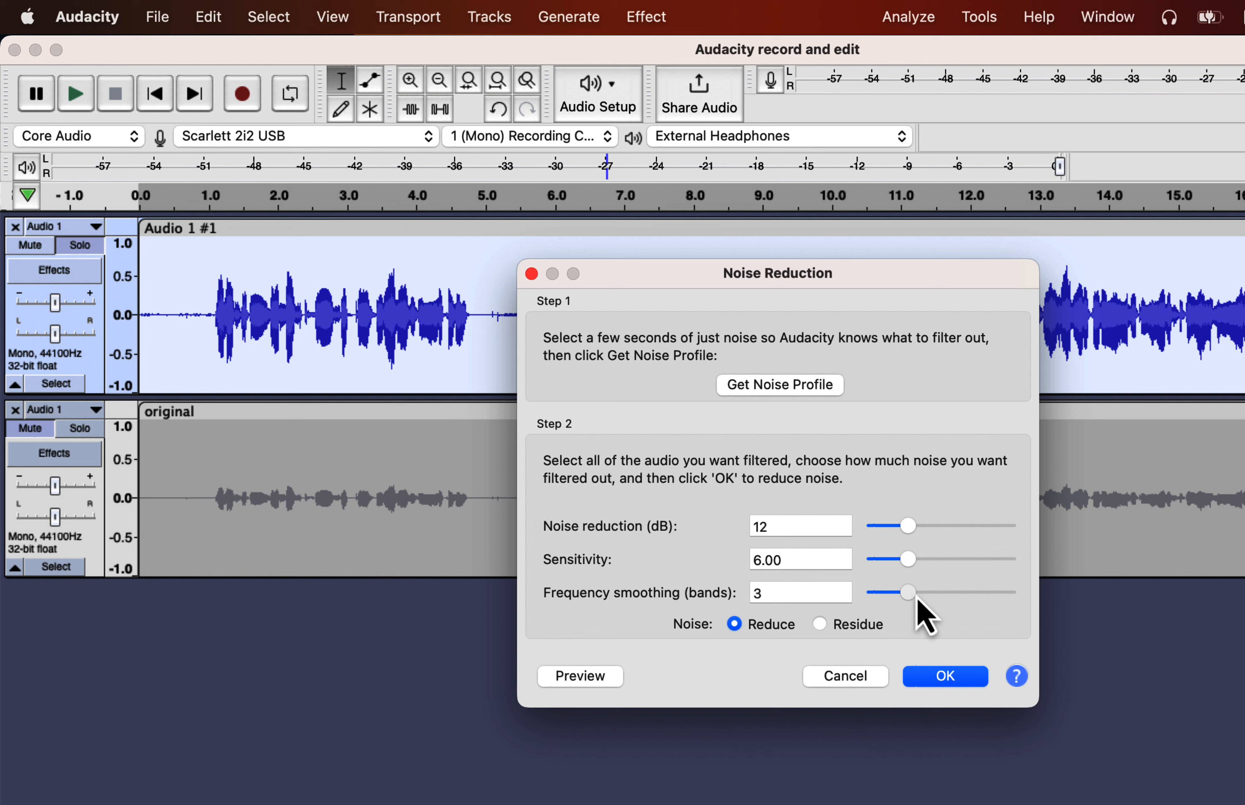
- Set the frequency smoothing to 6 bands and apply Noise Reduction to the upper clip
left_click_drag(918, 599, 947, 595)
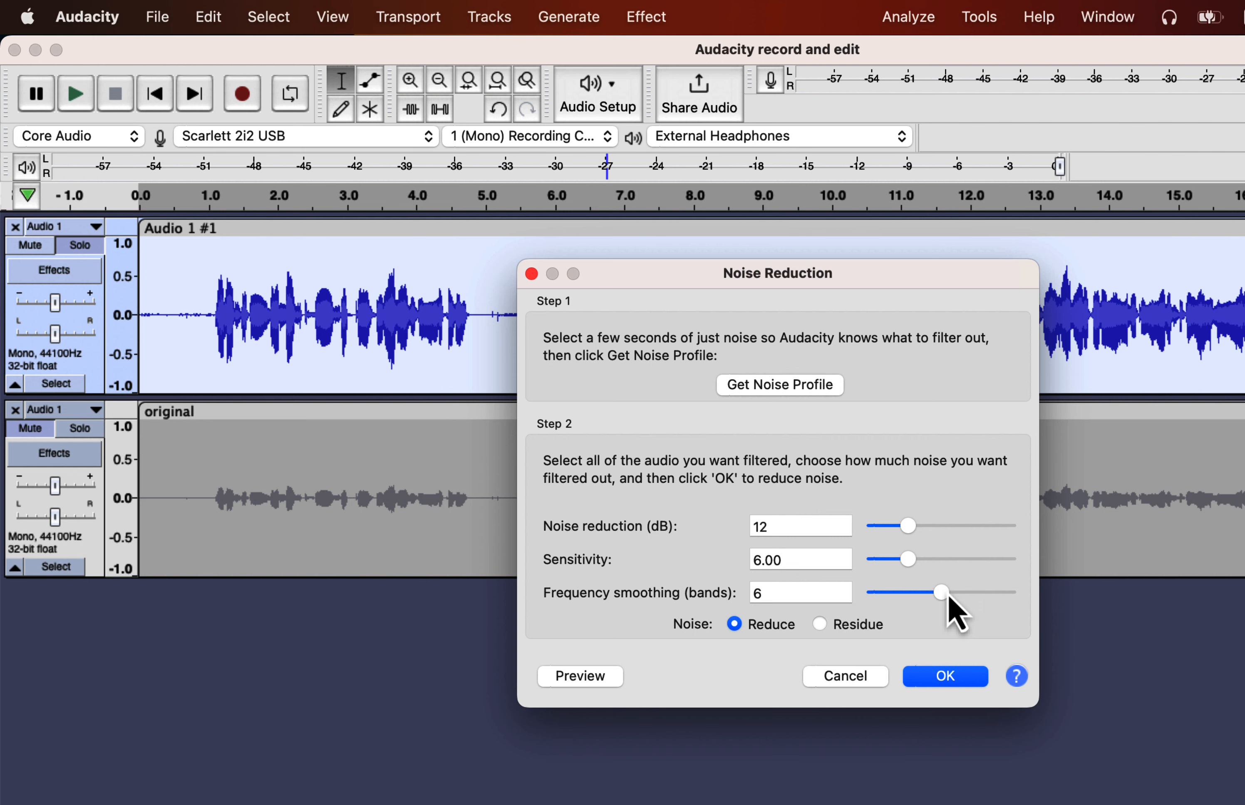
left_click(945, 676)
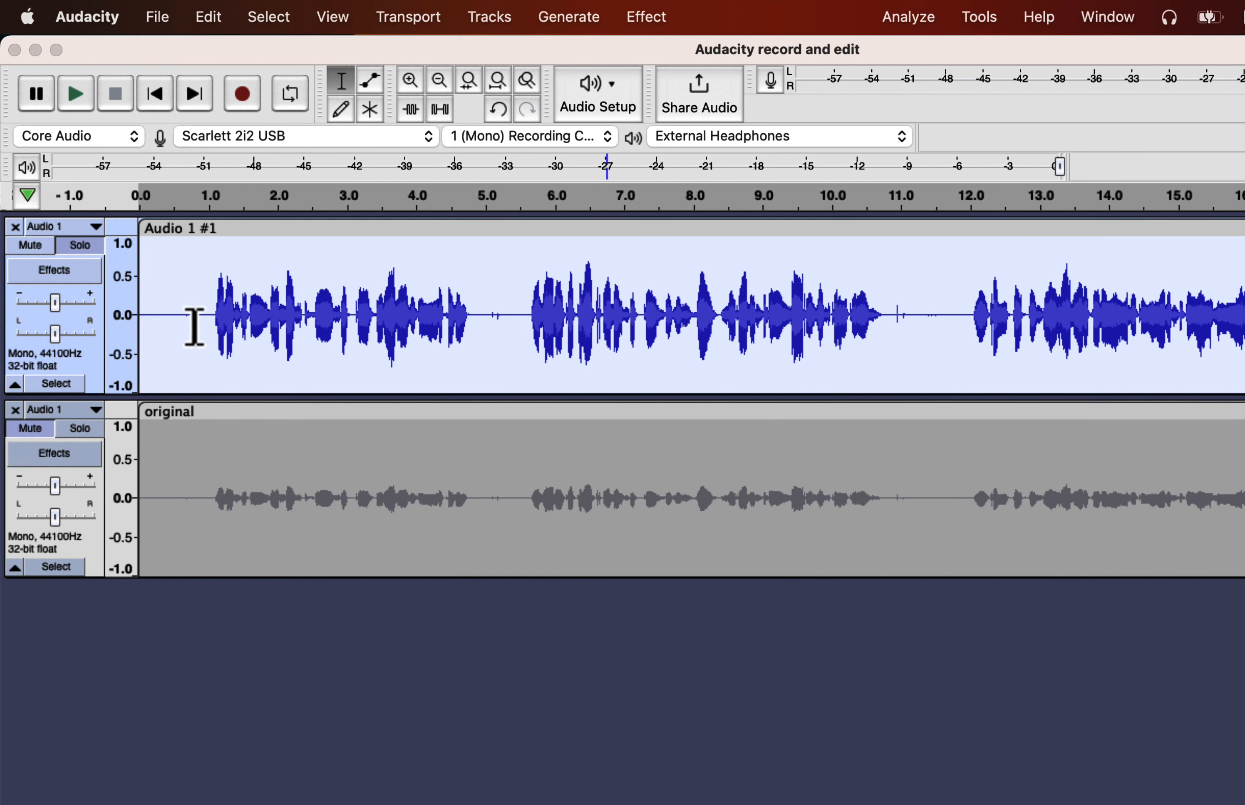
- Play the opening second of the noise-reduced upper track, and a short slice from about 0.6 to 0.8 s, to check the noise level
left_click_drag(207, 317, 131, 311)
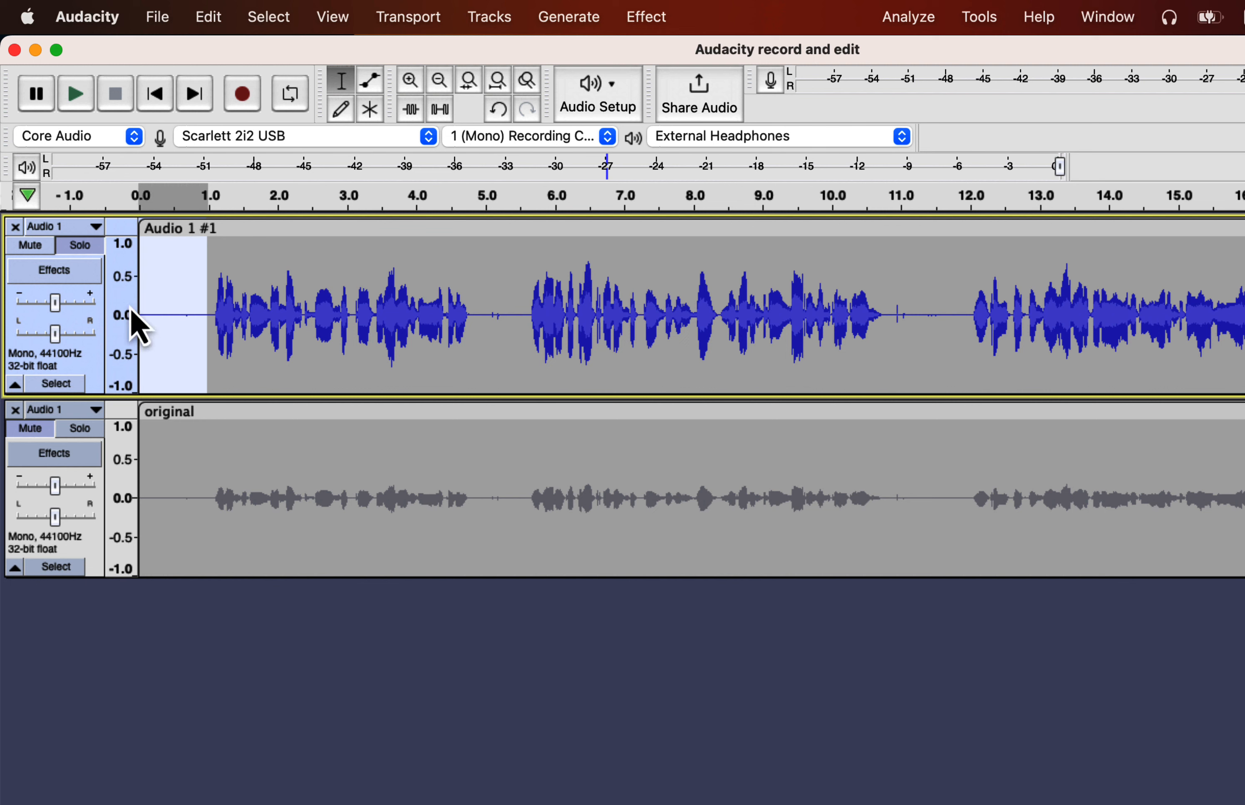
key("space")
left_click_drag(180, 317, 193, 321)
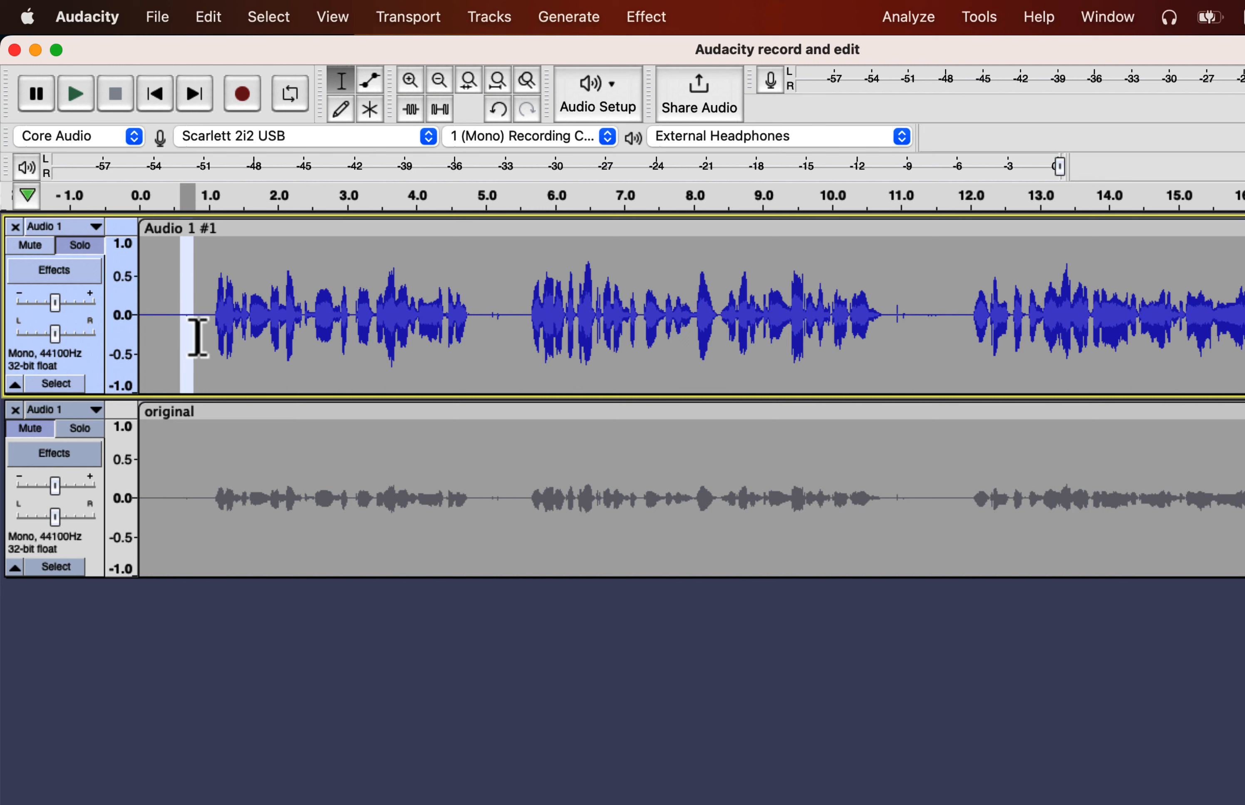
key("space")
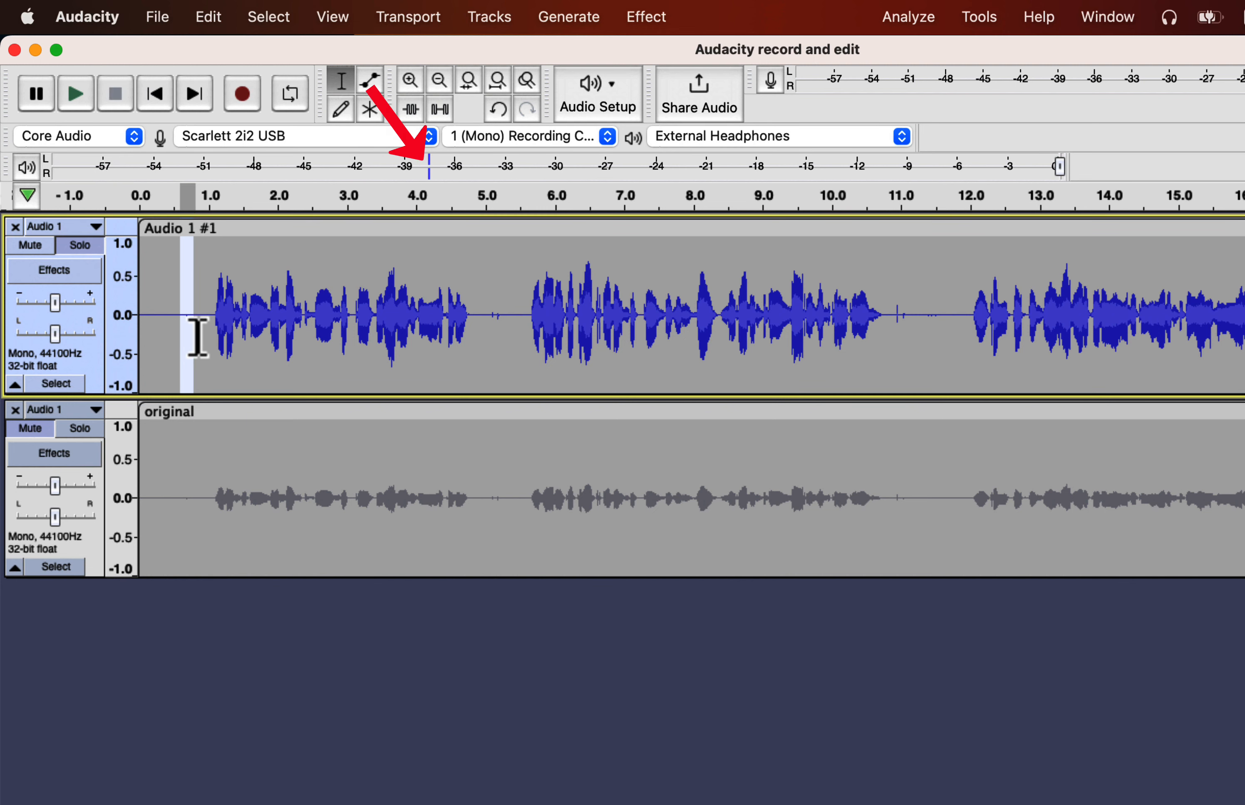
- Select the noisy slice from about 0.5 to 0.8 s in the upper track, play it and delete it
key("super+shift+f")
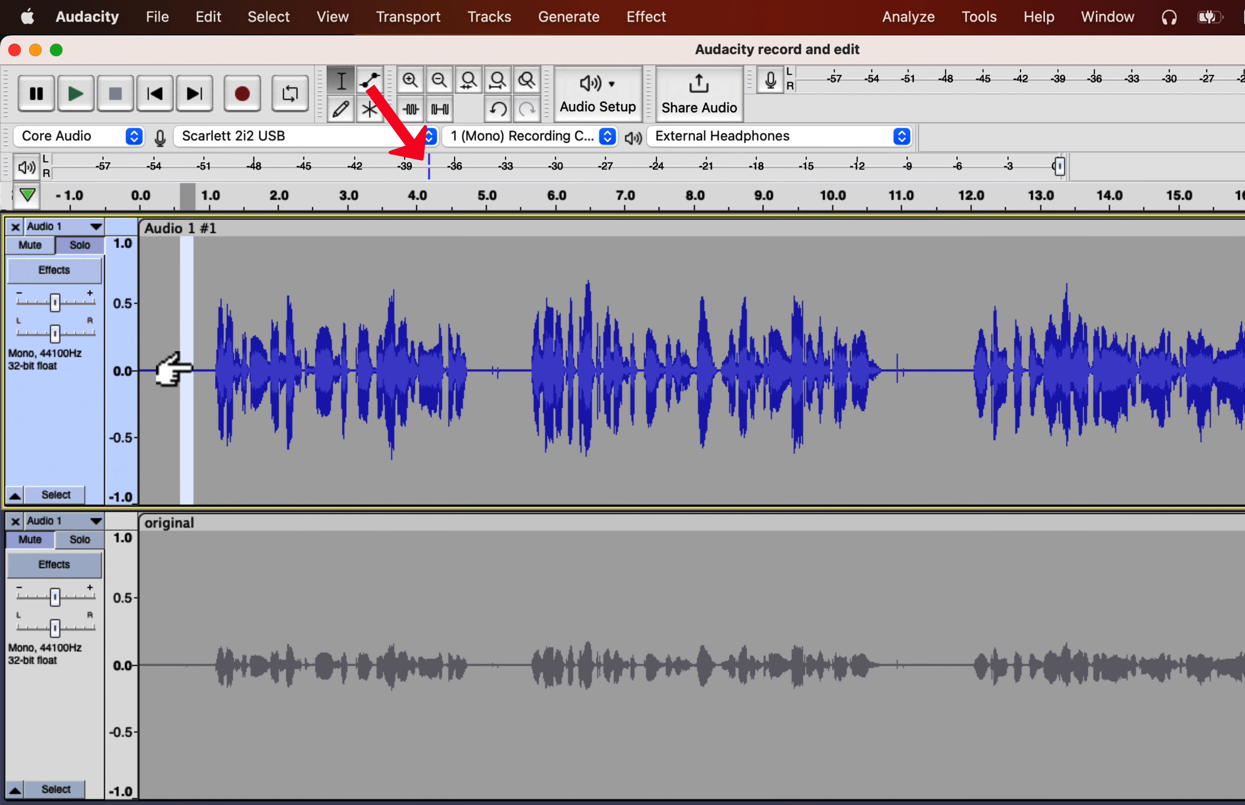
left_click(207, 373)
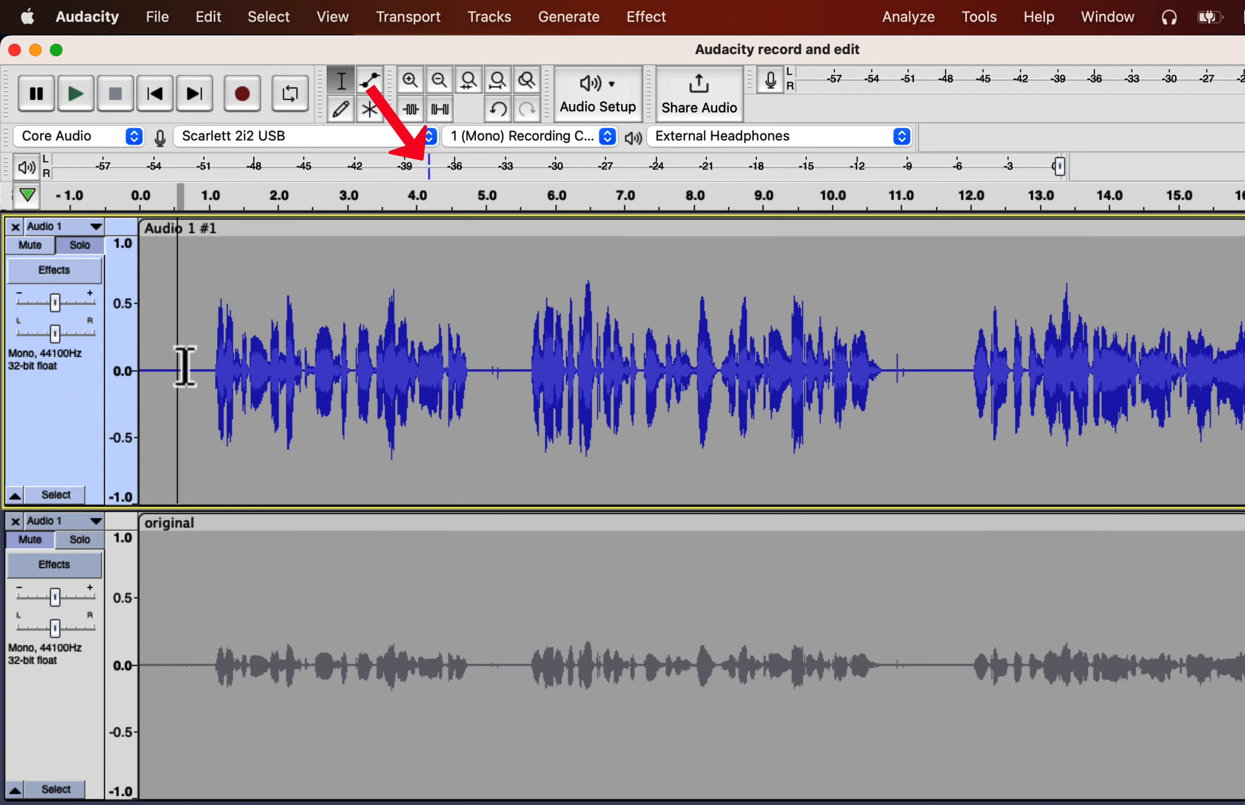
left_click_drag(177, 371, 198, 370)
key("space")
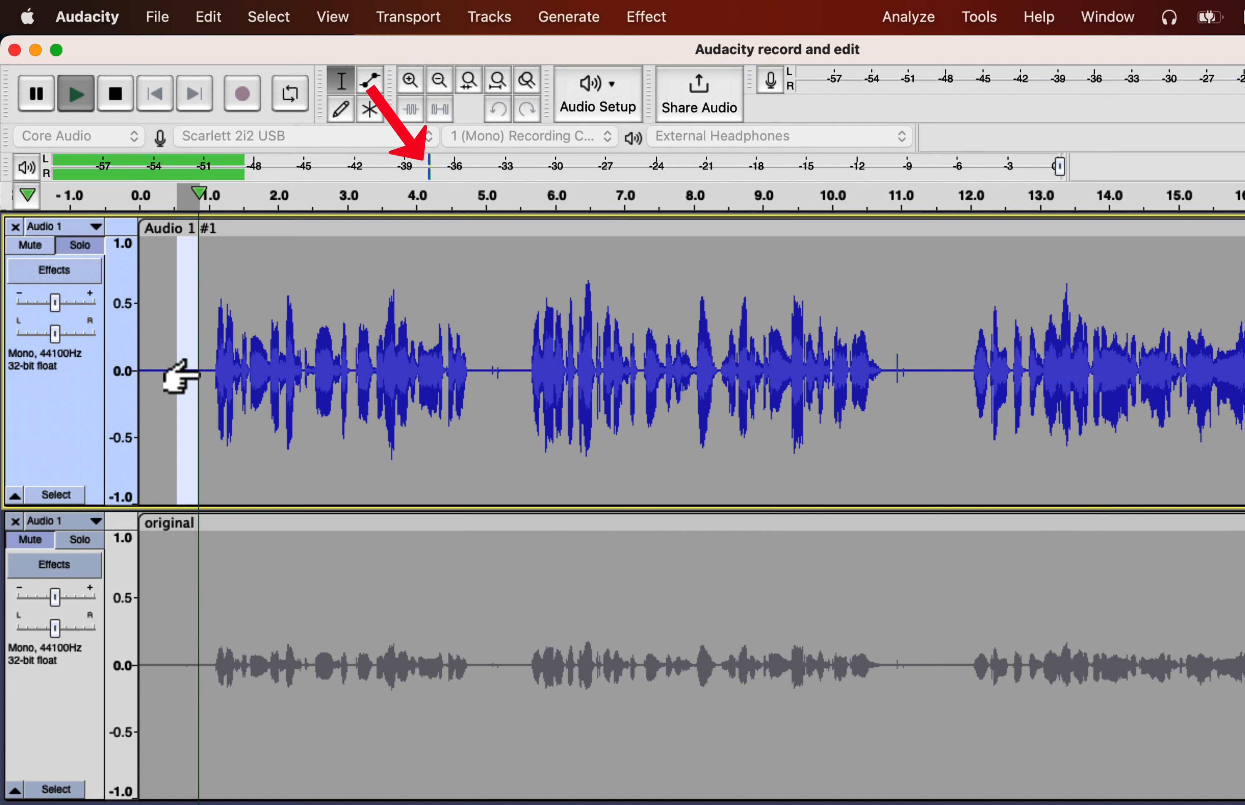
key("Delete")
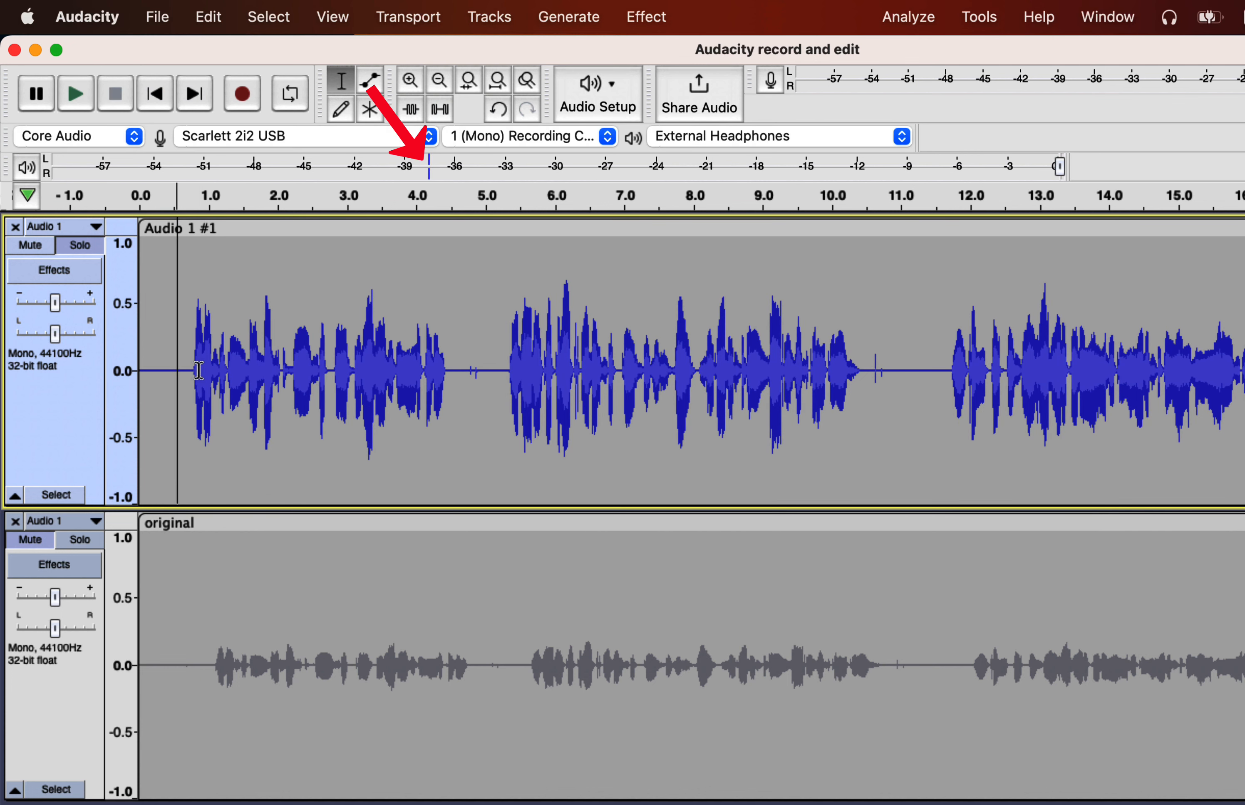
- Play the remaining opening silence of the upper track to check its noise level, and undo the slice deletion
left_click_drag(188, 370, 136, 369)
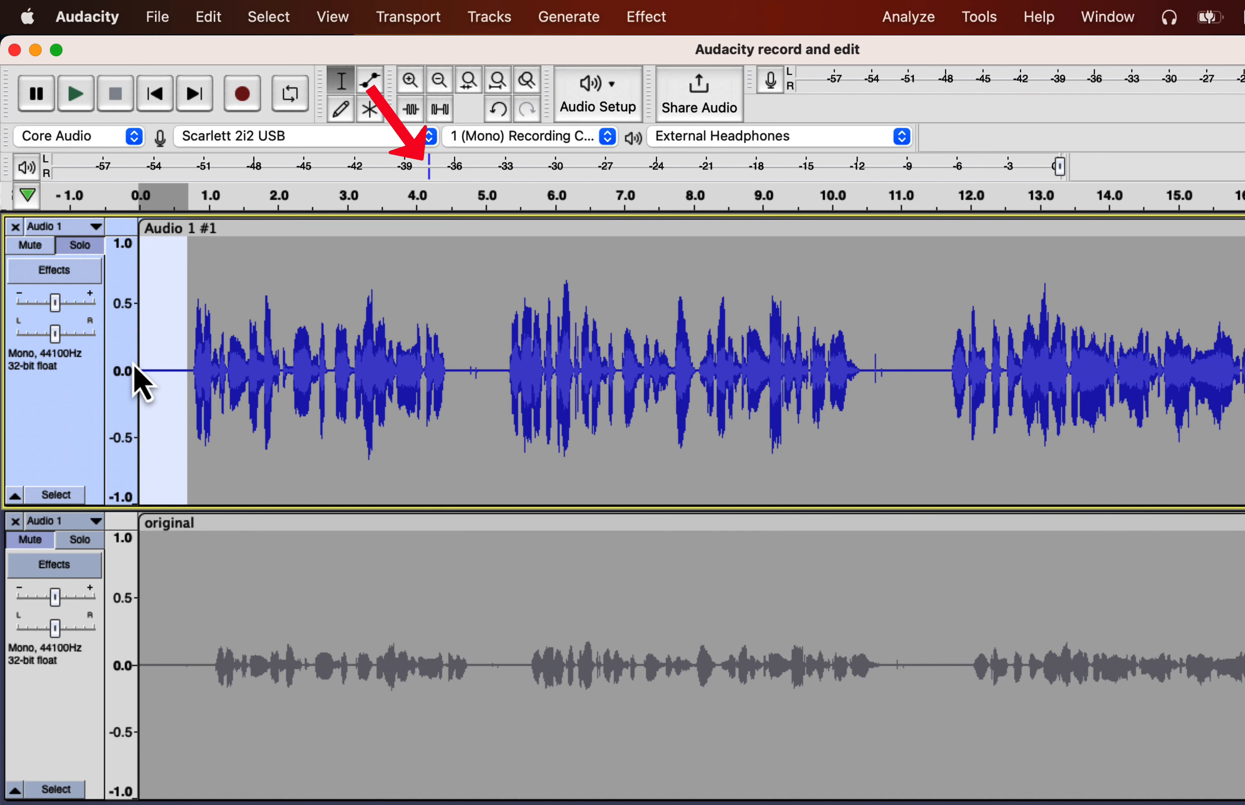
key("space")
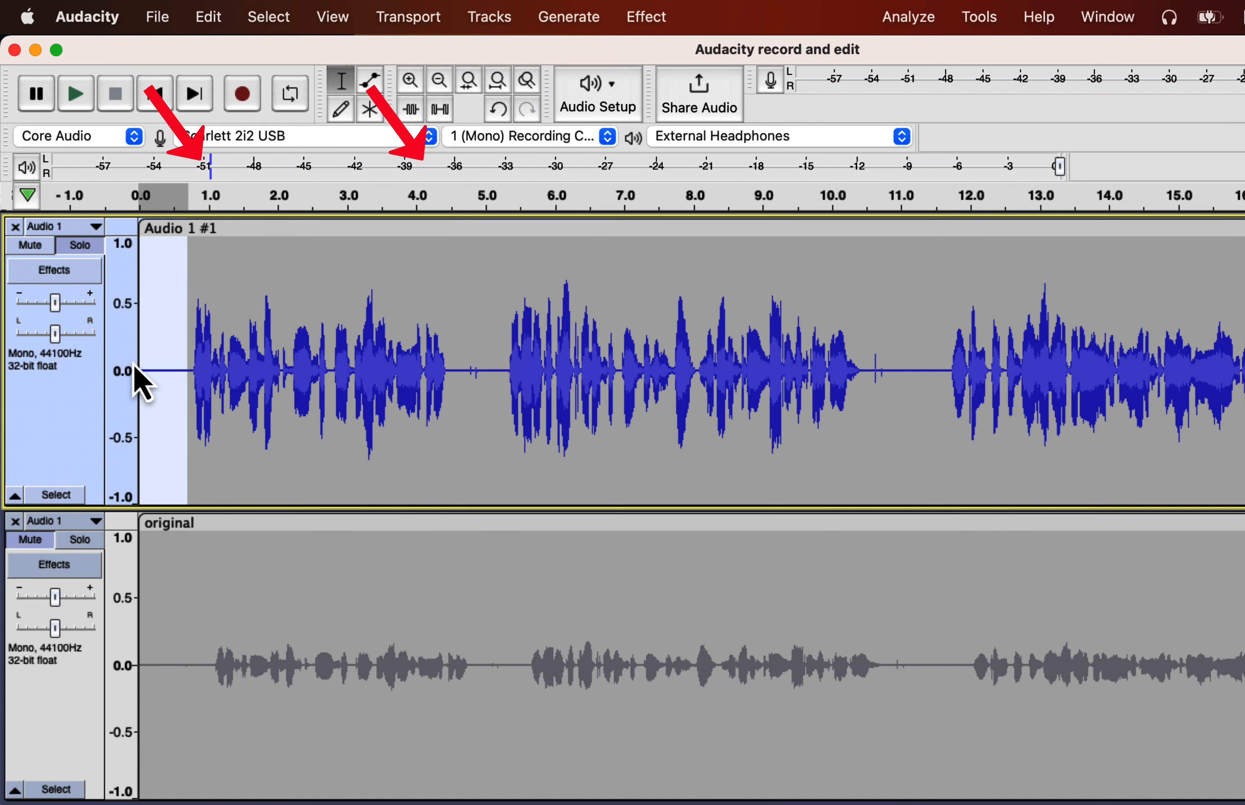
key("super+z")
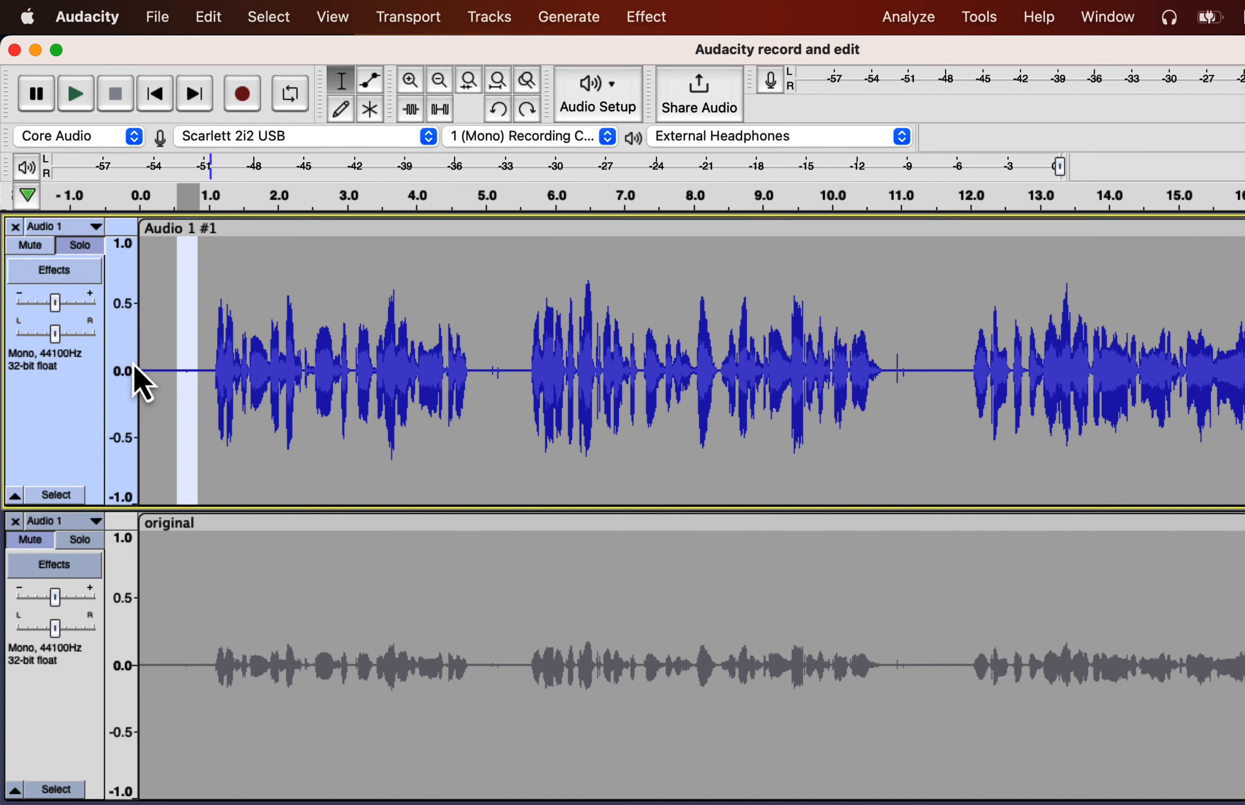
- Play the noise-reduced upper track from its start to hear the result of the effect
left_click(134, 370)
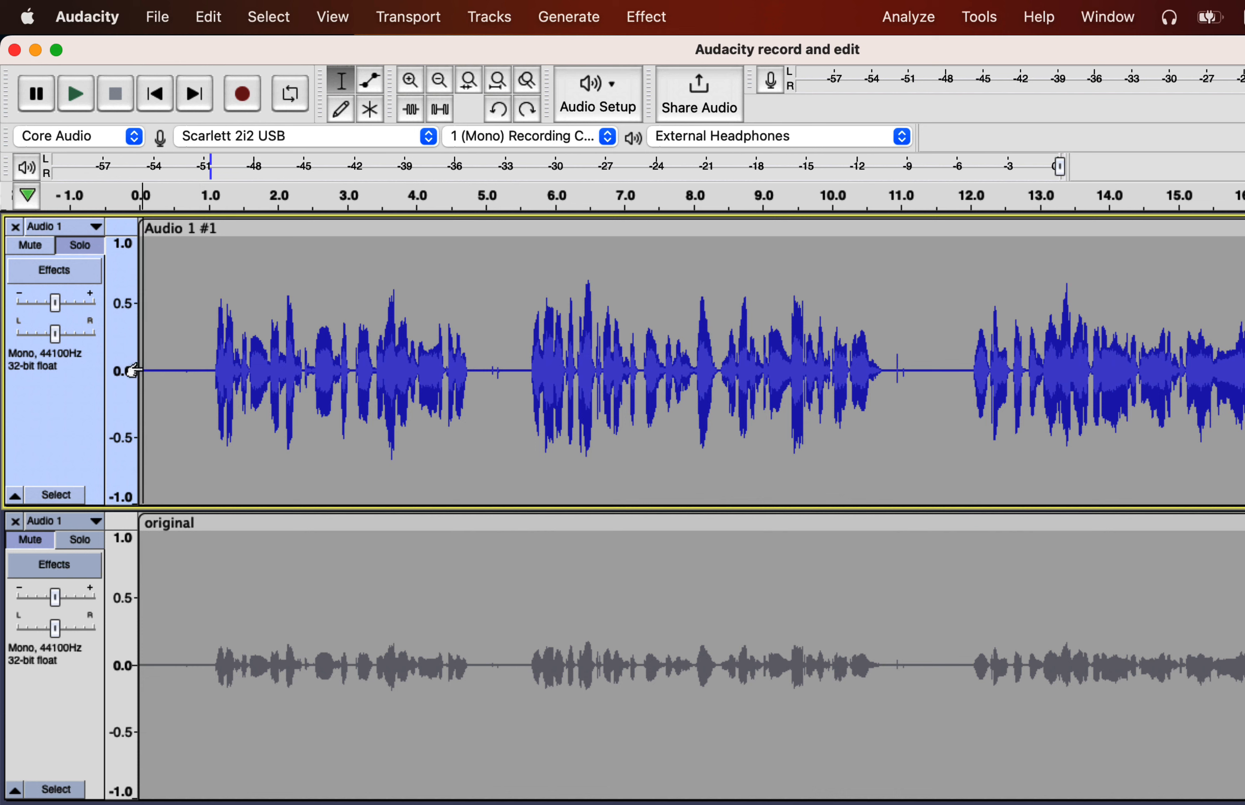
key("space")
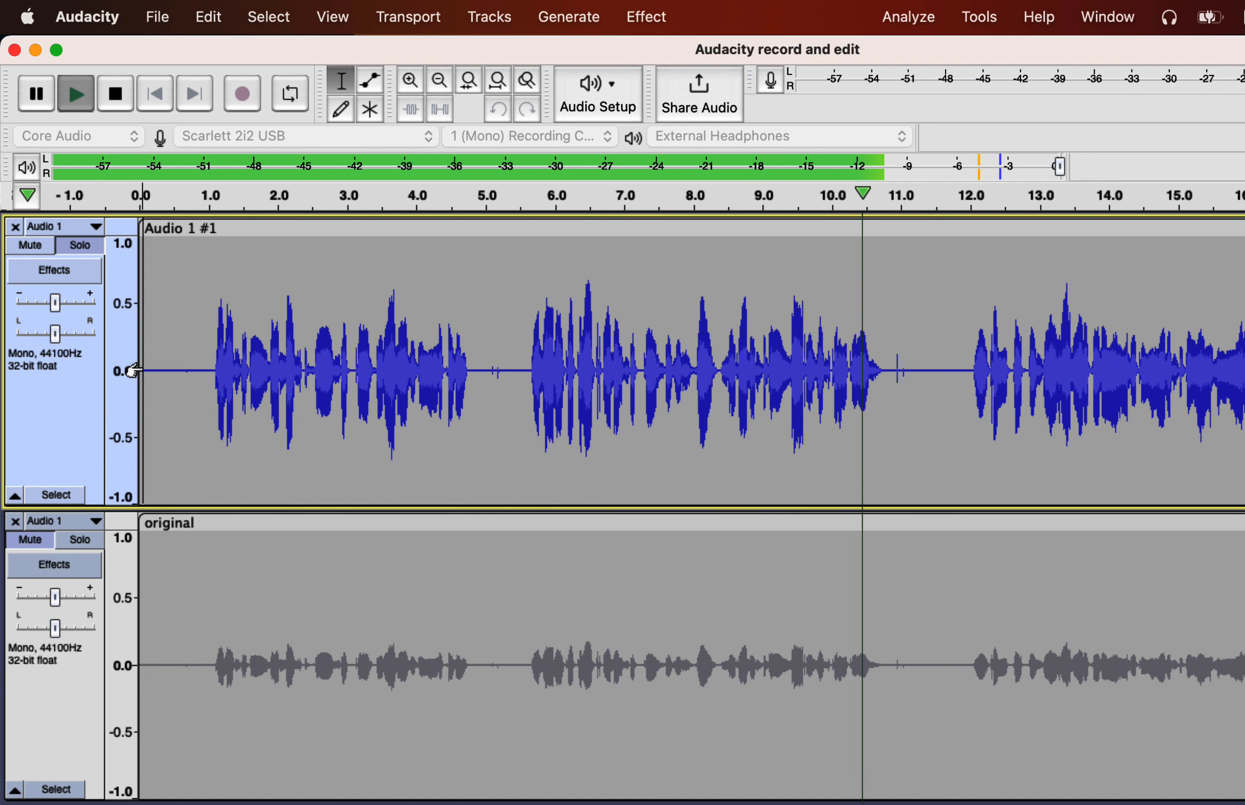
key("space")
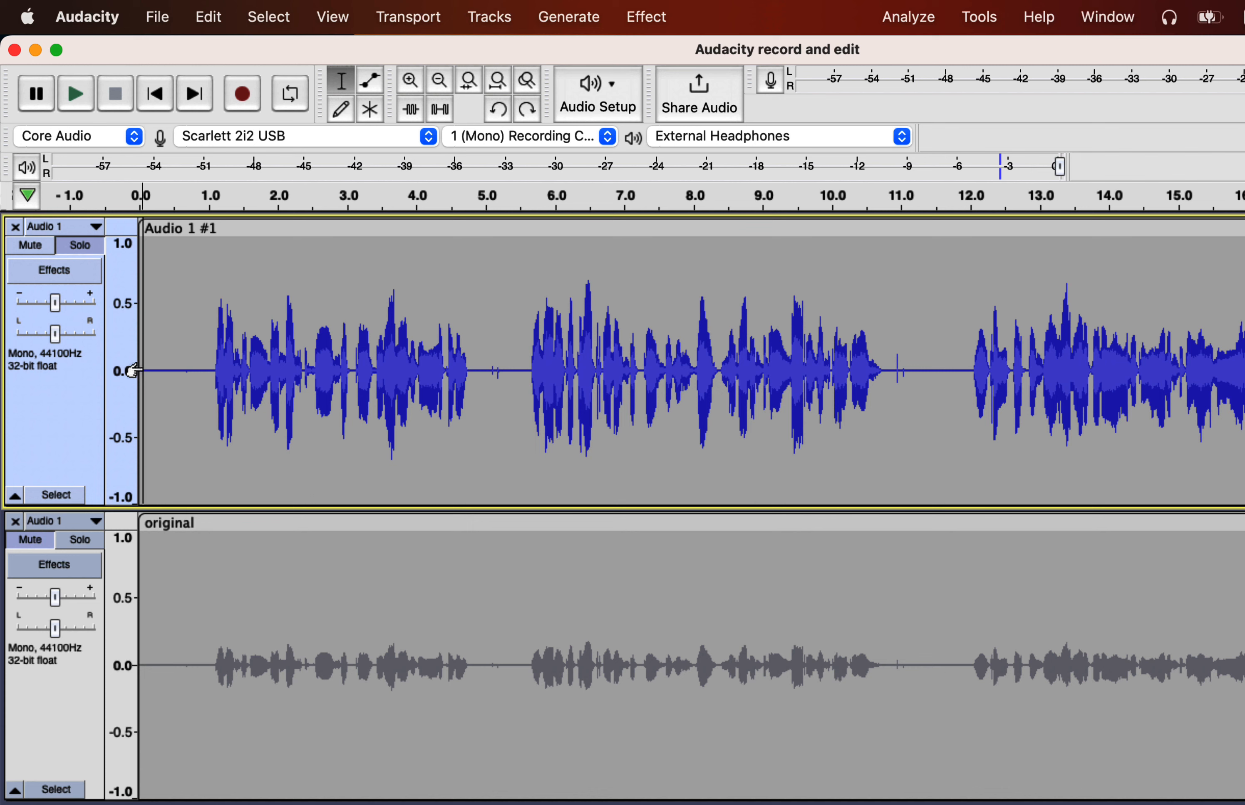
- Revert the project through its history to the state just after the Normalize effect
left_click(338, 18)
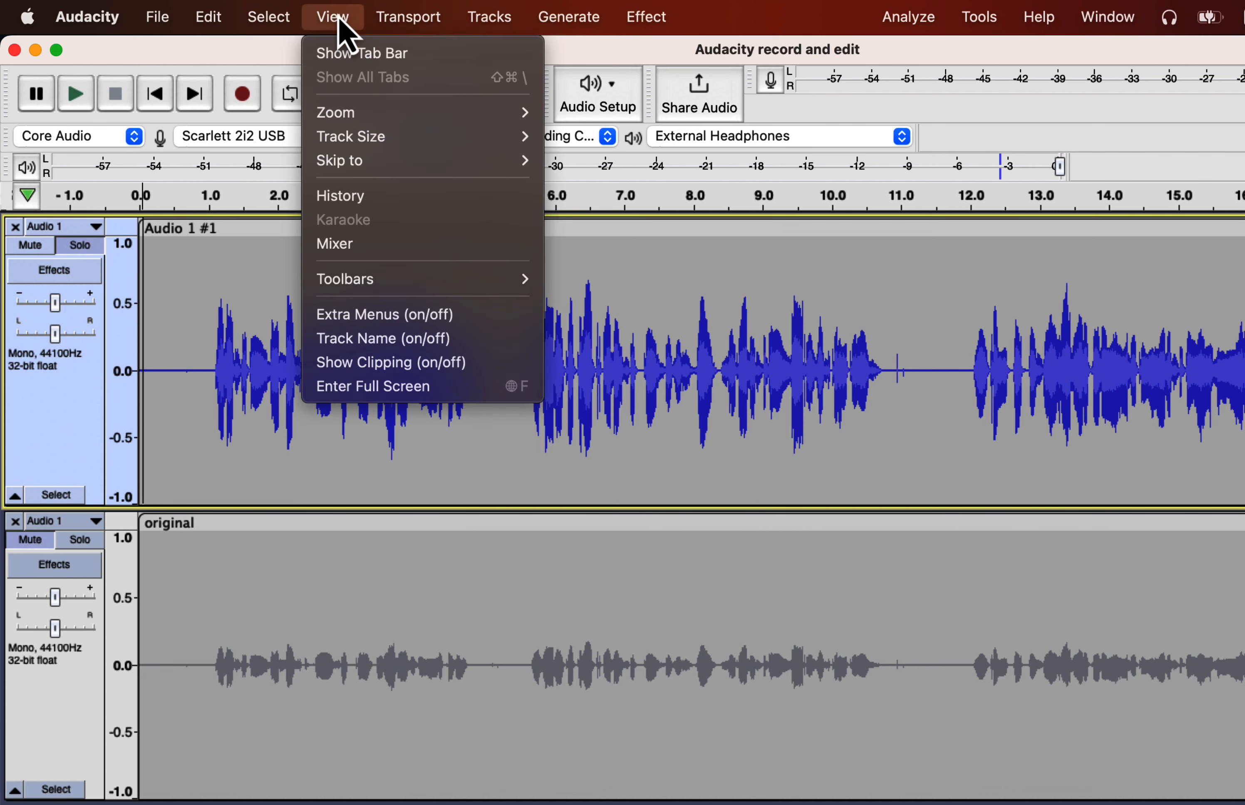
left_click(341, 197)
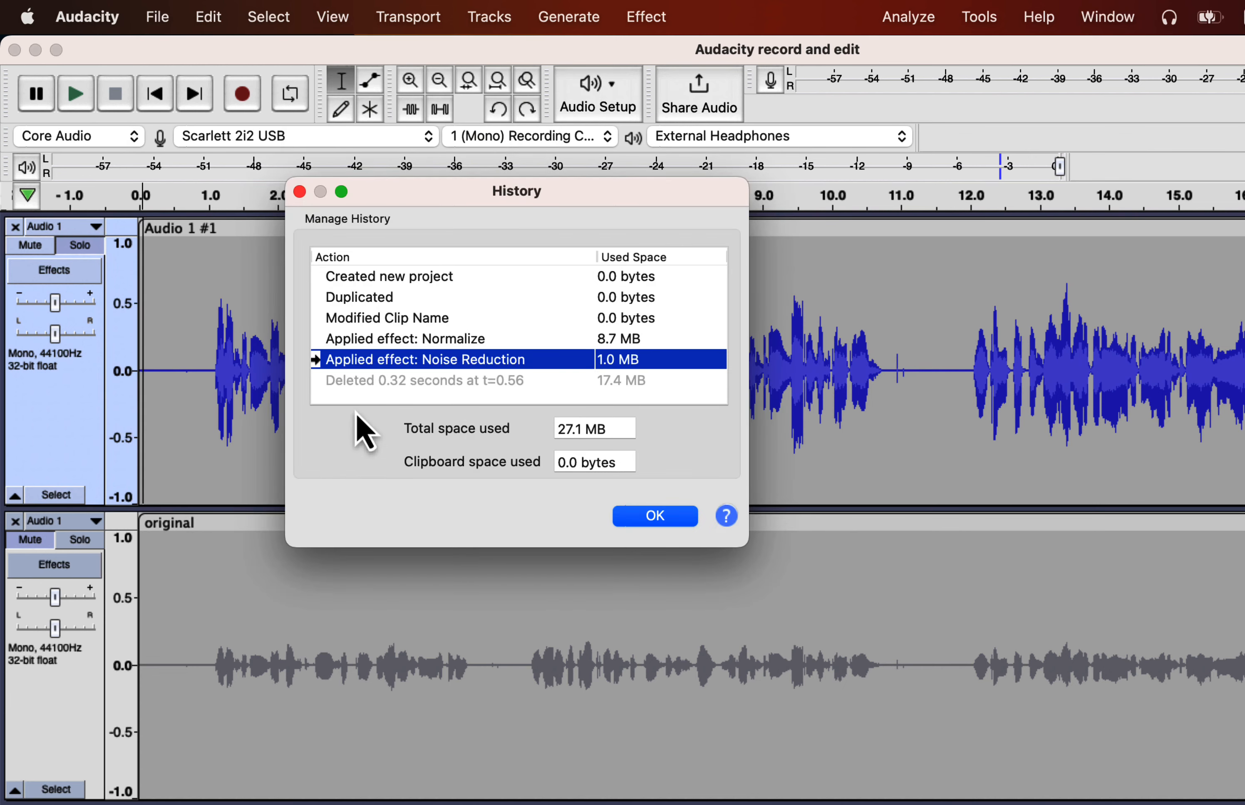
left_click(396, 346)
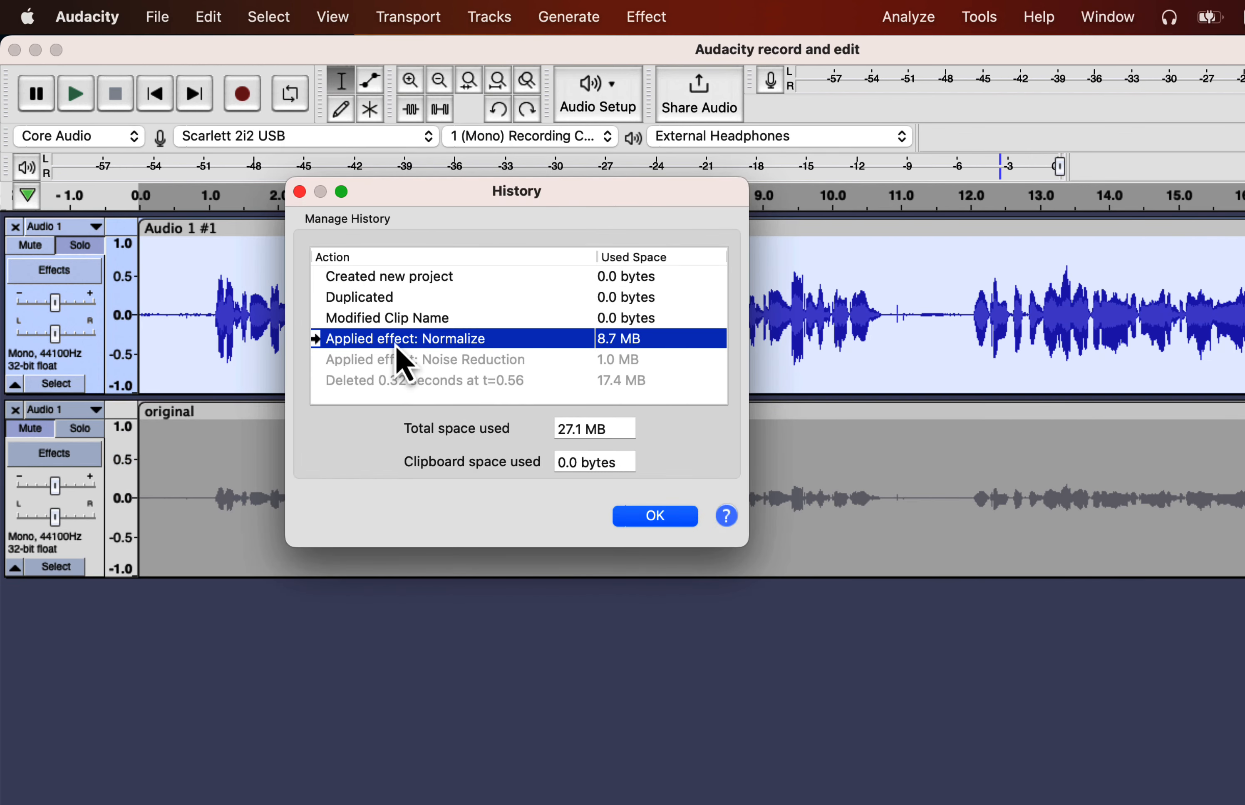
left_click(639, 520)
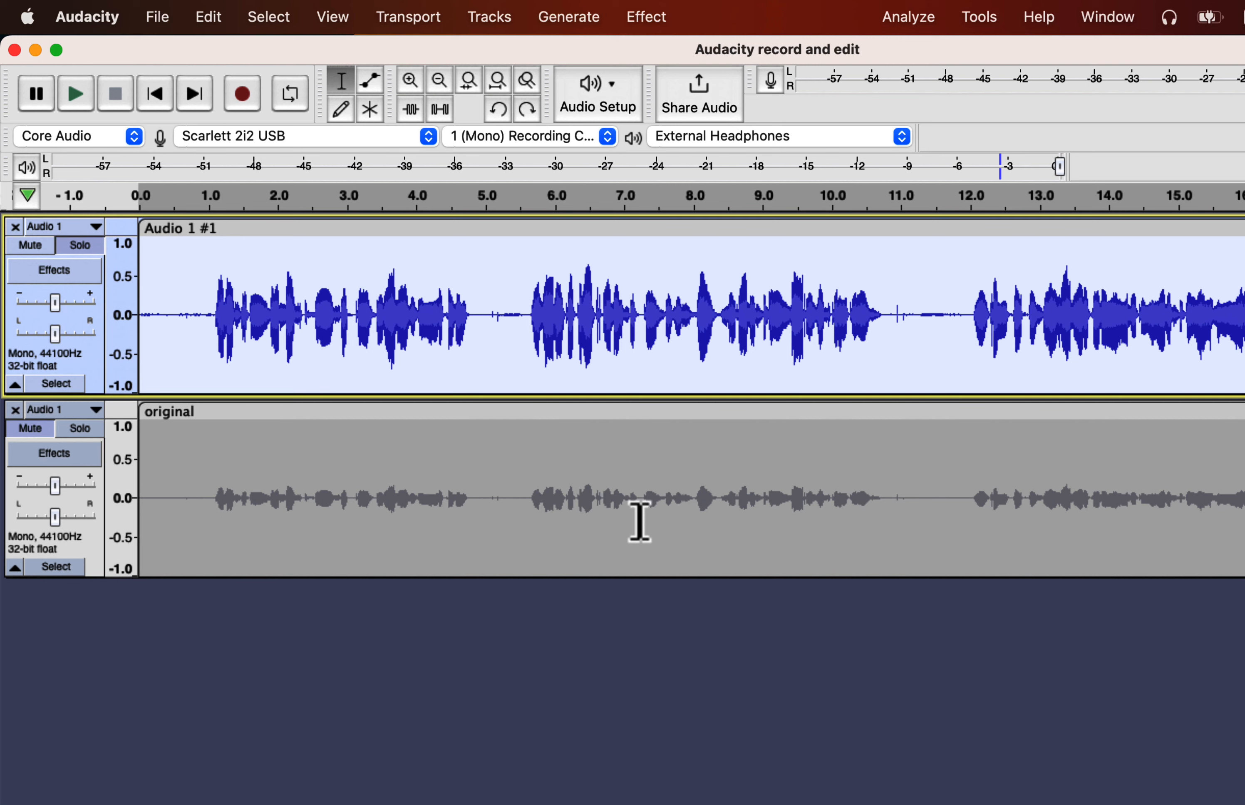
- Apply Noise Reduction to the whole upper track with a reduction of 6 dB, sensitivity 6.00 and frequency smoothing 6
double_click(352, 320)
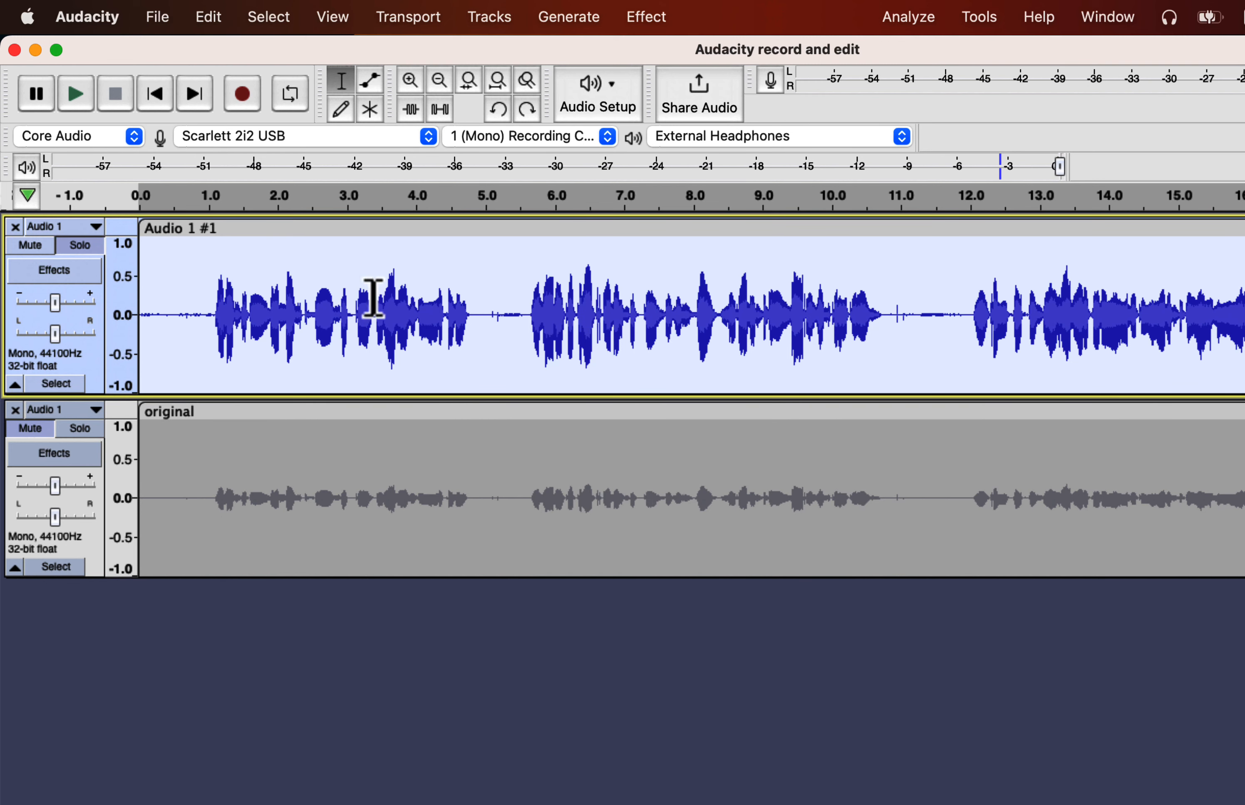
left_click(660, 24)
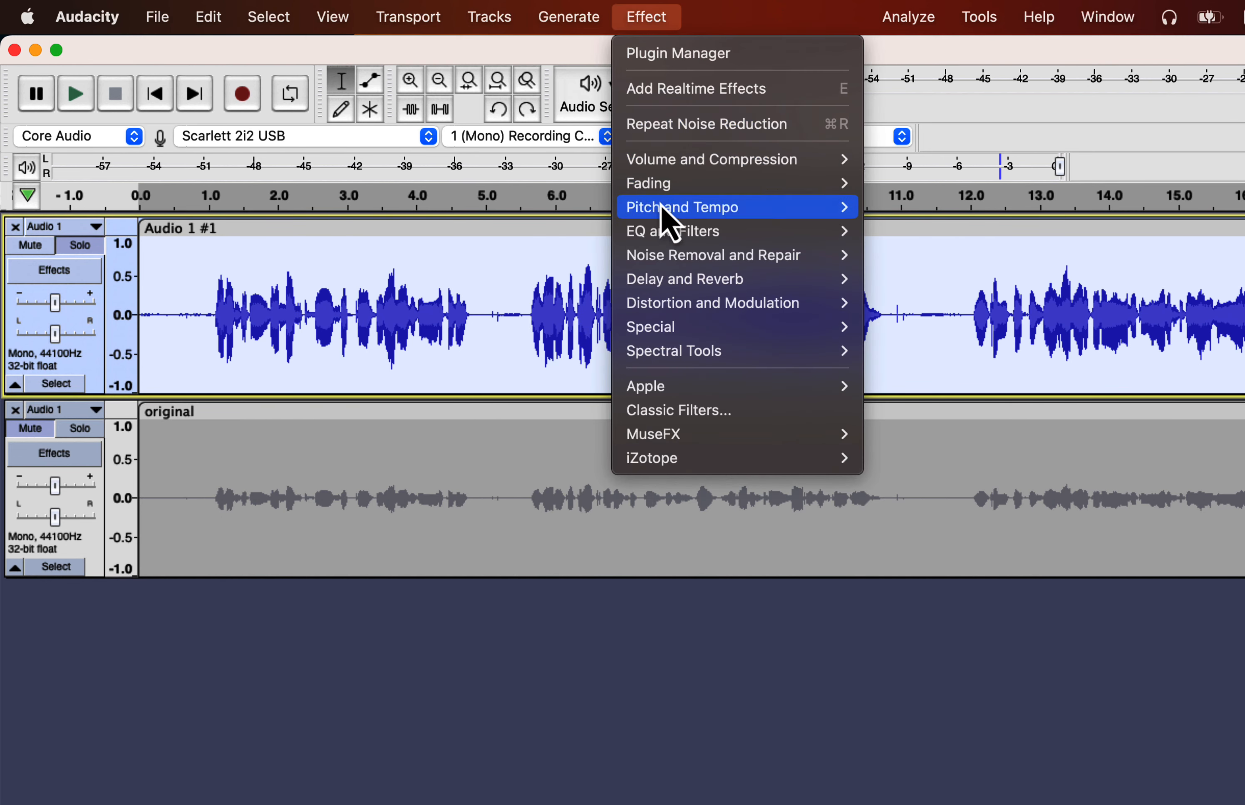
mouse_move(667, 257)
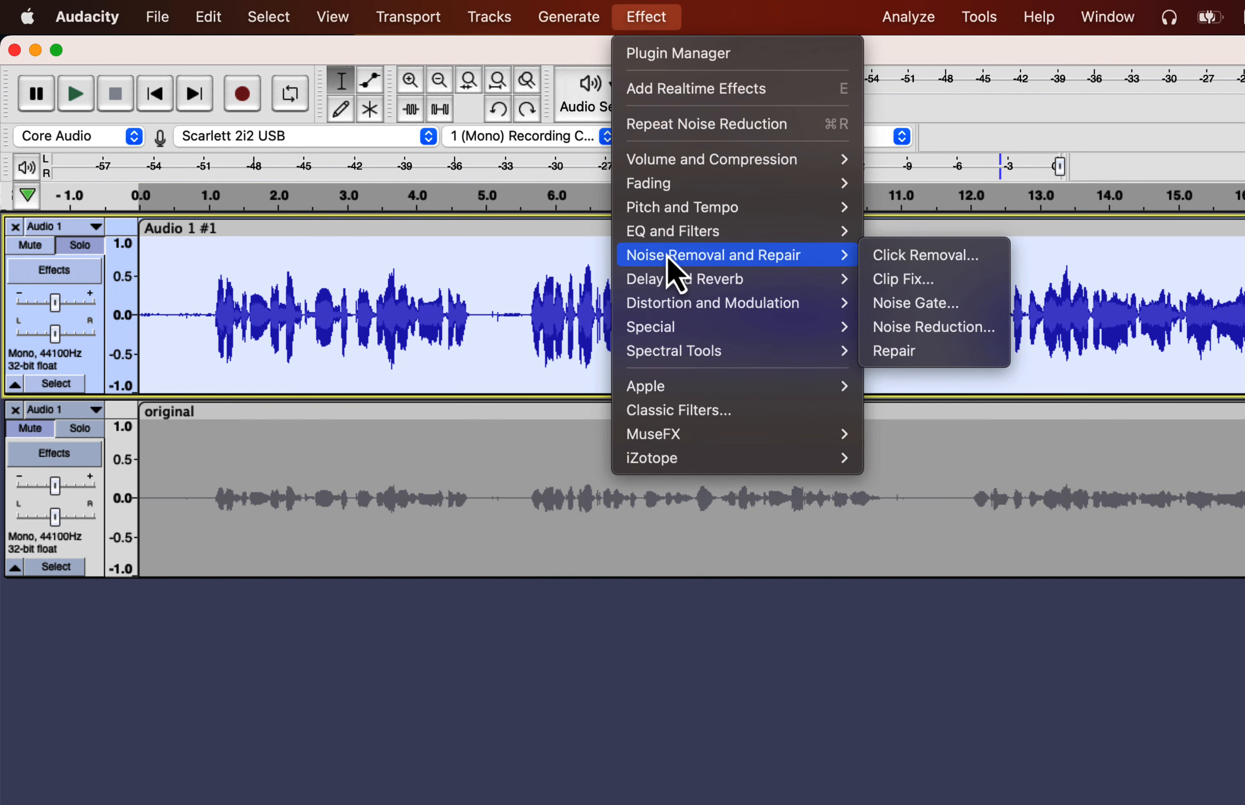
left_click(910, 330)
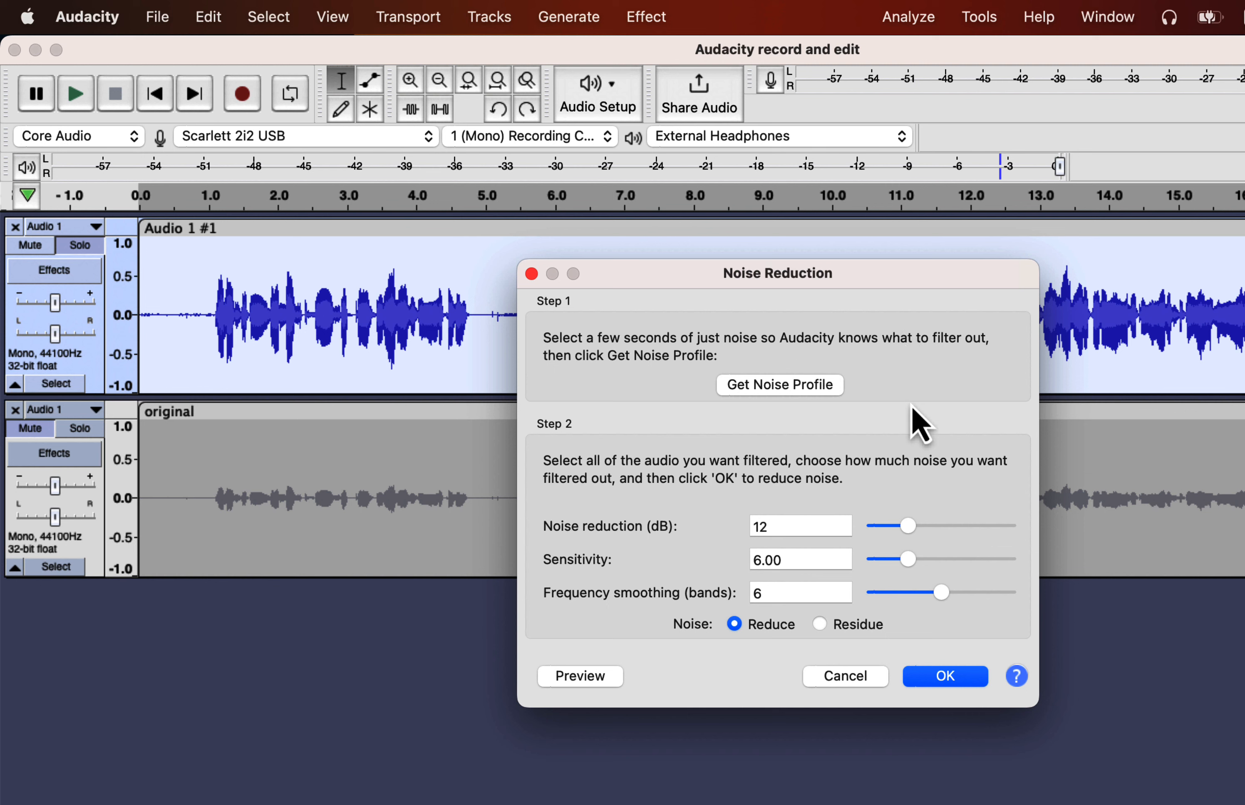
left_click_drag(908, 528, 889, 529)
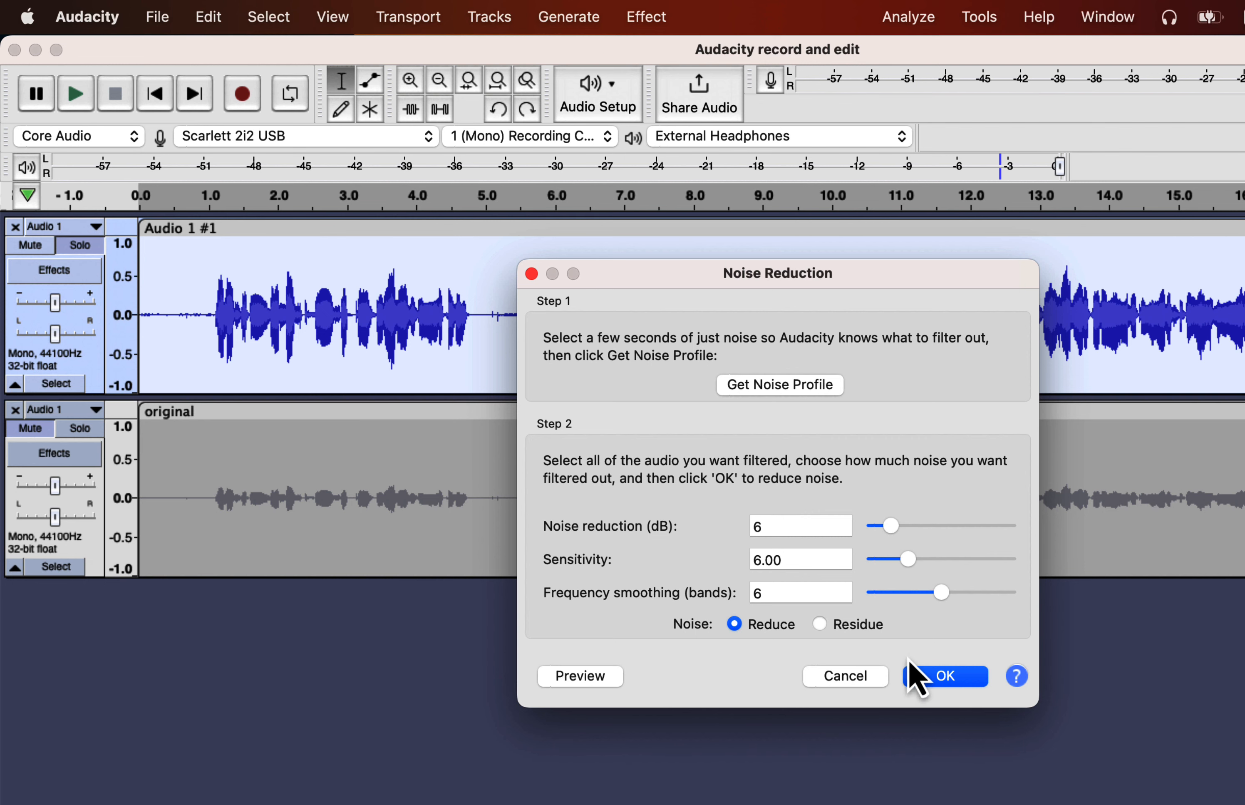
left_click(918, 675)
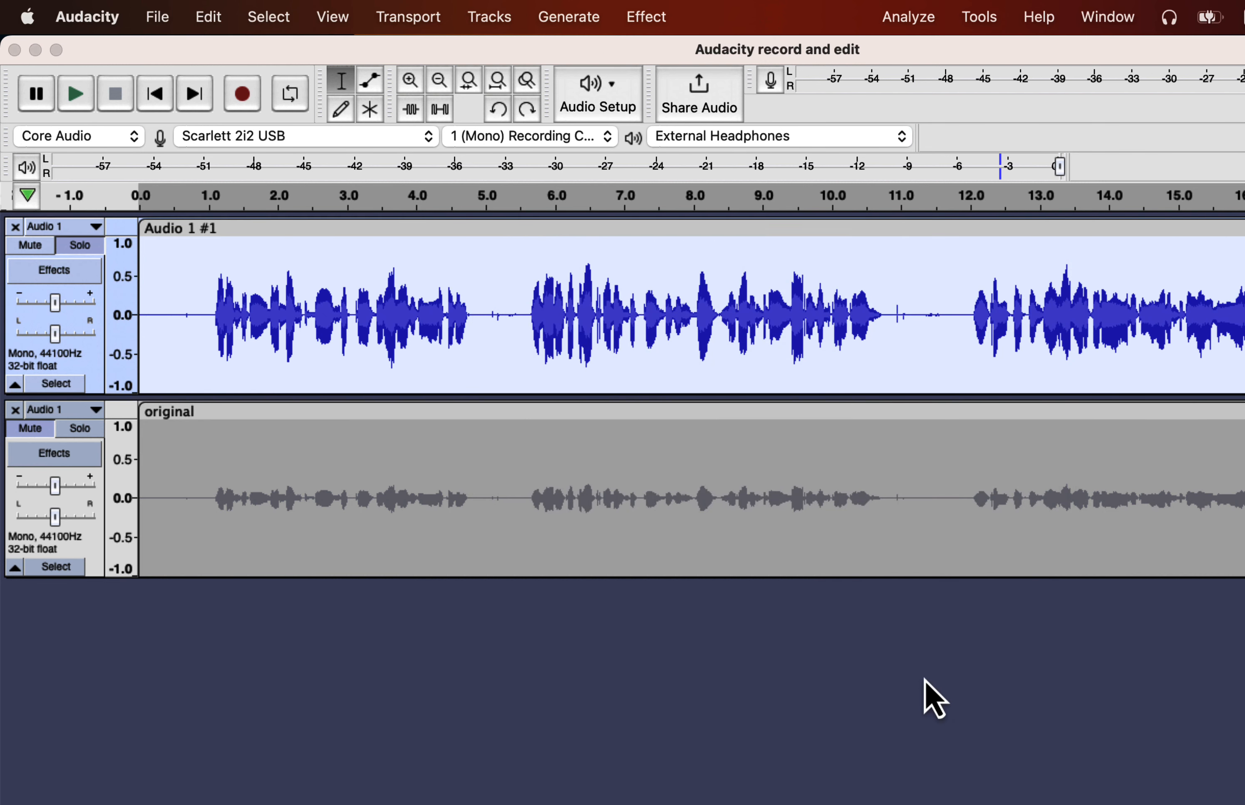
- Play the upper track from its start to hear the gentler noise reduction
left_click(145, 325)
key("space")
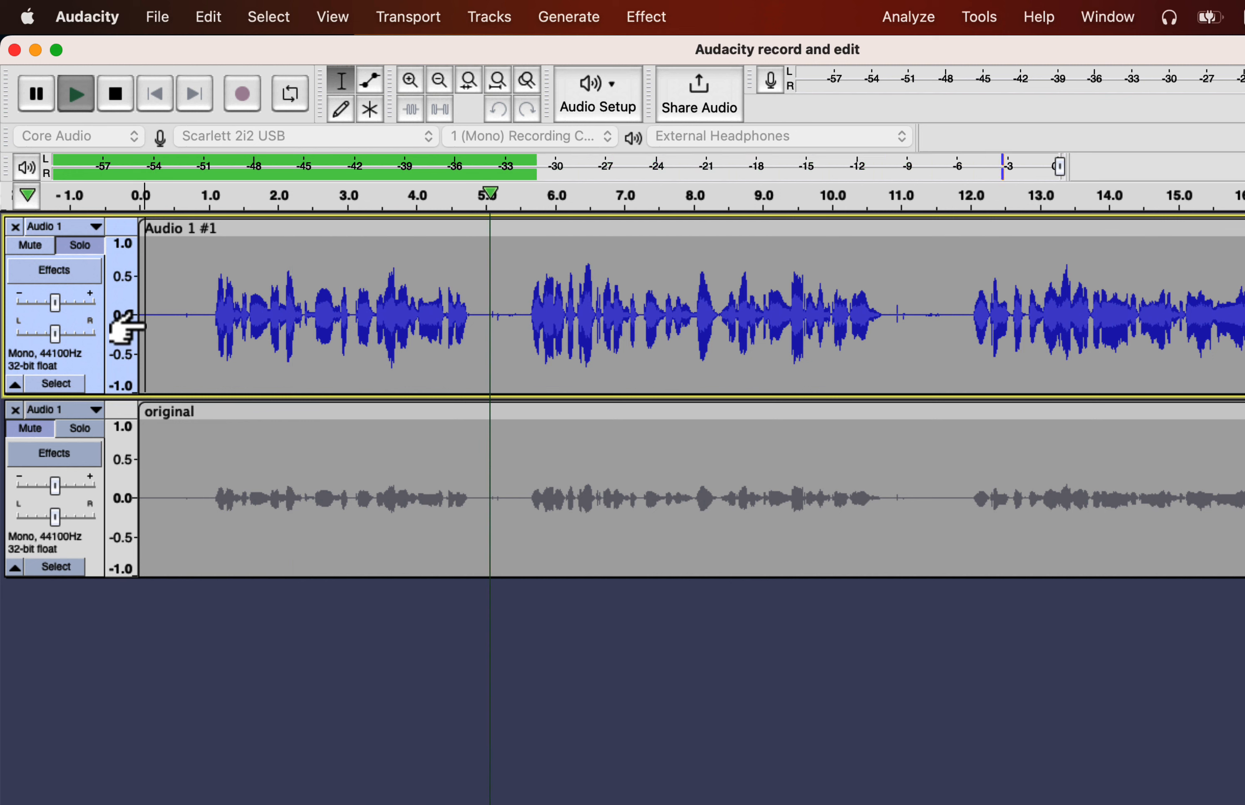
key("space")
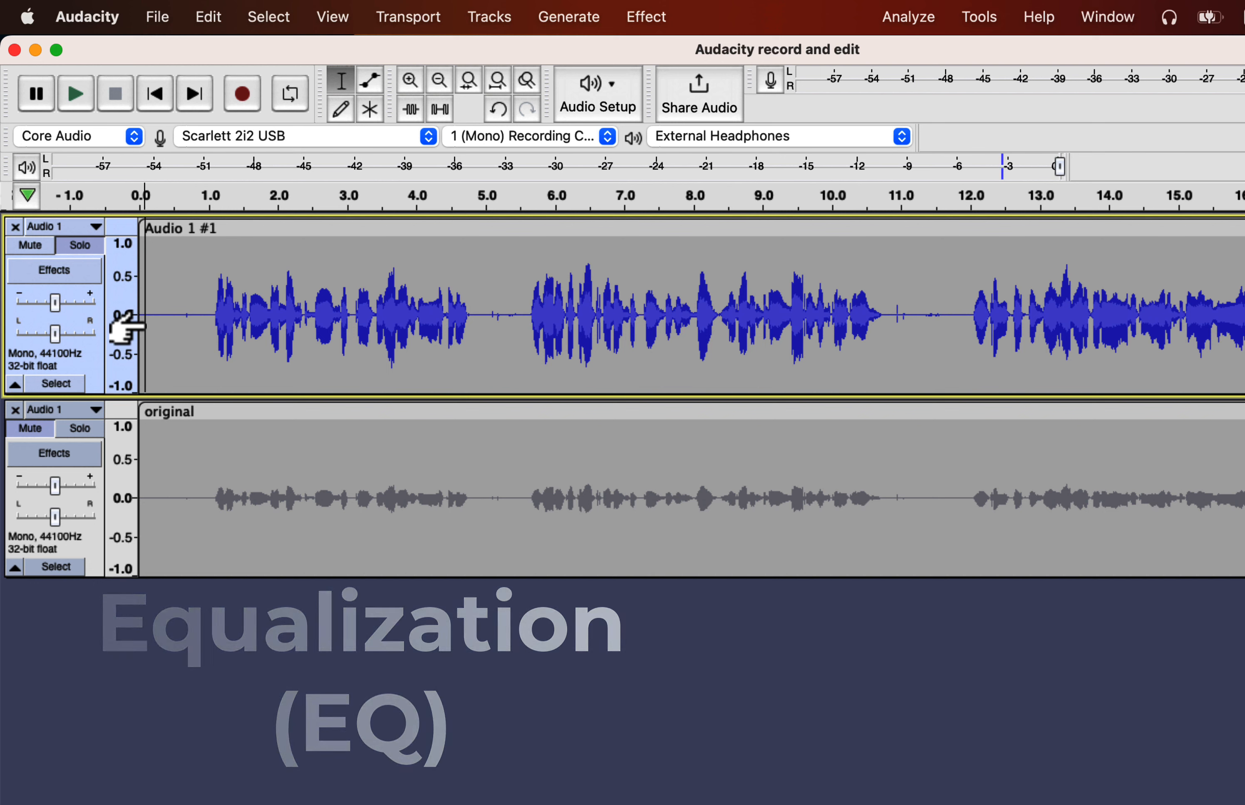
- Open Filter Curve EQ for the whole upper track and load the Defaults factory preset
double_click(226, 298)
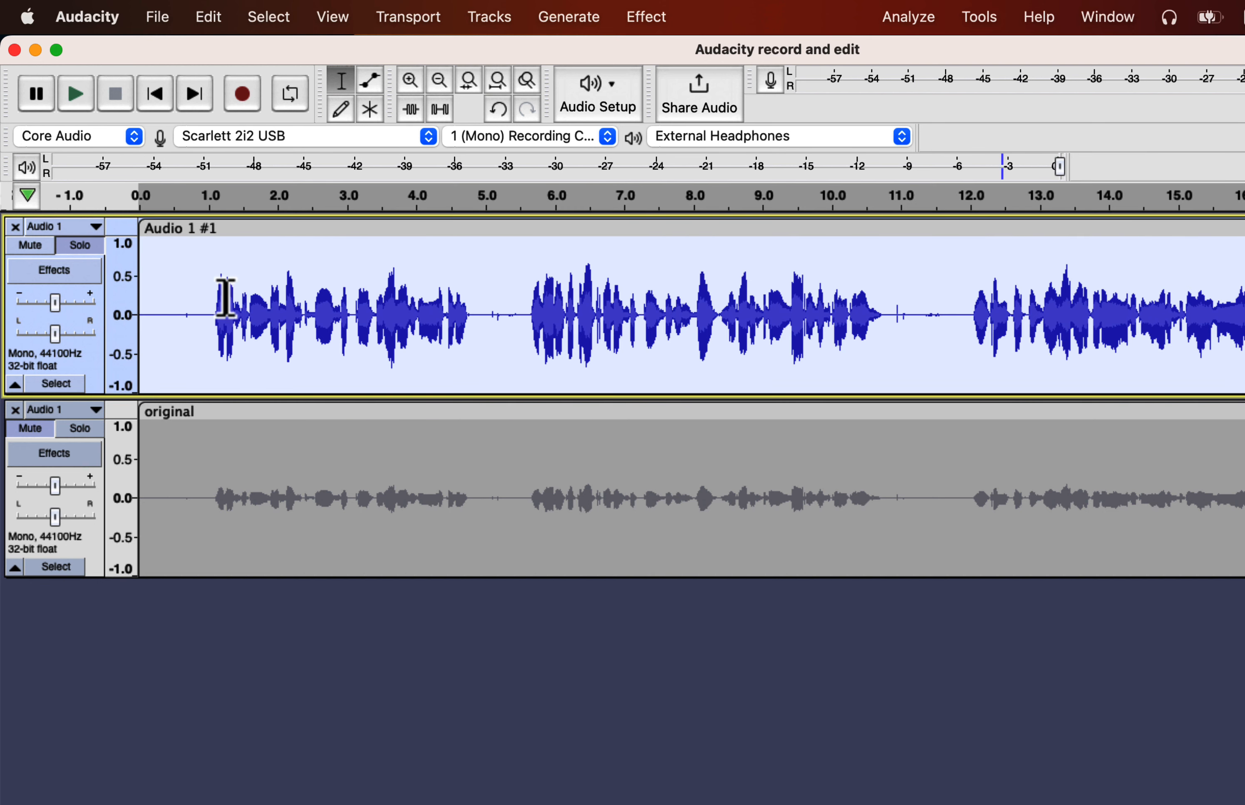
left_click(639, 26)
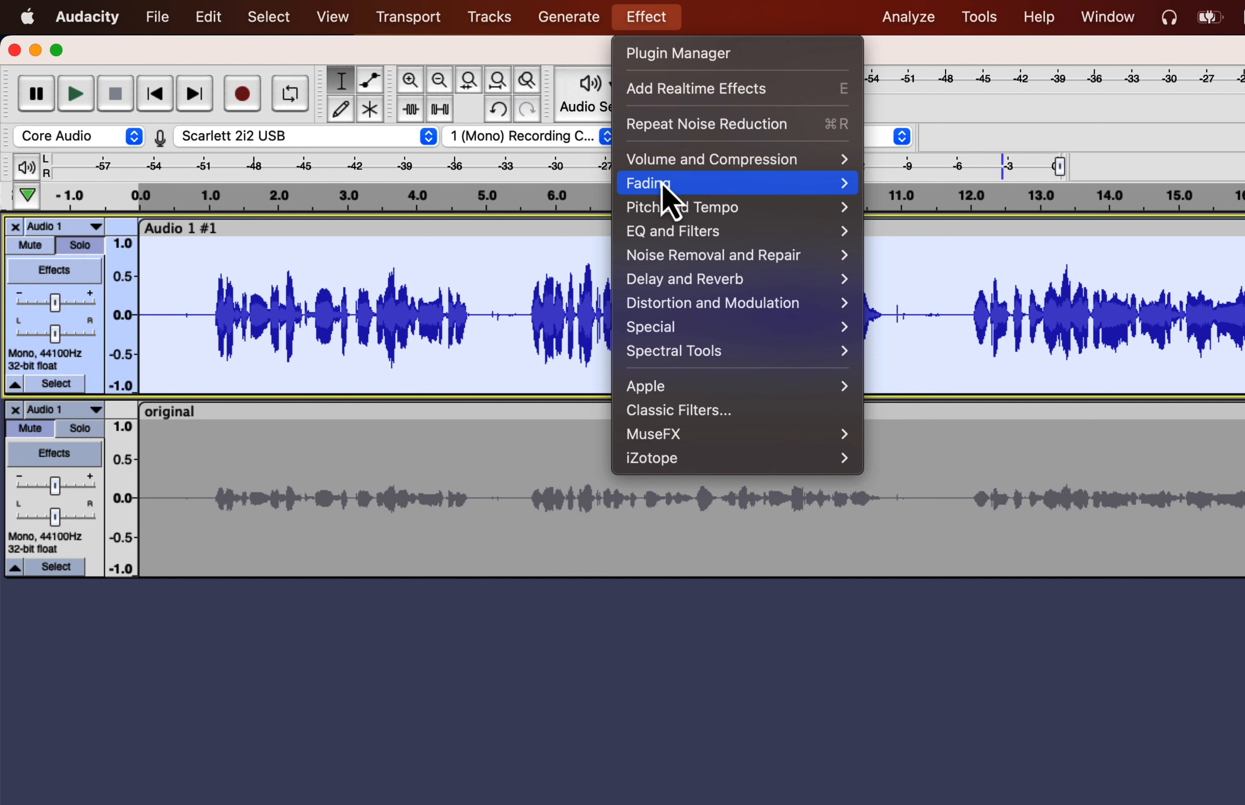
mouse_move(667, 236)
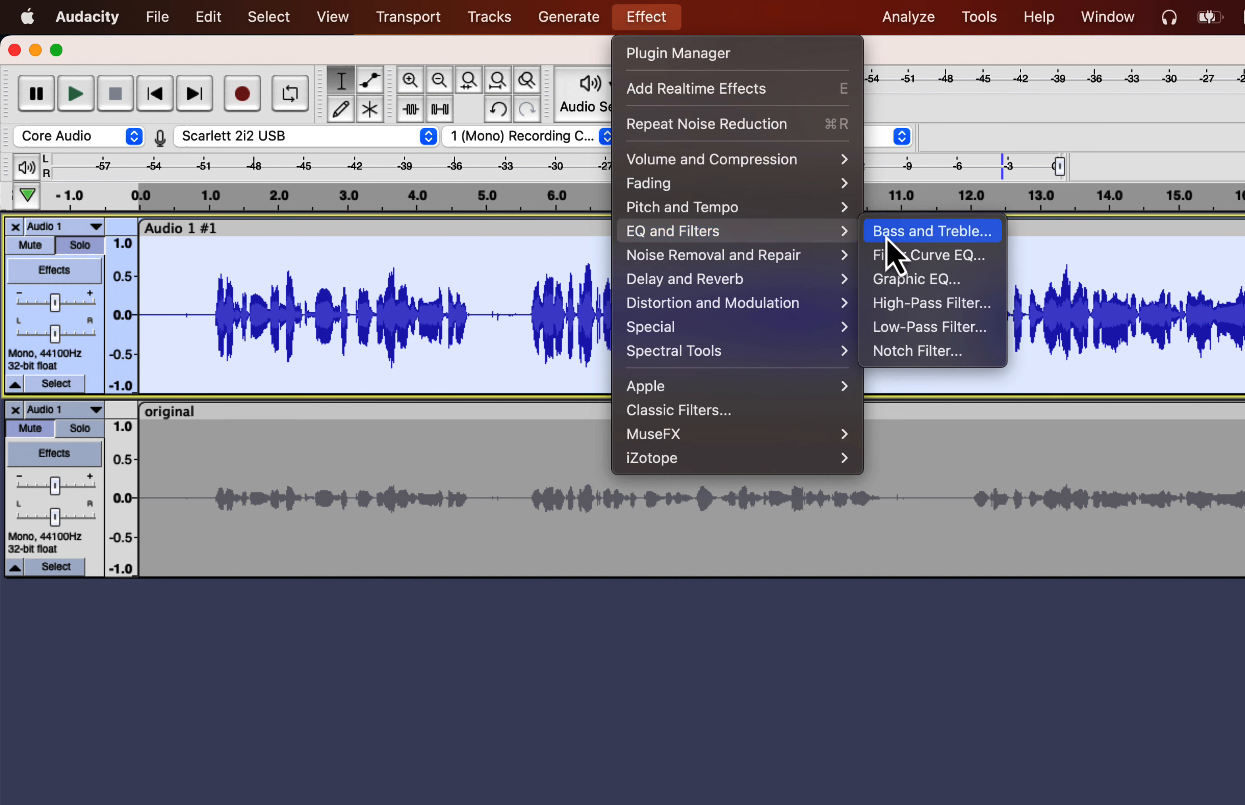
left_click(982, 260)
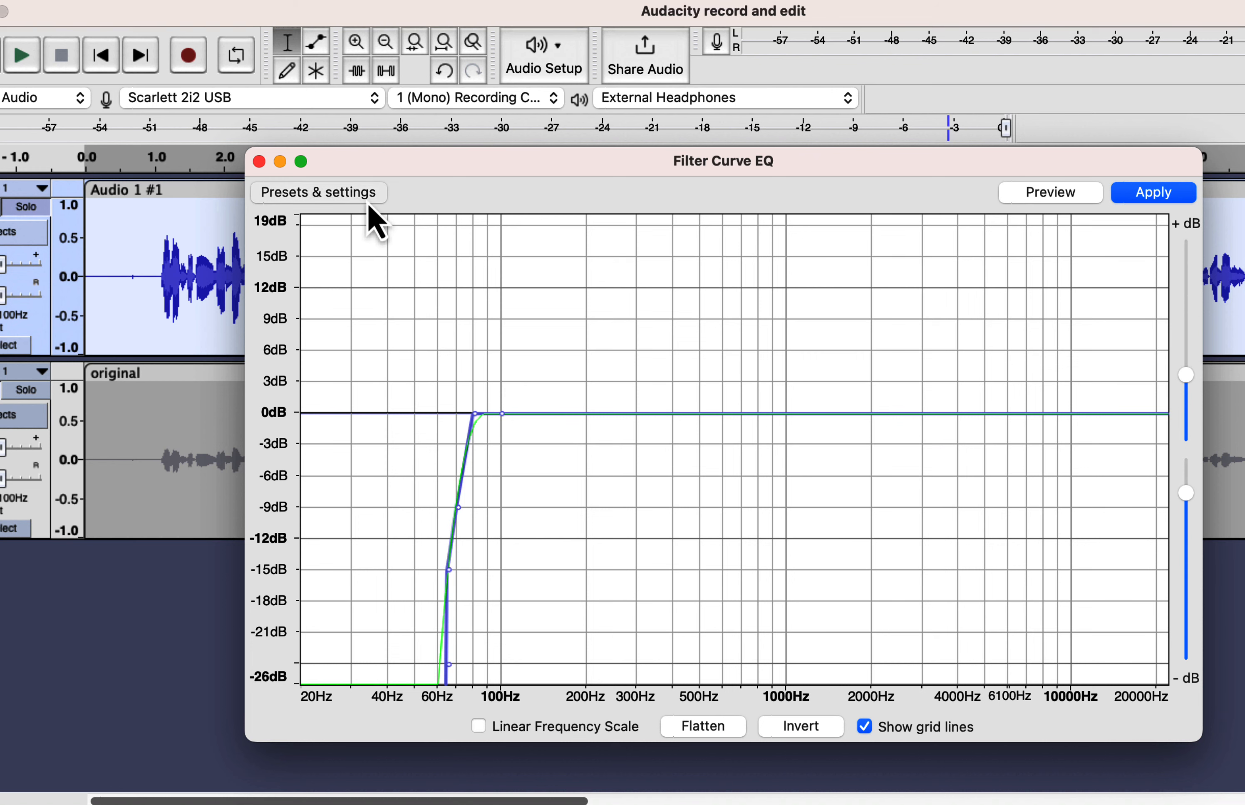
left_click(369, 206)
mouse_move(367, 297)
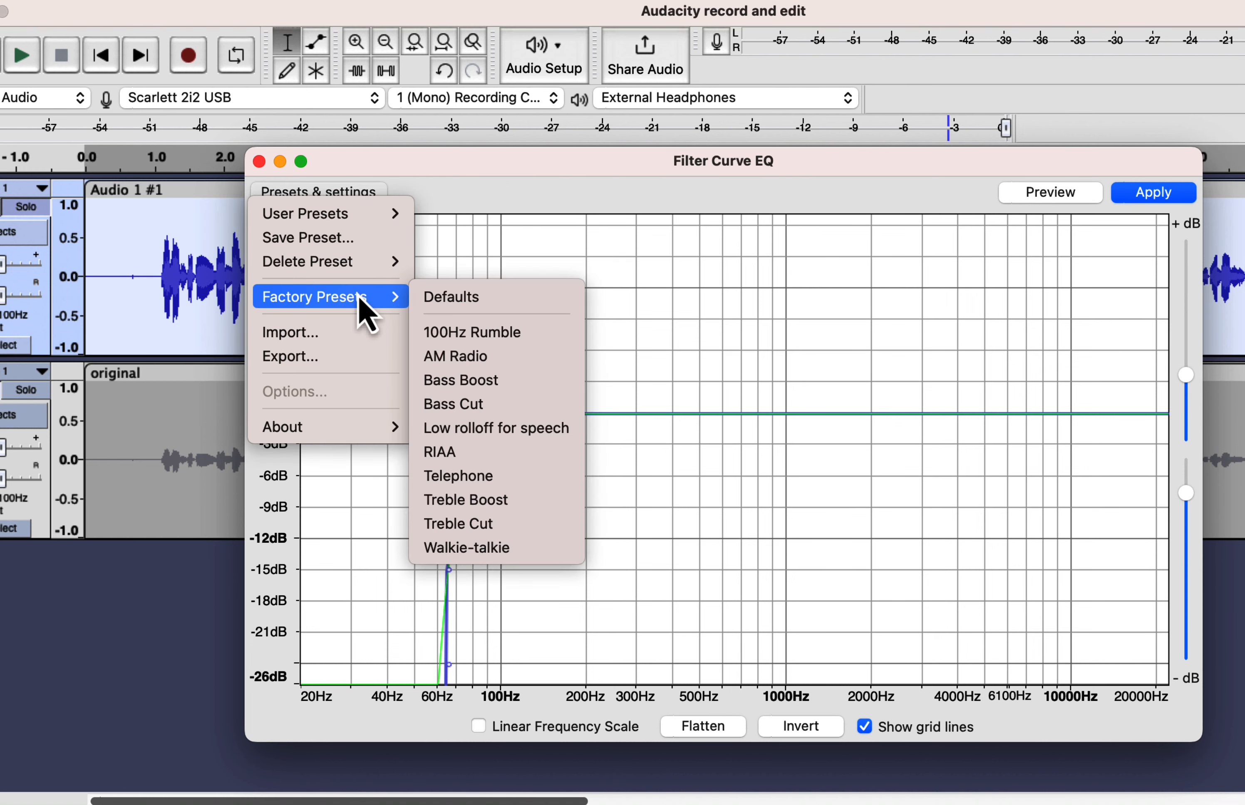
left_click(480, 297)
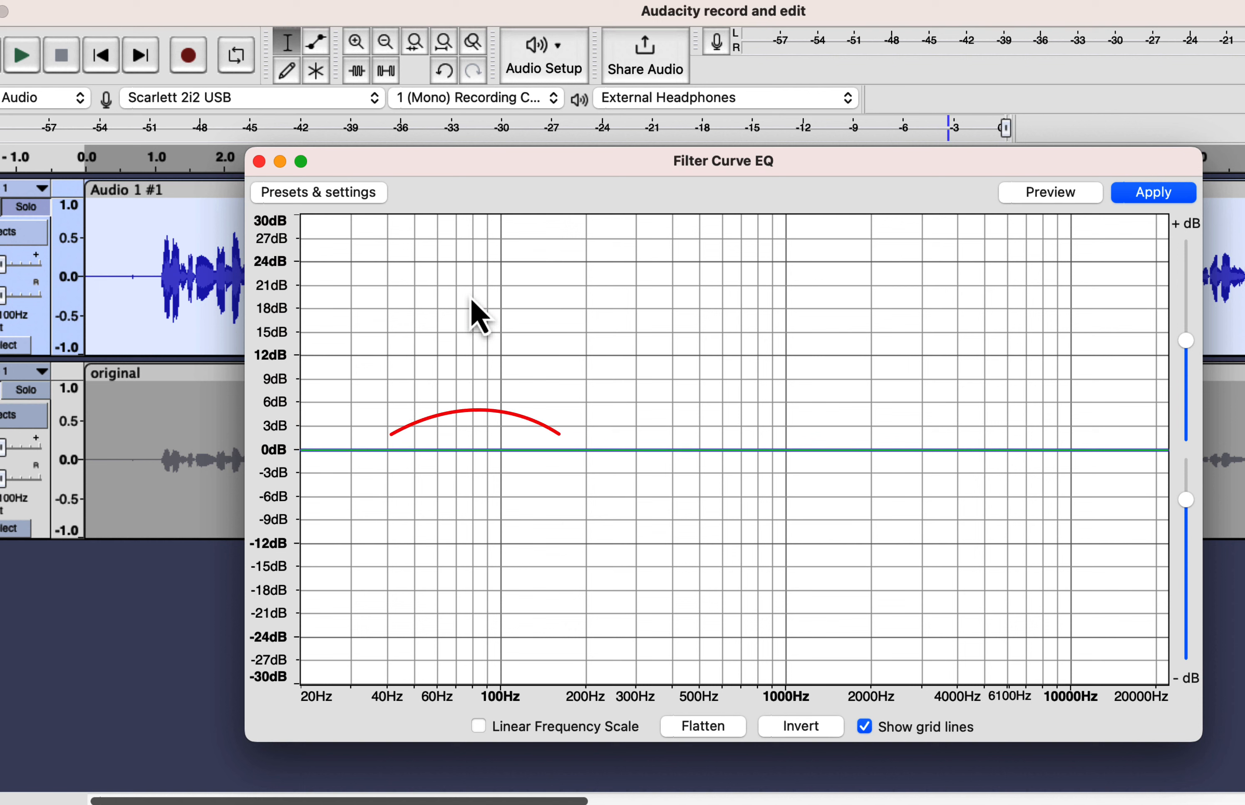
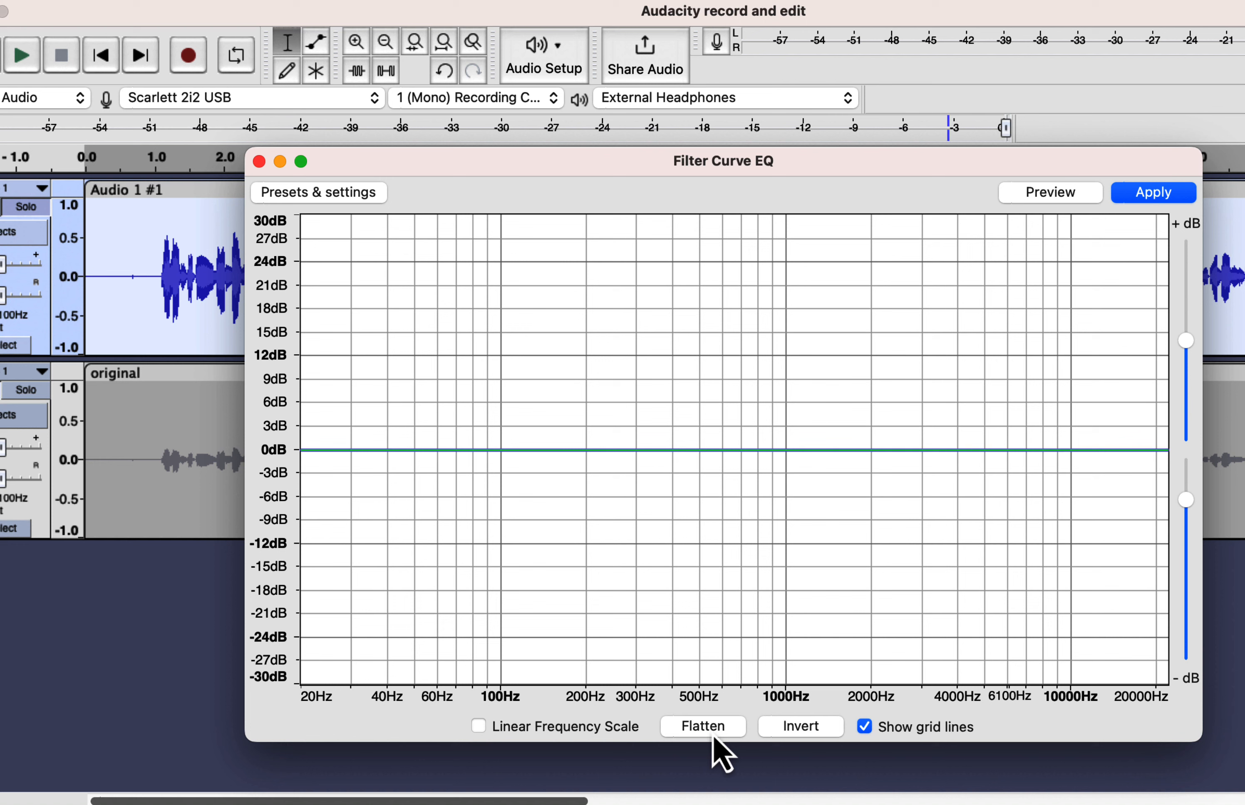
- Load the Treble Boost factory preset and lower its high-frequency plateau to about 6 dB
left_click(338, 195)
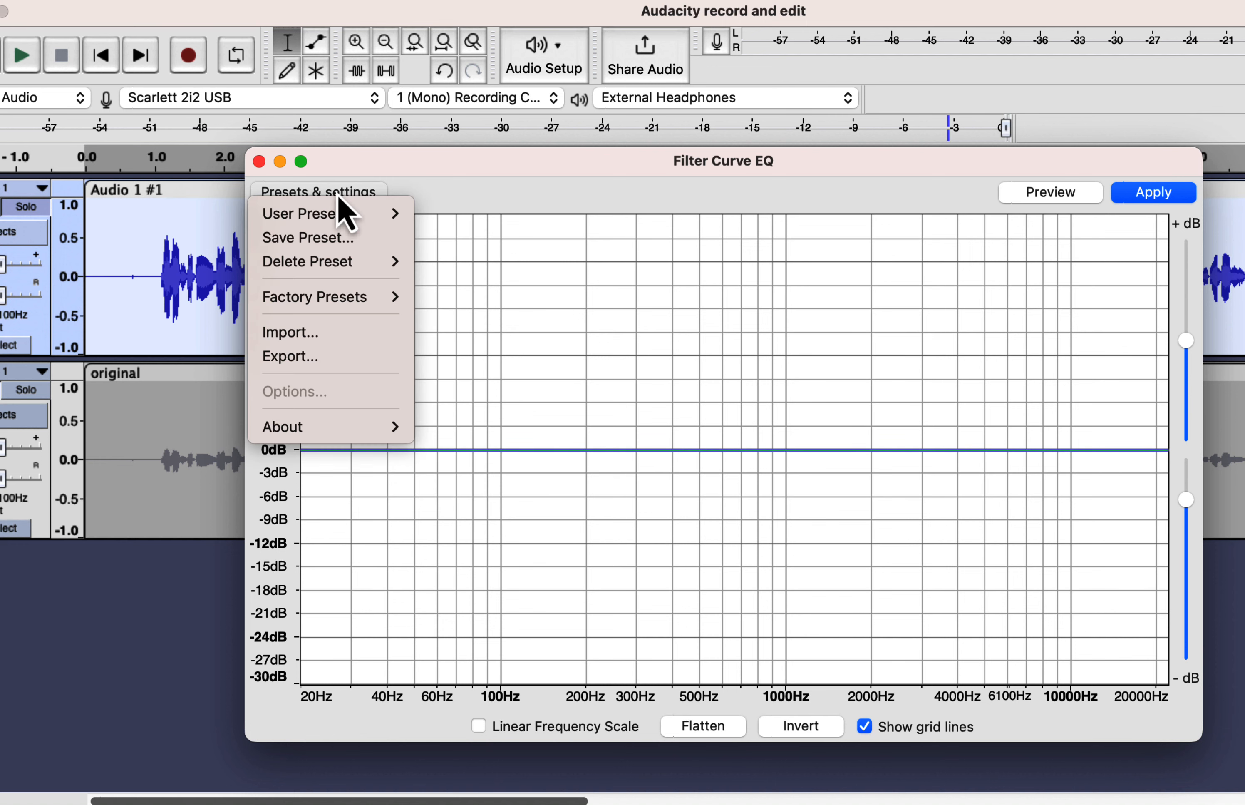
mouse_move(359, 299)
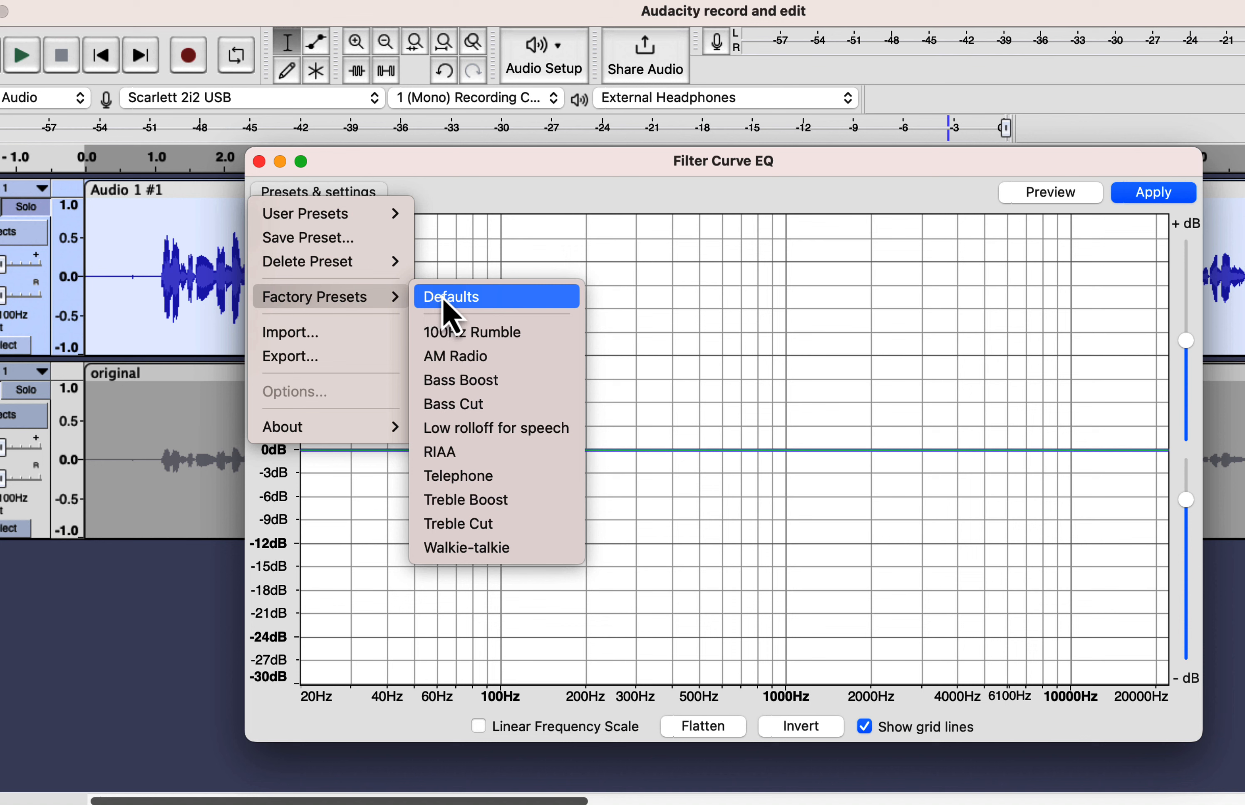
left_click(477, 500)
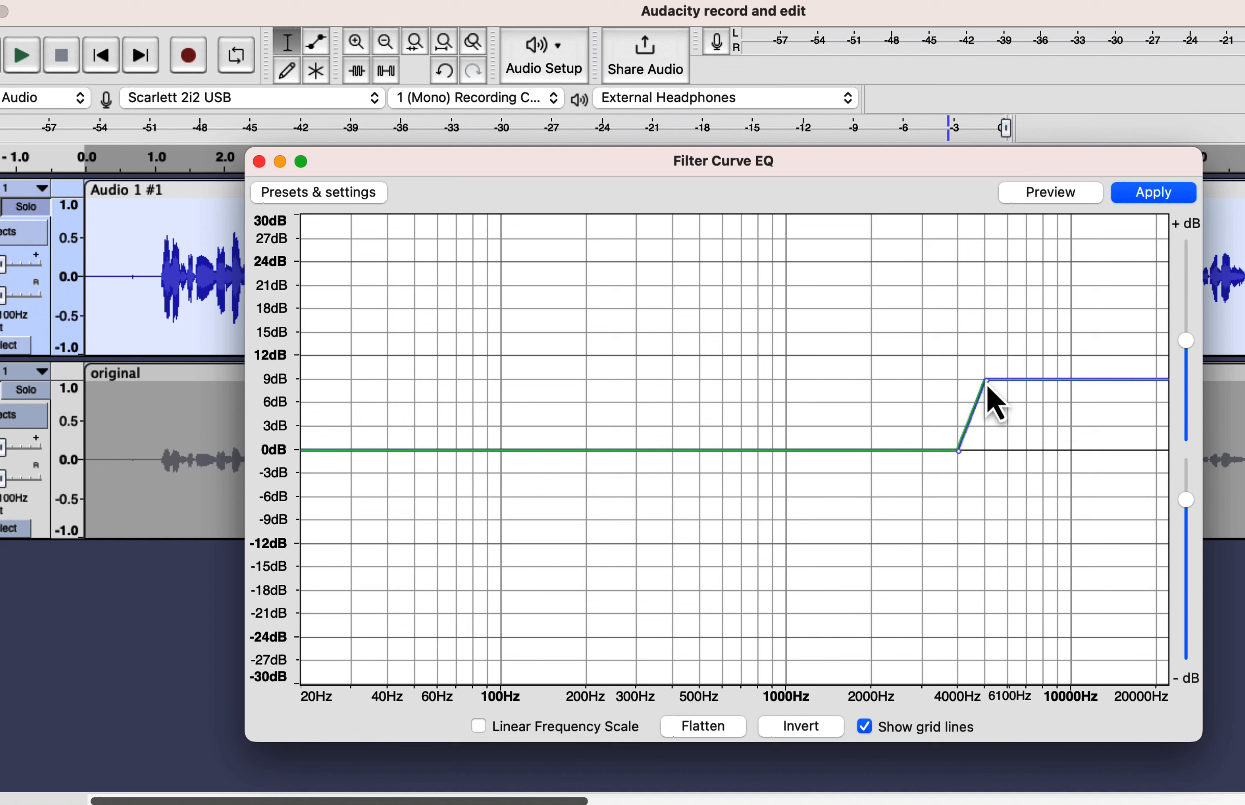
mouse_move(987, 380)
left_mouse_down()
mouse_move(985, 406)
mouse_move(1025, 411)
mouse_move(987, 404)
left_mouse_up()
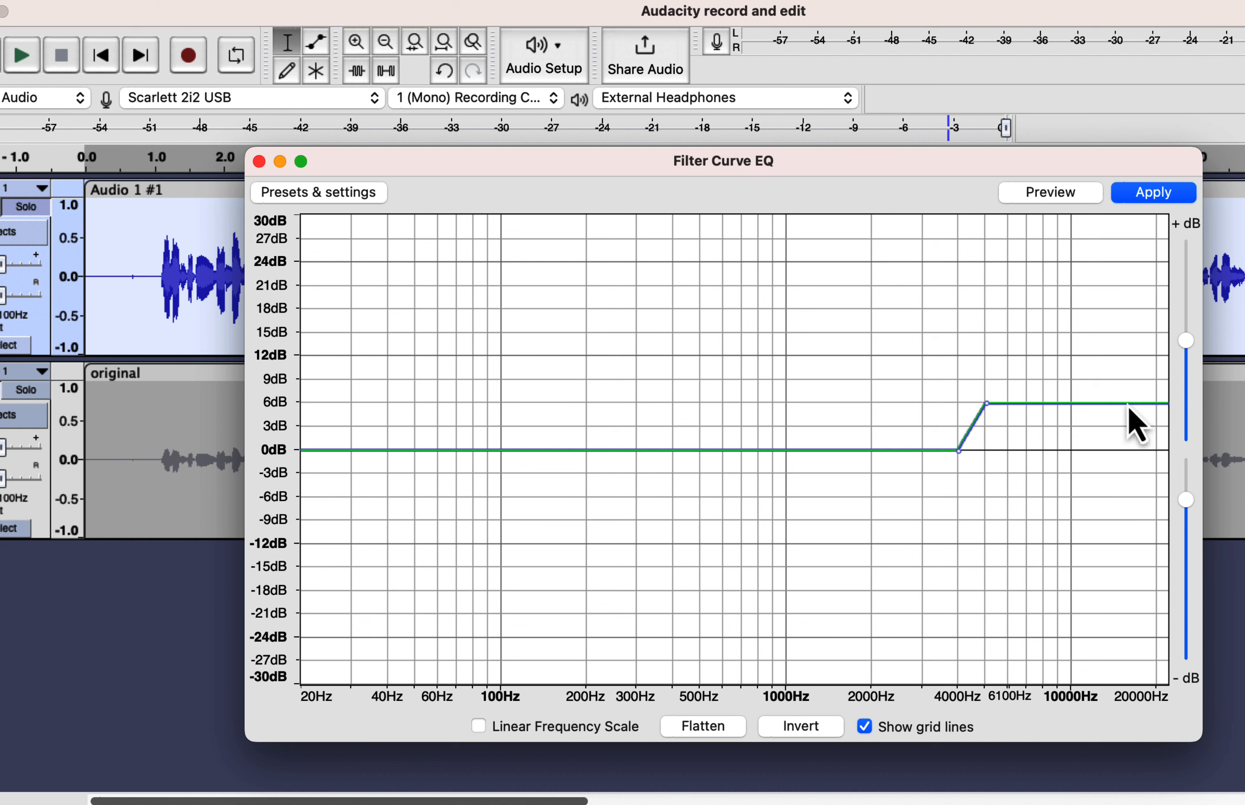
- Roll the EQ curve off beyond about 16000 Hz to about -17 dB at 20000 Hz and apply it to the upper track
left_click(1163, 410)
left_click_drag(1163, 413, 1157, 585)
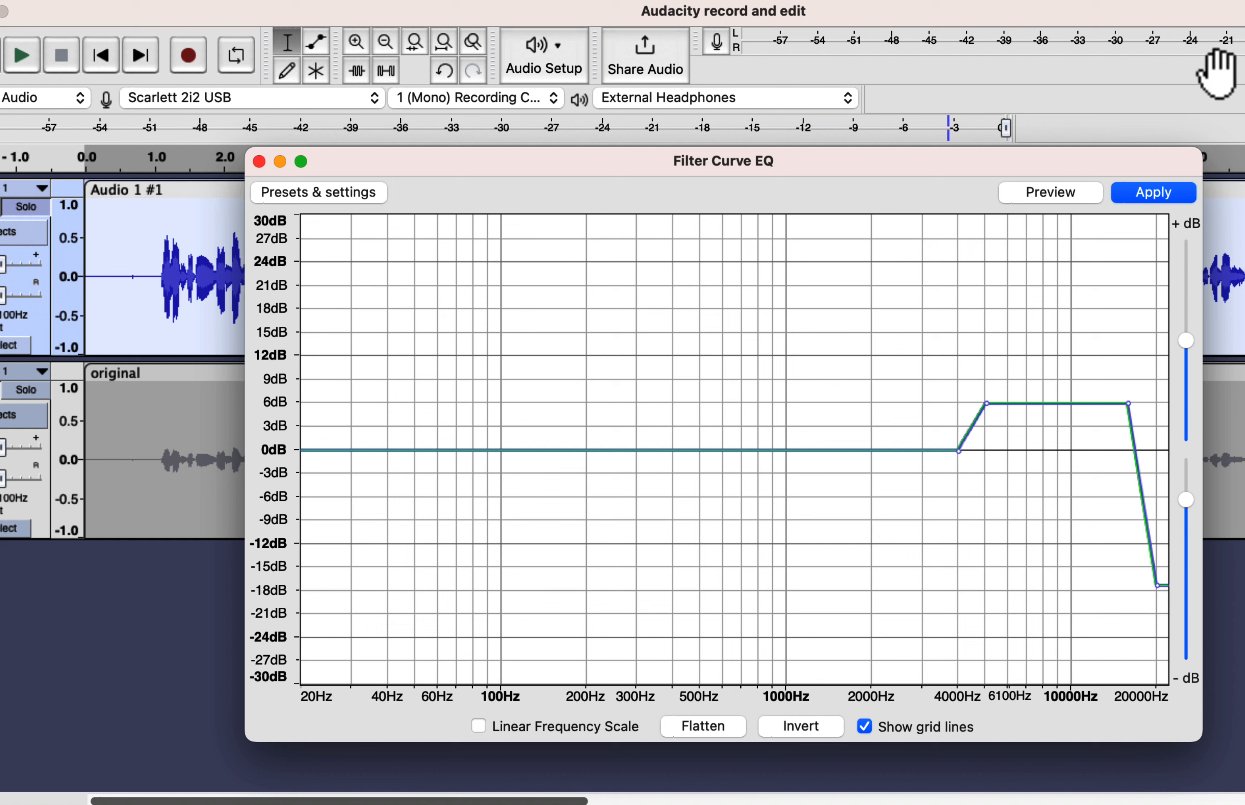
left_click(1153, 194)
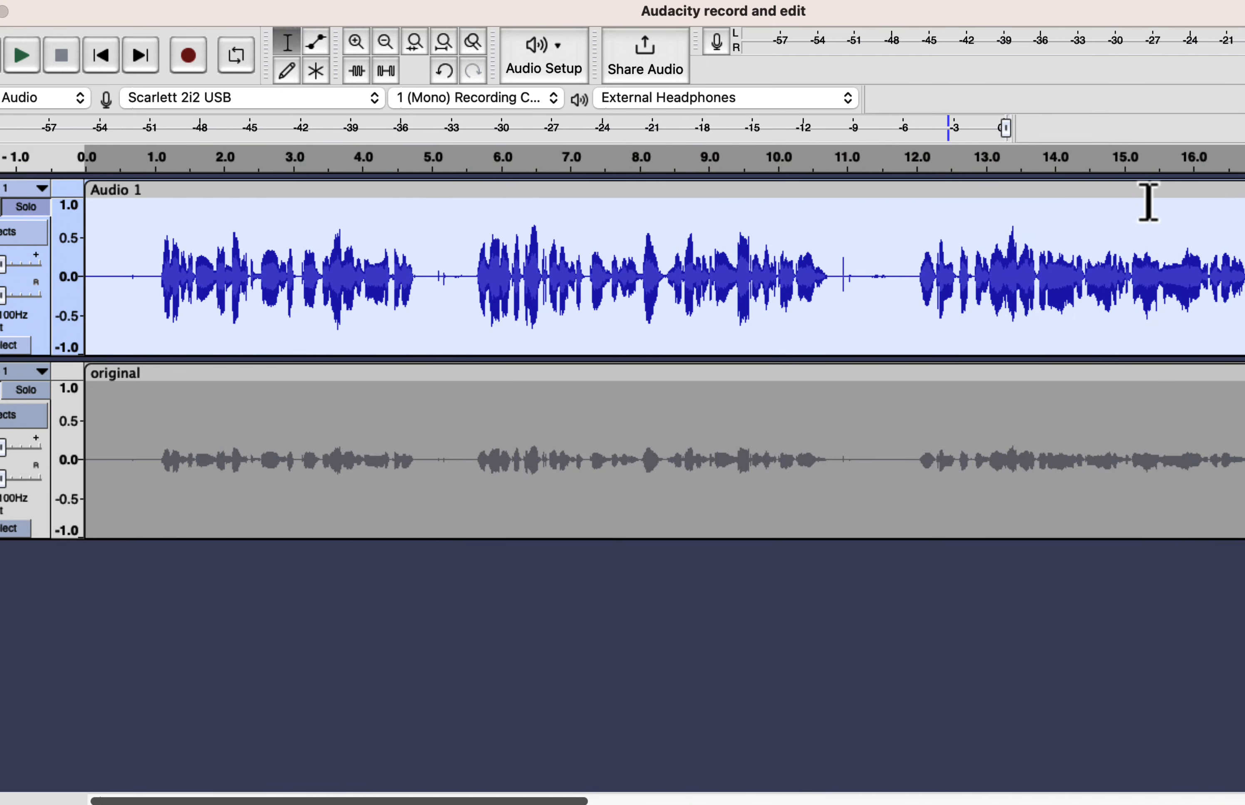
- Play the upper track from its start to hear the treble-boosted equalization
left_click(98, 266)
key("space")
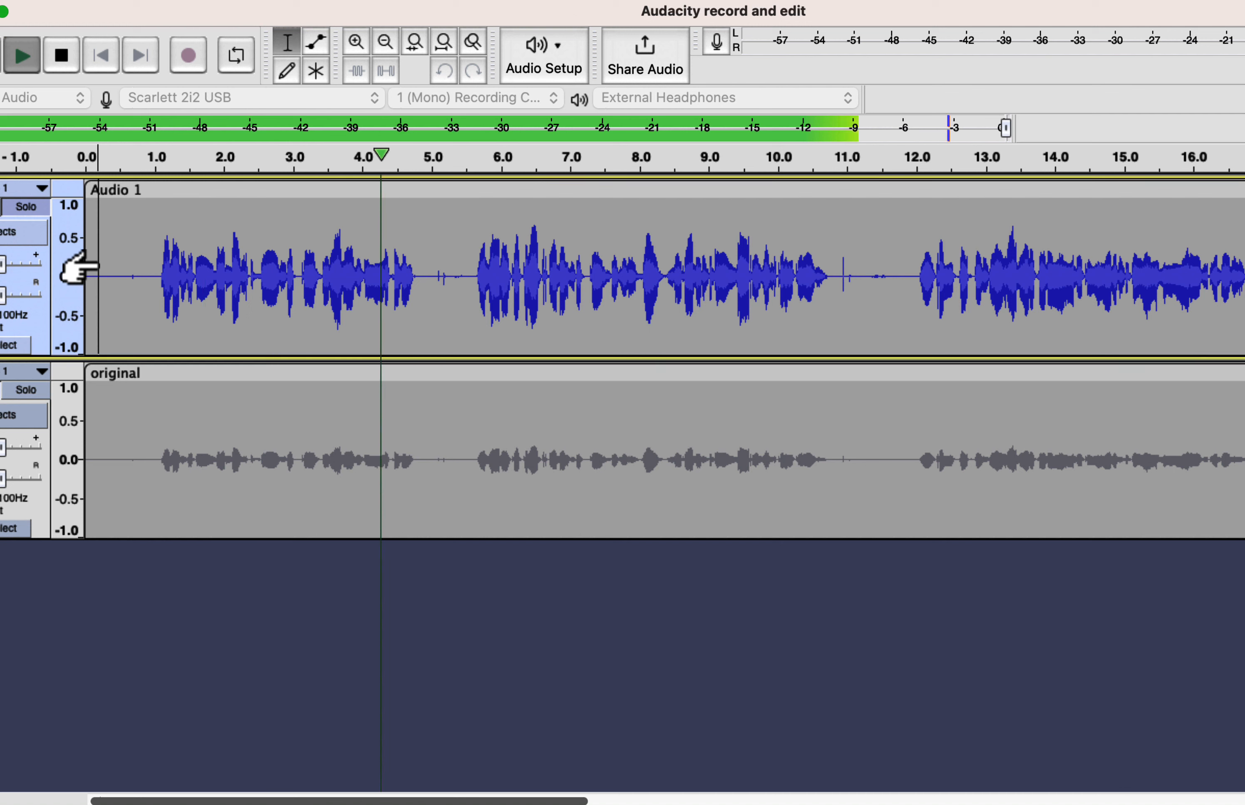
key("space")
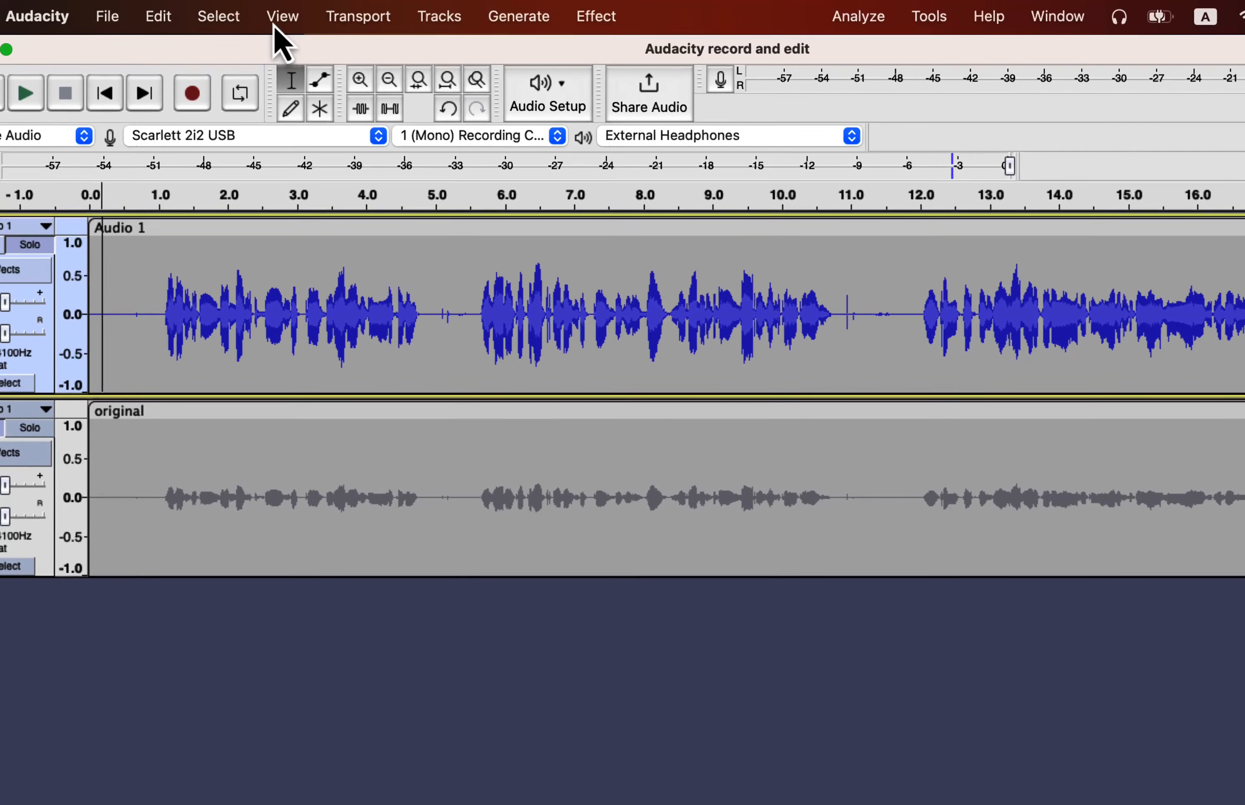
- Revert the project through its history to the Noise Reduction state, discarding the Filter Curve EQ
left_click(280, 17)
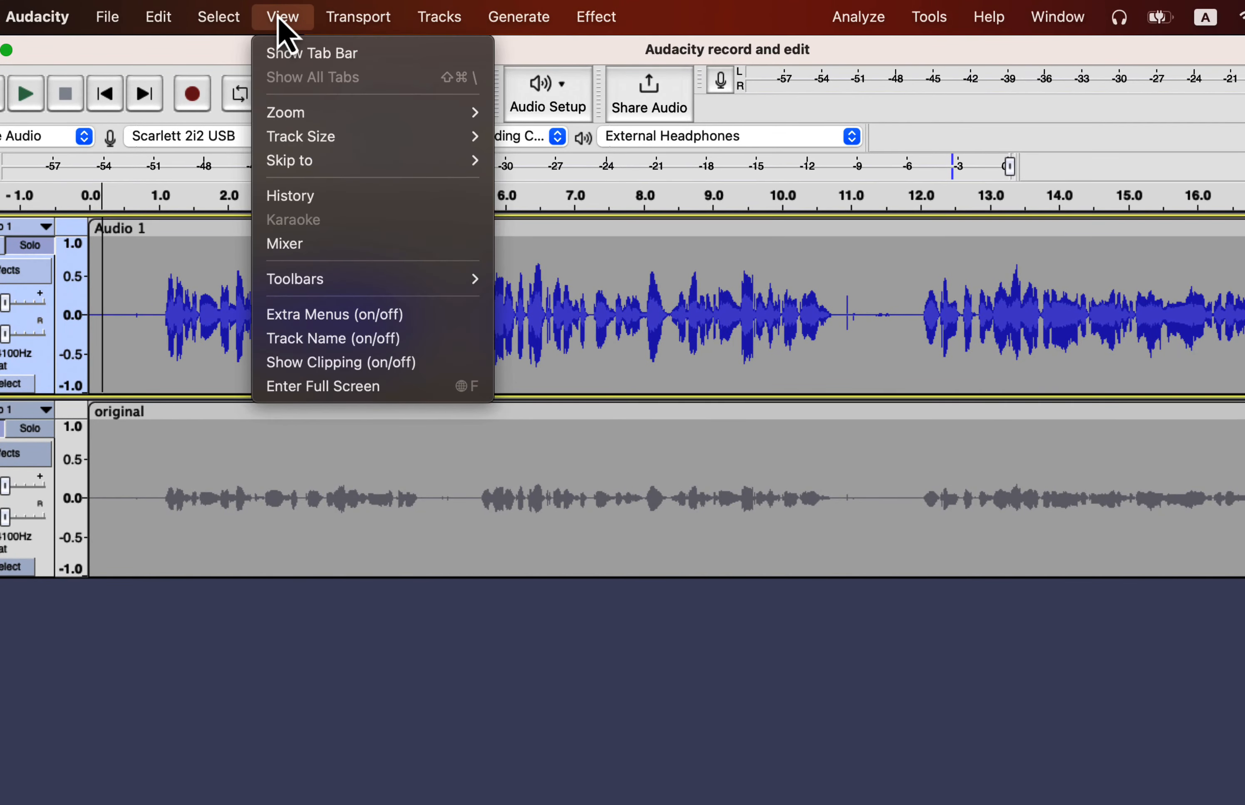
left_click(306, 195)
left_click(330, 361)
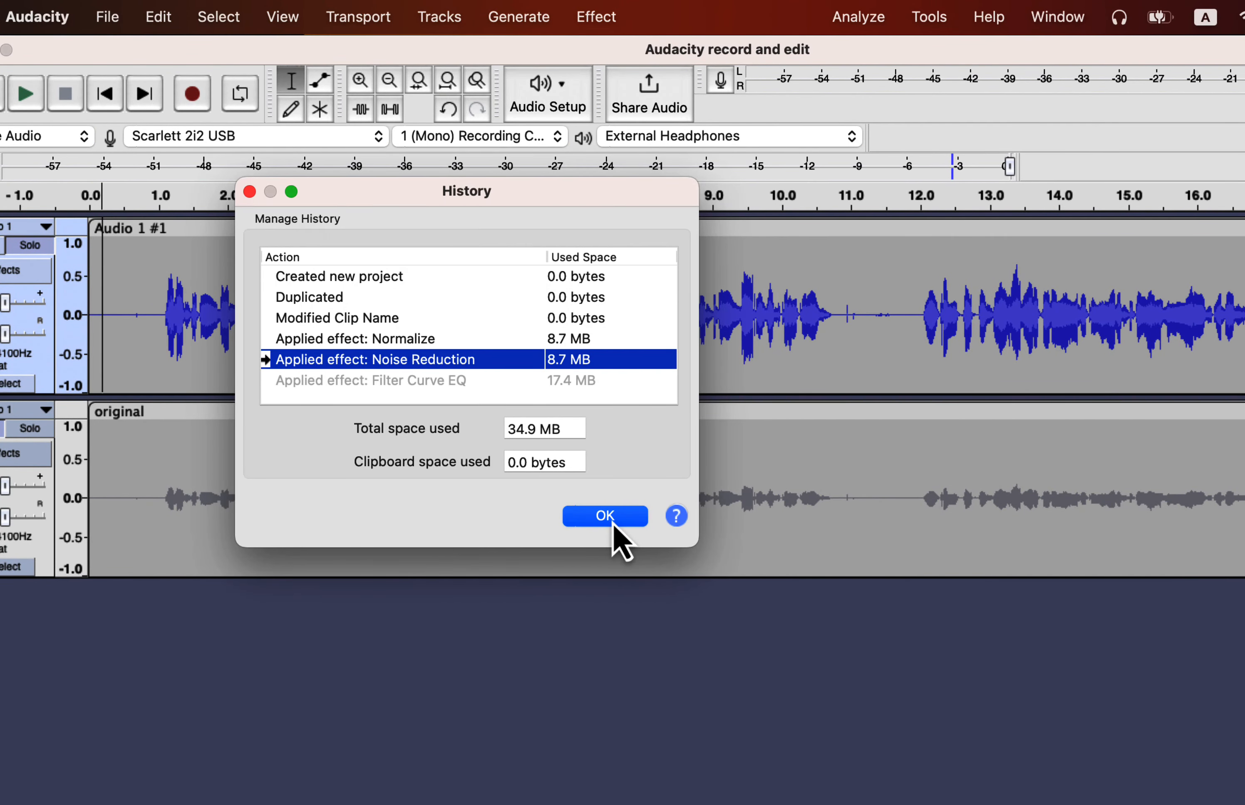
left_click(614, 526)
- Open Filter Curve EQ for the upper track and load the Low rolloff for speech factory preset
left_click(612, 17)
mouse_move(731, 235)
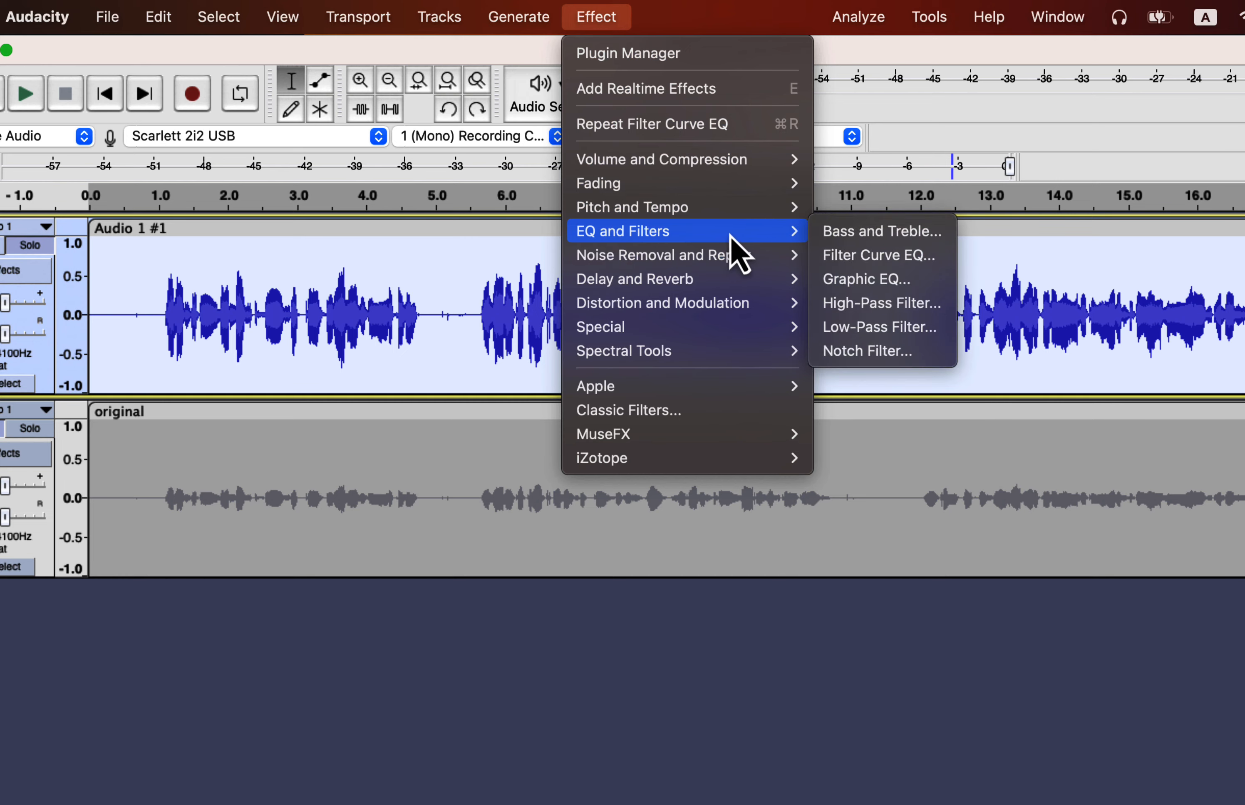
left_click(896, 266)
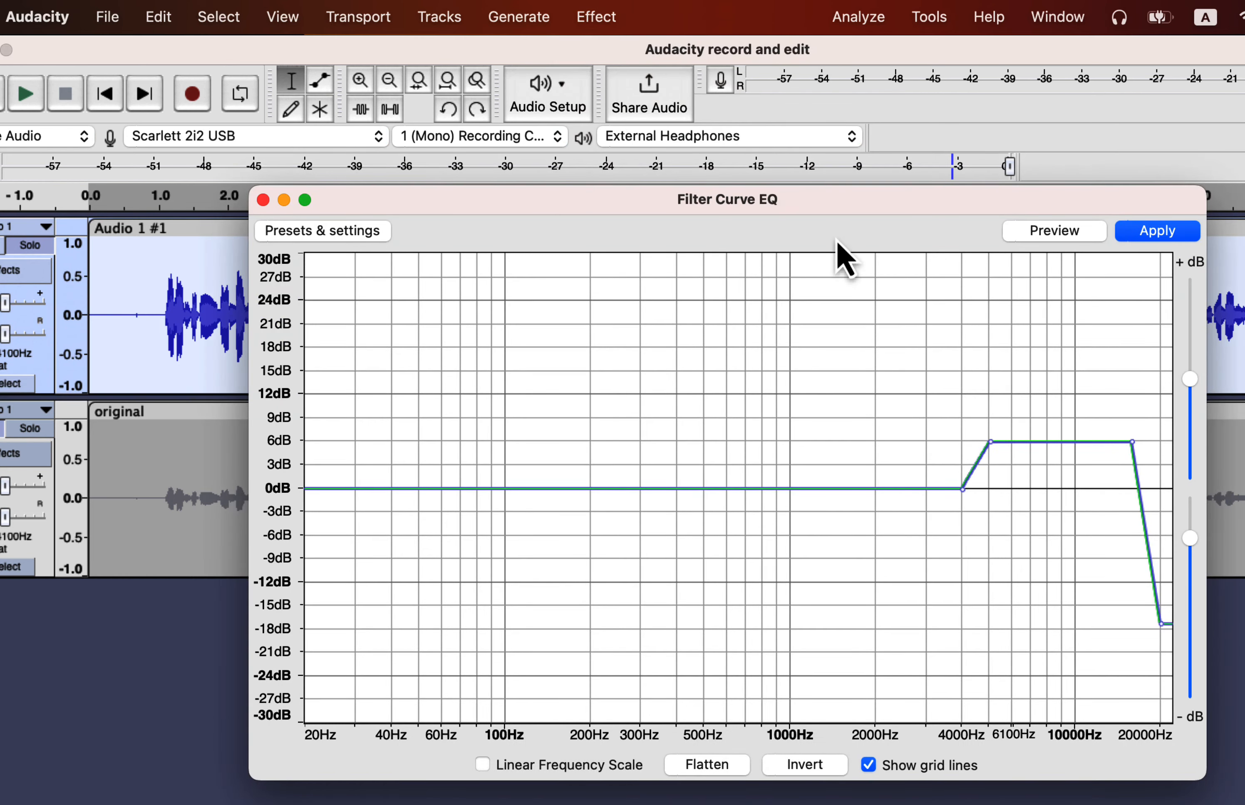
left_click(375, 238)
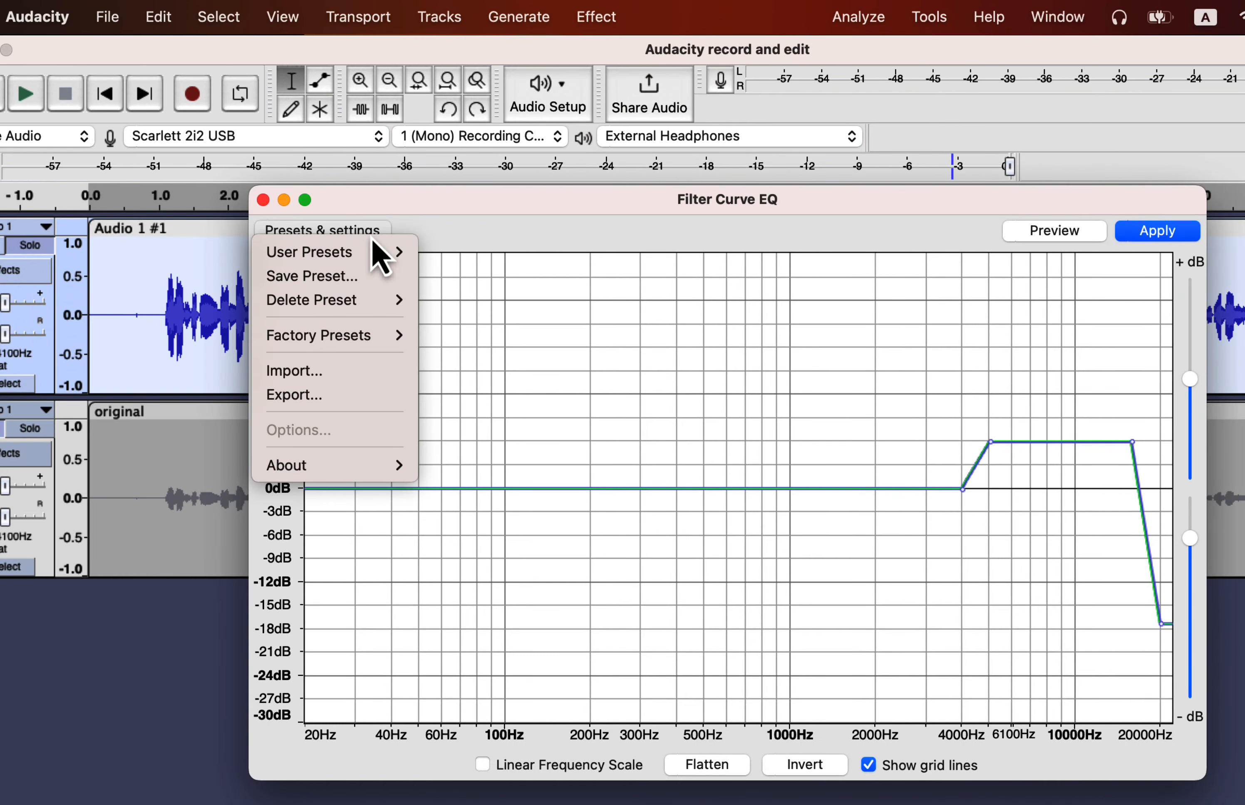
mouse_move(374, 338)
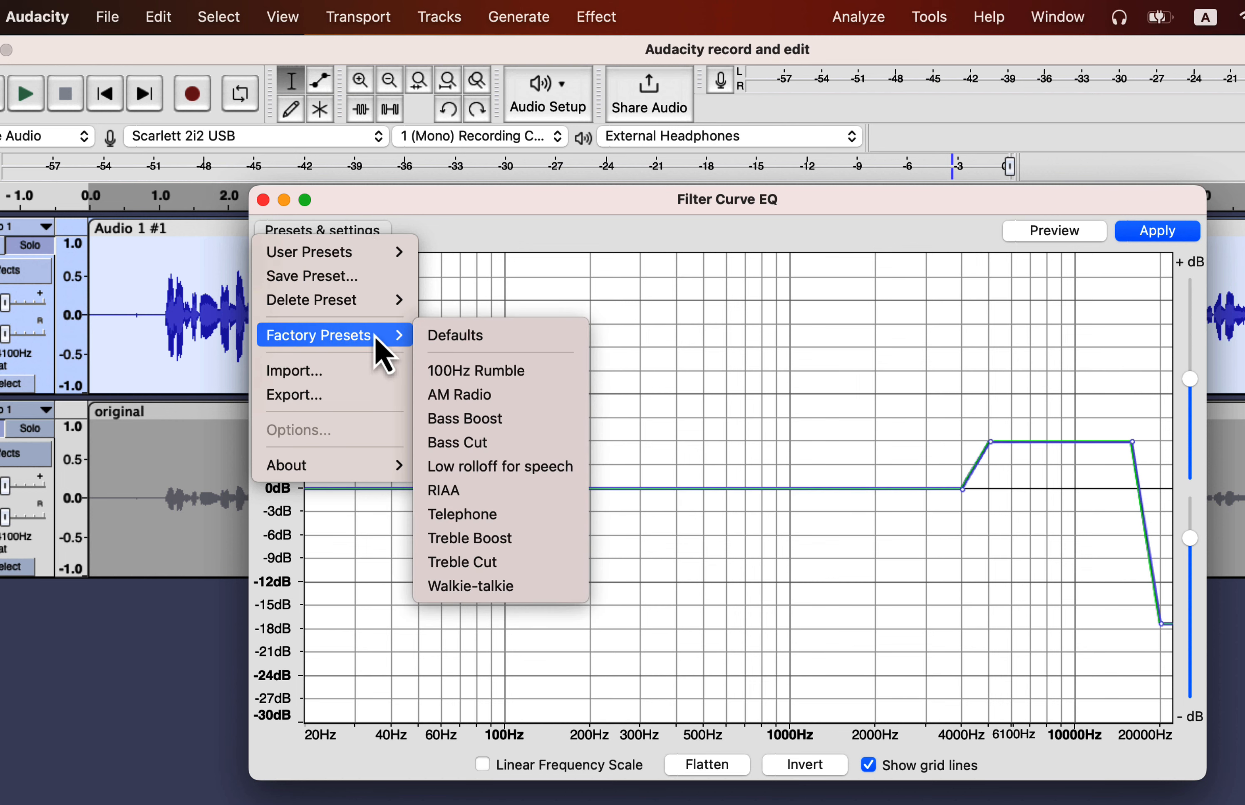
left_click(477, 465)
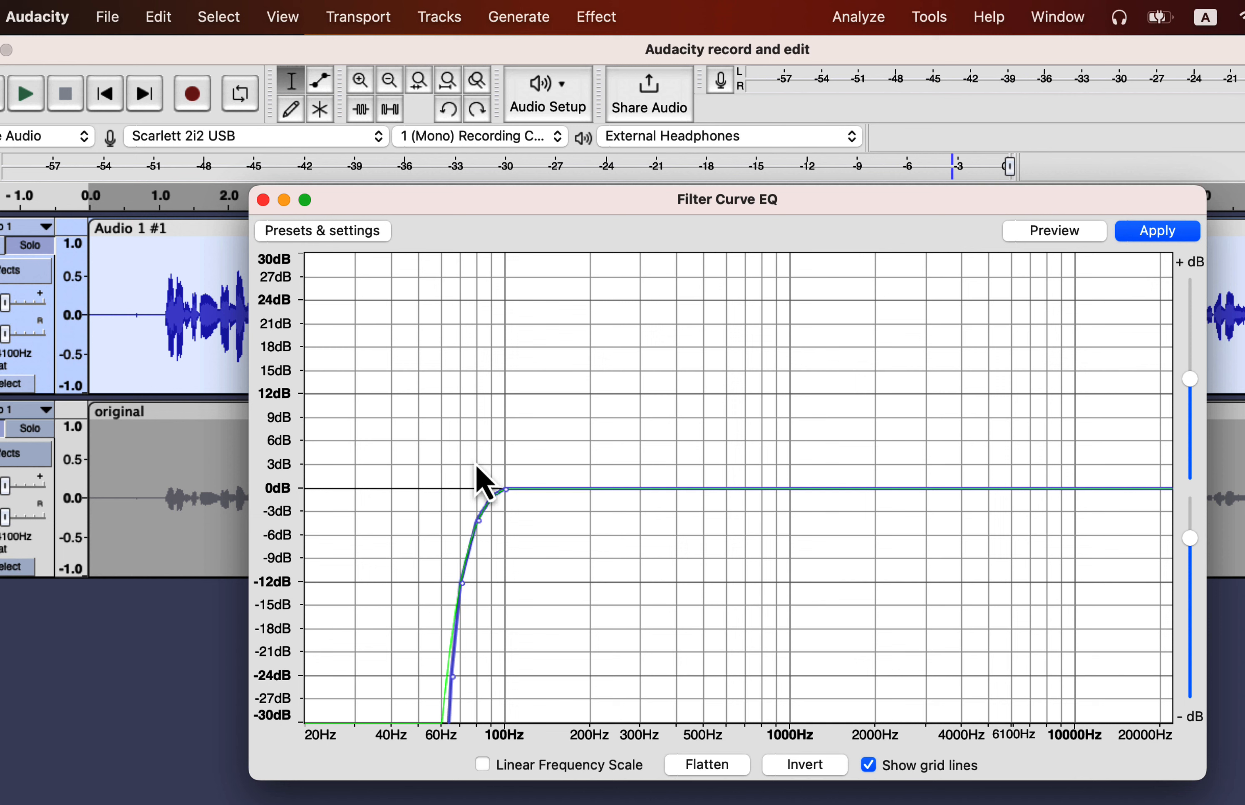
- Reshape the low rolloff to start at about 80 Hz, passing about -8 dB at 70 Hz and about -27 dB at 60 Hz
left_click_drag(490, 500, 479, 493)
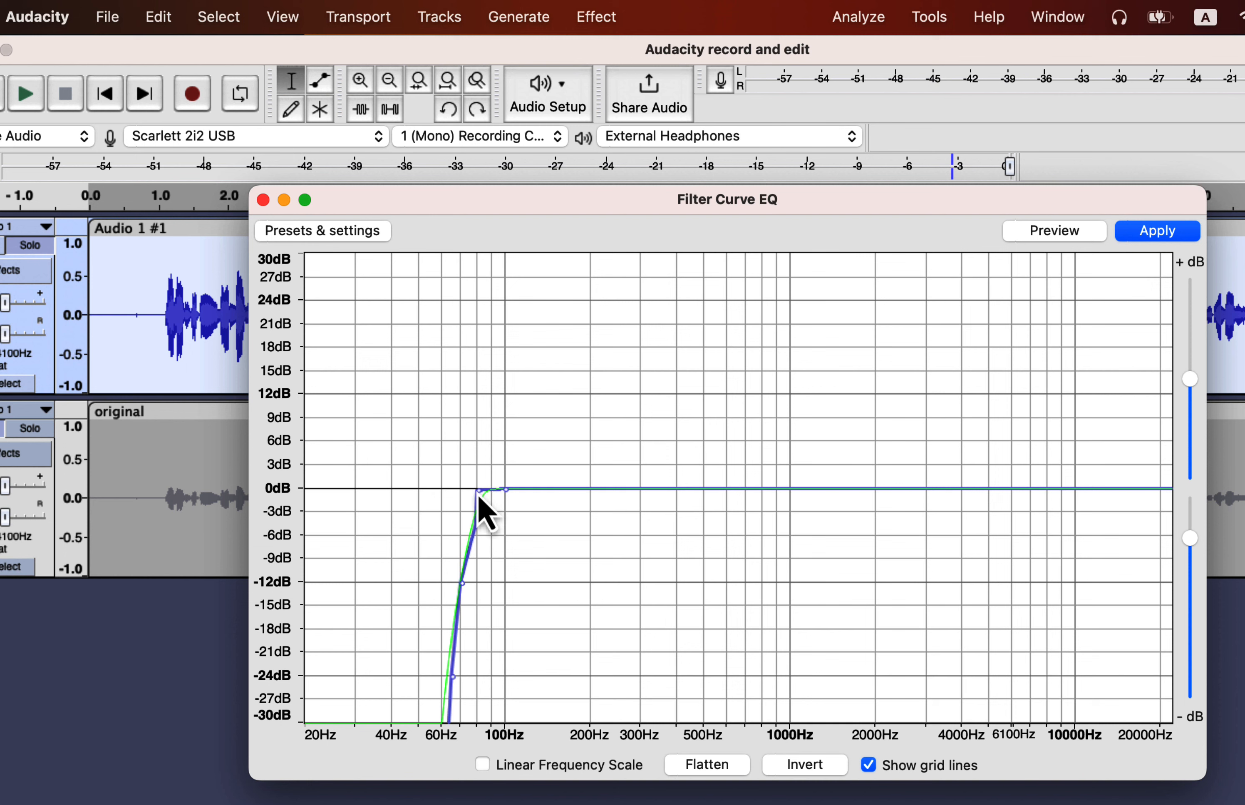
left_click(478, 521)
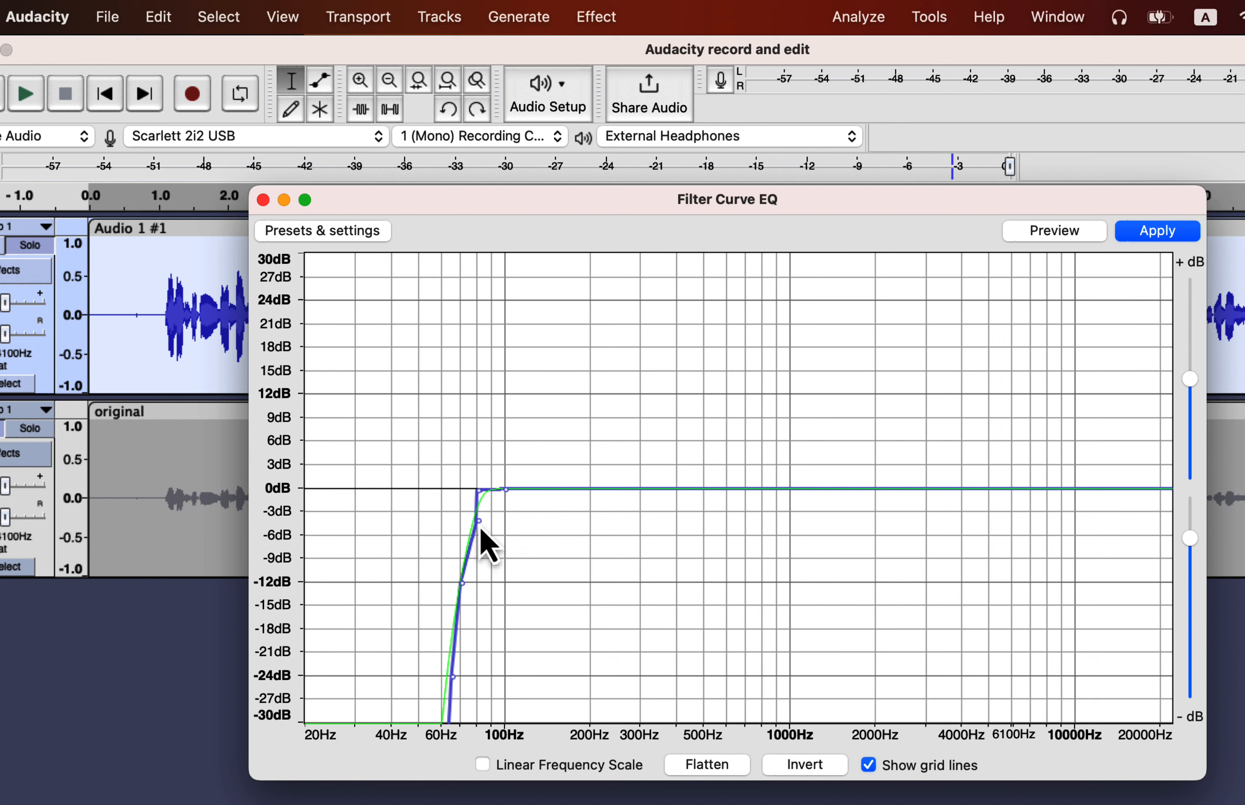
left_click_drag(478, 529, 460, 537)
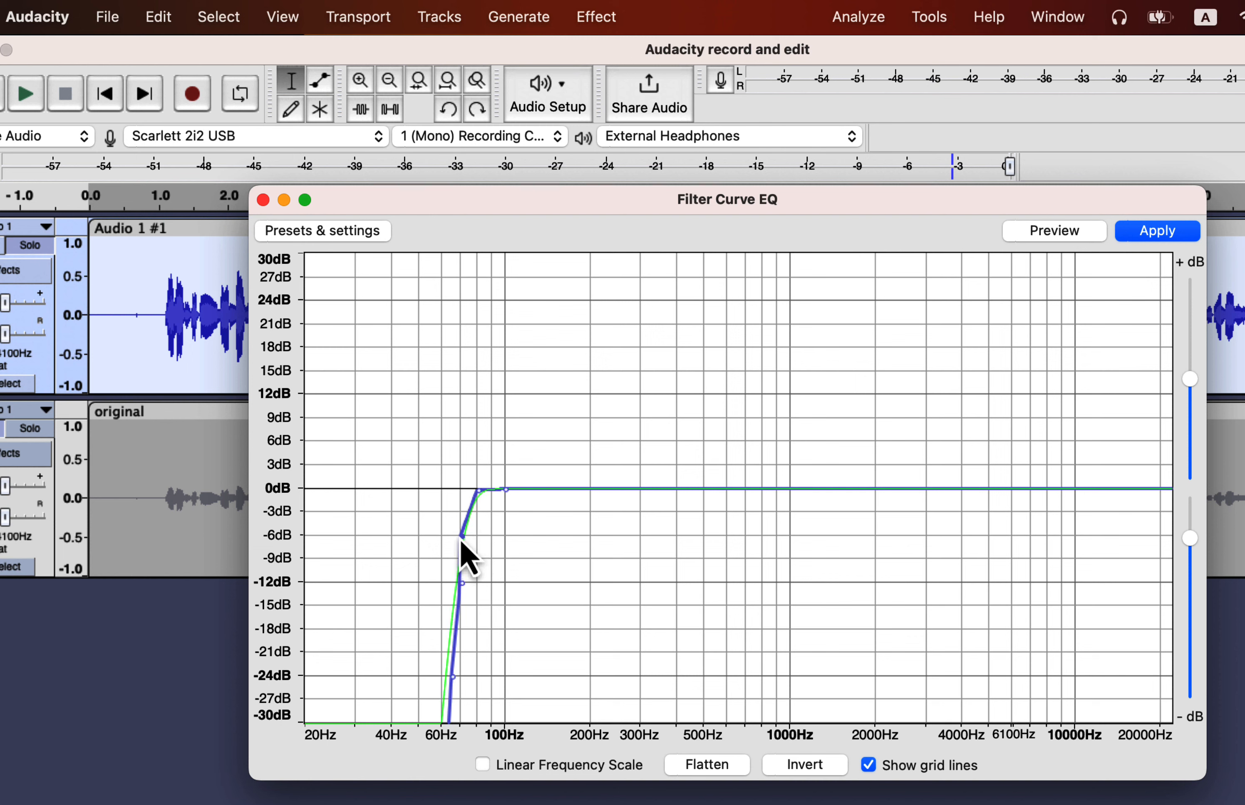
left_click_drag(461, 536, 459, 555)
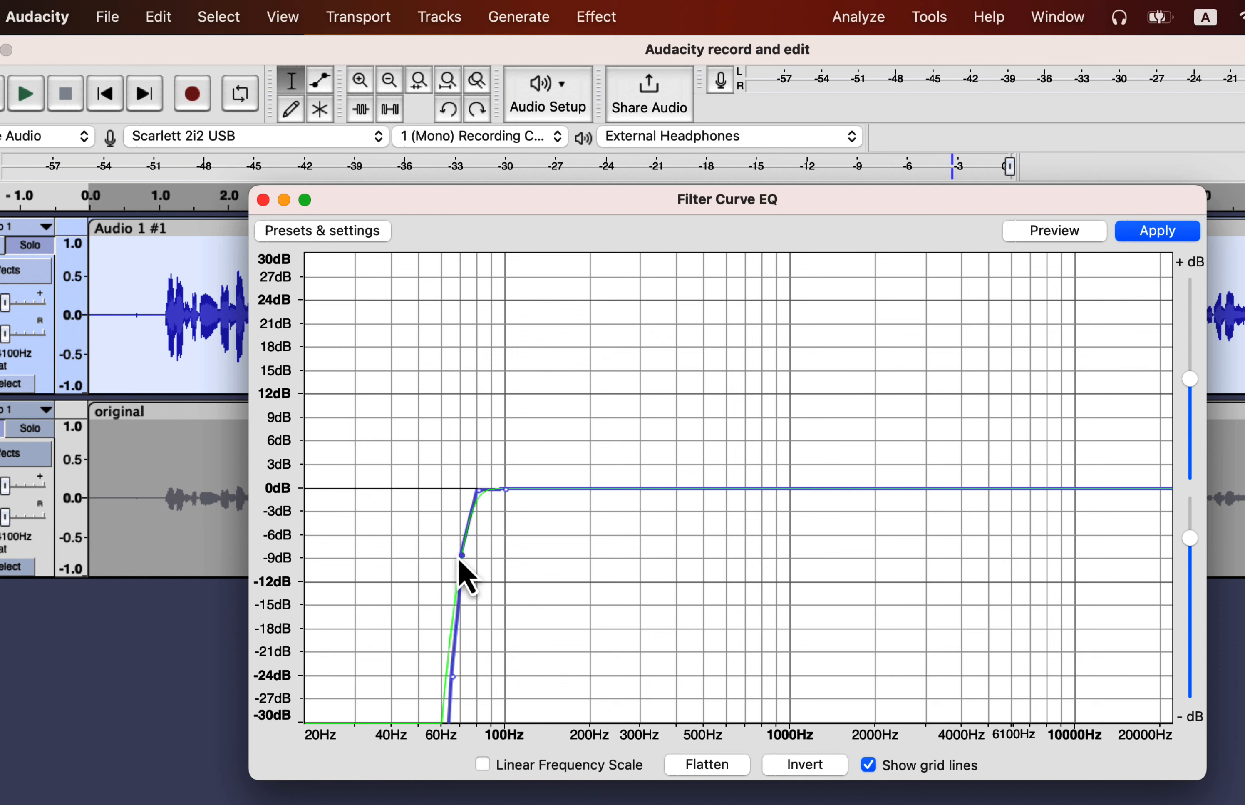
left_click(455, 596)
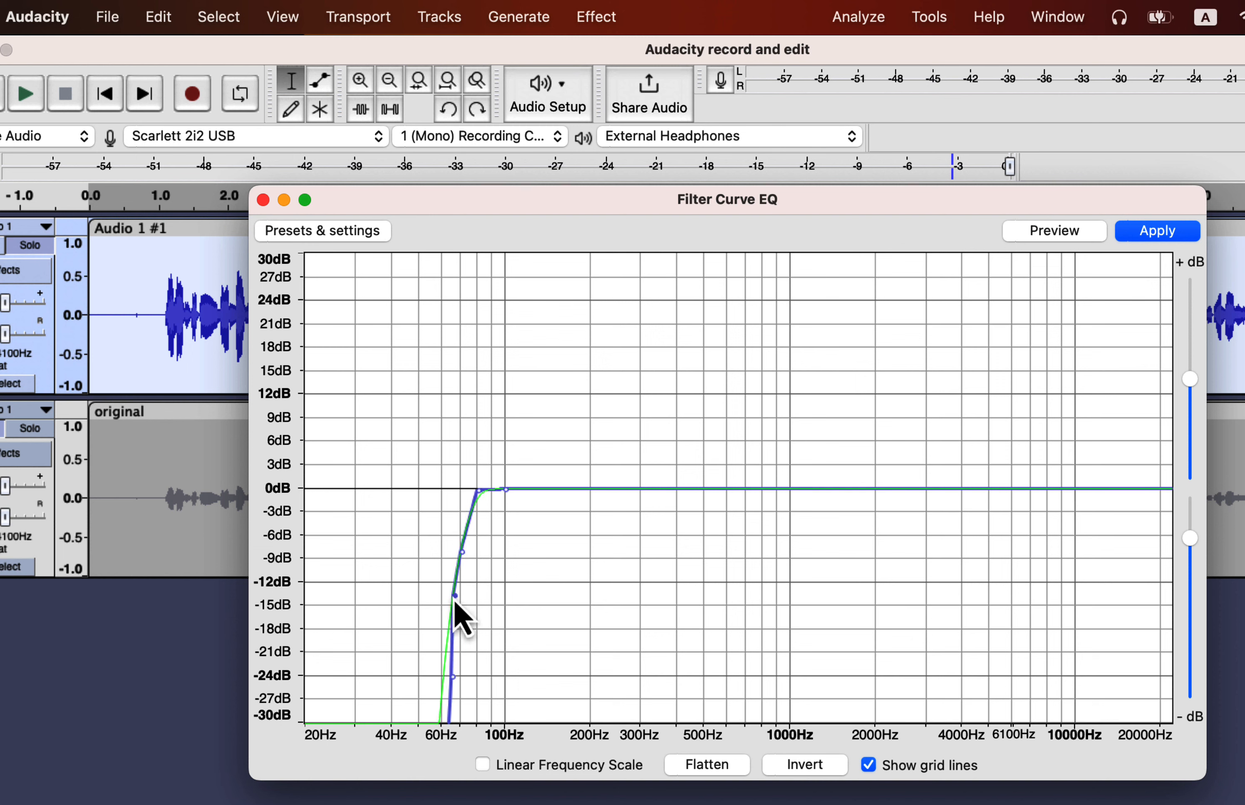
left_click_drag(454, 596, 454, 600)
left_click(452, 677)
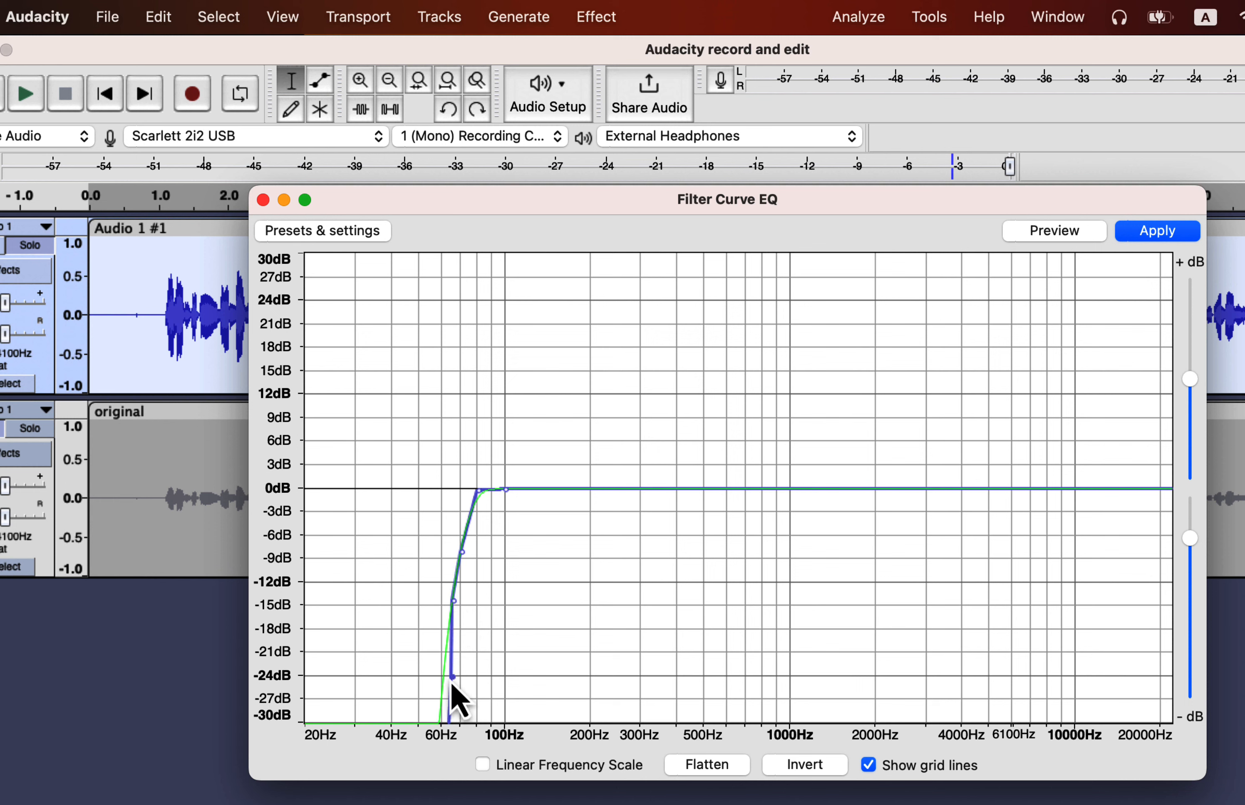
left_click_drag(452, 681, 444, 699)
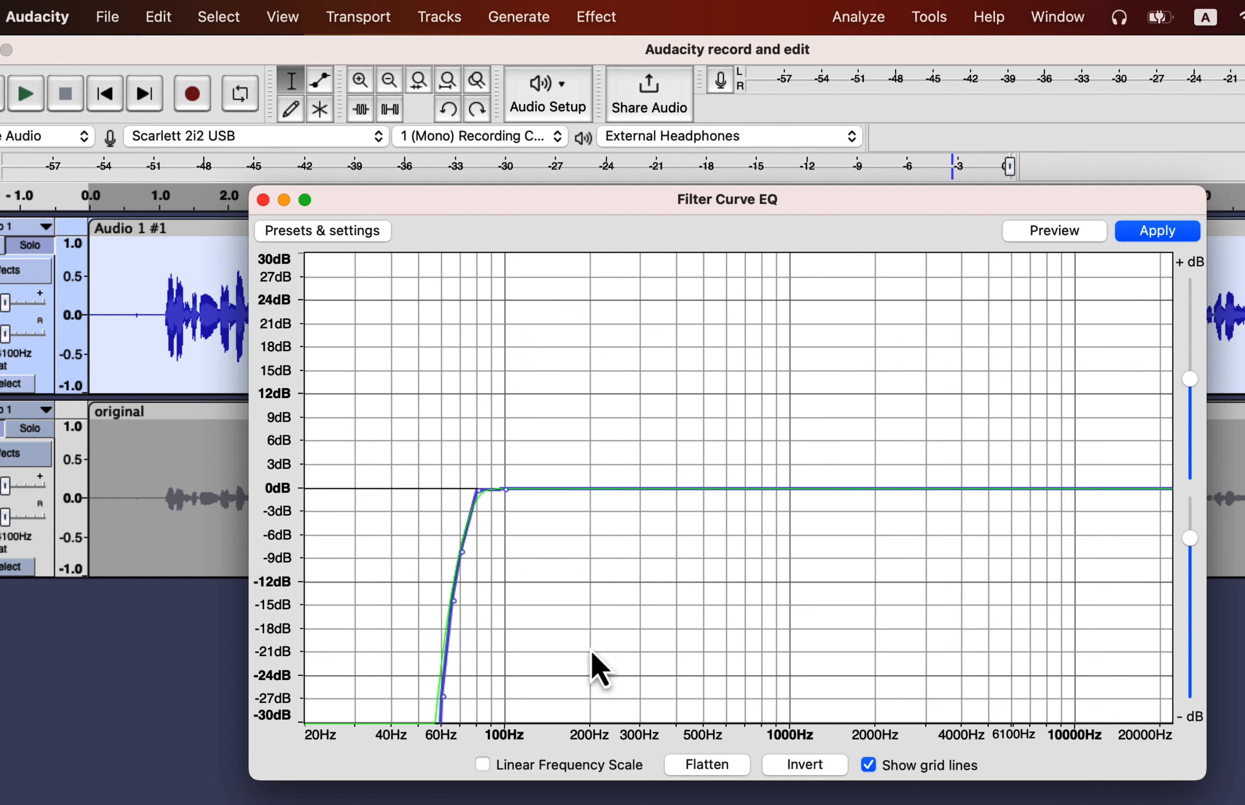
- Raise the EQ curve from 0 dB at 4000 Hz to 6 dB at 5000 Hz and drop it beyond about 17000 Hz to about -22 dB
left_click(963, 490)
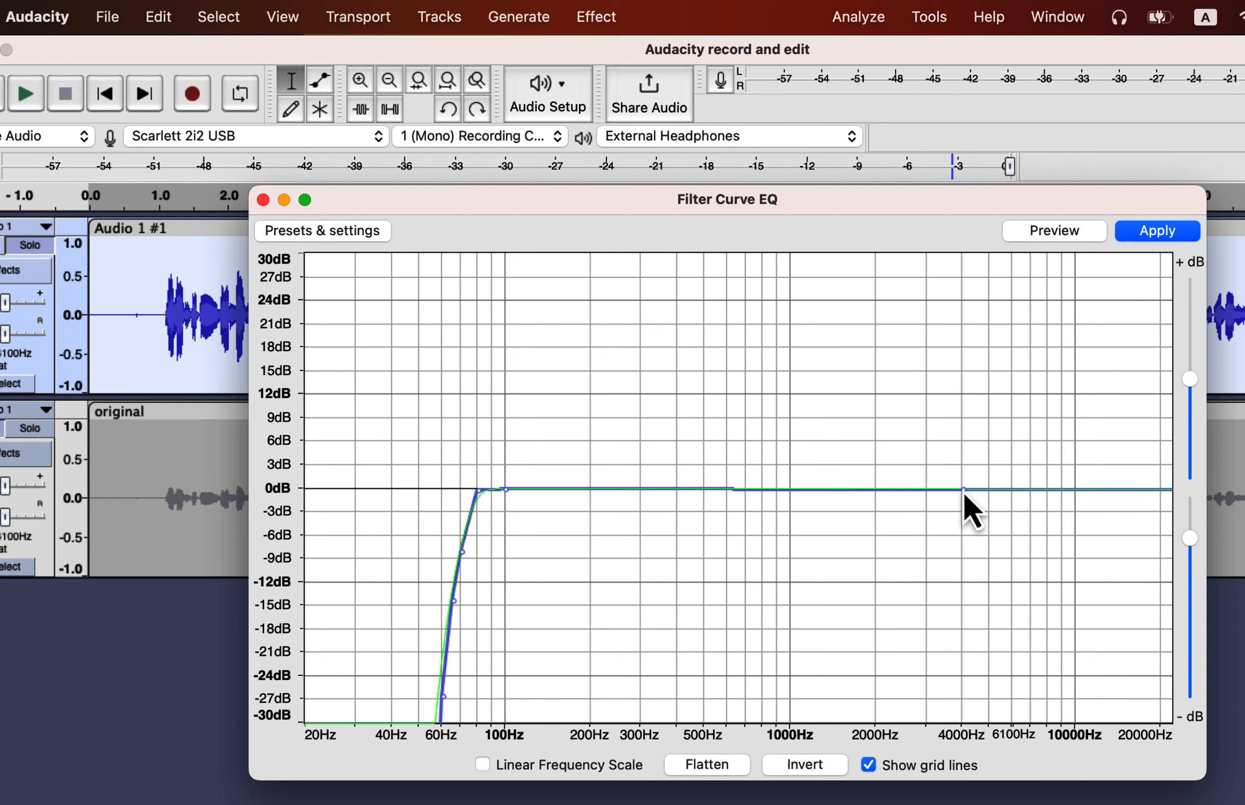
left_click(991, 489)
left_click_drag(966, 491, 992, 443)
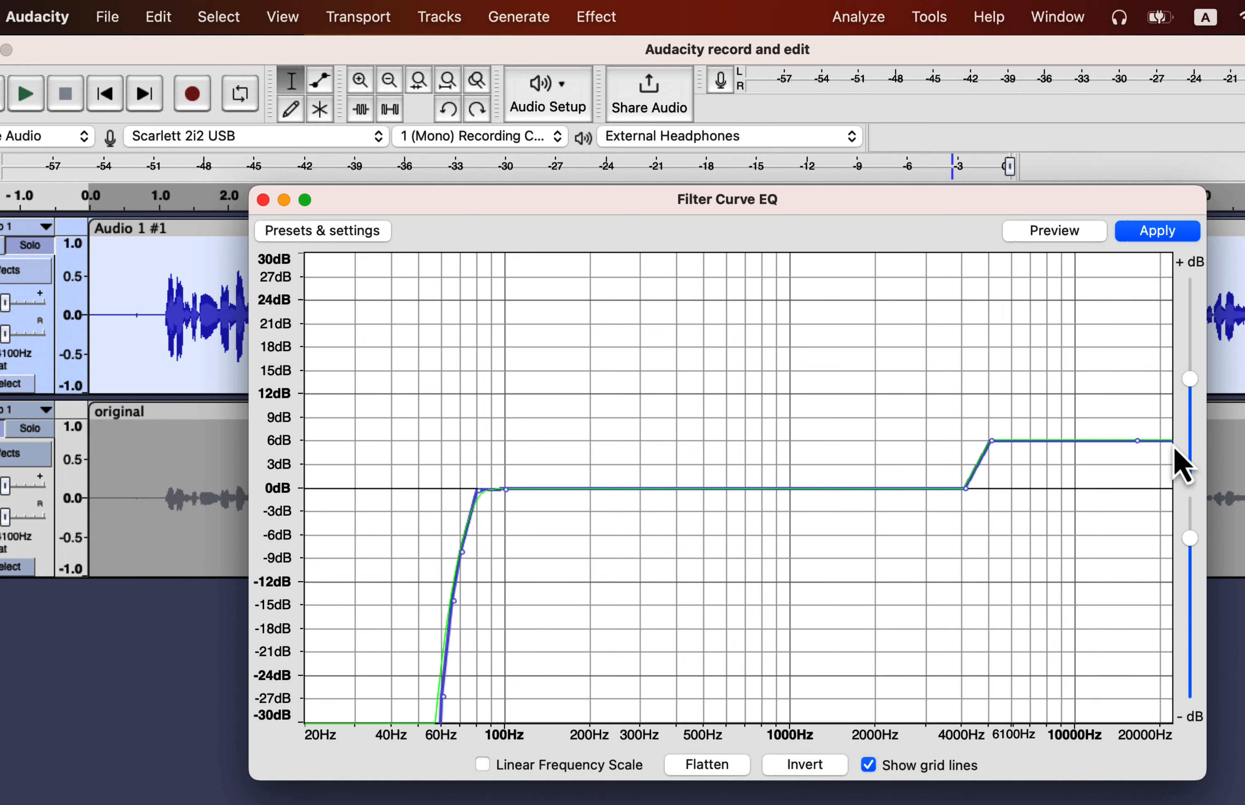
left_click_drag(1163, 444, 1152, 665)
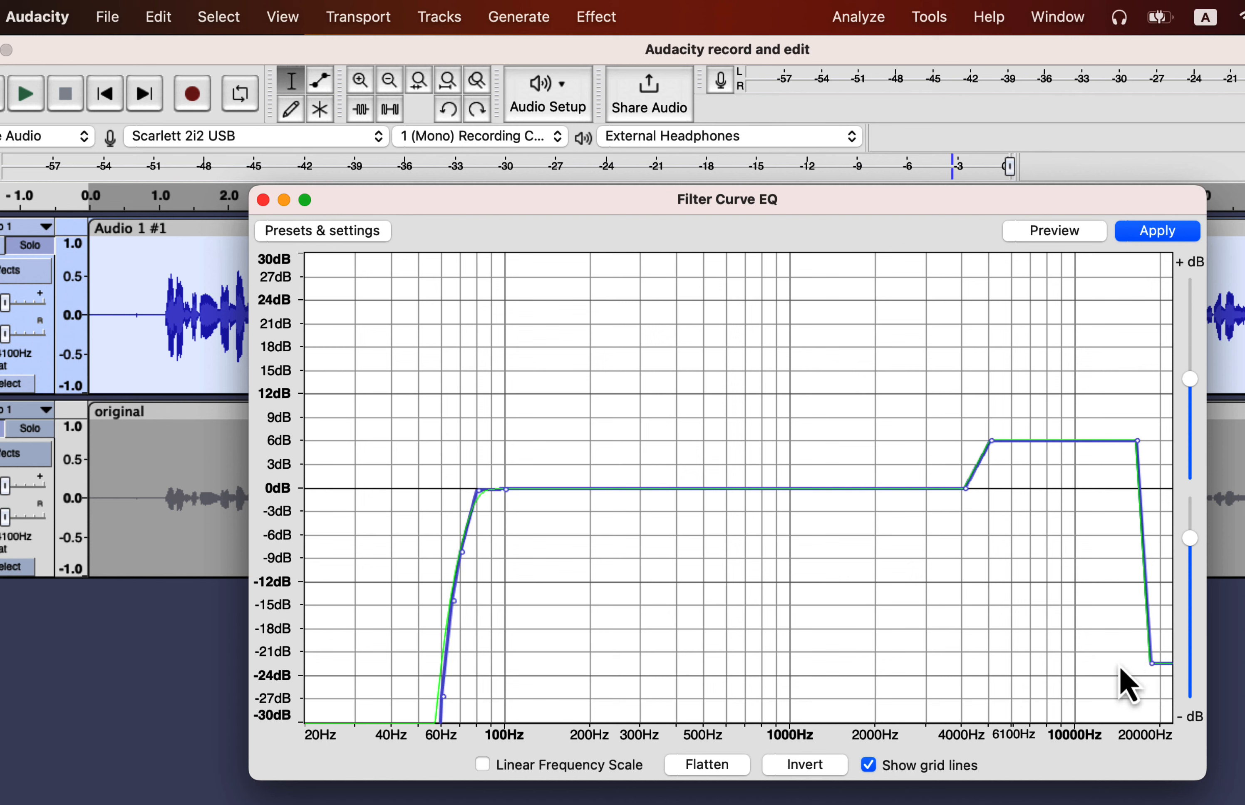
- Save the combined EQ curve as a user preset named My Best EQ 1
left_click(362, 230)
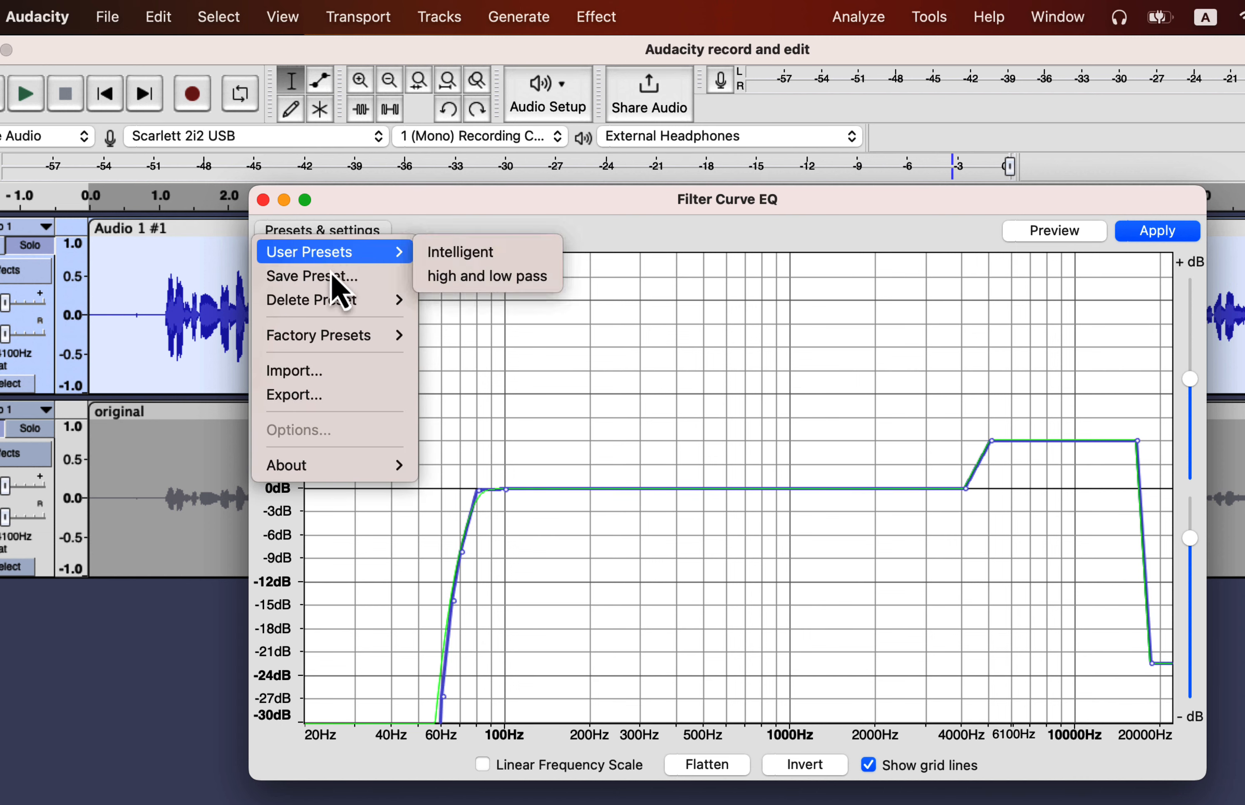
left_click(321, 280)
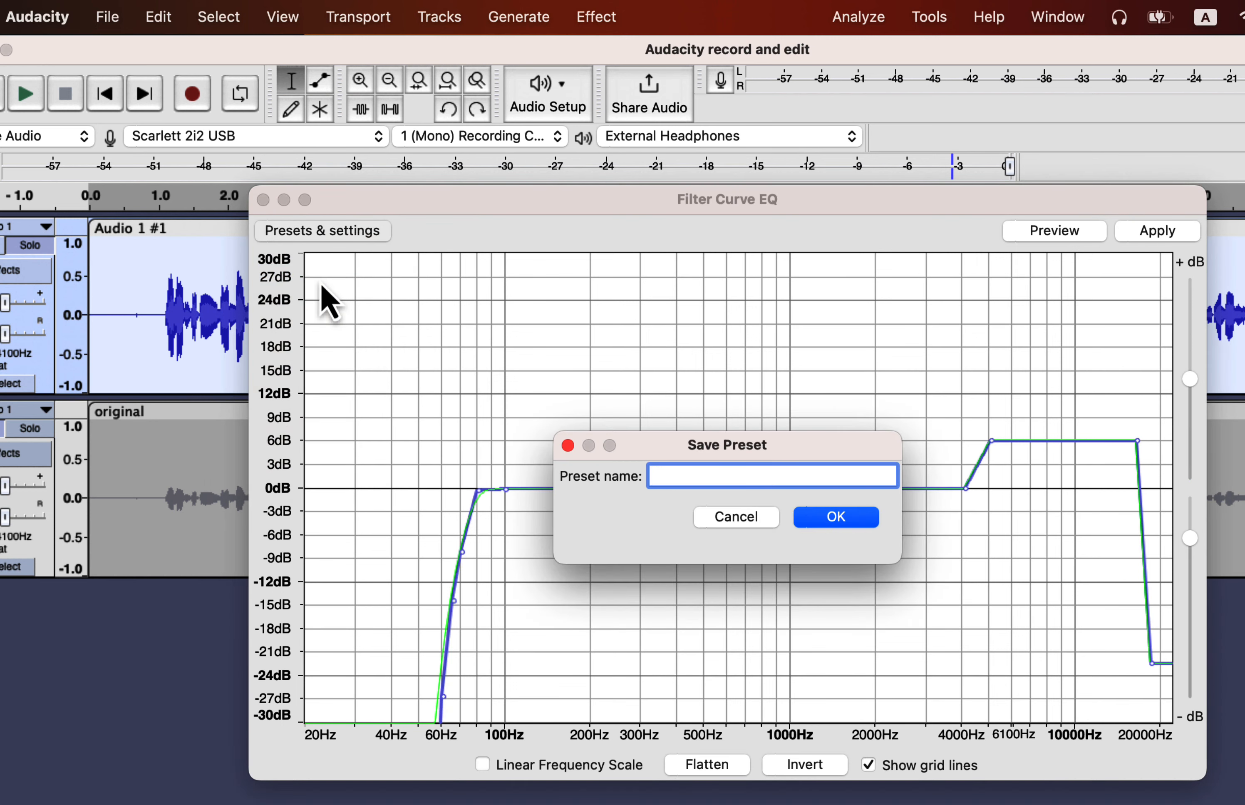
type("My Best EQ 1")
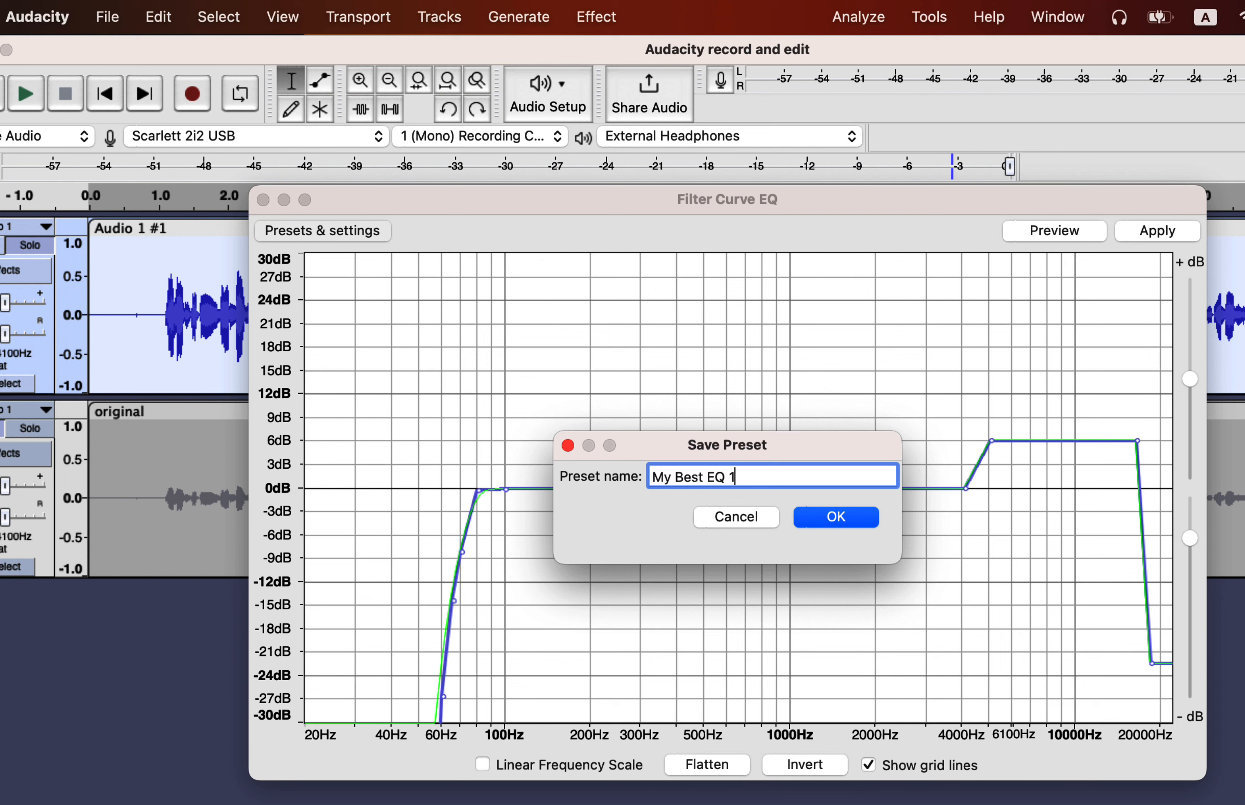
left_click(814, 516)
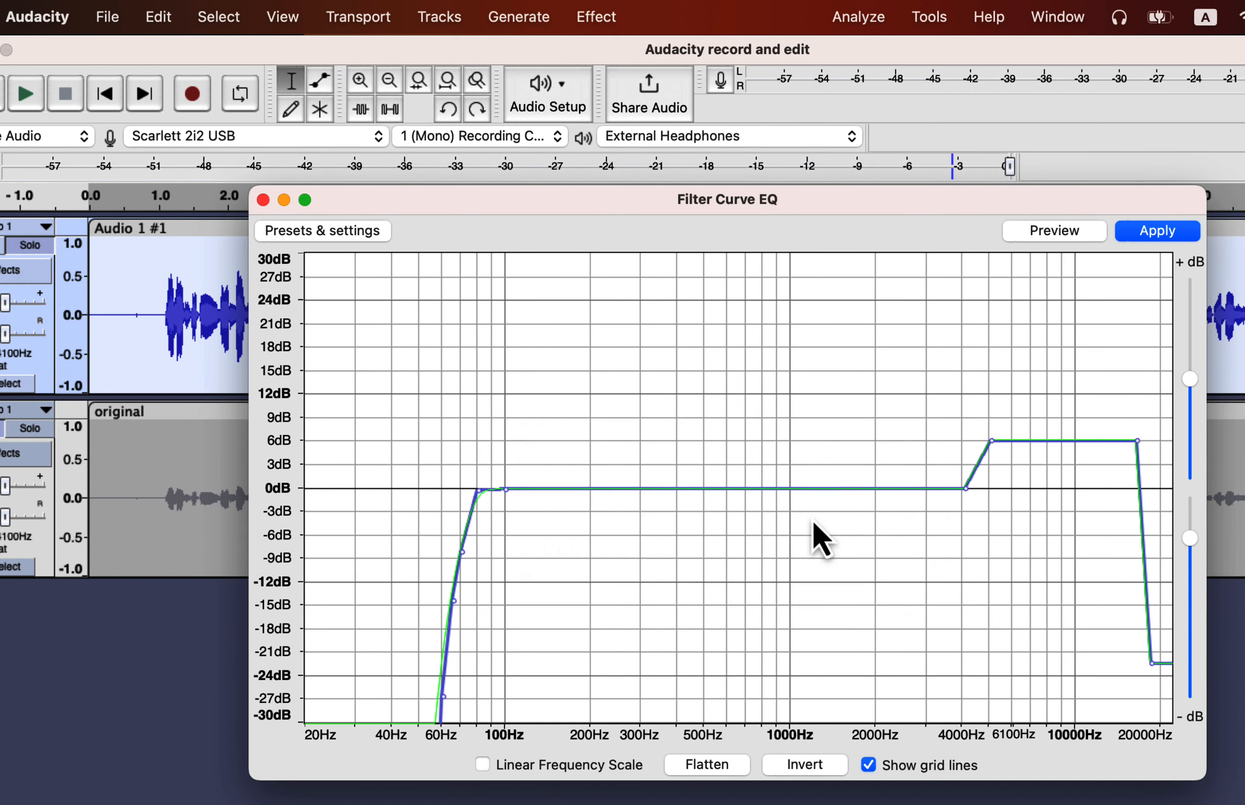
- Look up My Best EQ 1 among the user presets and apply its curve to the upper track
left_click(318, 235)
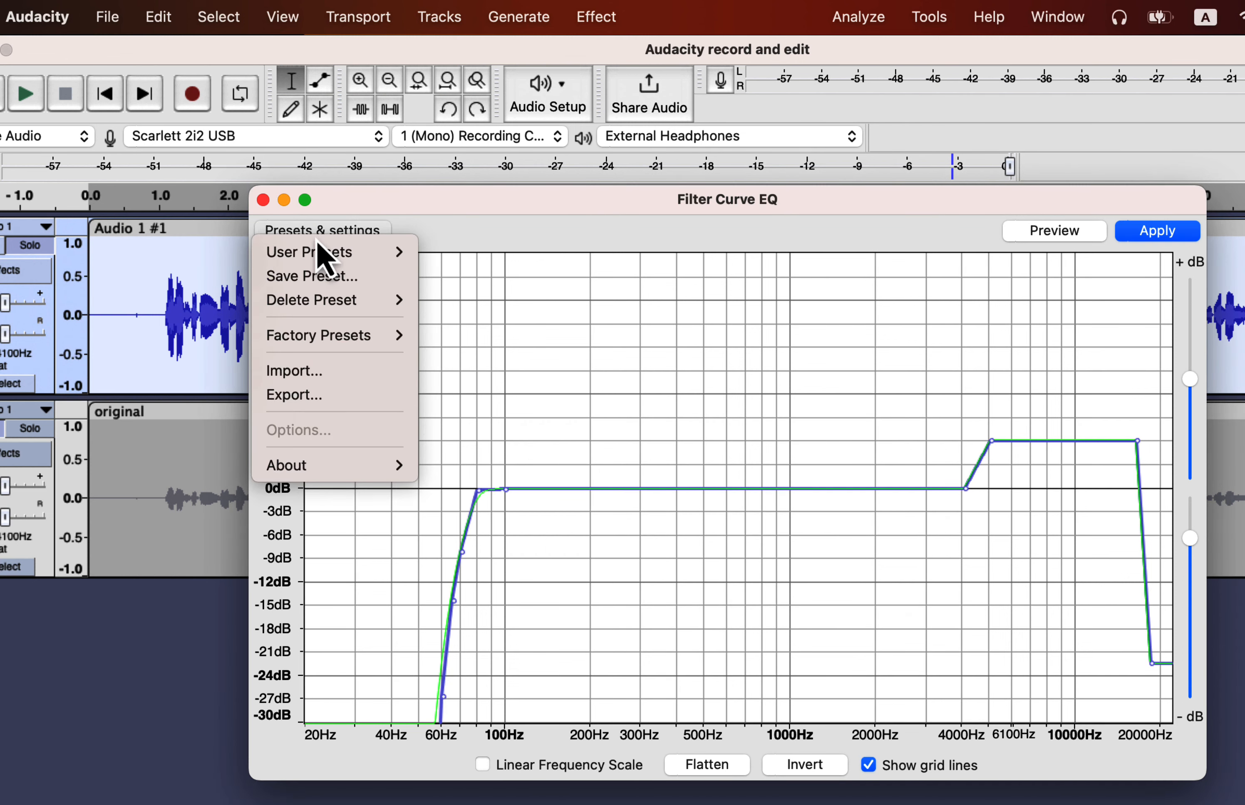
mouse_move(322, 252)
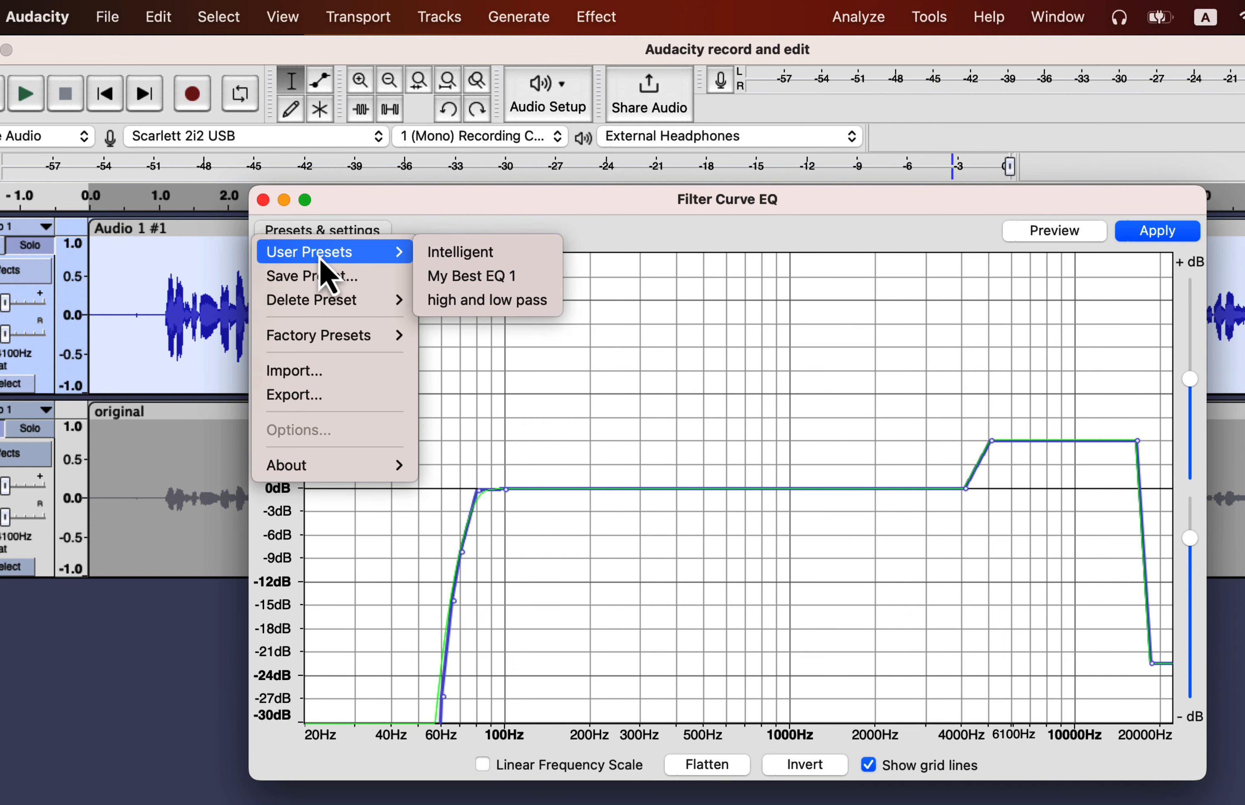
left_click(468, 277)
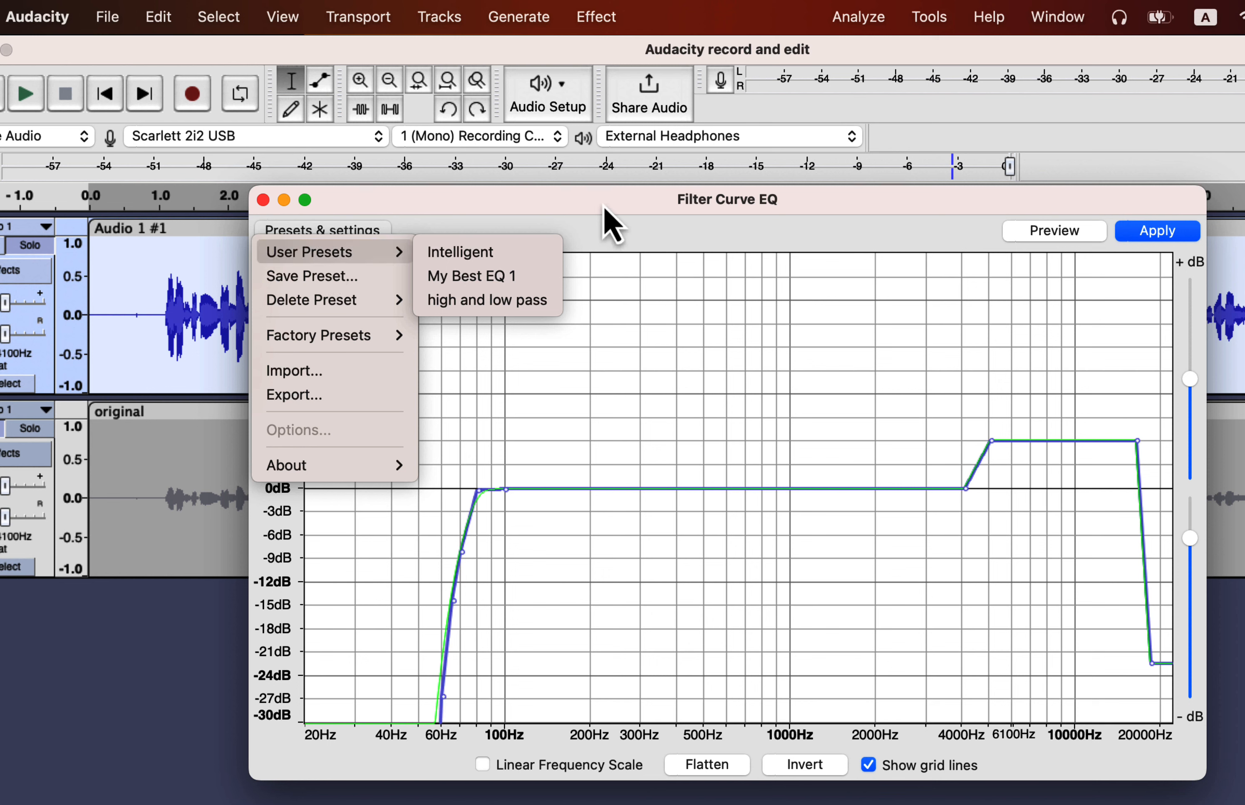
left_click(1159, 233)
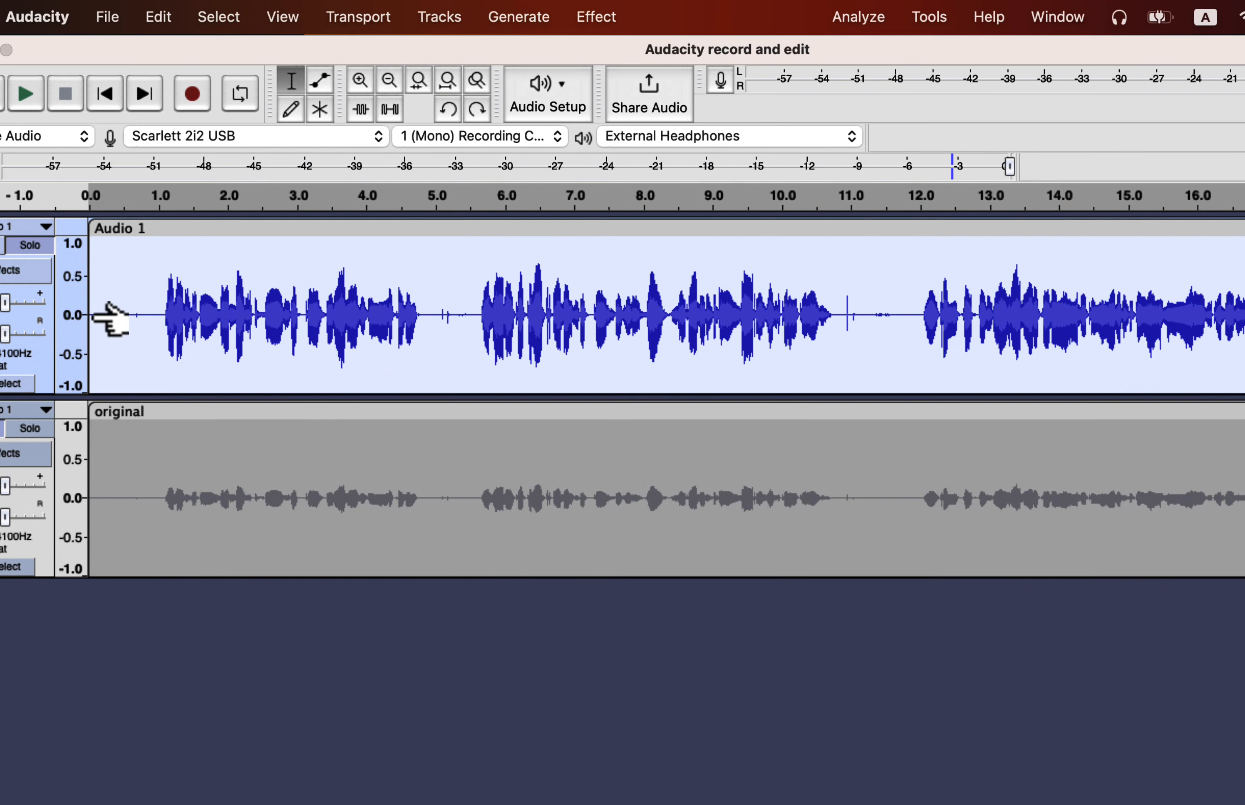
- Play the equalized upper track, then play from near the start of the original, switching solo between both tracks to compare them
key("space")
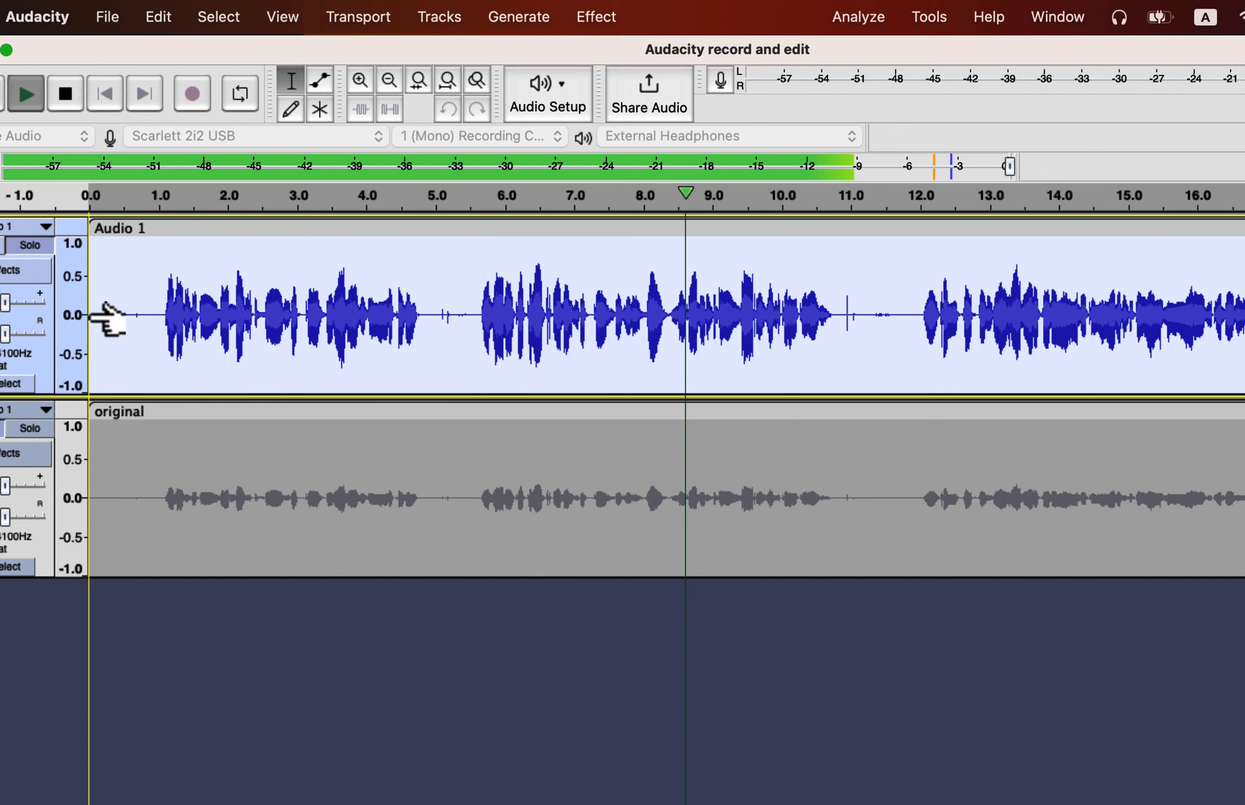
key("space")
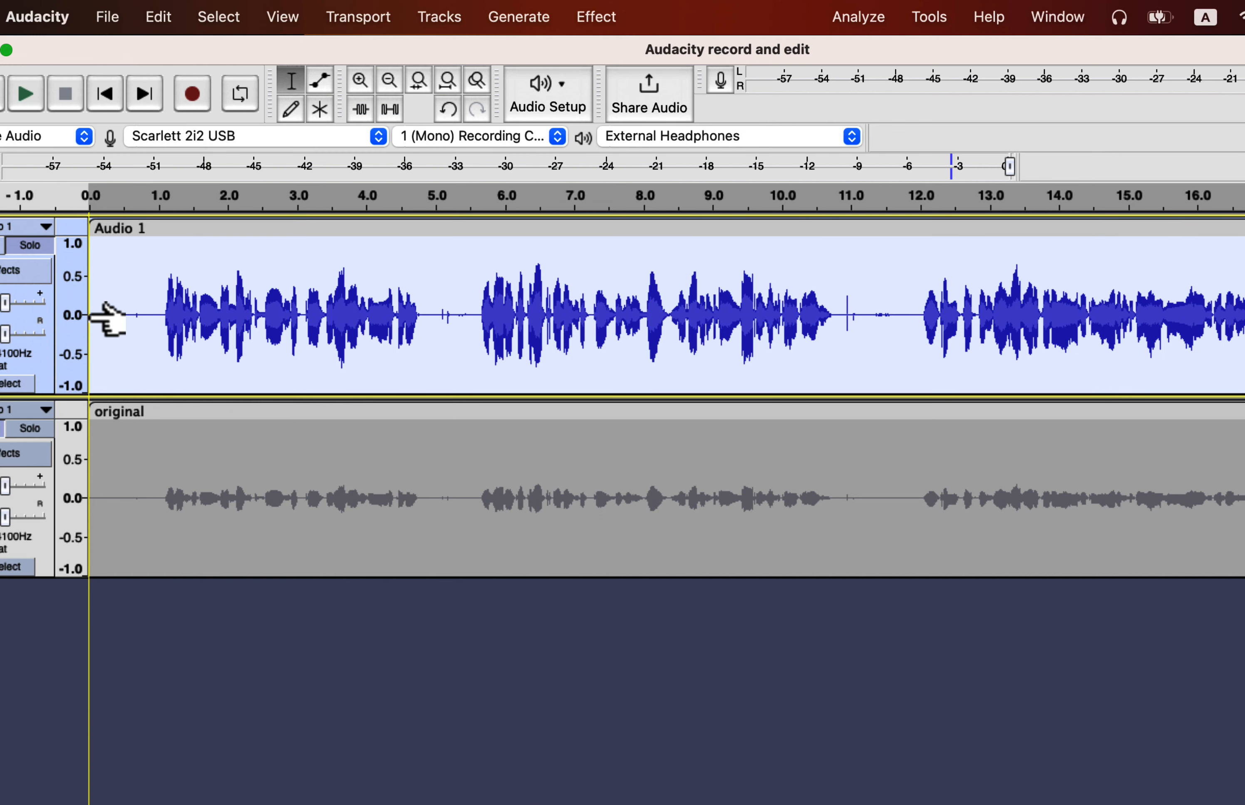
left_click(30, 428)
left_click(103, 469)
key("space")
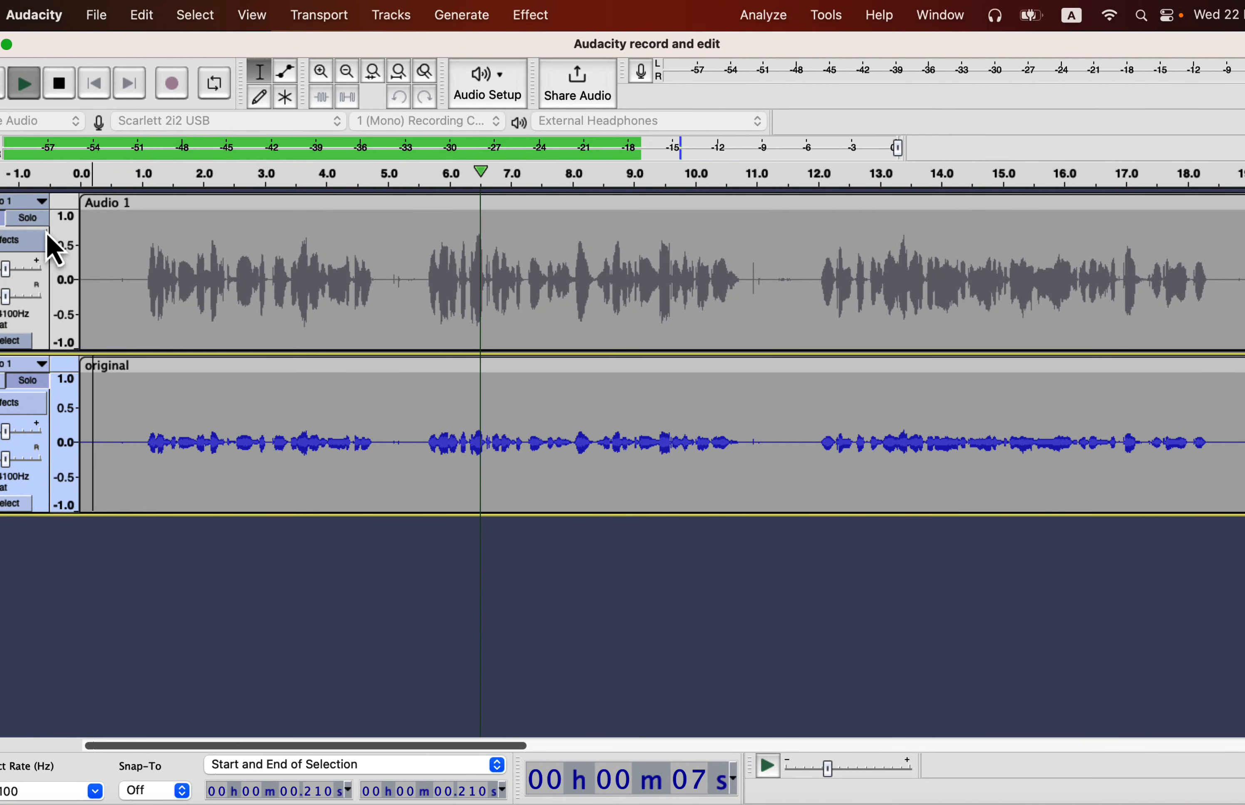
left_click(35, 222)
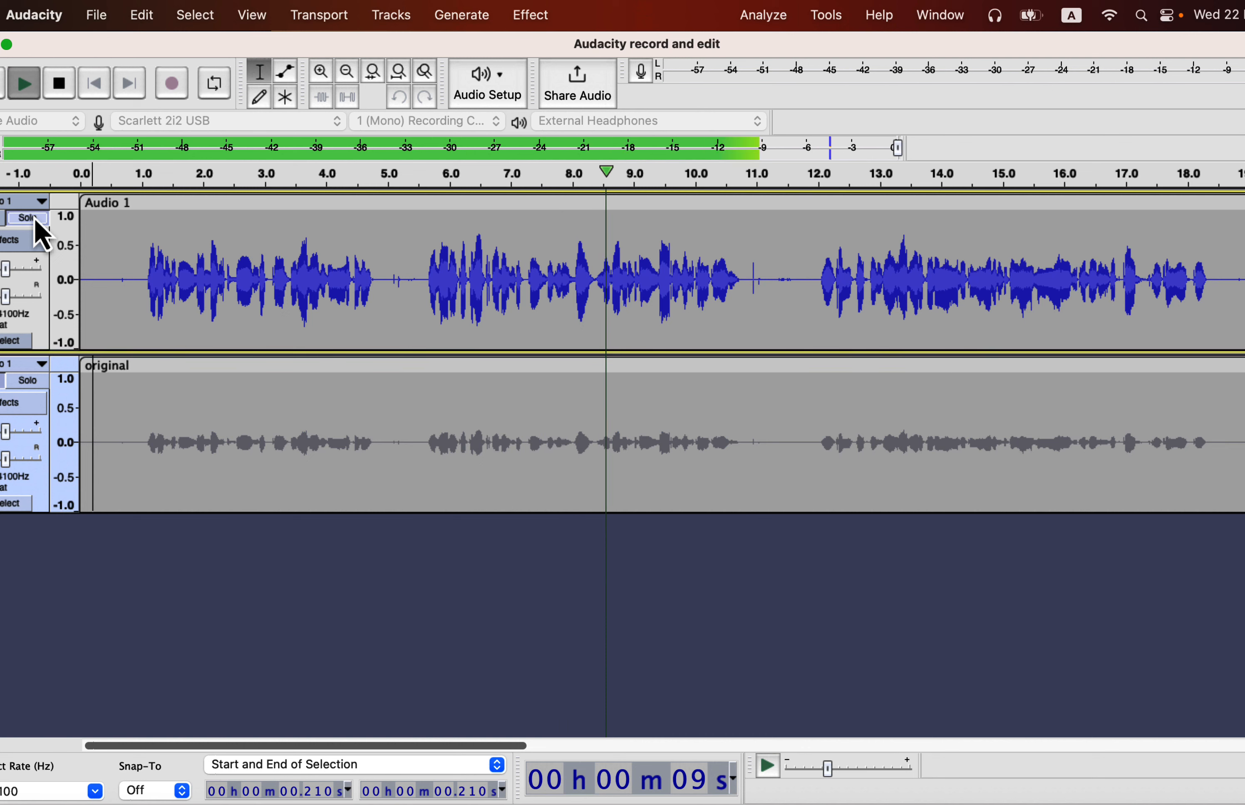
left_click(29, 384)
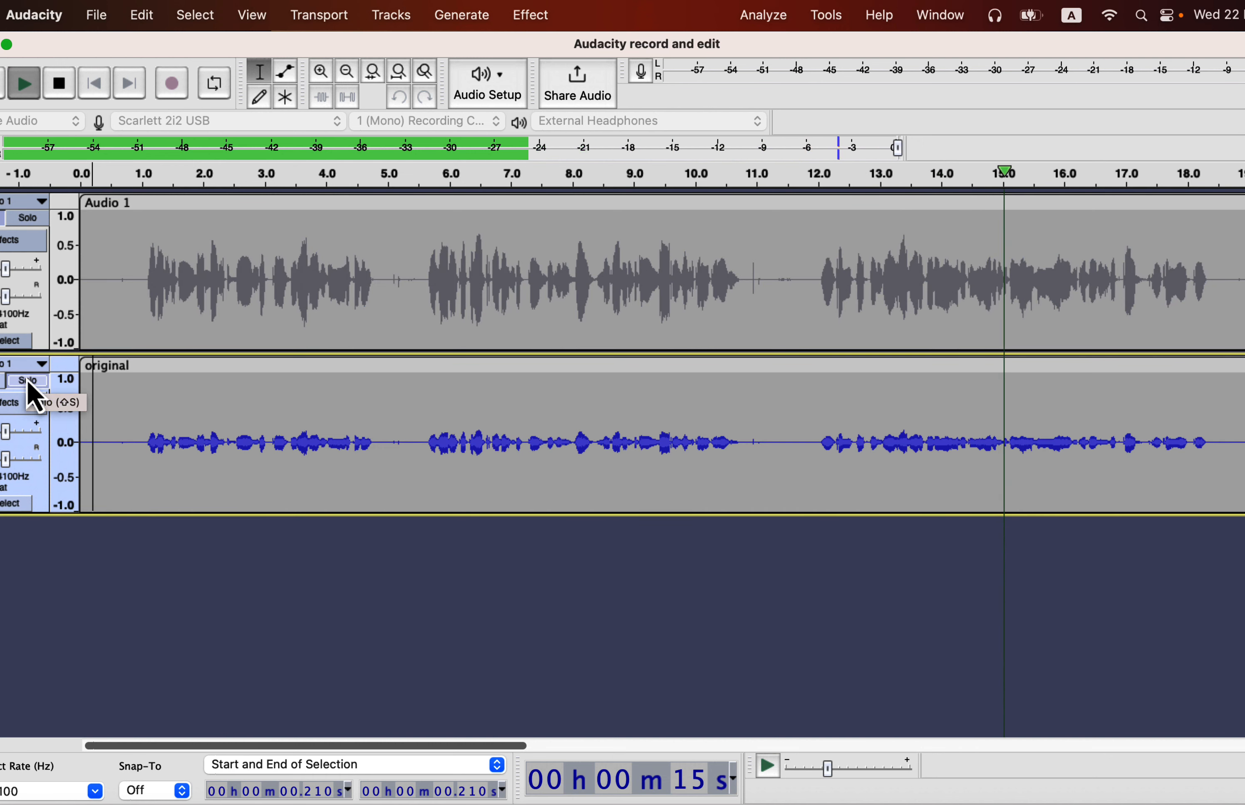
left_click(29, 217)
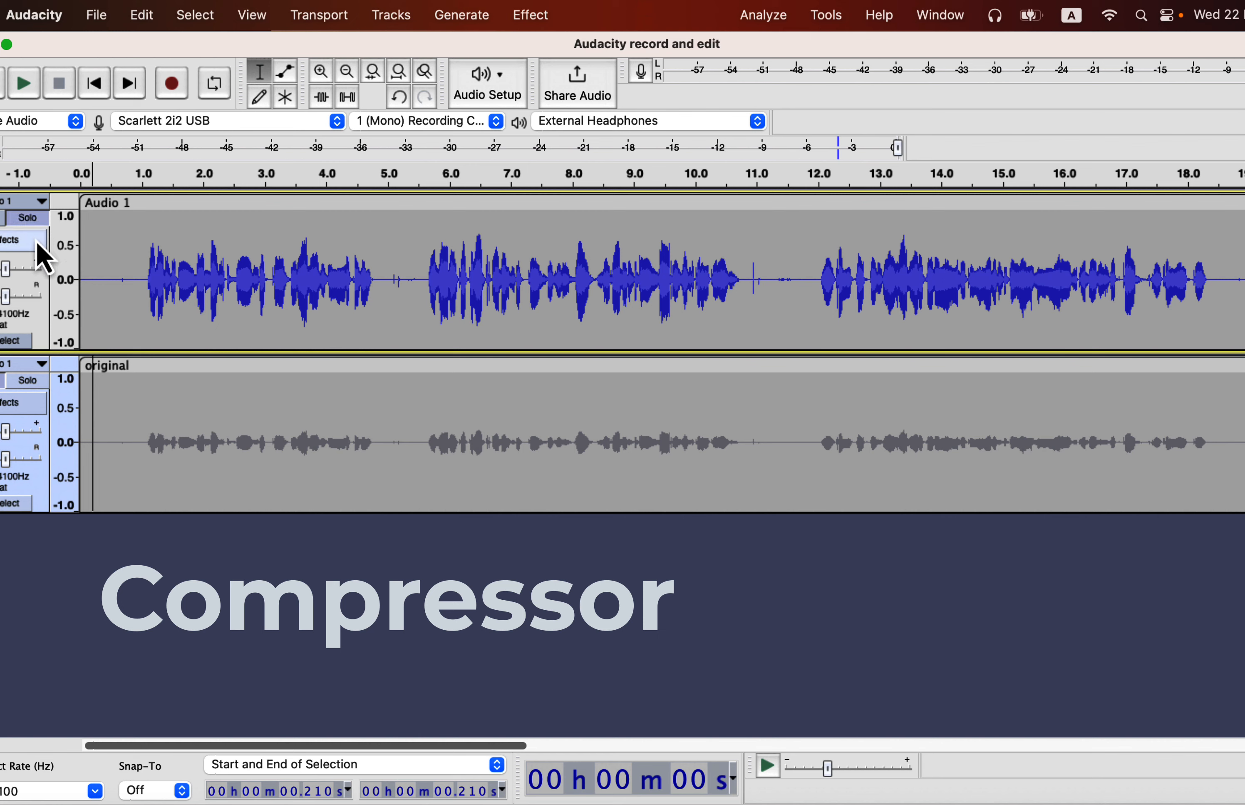
- Select the whole upper track and bring up the available Volume and Compression effects
double_click(175, 257)
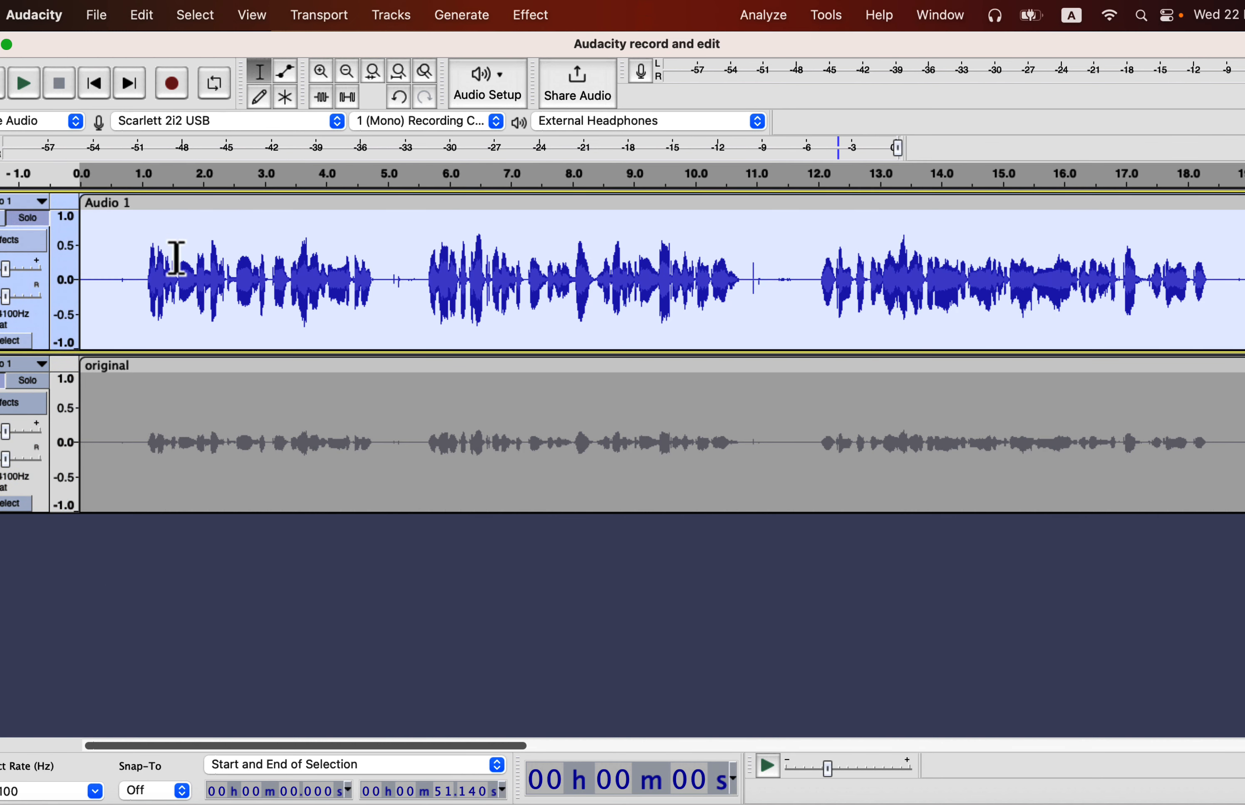
left_click(547, 15)
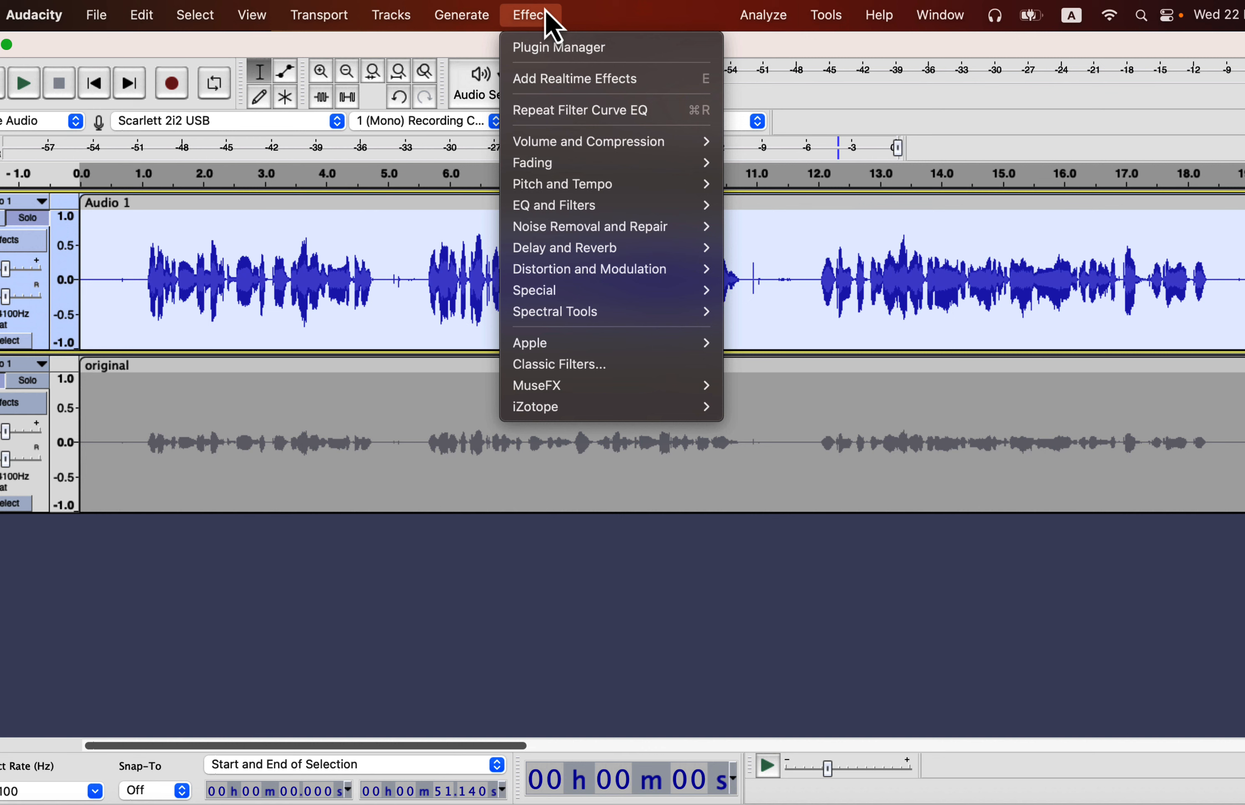
mouse_move(553, 139)
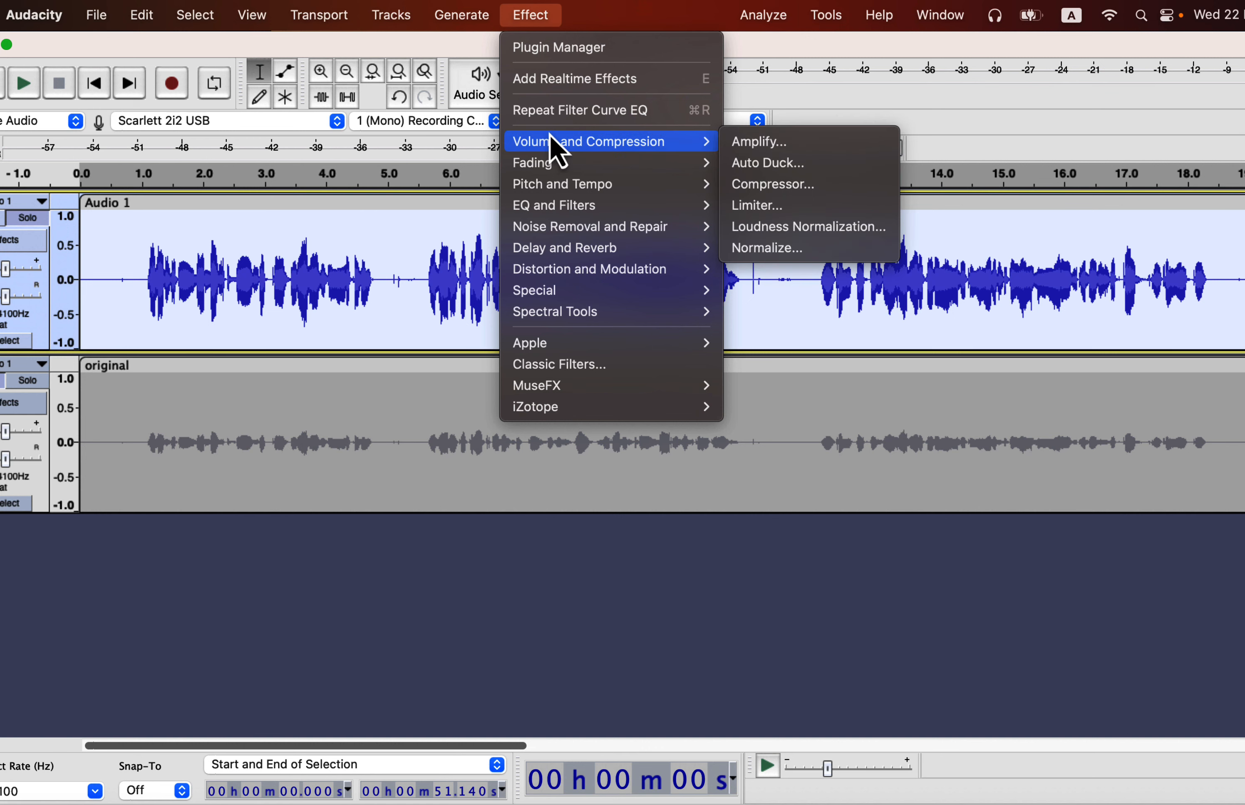
left_click(816, 185)
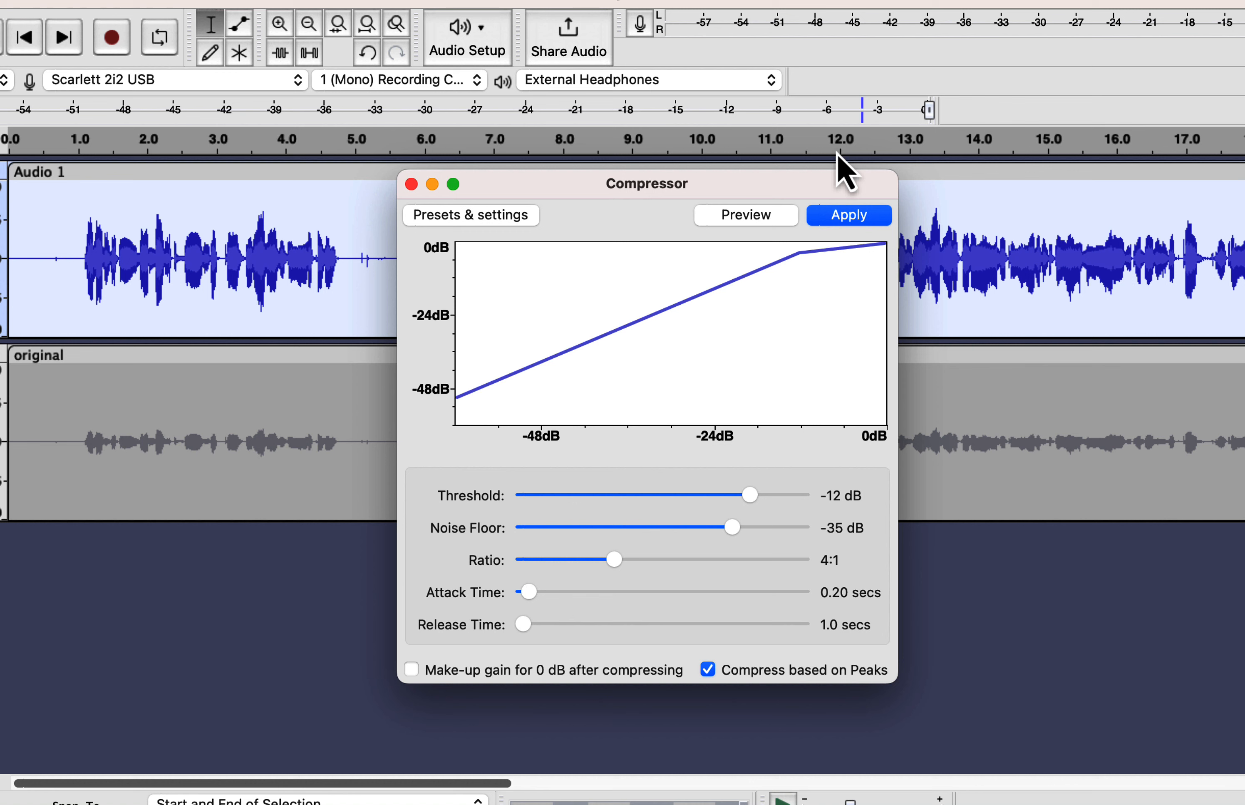
left_click(506, 219)
mouse_move(500, 320)
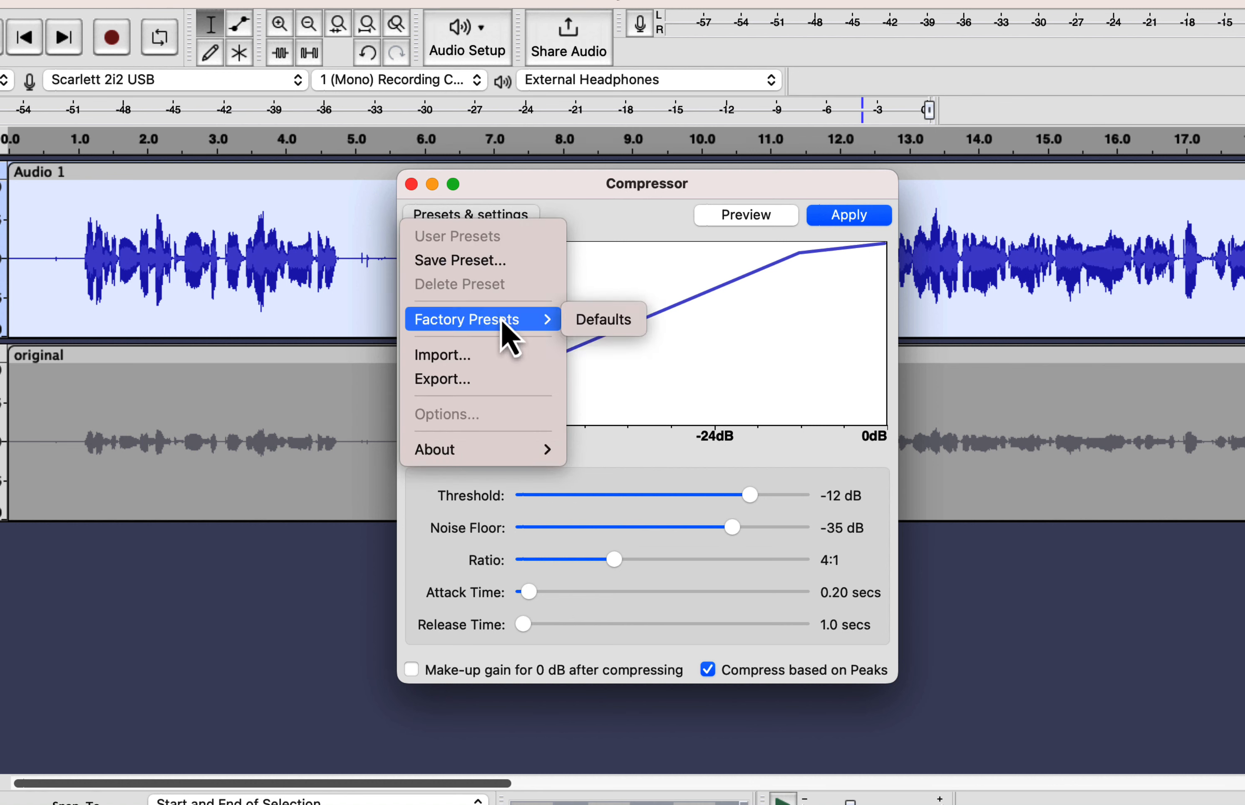
left_click(602, 320)
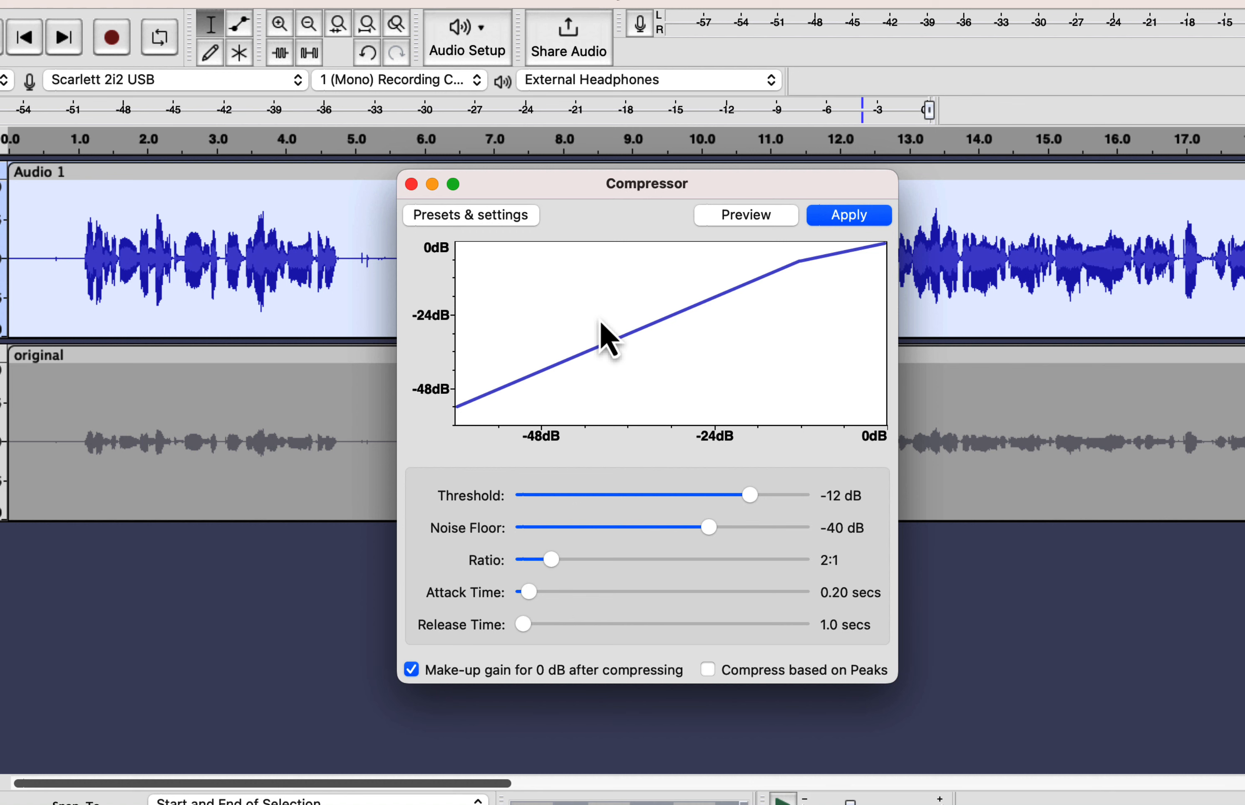
left_click(710, 674)
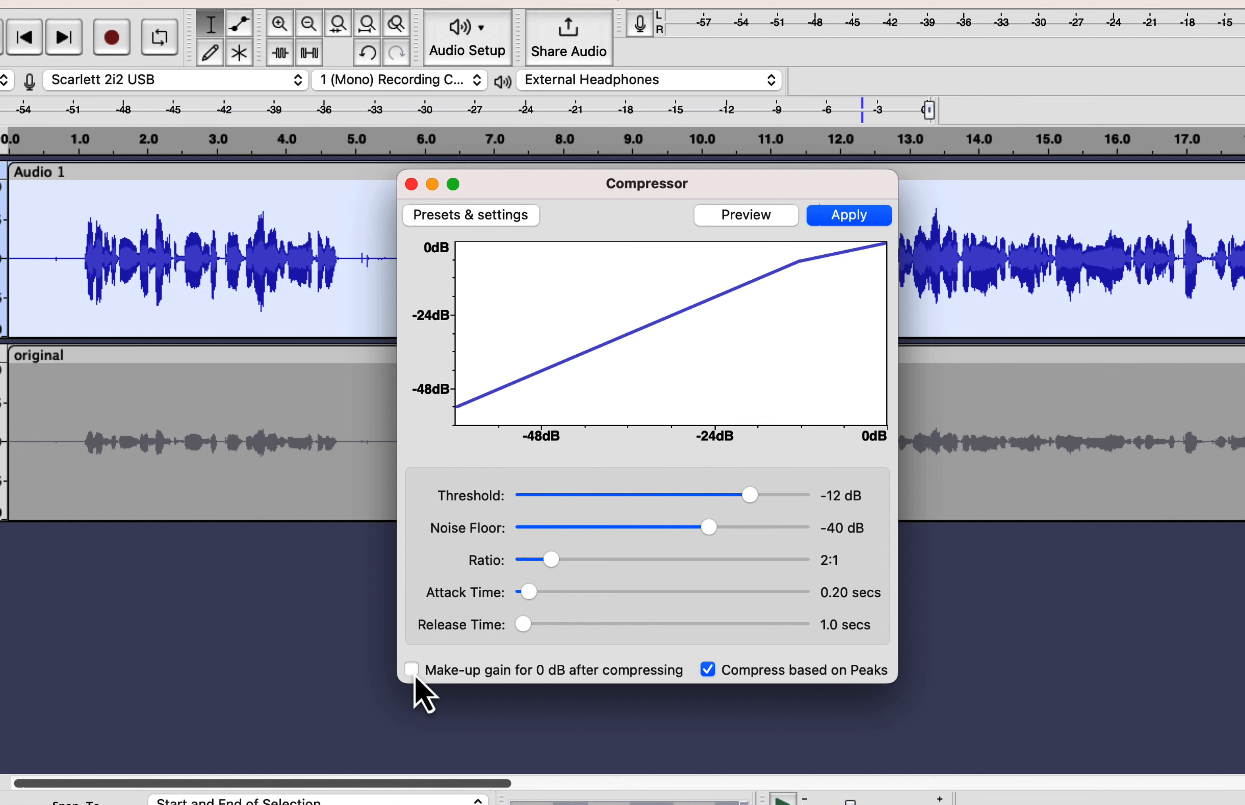
mouse_move(748, 493)
left_mouse_down()
mouse_move(714, 493)
mouse_move(767, 501)
left_mouse_up()
mouse_move(686, 528)
left_mouse_down()
mouse_move(742, 522)
mouse_move(690, 524)
left_mouse_up()
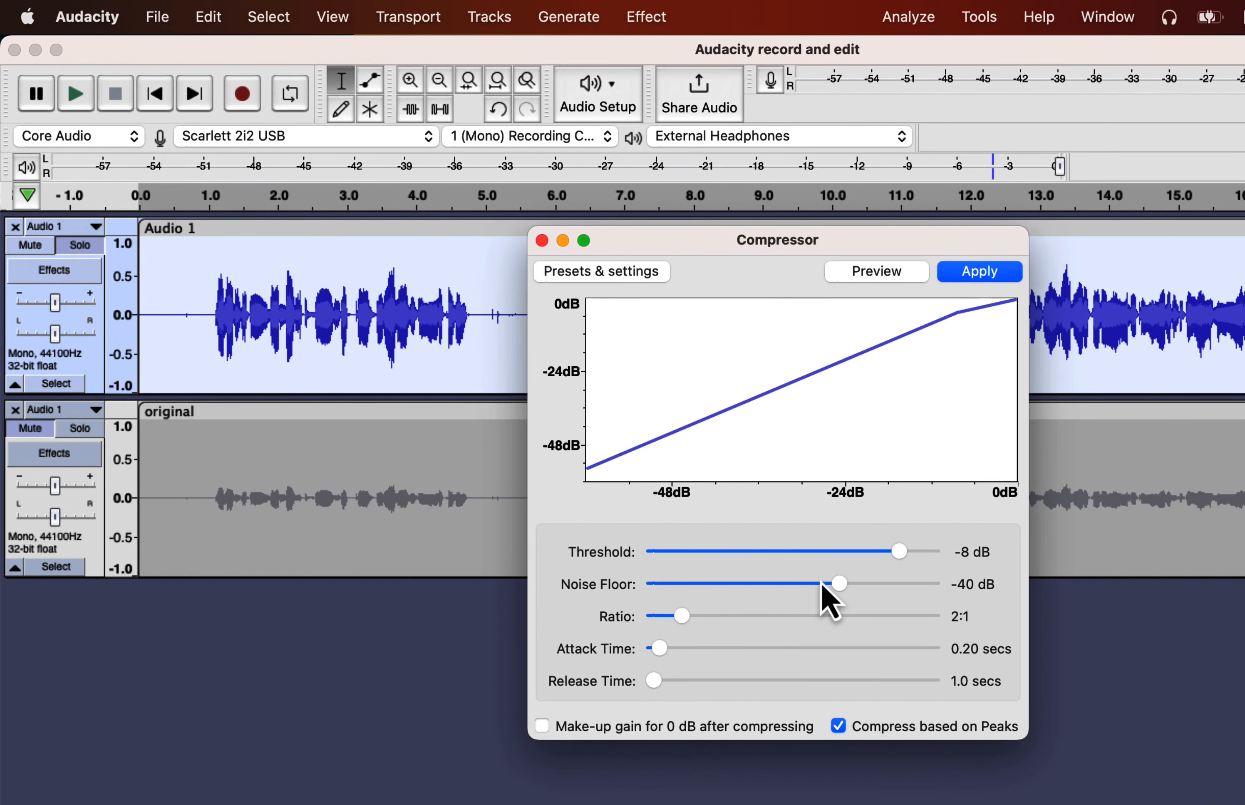
left_click(647, 277)
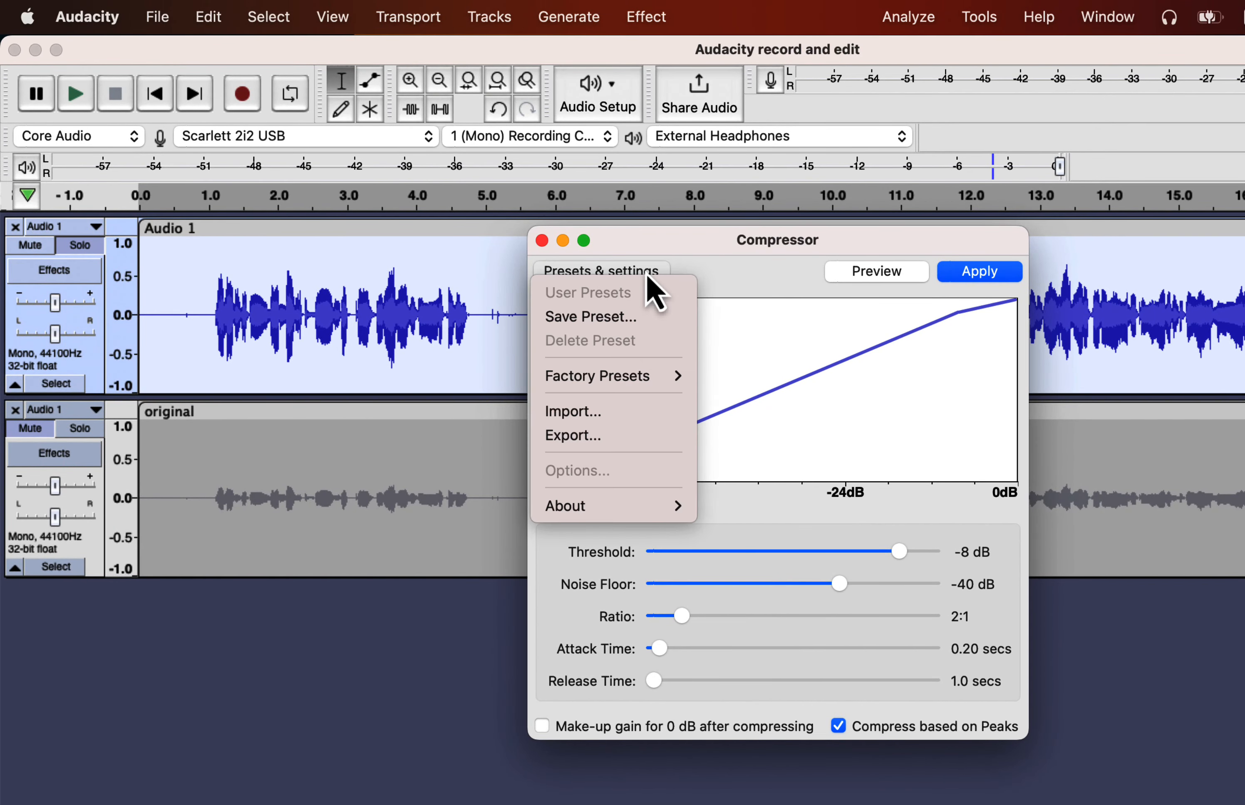
mouse_move(637, 392)
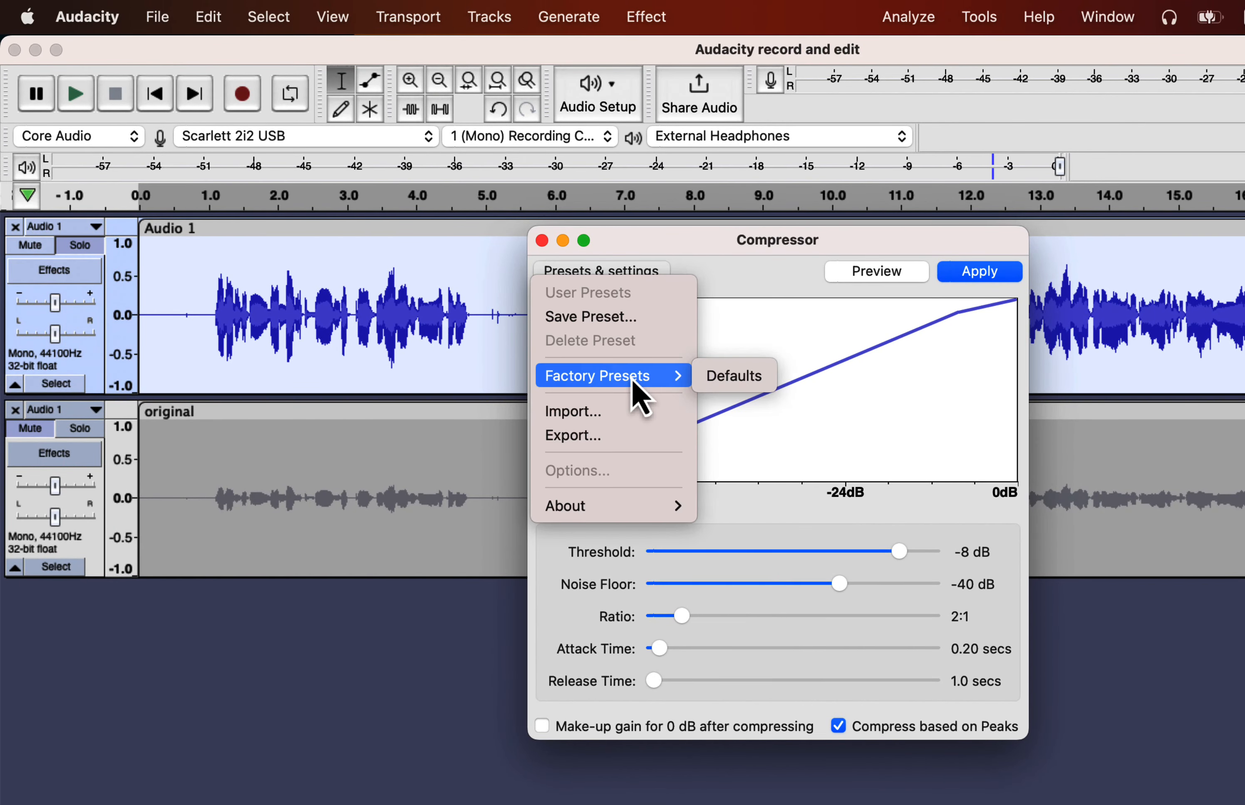
left_click(708, 386)
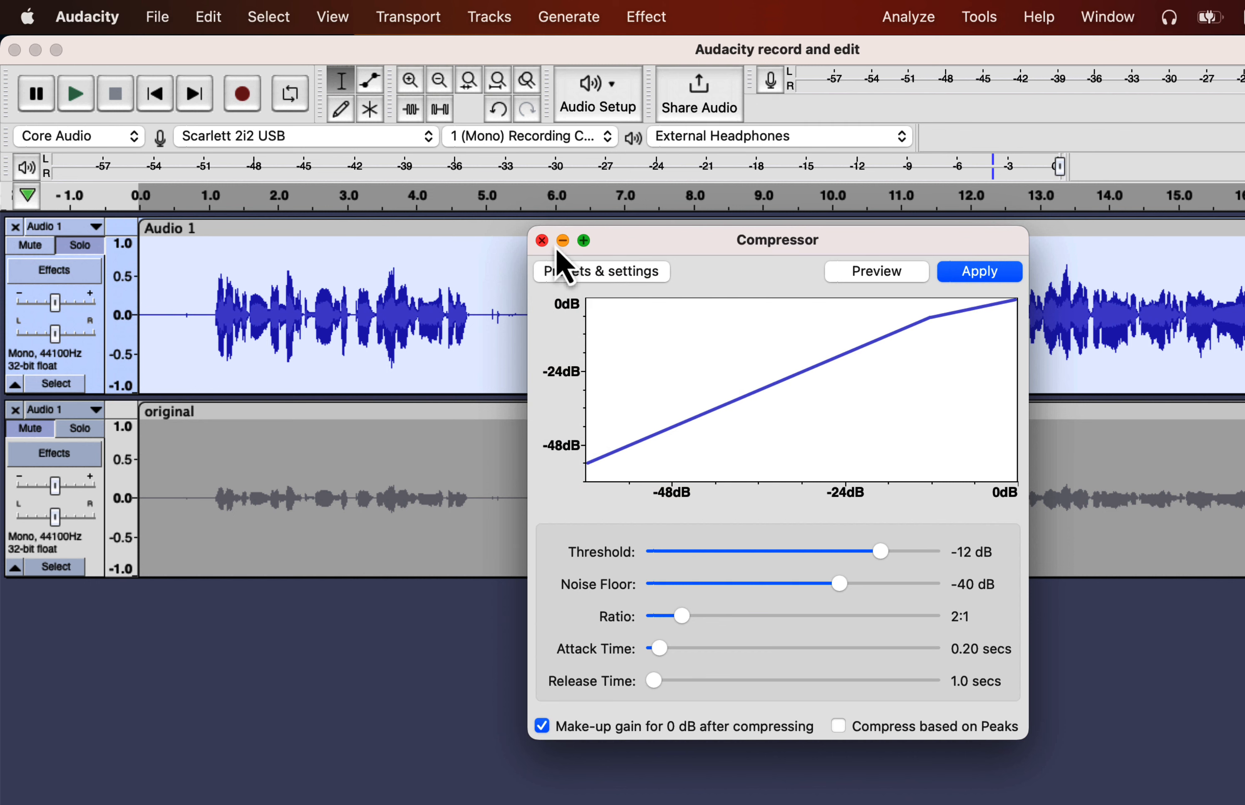
left_click(542, 240)
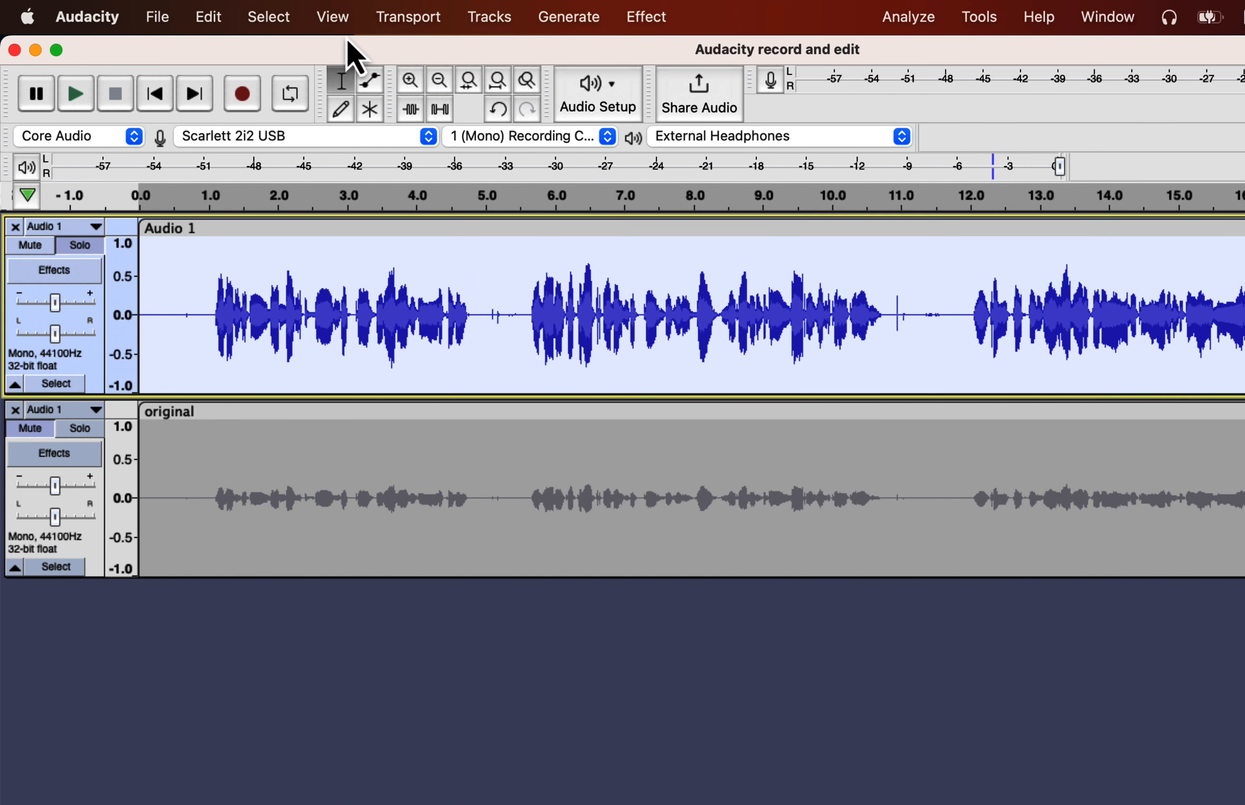
- Revert the project through its history to the Modified Clip Name state, before any effect was applied
left_click(333, 18)
left_click(337, 197)
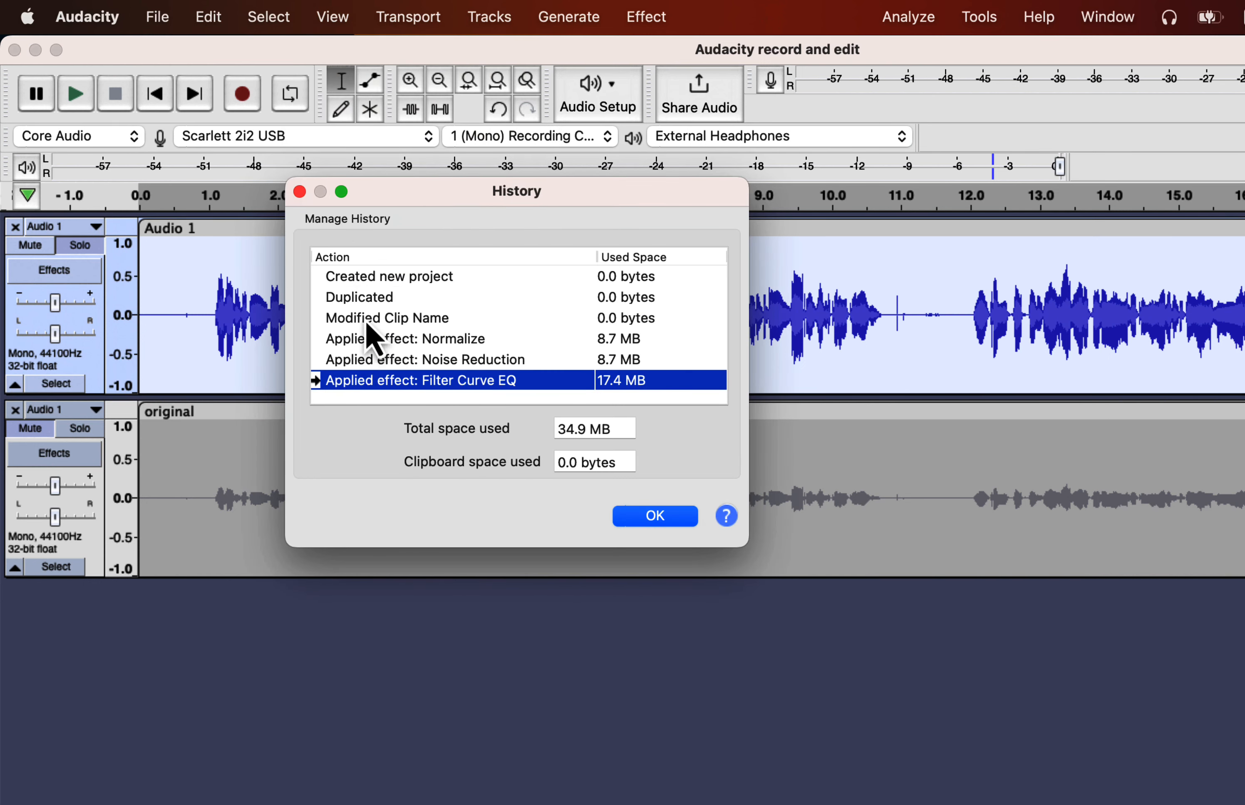
left_click(368, 320)
left_click(630, 516)
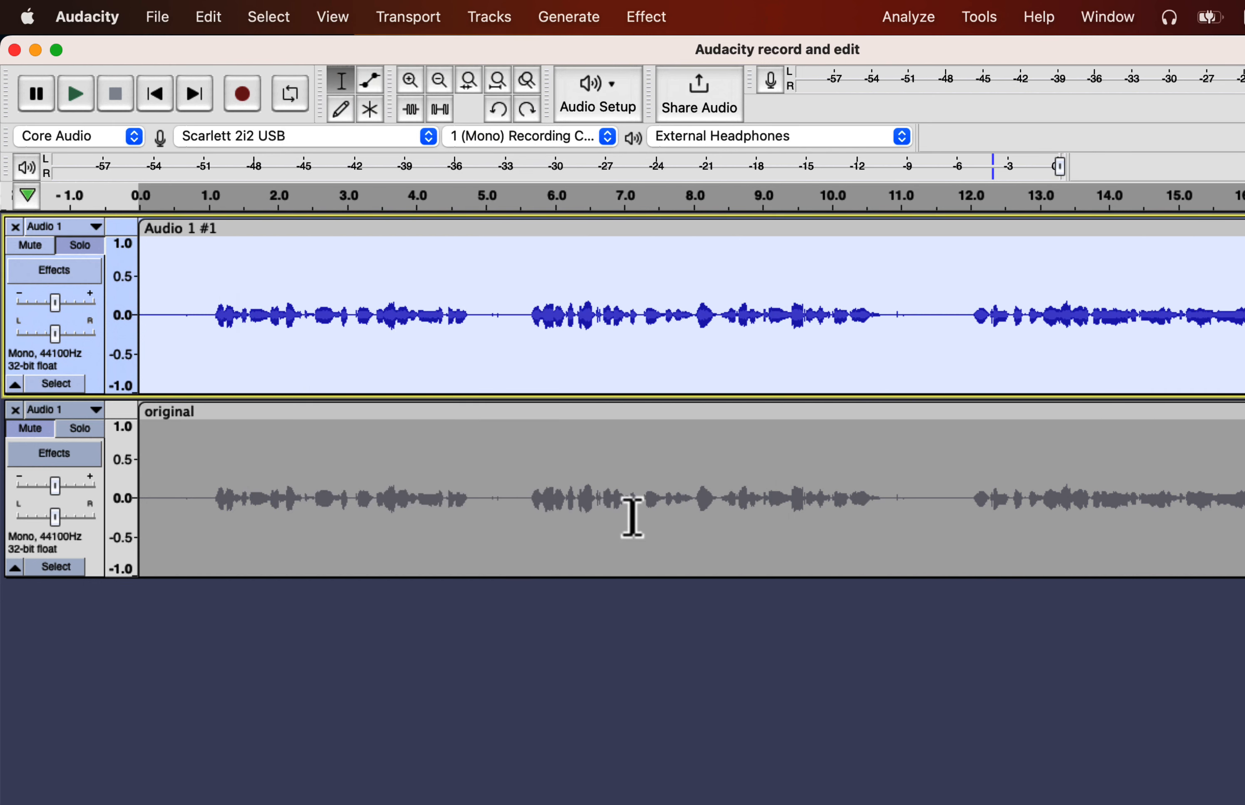
- Apply Noise Reduction to the whole Audio 1 #1 clip with 6 dB reduction, sensitivity 6.00 and 6 frequency smoothing bands
left_click(389, 374)
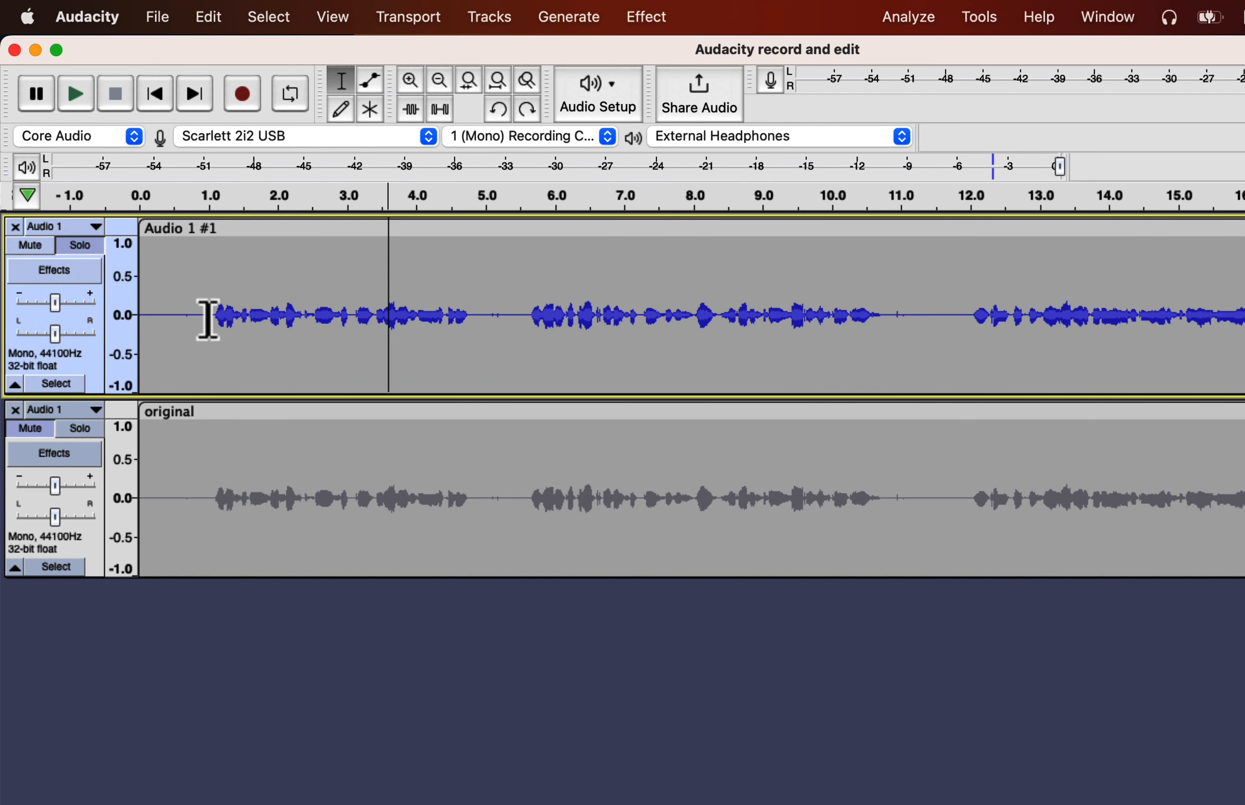
left_click_drag(208, 319, 135, 320)
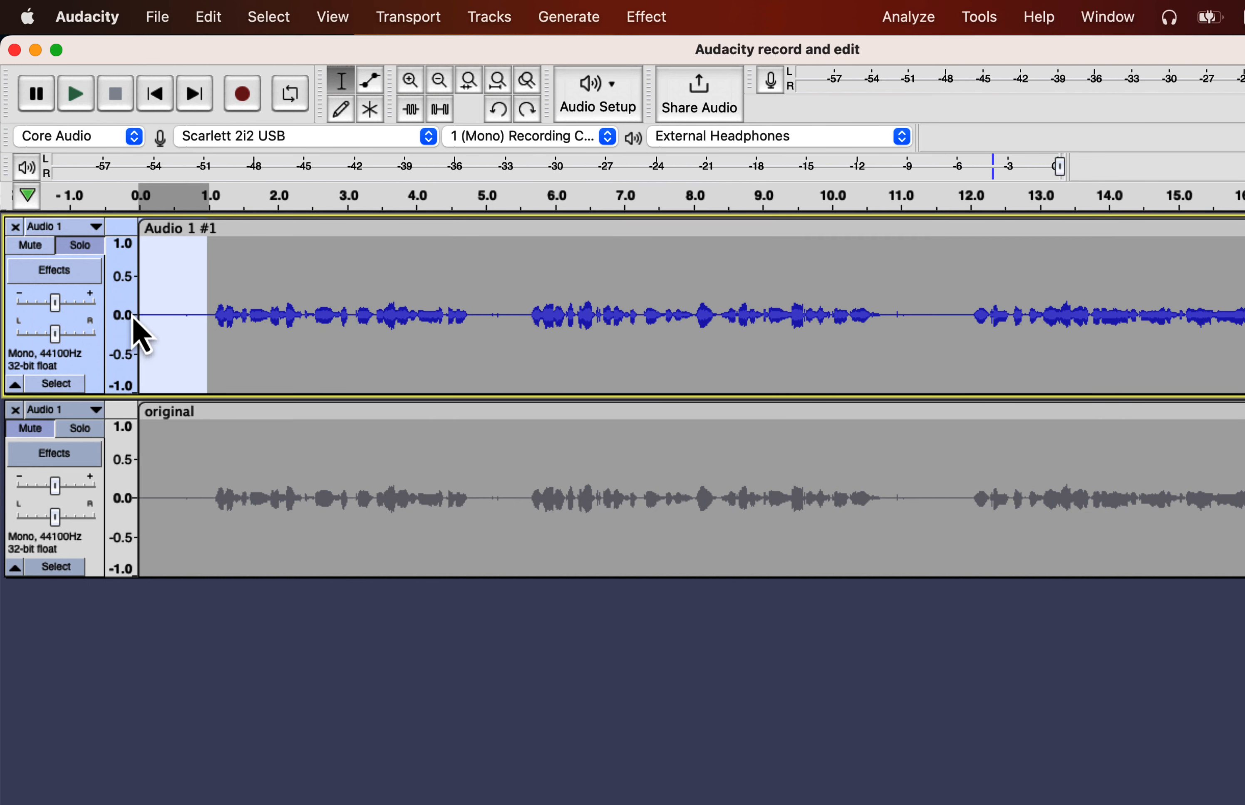
double_click(256, 285)
left_click(648, 17)
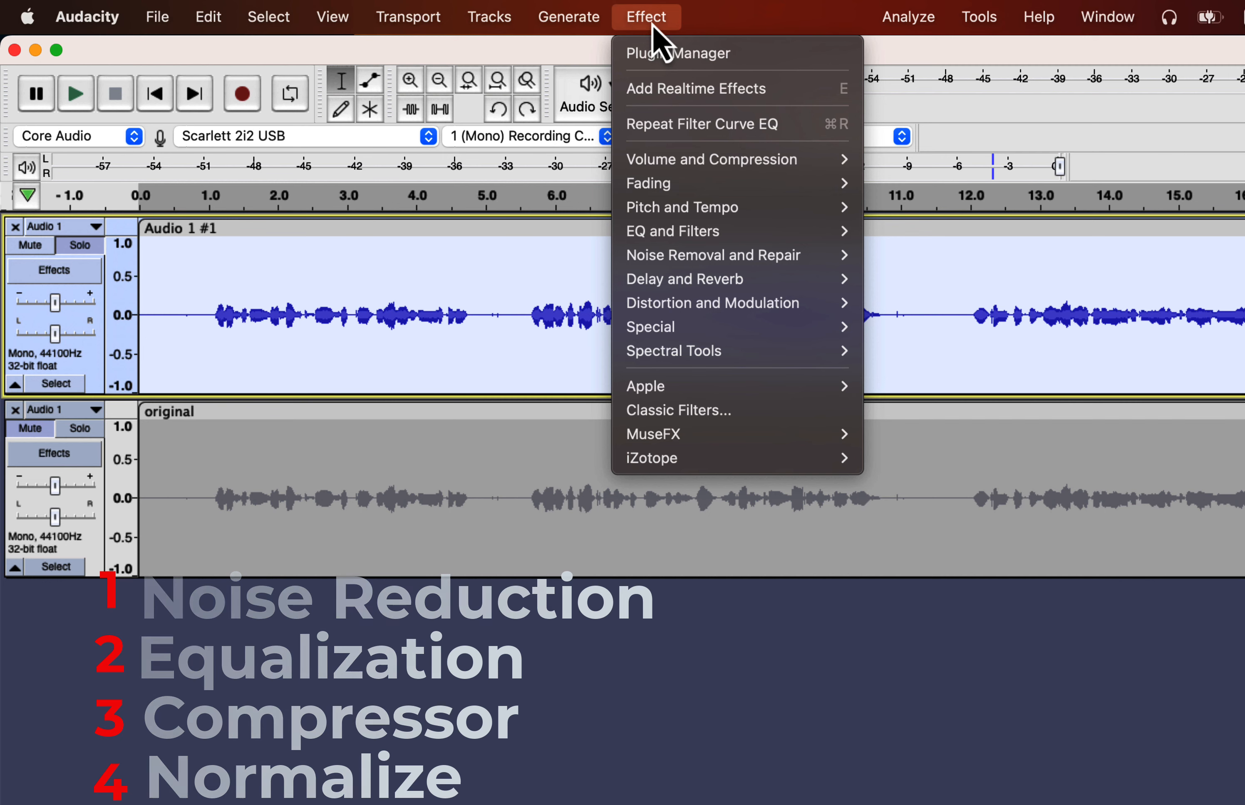
mouse_move(831, 259)
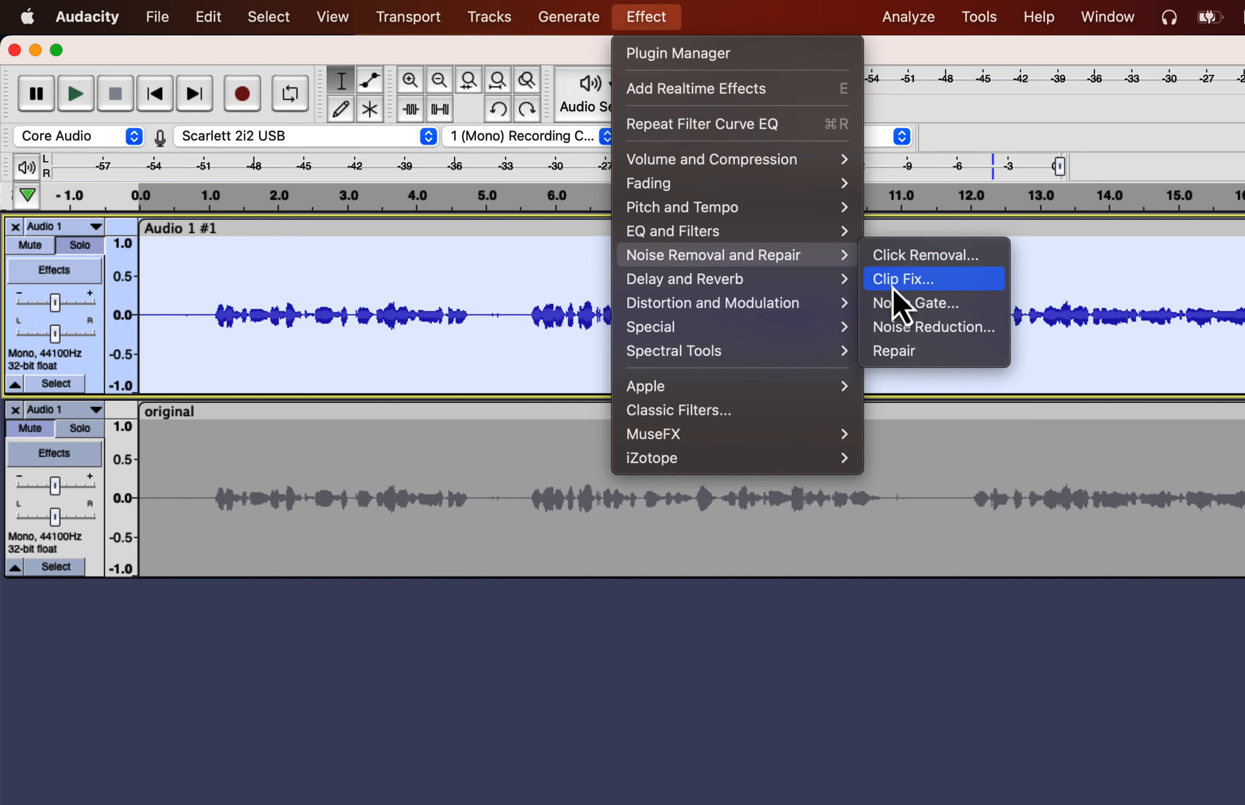
left_click(904, 328)
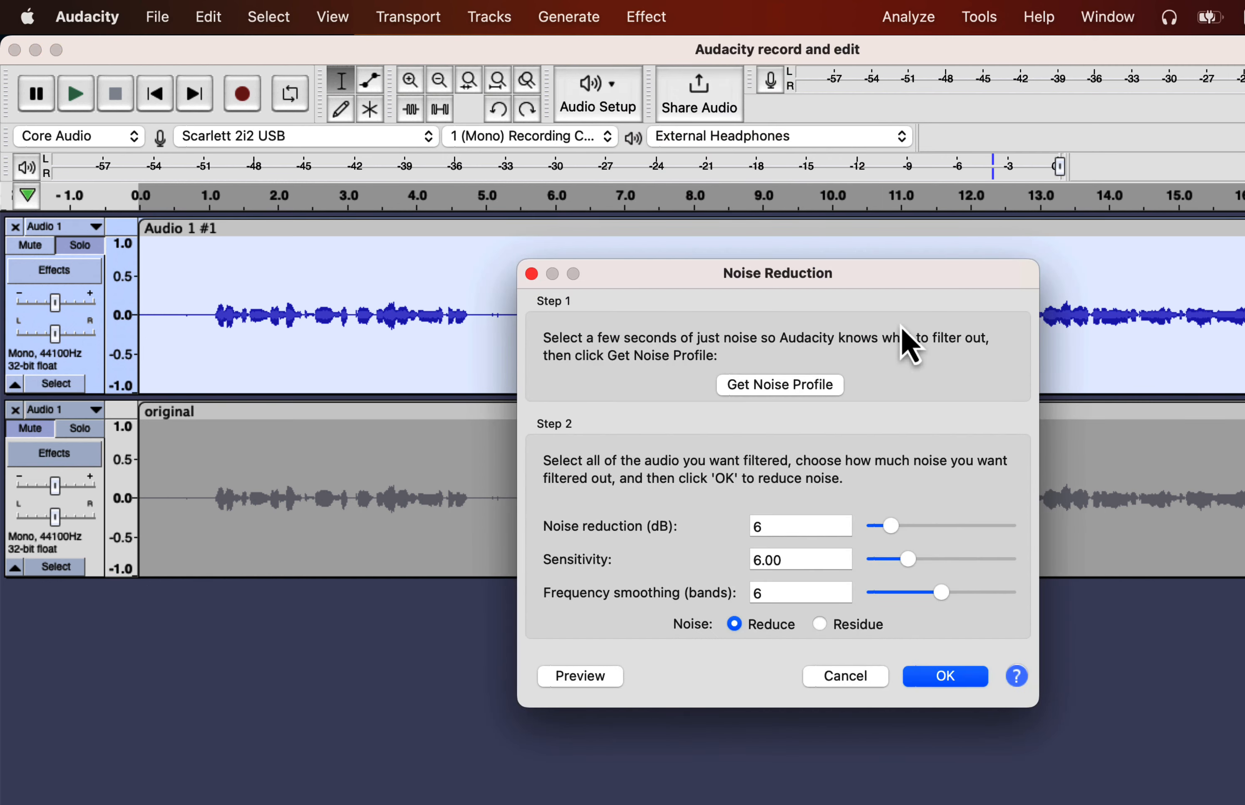
left_click(941, 677)
- Apply Filter Curve EQ to the selected clip with the existing low-cut and 6 dB treble-boost curve
left_click(646, 17)
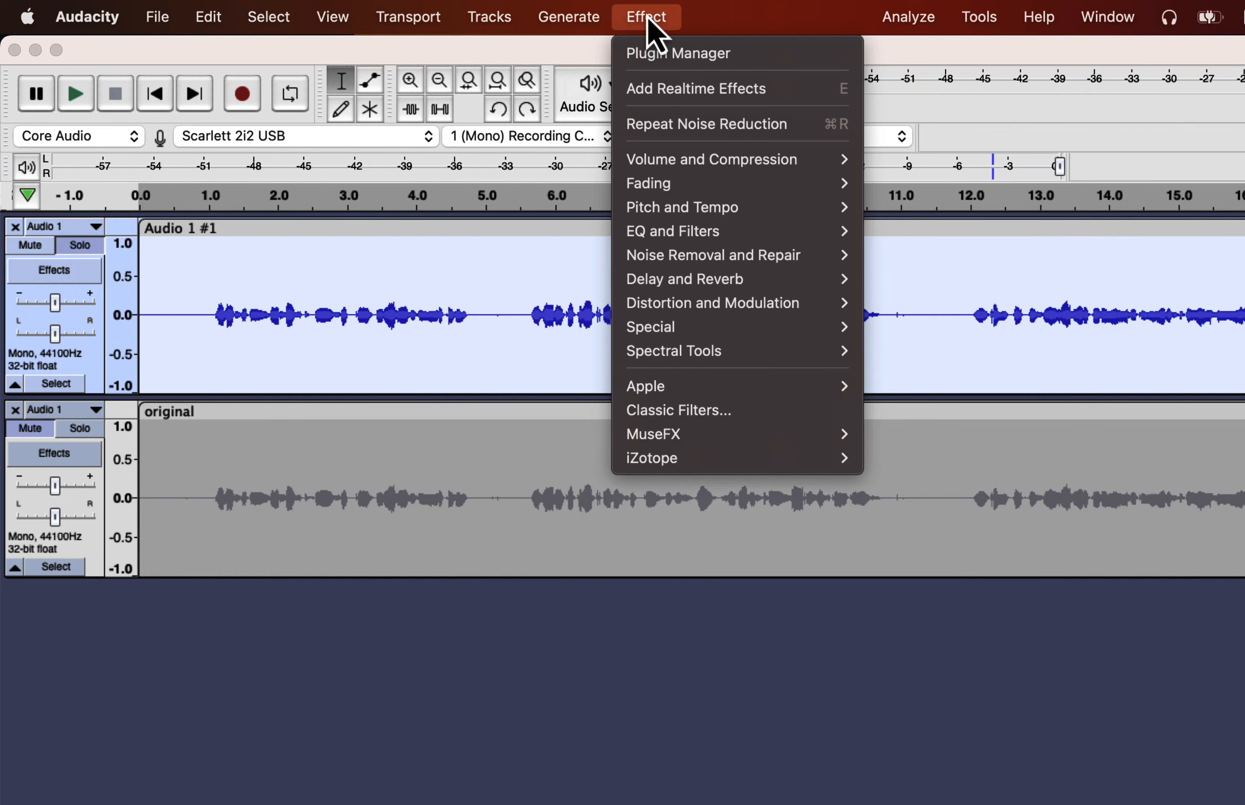
mouse_move(832, 238)
left_click(918, 262)
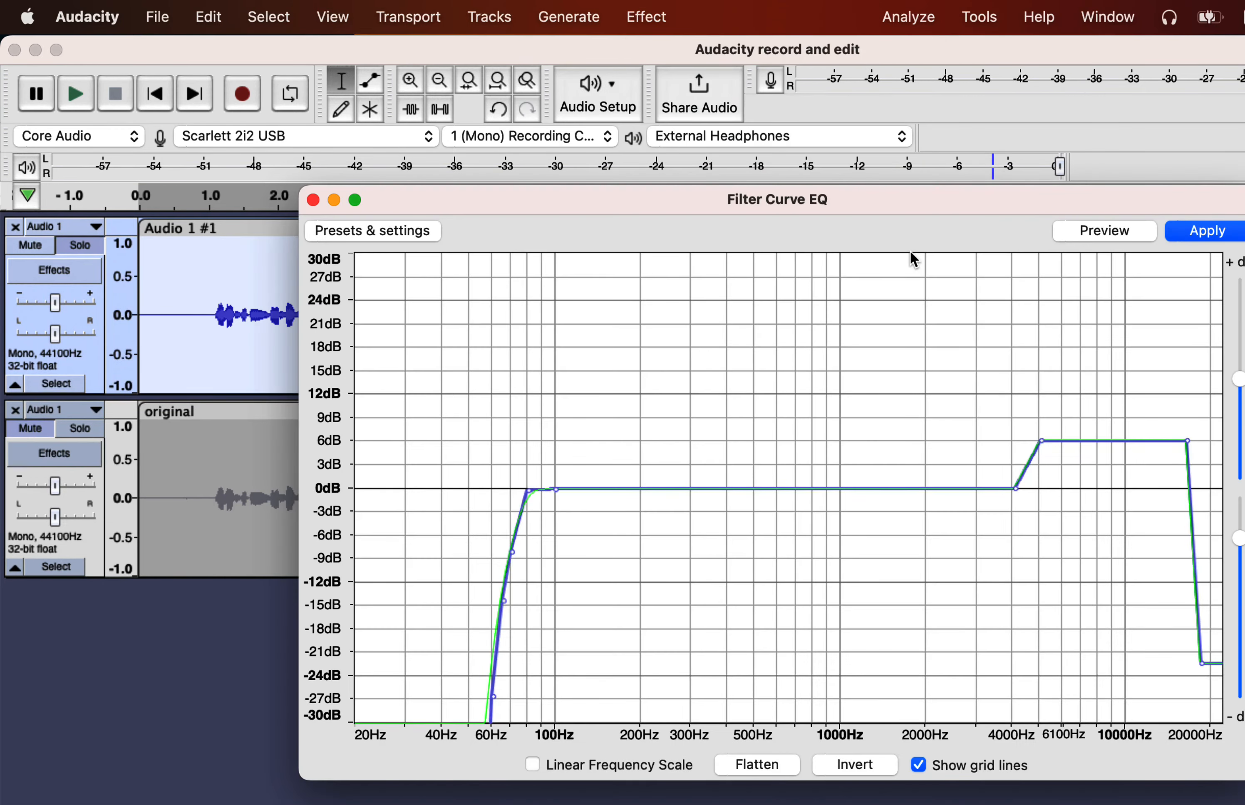
left_click(1197, 233)
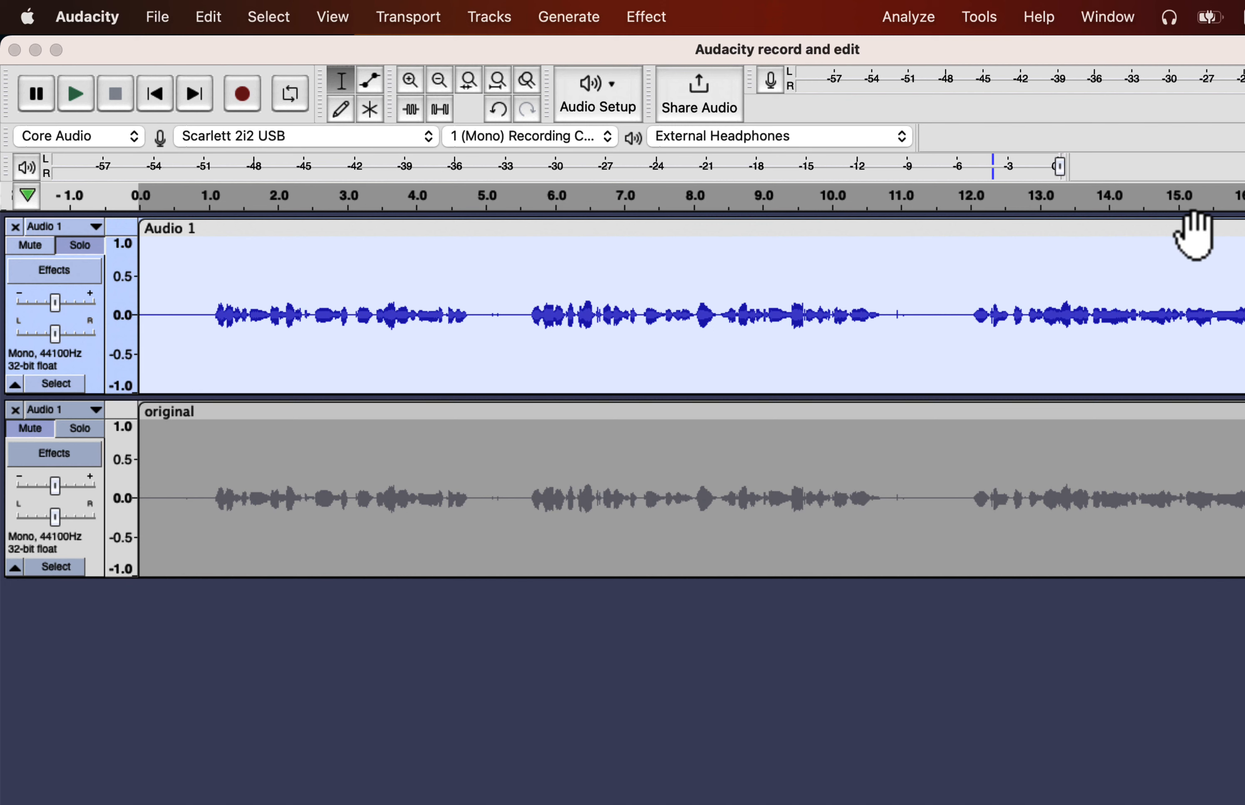
- Examine the processed waveform along the whole recording, with the tracks fitted vertically to the window
scroll(1190, 270, "right", 10)
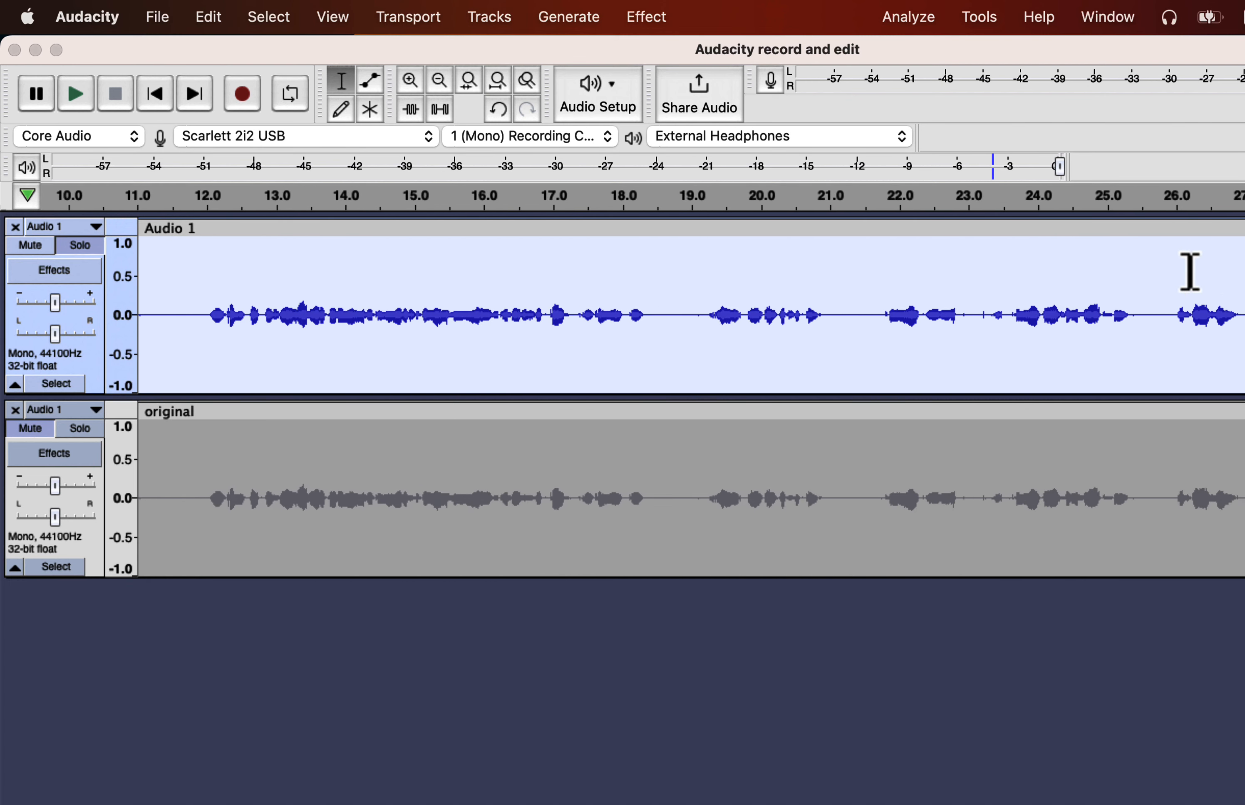
scroll(1190, 271, "right", 4)
scroll(1190, 270, "right", 5)
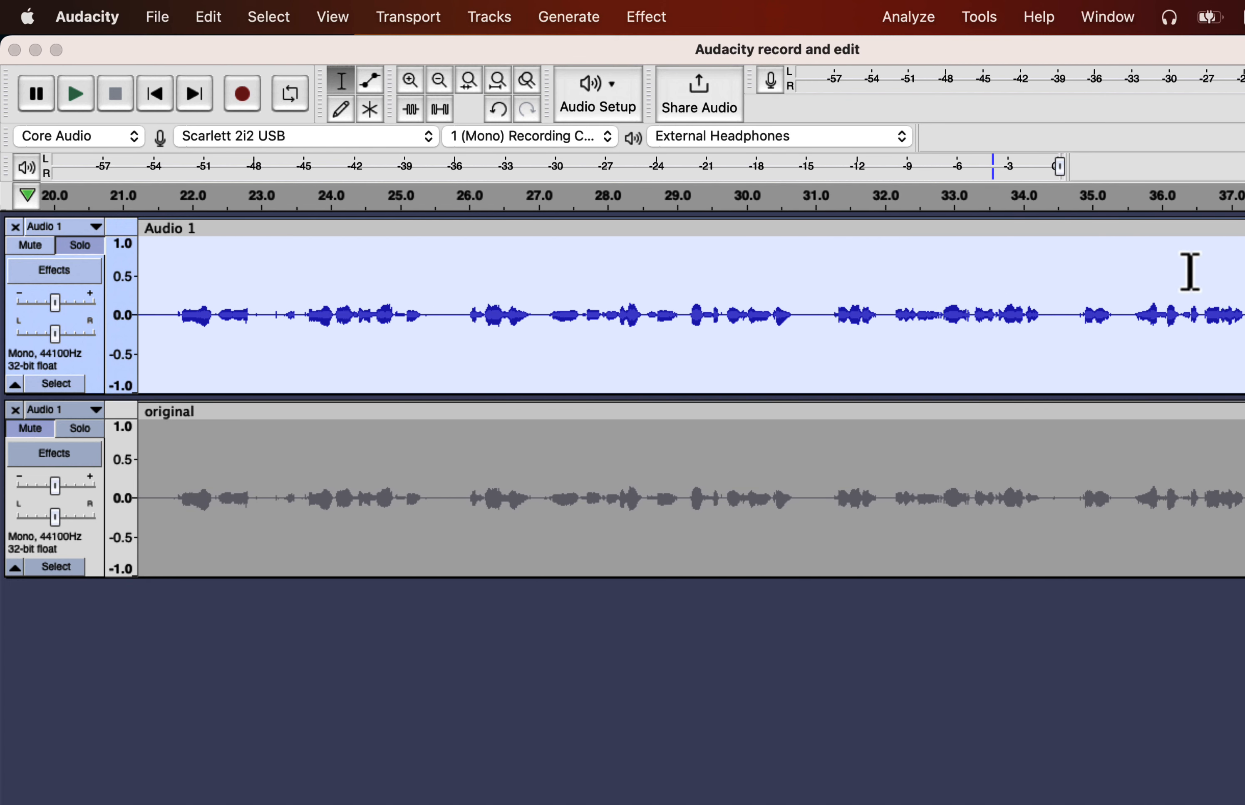
scroll(1188, 270, "right", 12)
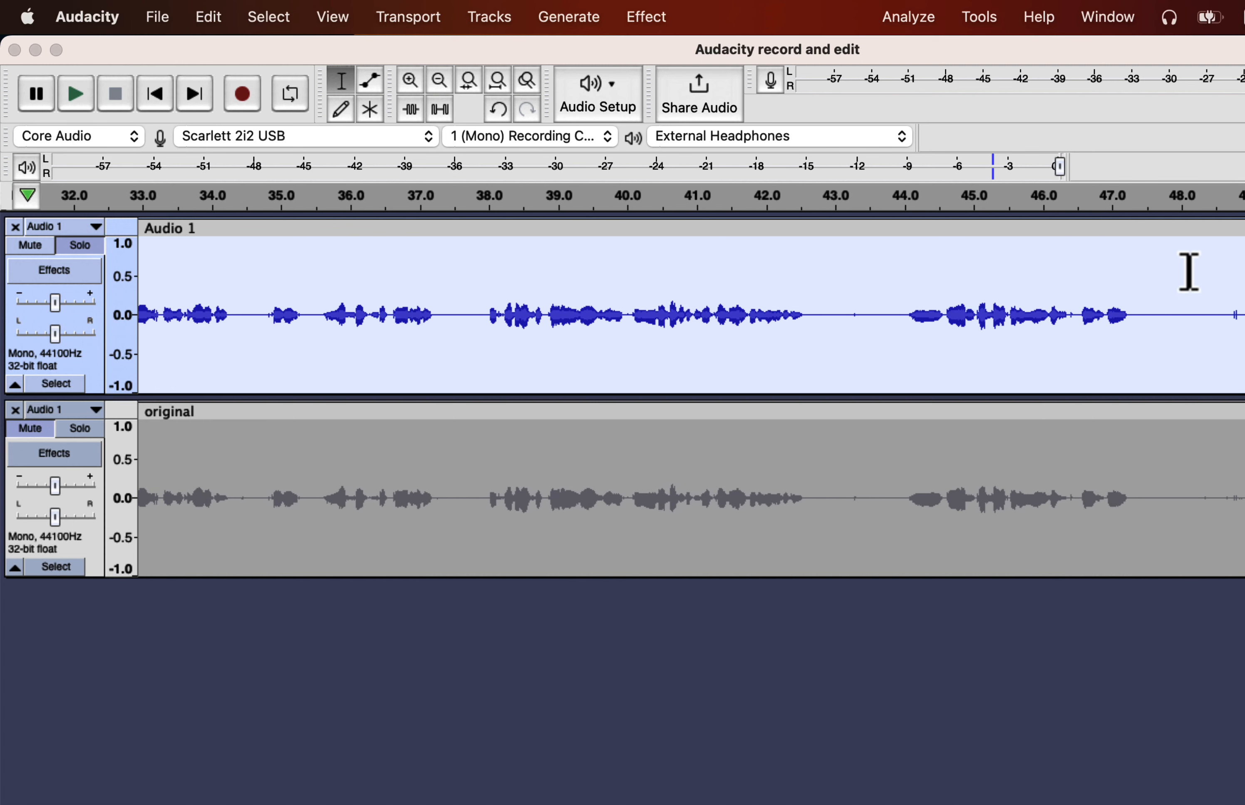
key("super+shift+f")
scroll(962, 361, "left", 9)
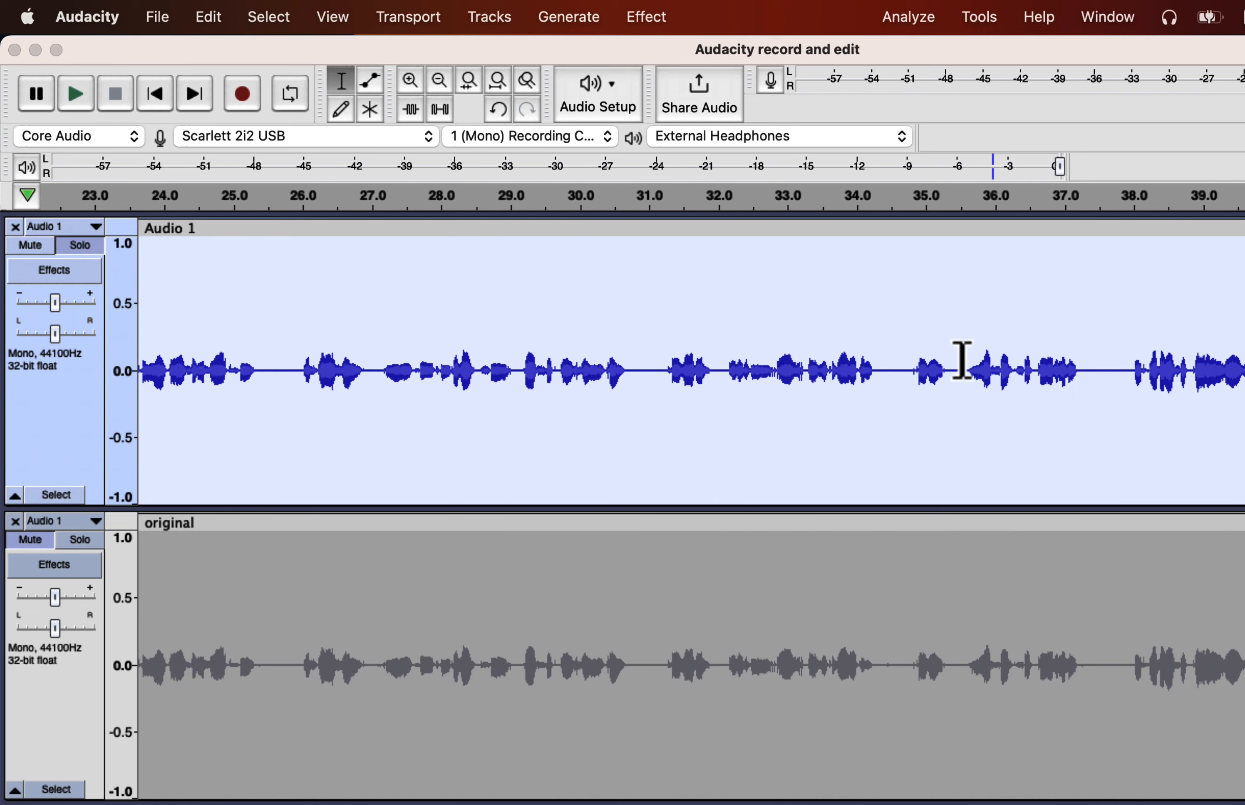
scroll(963, 361, "left", 15)
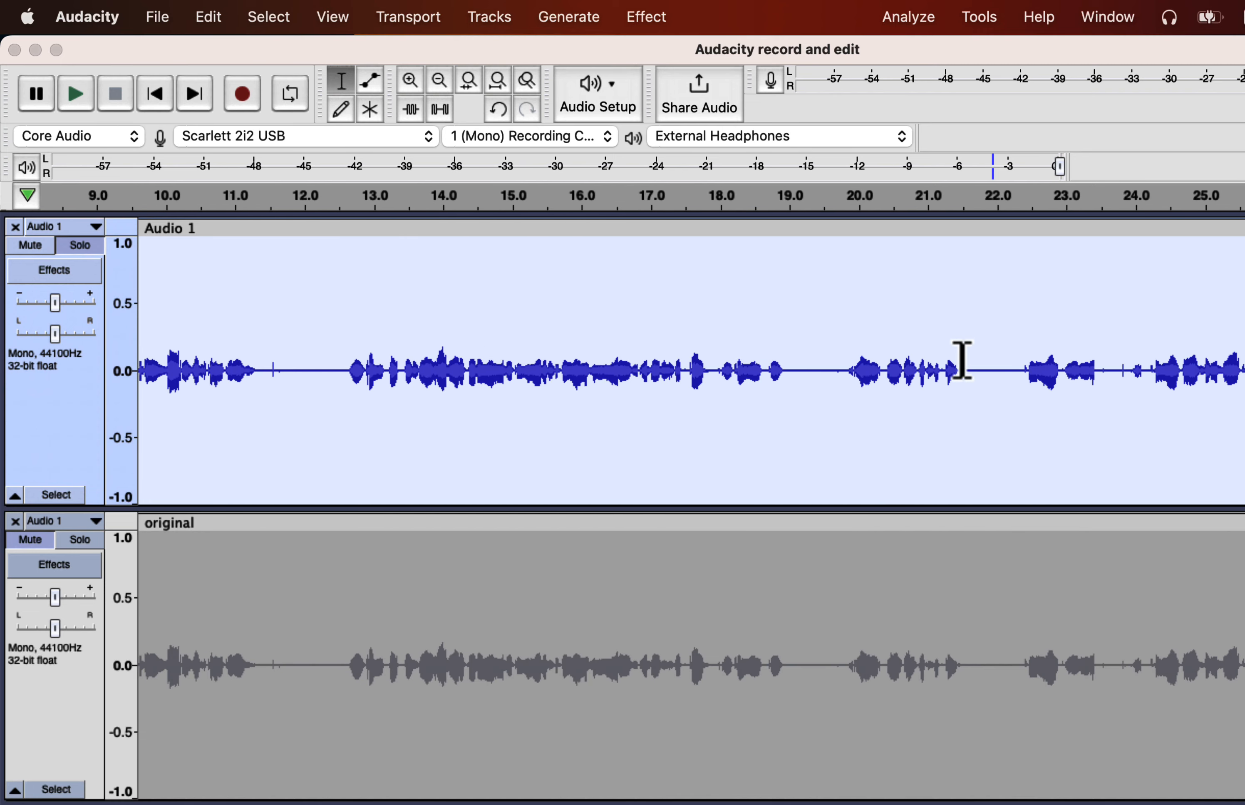
scroll(963, 361, "left", 8)
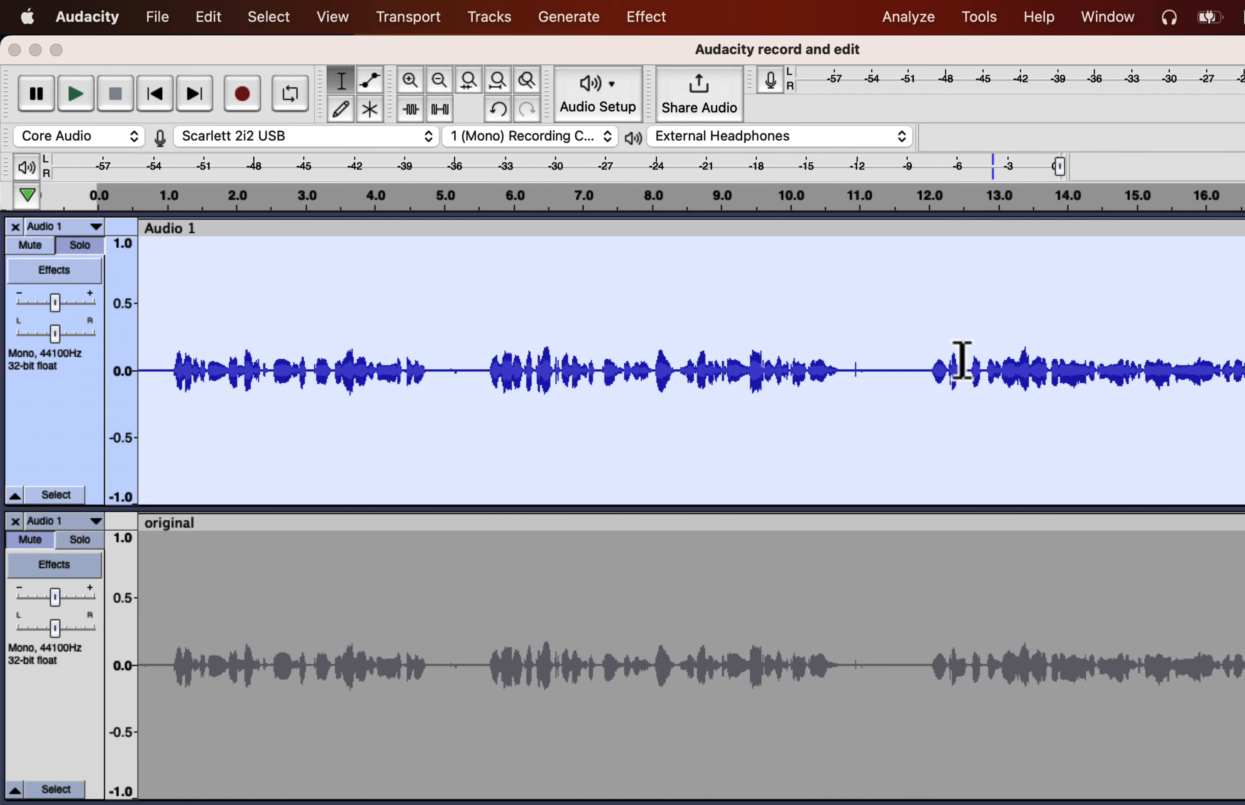
- Play the Audio 1 track from about 5.4 seconds to check the speech level on the playback meter
left_click(472, 361)
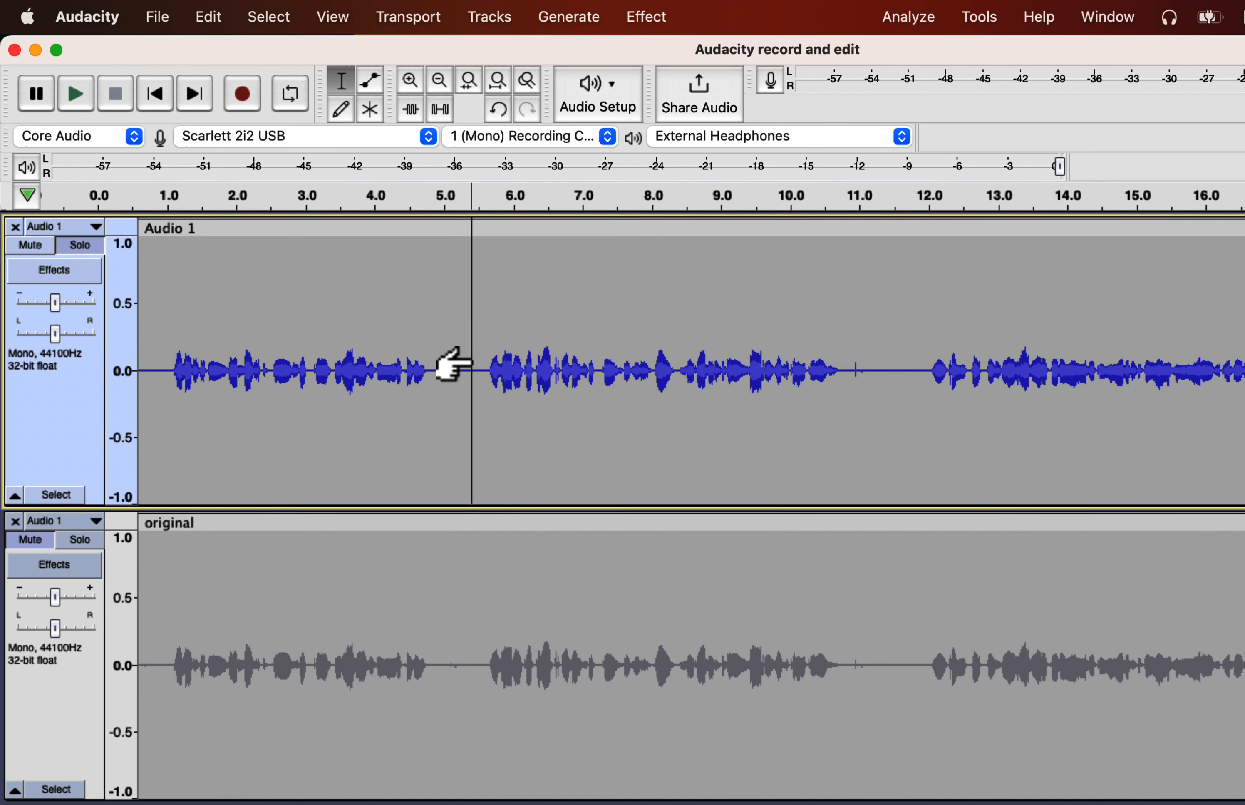
key("space")
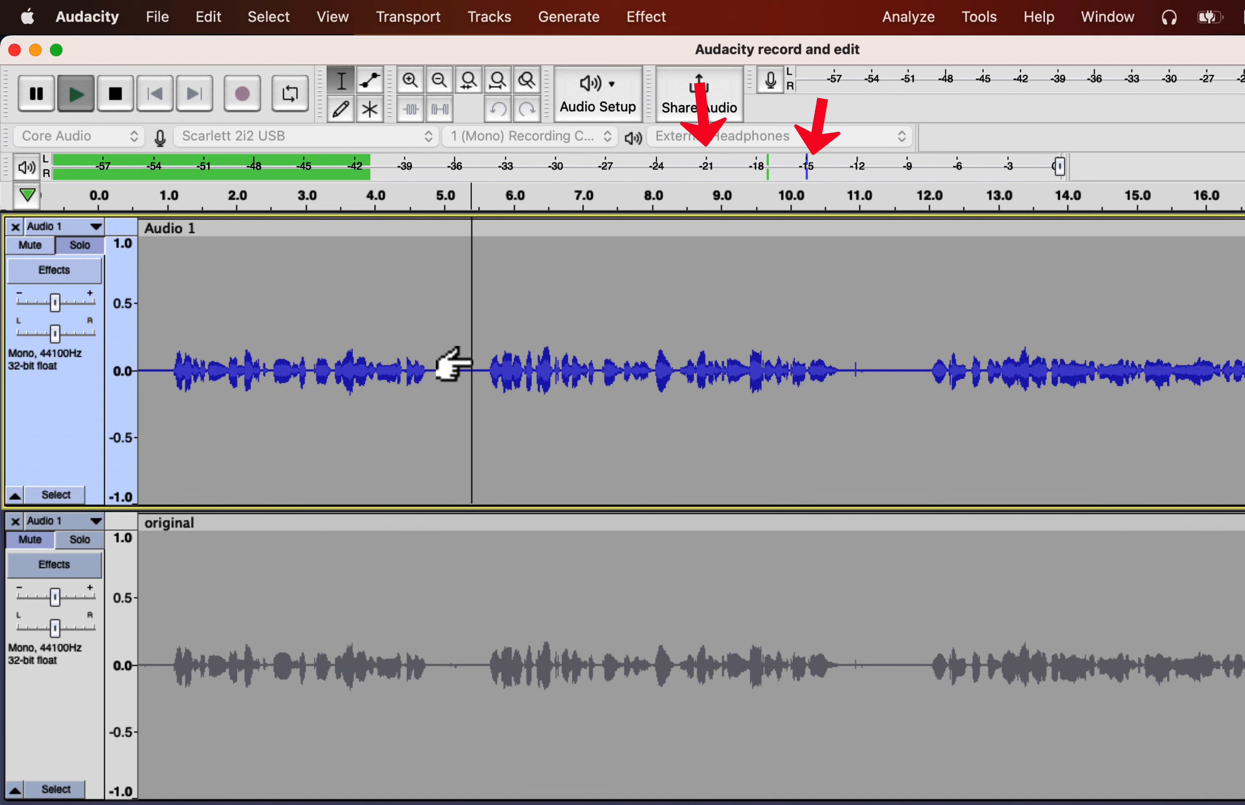
key("space")
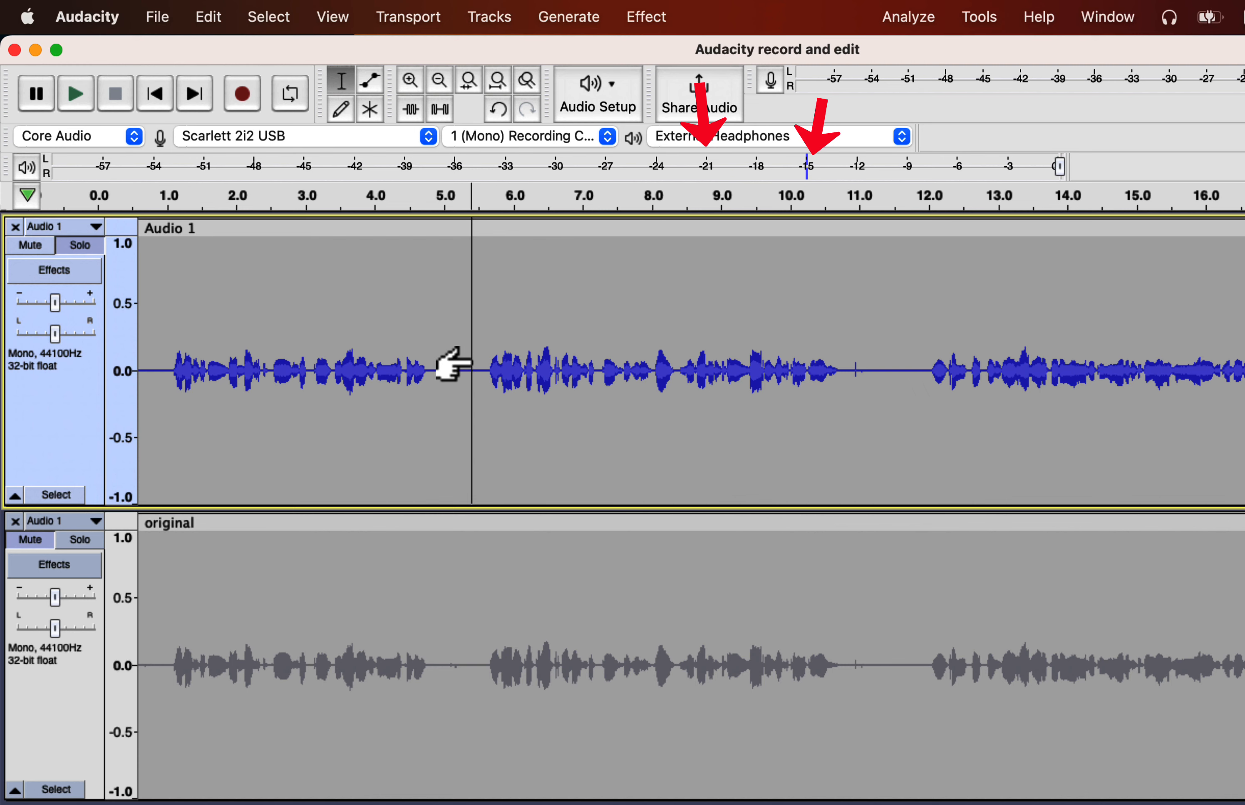
- Play only the silent first second of Audio 1 to check its background noise level on the playback meter
left_click_drag(209, 354, 130, 353)
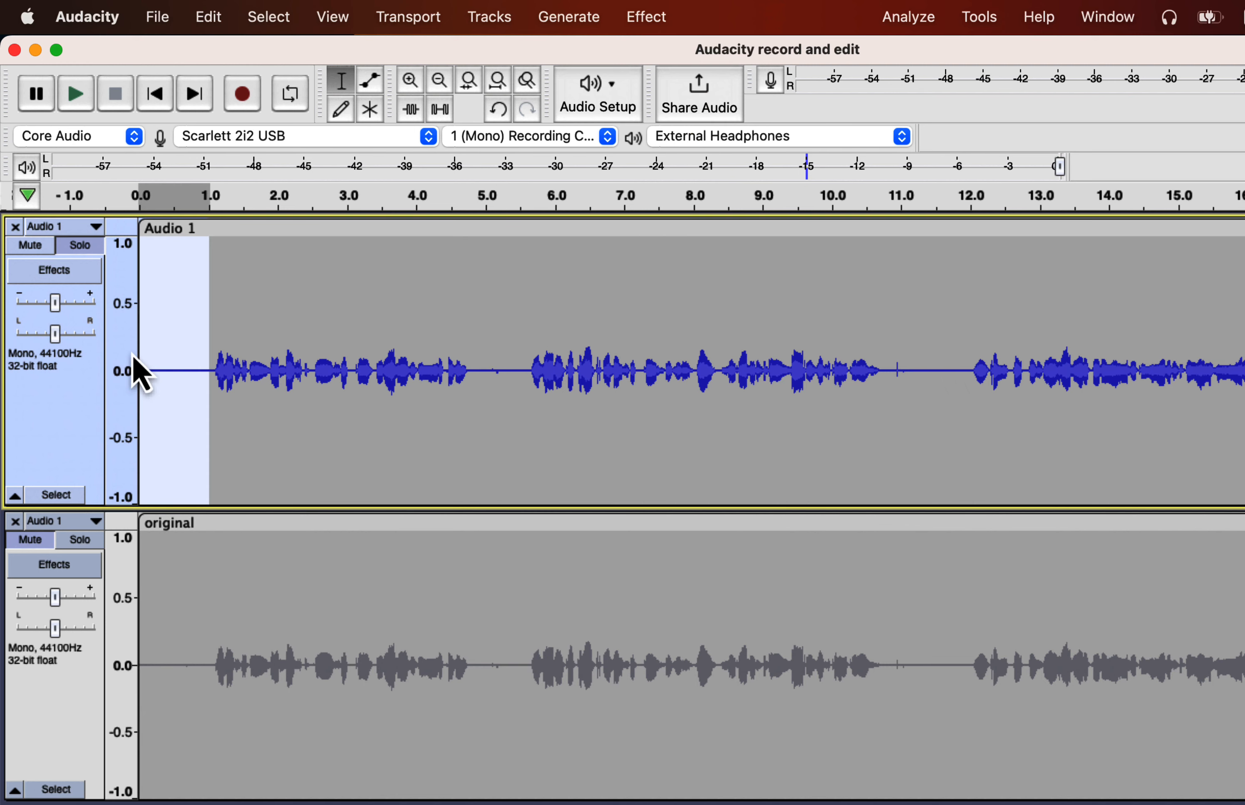
key("space")
key("space")
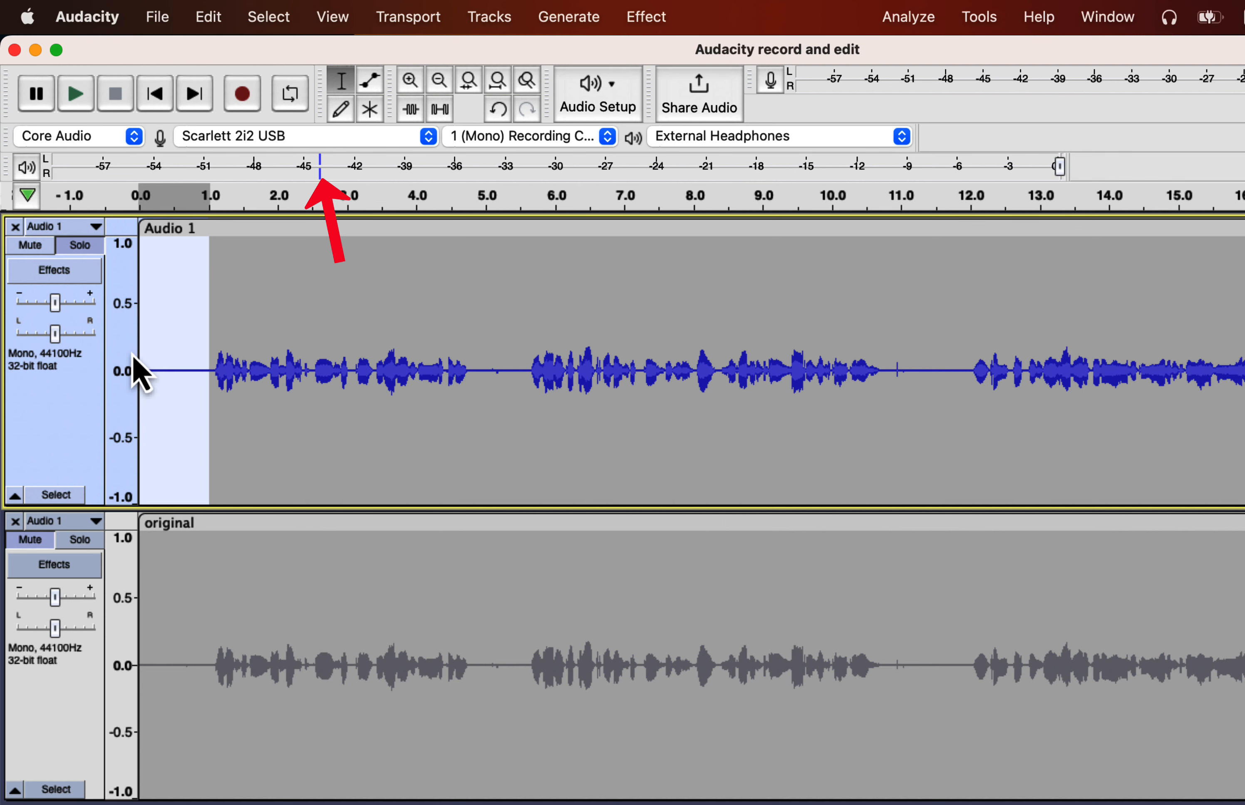
- Apply the Compressor to the whole Audio 1 clip with a threshold of -18 dB and a 4:1 ratio
double_click(278, 329)
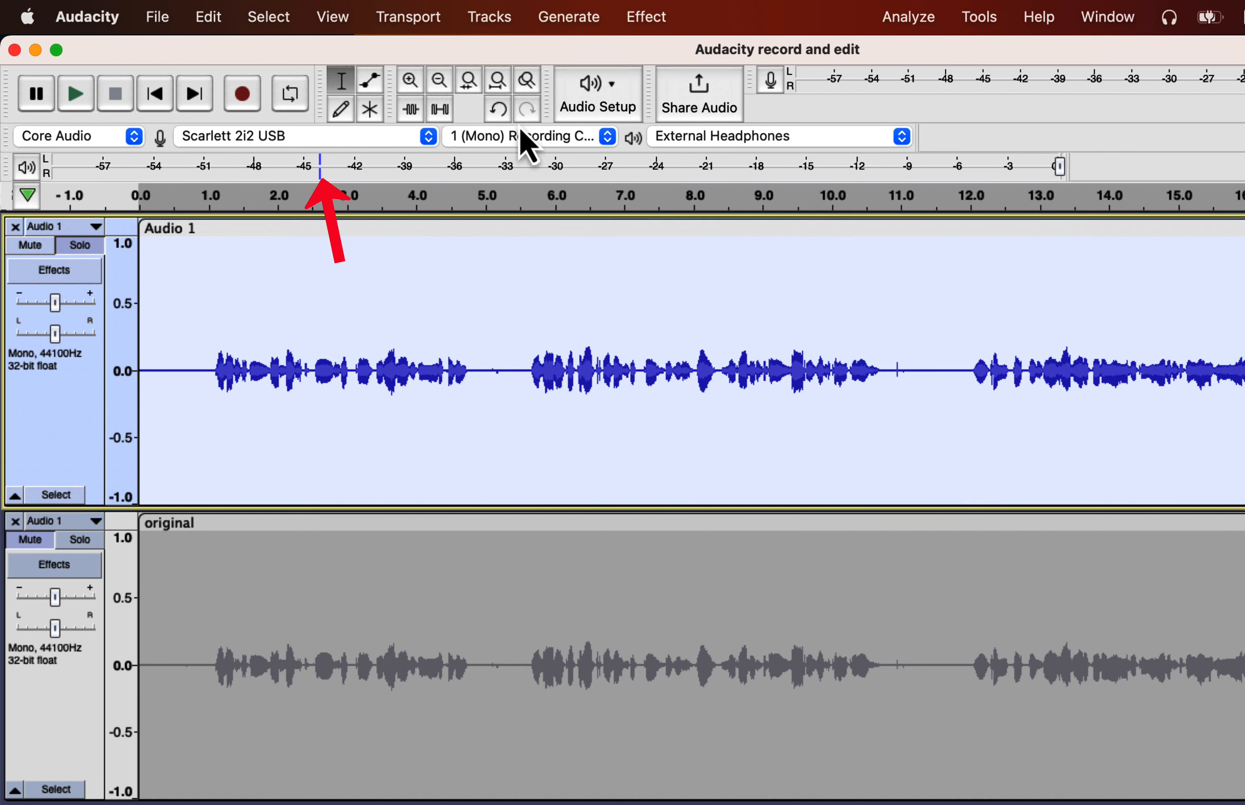
left_click(647, 17)
mouse_move(667, 163)
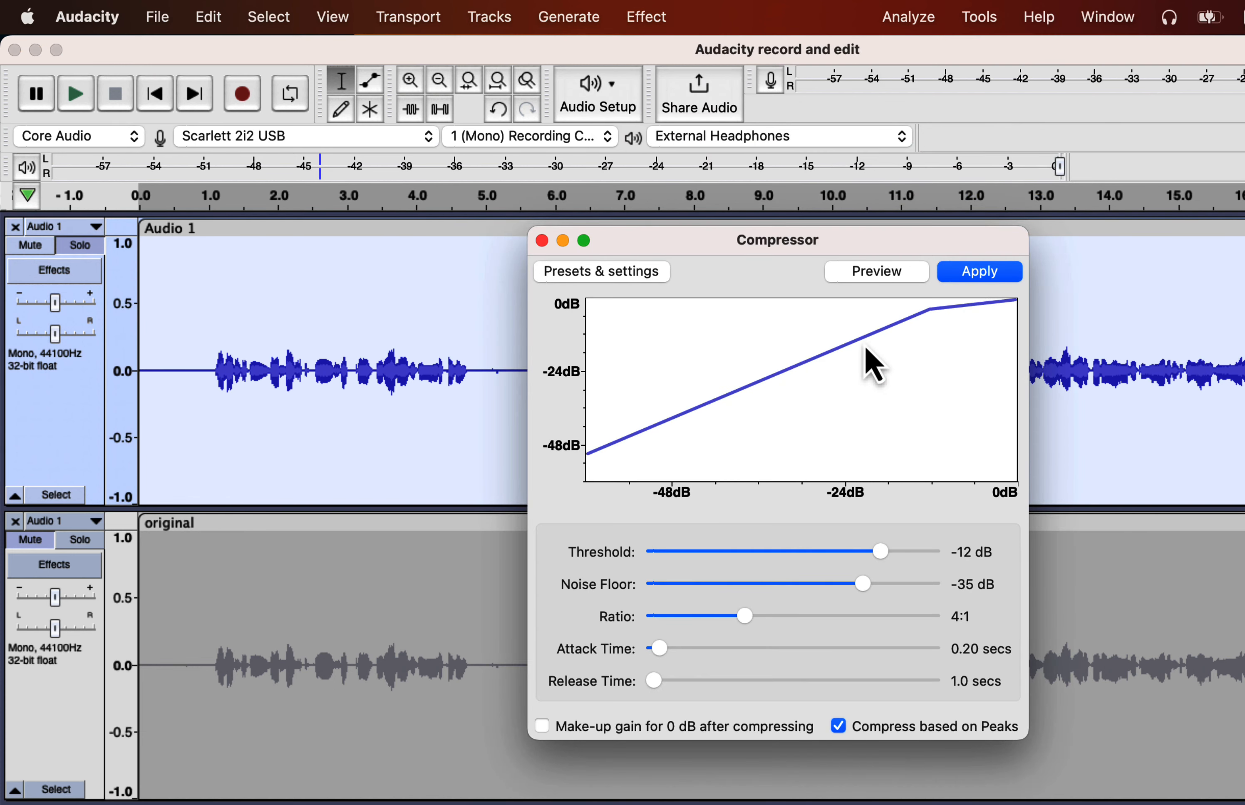
left_click_drag(882, 553, 854, 553)
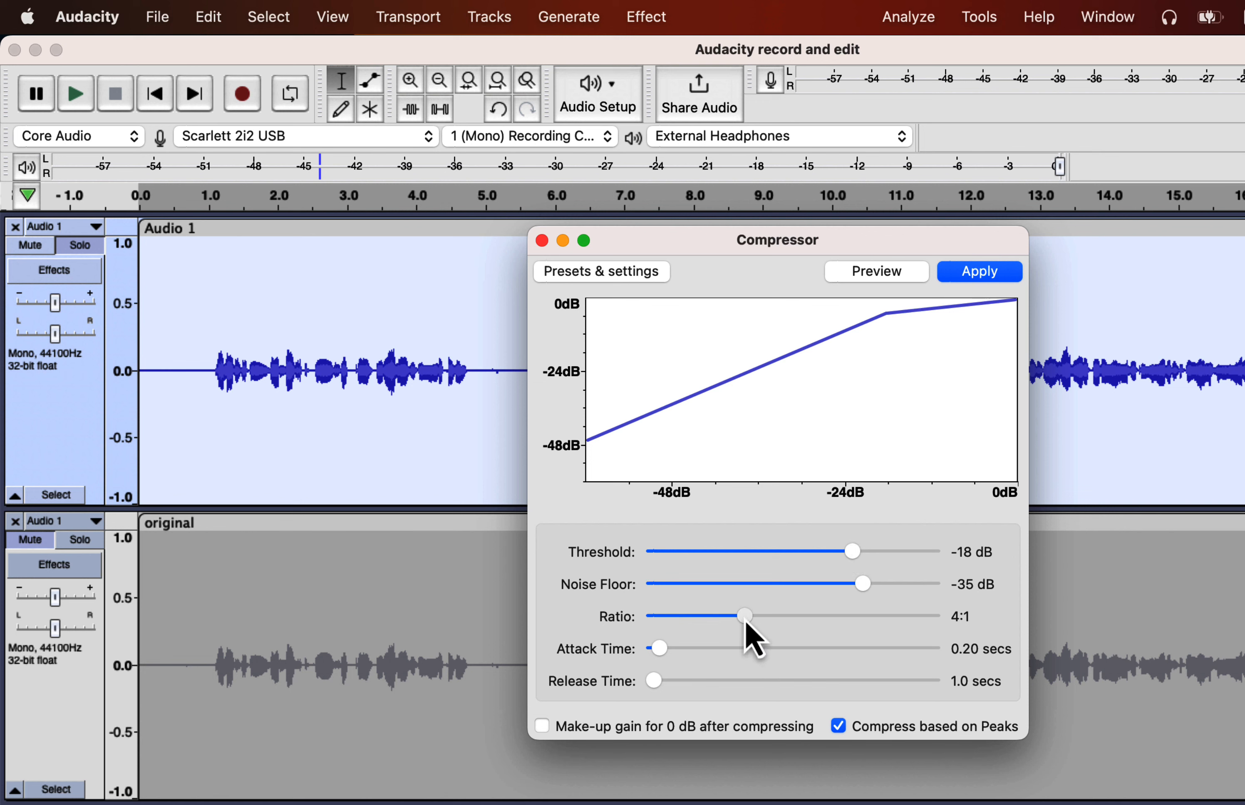
mouse_move(742, 620)
left_mouse_down()
mouse_move(710, 621)
mouse_move(749, 615)
left_mouse_up()
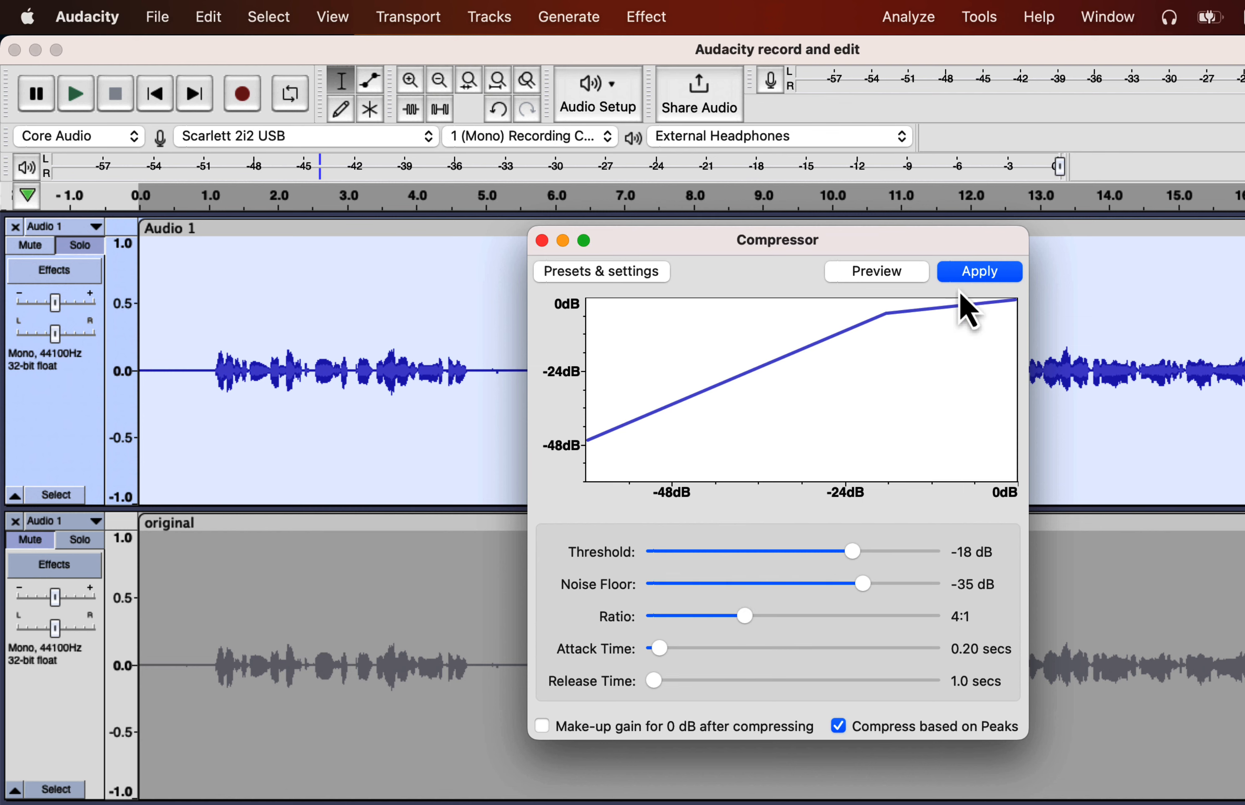
left_click(964, 273)
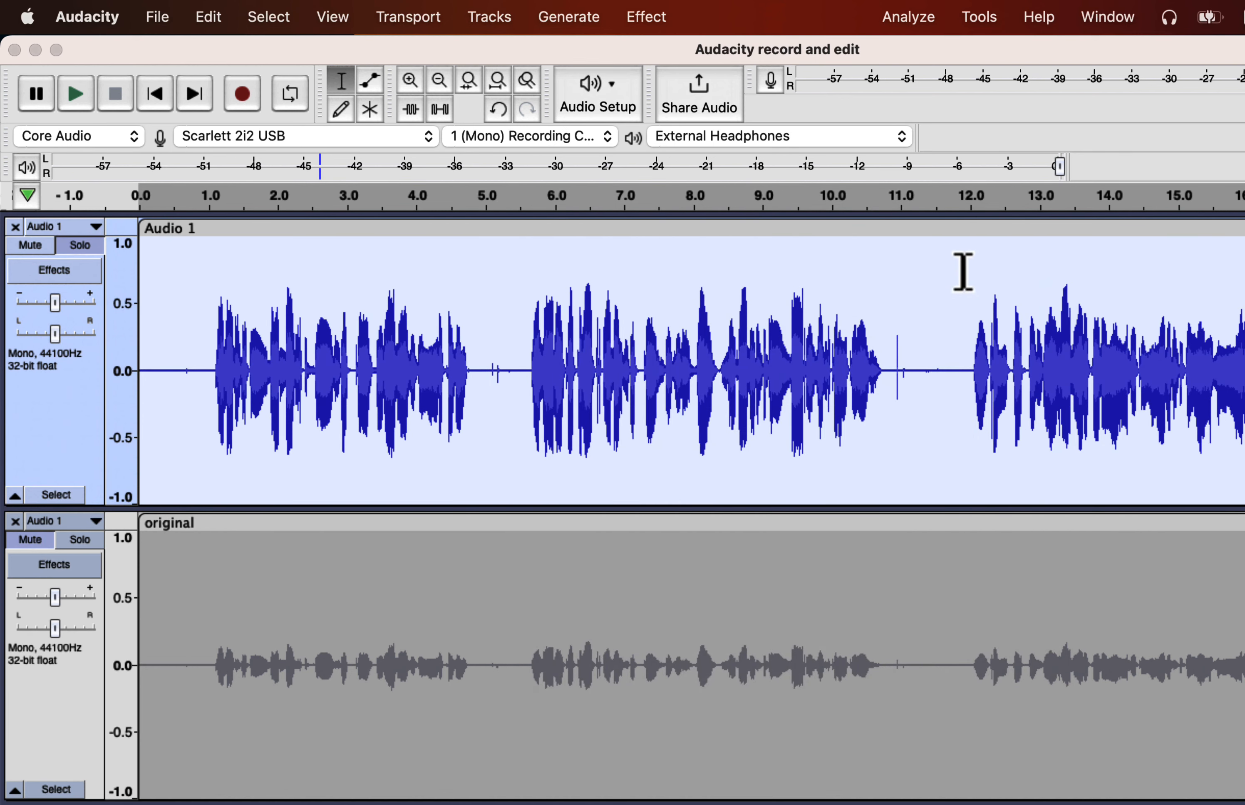
- Play the compressed Audio 1 track from near its start to check the speech level on the playback meter
left_click(149, 347)
key("space")
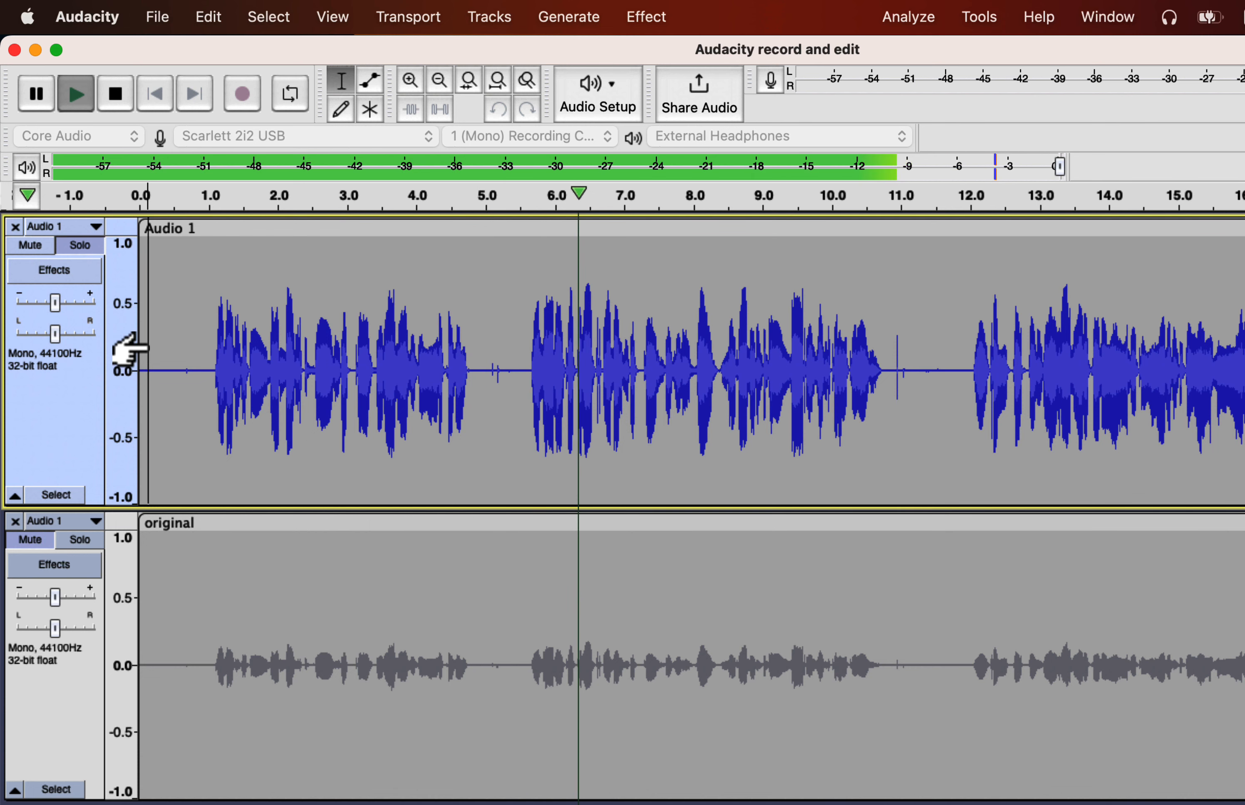
key("space")
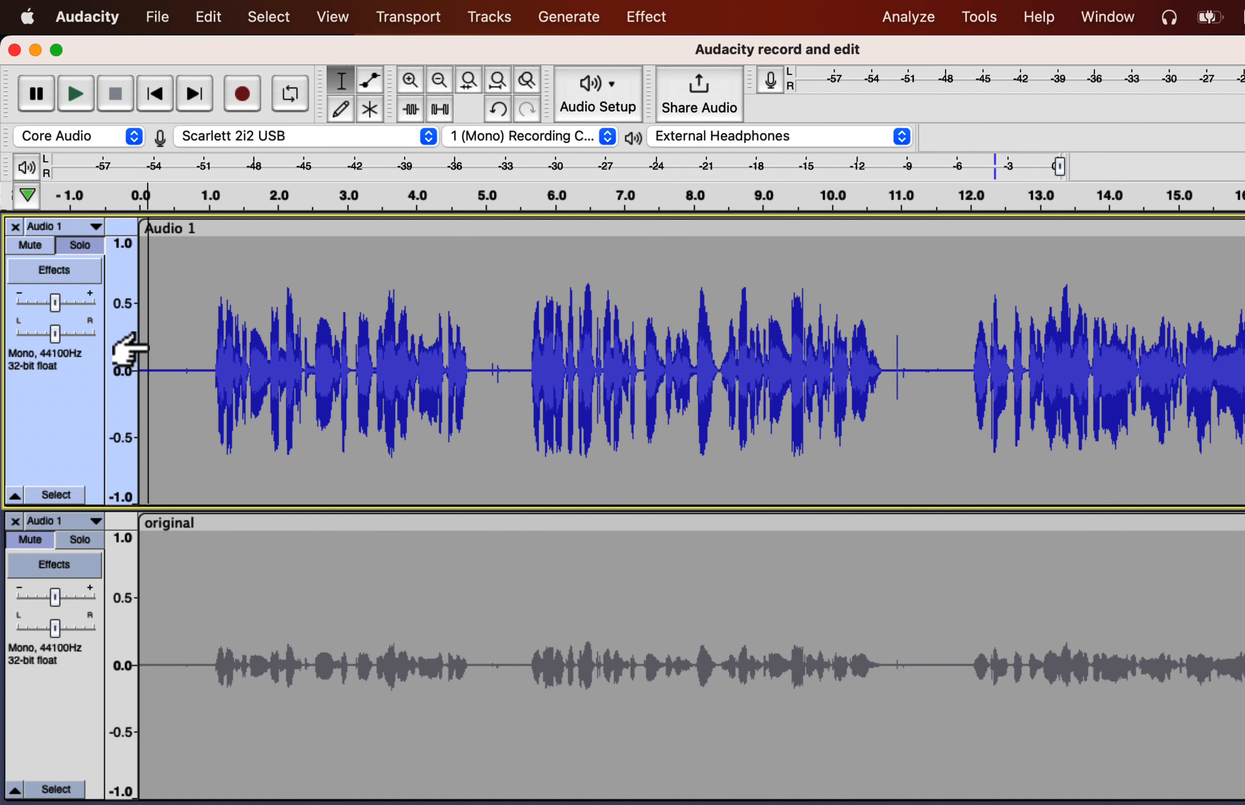
- Normalize the whole Audio 1 clip to a peak amplitude of -3.0 dB with DC offset removal on
left_click(126, 348)
left_click(648, 19)
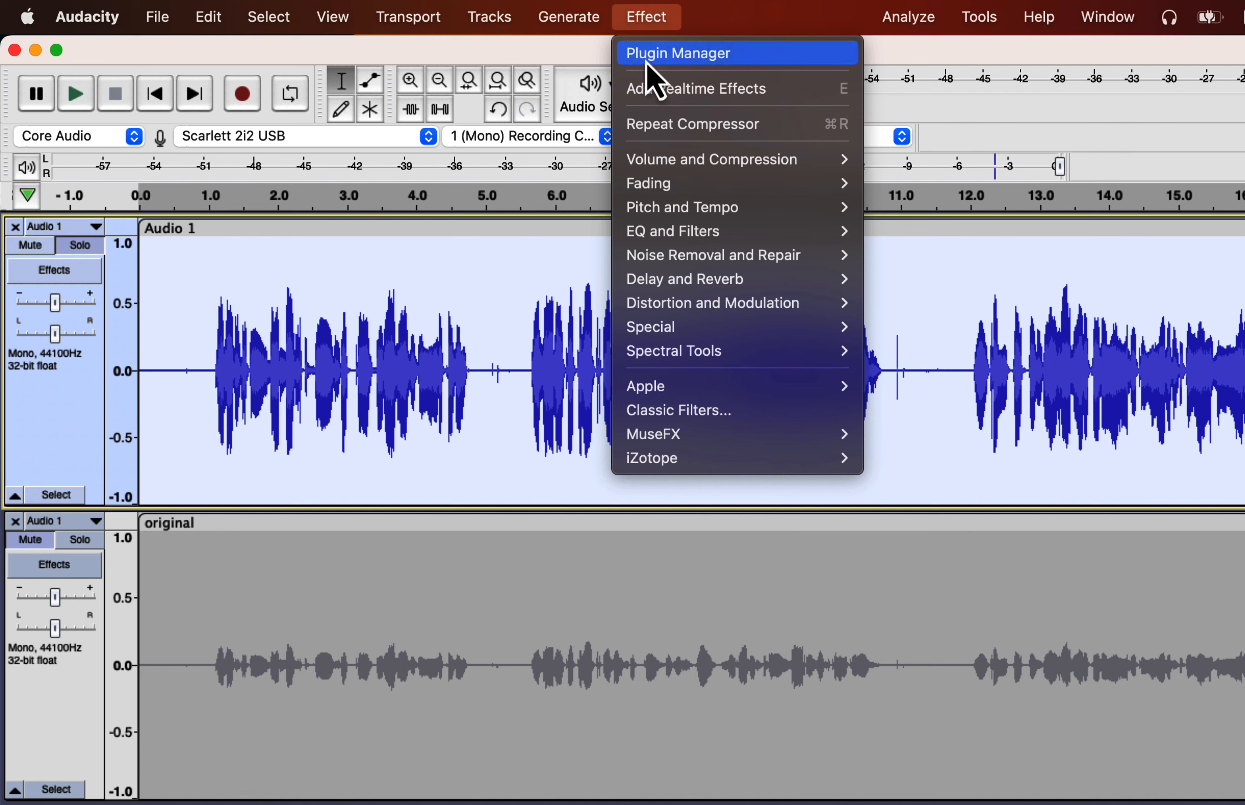
mouse_move(842, 157)
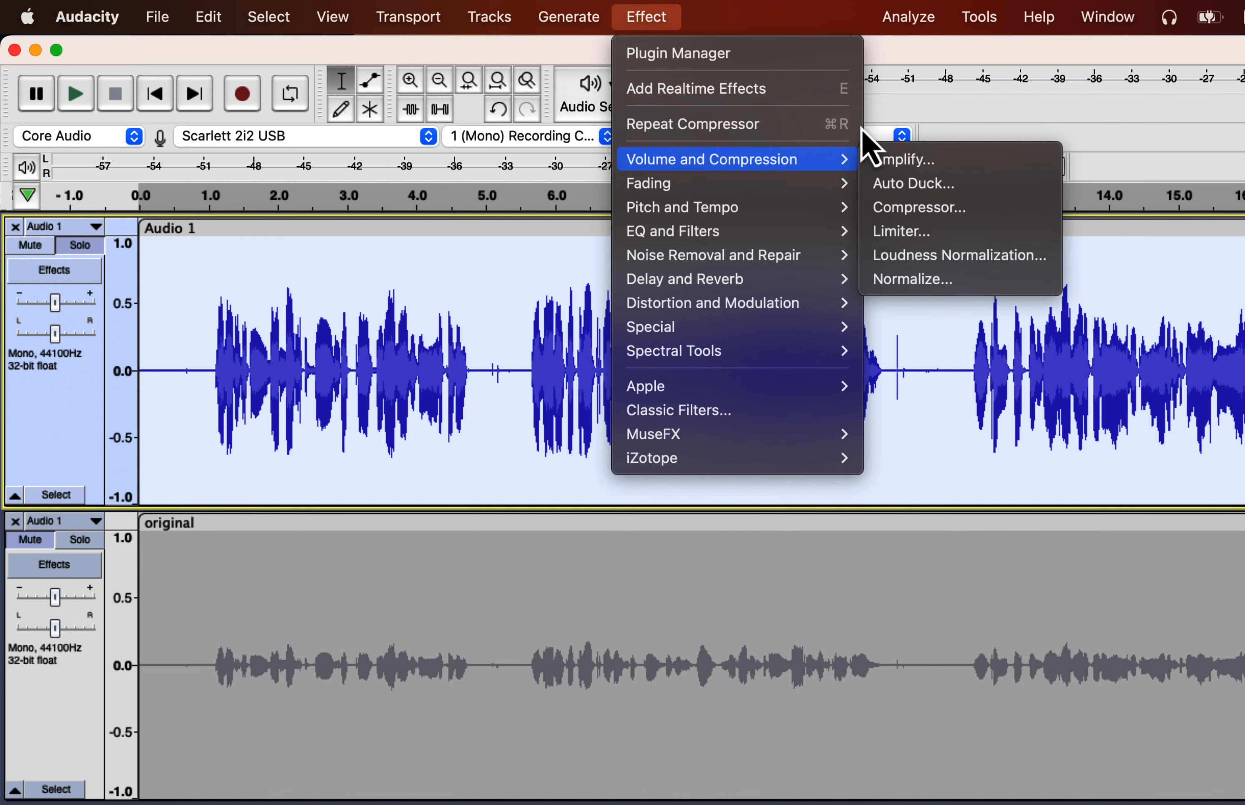
left_click(925, 285)
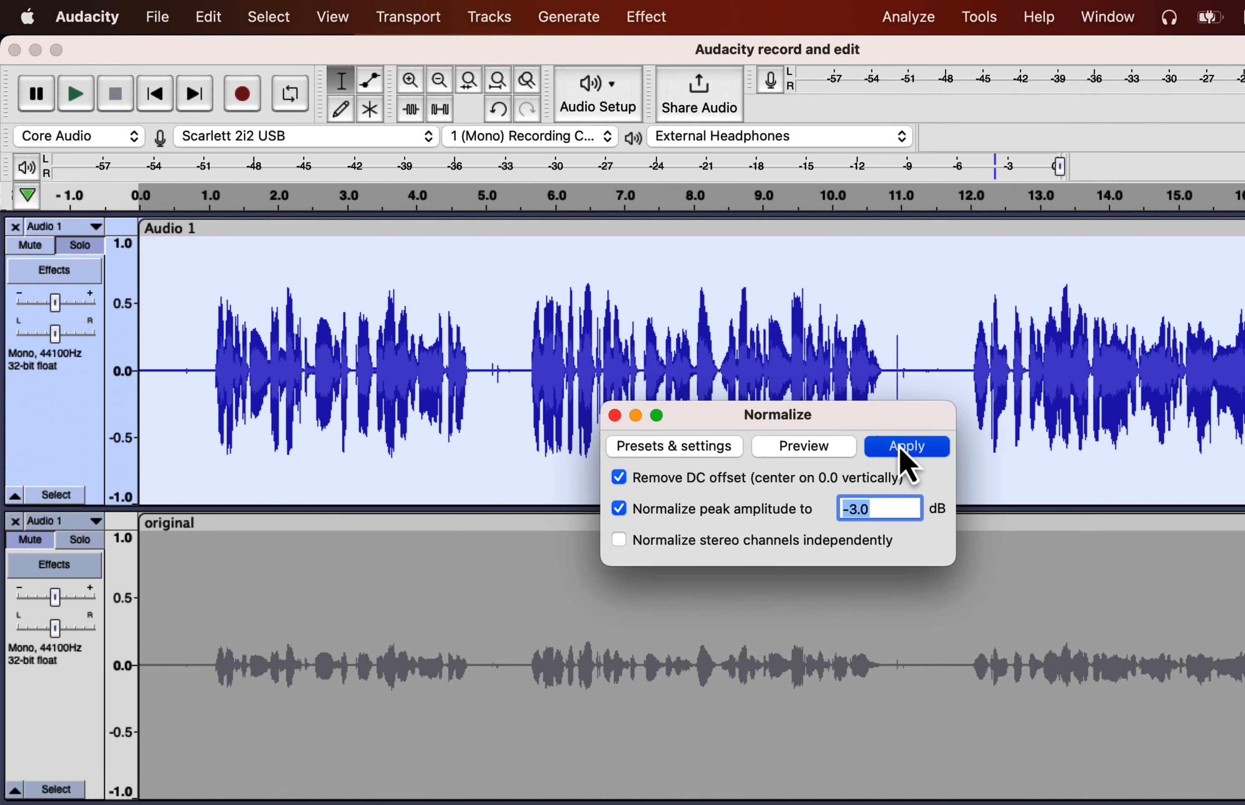
left_click(901, 449)
- Play Audio 1 from about 11.6 seconds to check the normalized peaks on the playback meter
scroll(637, 360, "right", 5)
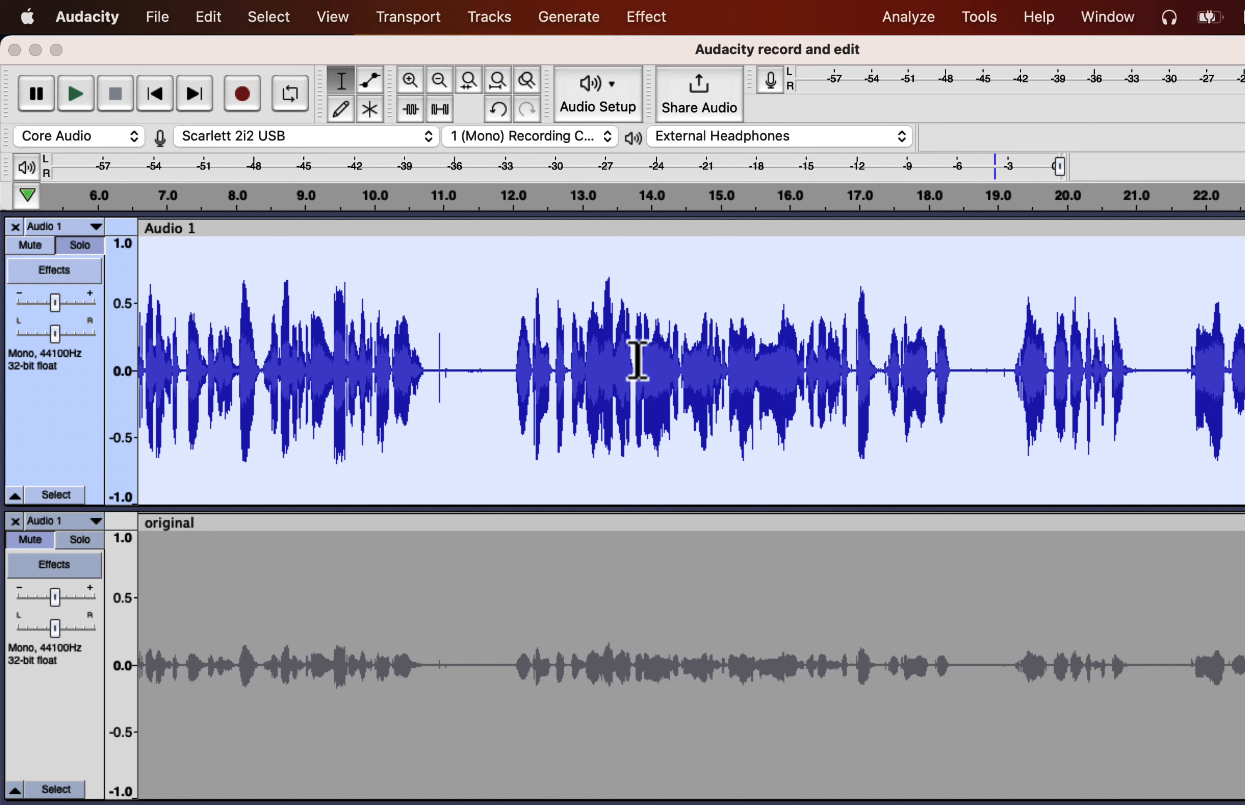
left_click(509, 345)
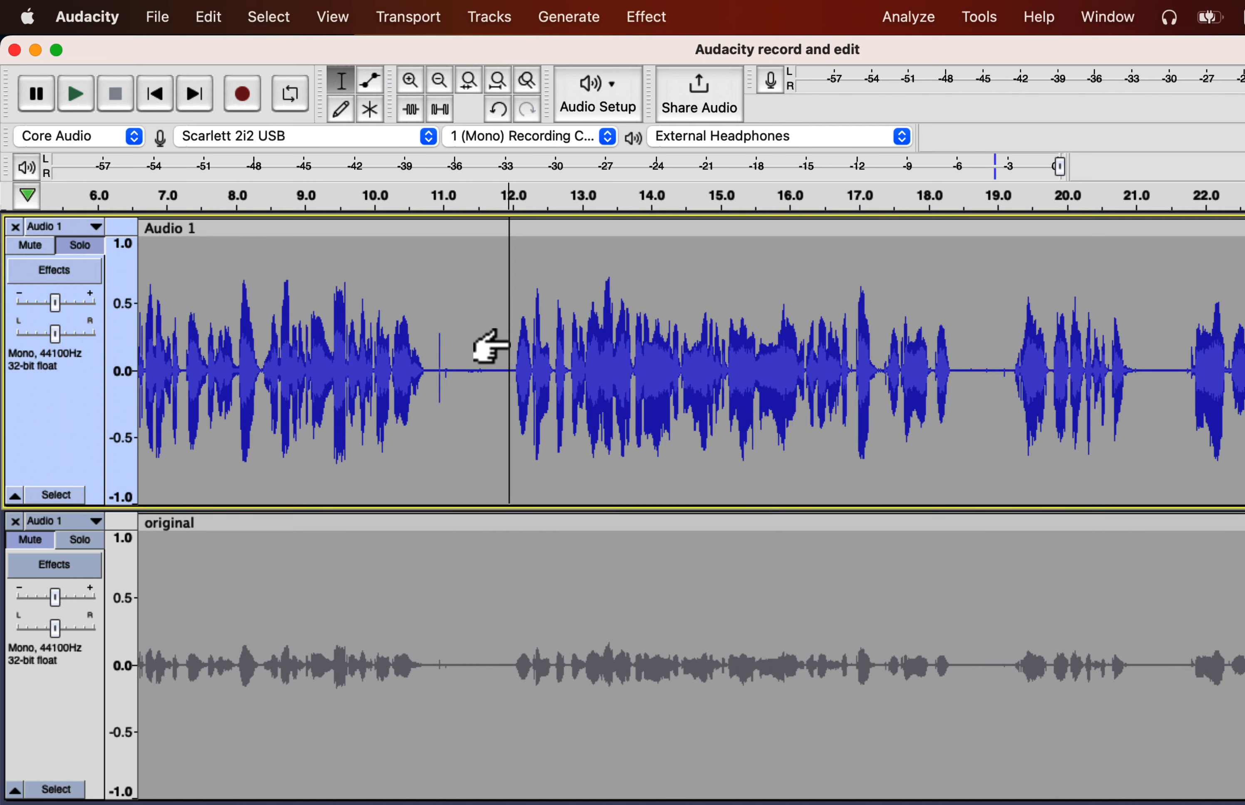
left_click(484, 350)
key("space")
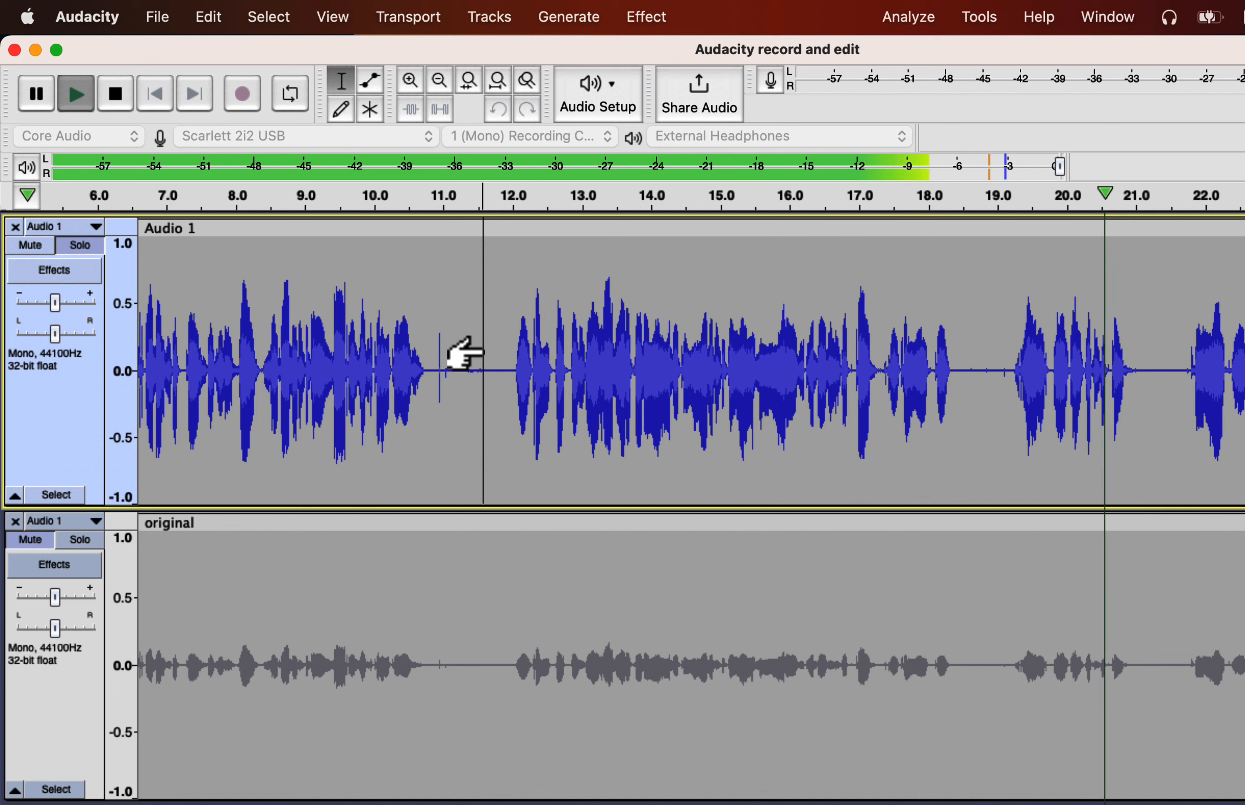
key("space")
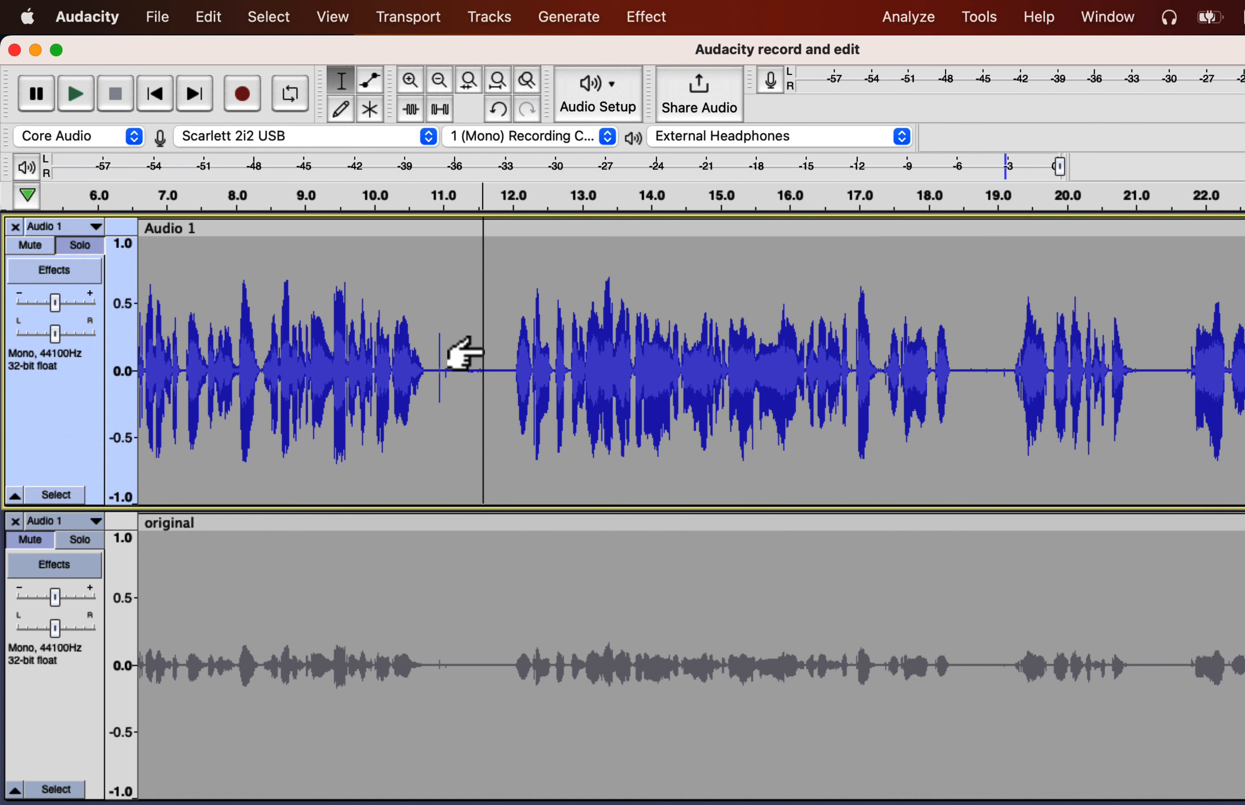
- Apply Loudness Normalization to the whole Audio 1 clip, using perceived loudness with a target of -23 LUFS
double_click(483, 347)
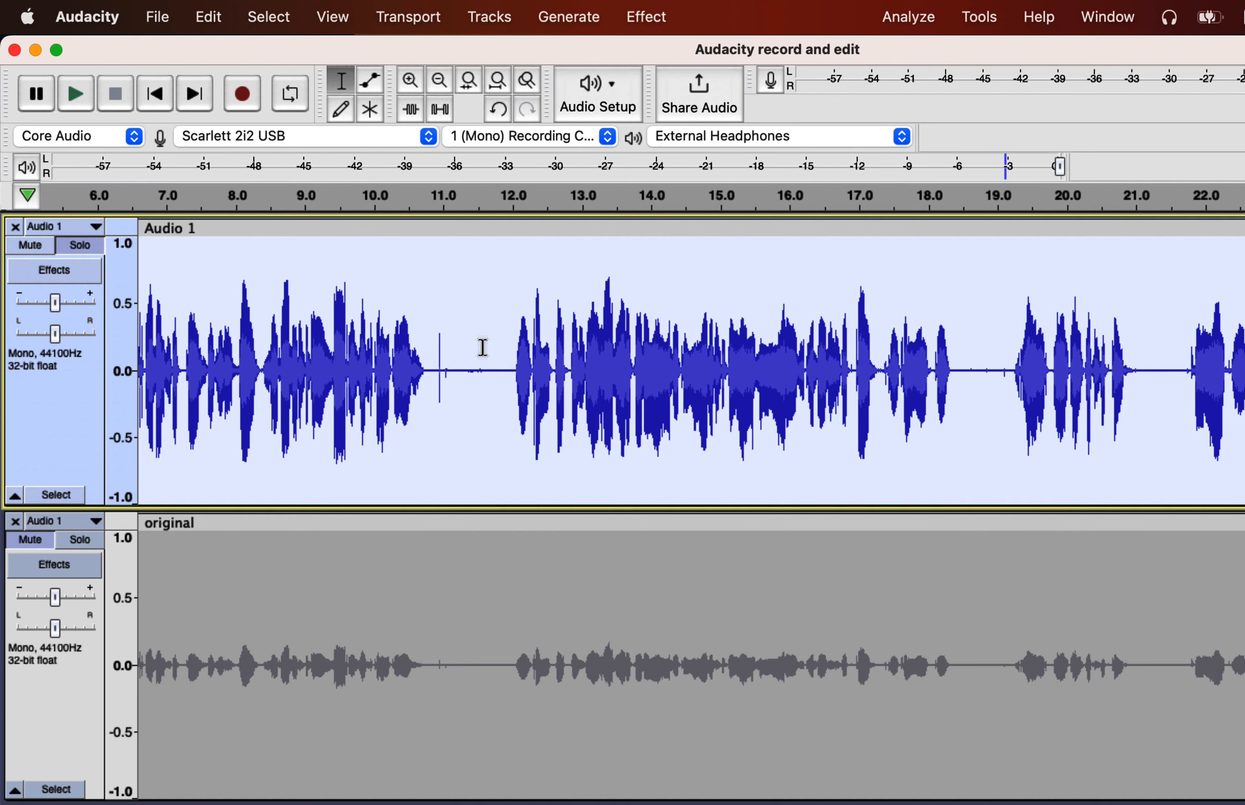
left_click(675, 19)
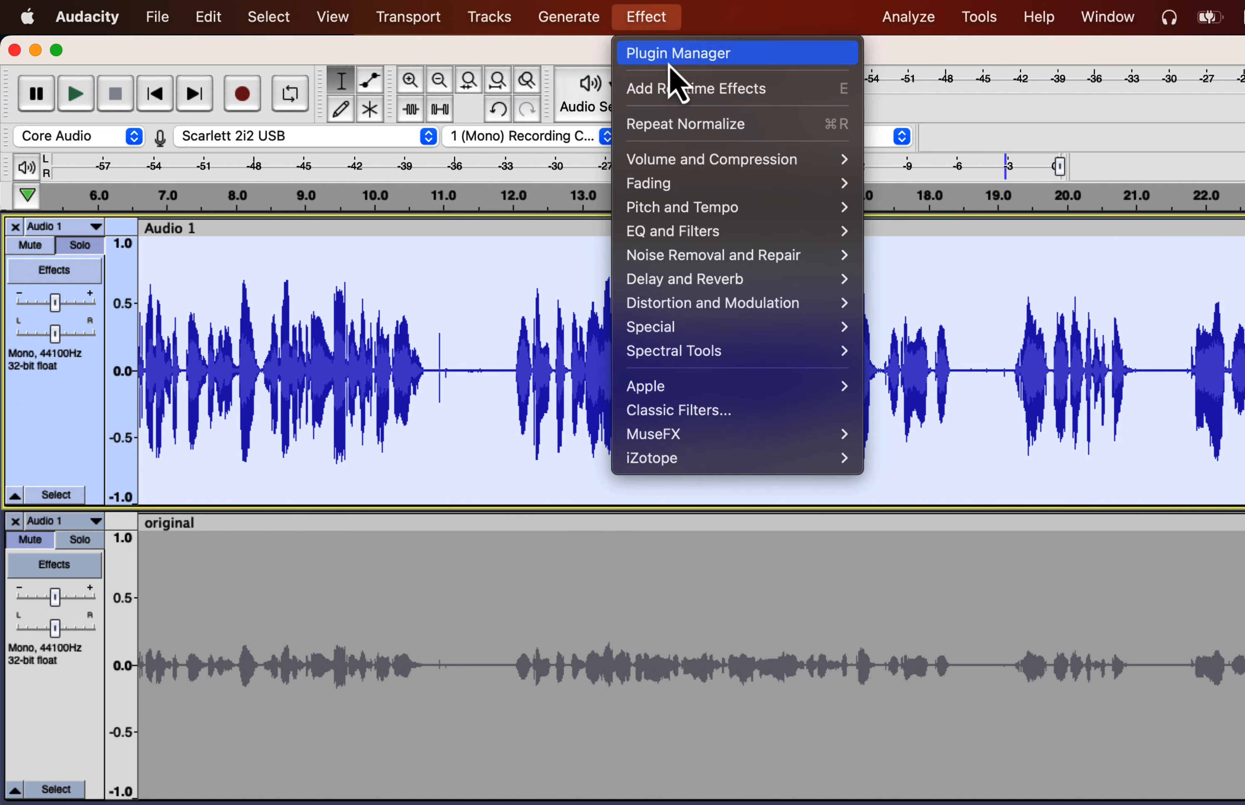
mouse_move(744, 174)
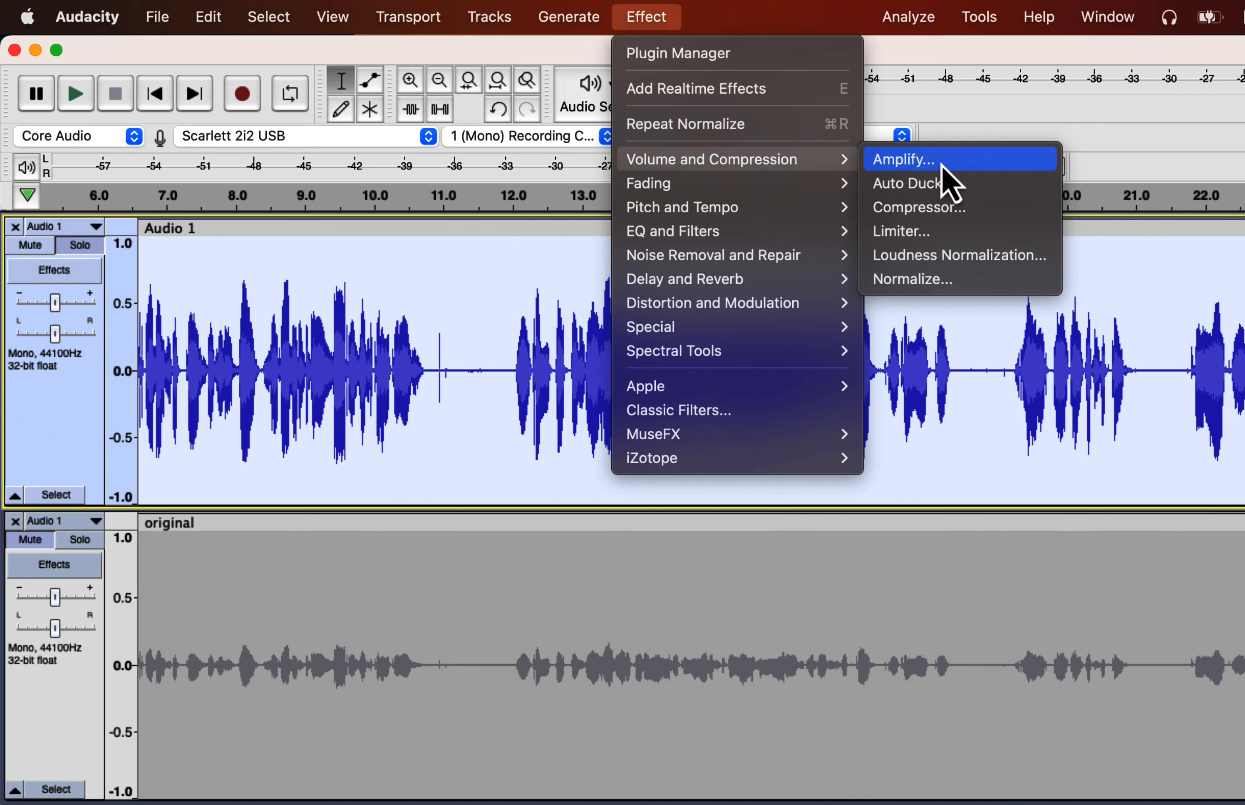
left_click(983, 260)
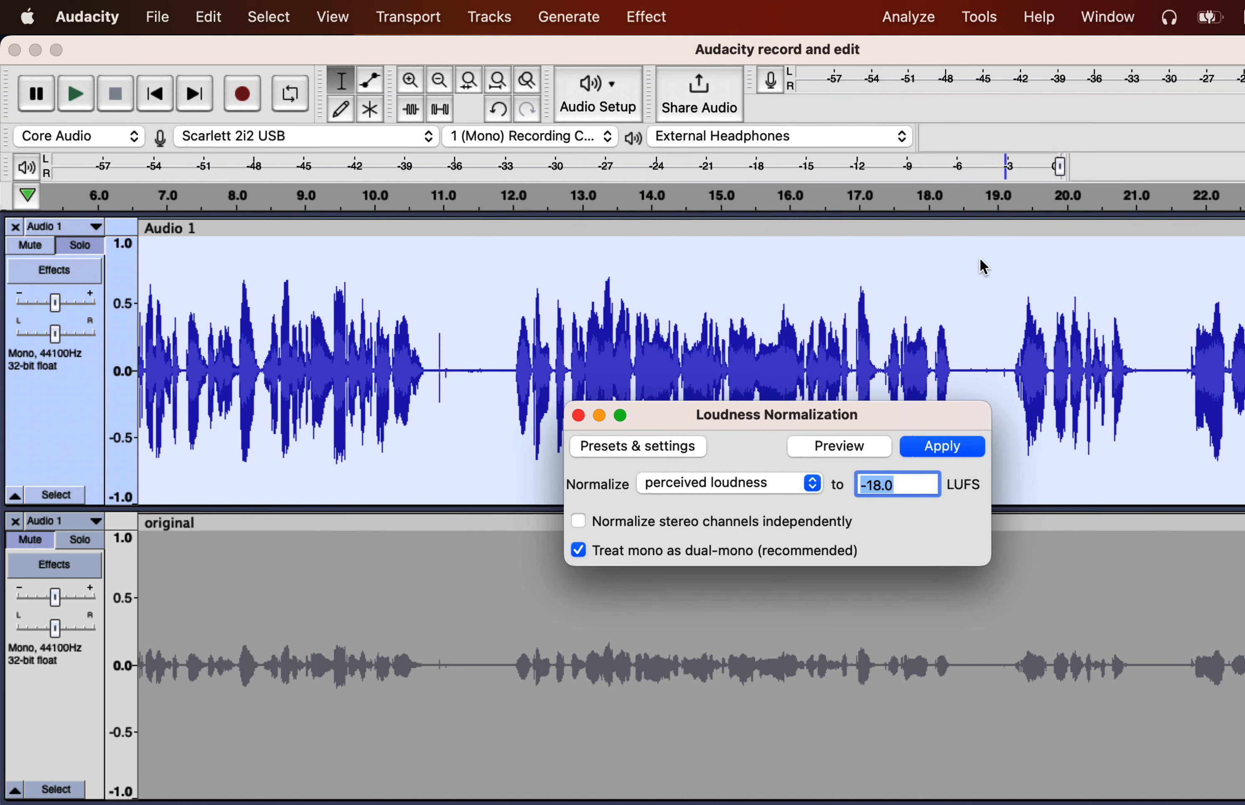
left_click(729, 484)
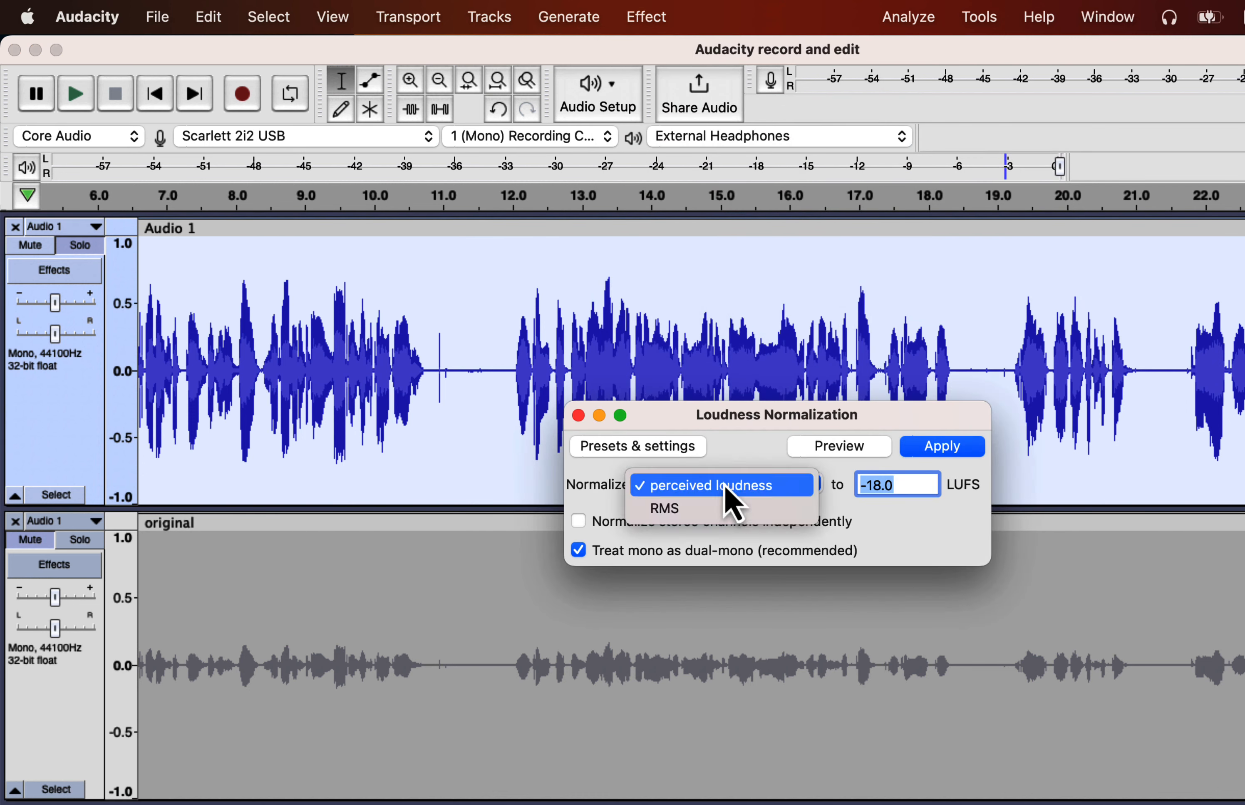
left_click(706, 508)
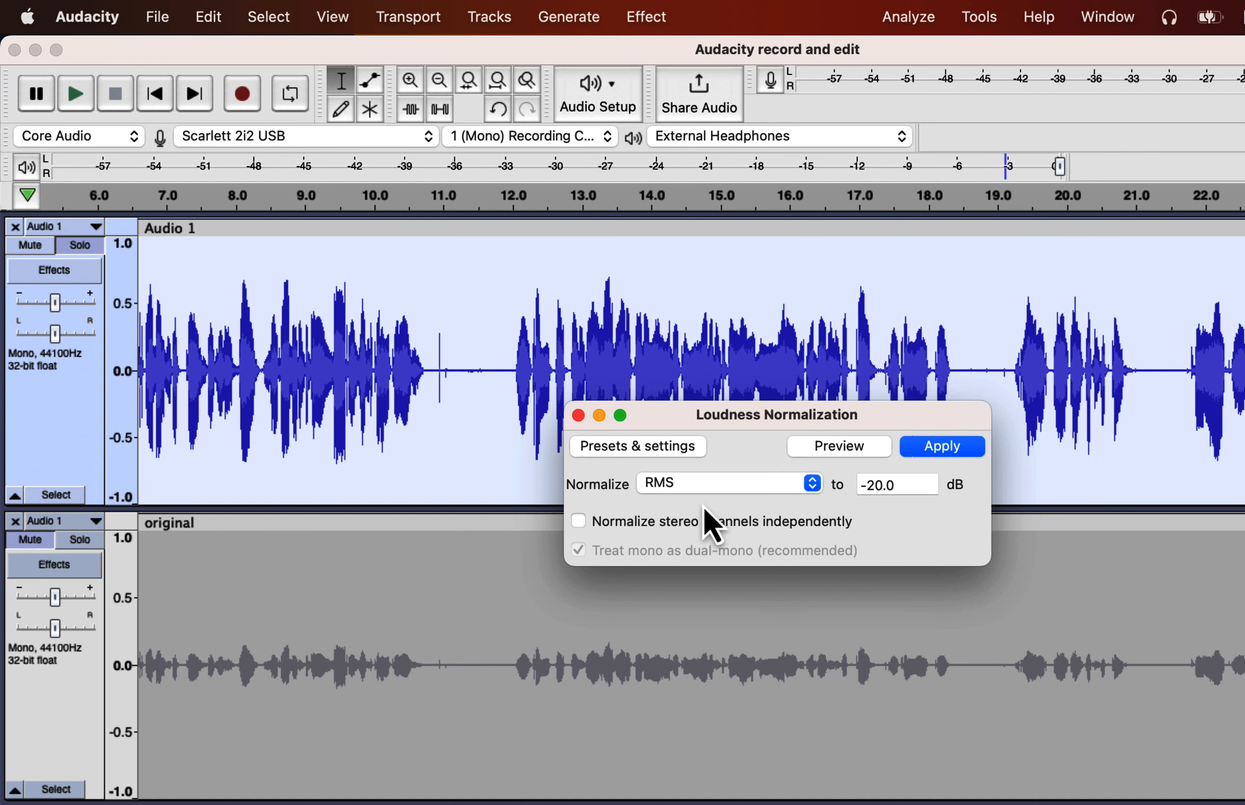
left_click(726, 482)
left_click(720, 466)
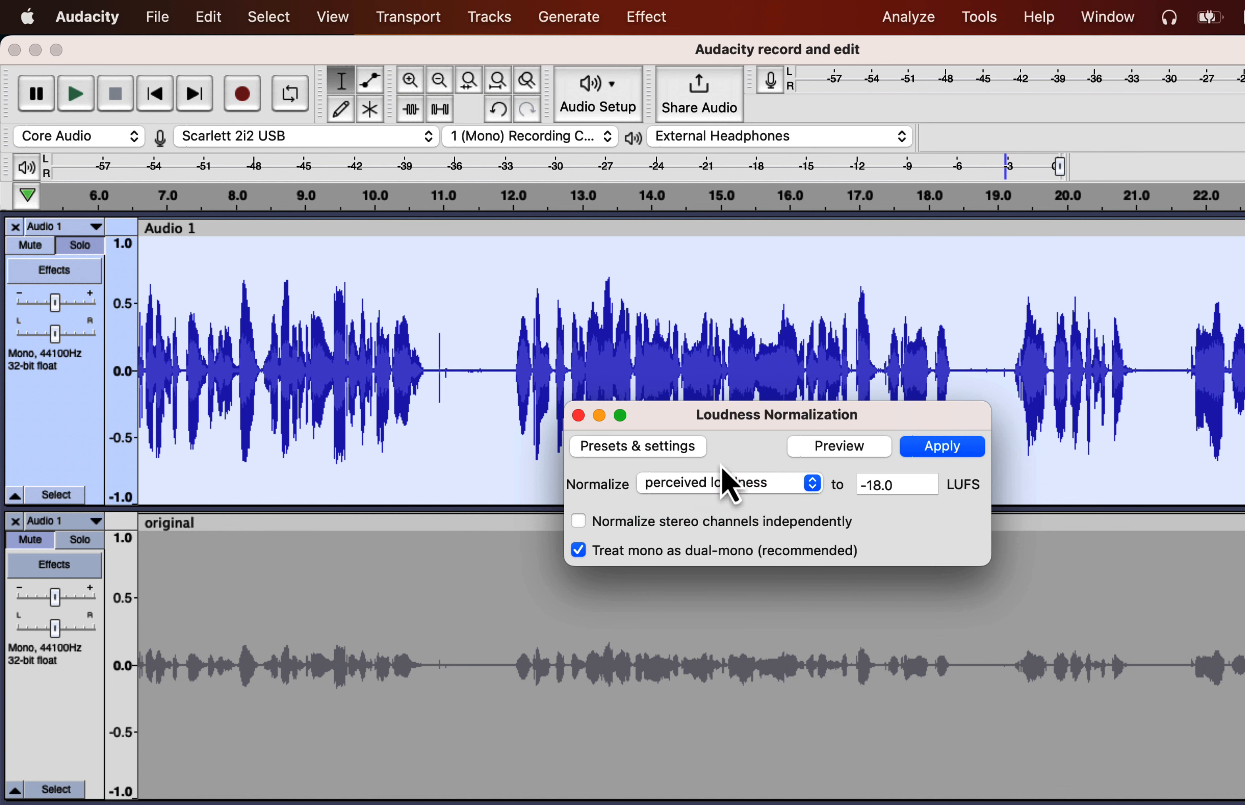
left_click(889, 486)
double_click(884, 485)
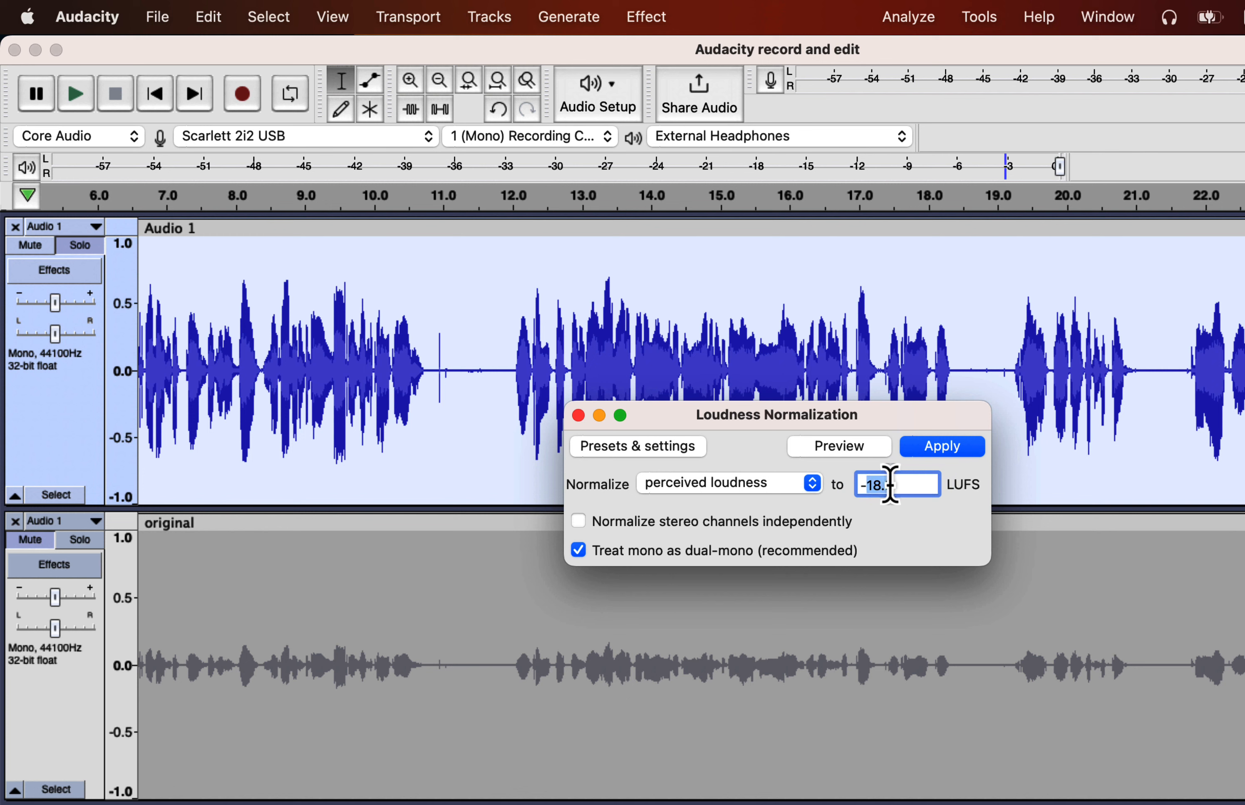
type("-23")
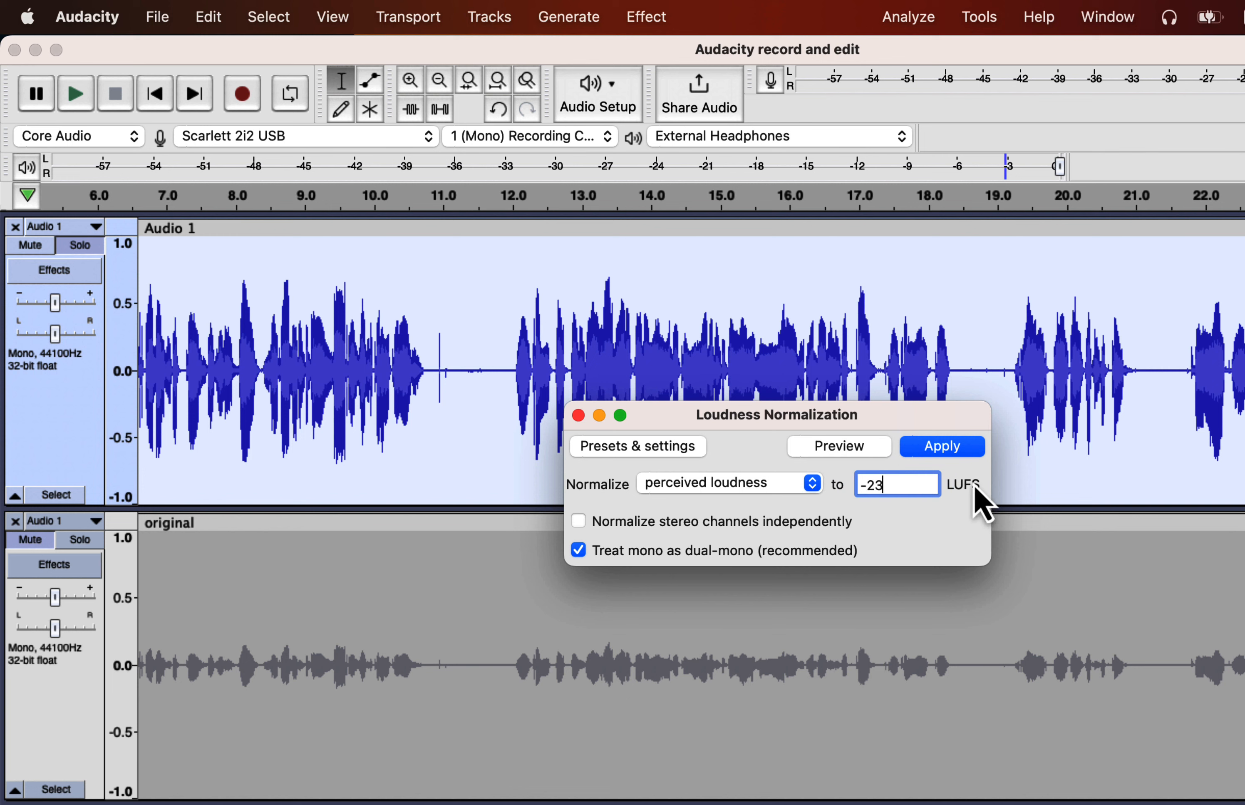
left_click(960, 448)
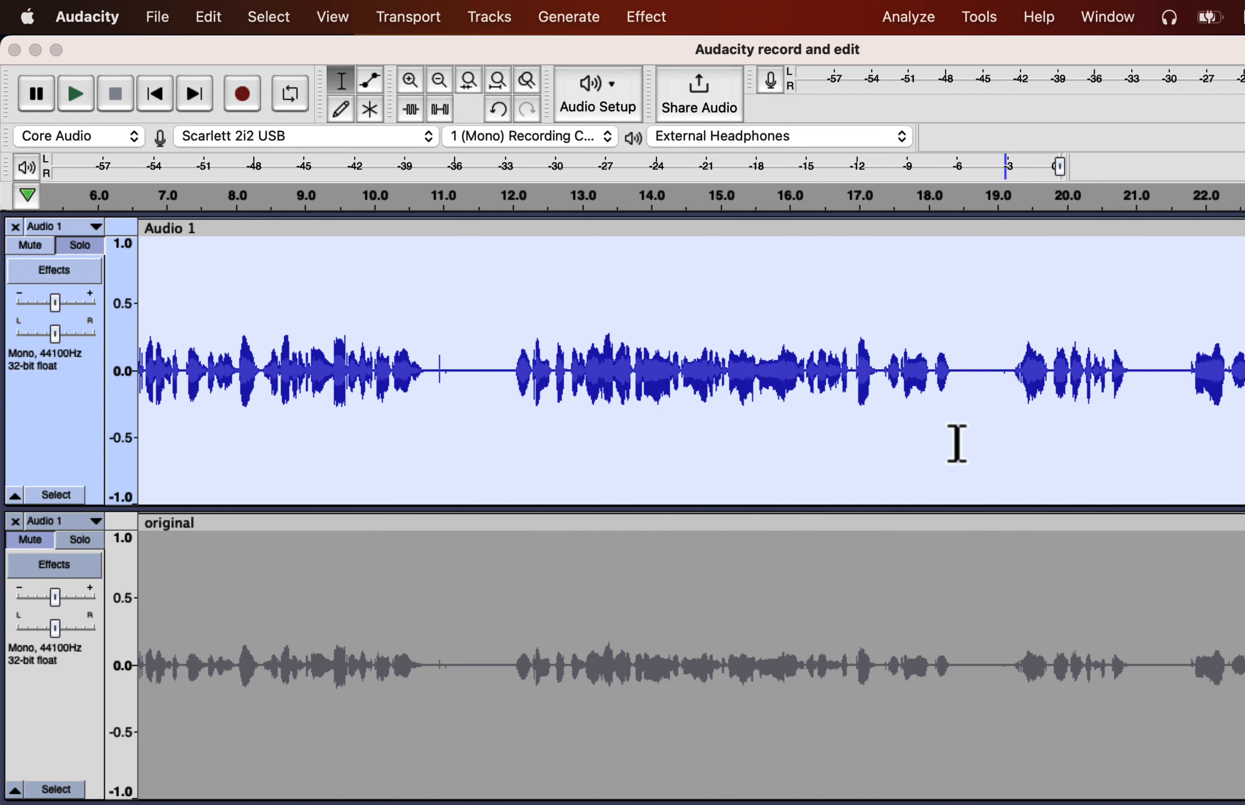
- Play Audio 1 from about 0.3 seconds to check the loudness-normalized speech level on the playback meter
key("Home")
left_click(140, 372)
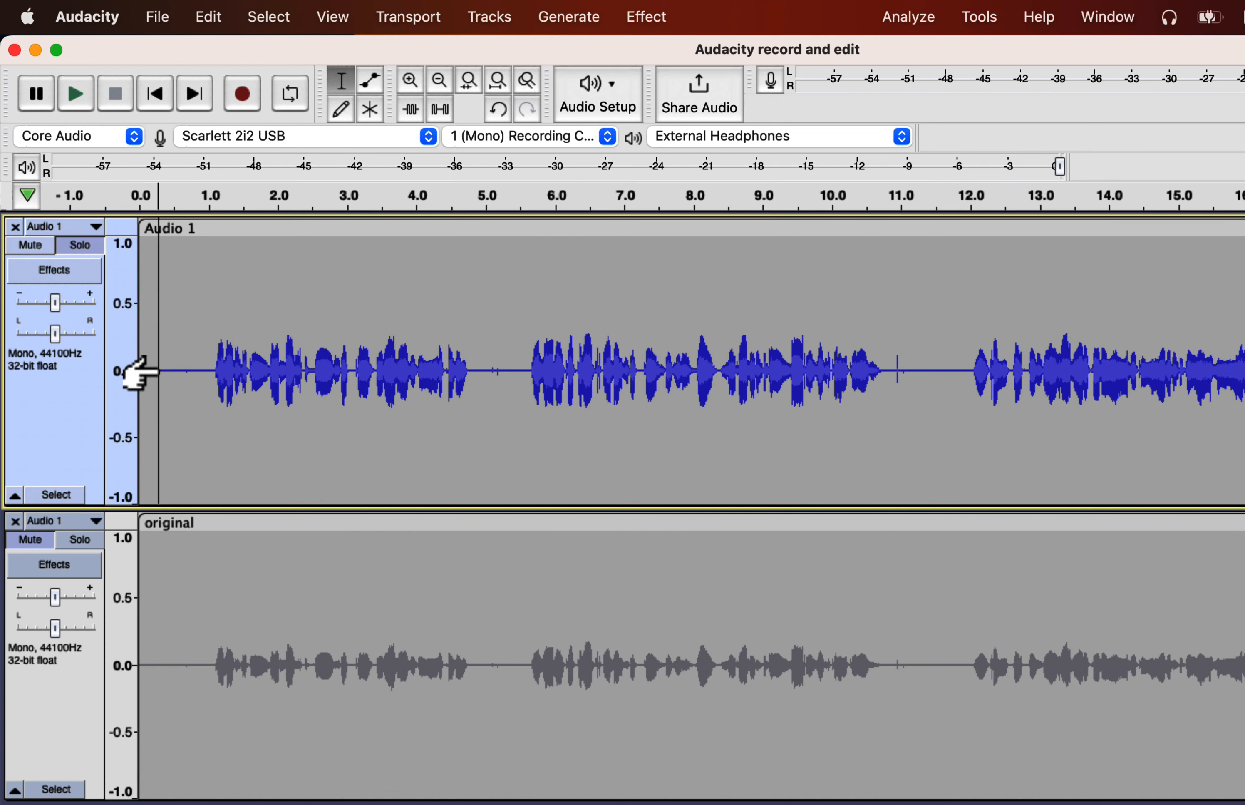
key("space")
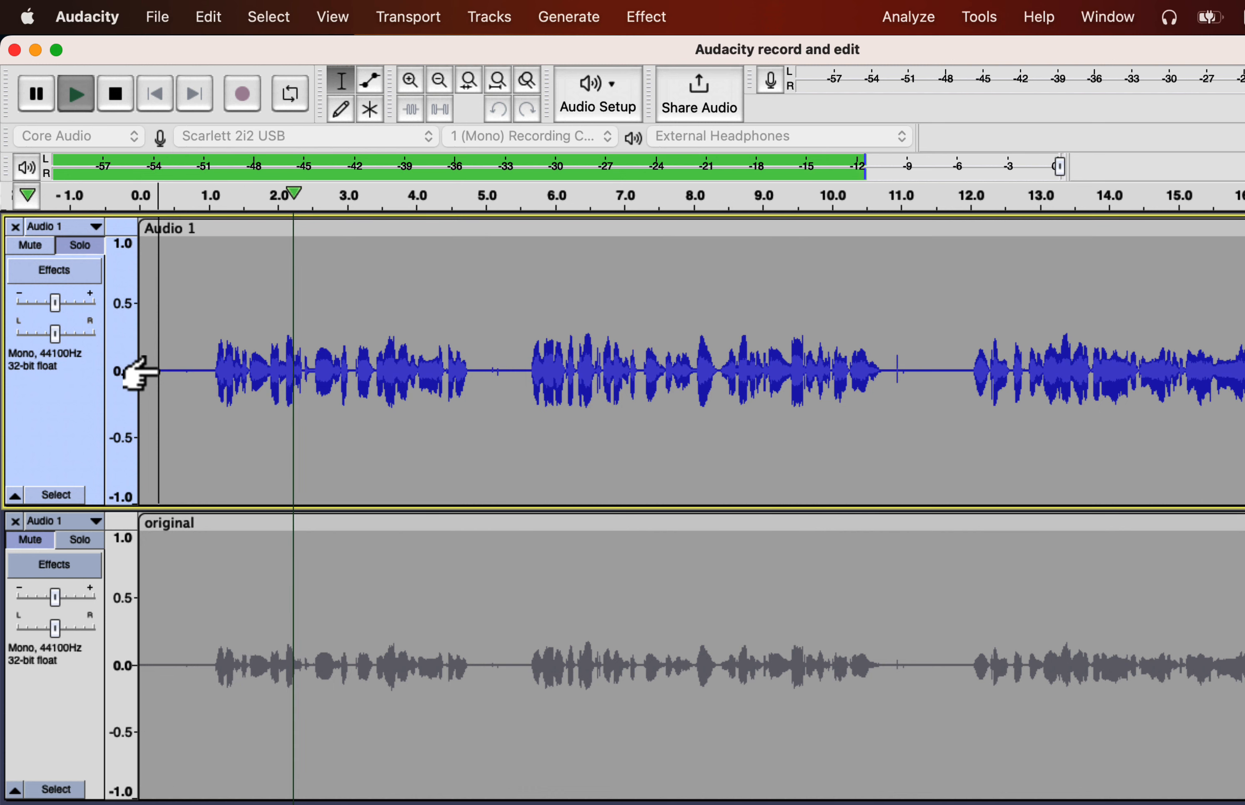
key("space")
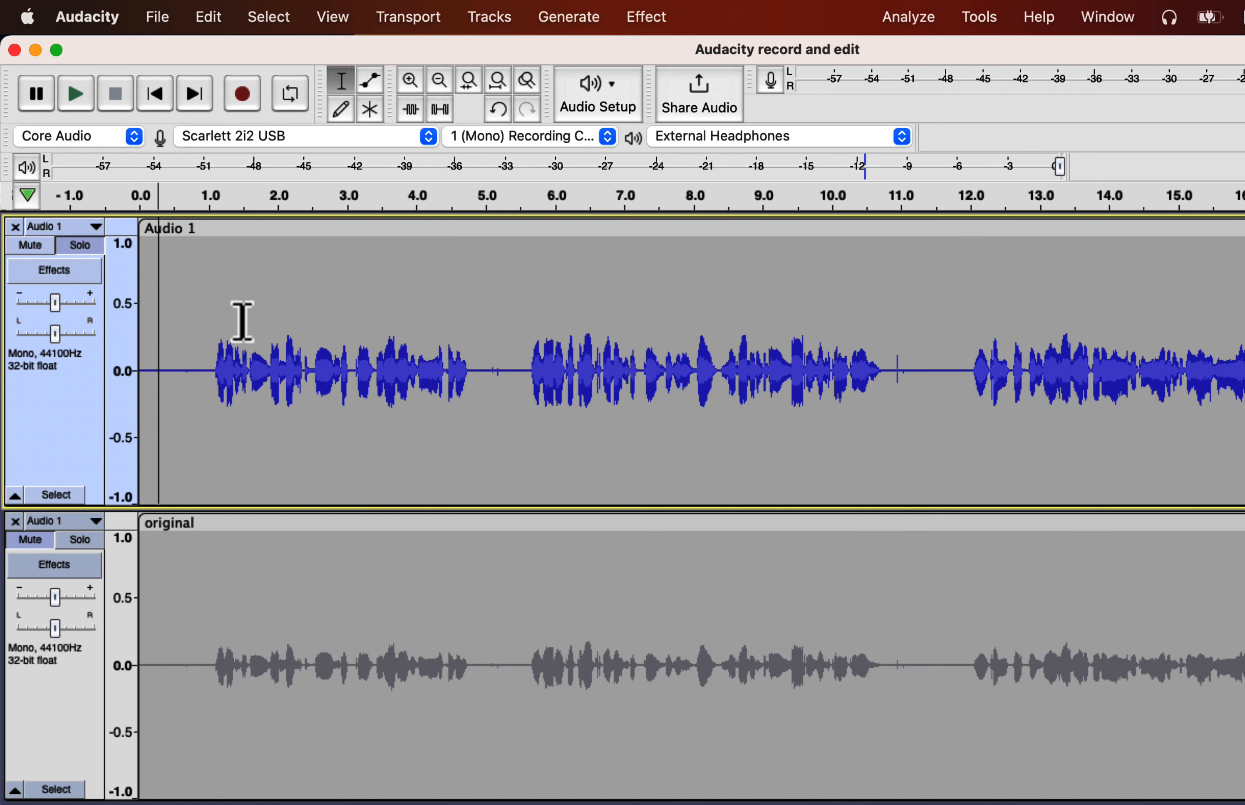
- Reapply Loudness Normalization to the whole Audio 1 clip with a louder perceived-loudness target in LUFS
key("super+a")
left_click(628, 17)
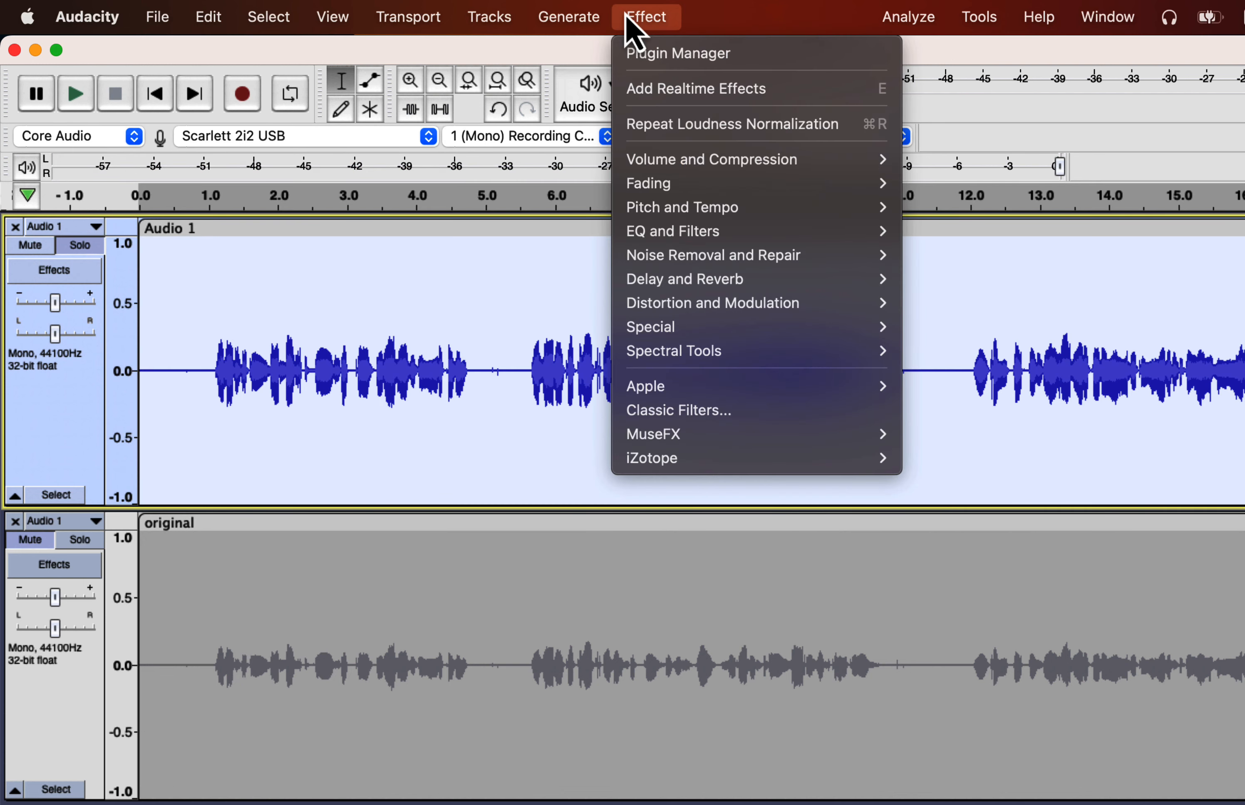
mouse_move(671, 159)
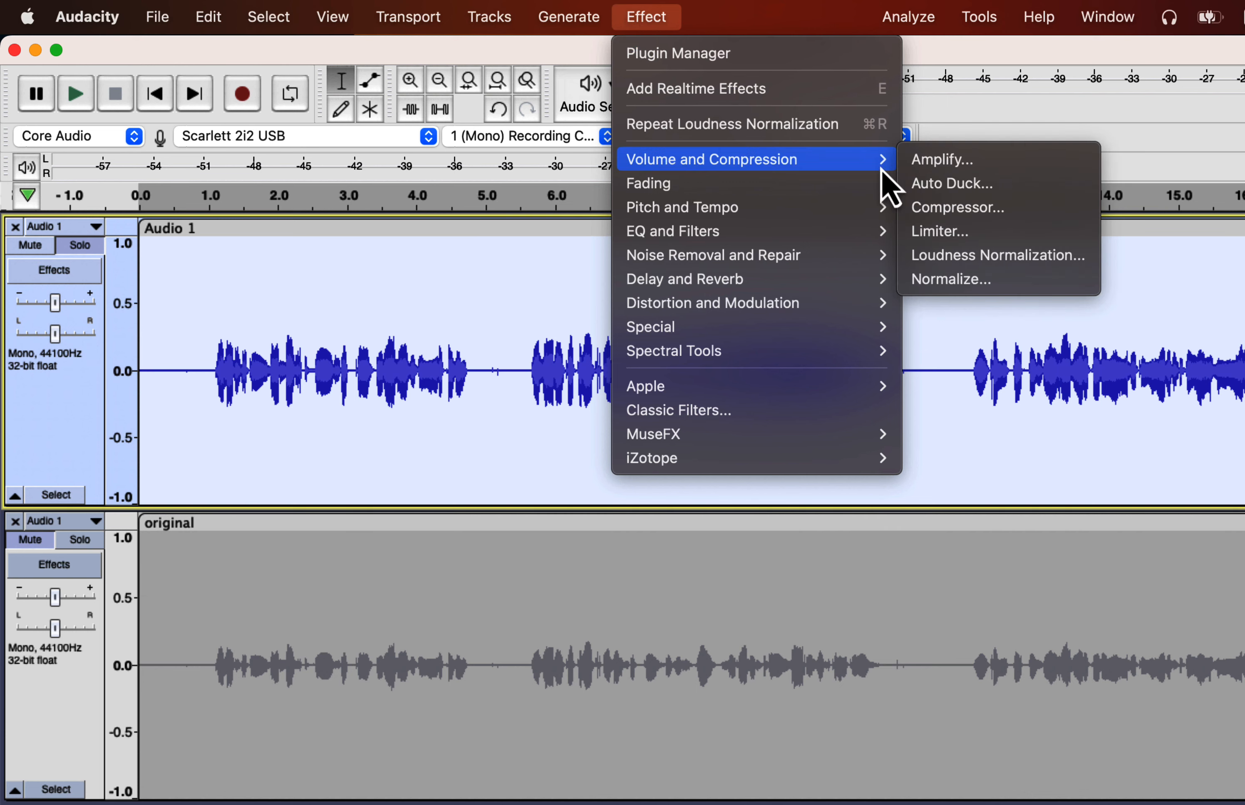
left_click(968, 255)
left_click(884, 486)
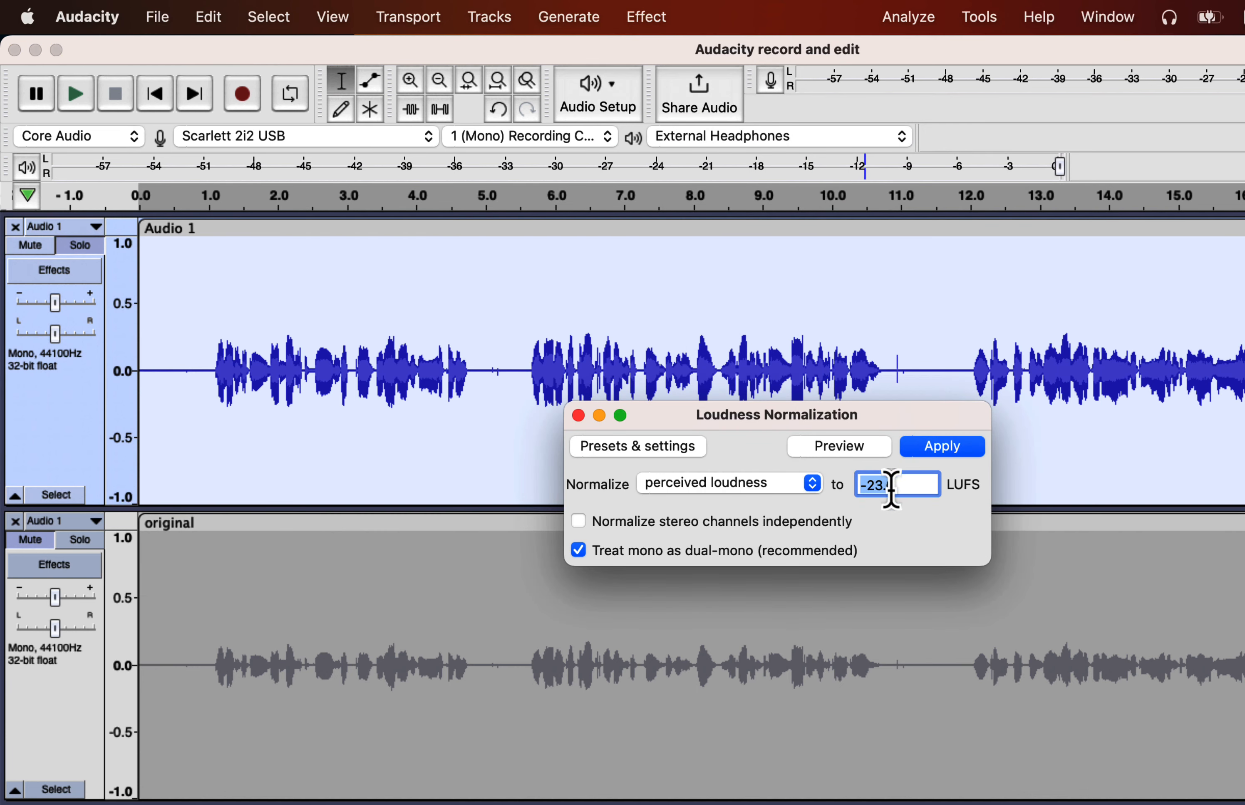
key("BackSpace")
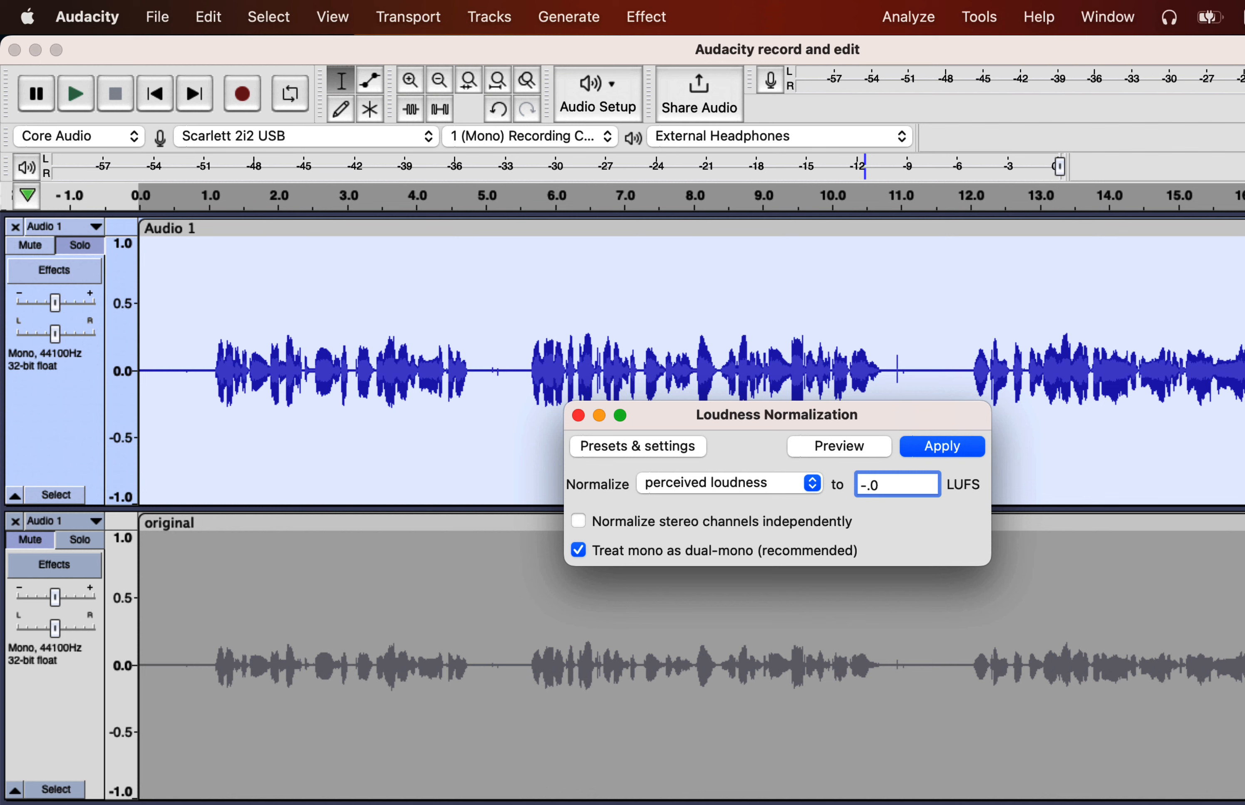
key("Return")
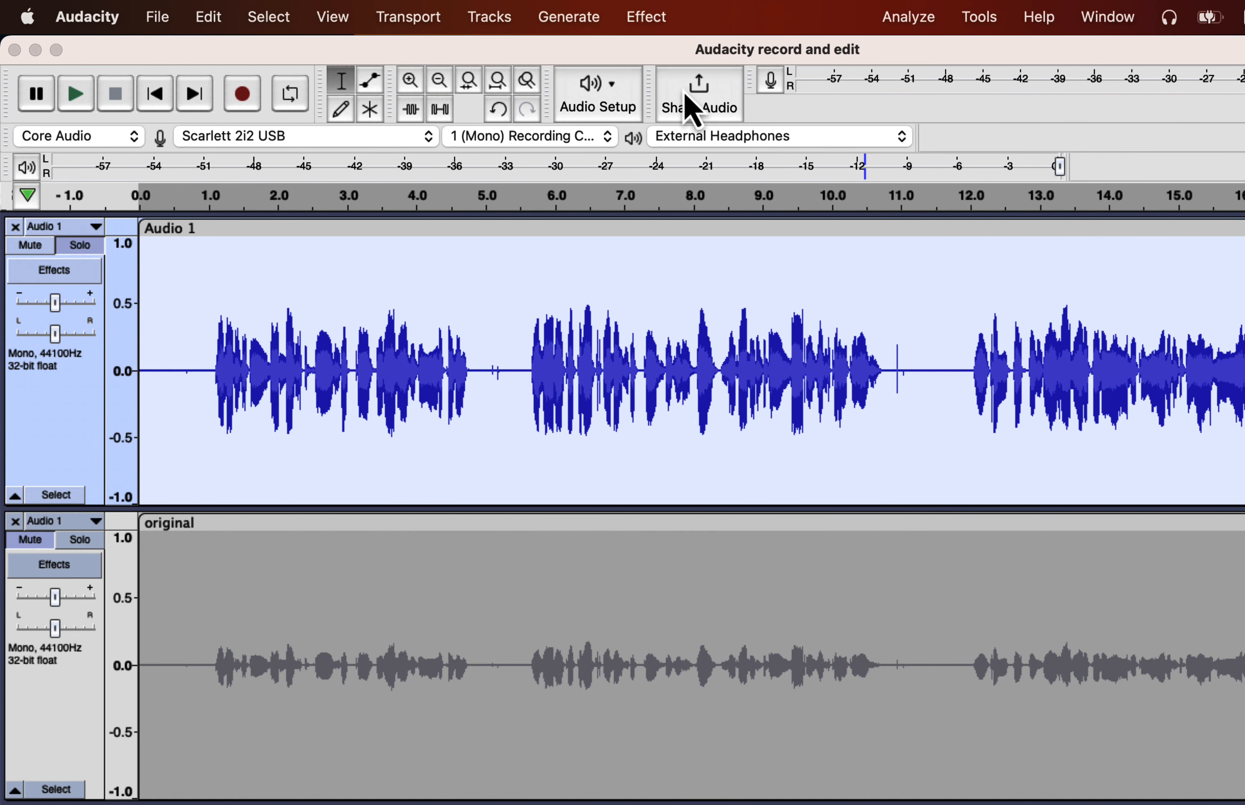
- Apply Reverb to the whole Audio 1 clip using the Large Room factory preset
left_click(651, 17)
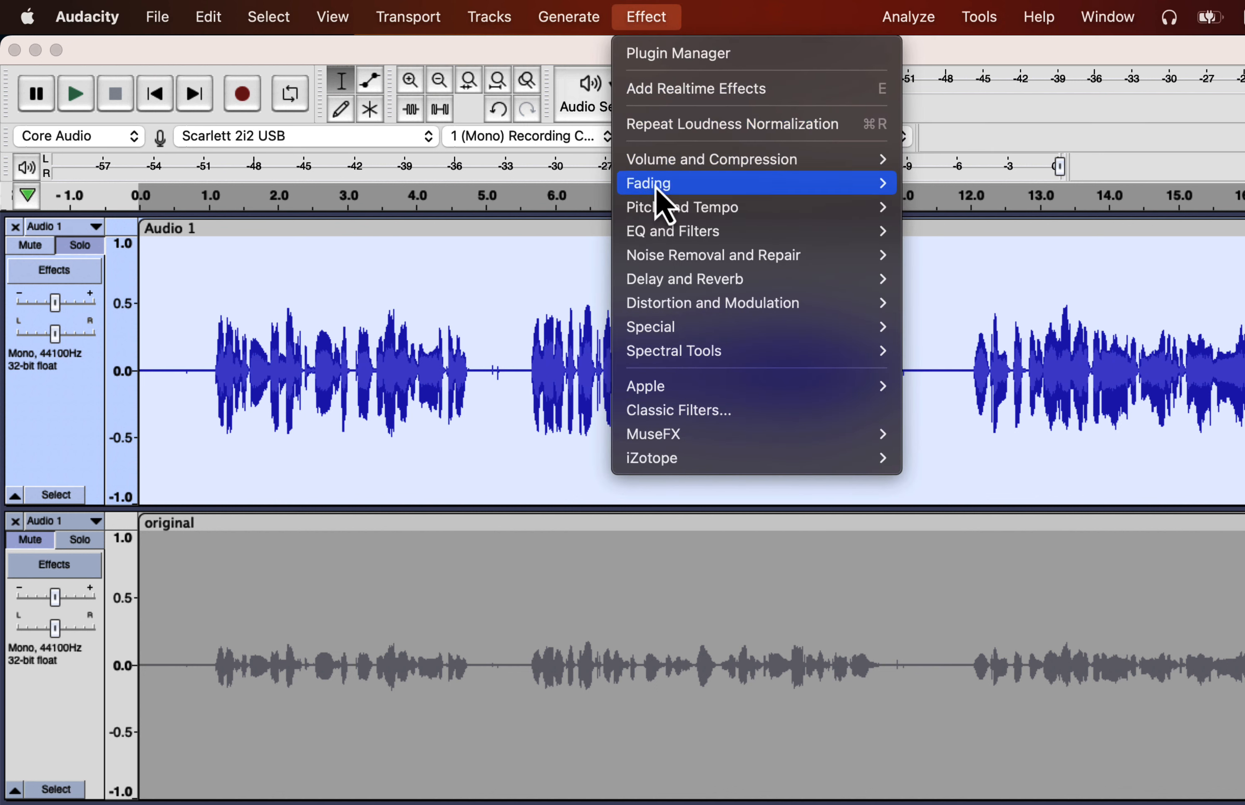
mouse_move(677, 279)
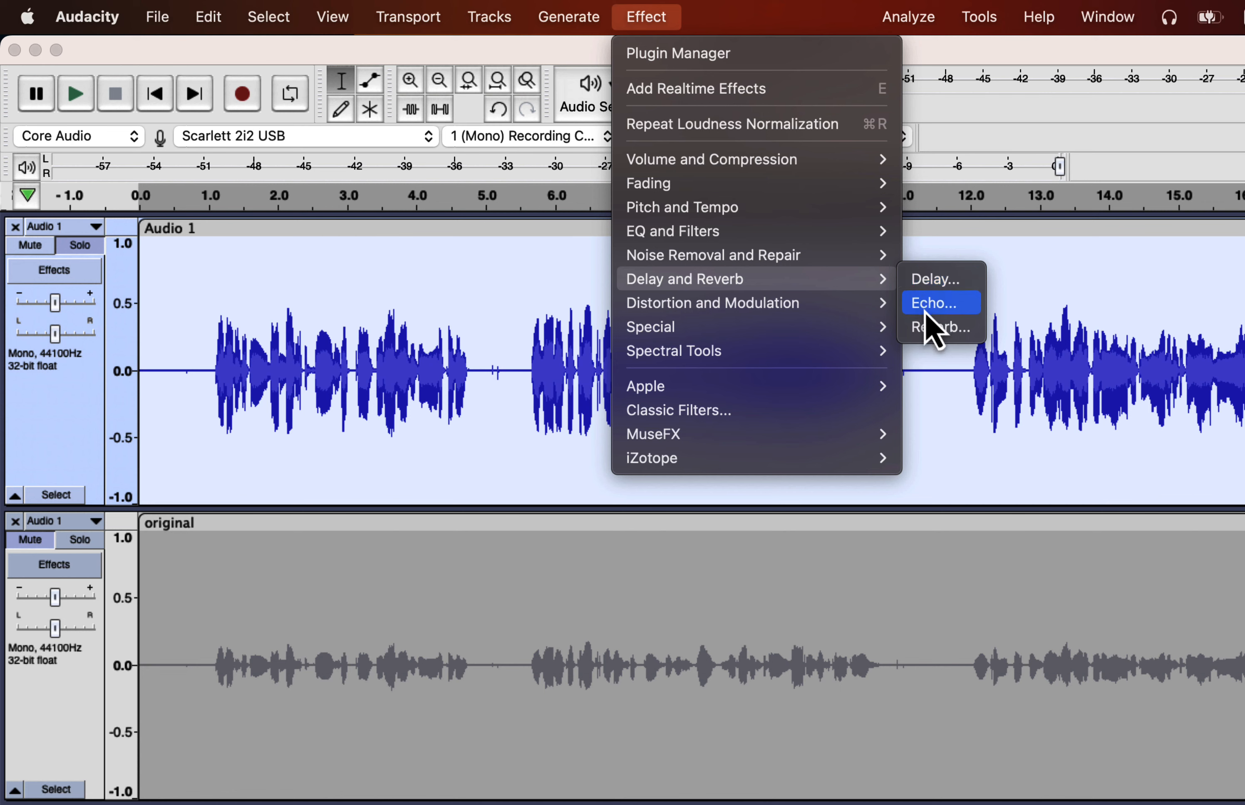
left_click(934, 328)
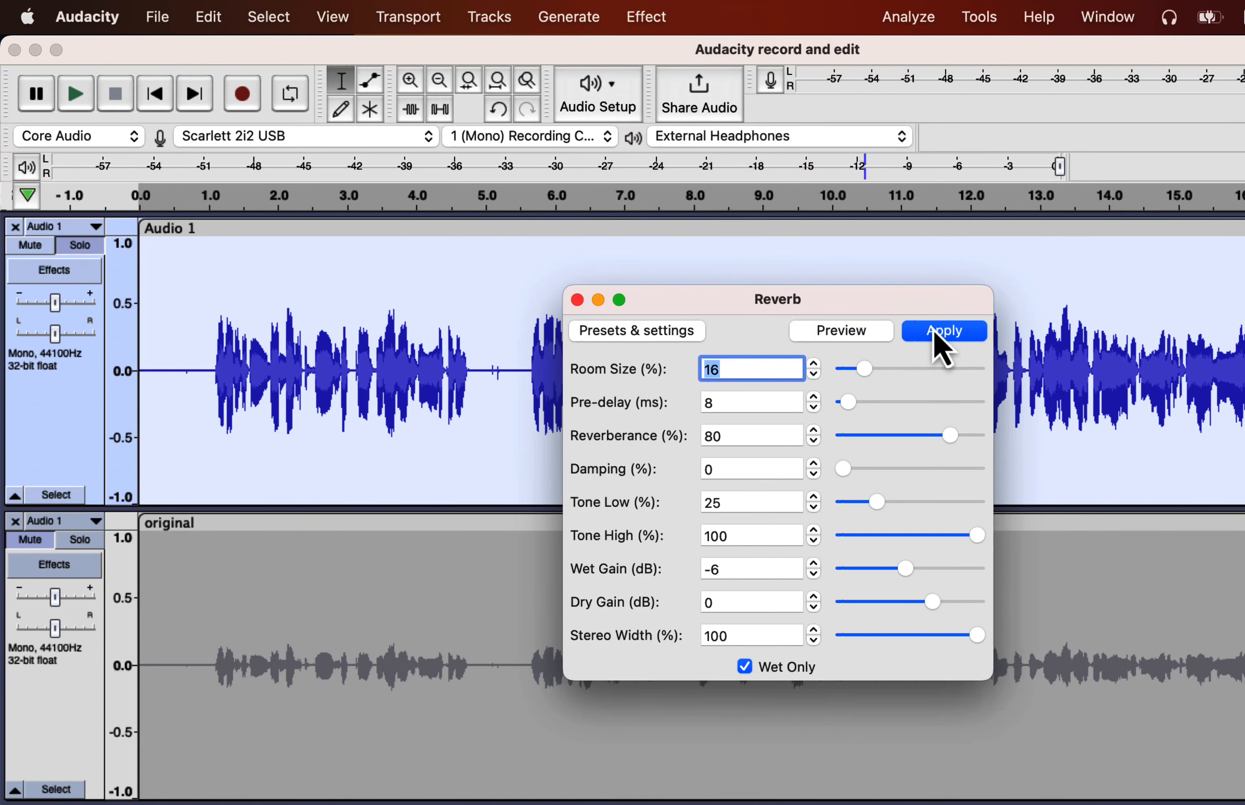
left_click(660, 331)
mouse_move(670, 438)
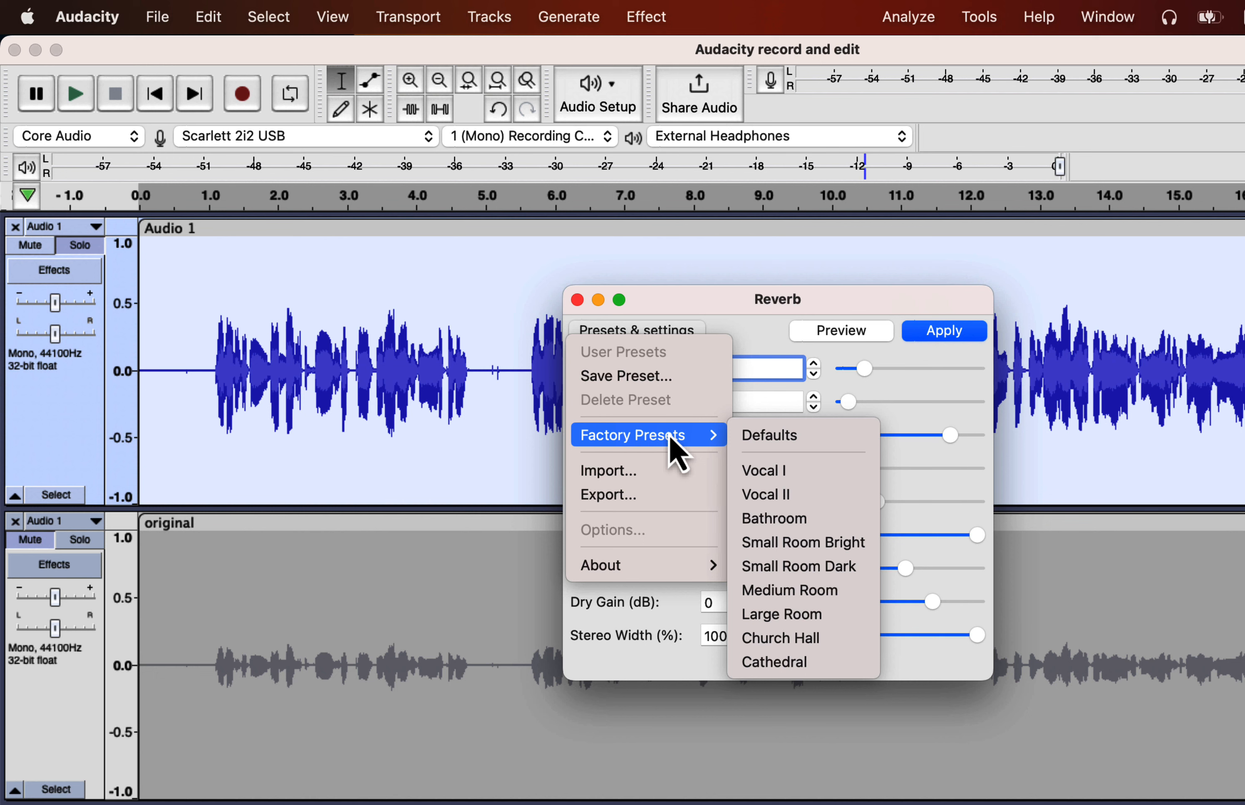
left_click(775, 622)
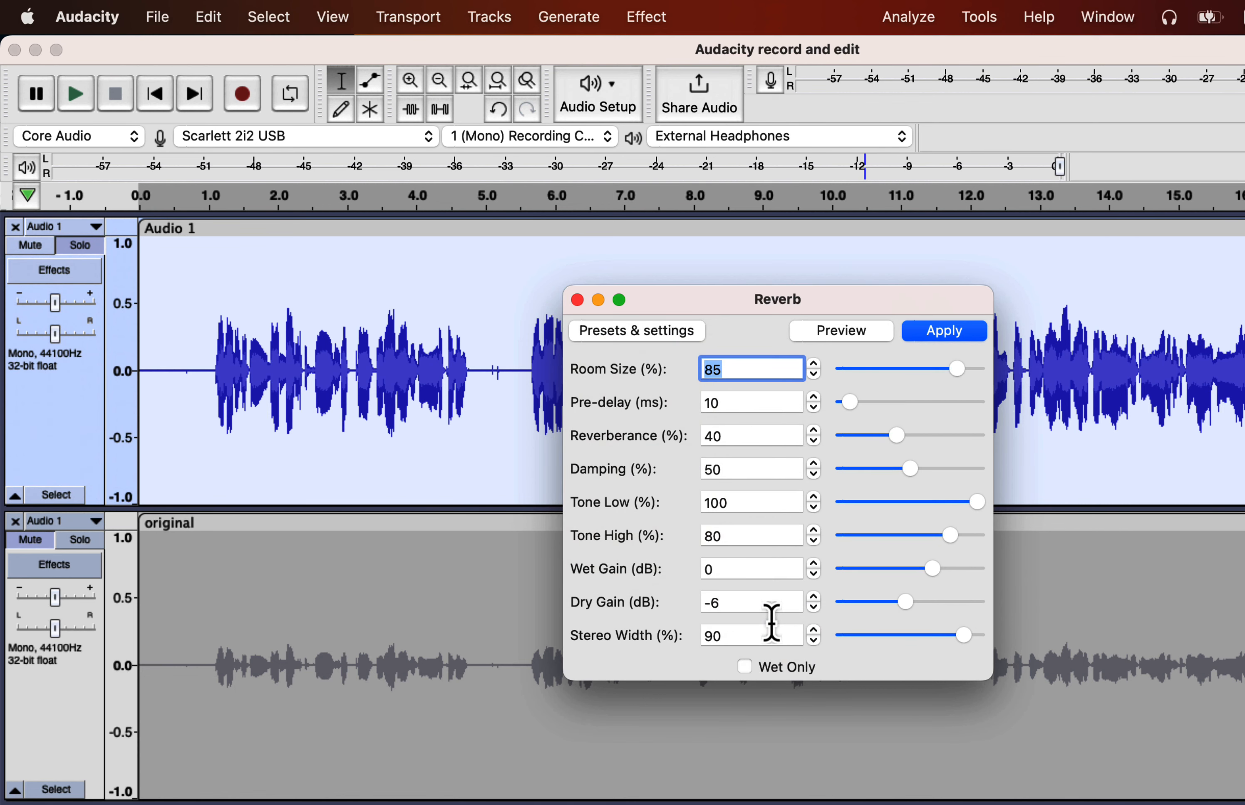
left_click(941, 332)
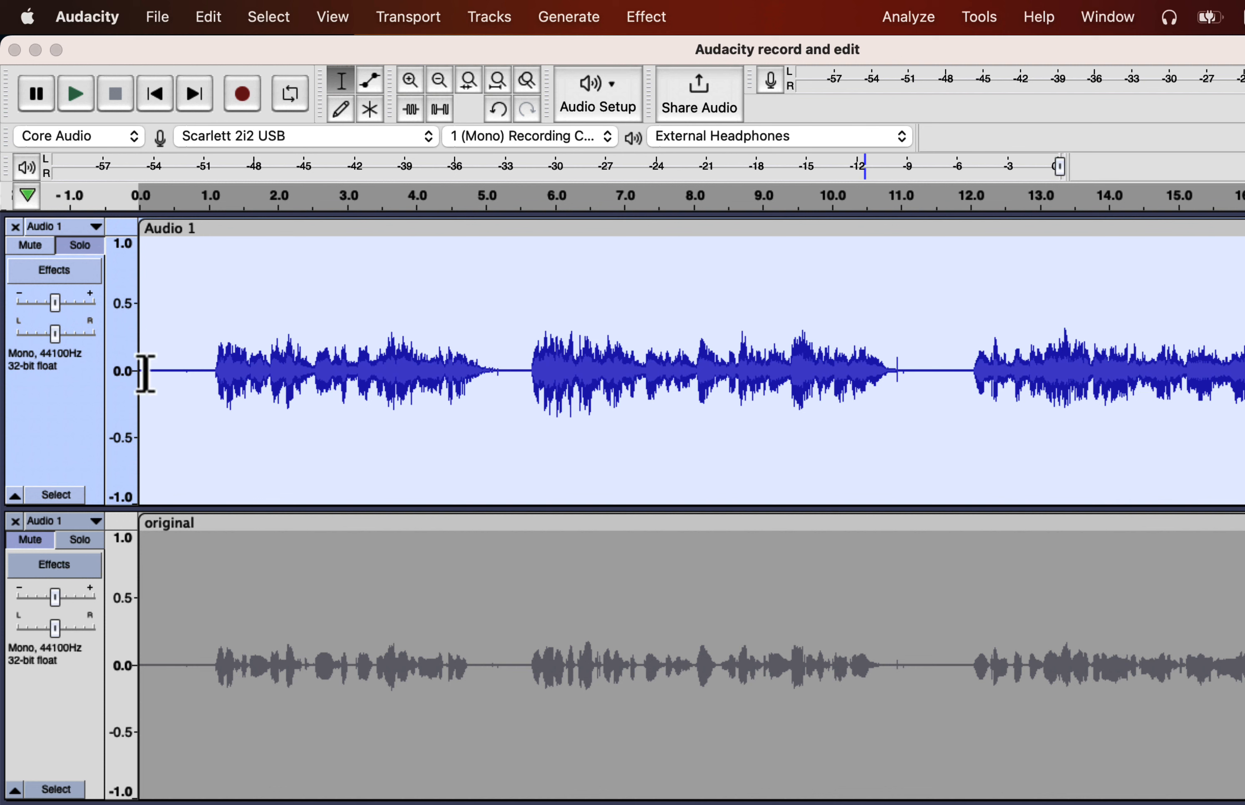
- Listen to the reverb on Audio 1 from the start of the clip and undo the effect
left_click(144, 370)
key("space")
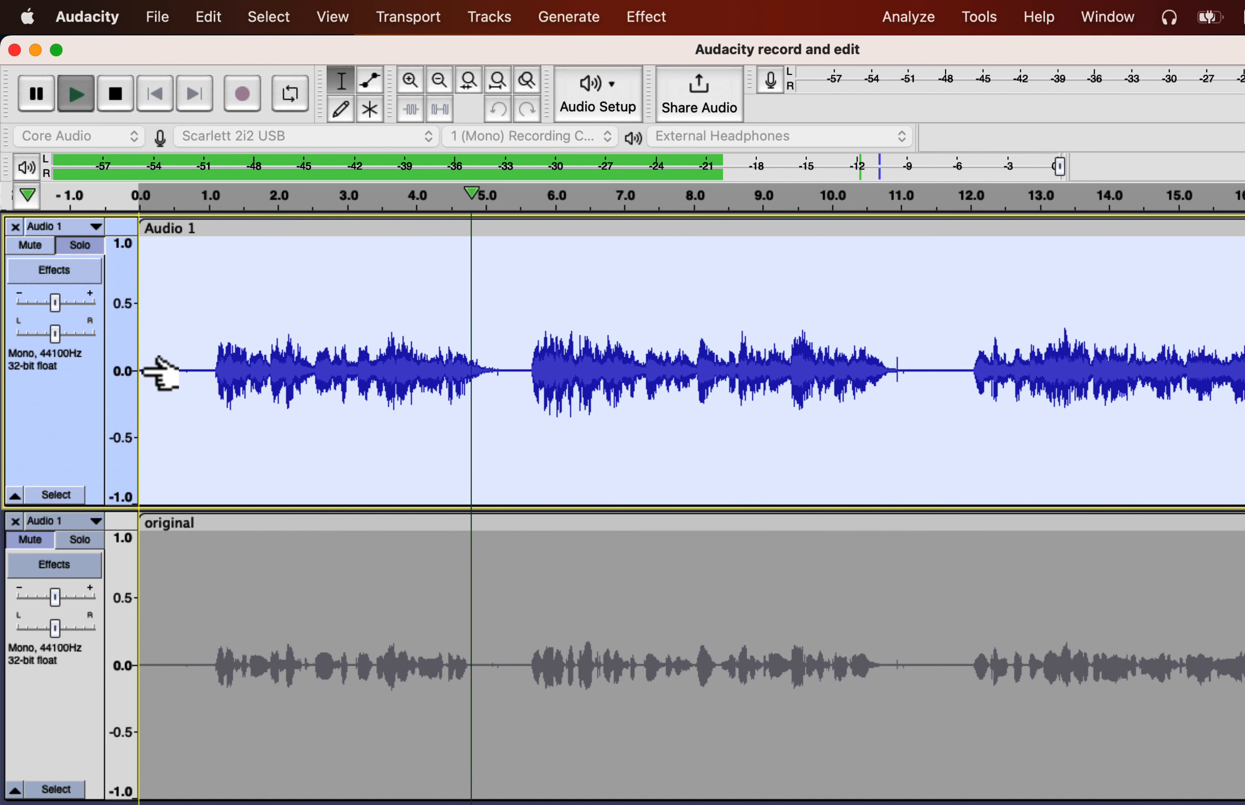
key("space")
key("super+z")
- Apply Reverb to the whole Audio 1 clip using the Church Hall factory preset
left_click(647, 17)
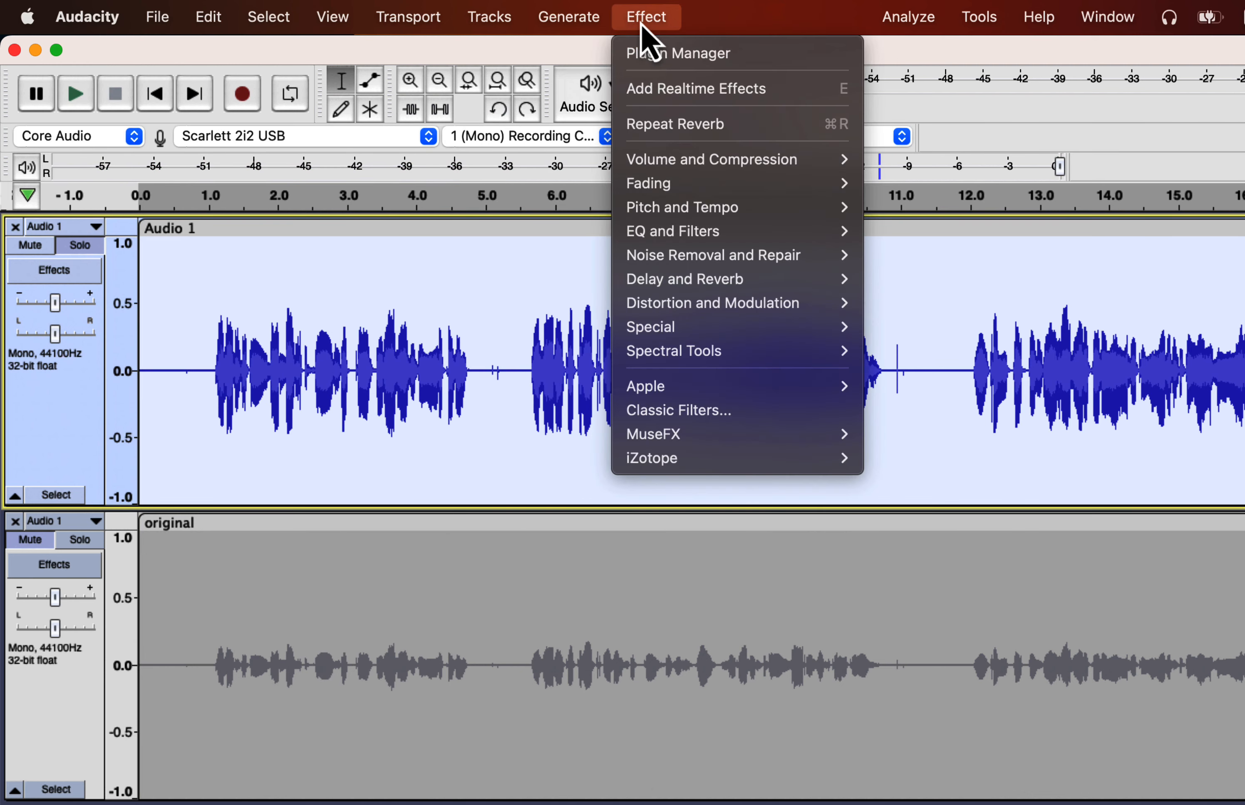
mouse_move(798, 282)
left_click(900, 328)
left_click(637, 329)
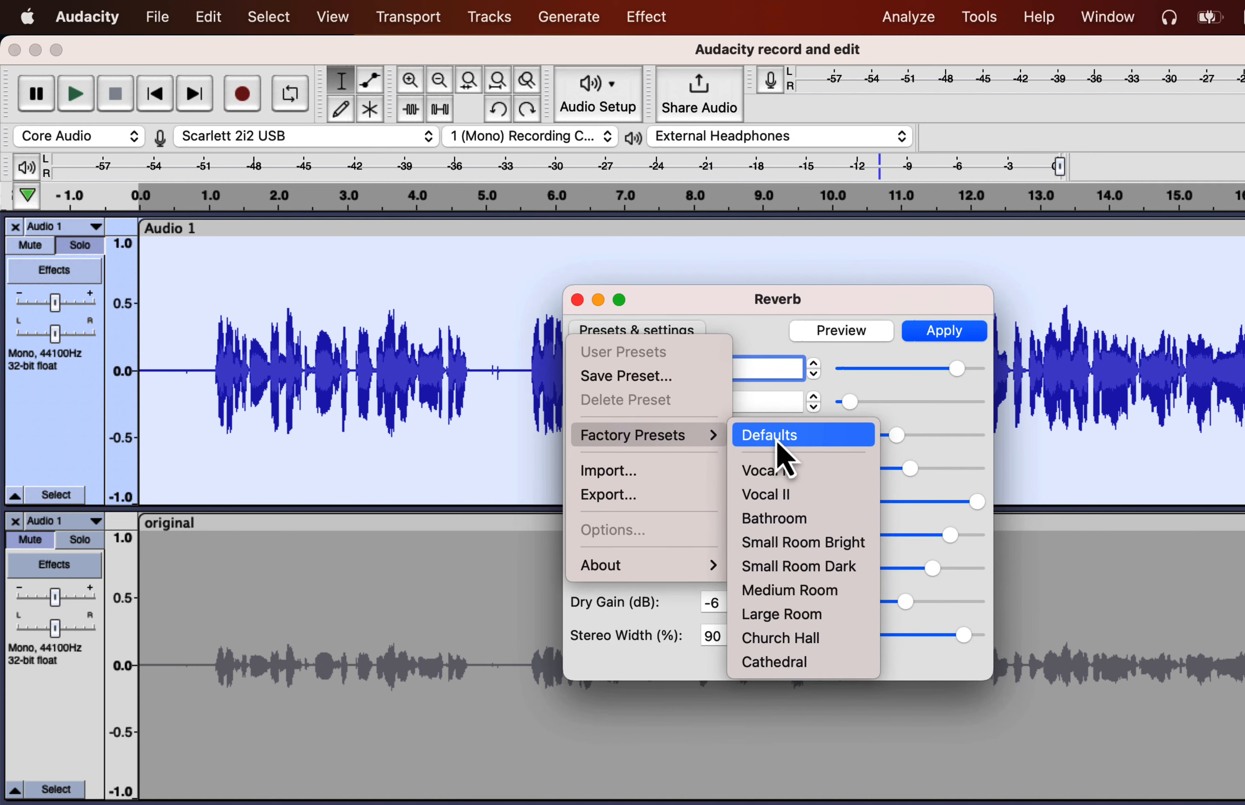
left_click(779, 641)
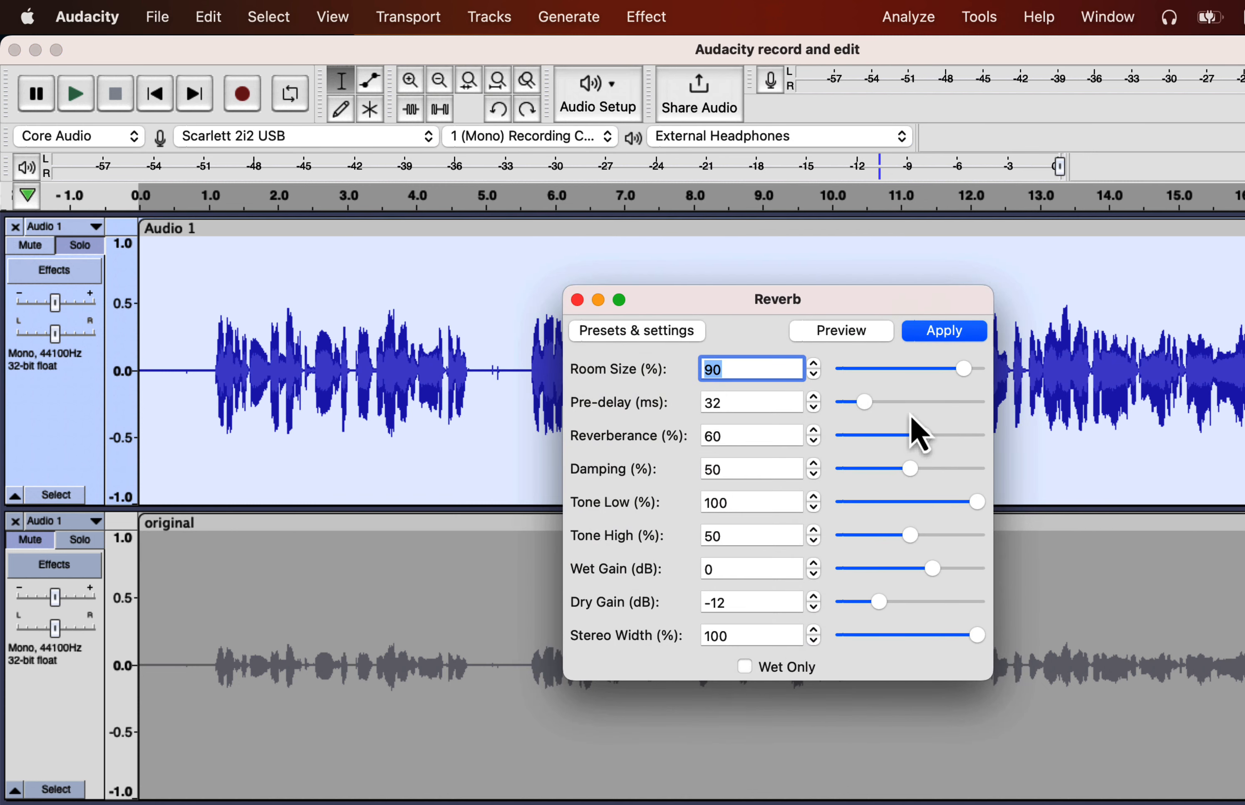
key("Return")
- Listen to the Church Hall reverb on Audio 1 from about 0.7 seconds and undo the effect
left_click(187, 346)
key("space")
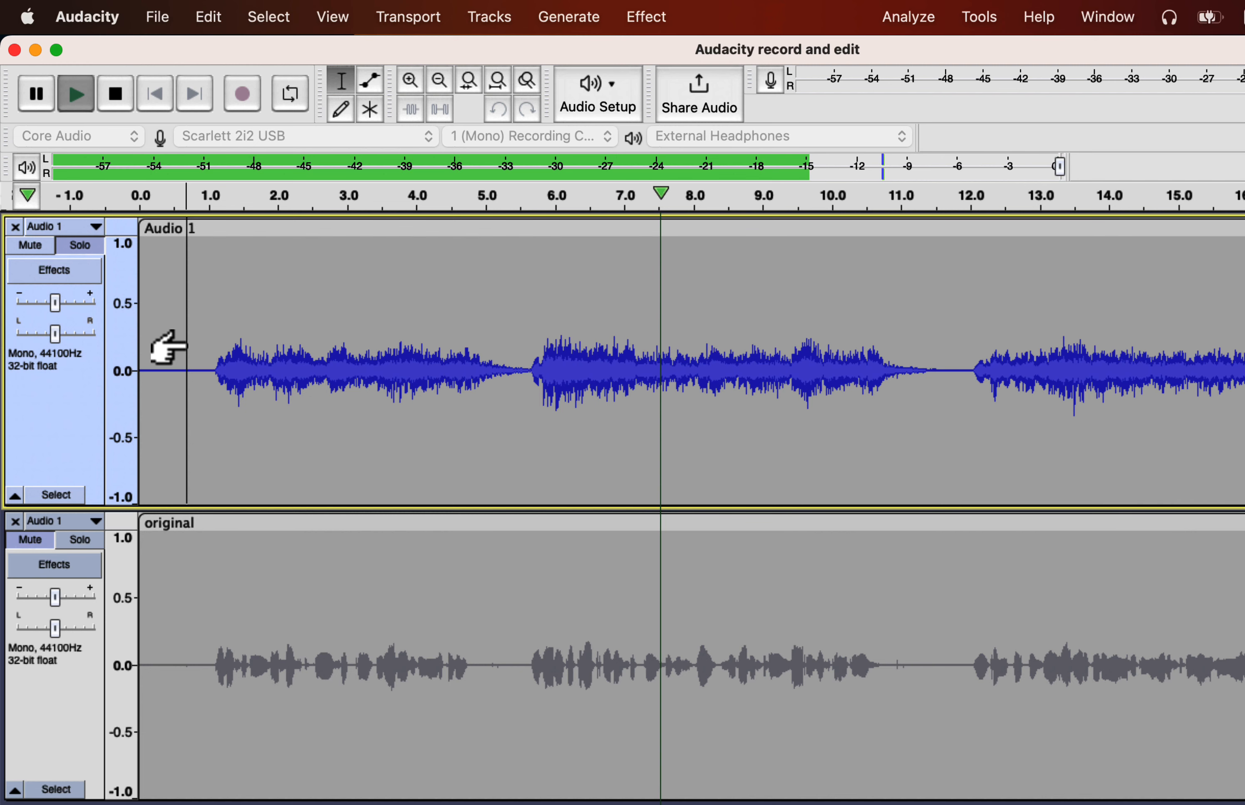
key("space")
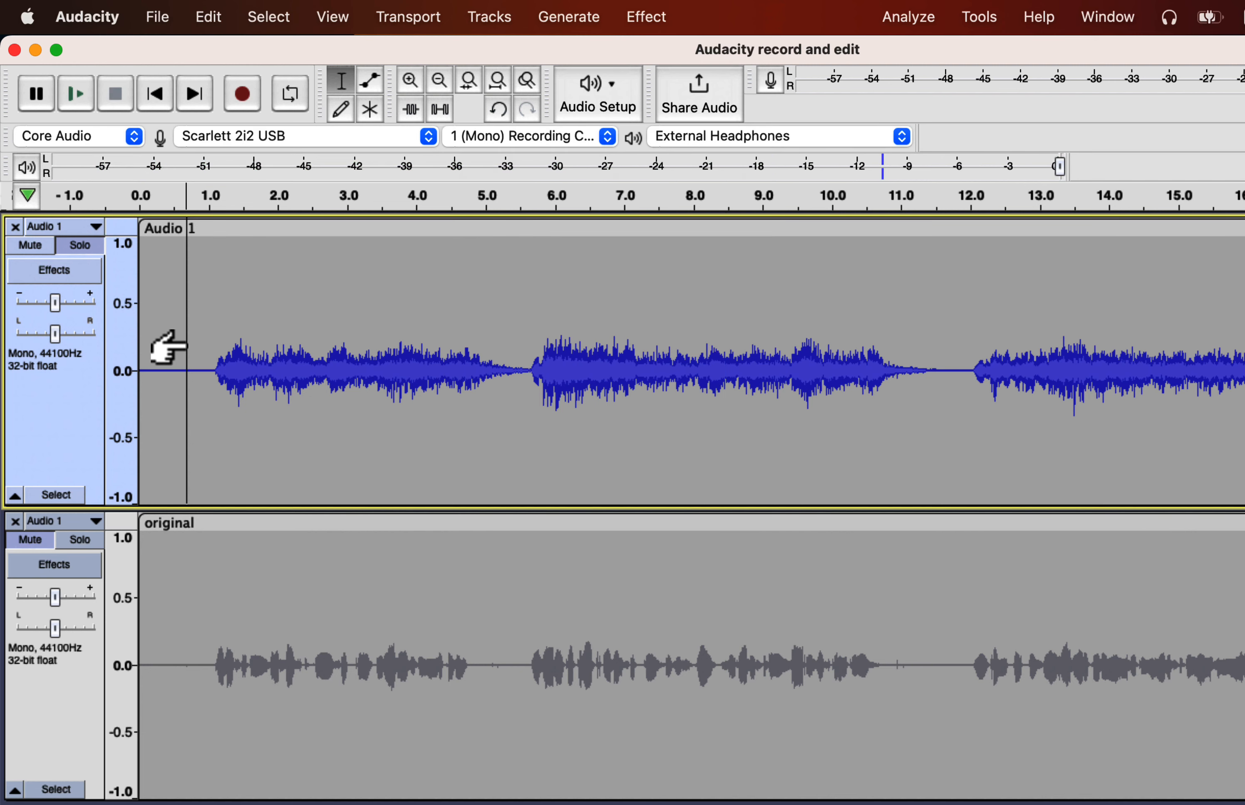
key("super+z")
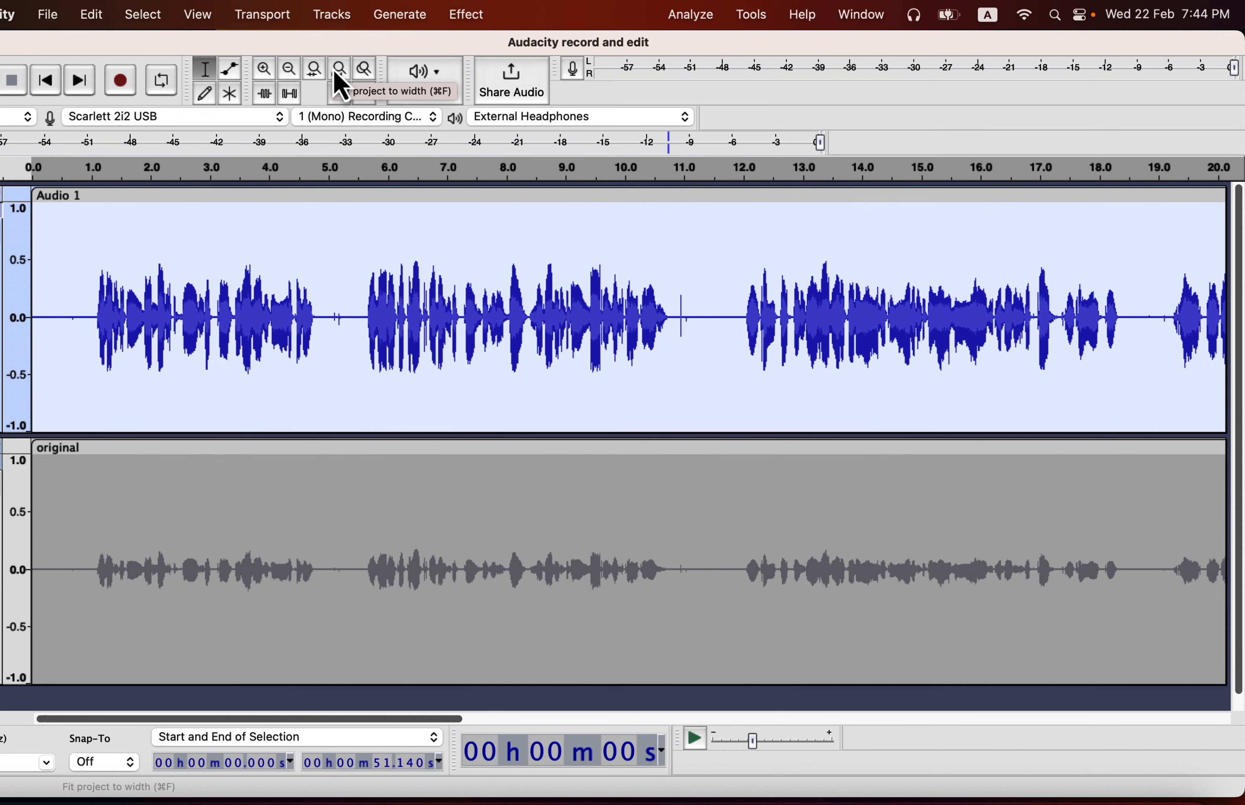
- Apply Truncate Silence to the whole Audio 1 clip with a -28 dB threshold, 0.5 seconds duration and truncation to 0.3 seconds
left_click(339, 74)
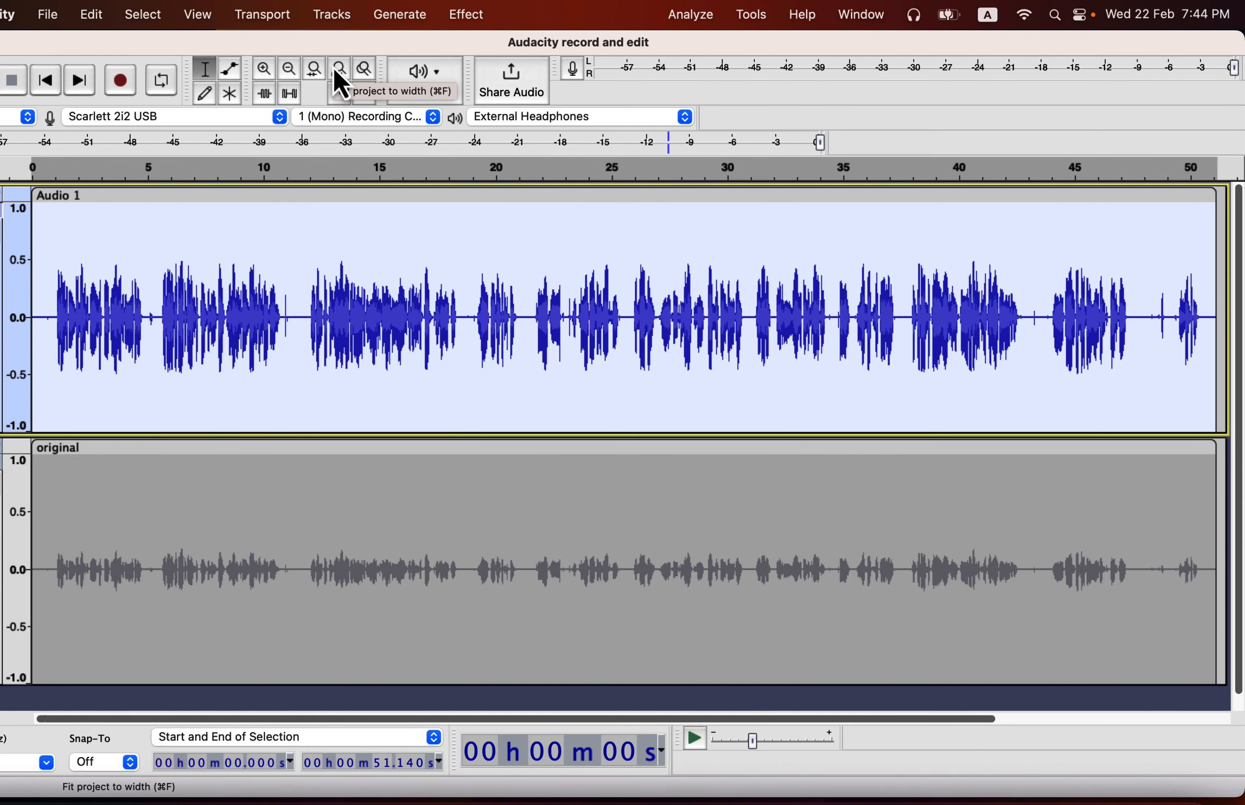
left_click(465, 16)
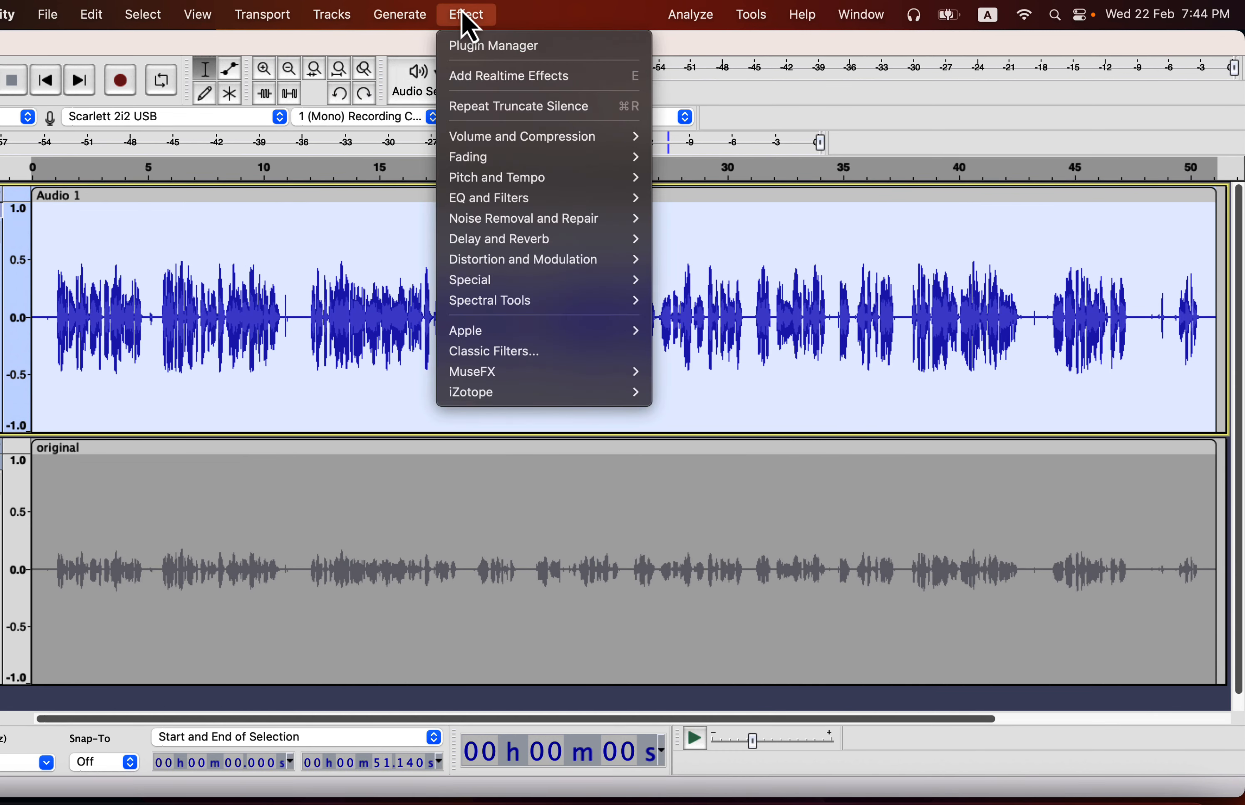
mouse_move(484, 290)
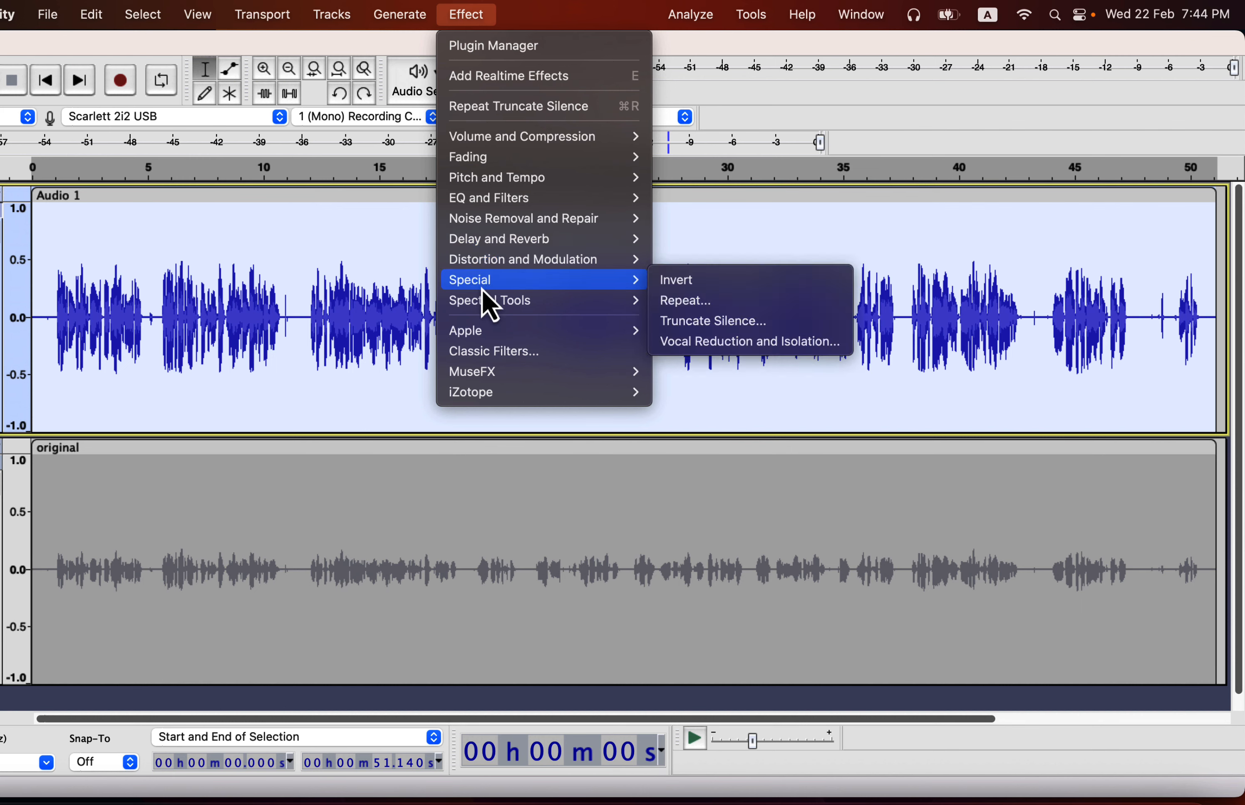
left_click(702, 322)
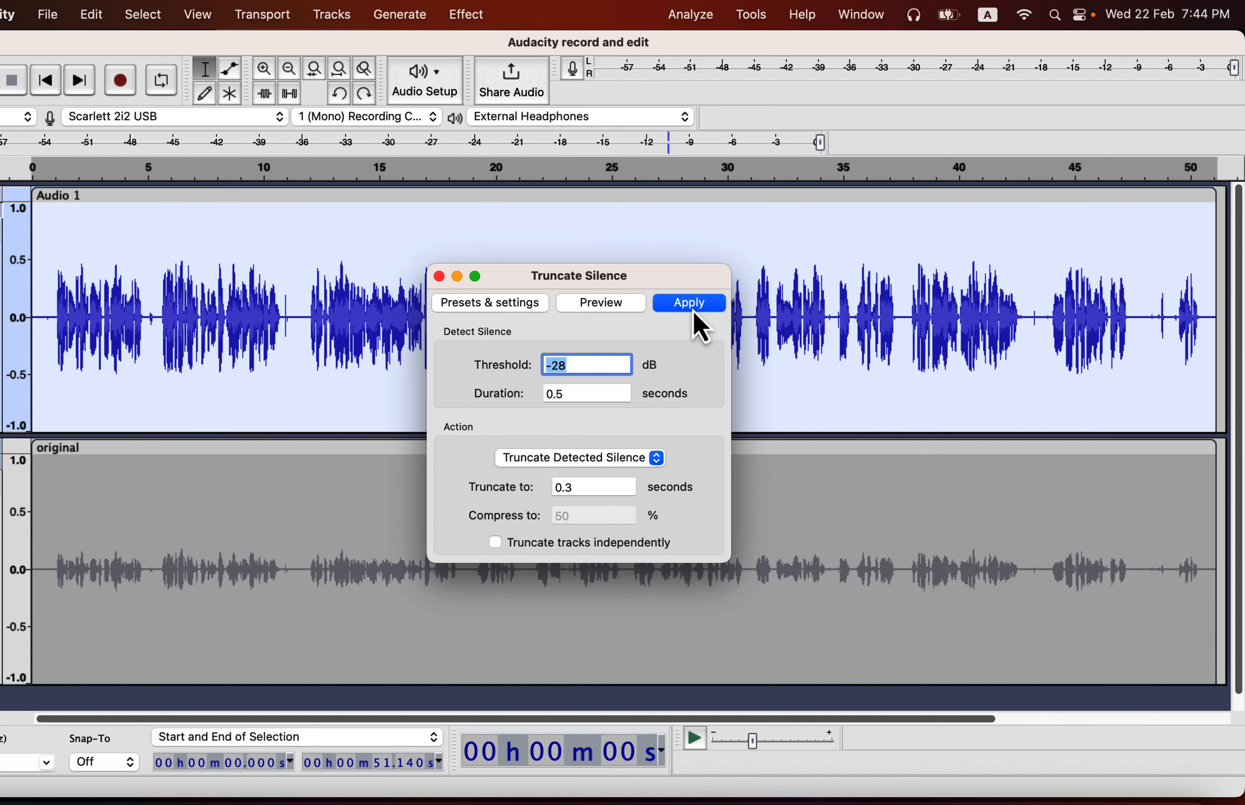
left_click(694, 309)
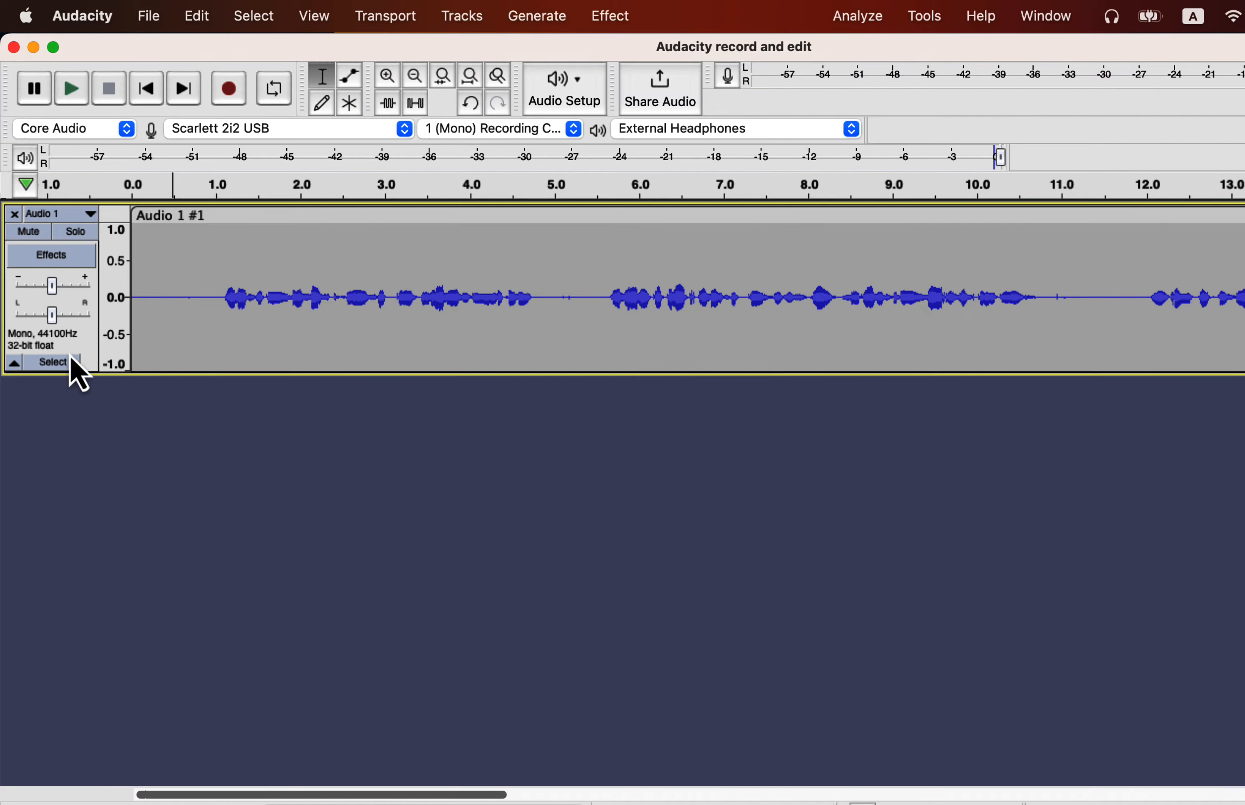
- Show the realtime effects of the Audio 1 track, look through the available effect families and open the web page for getting more effects
left_click(52, 256)
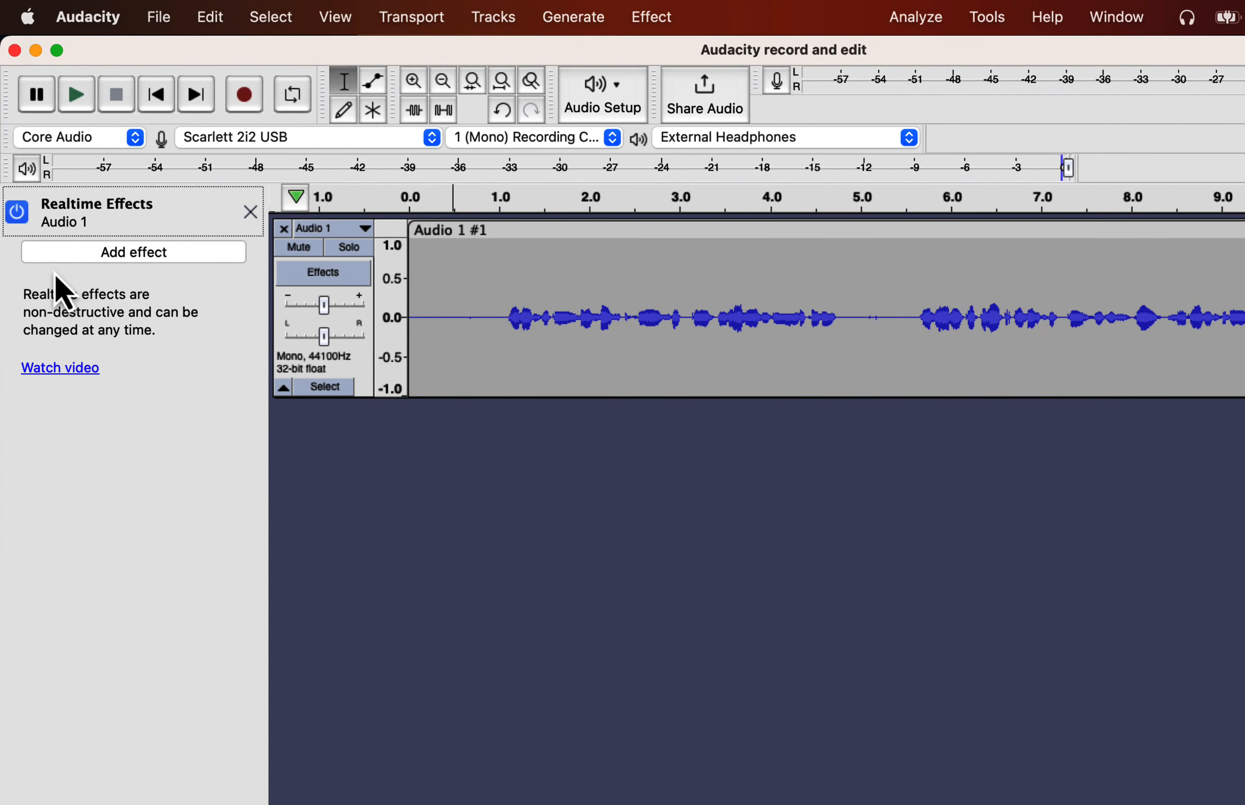
left_click(137, 254)
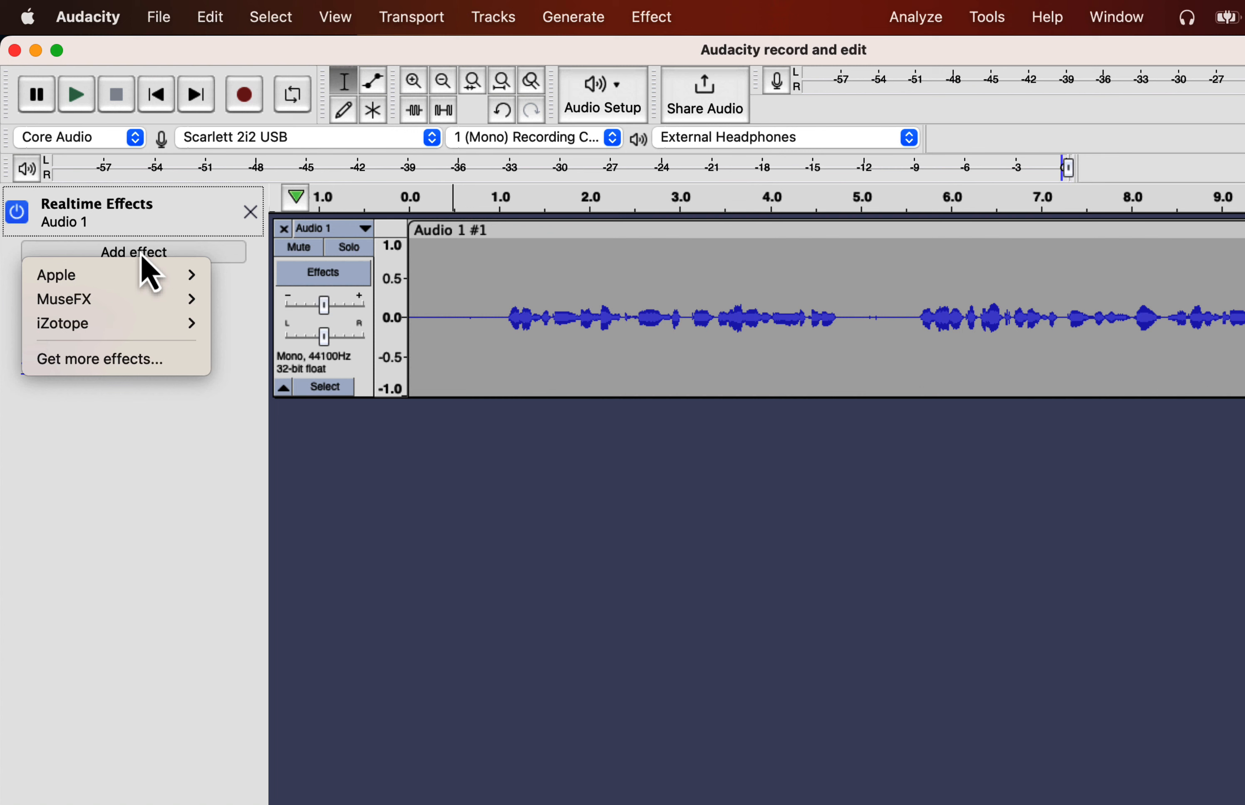
mouse_move(143, 277)
mouse_move(143, 305)
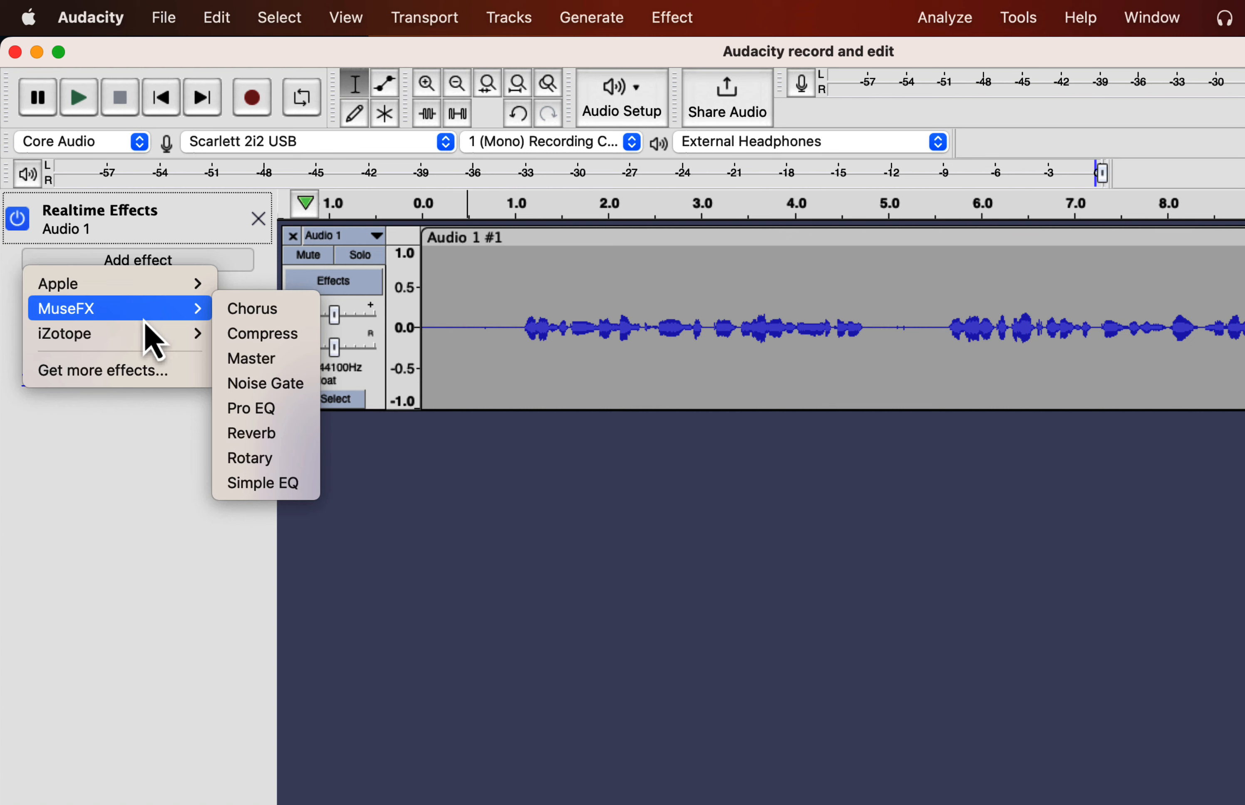
left_click(130, 378)
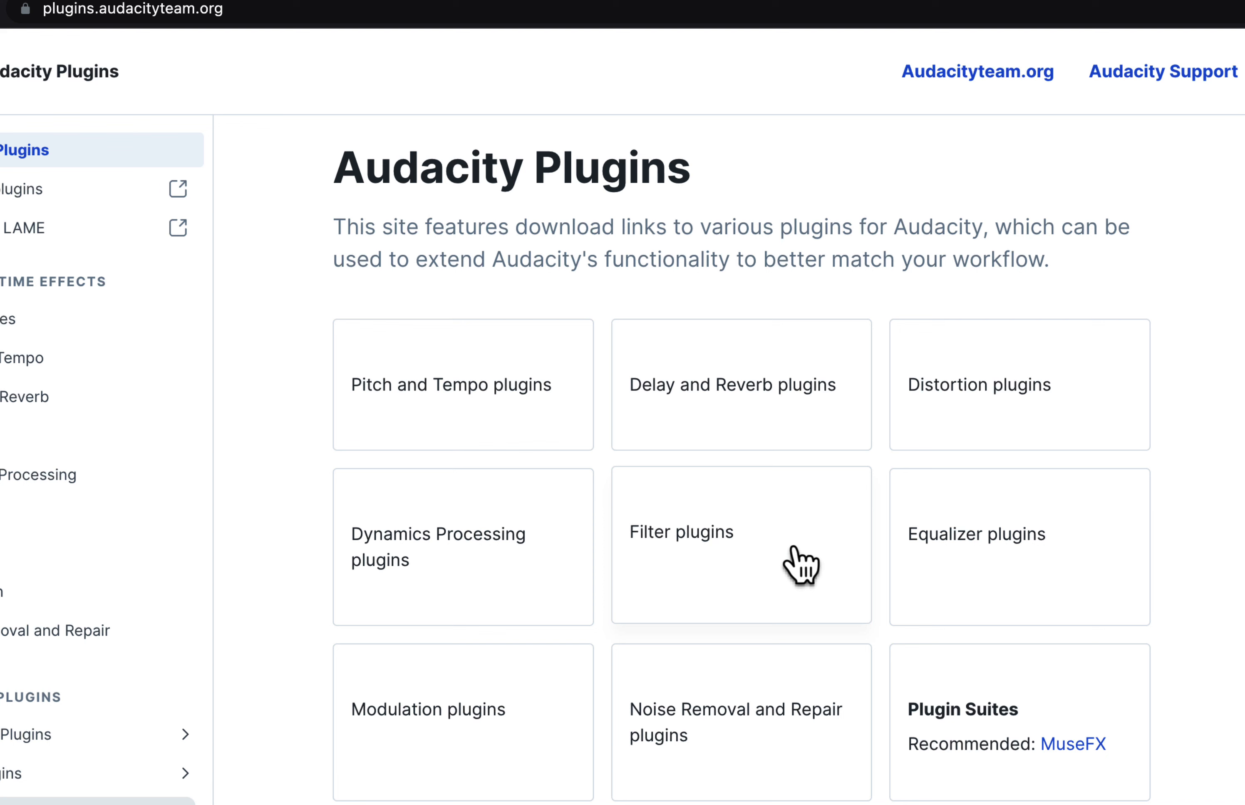
- Review the effects in the recommended MuseFX plugin suite and open the Muse Hub download site
left_click(1079, 746)
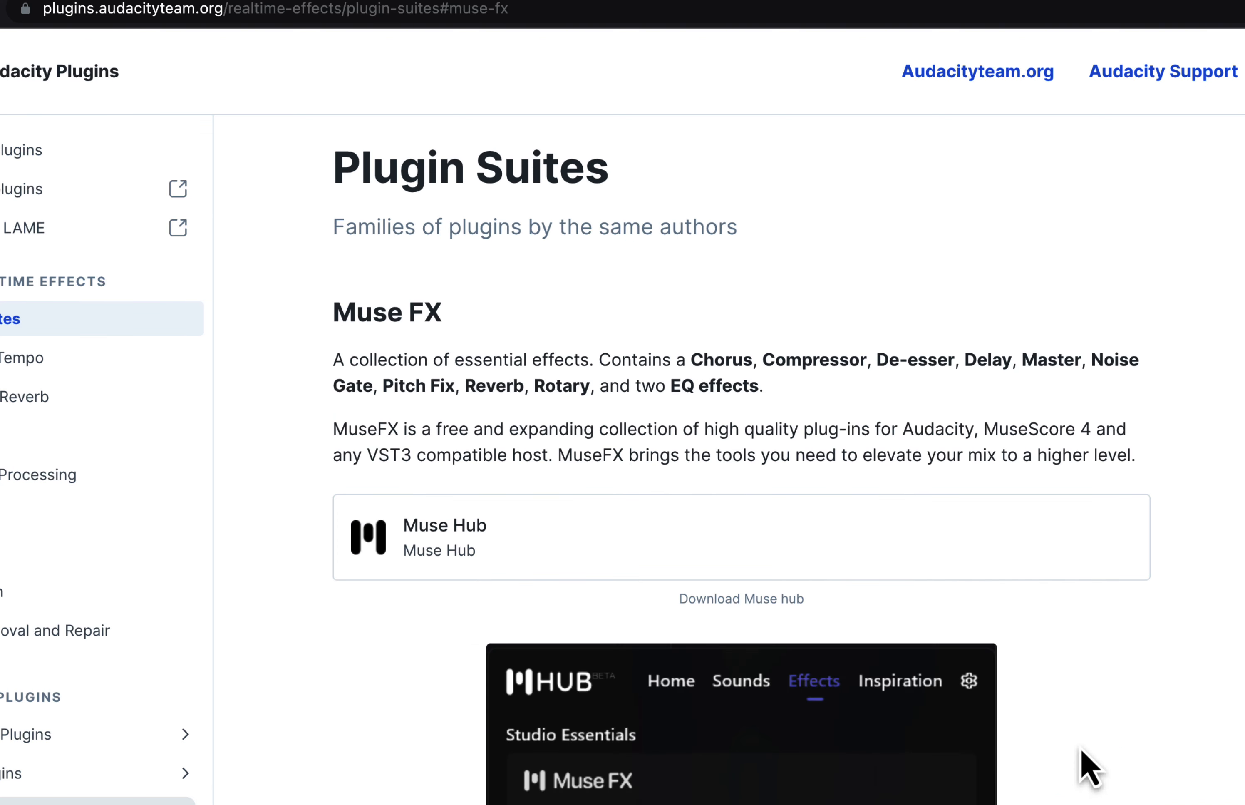
left_click_drag(692, 360, 822, 417)
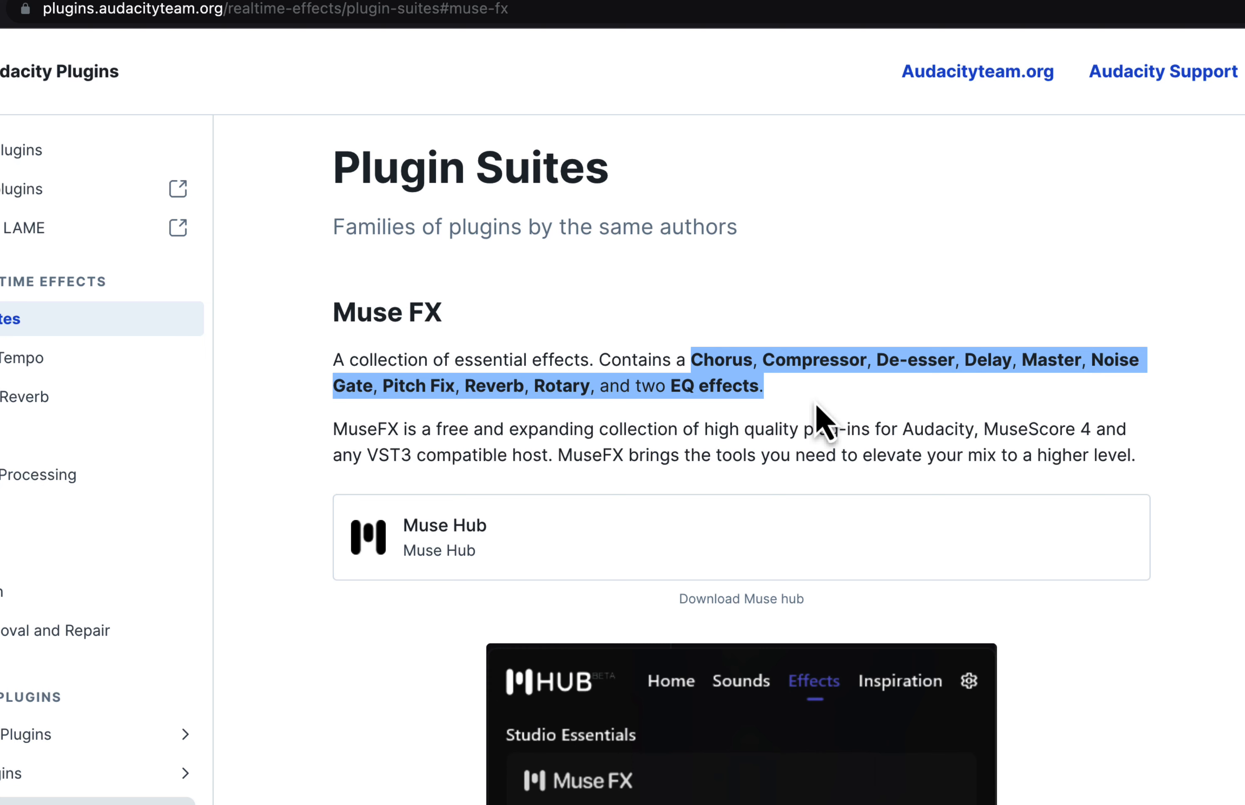
scroll(817, 406, "down", 6)
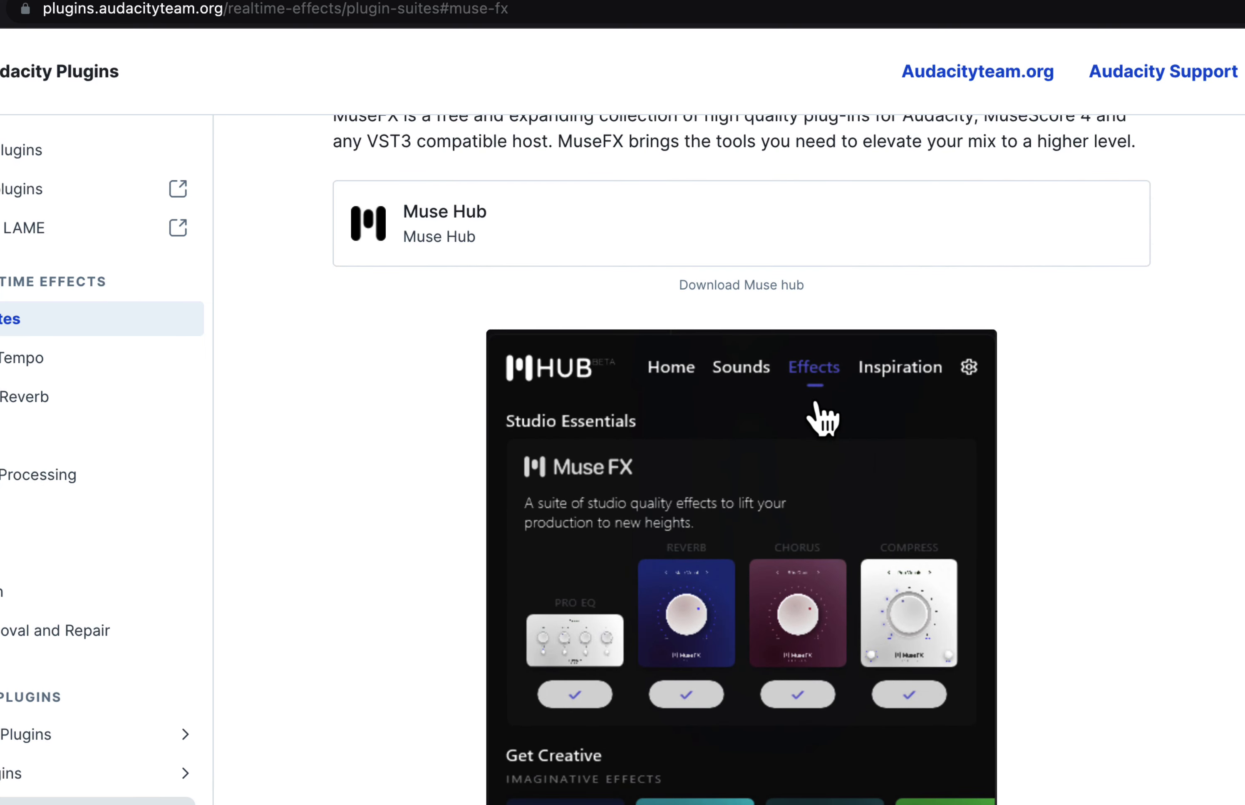
left_click(511, 220)
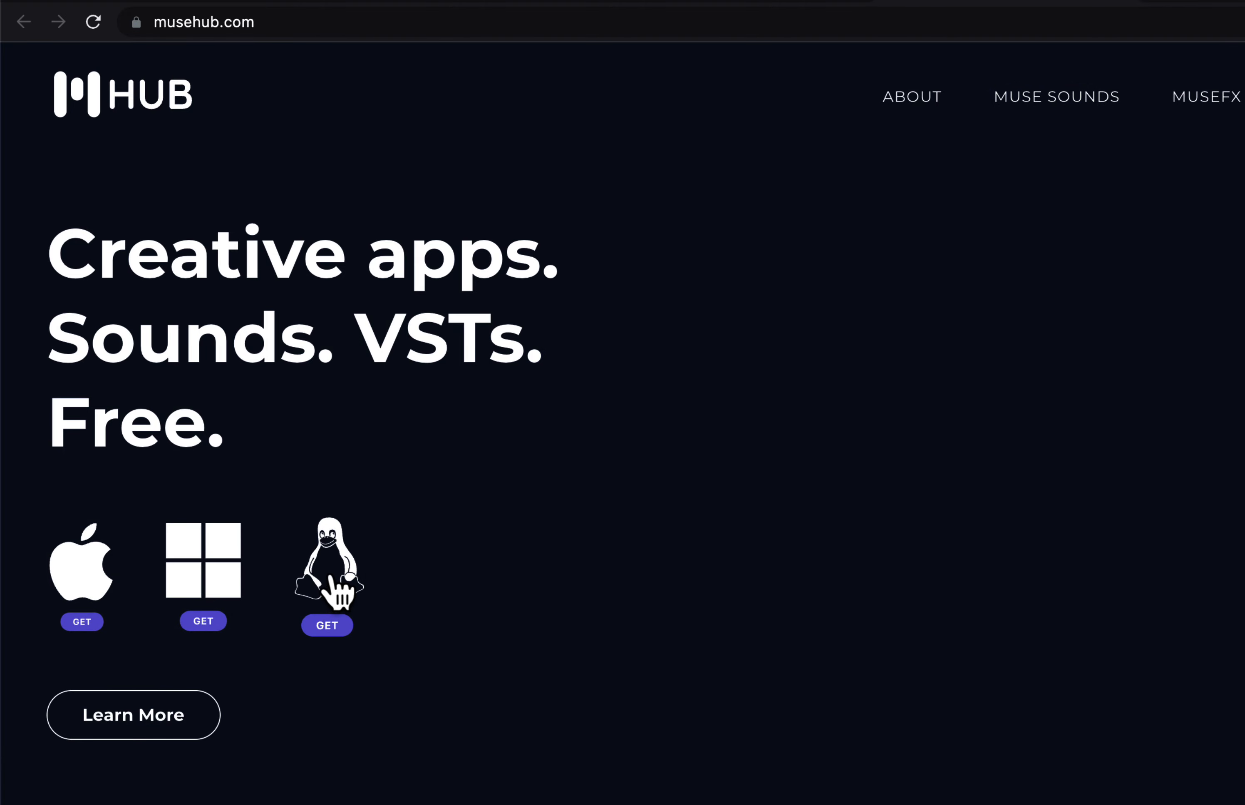
- Launch the Muse Hub app and bring up its window
key("super+space")
type("ca")
key("BackSpace")
key("BackSpace")
type("mus")
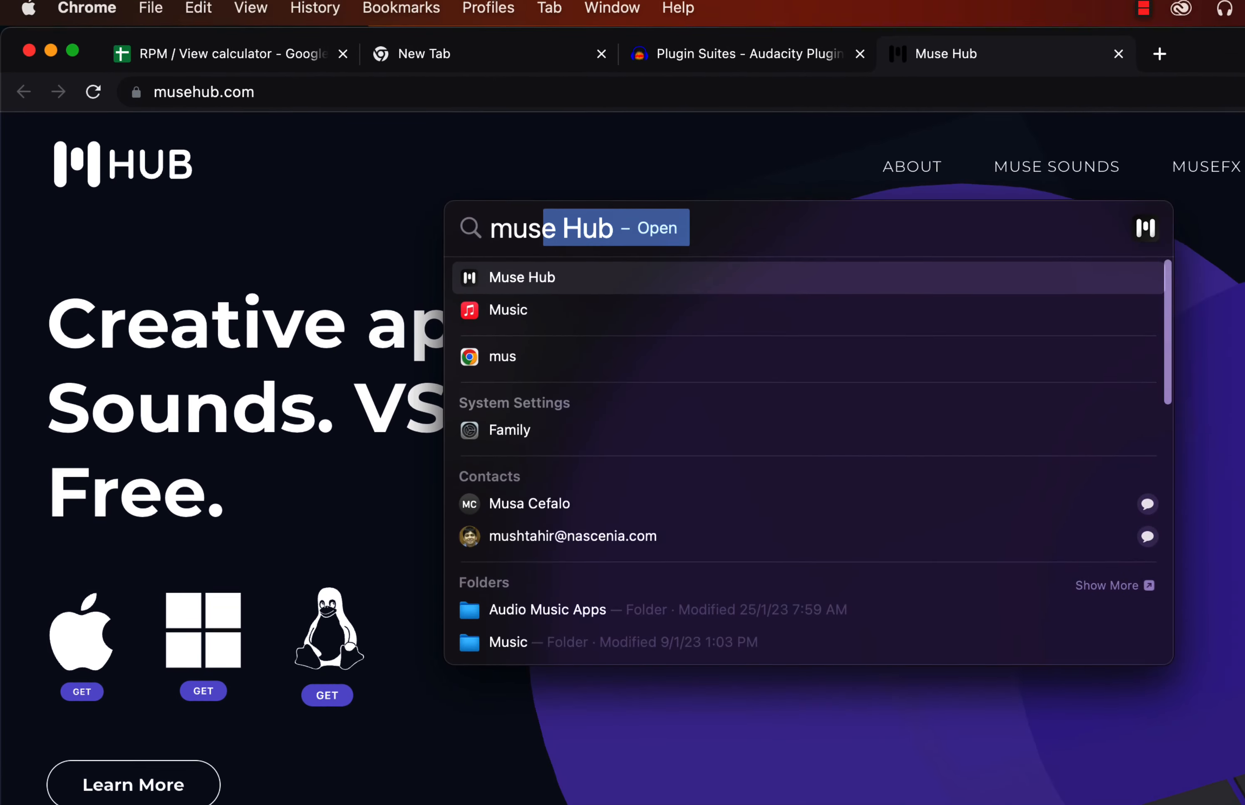
key("Return")
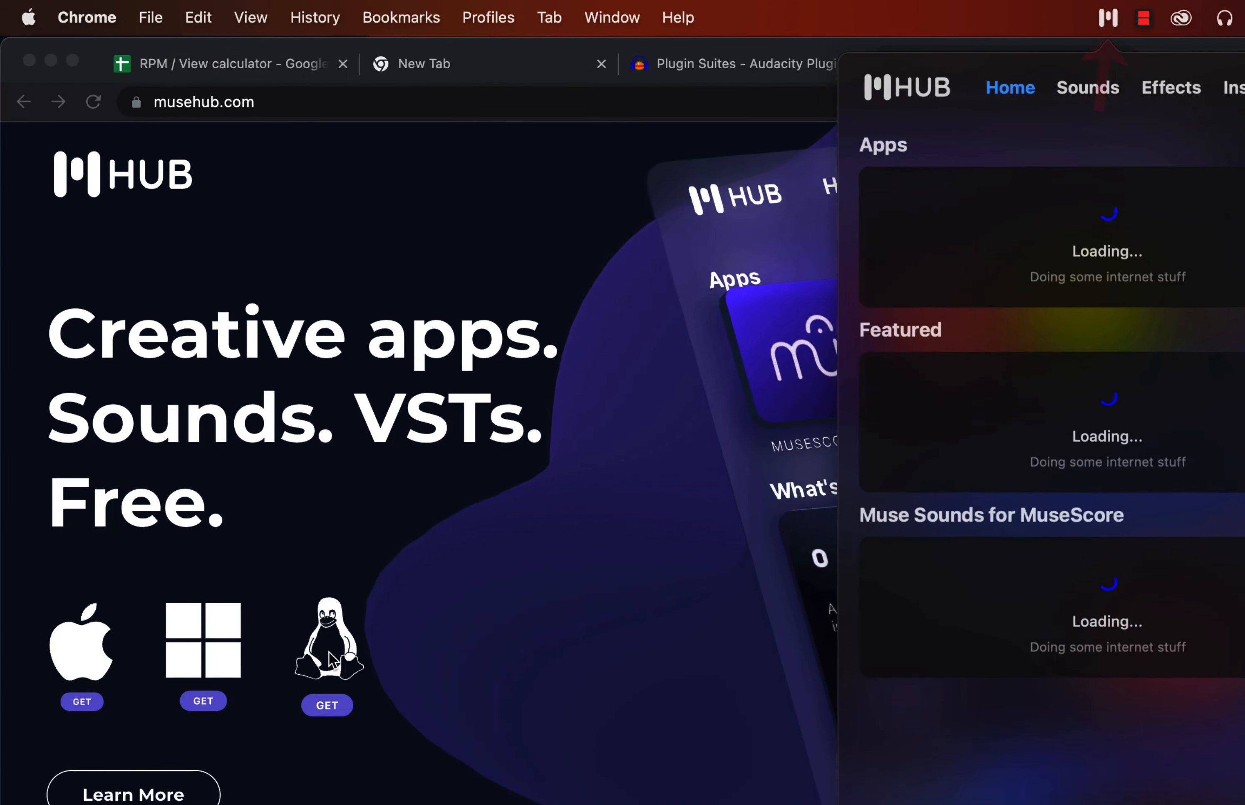
left_click(1108, 21)
left_click(1108, 21)
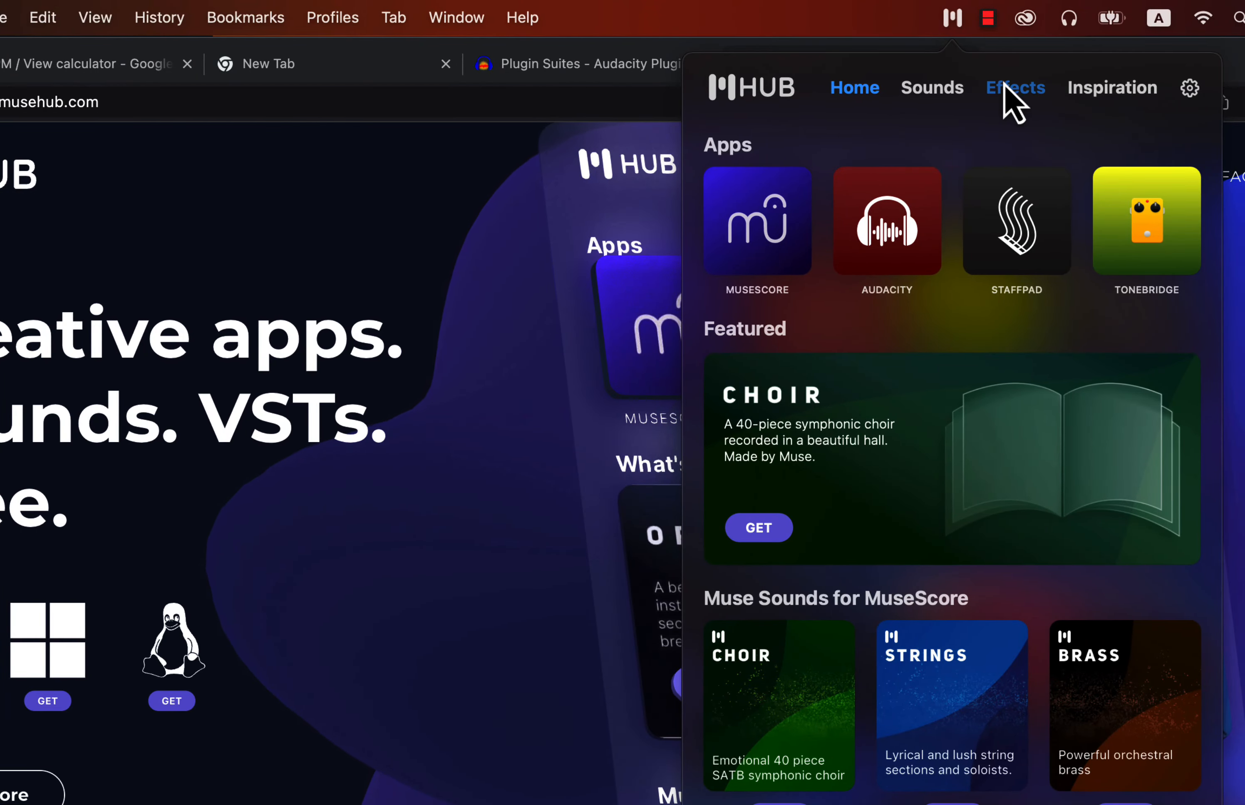
- Get the De-Ess effect in Muse Hub's effects collection and browse the other Get Creative effects
left_click(1118, 87)
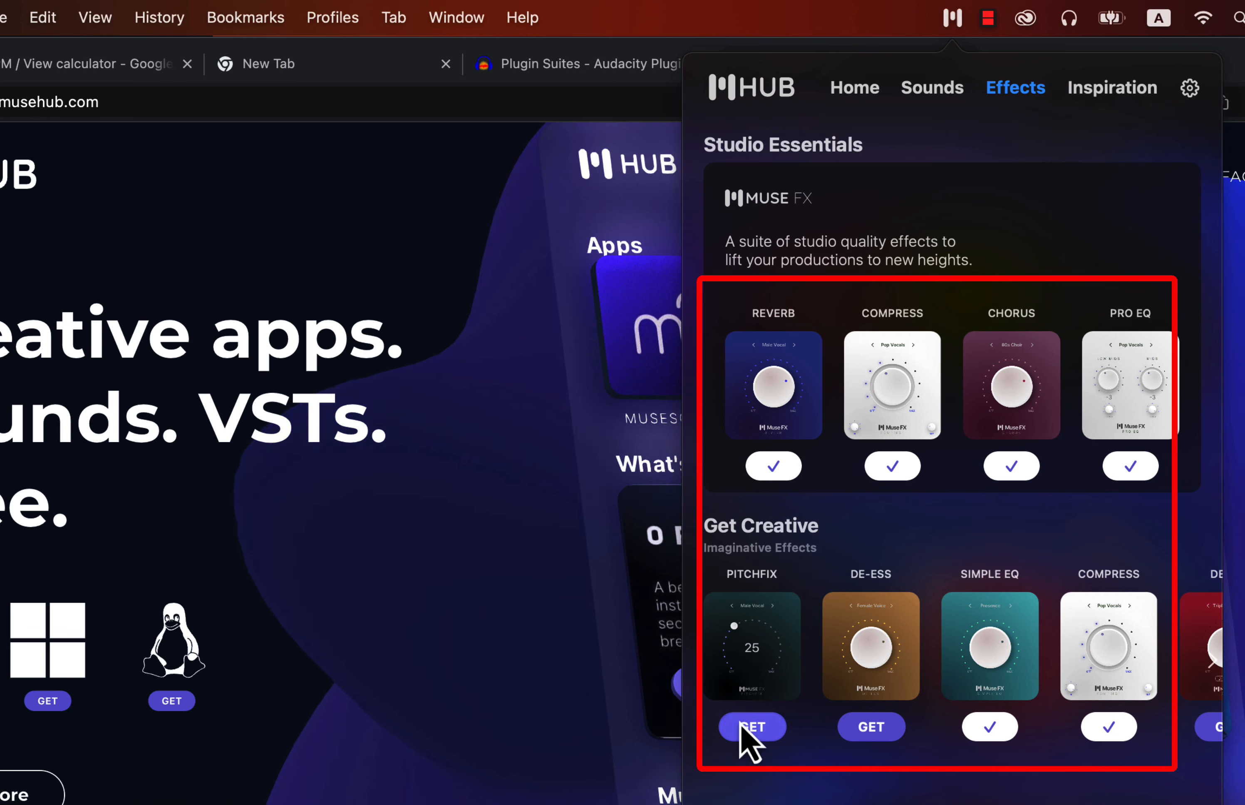
left_click(871, 731)
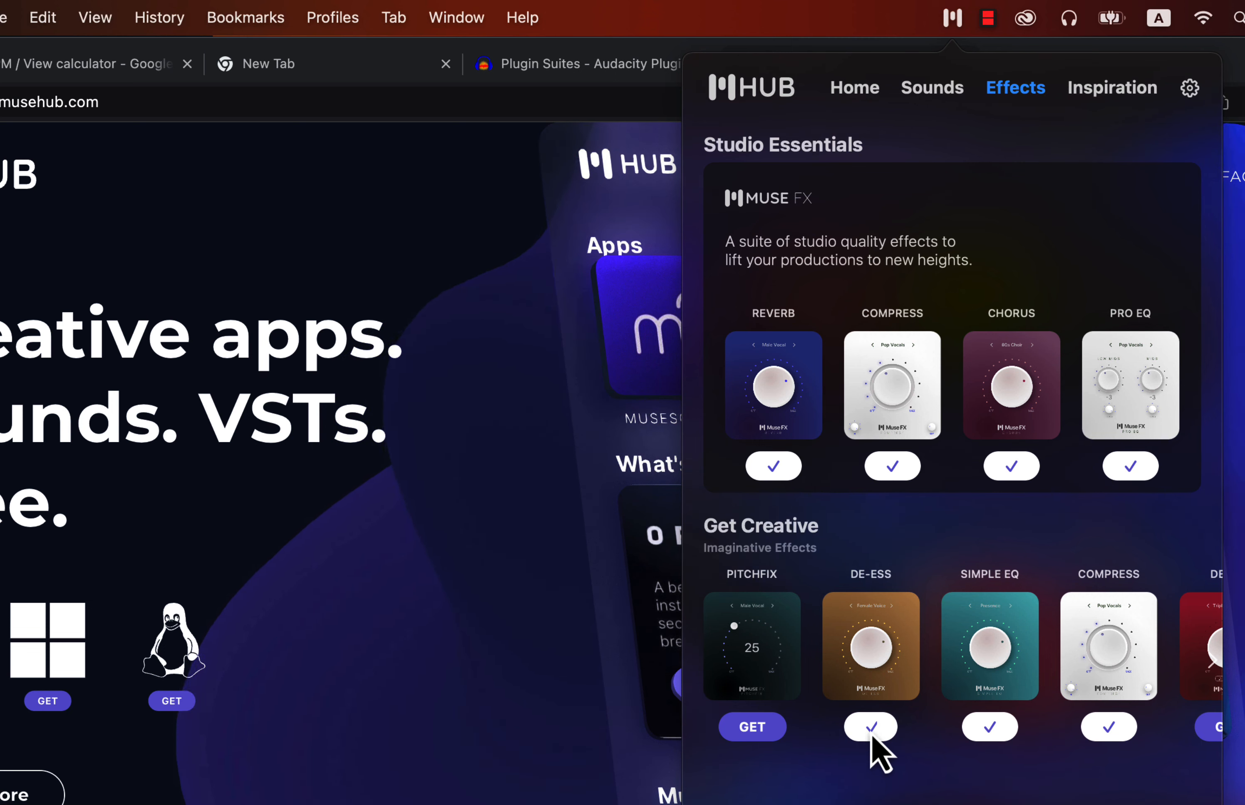
left_click(1214, 660)
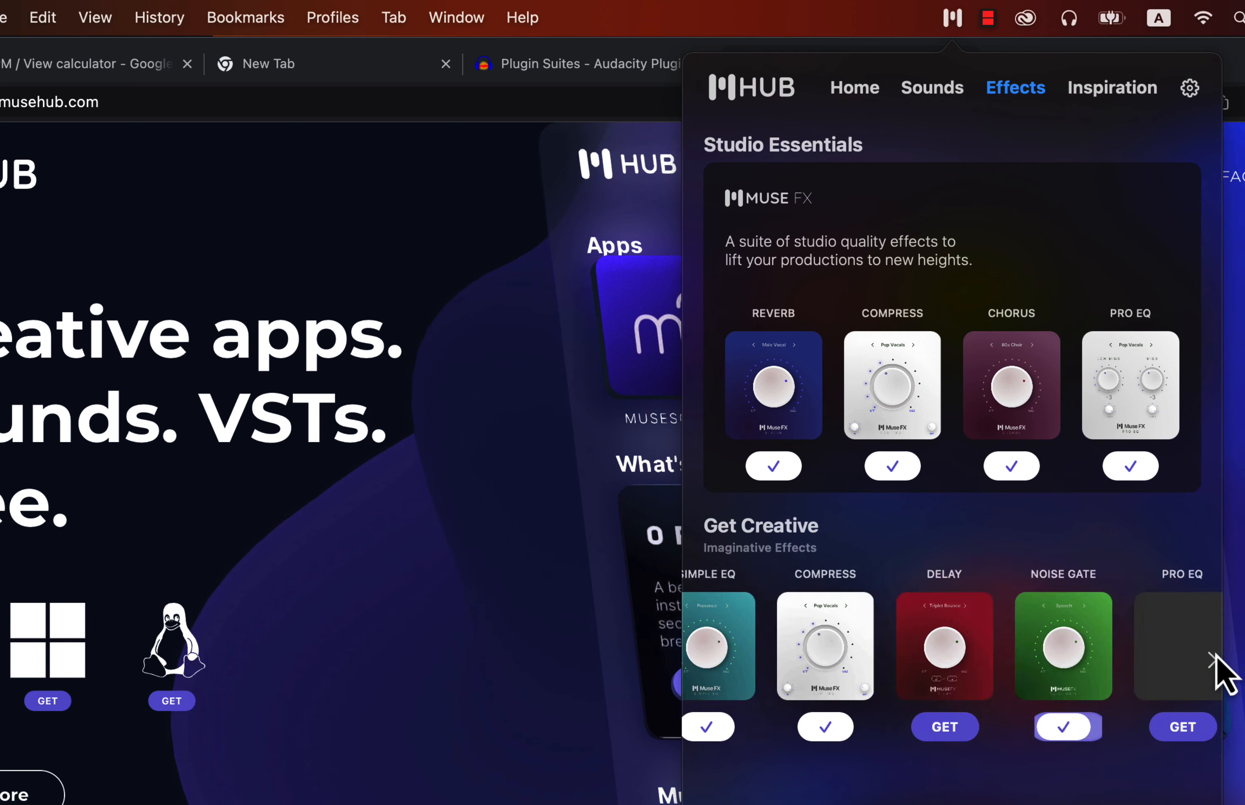
left_click(1215, 659)
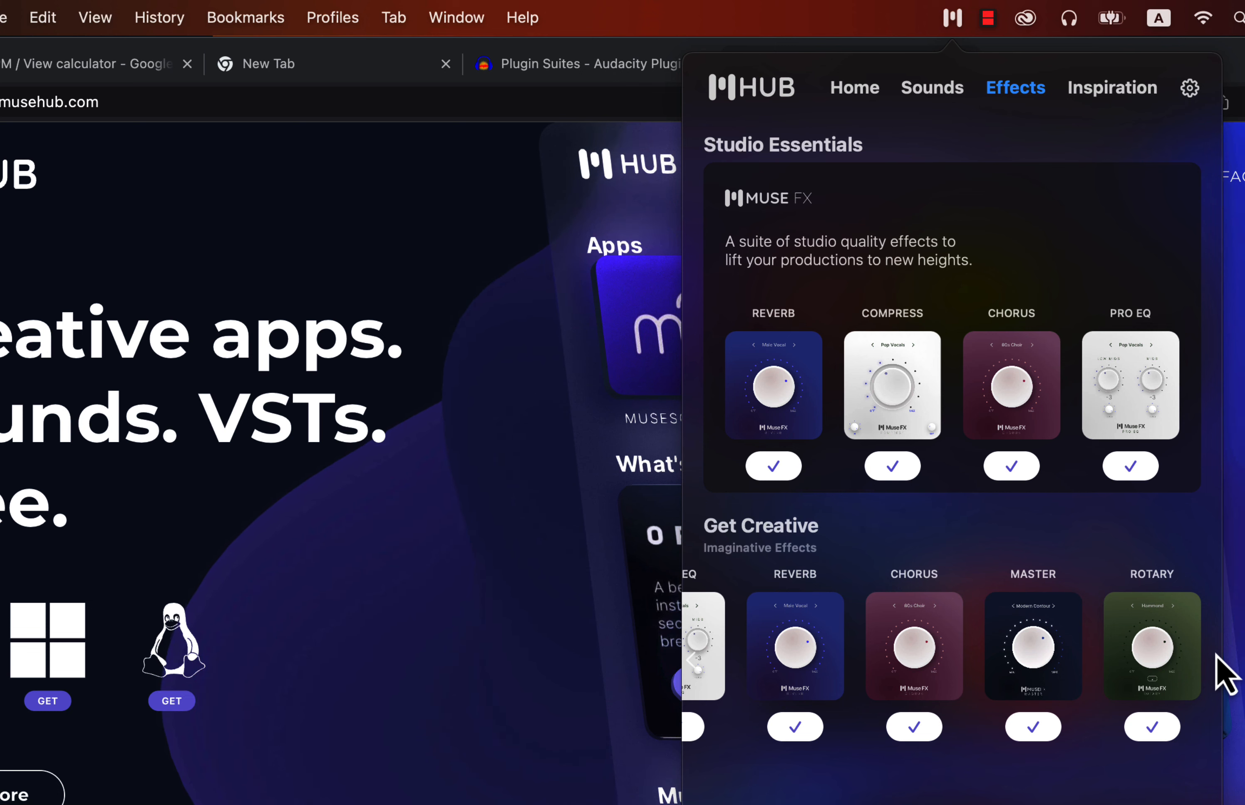
left_click(691, 661)
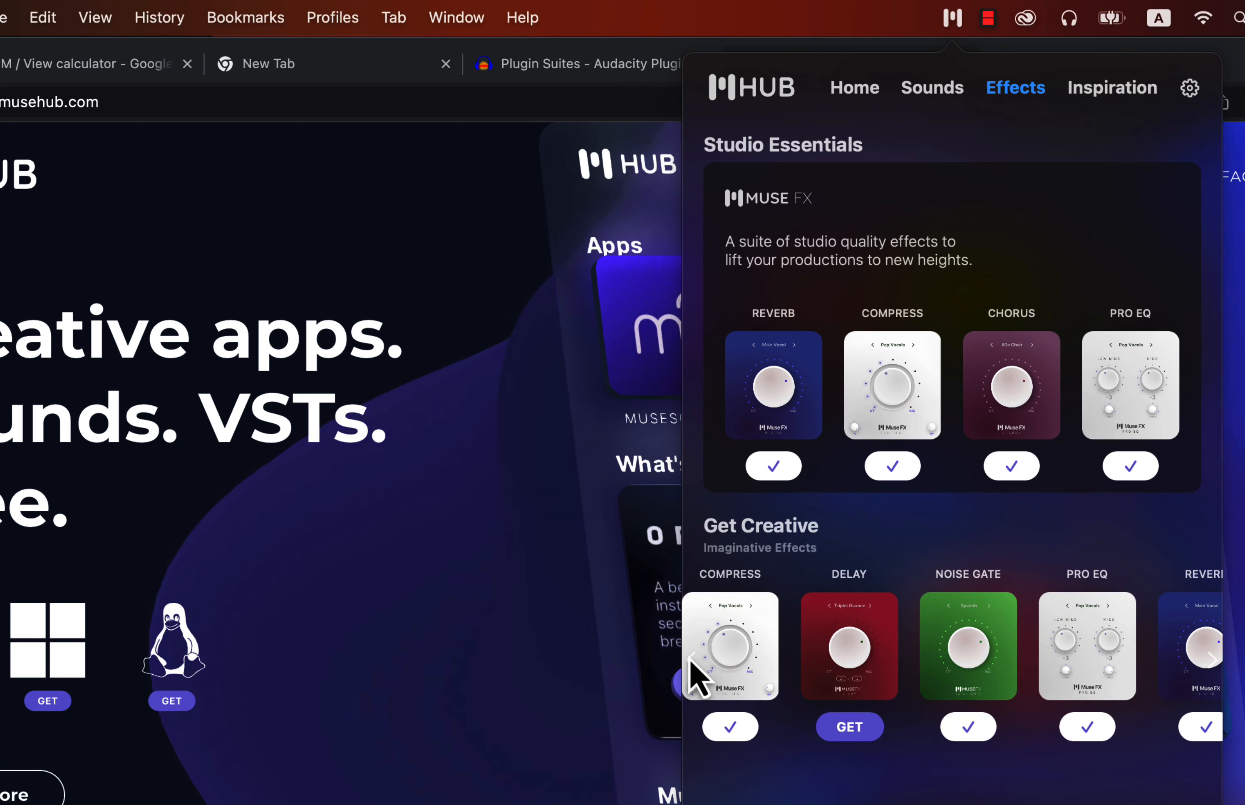
- Switch back to Audacity, duplicate the Audio 1 clip onto a second track, solo the first track and mute the duplicate
key("super+Tab")
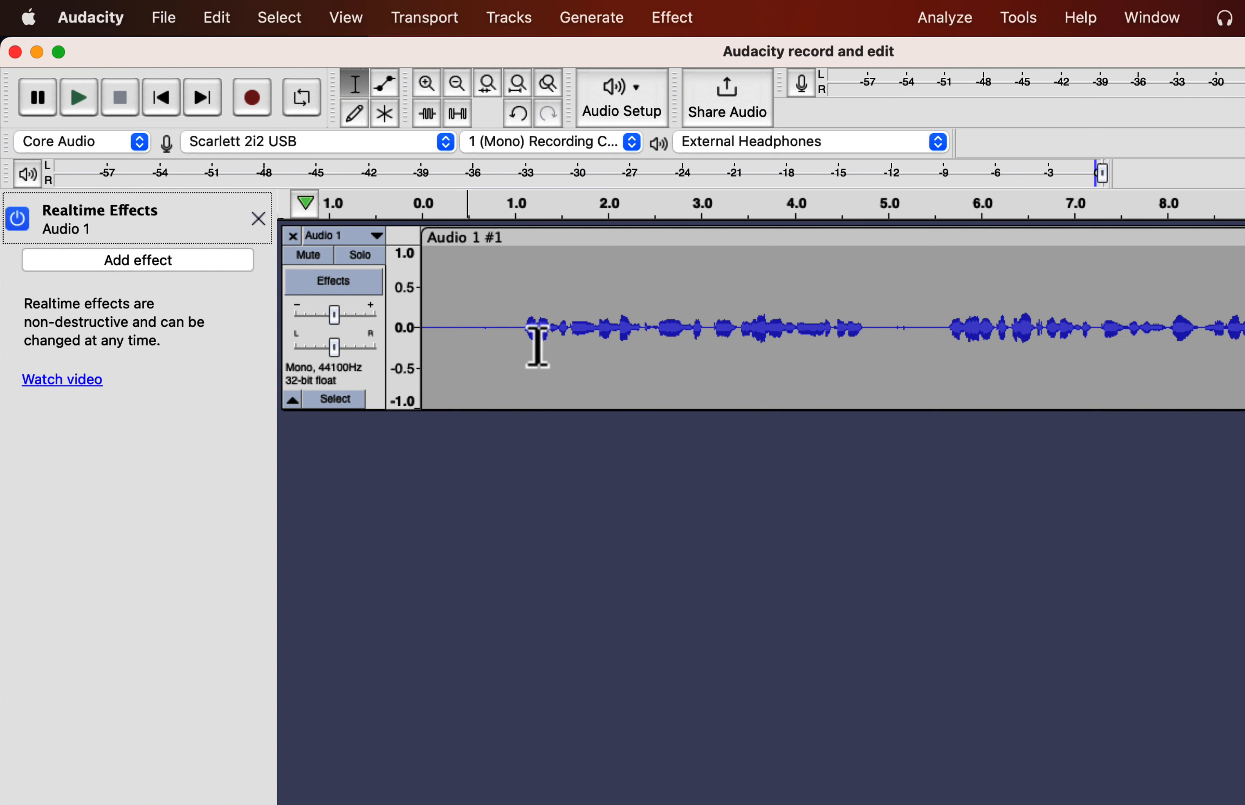
double_click(468, 310)
key("super+d")
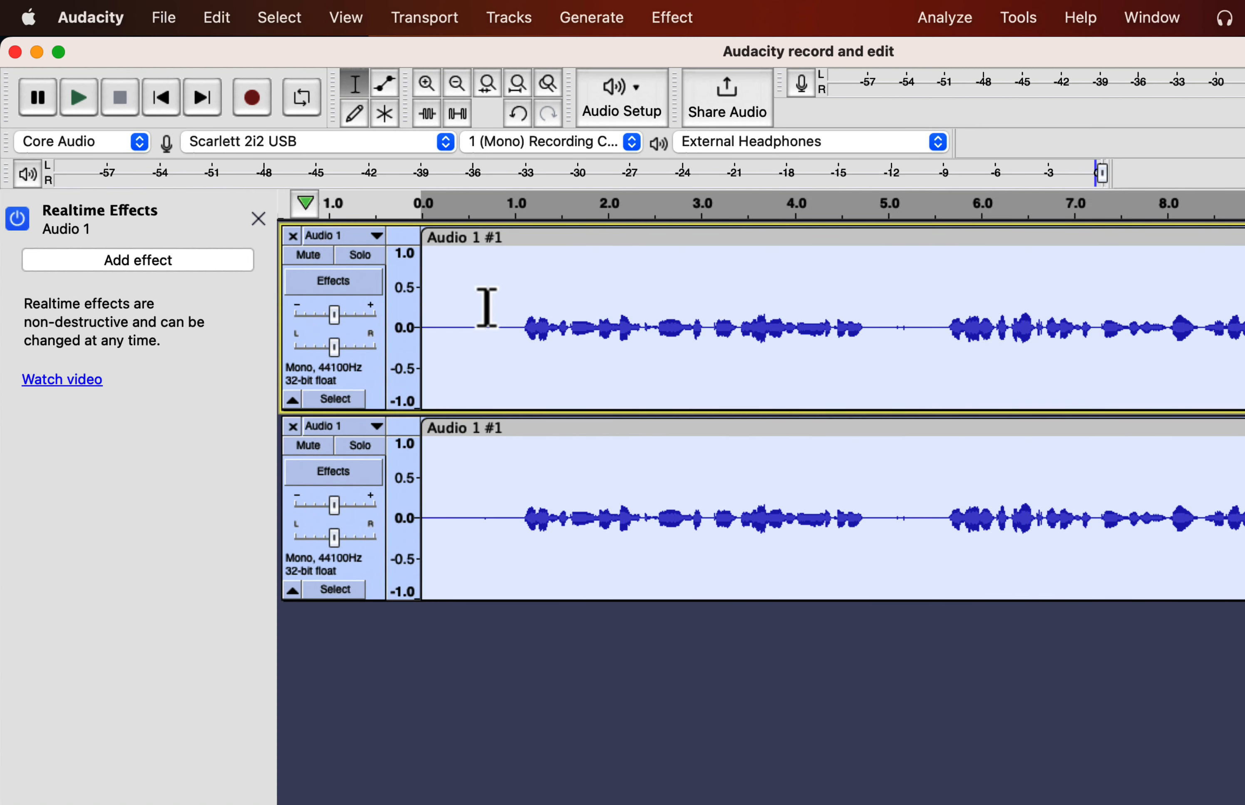
left_click(486, 307)
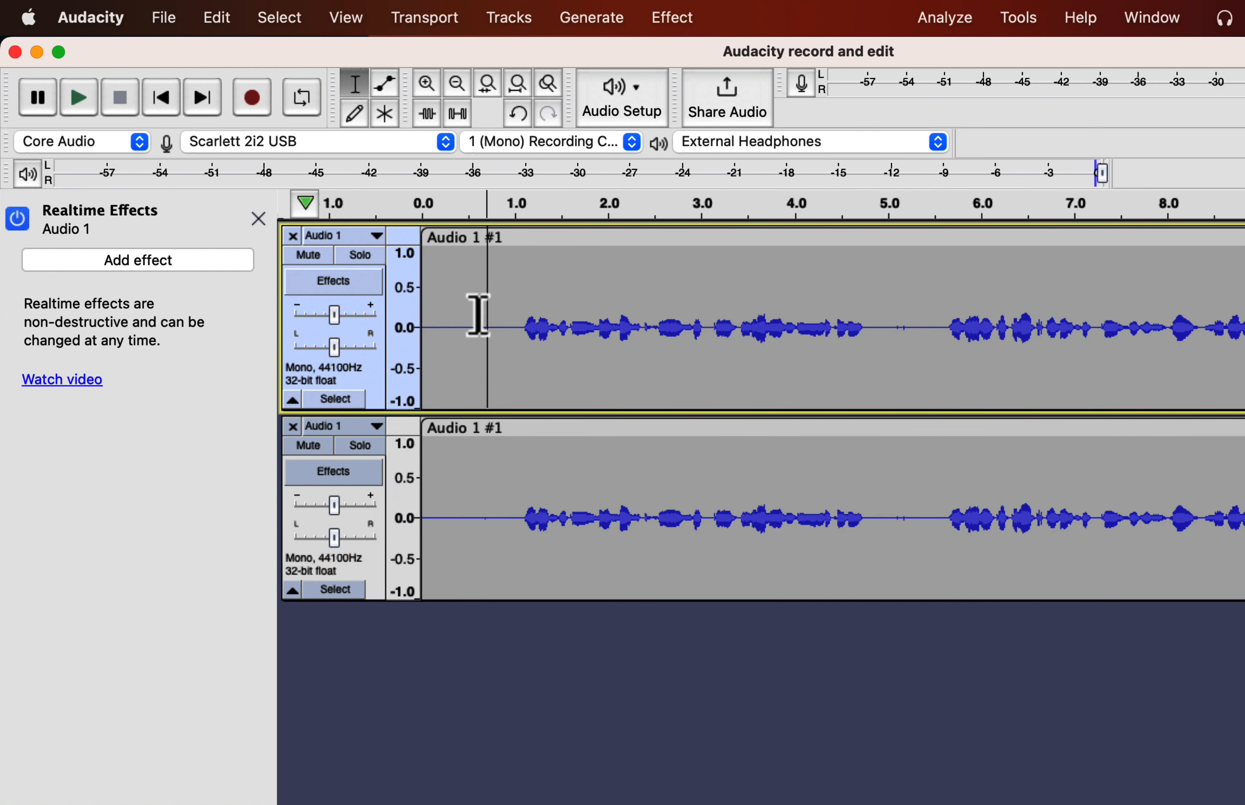
left_click(313, 447)
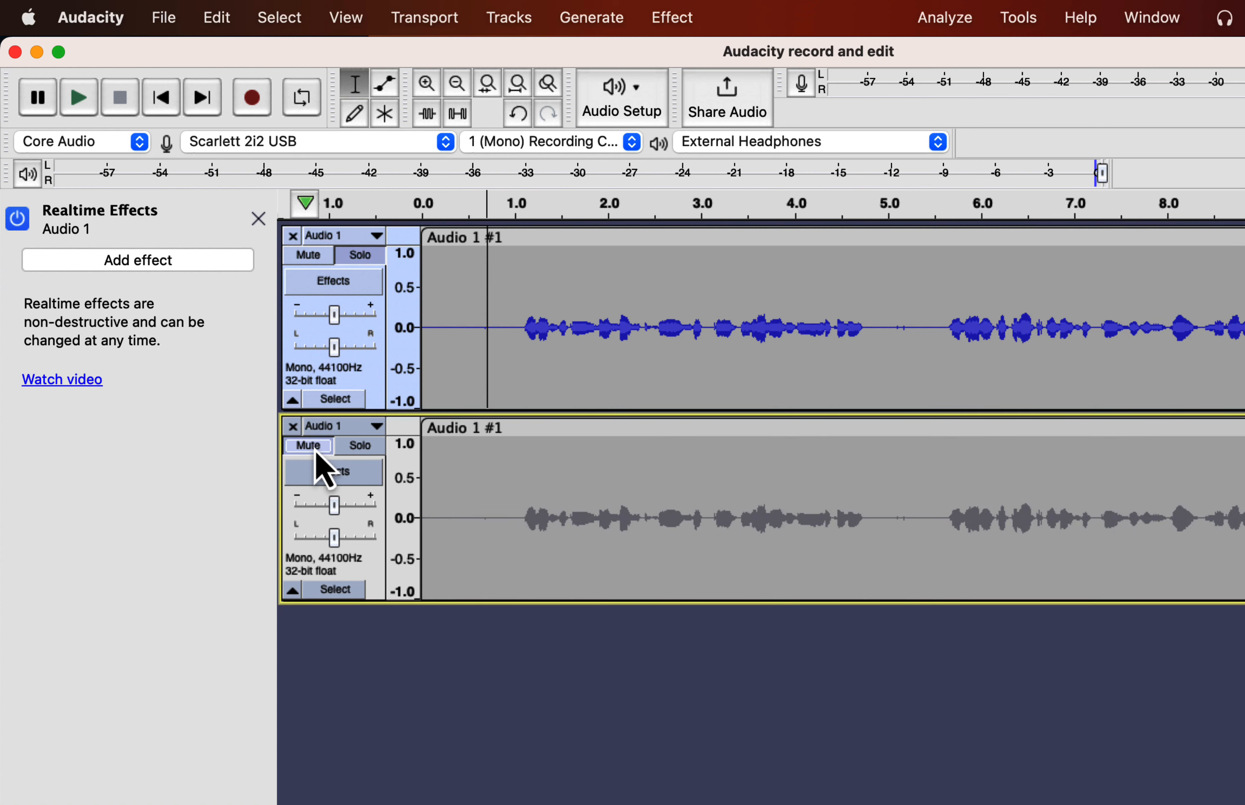
- Add the MuseFX Compress realtime effect to the upper Audio 1 track
left_click(462, 293)
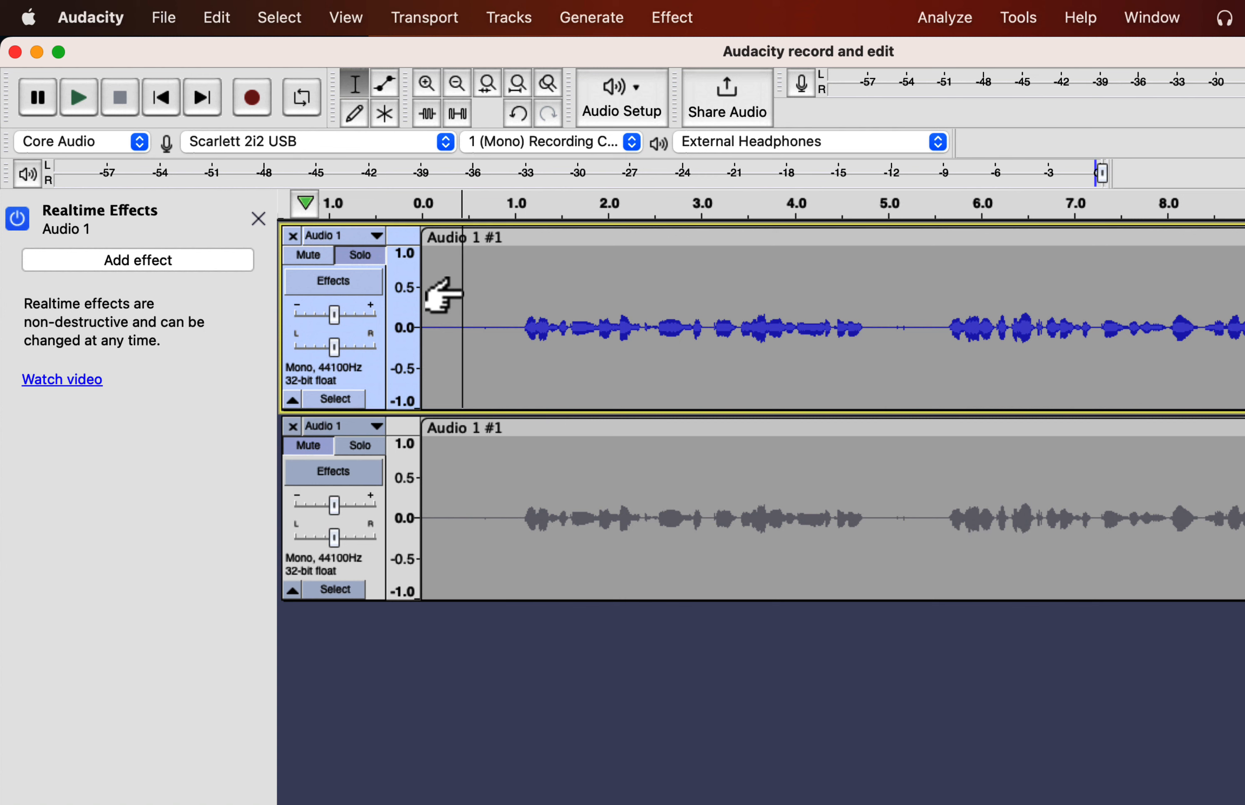
left_click(191, 264)
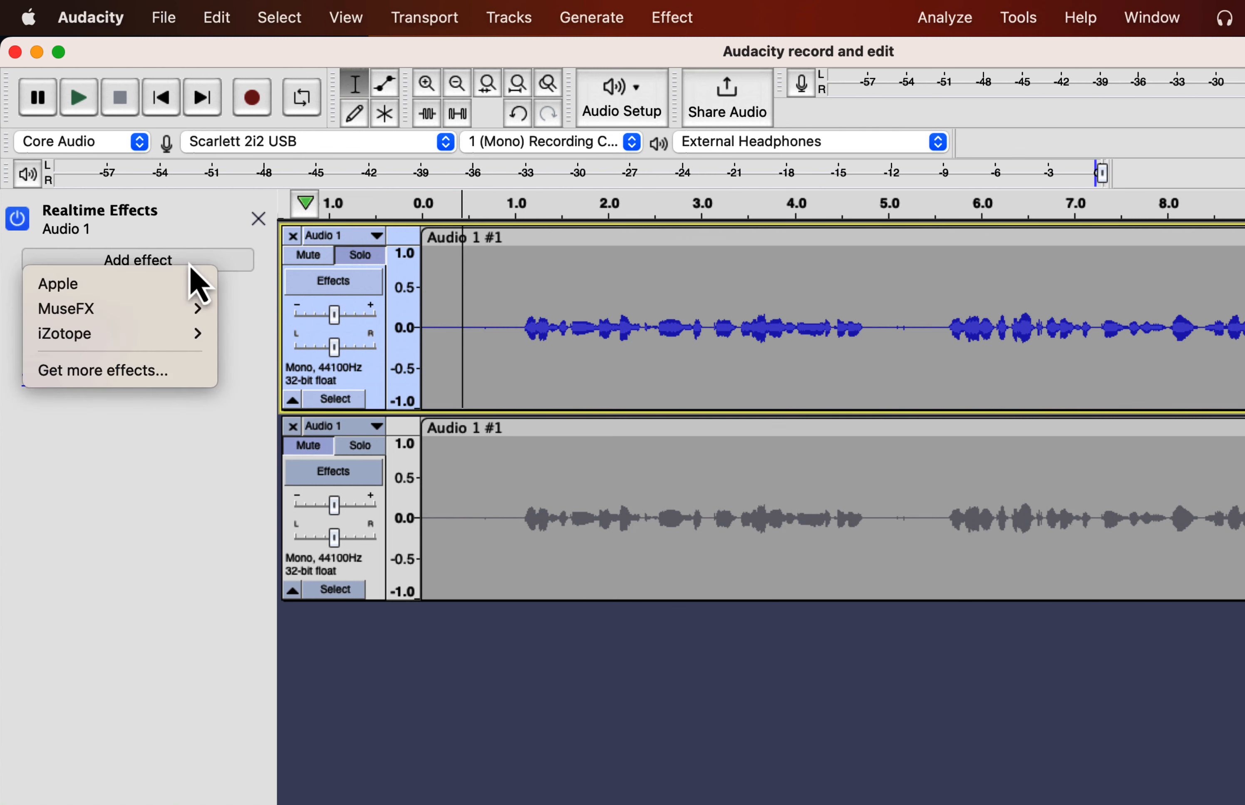
mouse_move(179, 307)
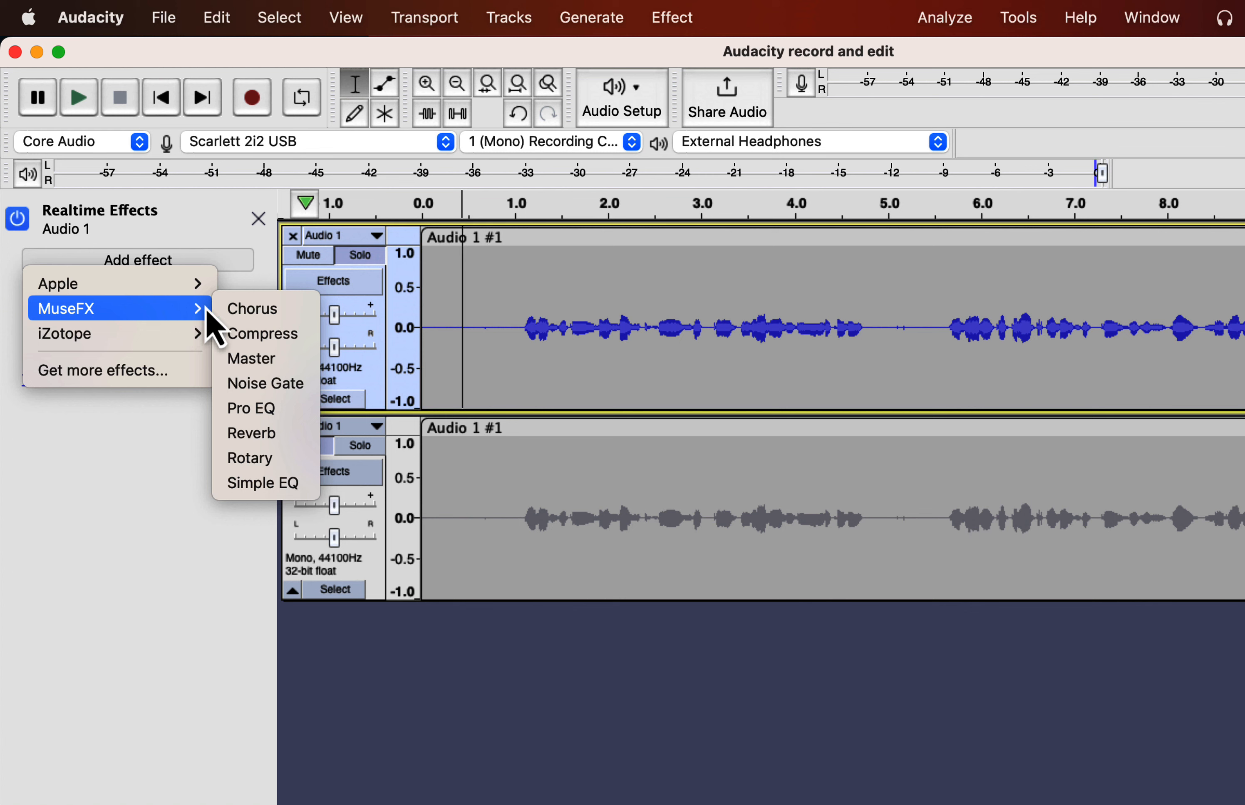
left_click(263, 335)
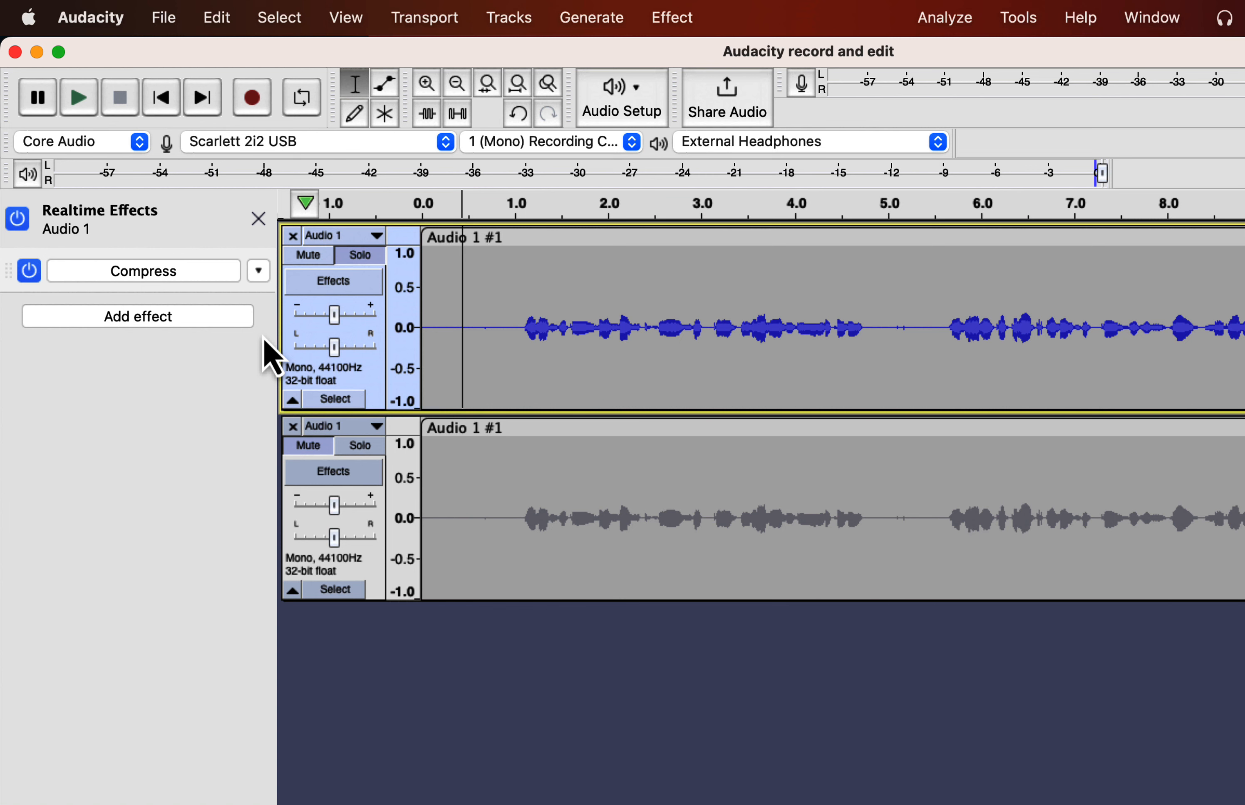
- Open the Compress effect's settings on the upper Audio 1 track and choose the Pop Vocals preset
left_click(193, 272)
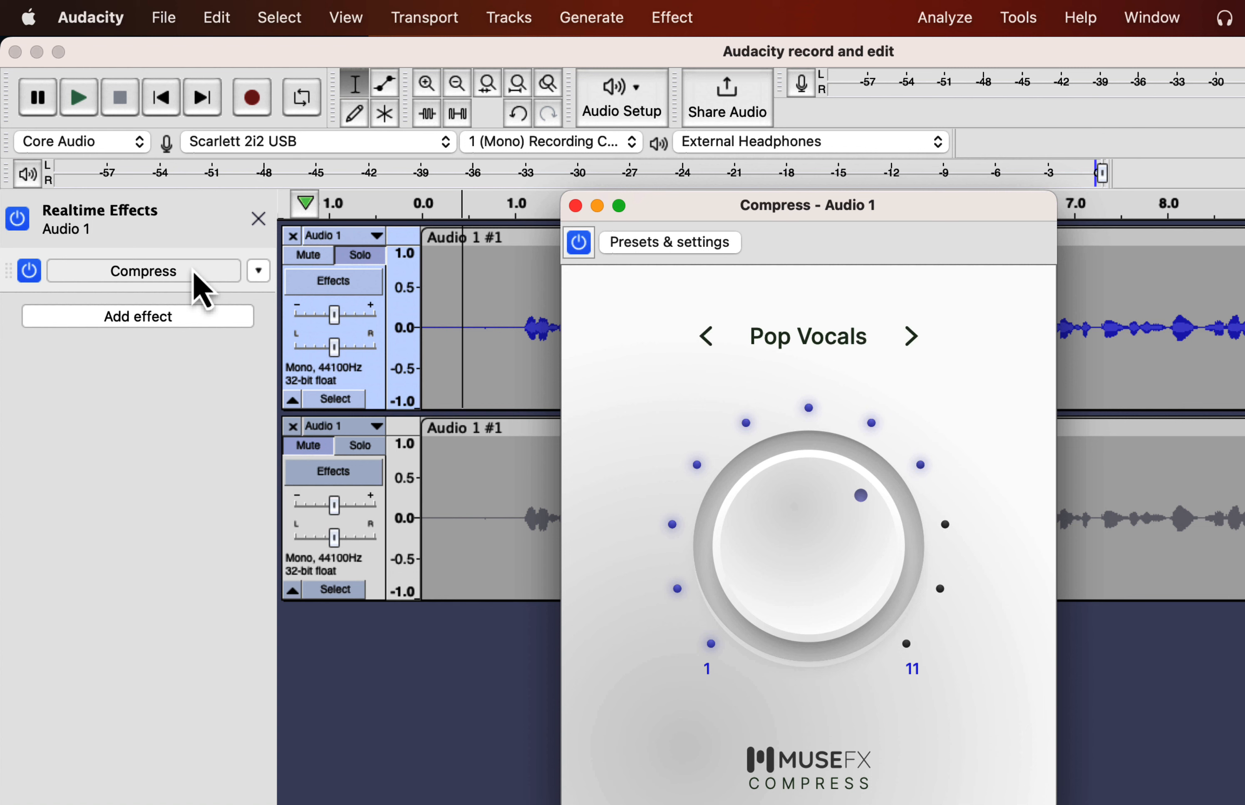
left_click(806, 348)
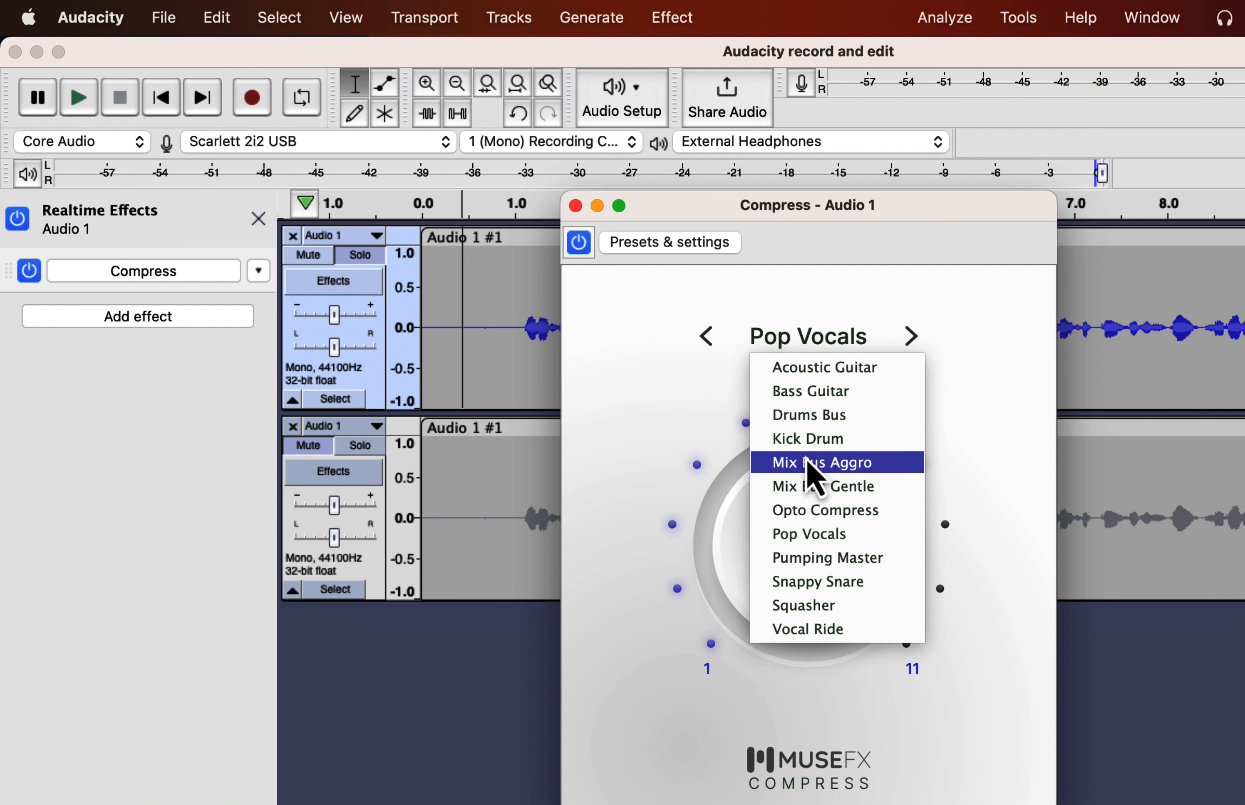
left_click(812, 539)
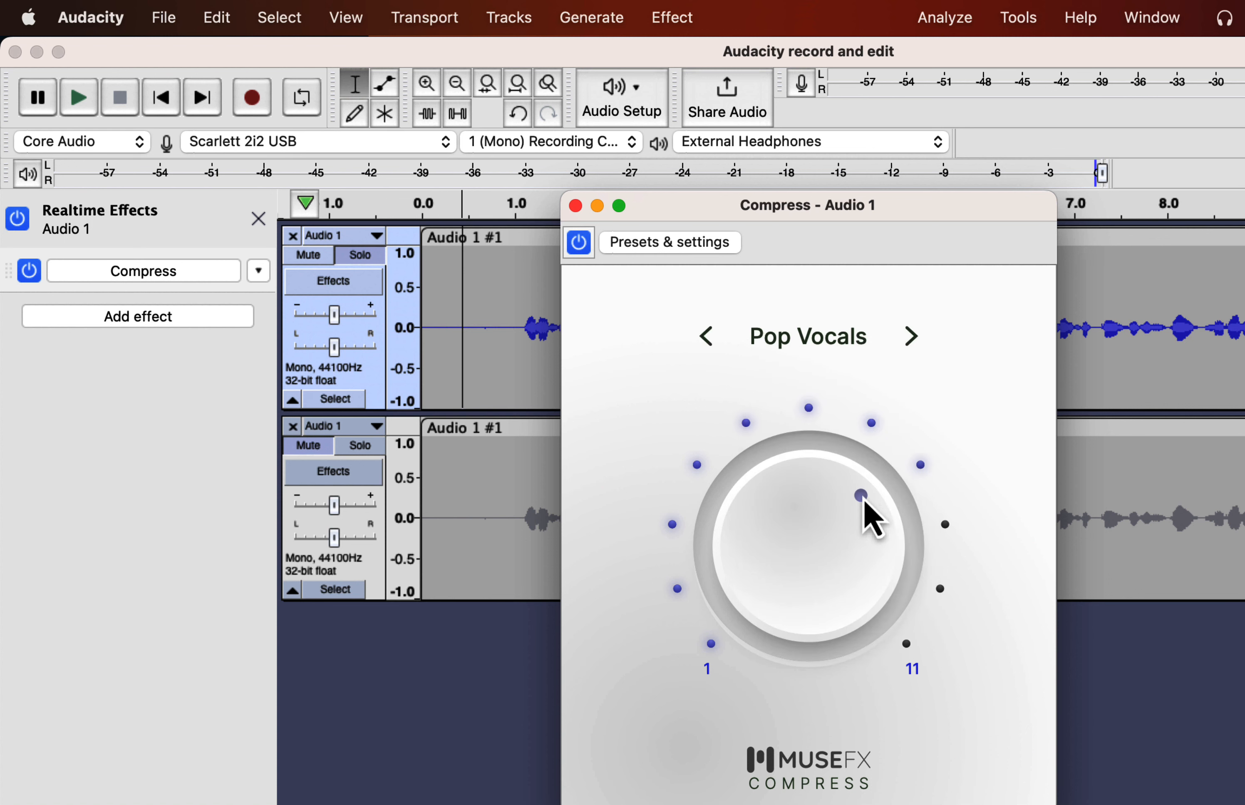
- Turn the Compress amount down to about 2 and restore the effect's factory defaults
left_click_drag(862, 508, 1001, 634)
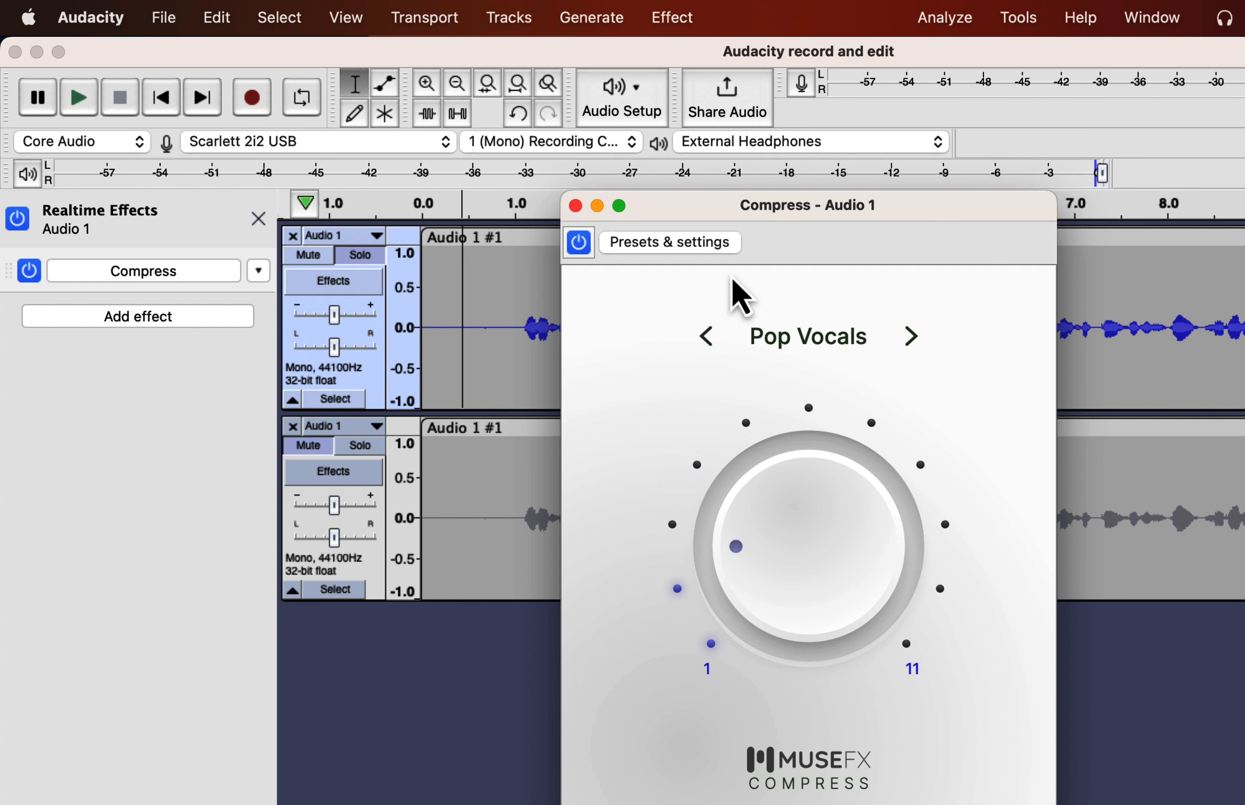
left_click(704, 241)
mouse_move(727, 356)
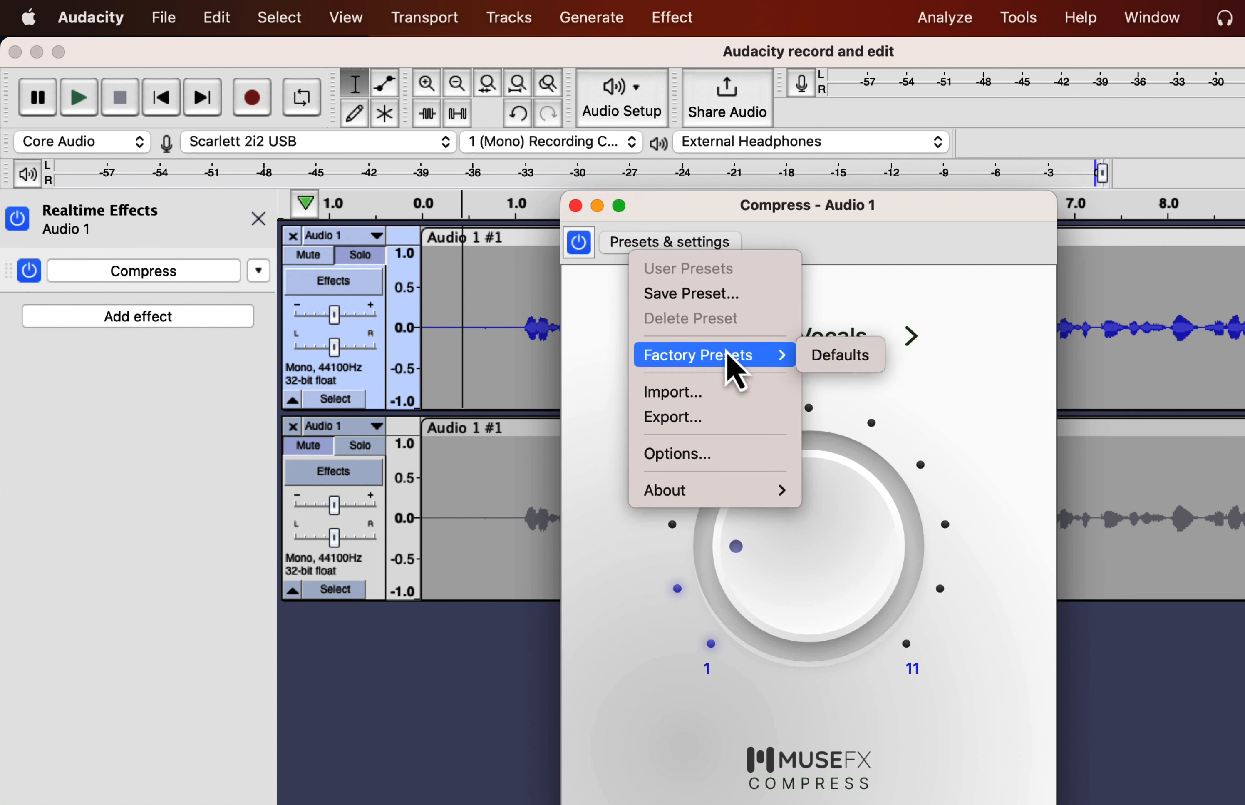
left_click(844, 358)
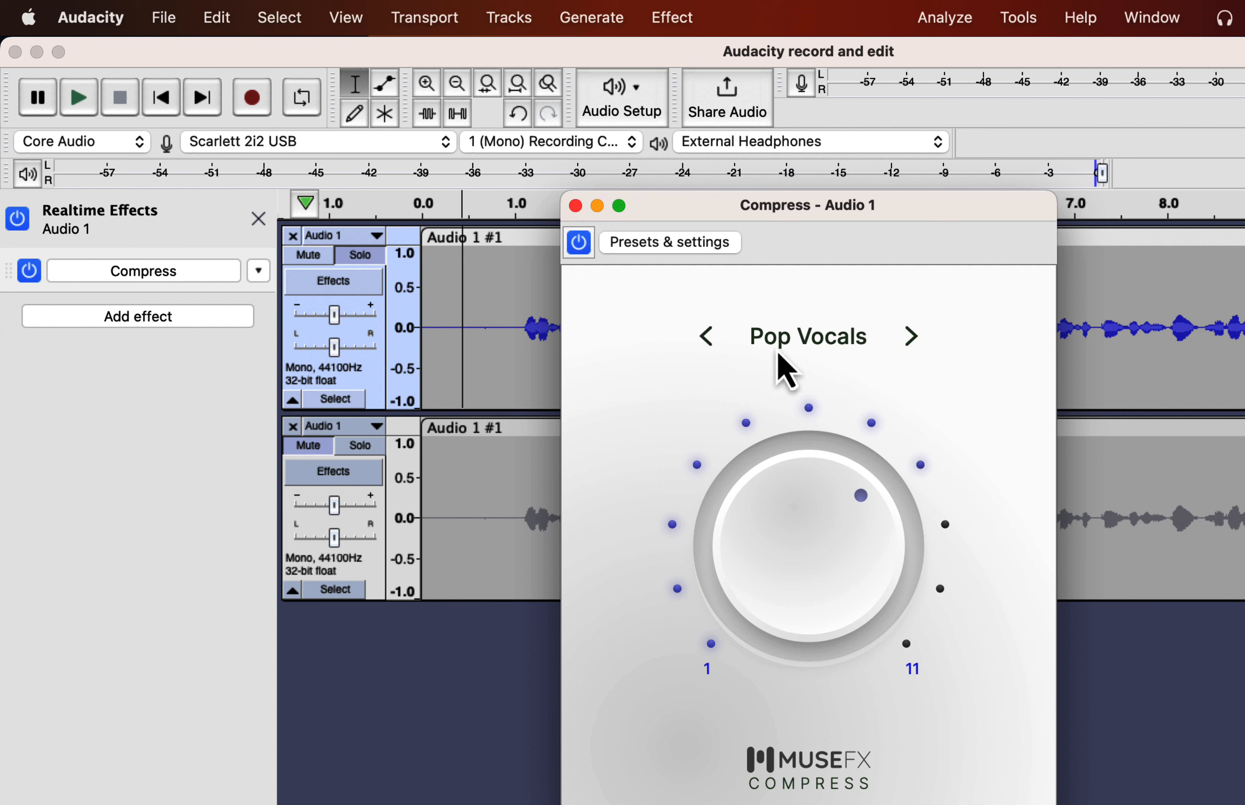
- Play the upper track from near its start while auditioning the Acoustic Guitar, Bass Guitar, Vocal Ride and Snappy Snare compression presets
left_click(432, 317)
key("space")
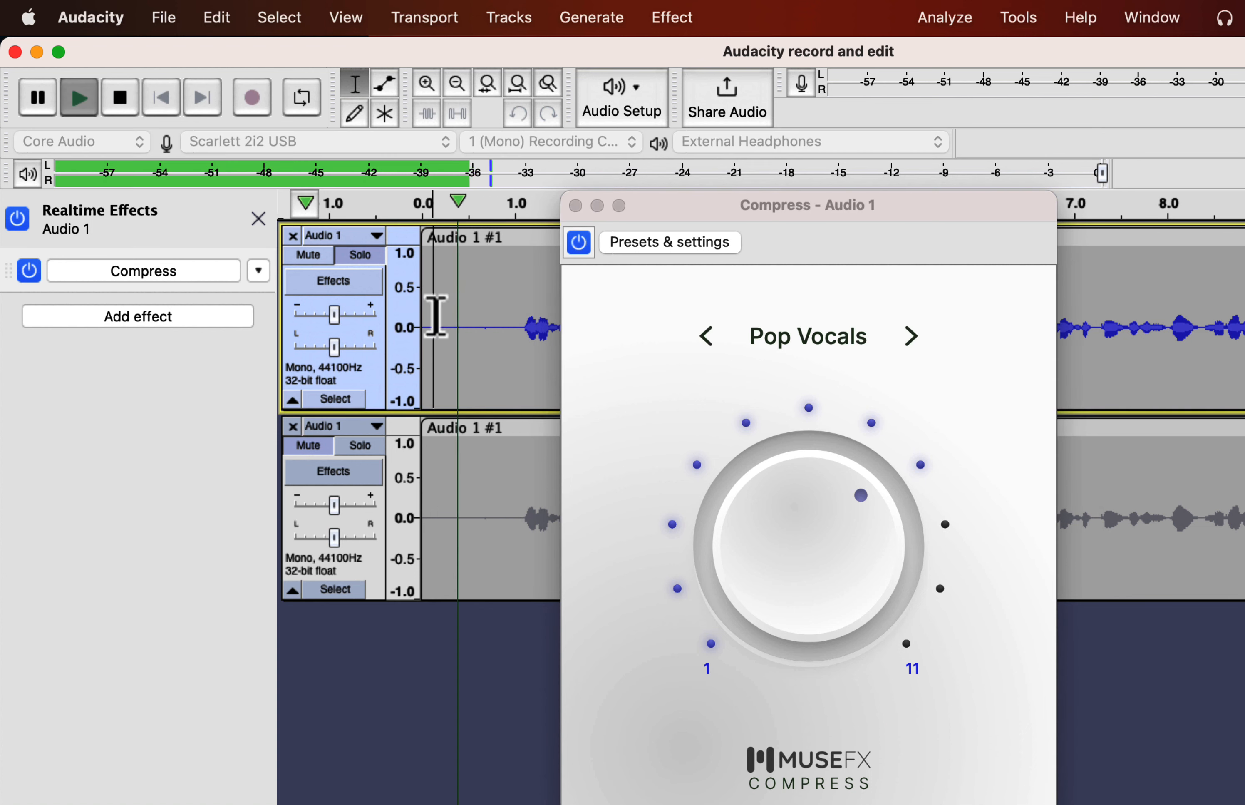
left_click(795, 345)
left_click(796, 370)
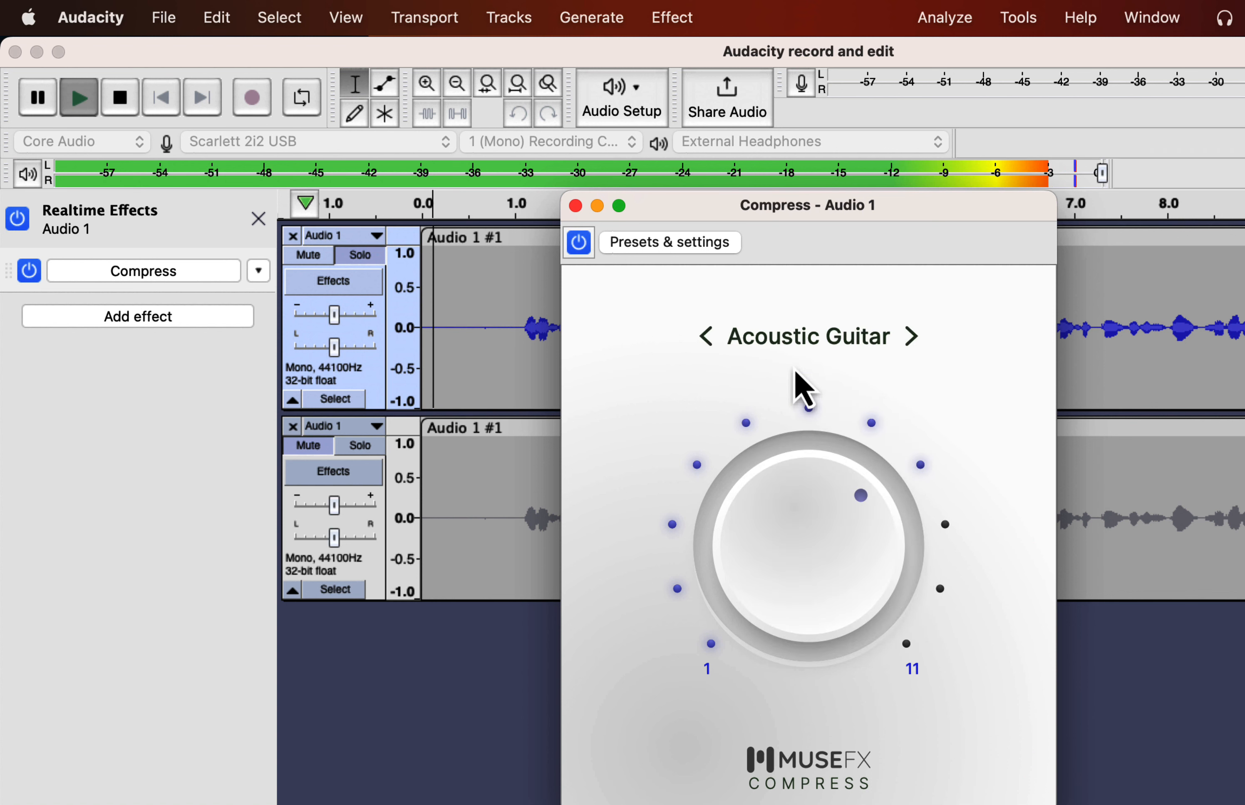
left_click(787, 346)
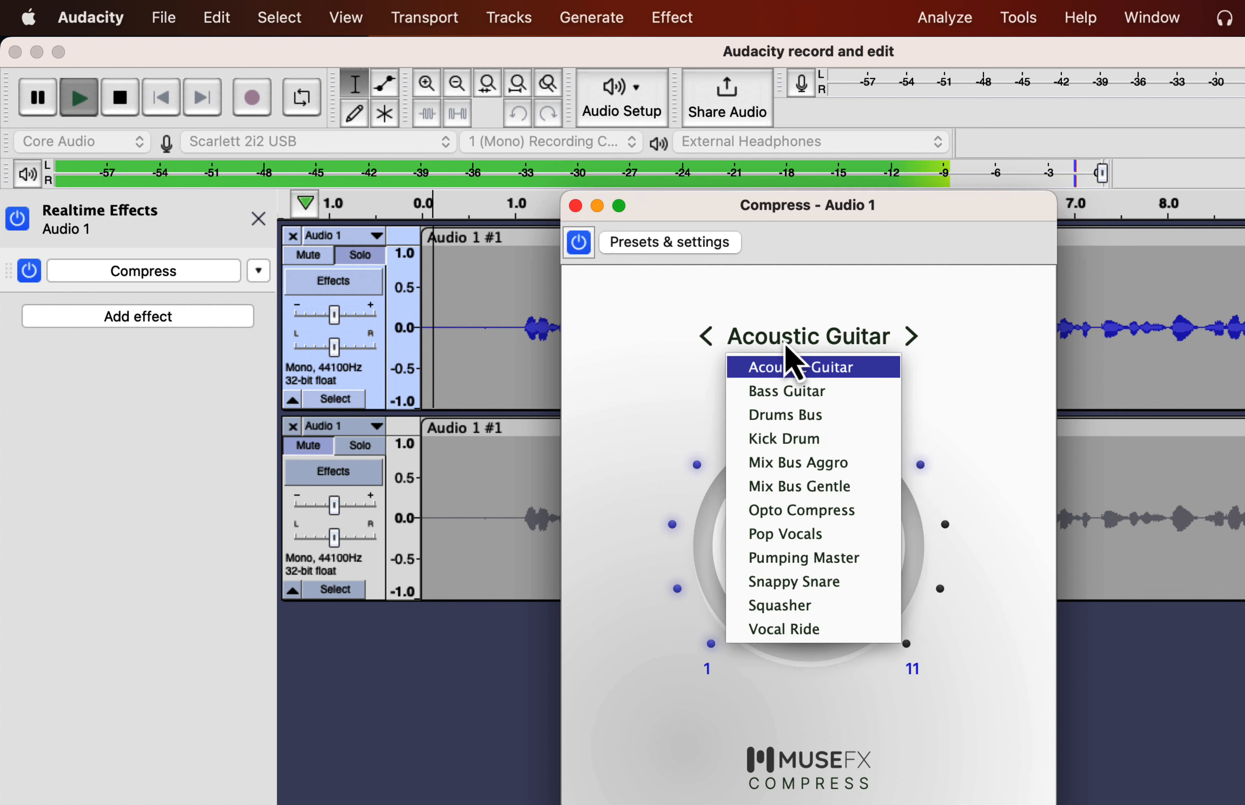
left_click(777, 392)
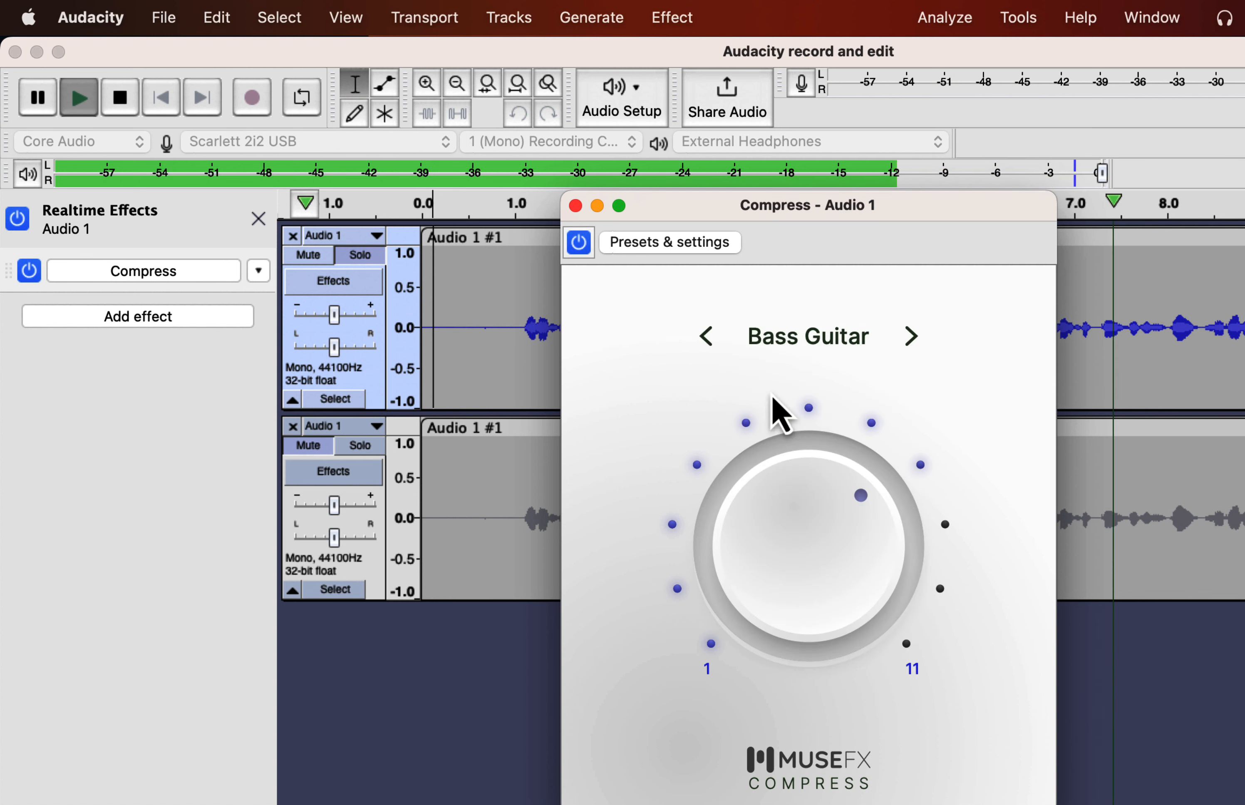
left_click(792, 347)
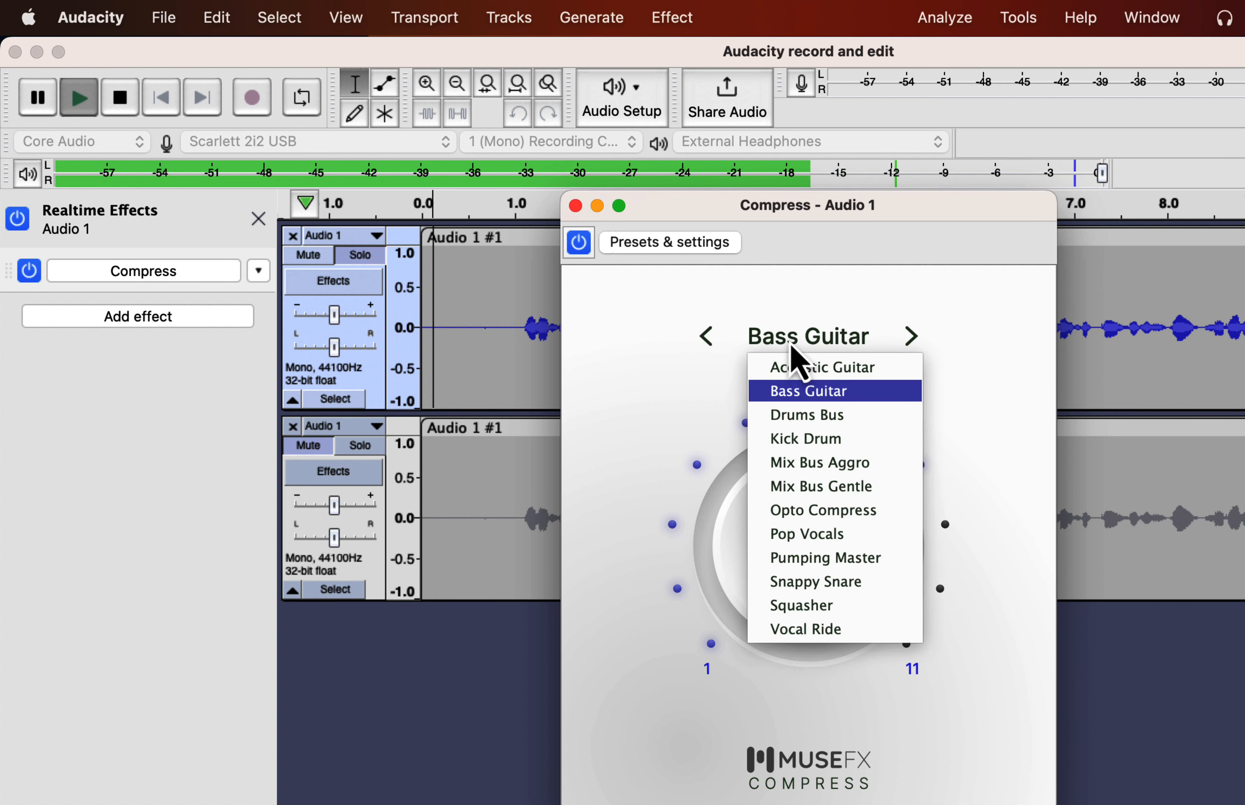
left_click(798, 630)
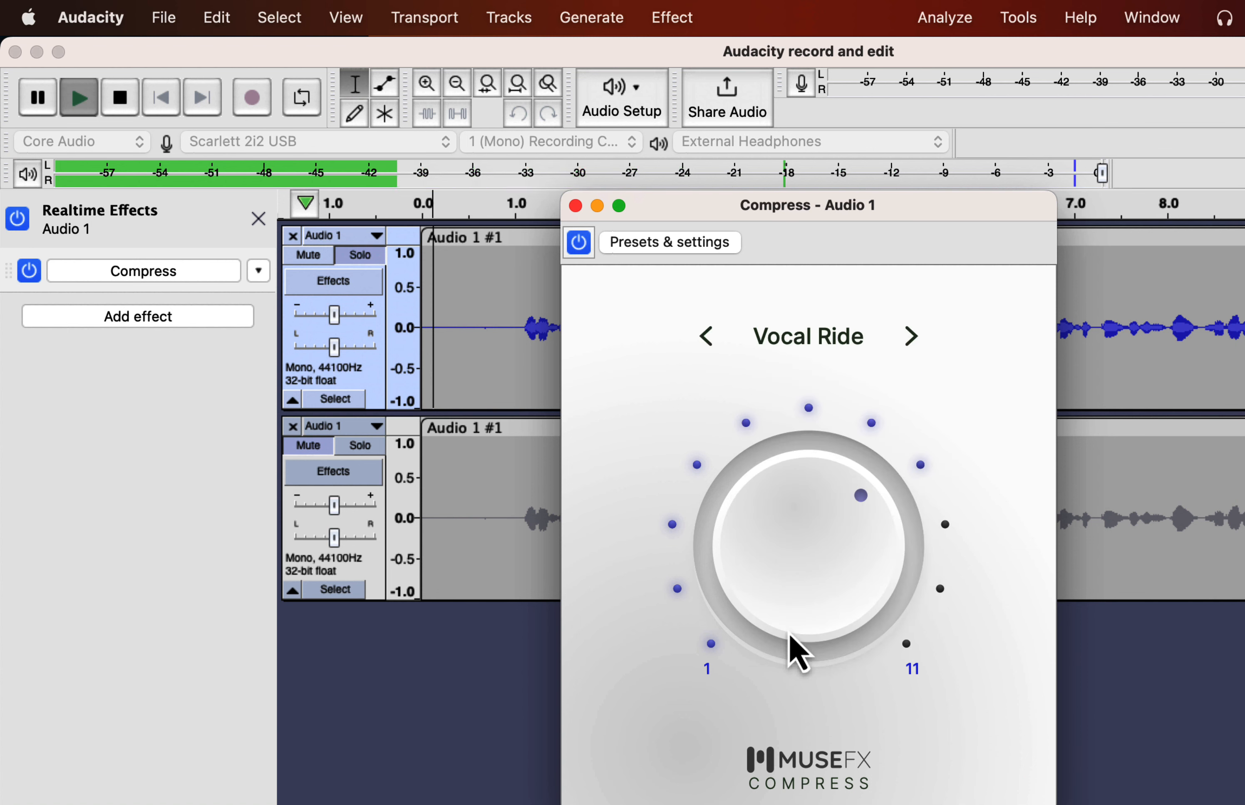
left_click(830, 349)
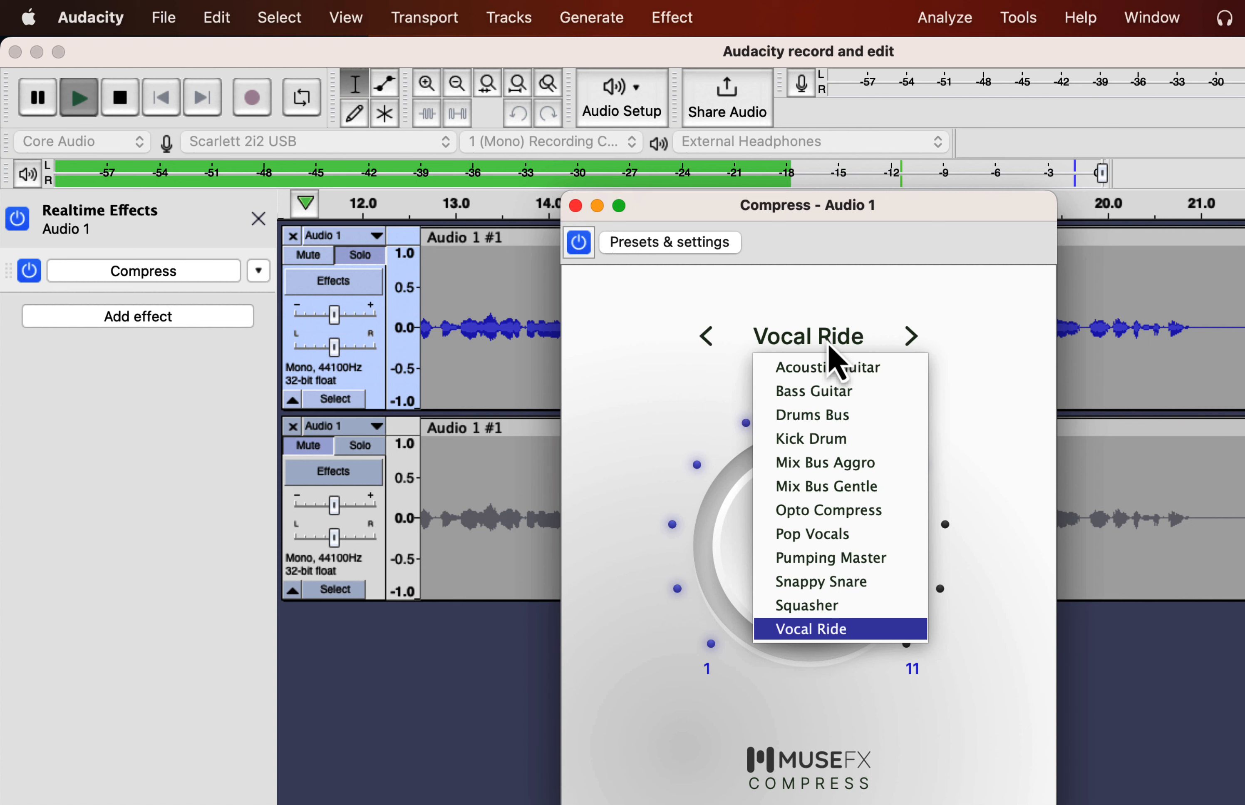
left_click(795, 582)
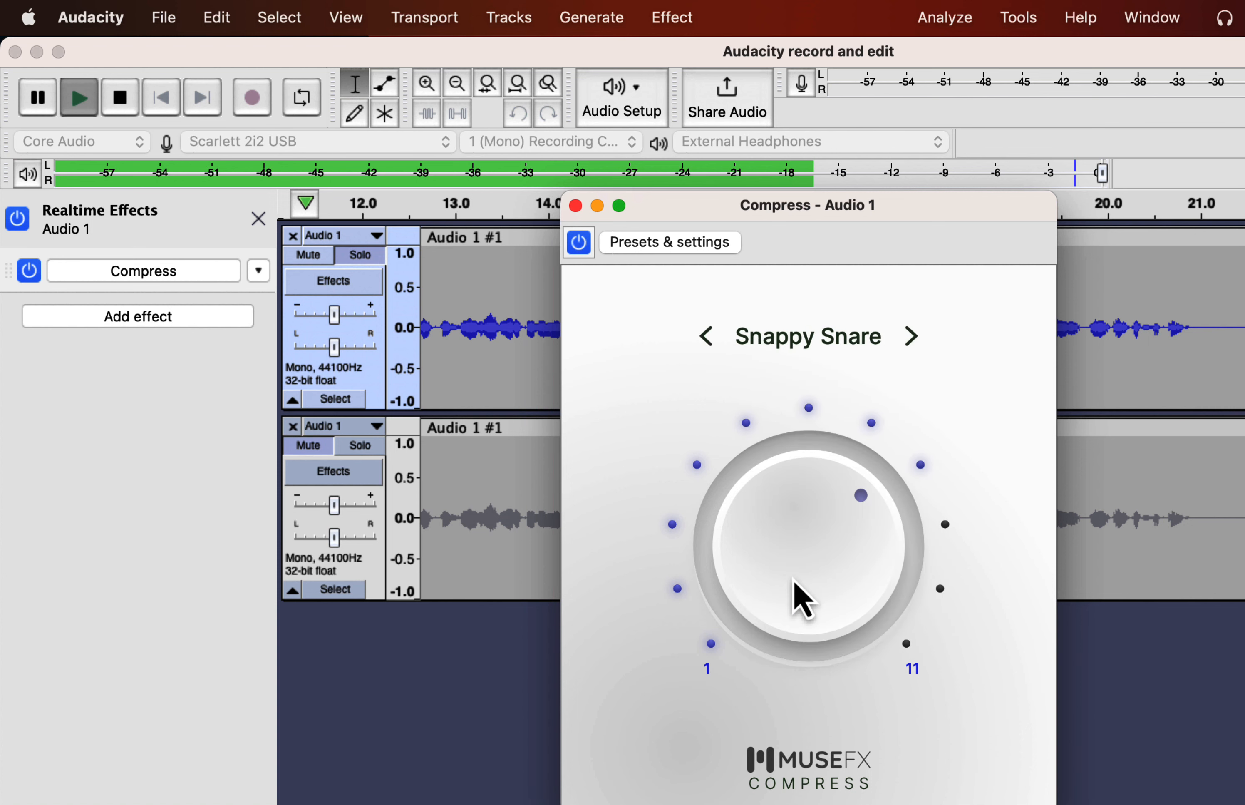
- Set Compress to the Pop Vocals preset with the amount at about 6, stop playback and close its window
left_click(793, 347)
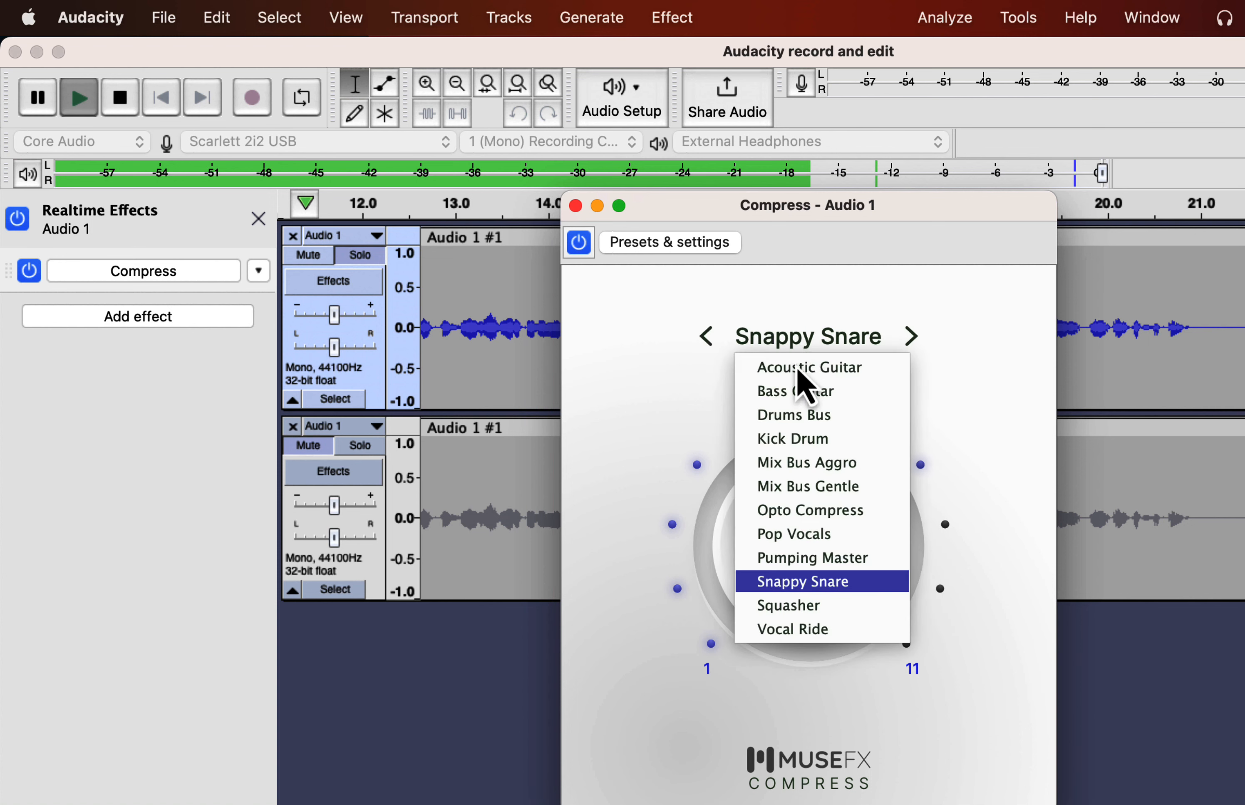
left_click(792, 534)
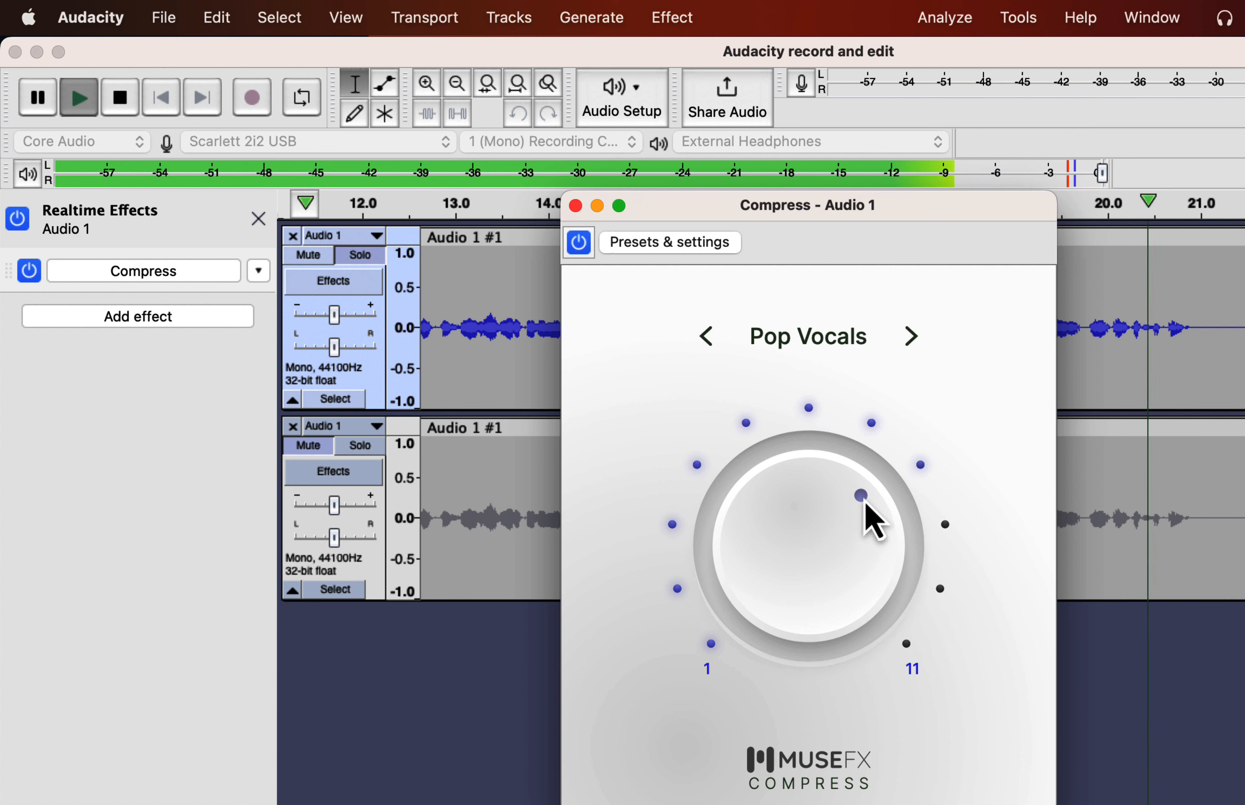
left_click_drag(866, 503, 922, 538)
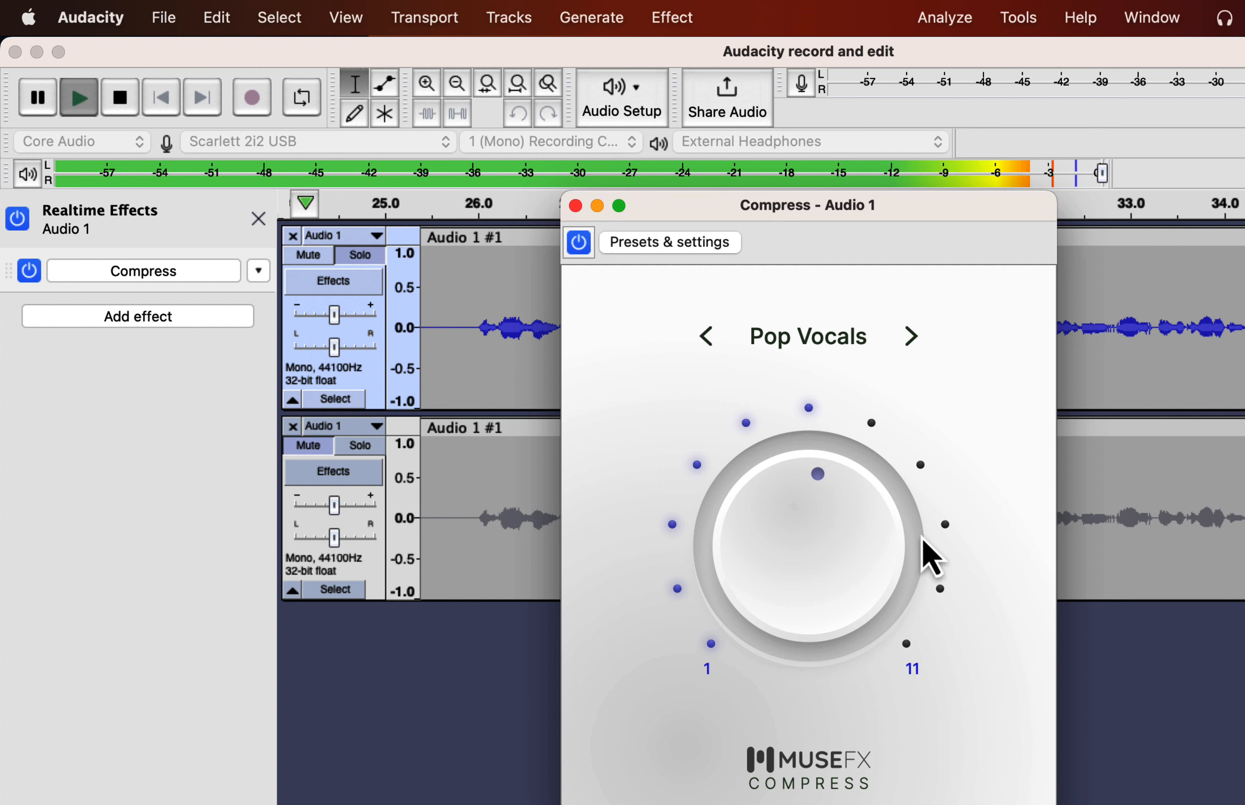
key("space")
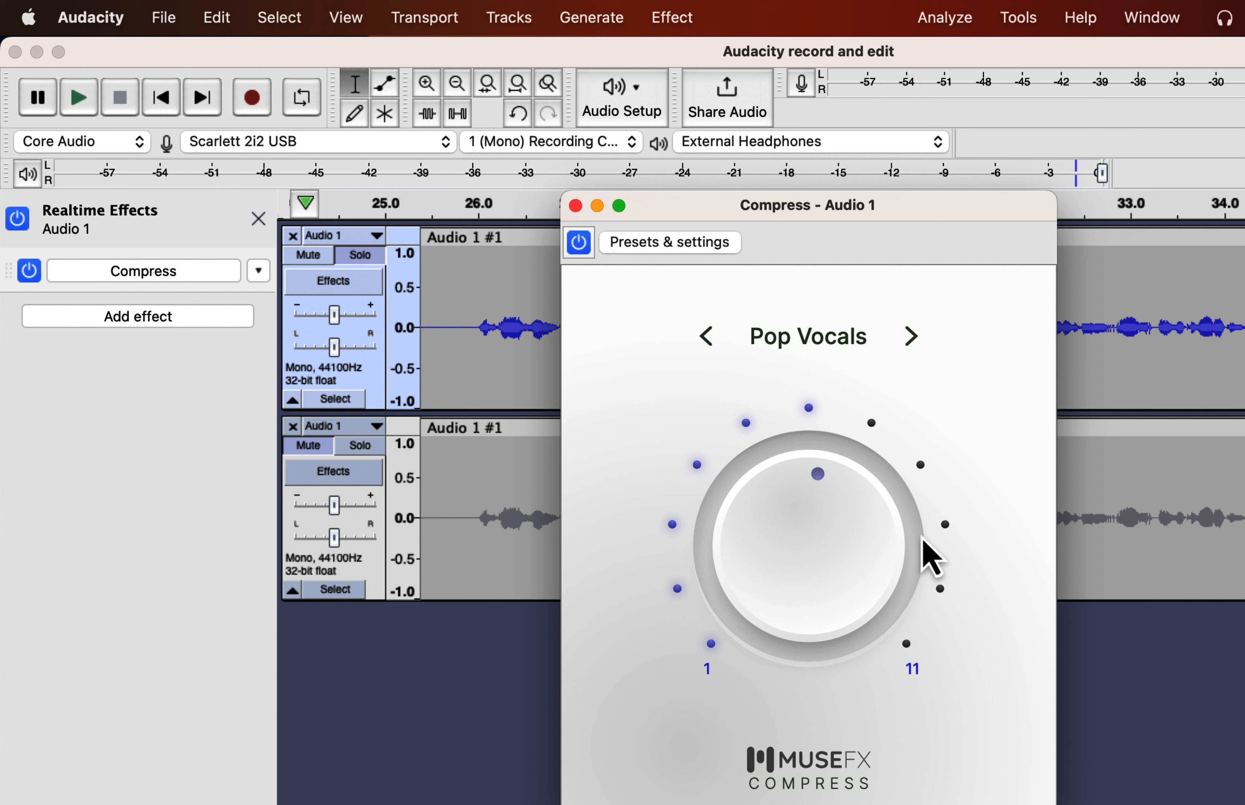
left_click(575, 205)
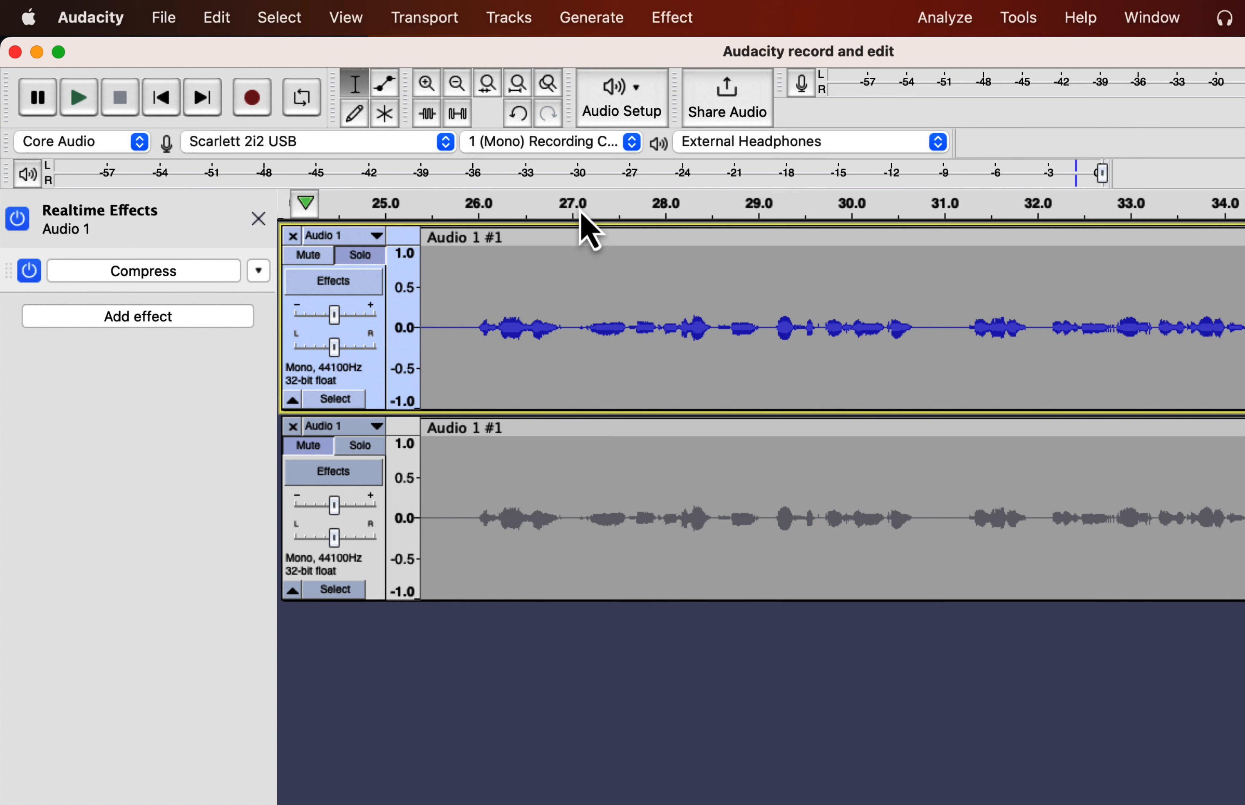
- Add the MuseFX Simple EQ realtime effect after Compress and open its settings, keeping the Presence preset
left_click(164, 318)
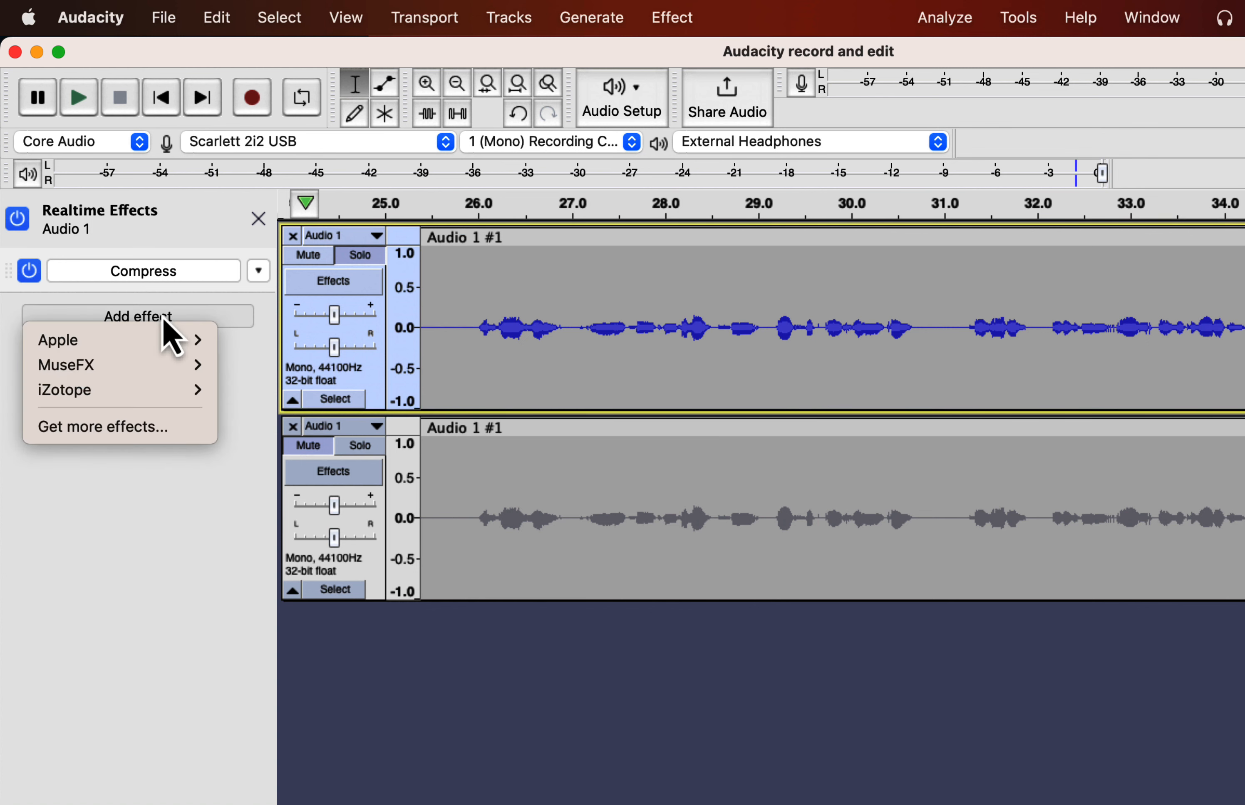
mouse_move(160, 374)
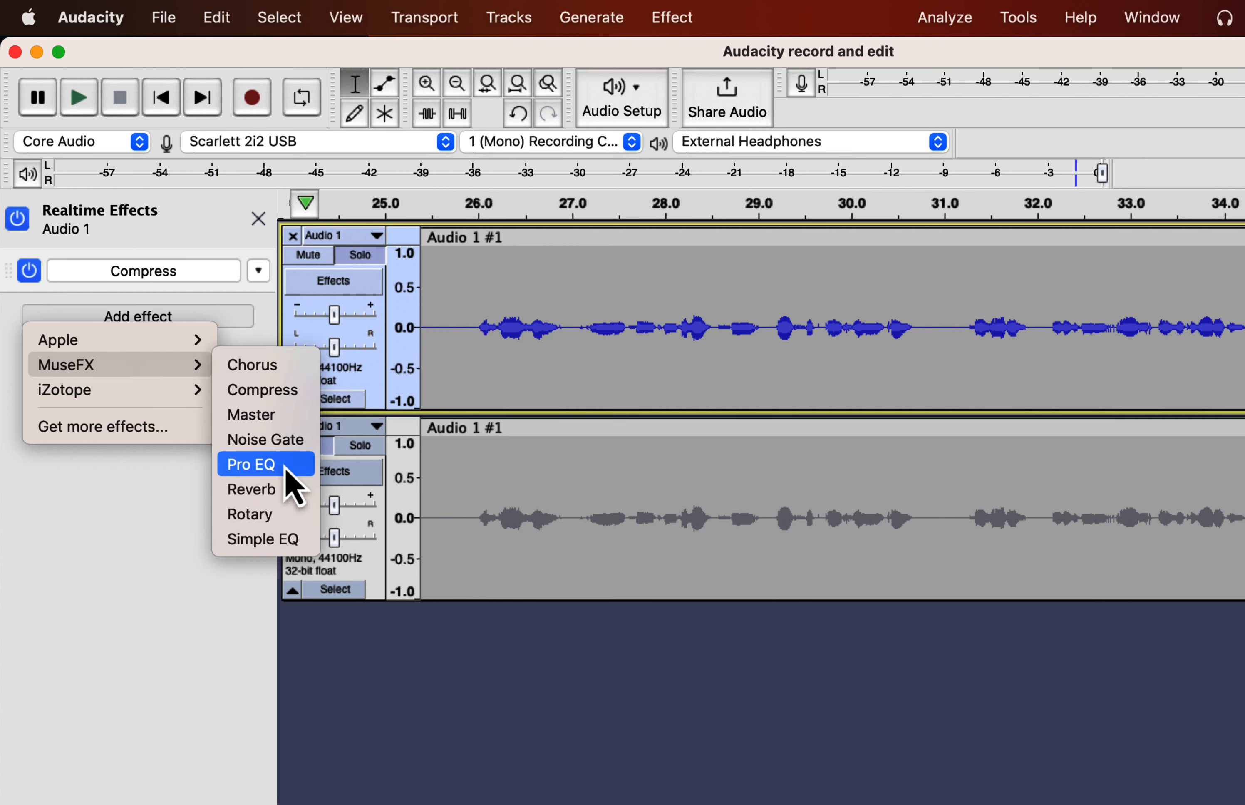
left_click(294, 545)
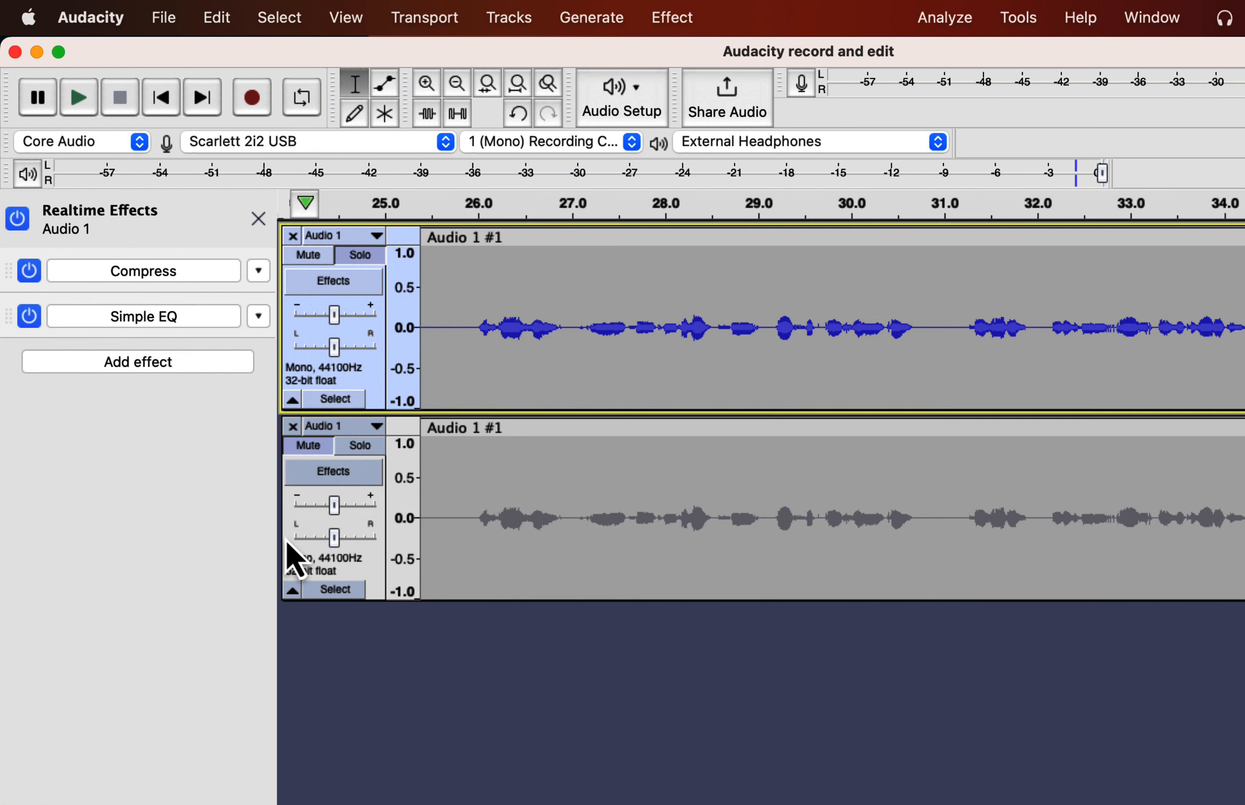
left_click(157, 317)
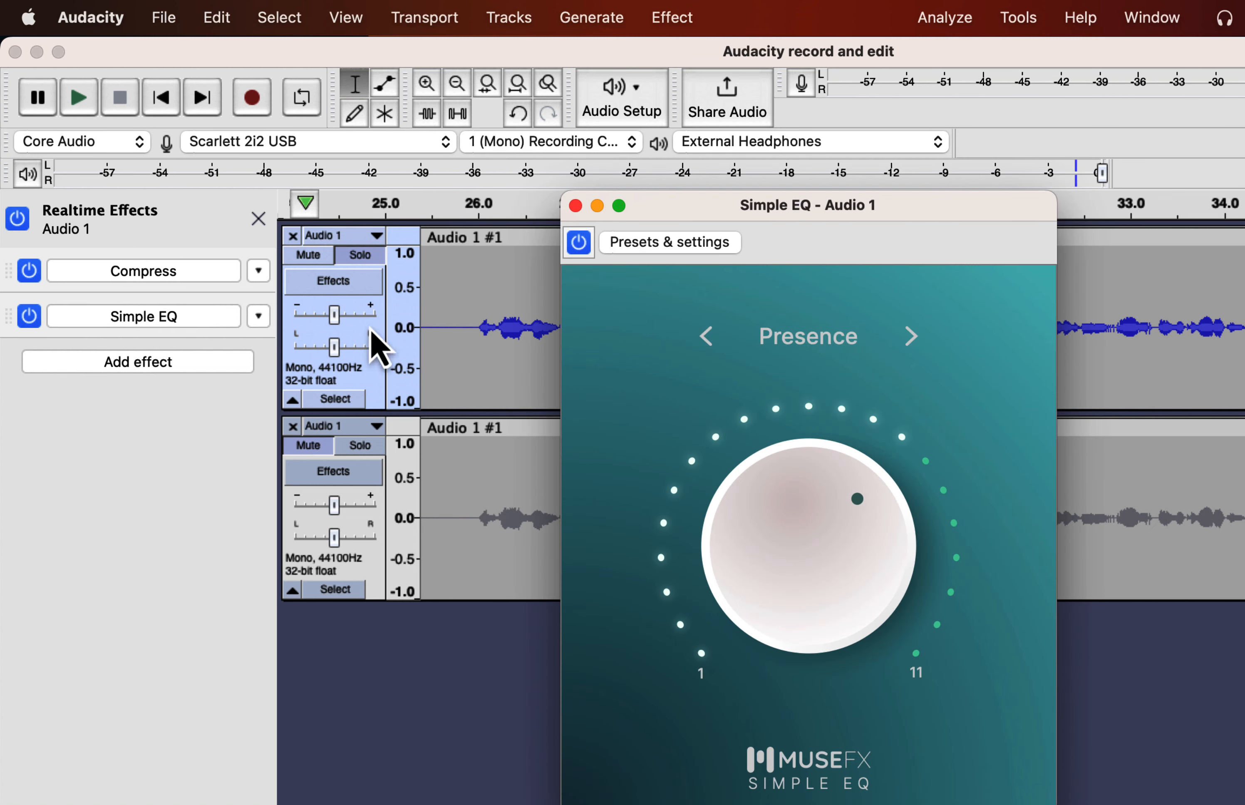
left_click(835, 338)
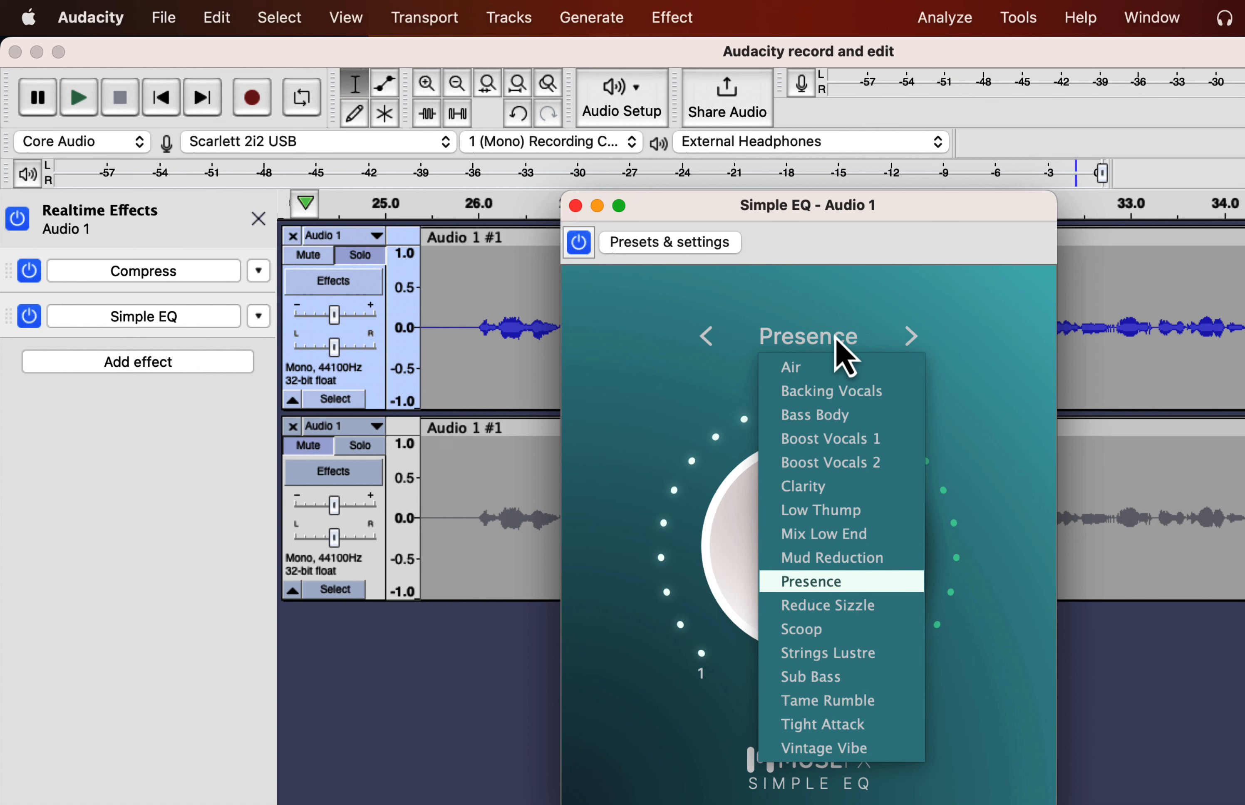
left_click(629, 336)
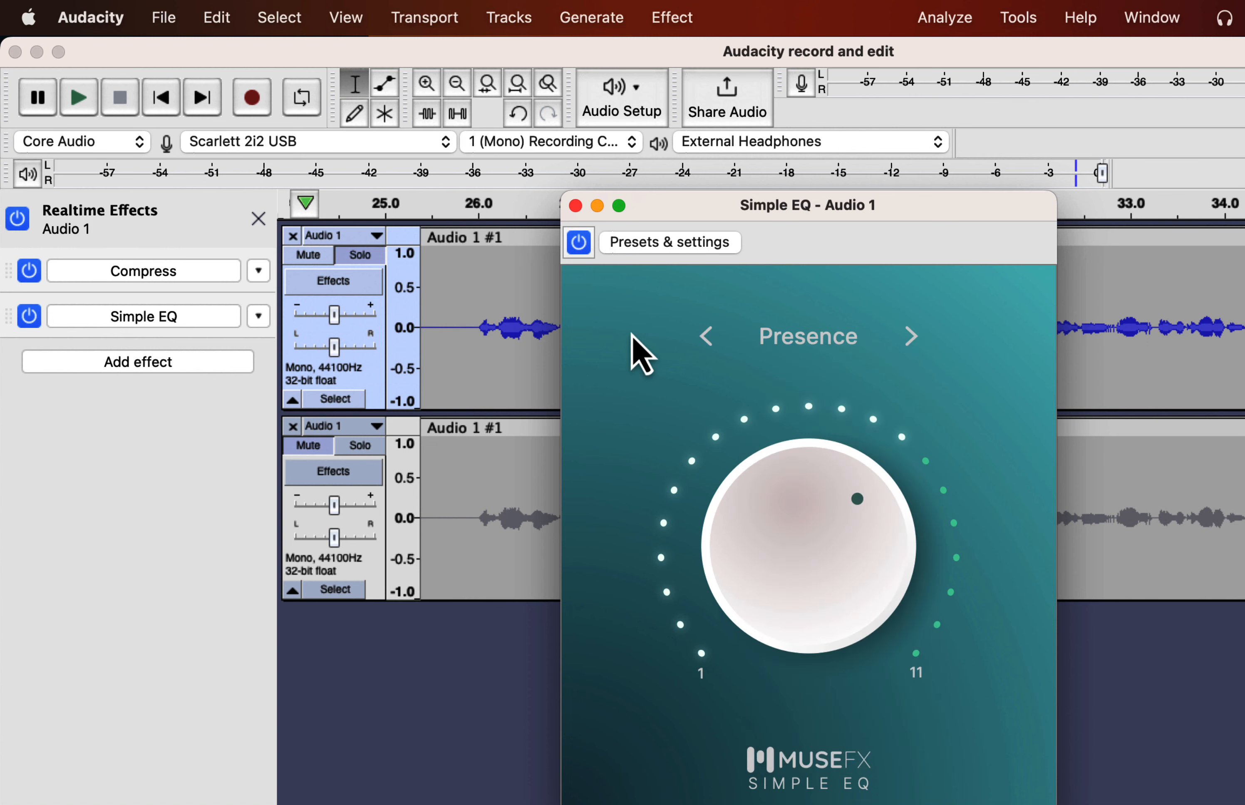
- Play the upper track from the beginning, compare the sound with Simple EQ bypassed and enabled, and stop playback
scroll(486, 339, "left", 20)
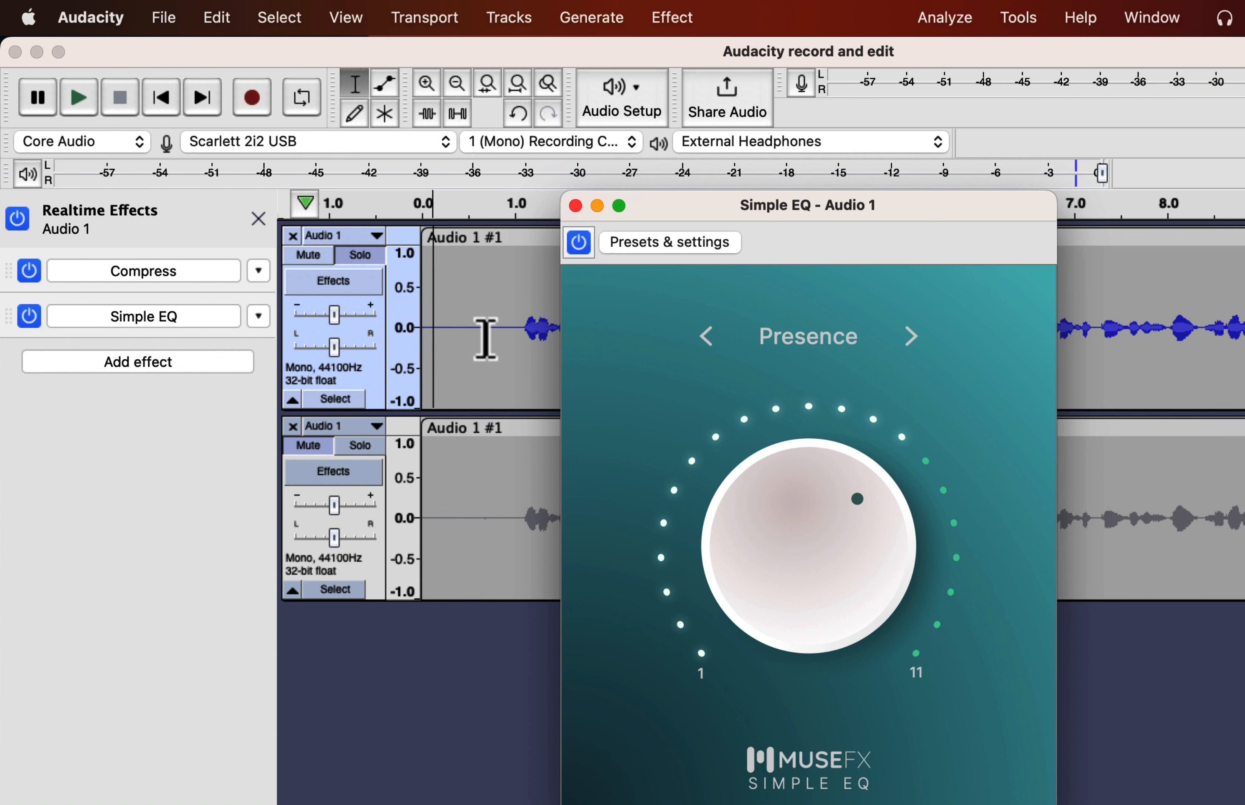
left_click(21, 318)
left_click(20, 318)
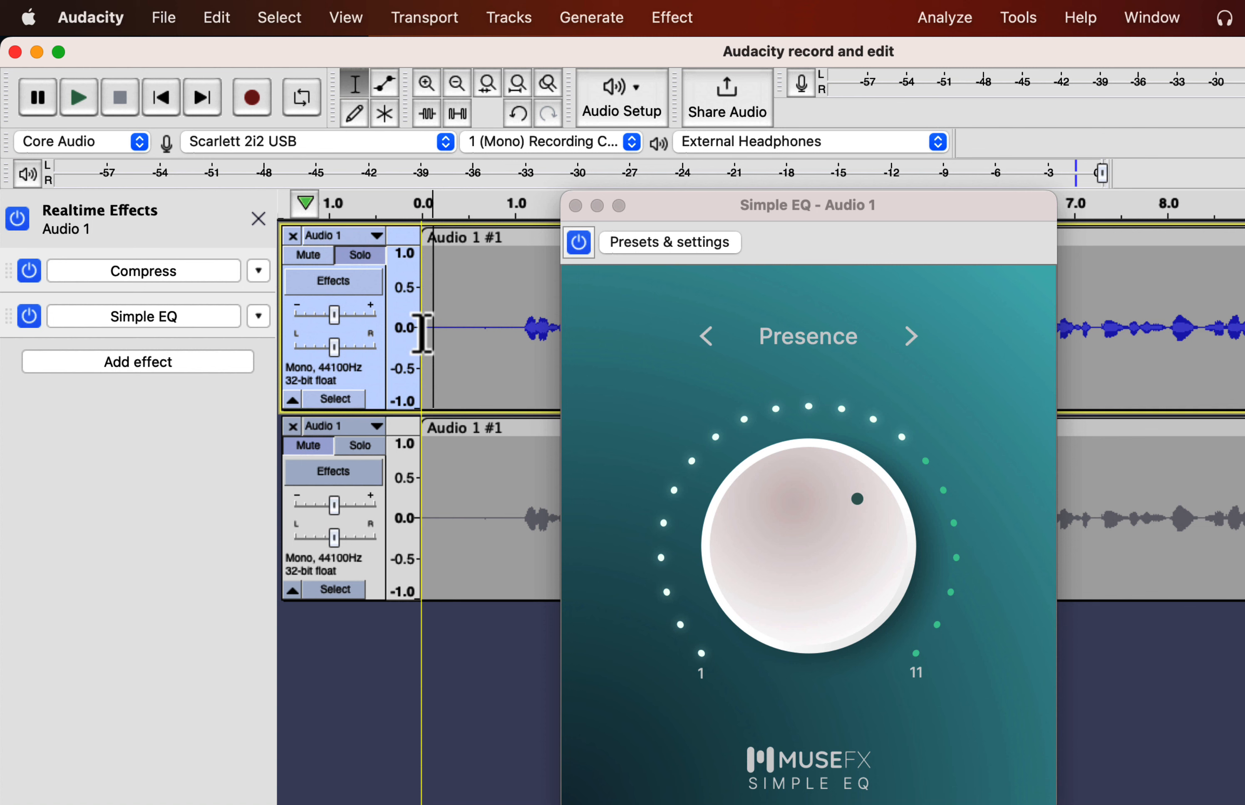
key("space")
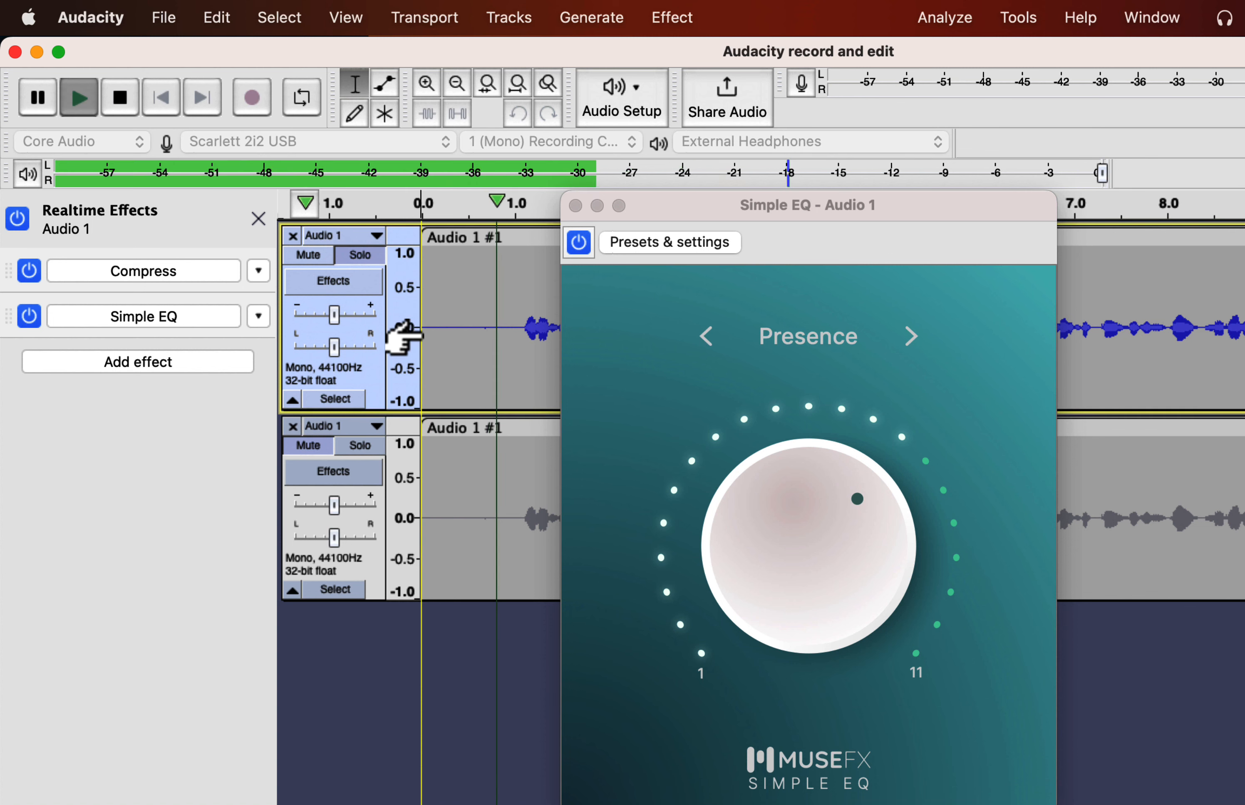
left_click(27, 319)
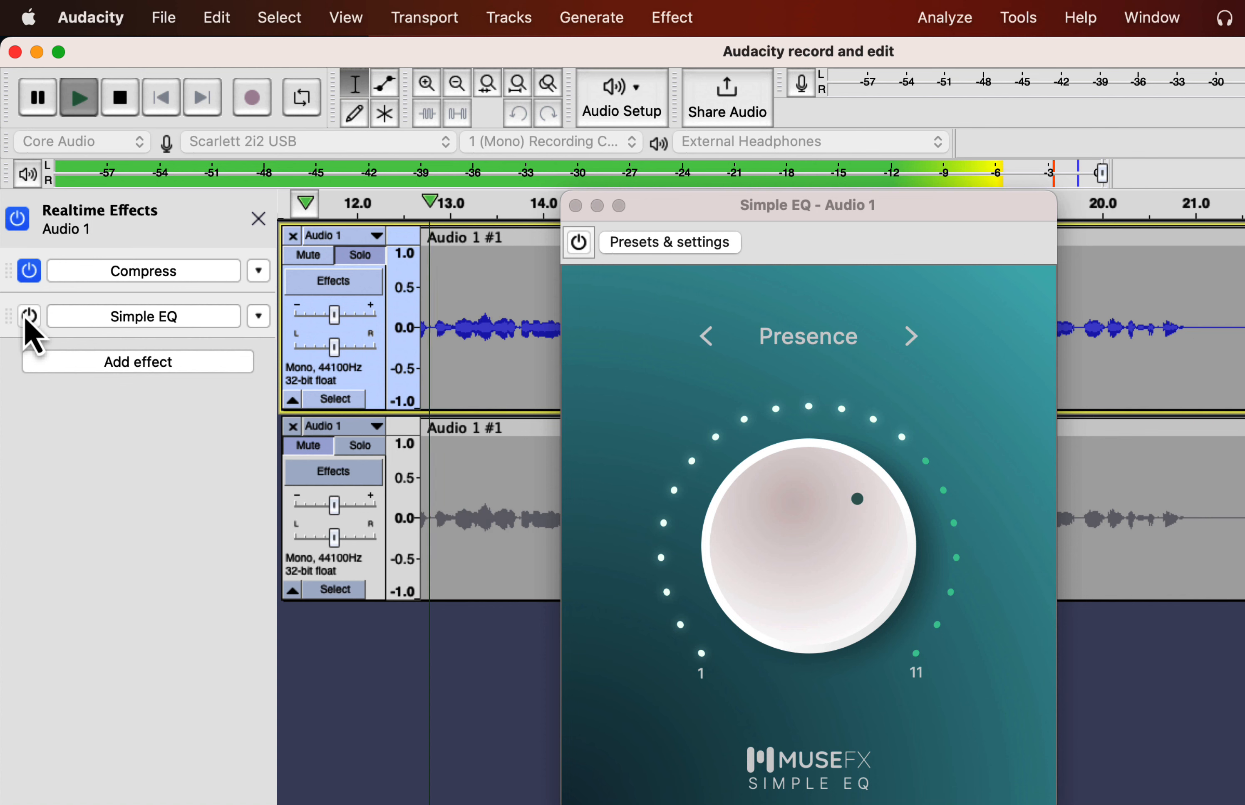
left_click(27, 319)
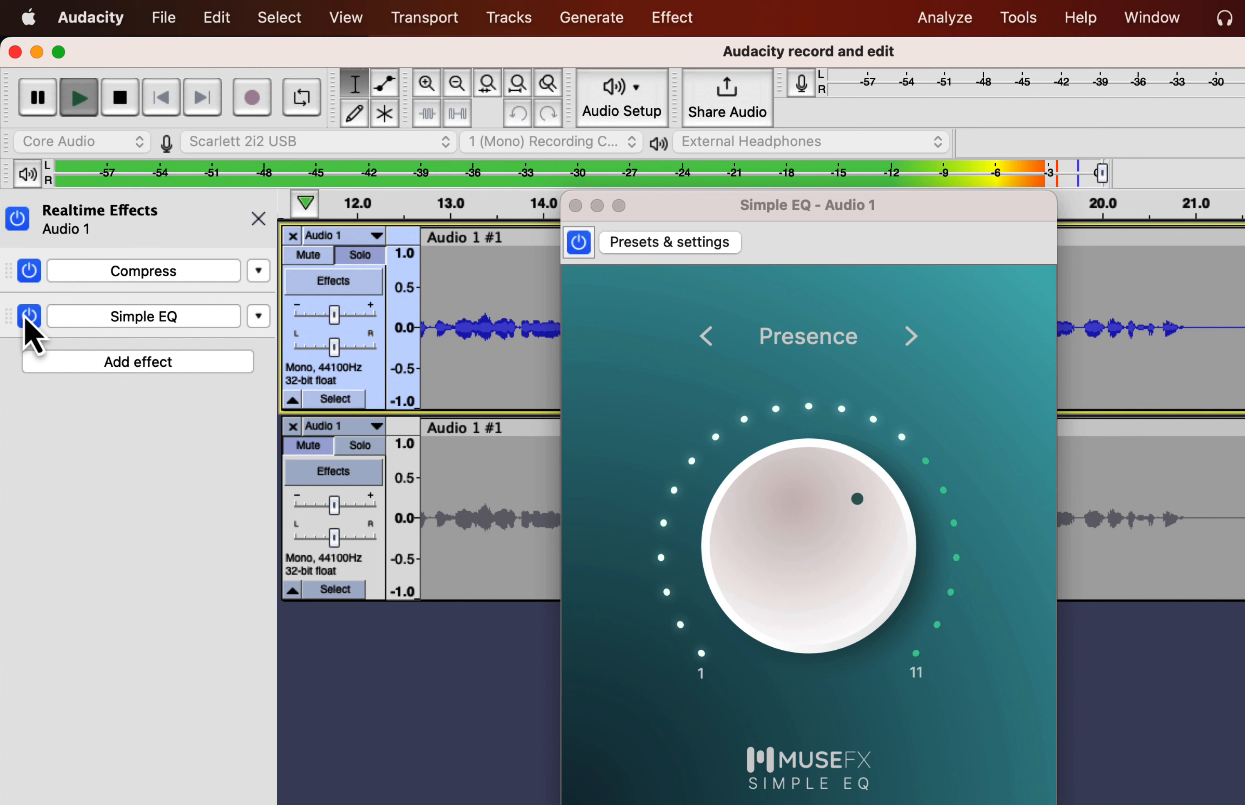
key("space")
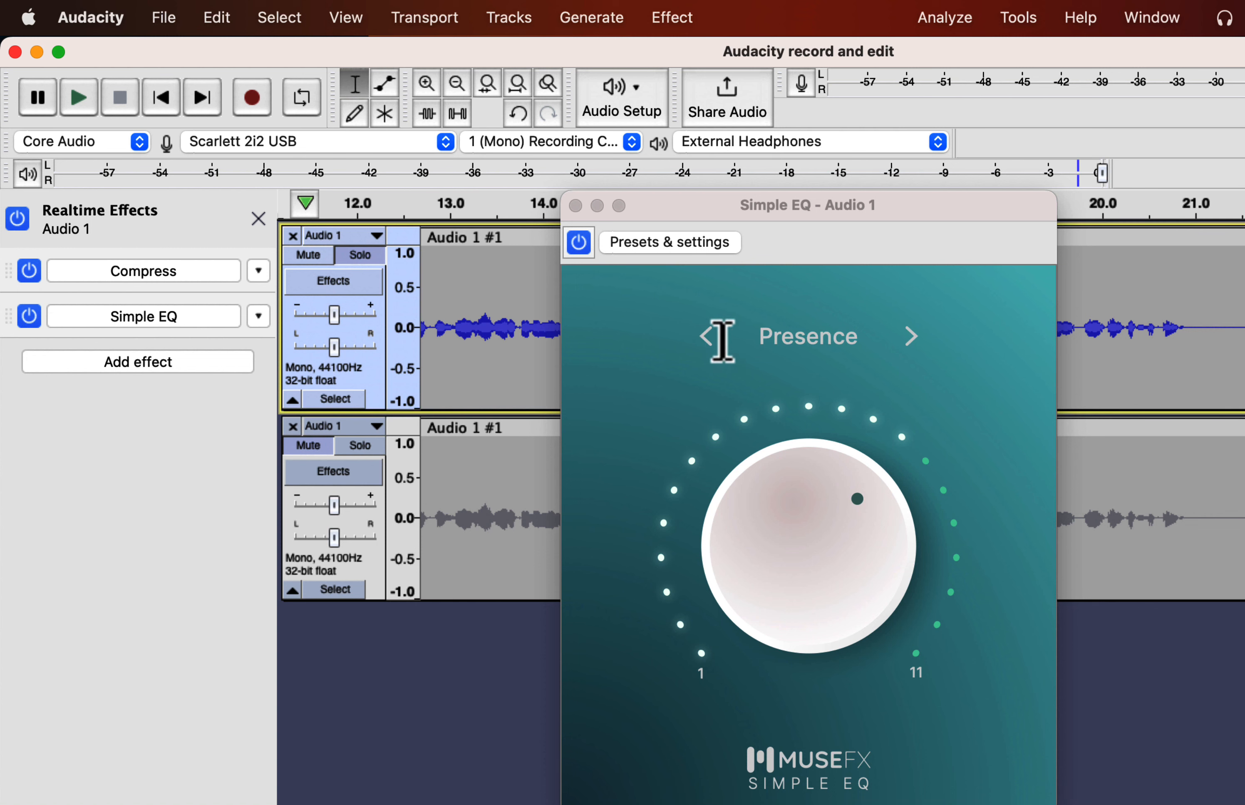
- Look through the Simple EQ preset list without changing the preset and close the effect's window
left_click(801, 340)
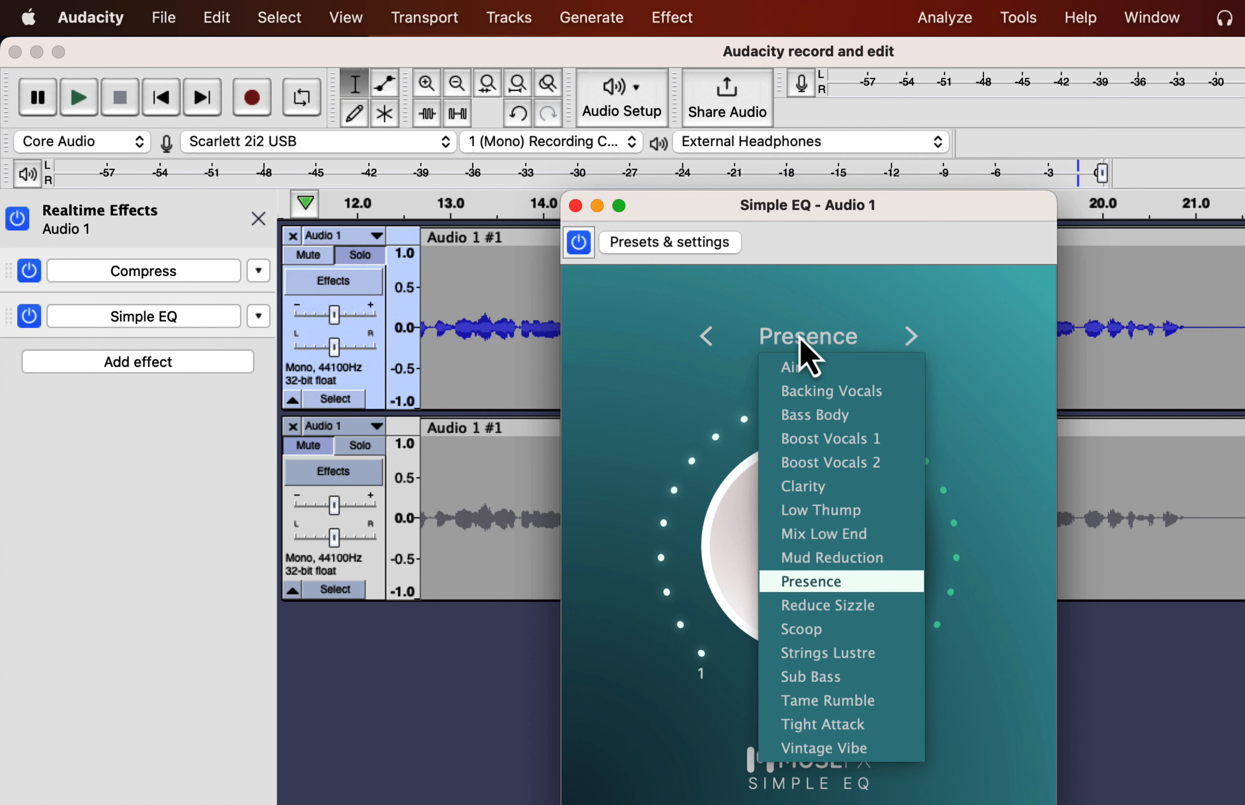
left_click(655, 317)
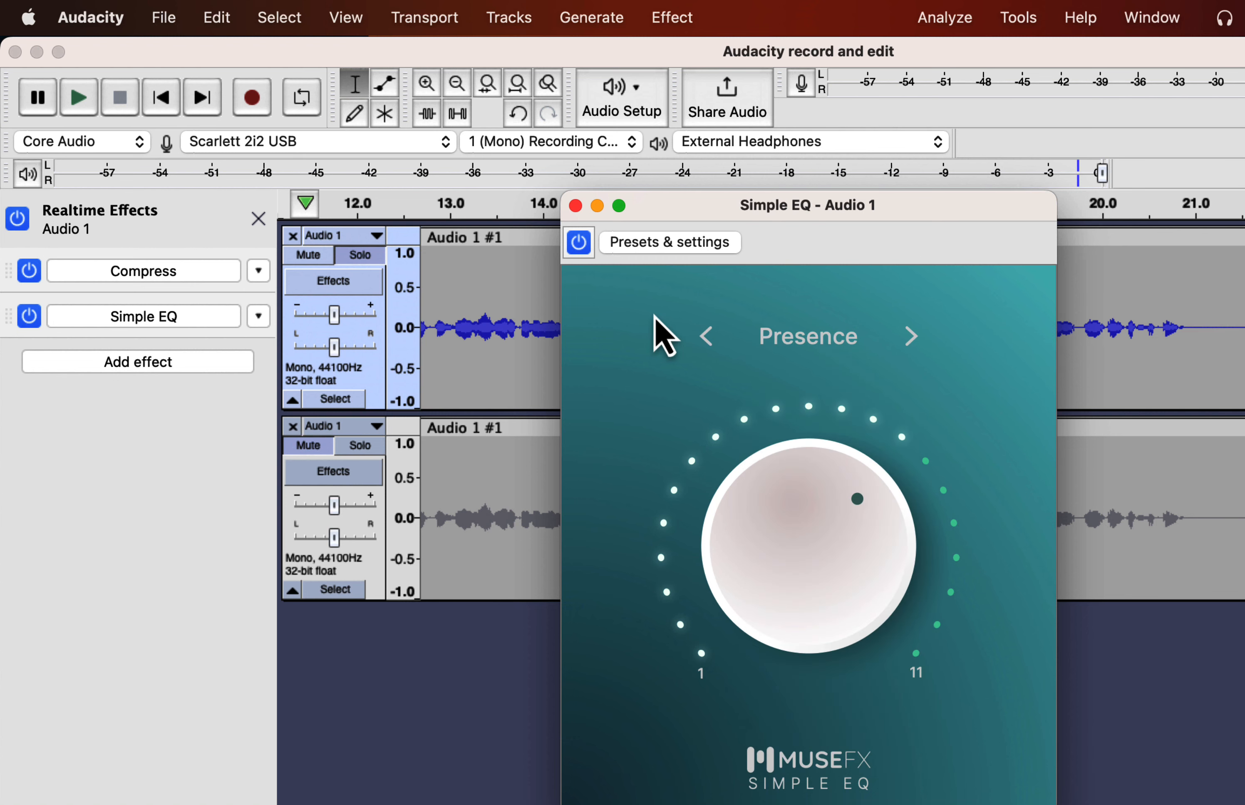
left_click(575, 206)
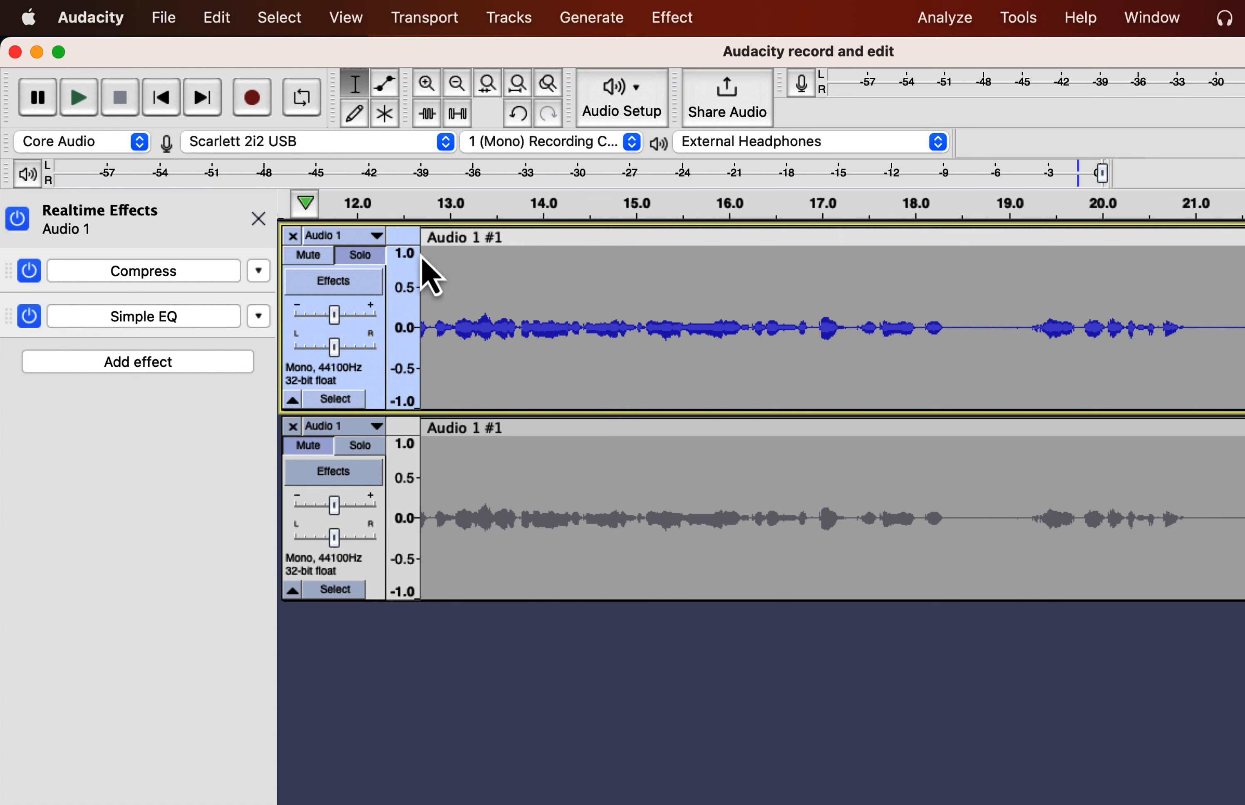
- Replace the Simple EQ realtime effect on the upper track with MuseFX Pro EQ and open its settings
left_click(261, 317)
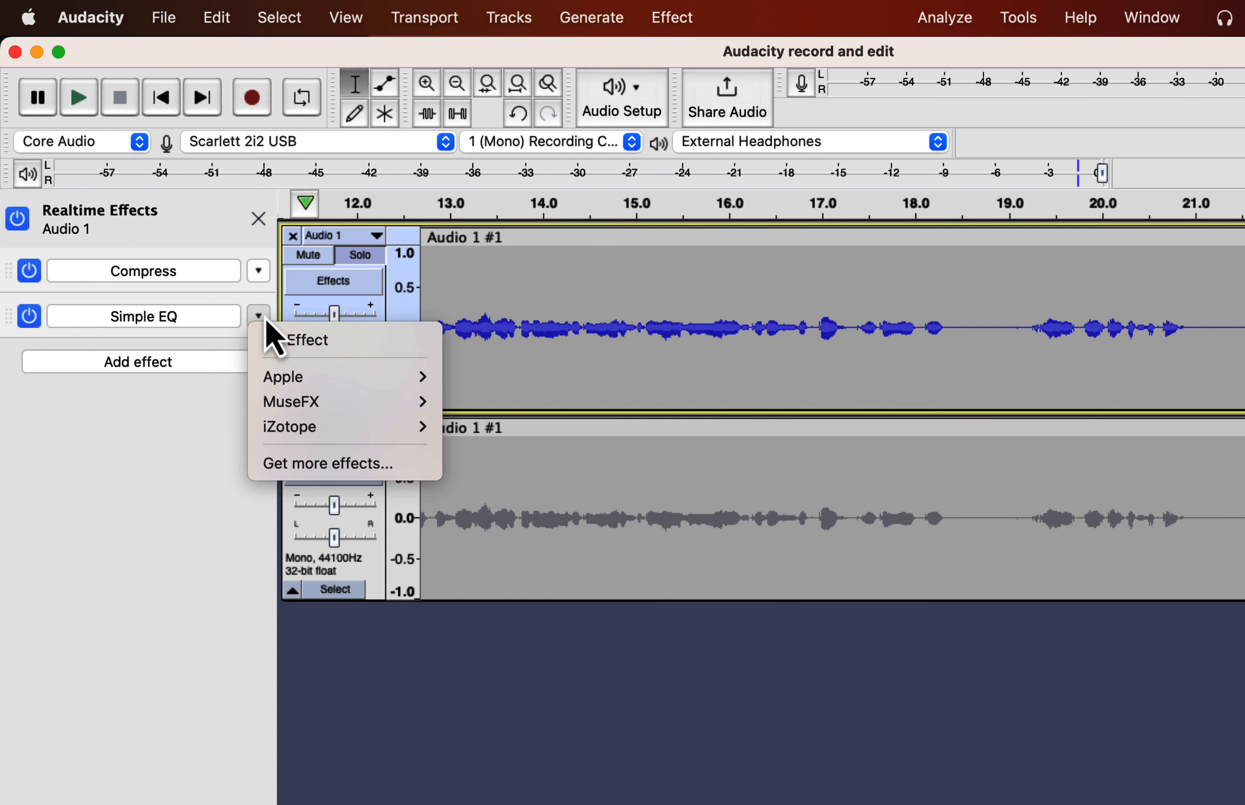
mouse_move(308, 403)
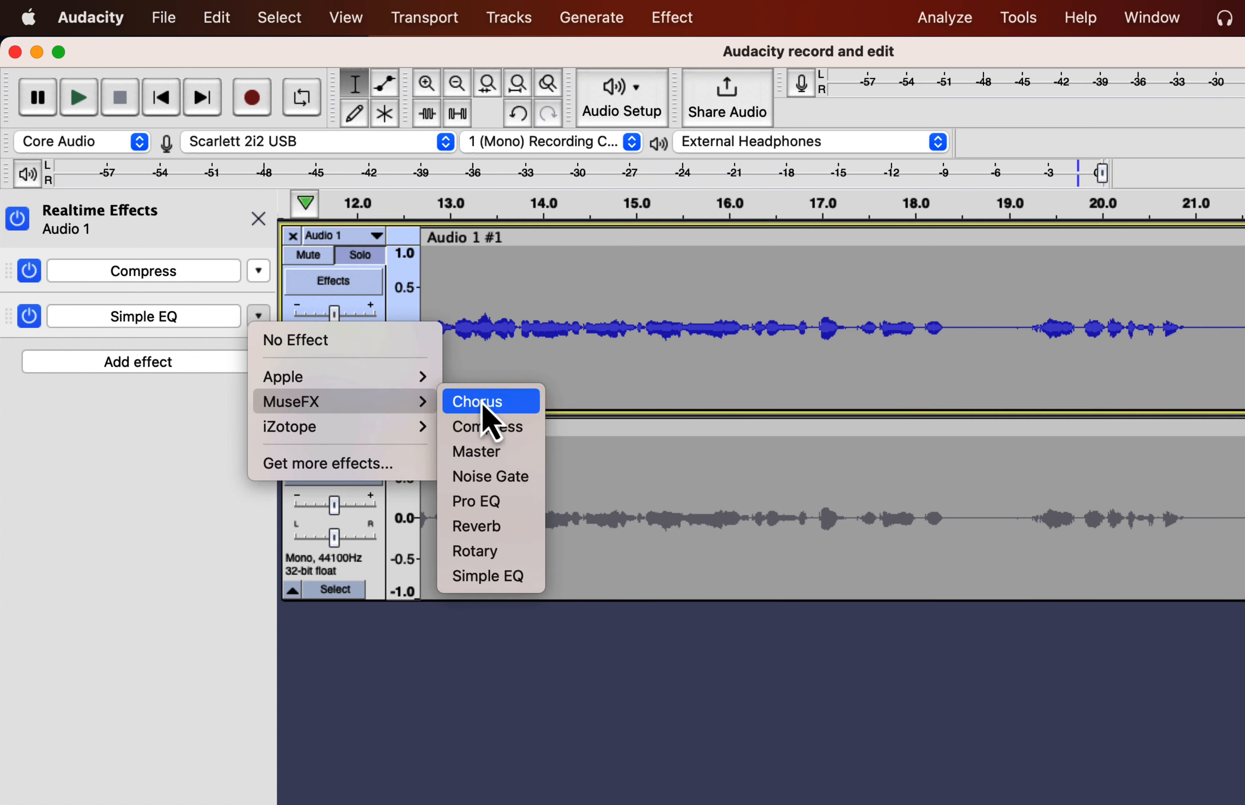
left_click(492, 503)
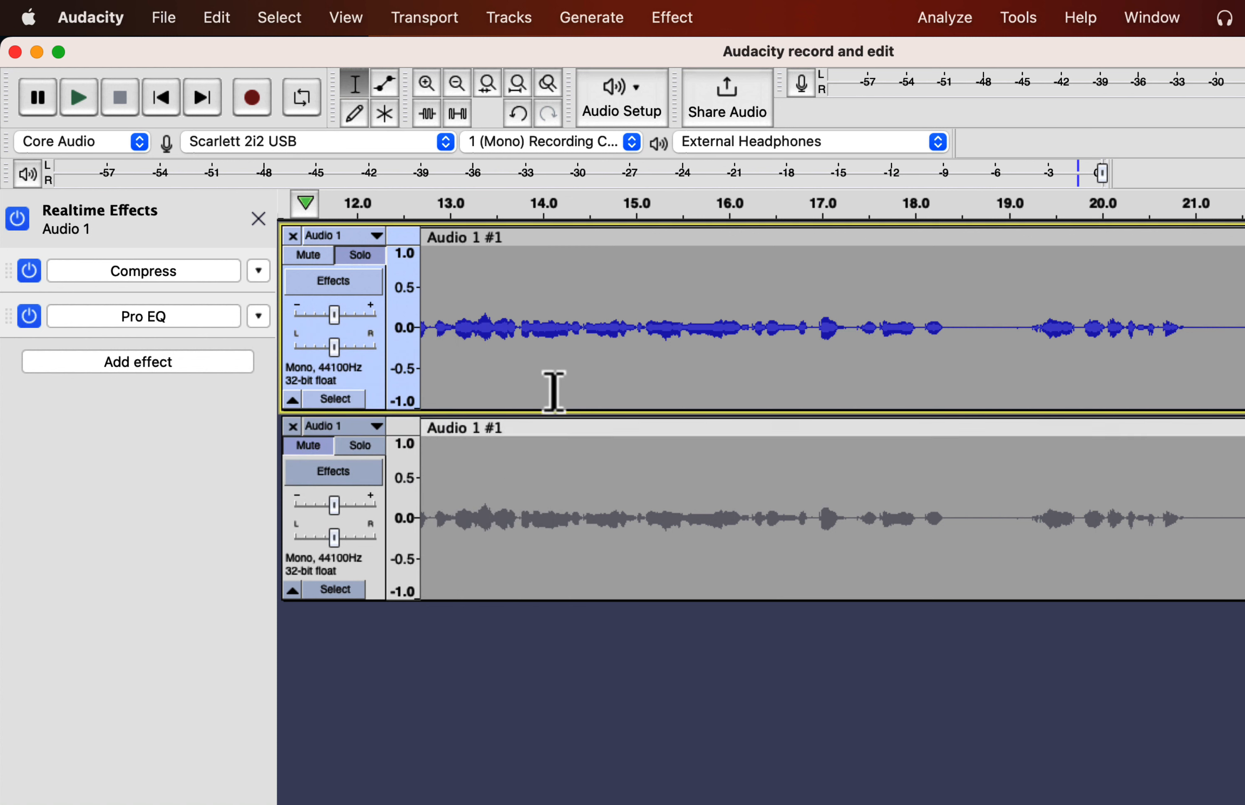
scroll(565, 356, "left", 15)
left_click(436, 319)
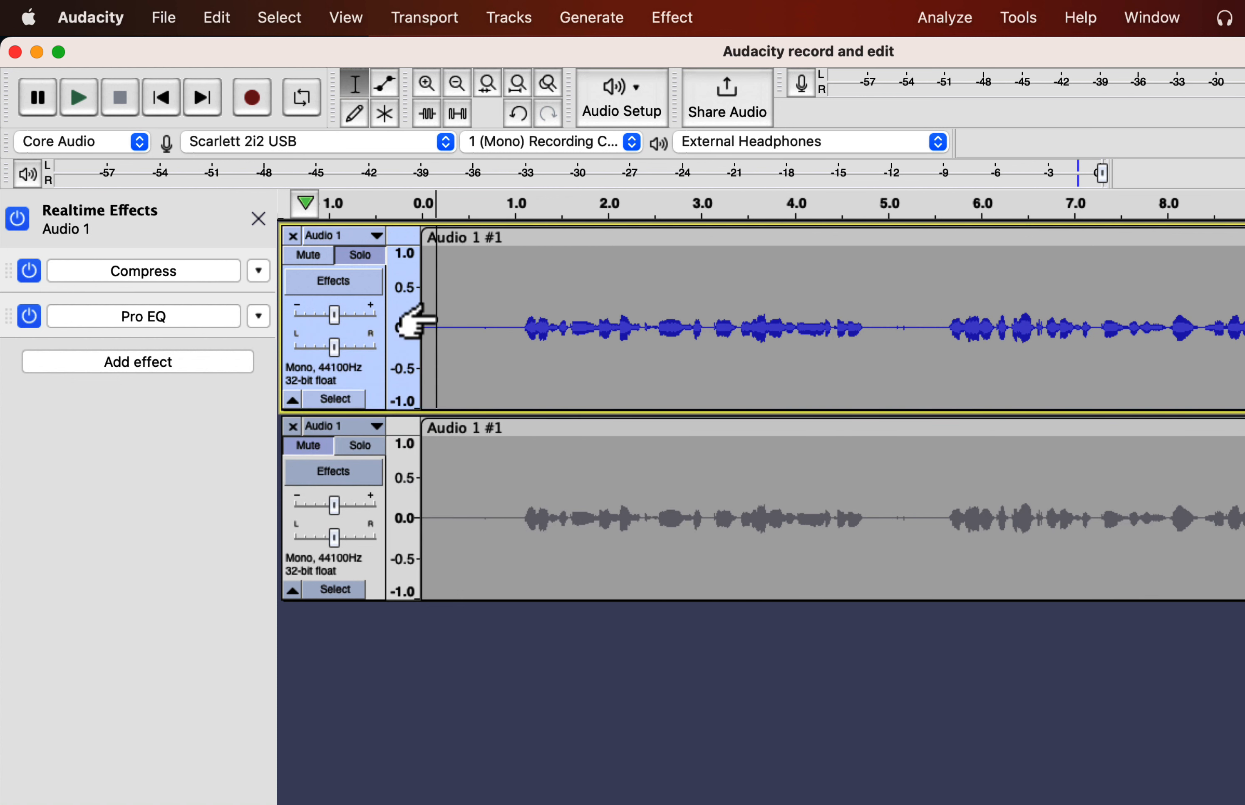
left_click(209, 319)
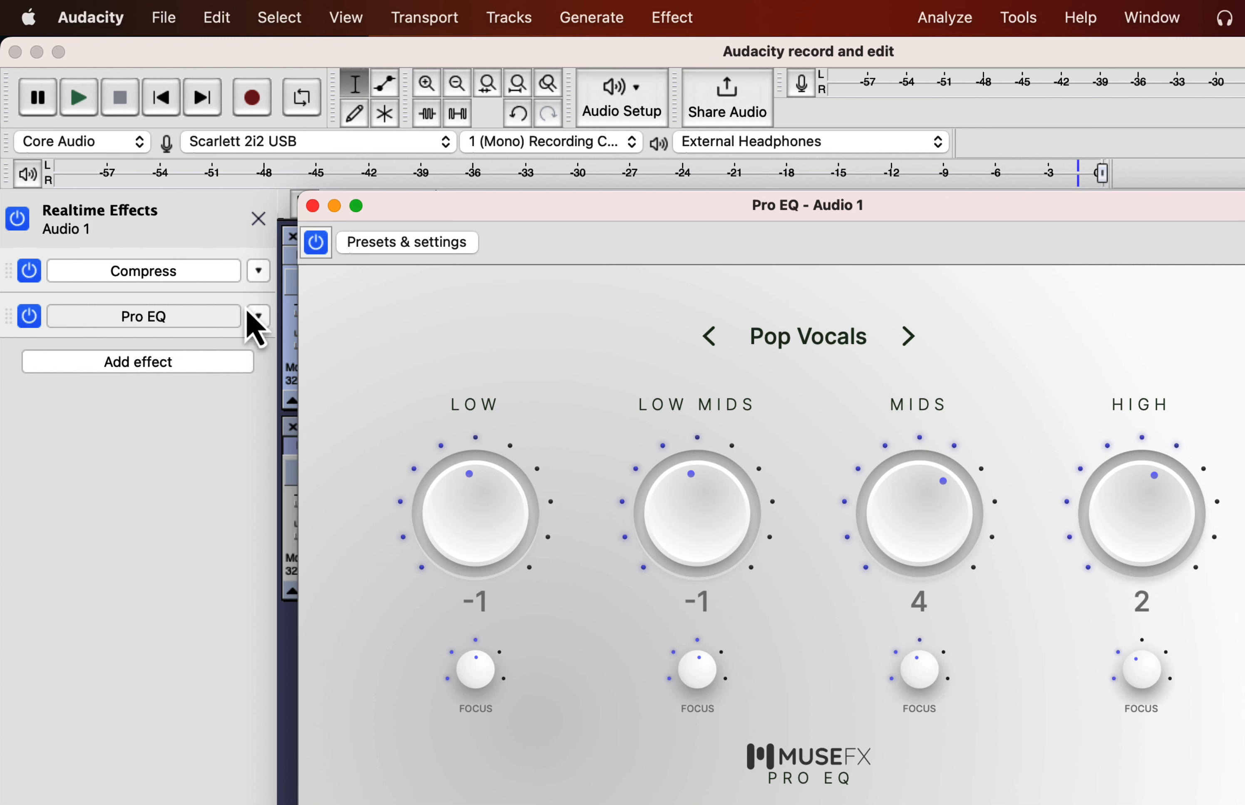
left_click_drag(577, 209, 756, 208)
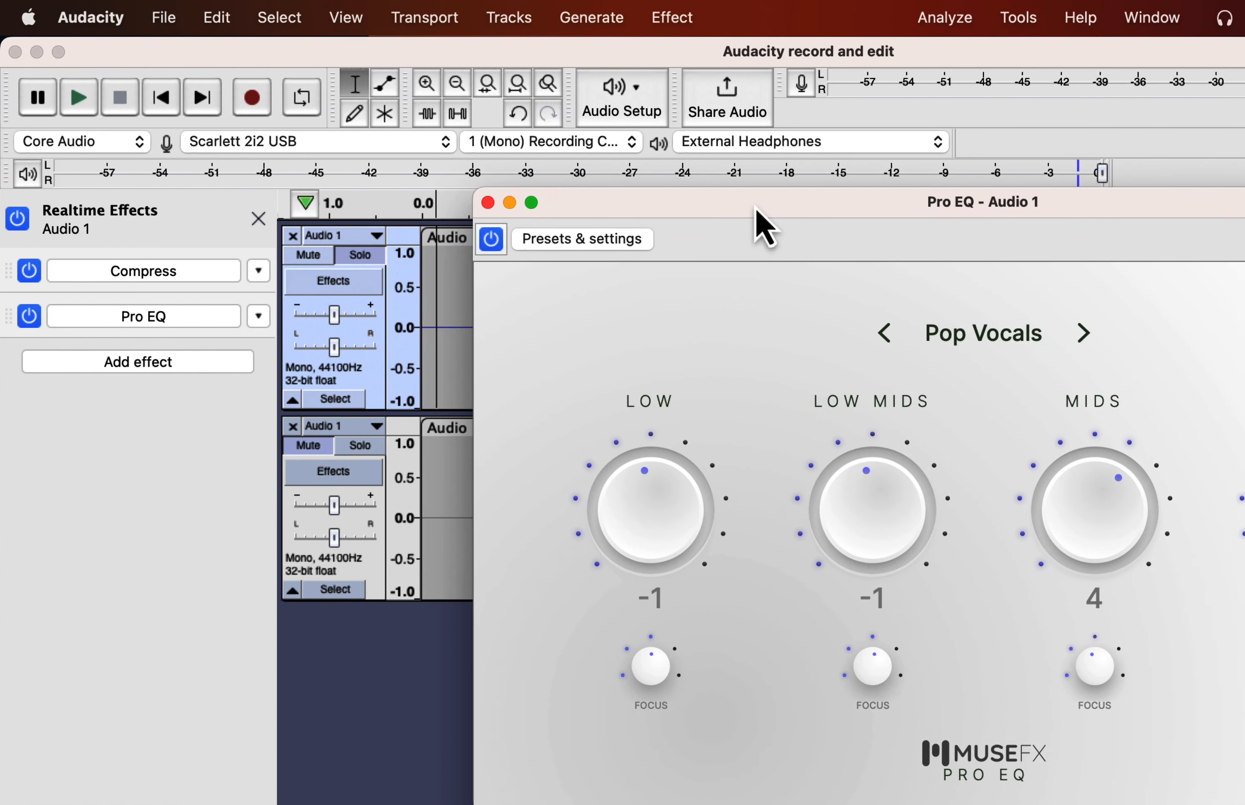
- Play the upper track from the beginning, try Pro EQ's Pop Strings preset and return to Pop Vocals
key("space")
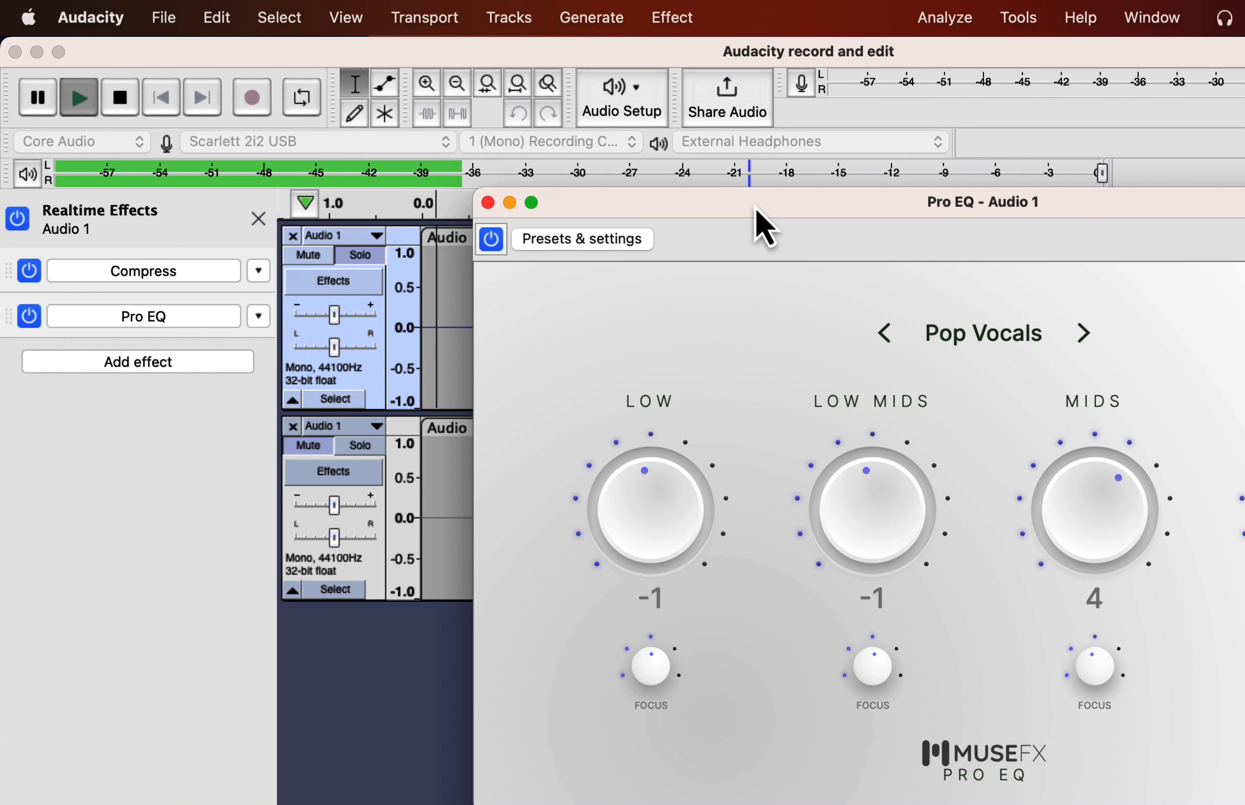
left_click(1003, 338)
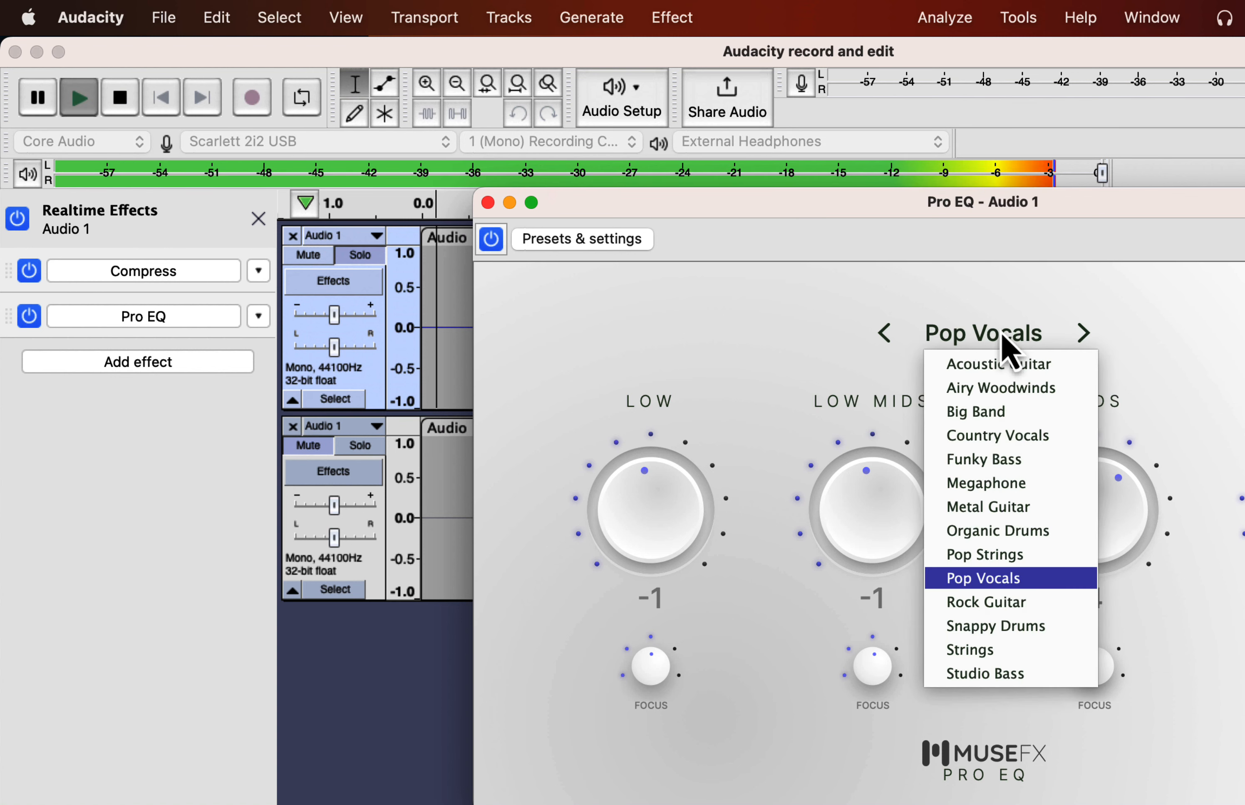
left_click(975, 553)
left_click(967, 343)
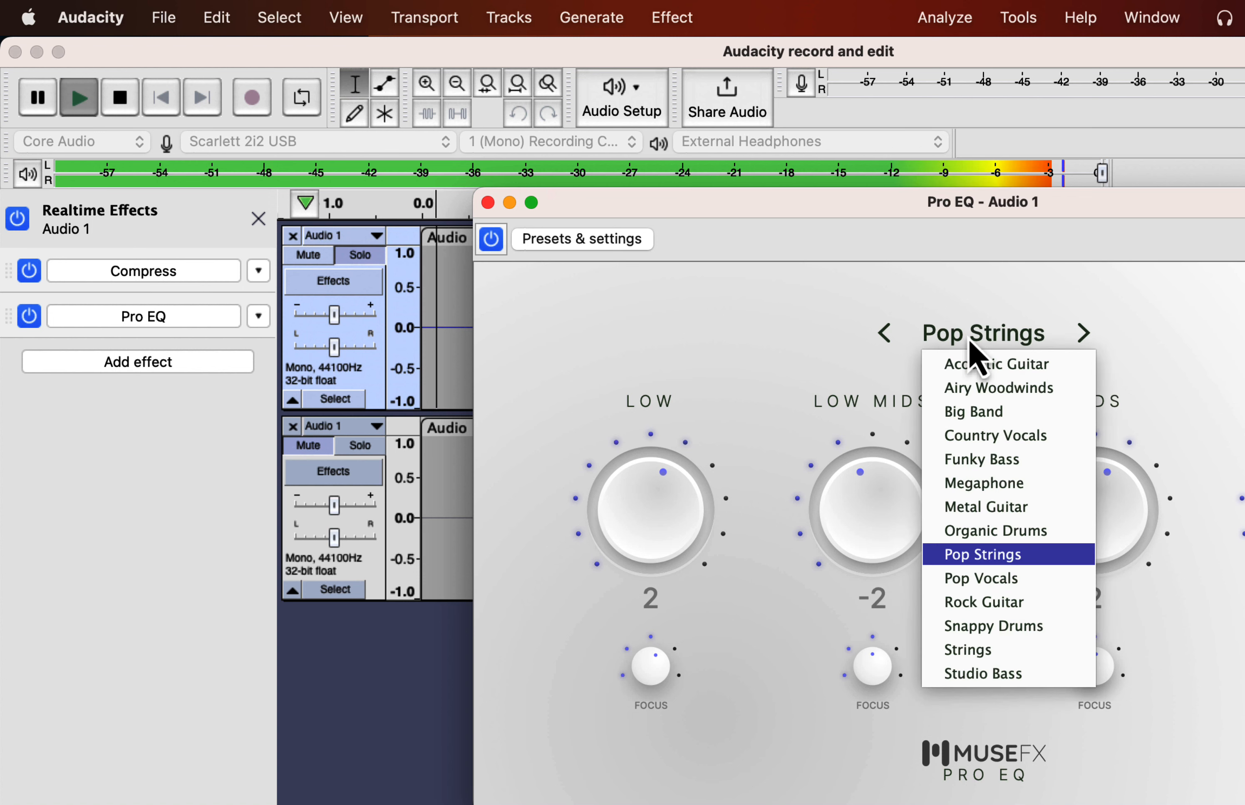
left_click(973, 578)
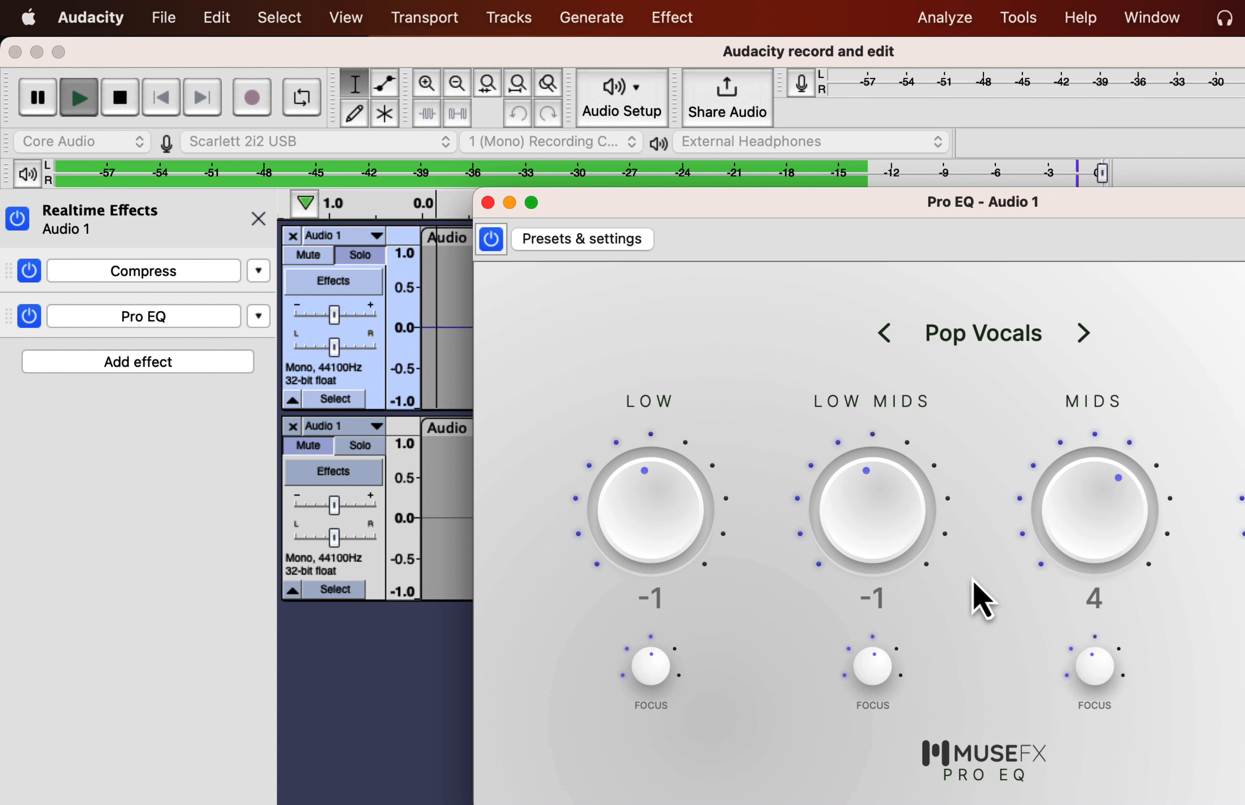
- Compare Pro EQ's Country Vocals preset with Pop Vocals, keeping Pop Vocals, stop playback and close the effect's window
left_click(977, 340)
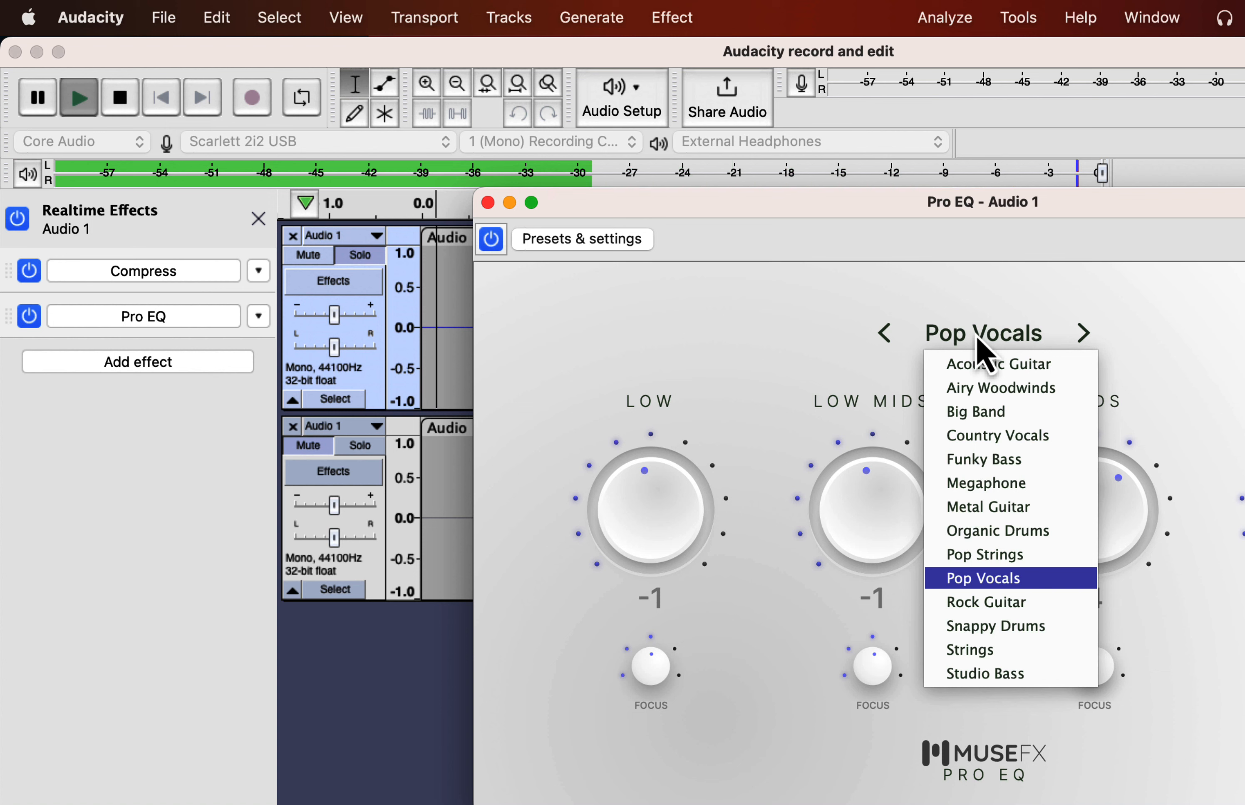
left_click(995, 439)
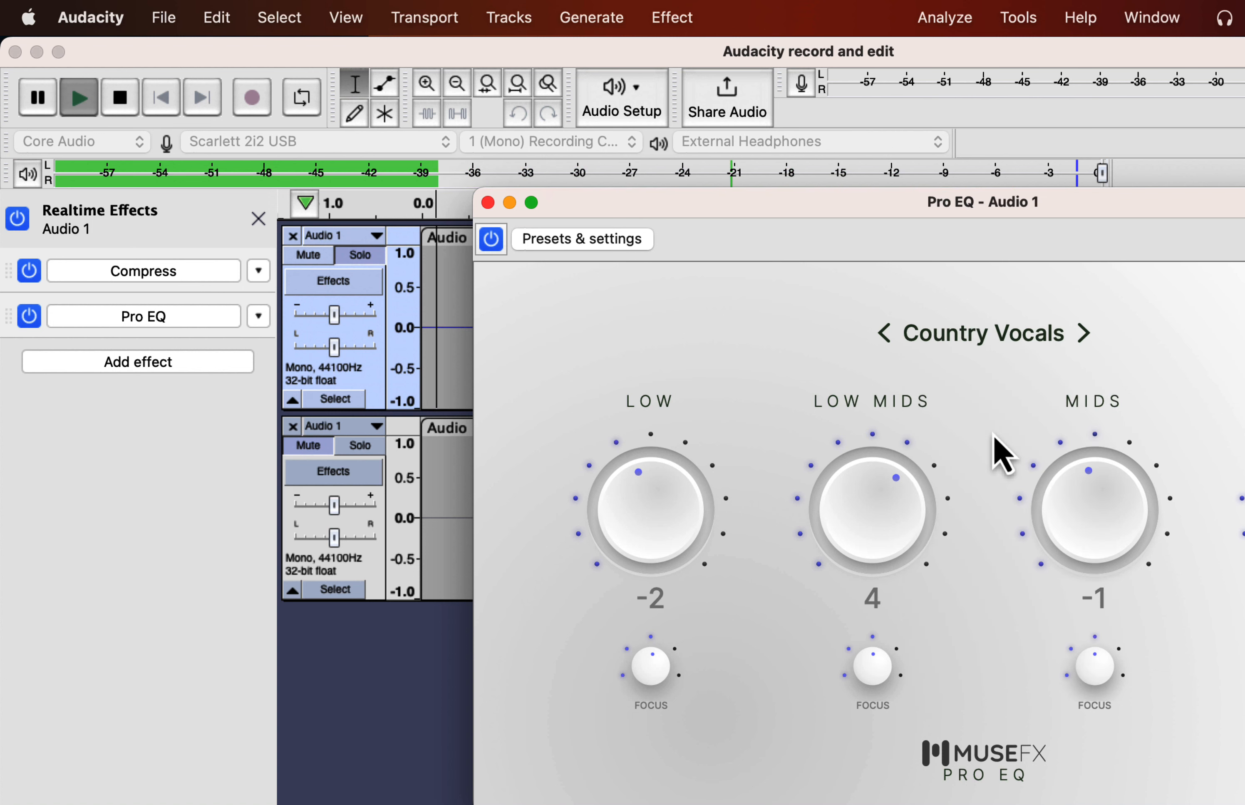
left_click(981, 337)
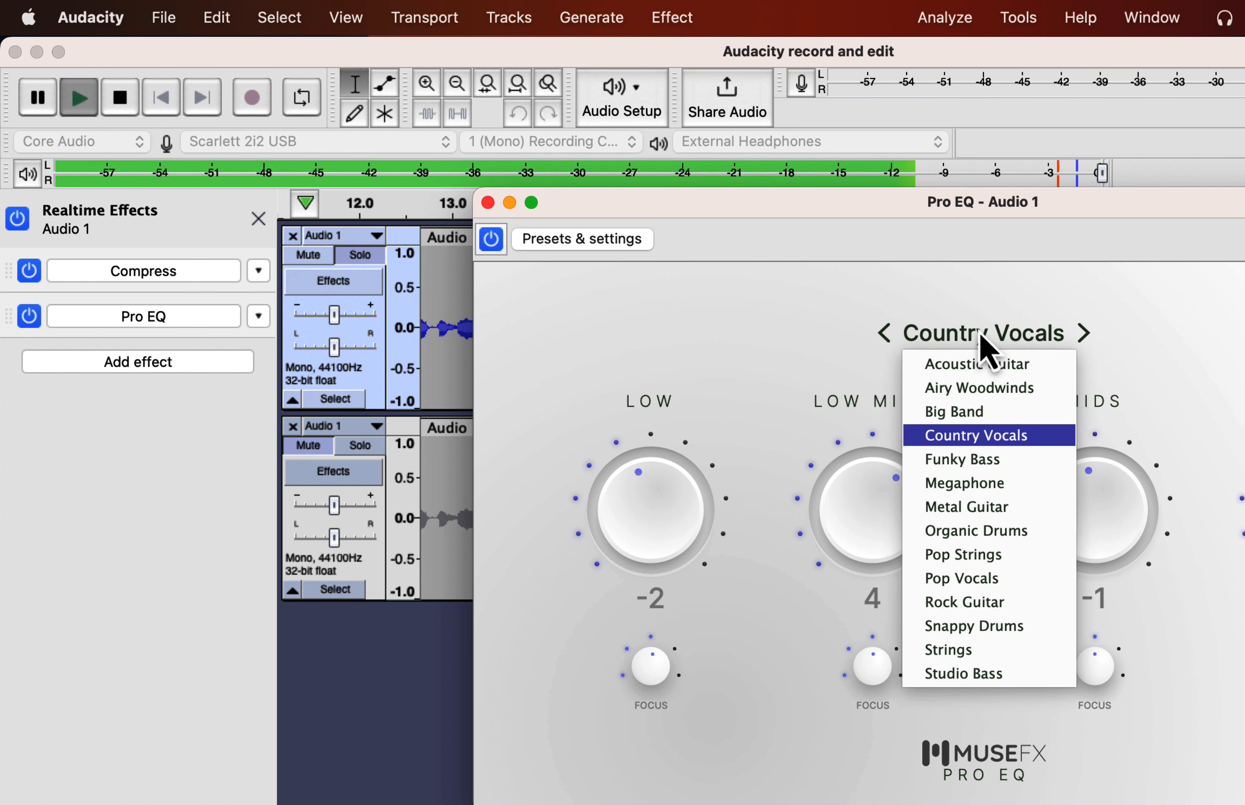
left_click(964, 578)
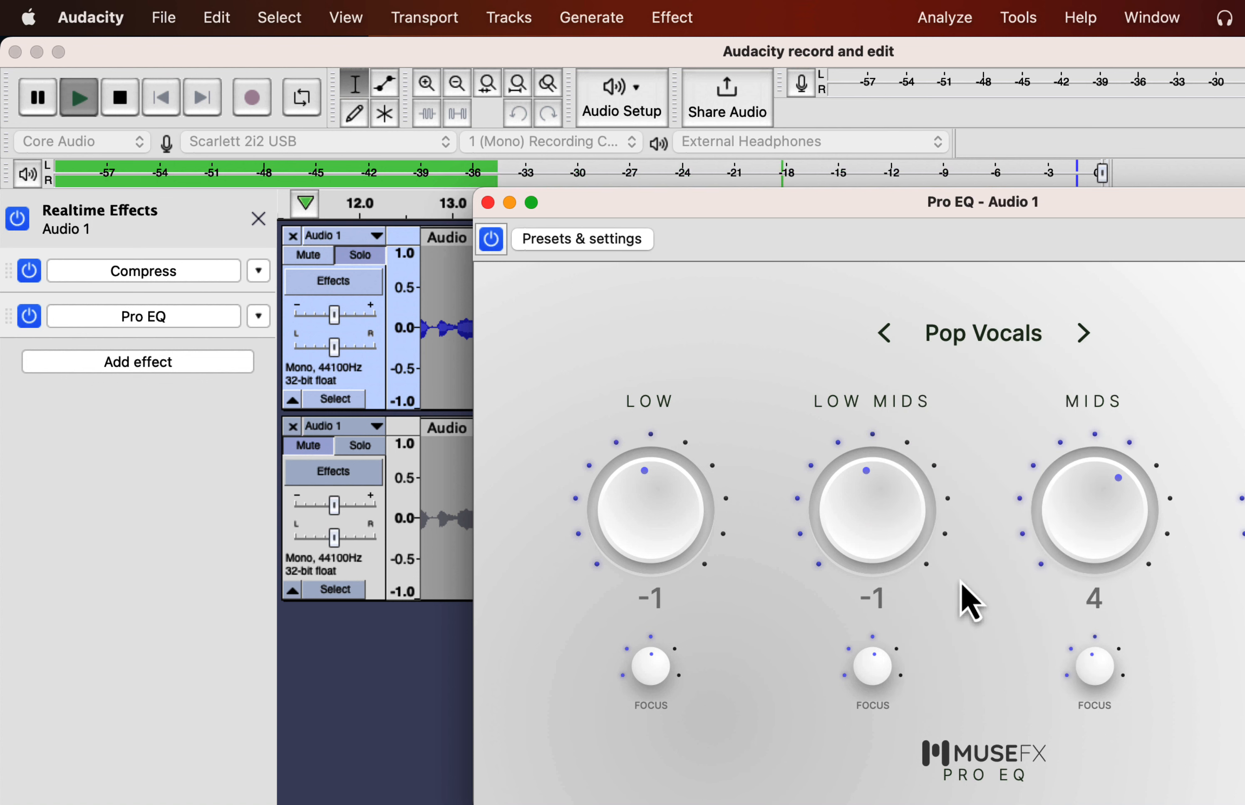
key("space")
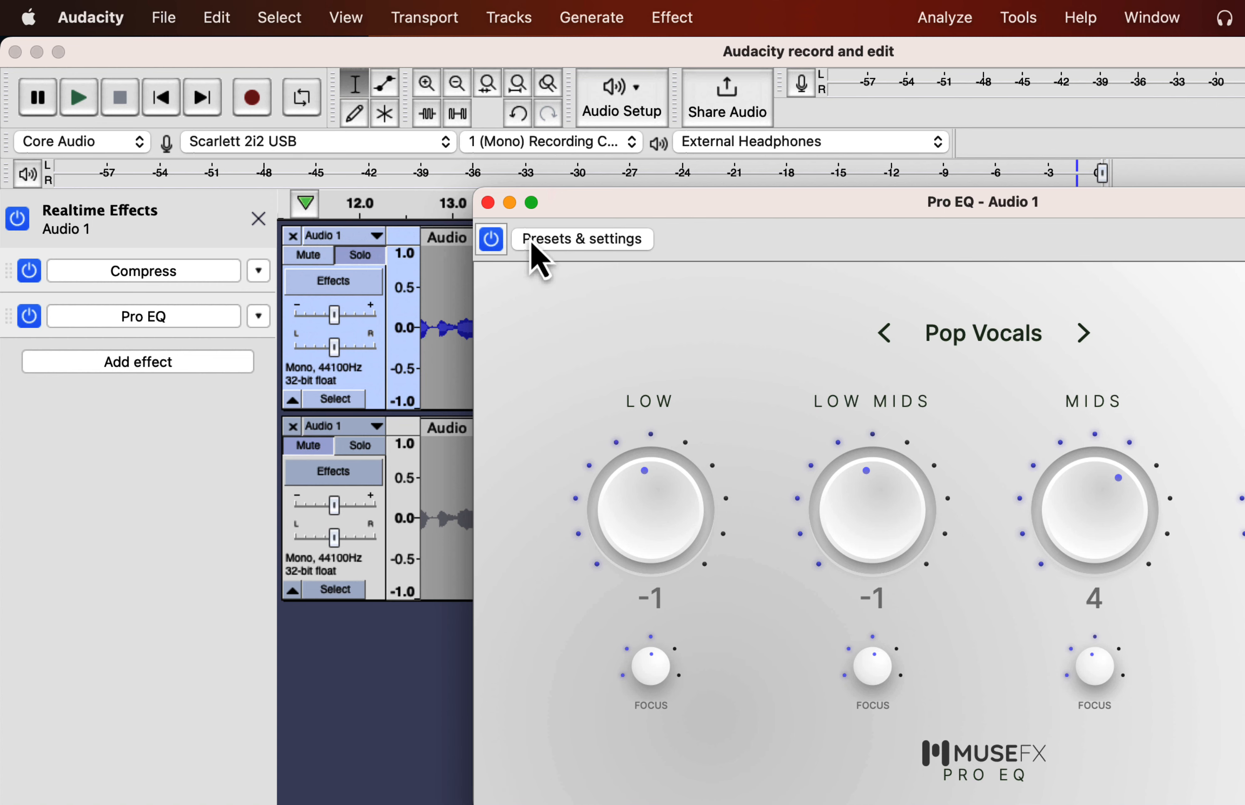
left_click(488, 203)
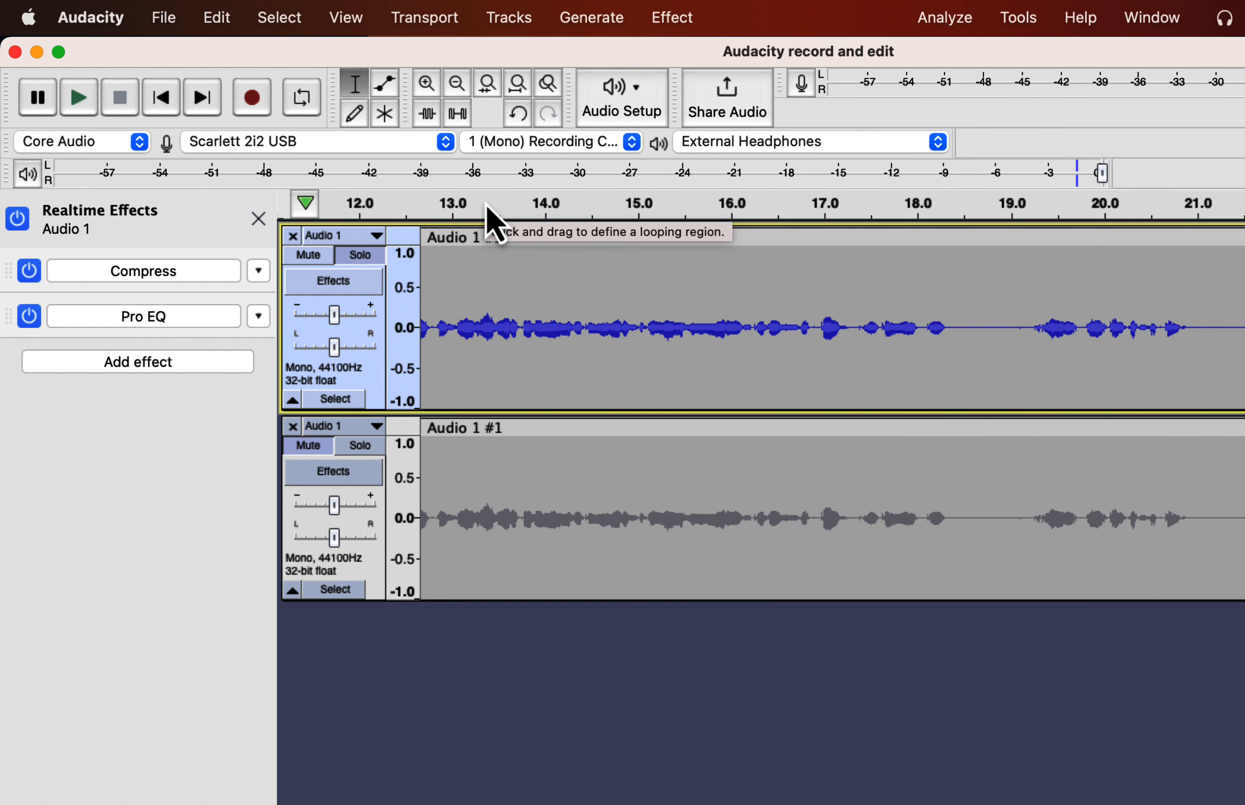
- Add the MuseFX Noise Gate realtime effect after Pro EQ and open its settings
left_click(139, 366)
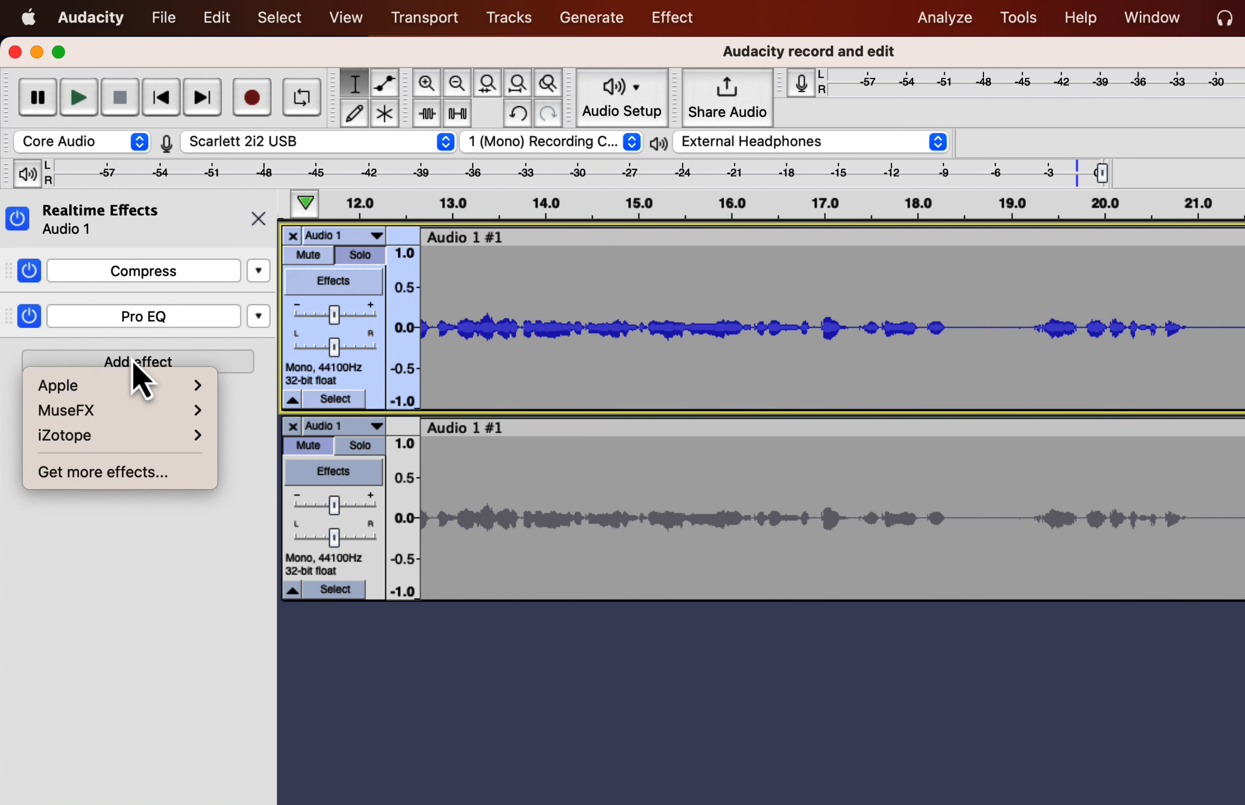
mouse_move(141, 419)
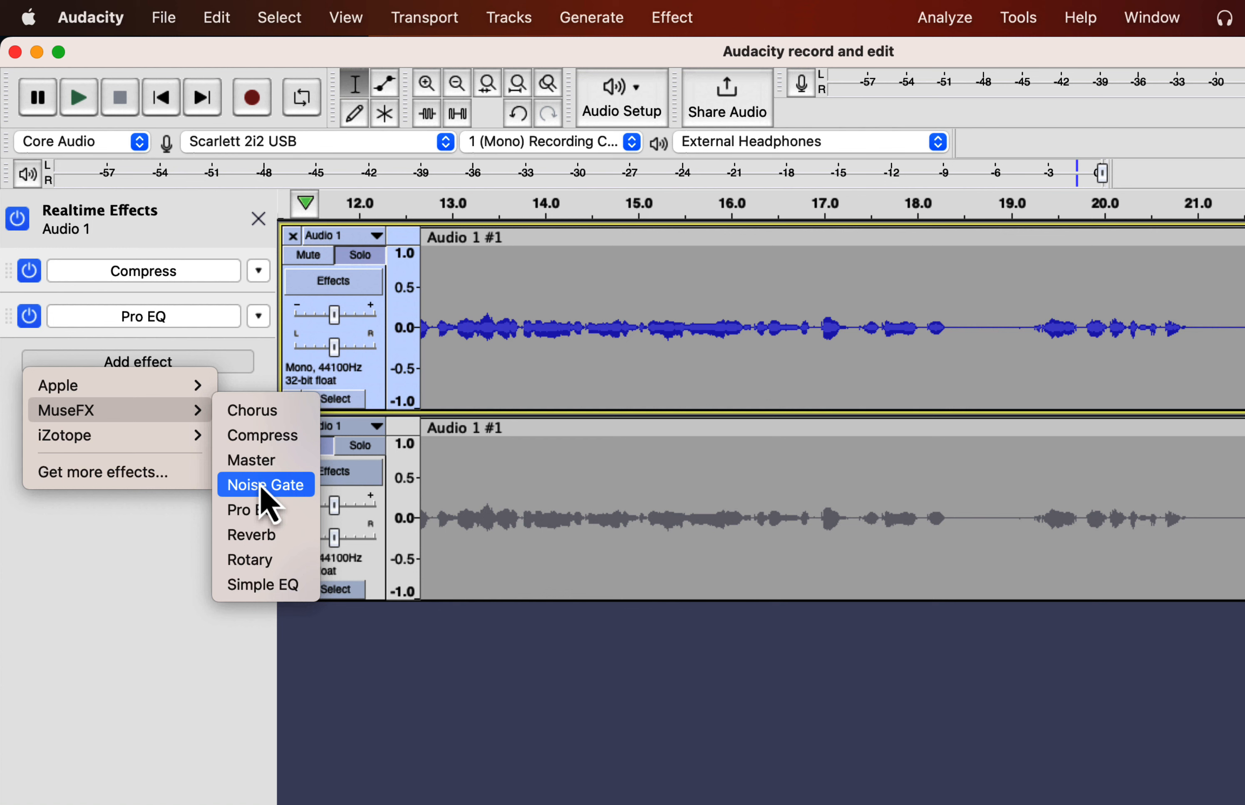
left_click(263, 486)
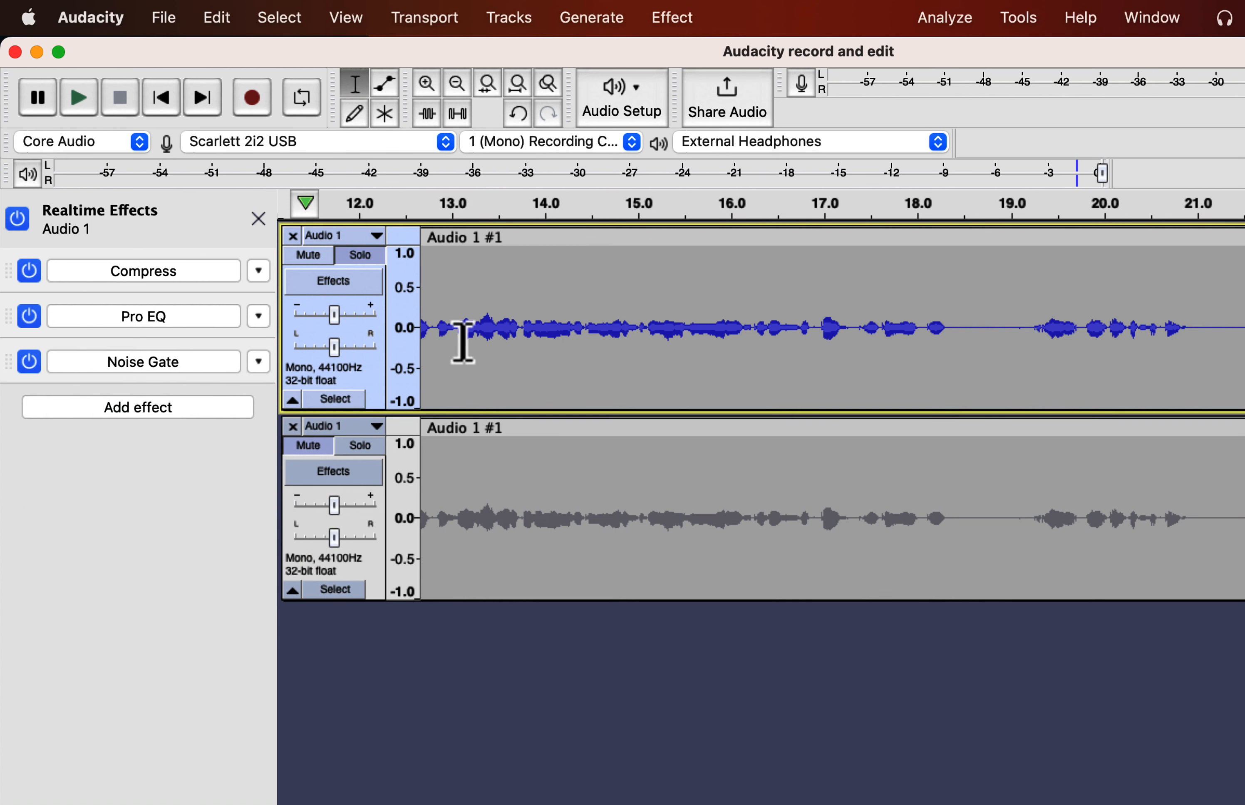
key("Home")
left_click(168, 362)
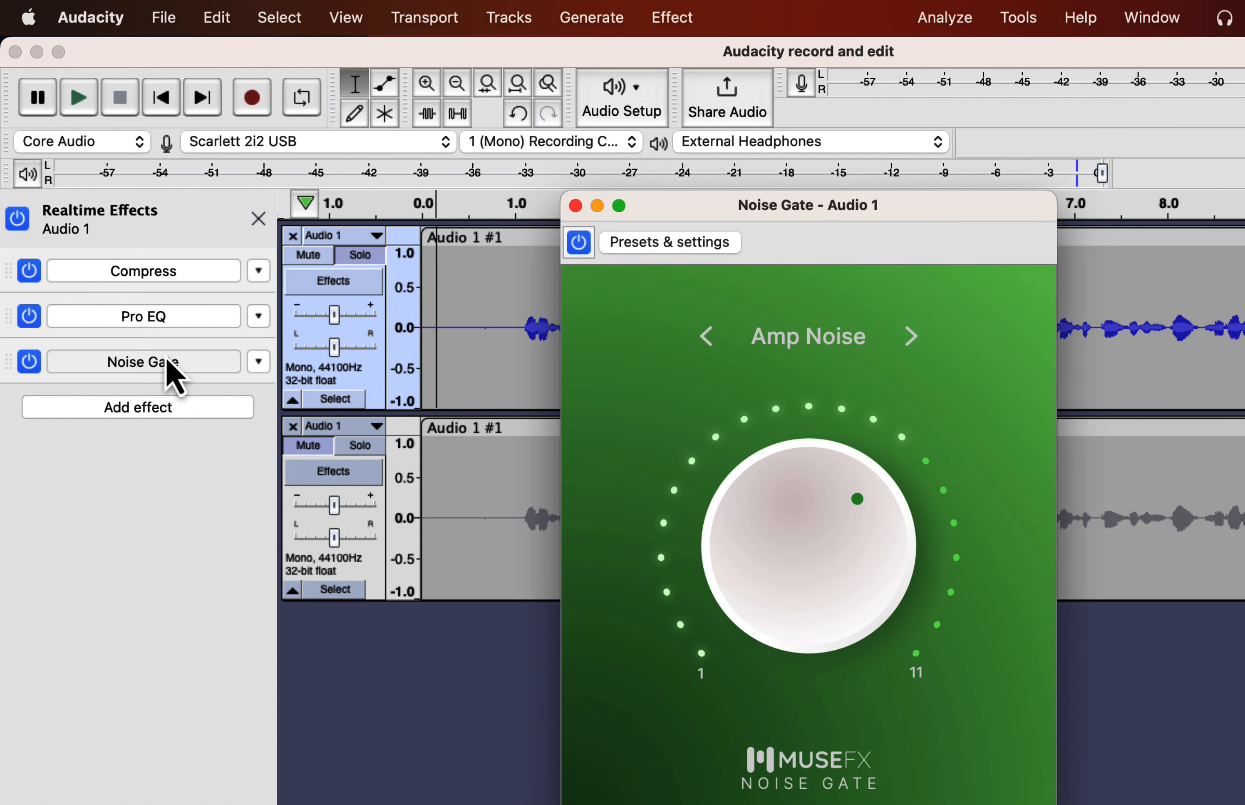
- Play the upper track from the beginning and set Noise Gate to the Speech preset
left_click(428, 331)
key("space")
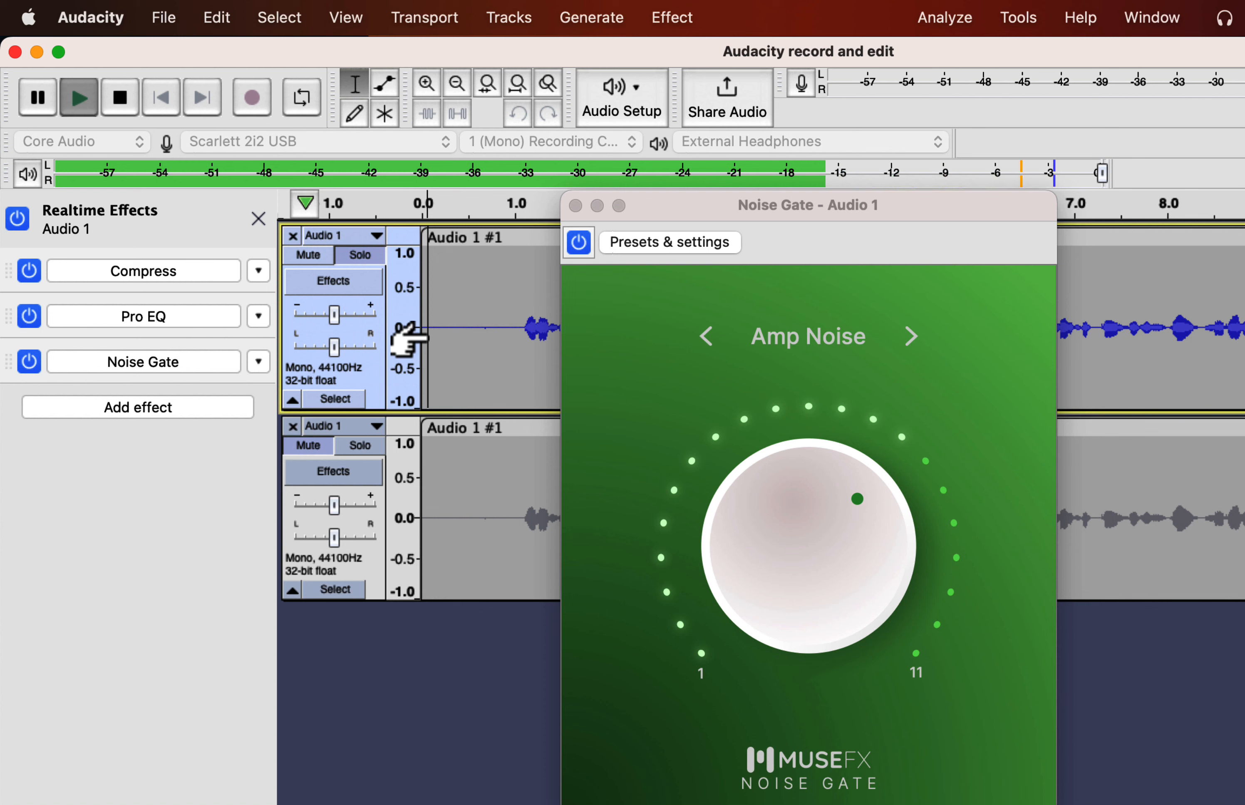
left_click(784, 337)
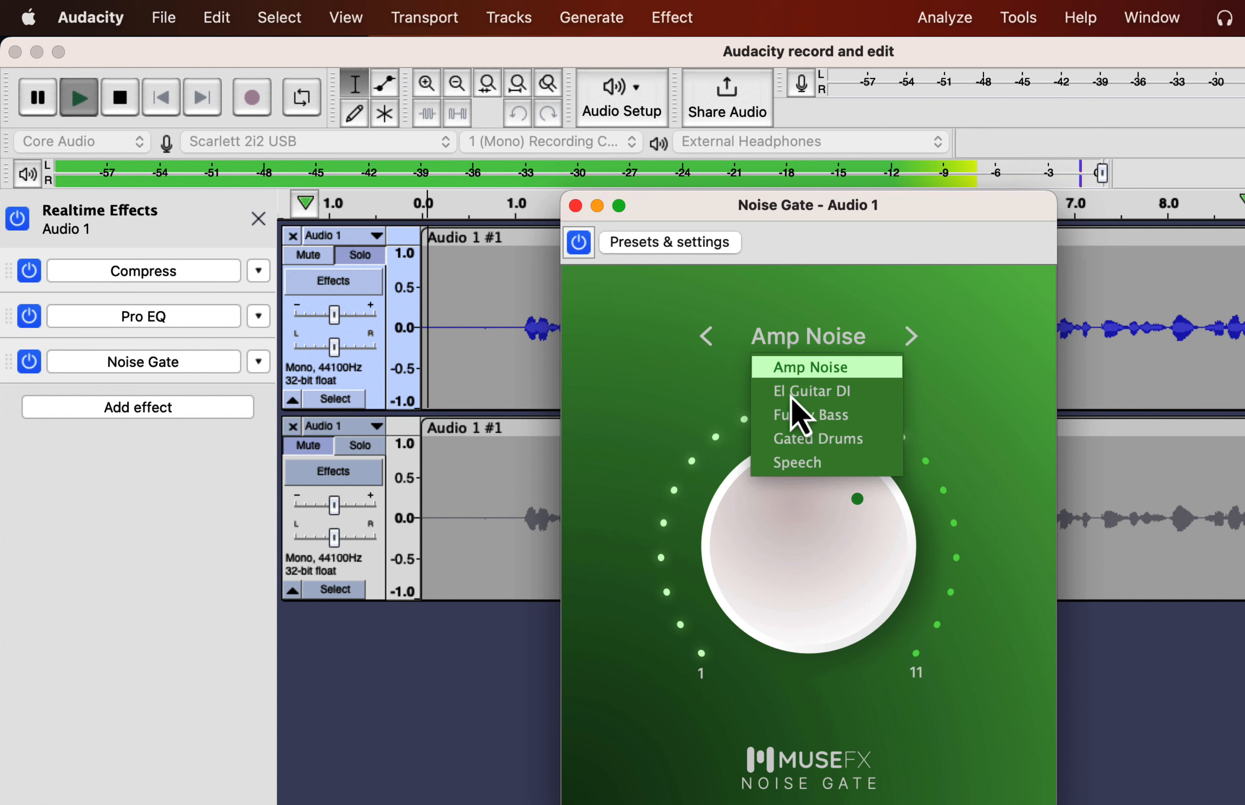
left_click(803, 463)
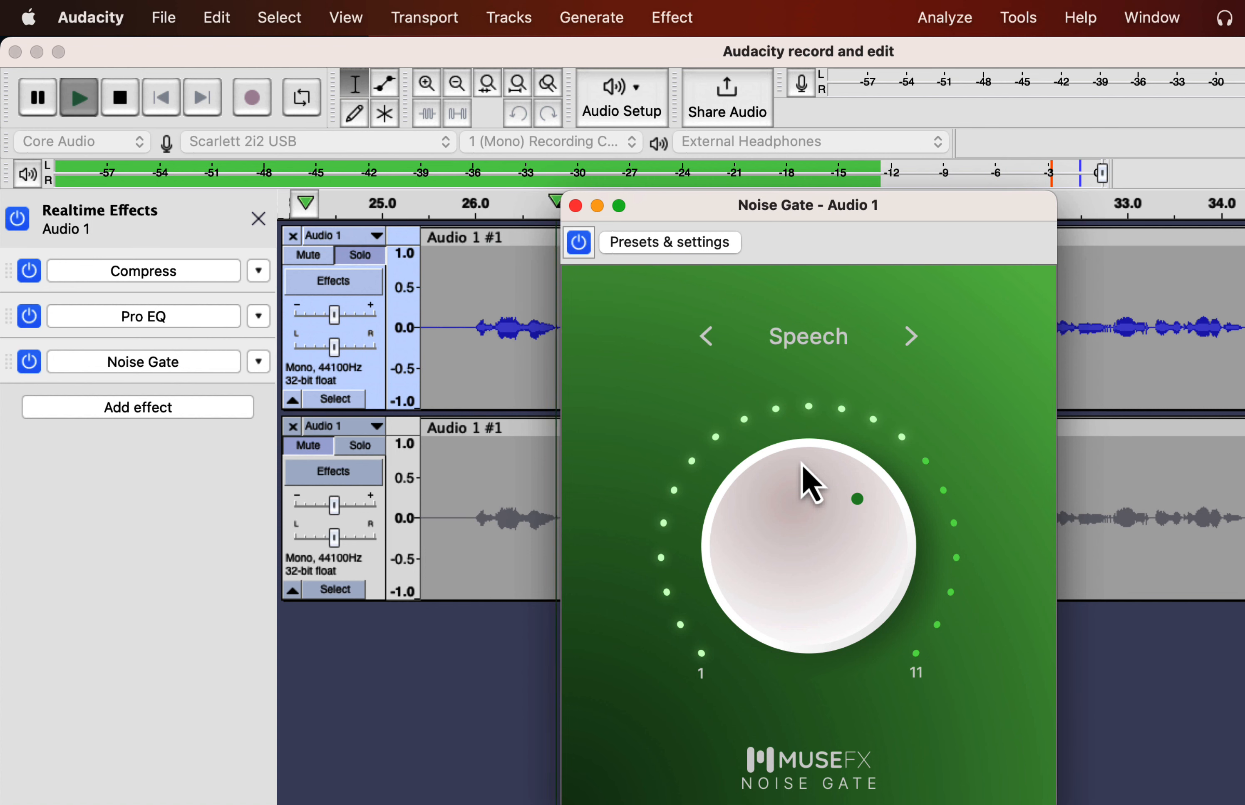
- Stop playback and remove the Noise Gate effect from the upper track
key("space")
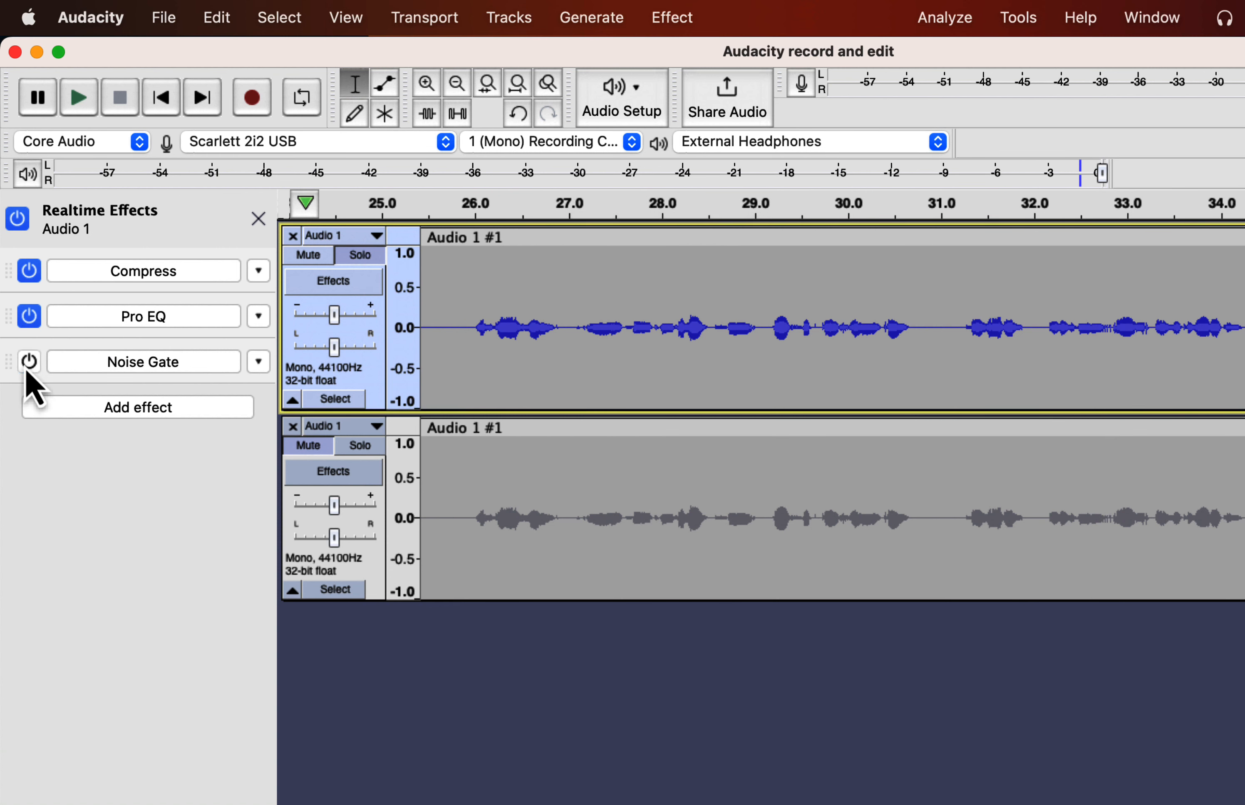
left_click(258, 362)
left_click(277, 385)
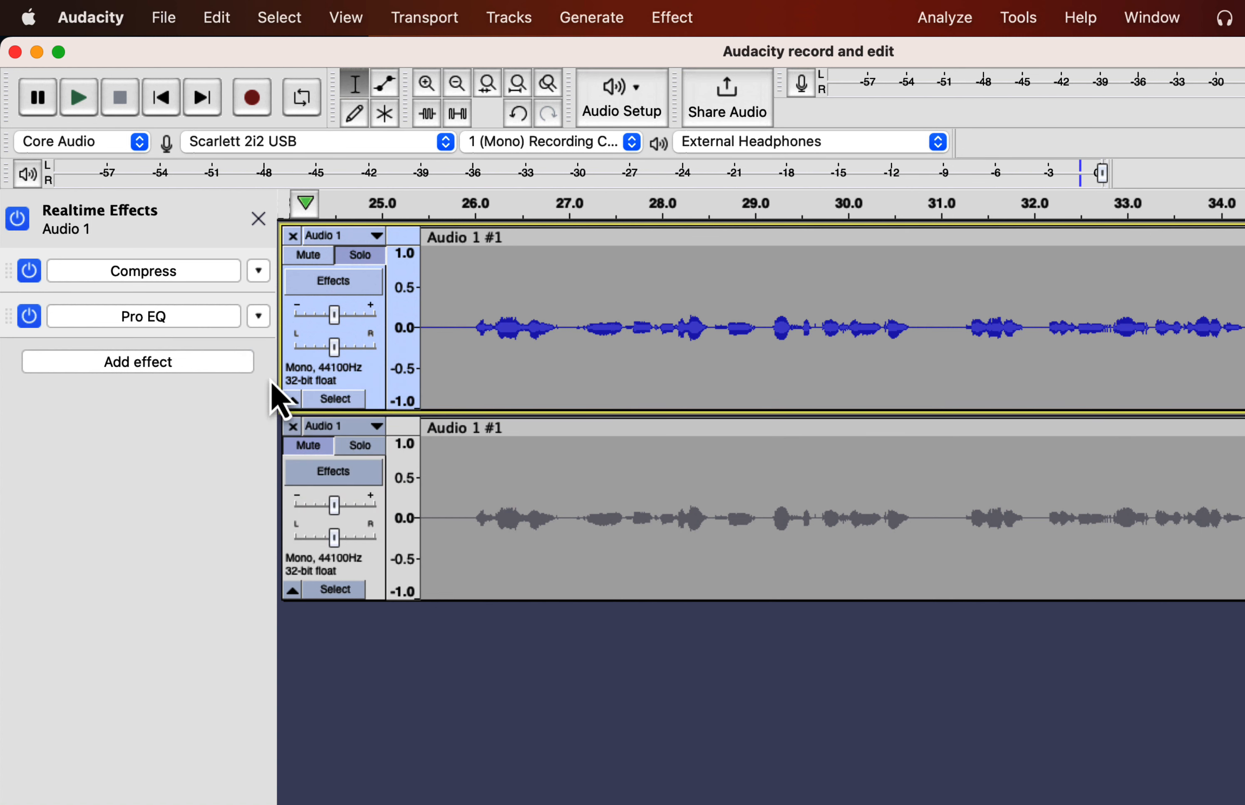
- Add the MuseFX Reverb realtime effect after Pro EQ and set it to the Vocal Booth preset
key("Home")
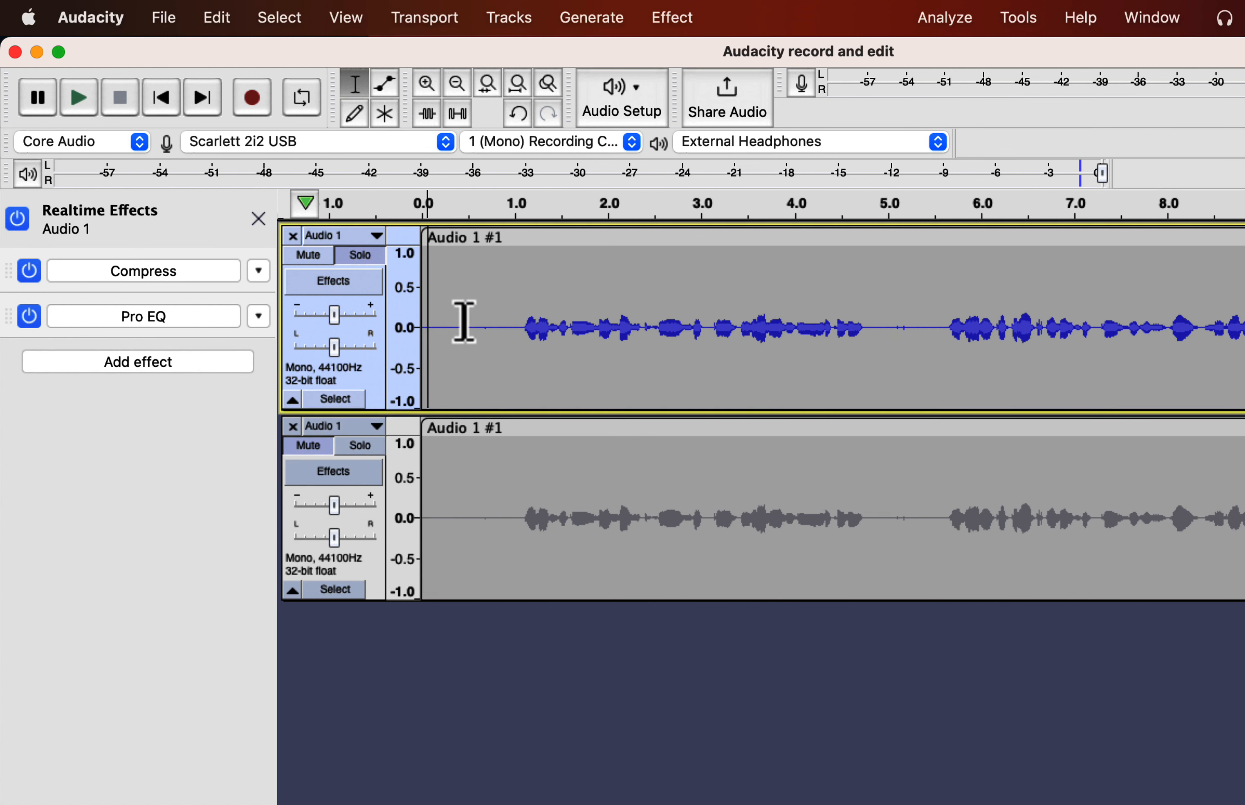
left_click(150, 366)
mouse_move(149, 413)
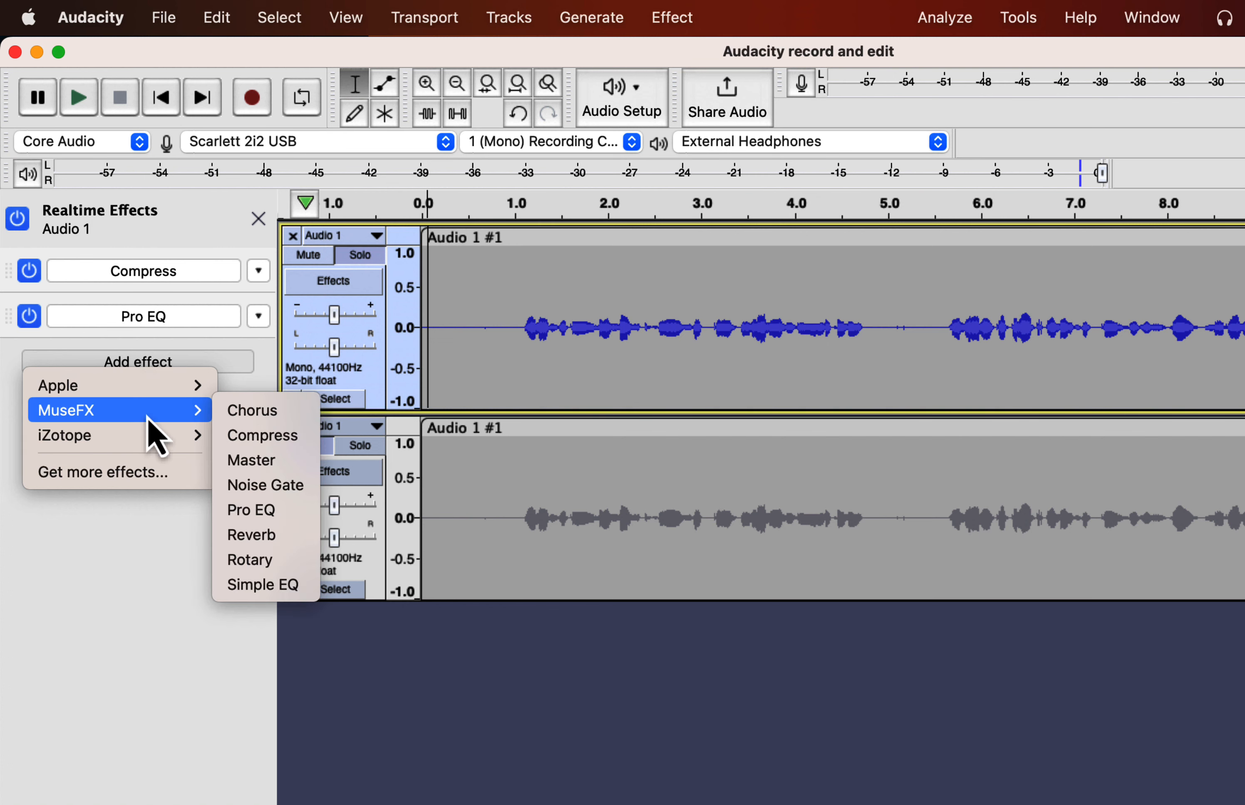
left_click(266, 535)
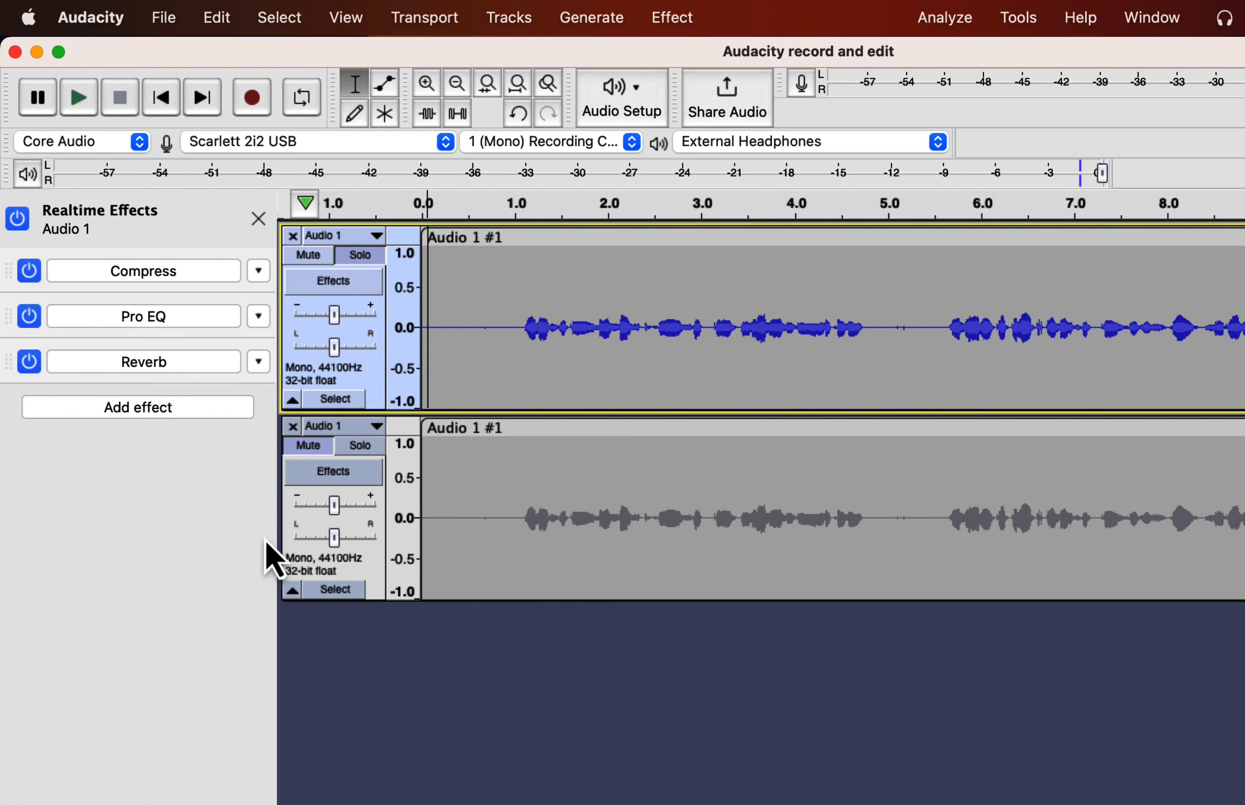
left_click(192, 364)
left_click(803, 335)
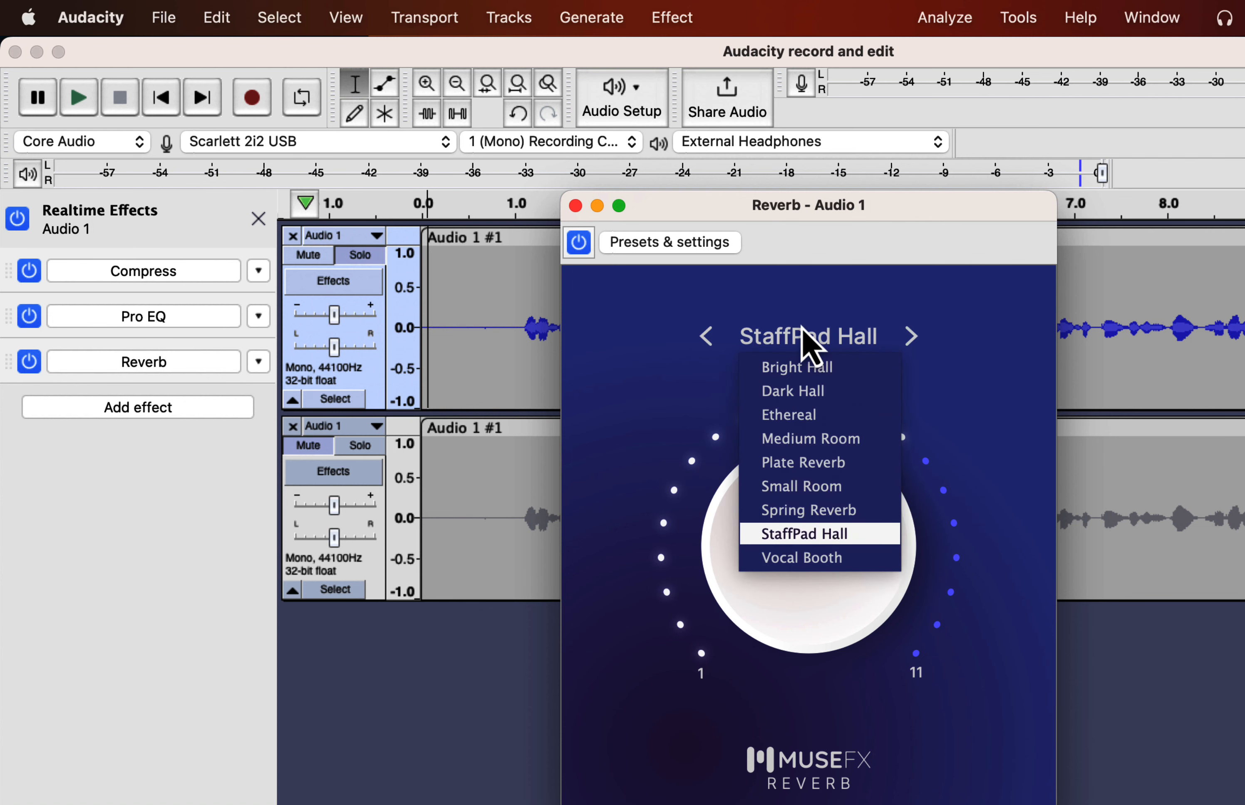
left_click(775, 557)
- Play the upper track from the beginning, compare the sound with Reverb bypassed and enabled, and close the effect's window
left_click(408, 321)
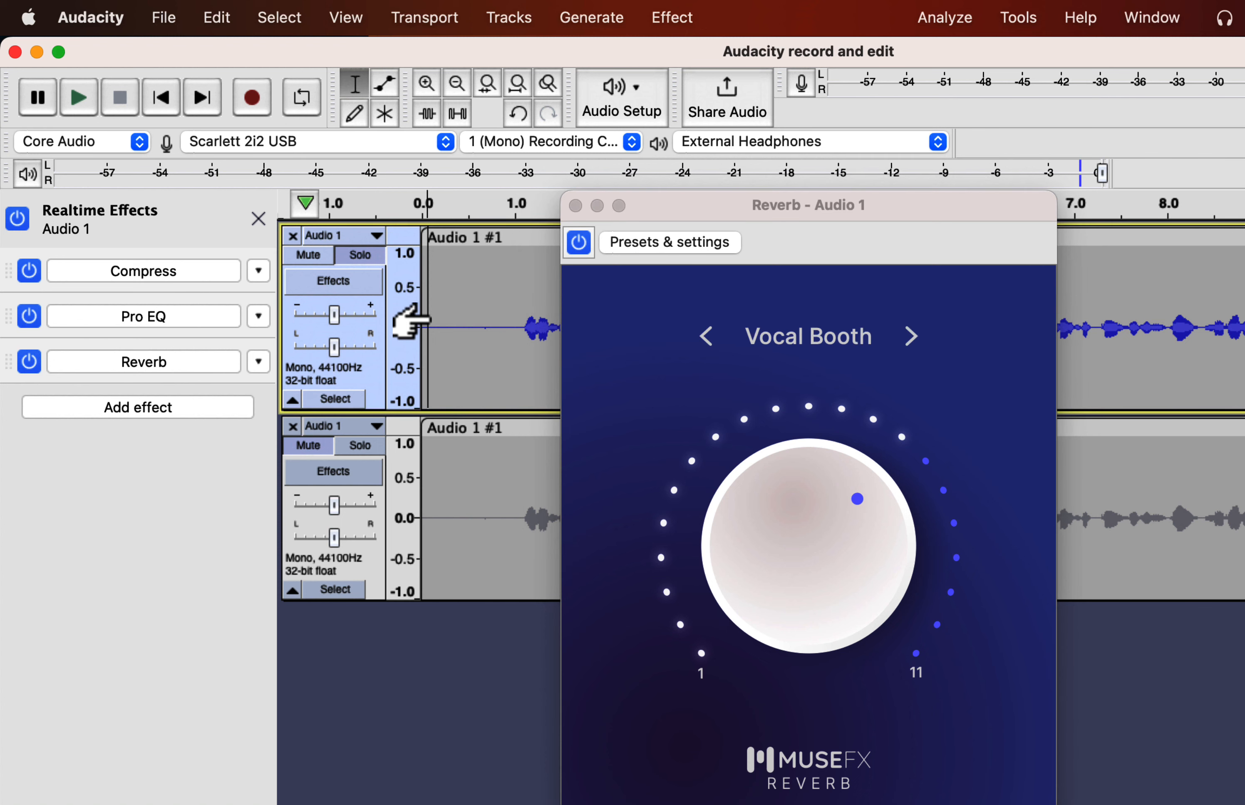
key("space")
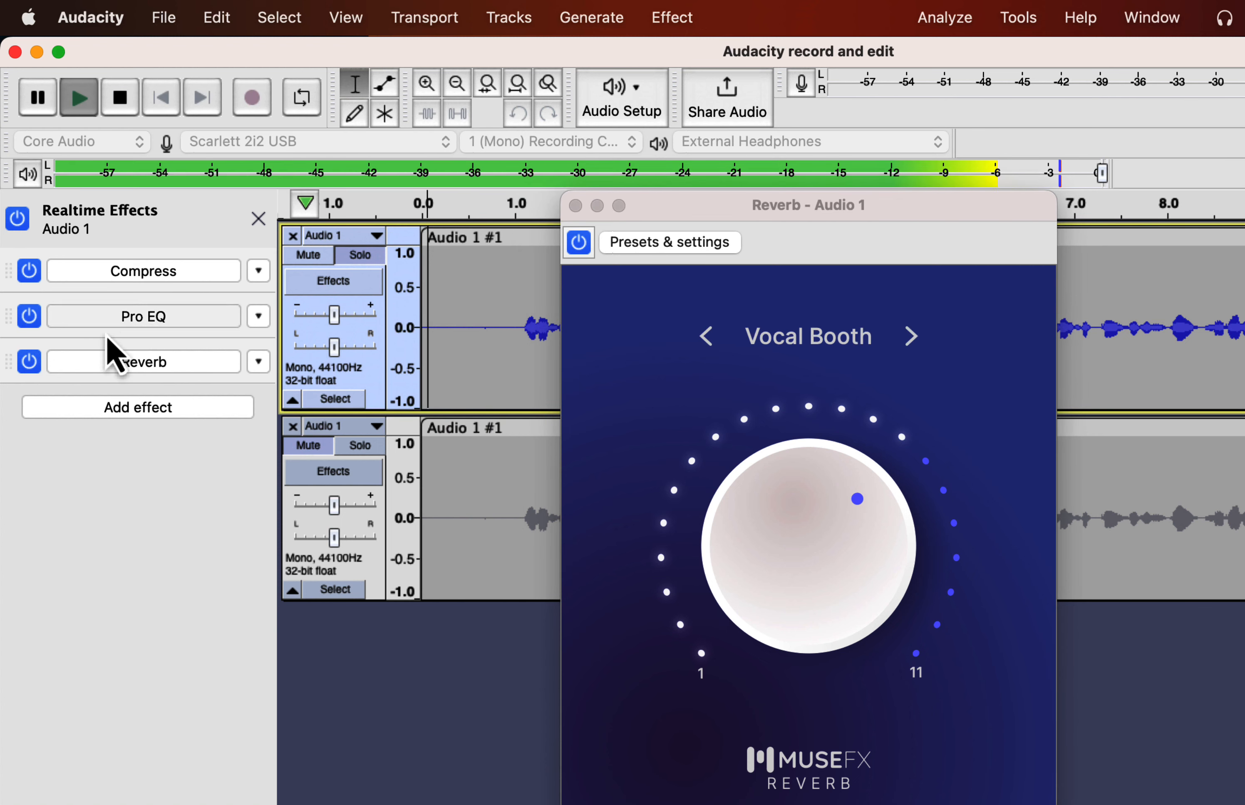
left_click(32, 366)
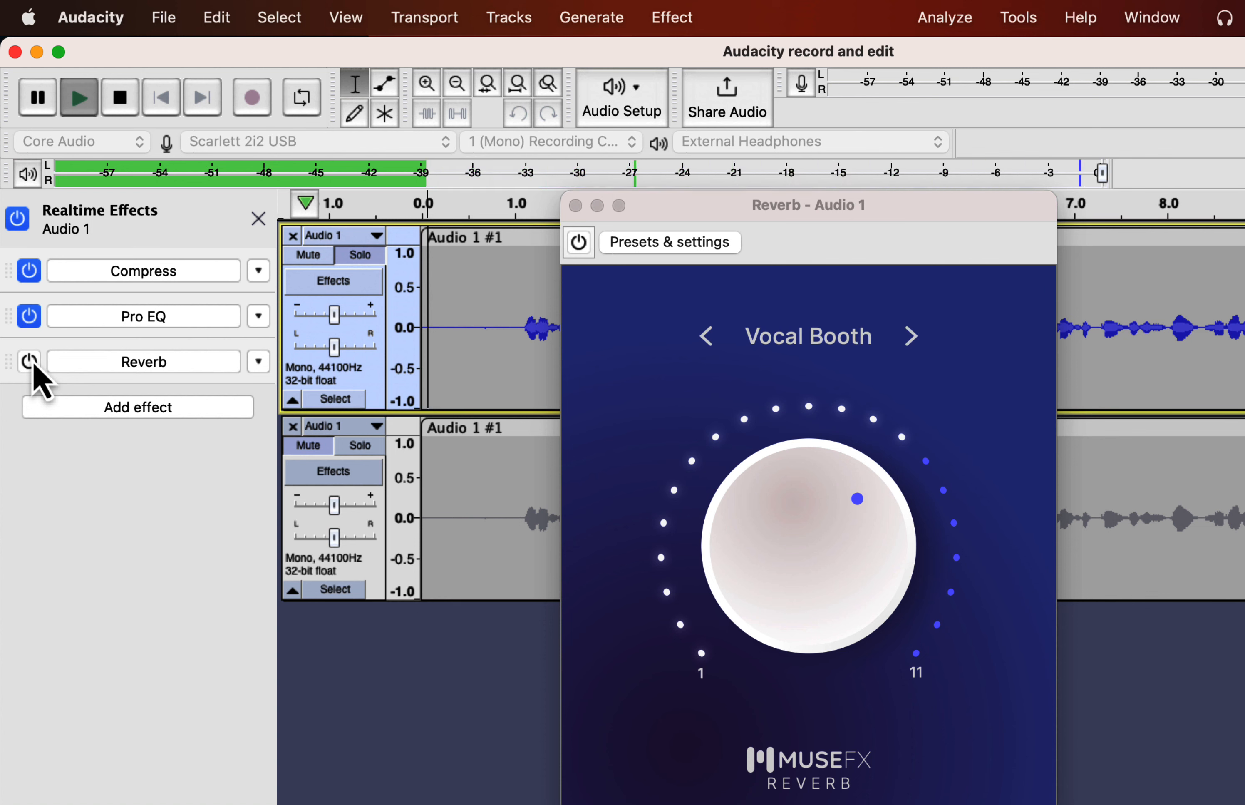
left_click(33, 366)
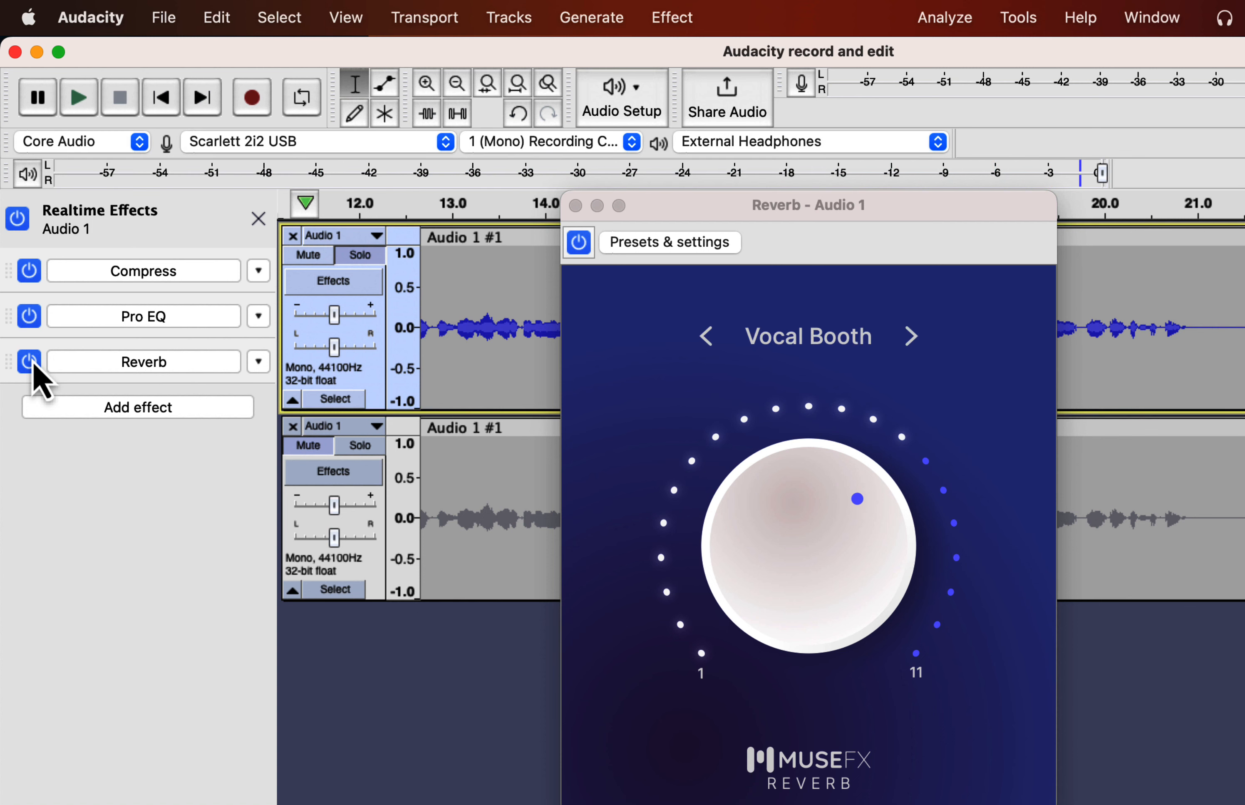
left_click(576, 205)
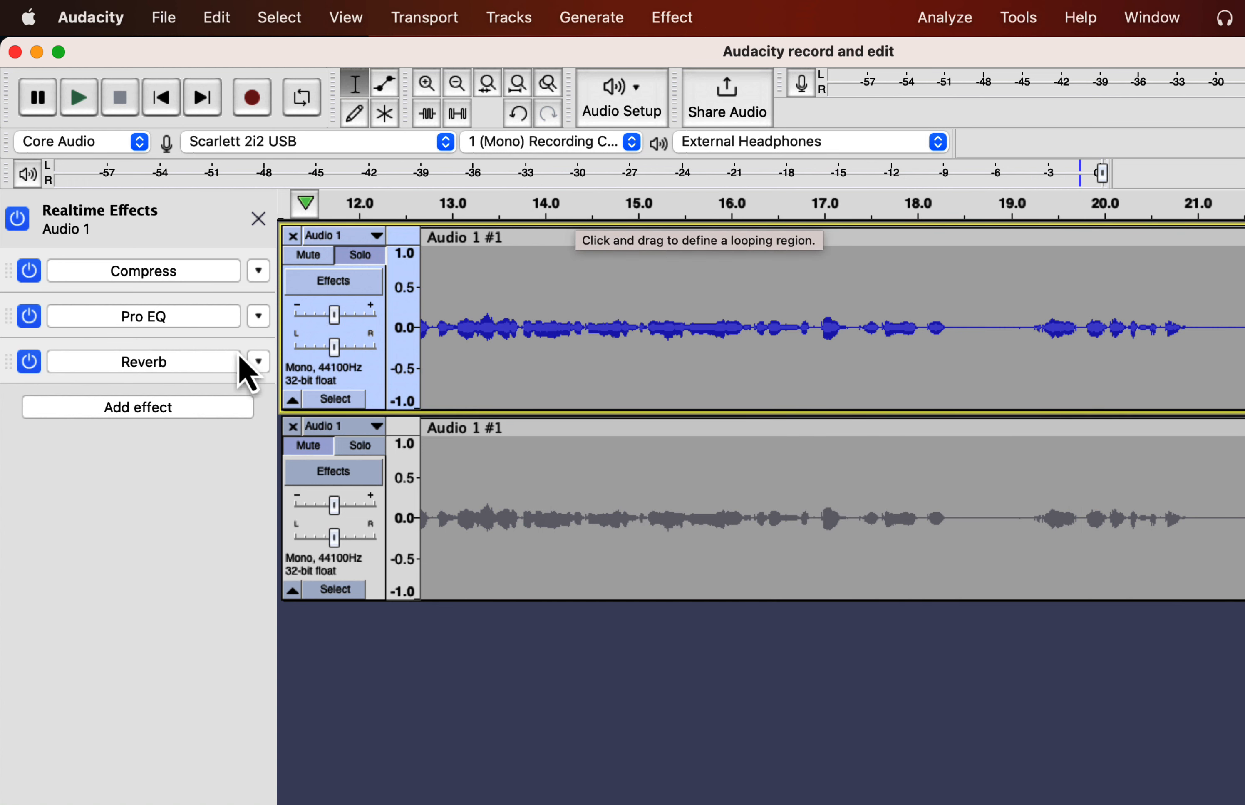
- Add a second MuseFX Reverb realtime effect at the end of the upper track's chain and open its settings
left_click(149, 409)
mouse_move(150, 453)
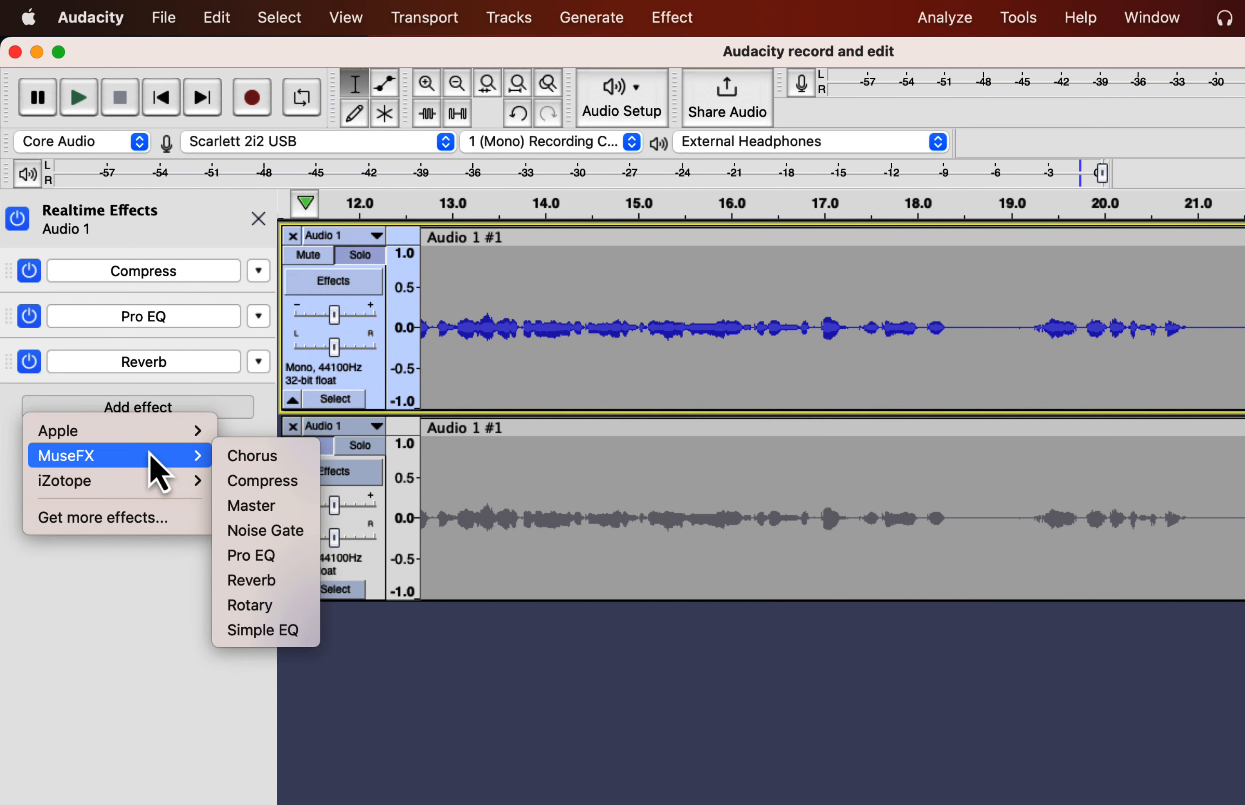
left_click(253, 585)
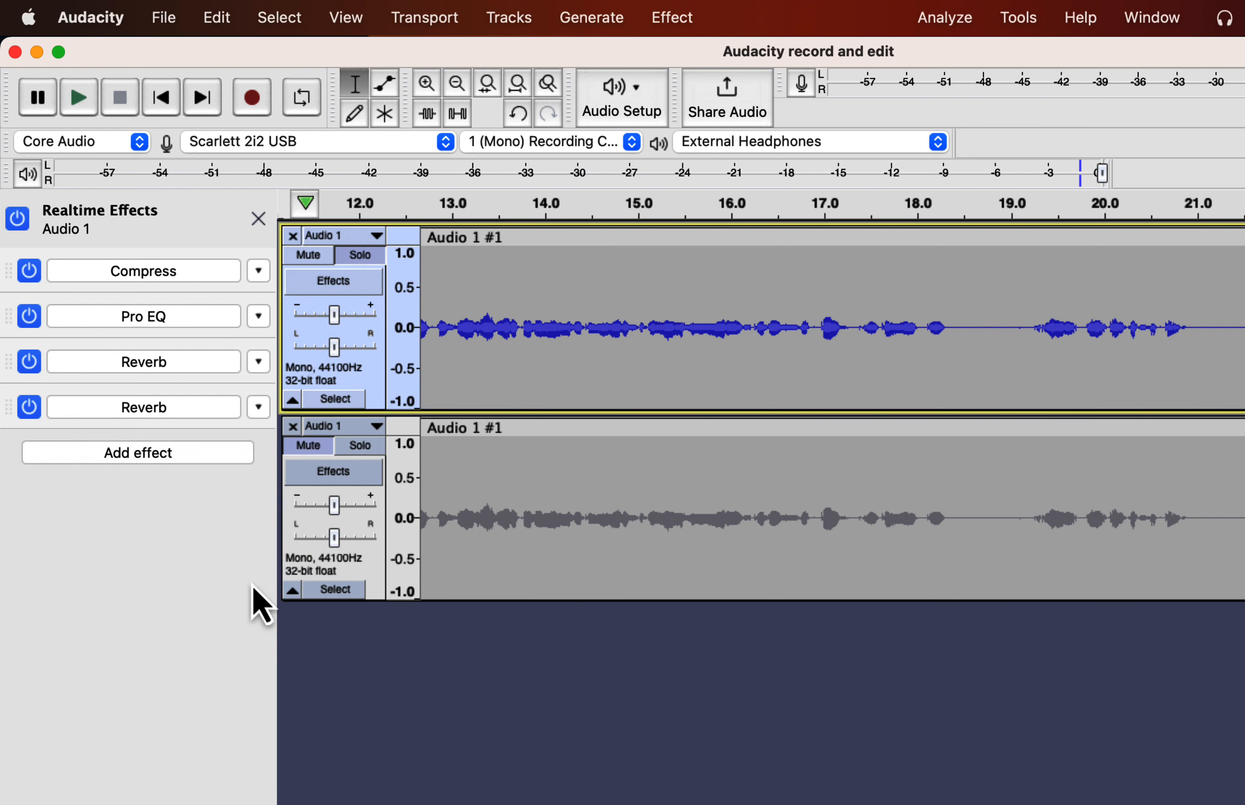
left_click(167, 413)
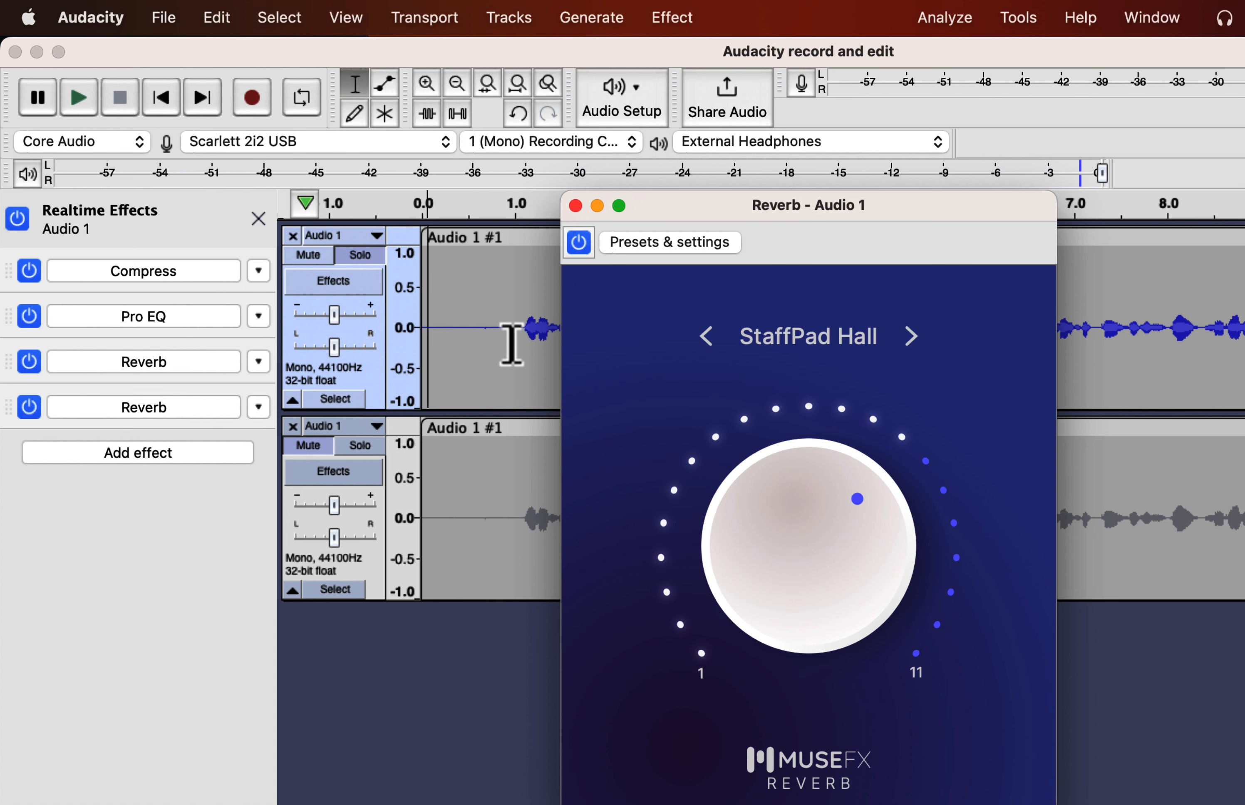
- Play the upper track from the beginning and audition the second Reverb's Bright Hall, Ethereal, Spring Reverb and Plate Reverb presets
key("space")
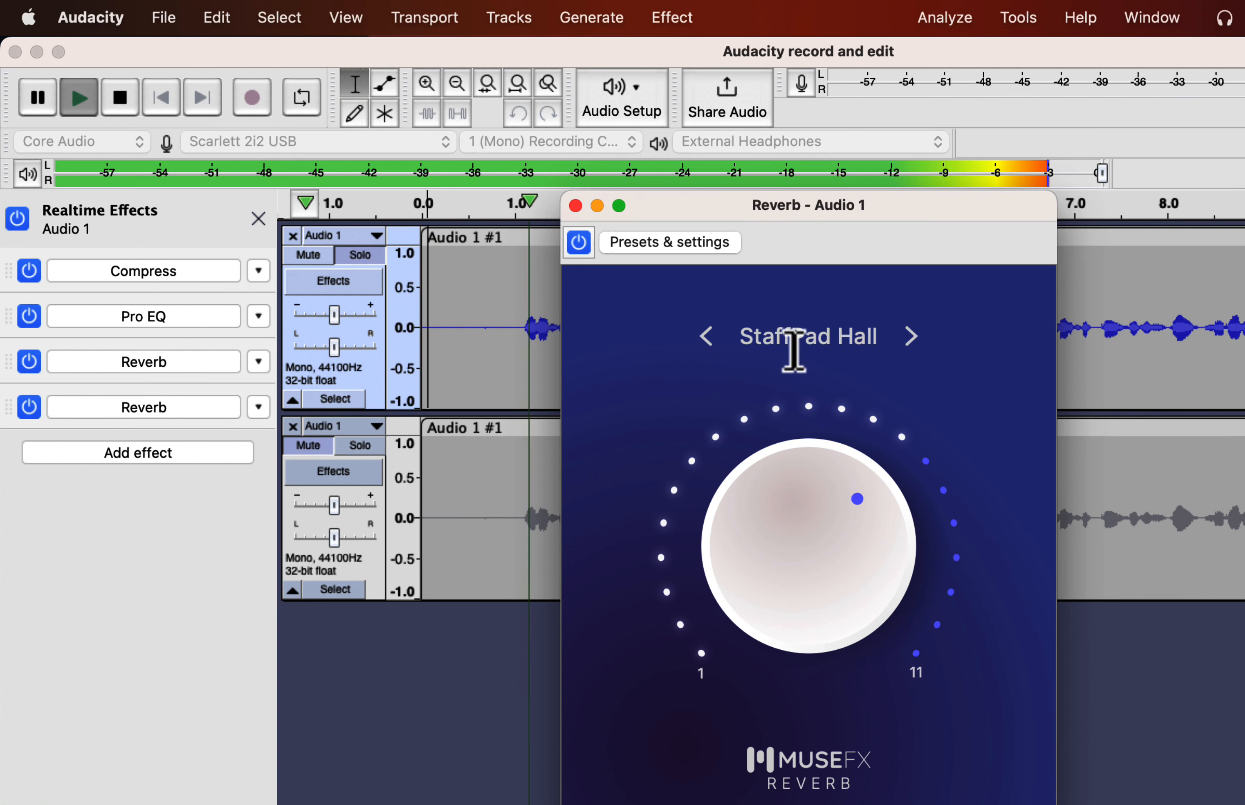
left_click(798, 345)
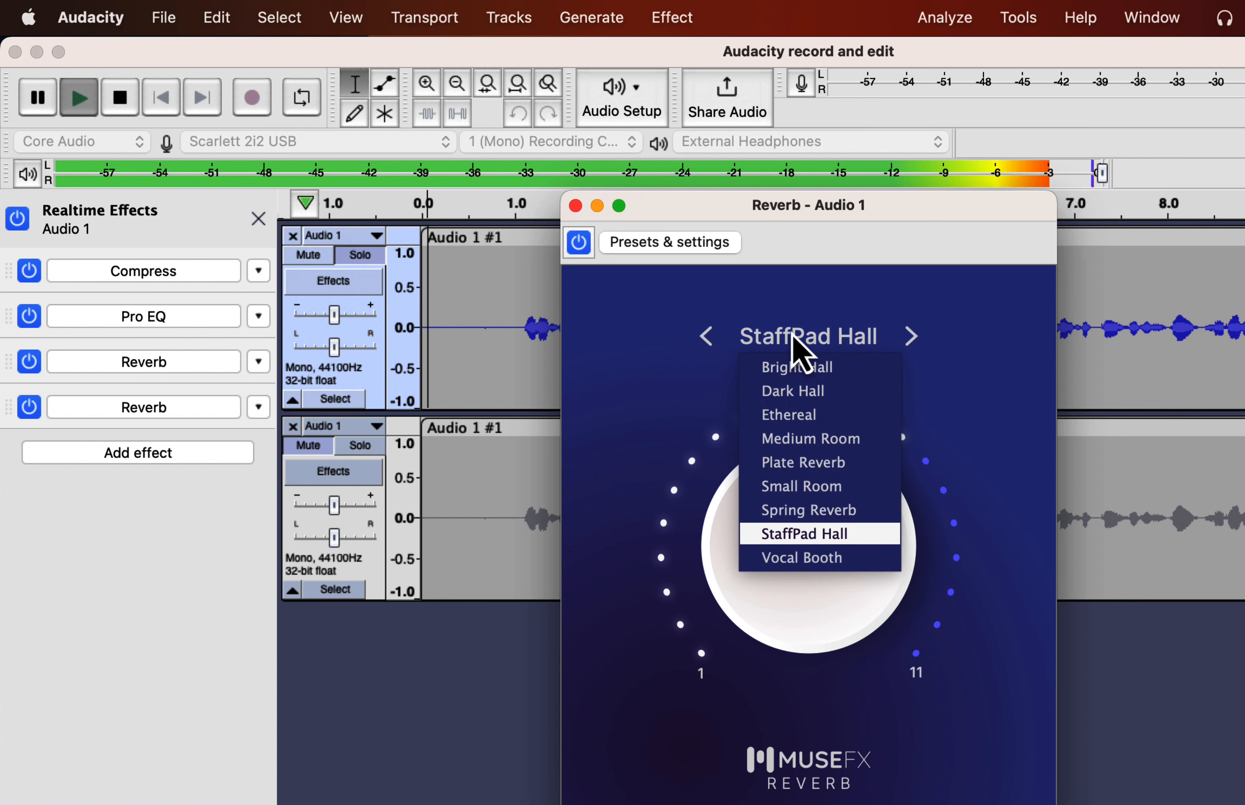
left_click(791, 365)
left_click(804, 346)
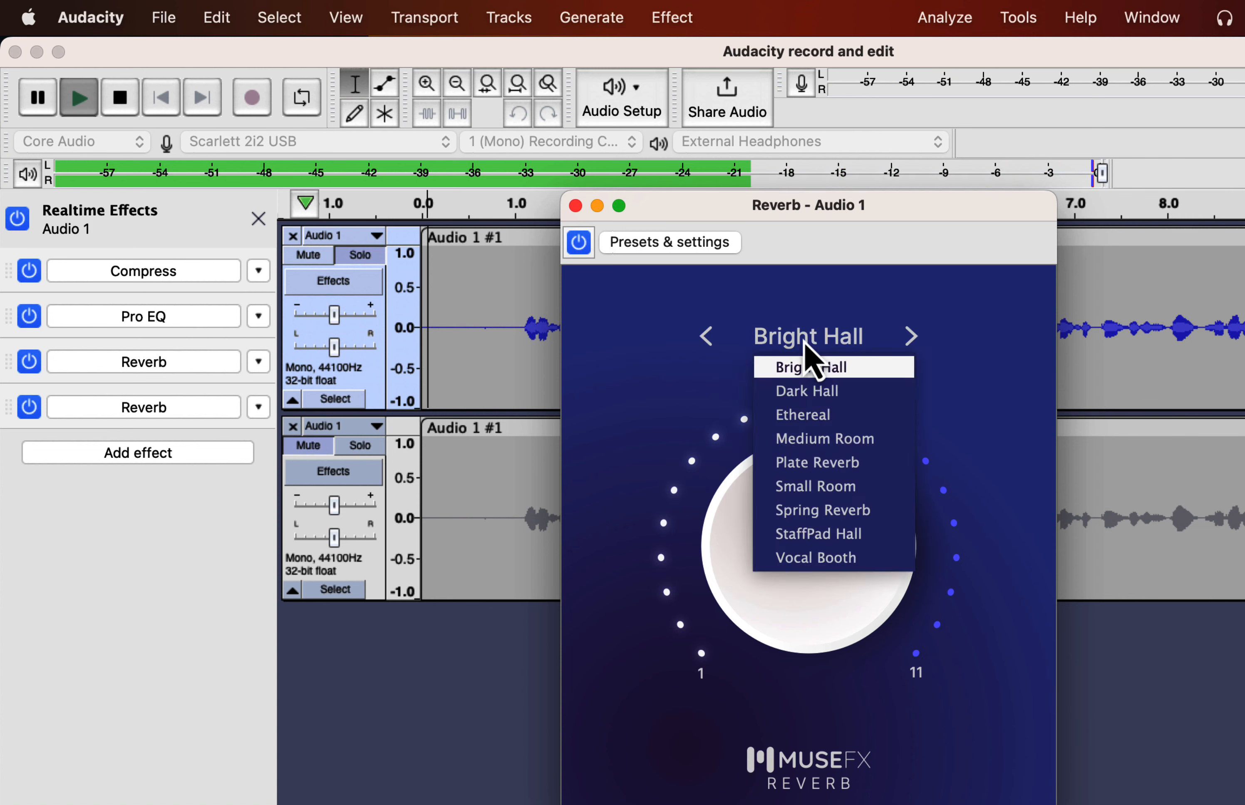
left_click(802, 417)
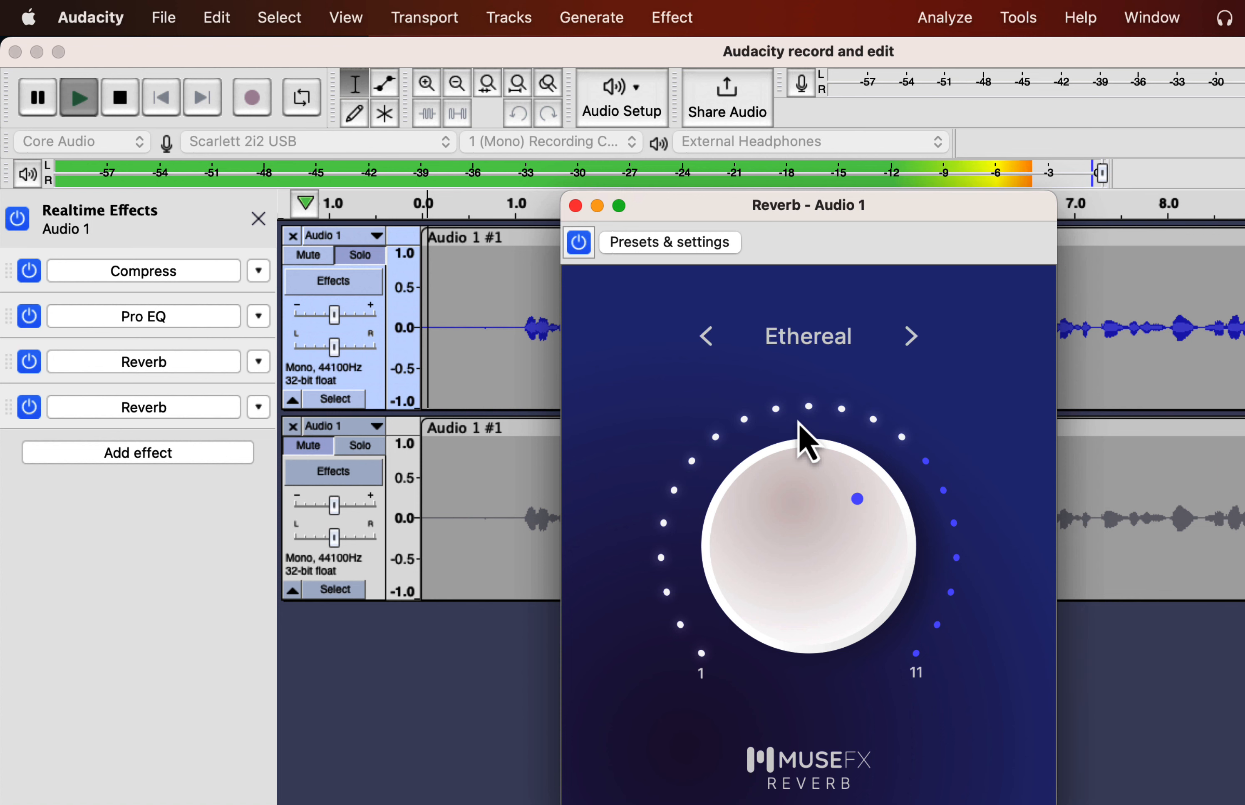
left_click(814, 338)
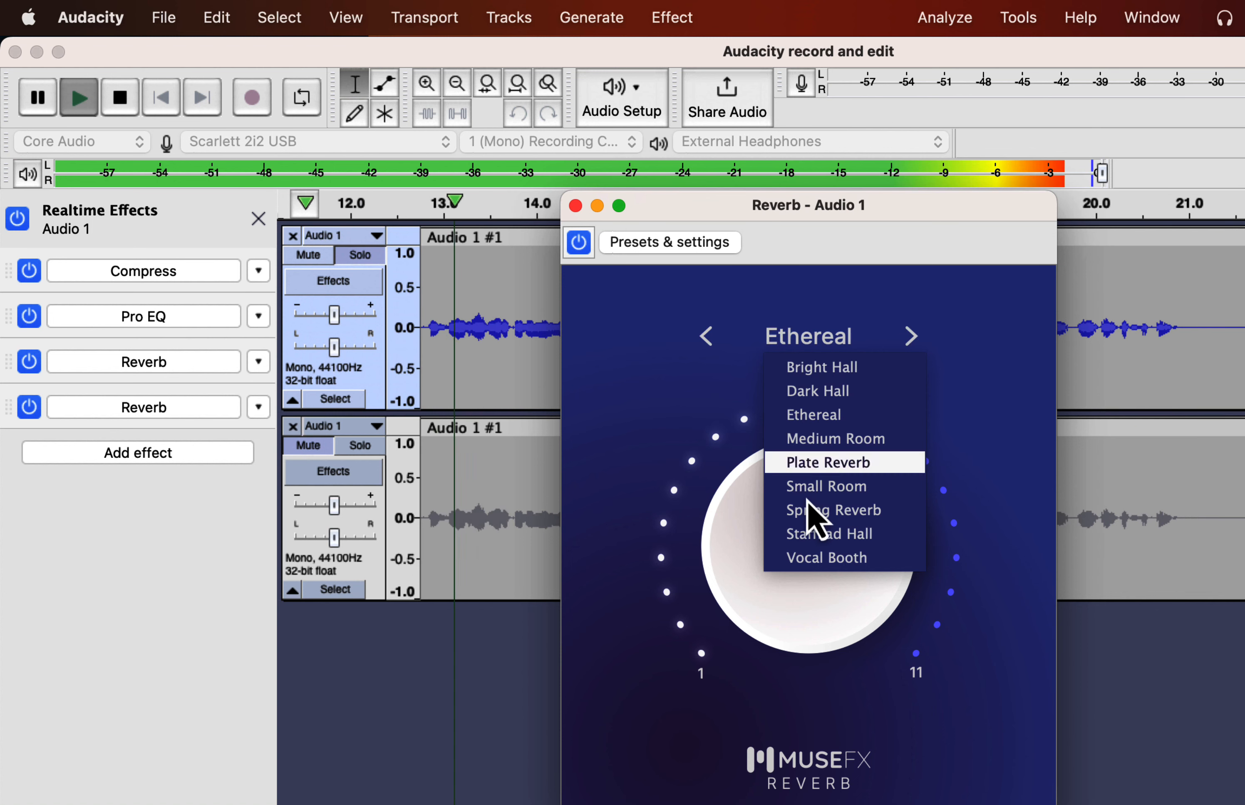
left_click(832, 510)
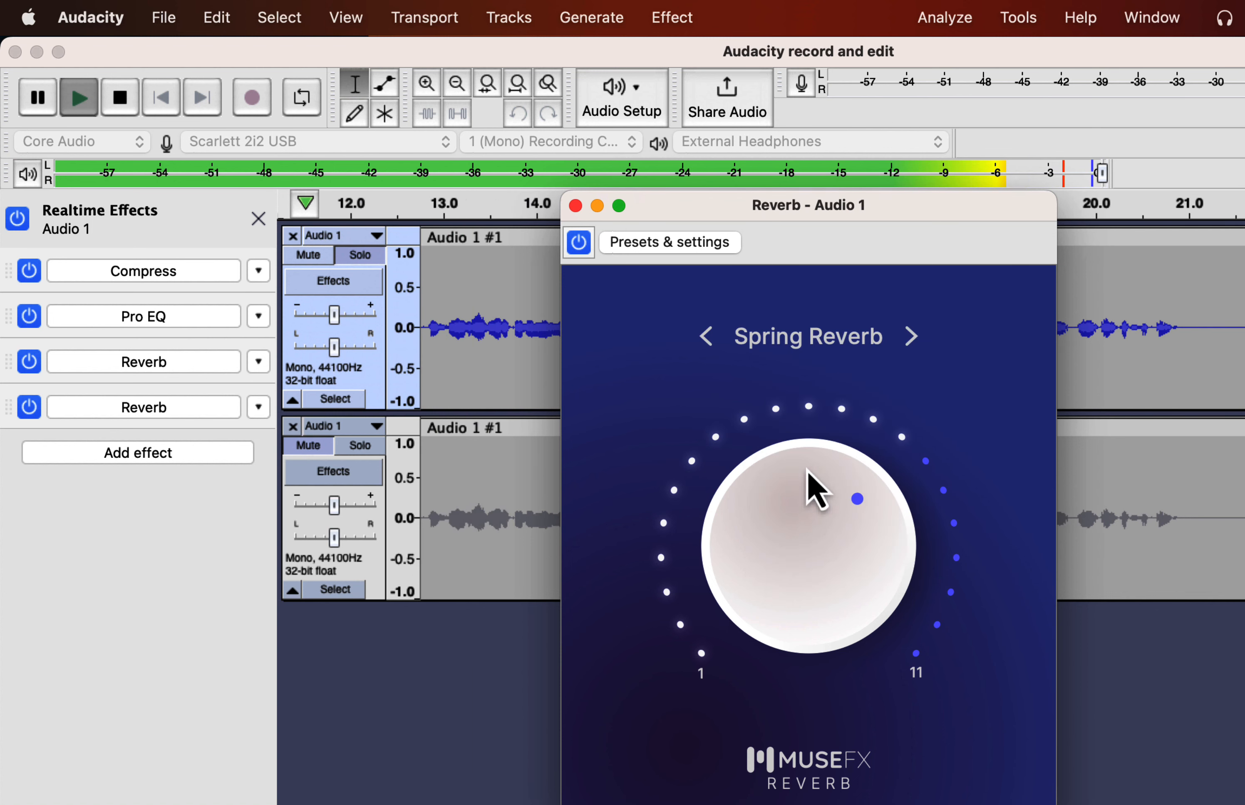
left_click(808, 348)
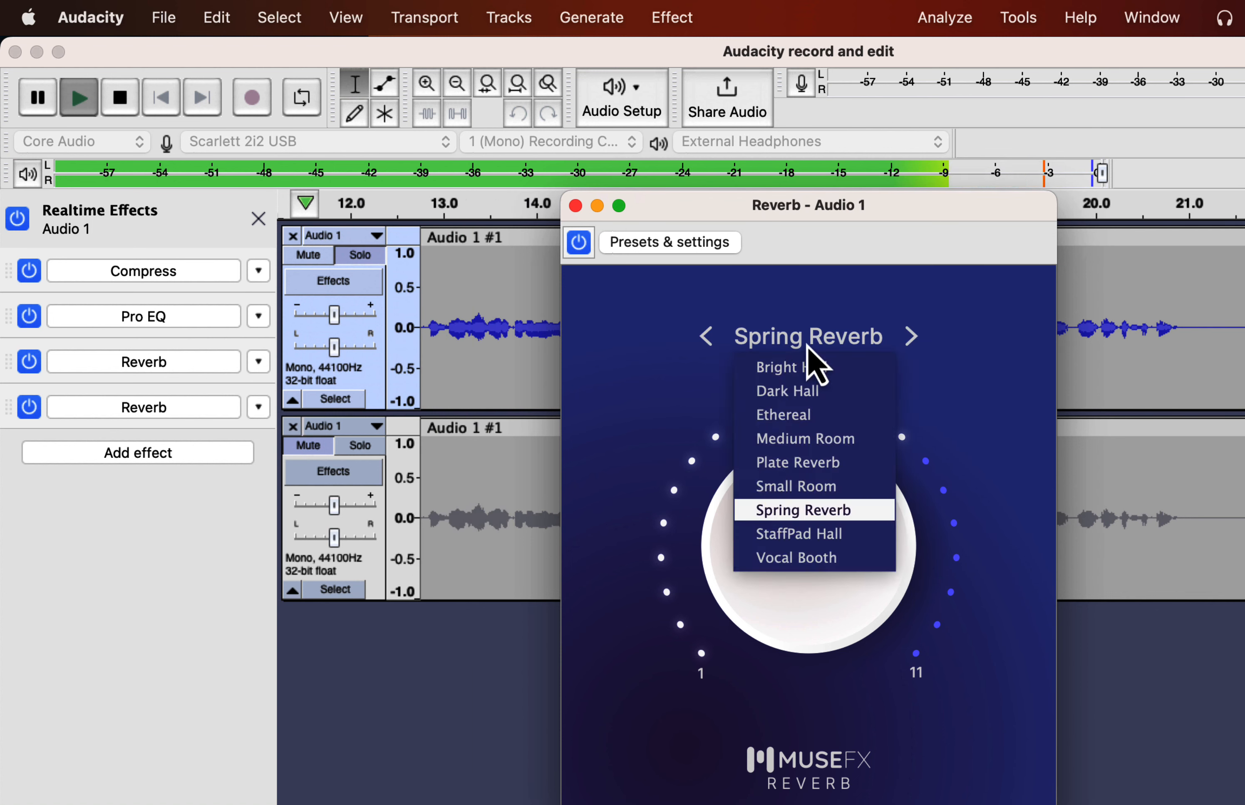
left_click(787, 465)
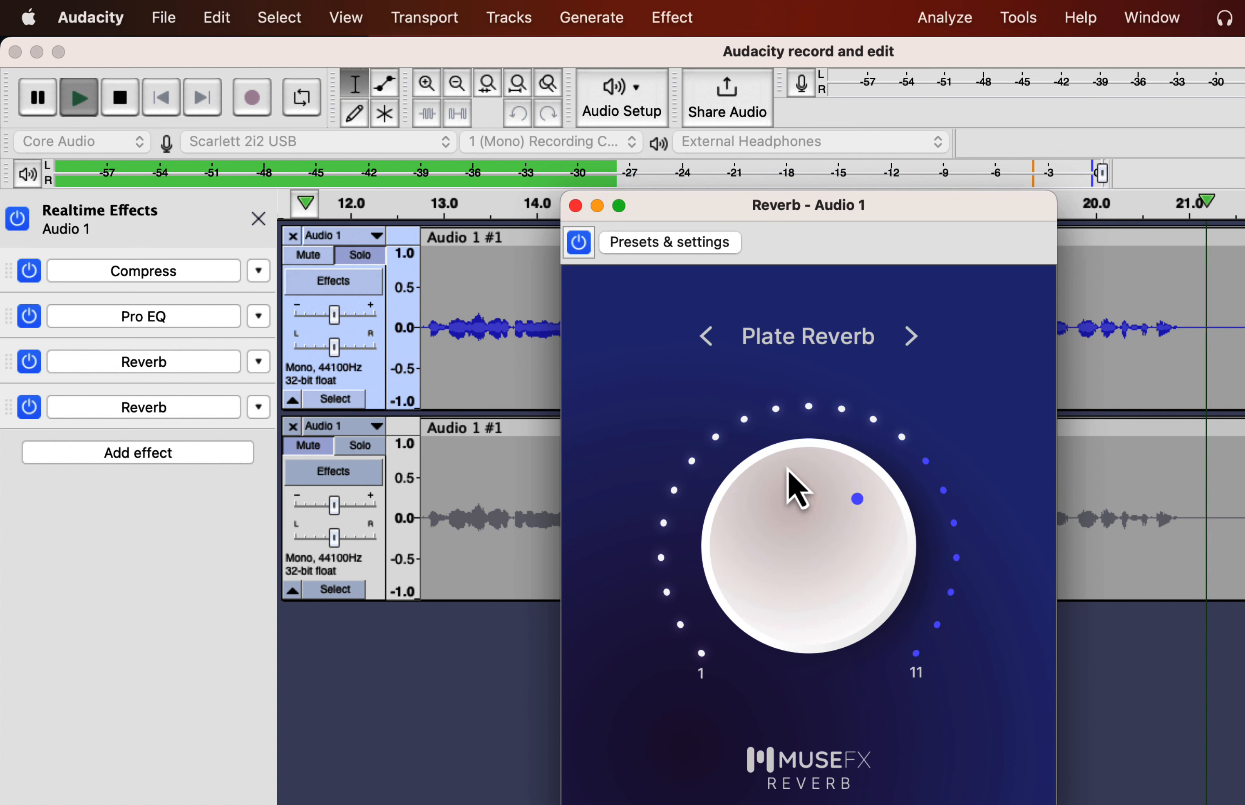
- Stop playback, close the effect's window and remove the second Reverb from the upper track
key("space")
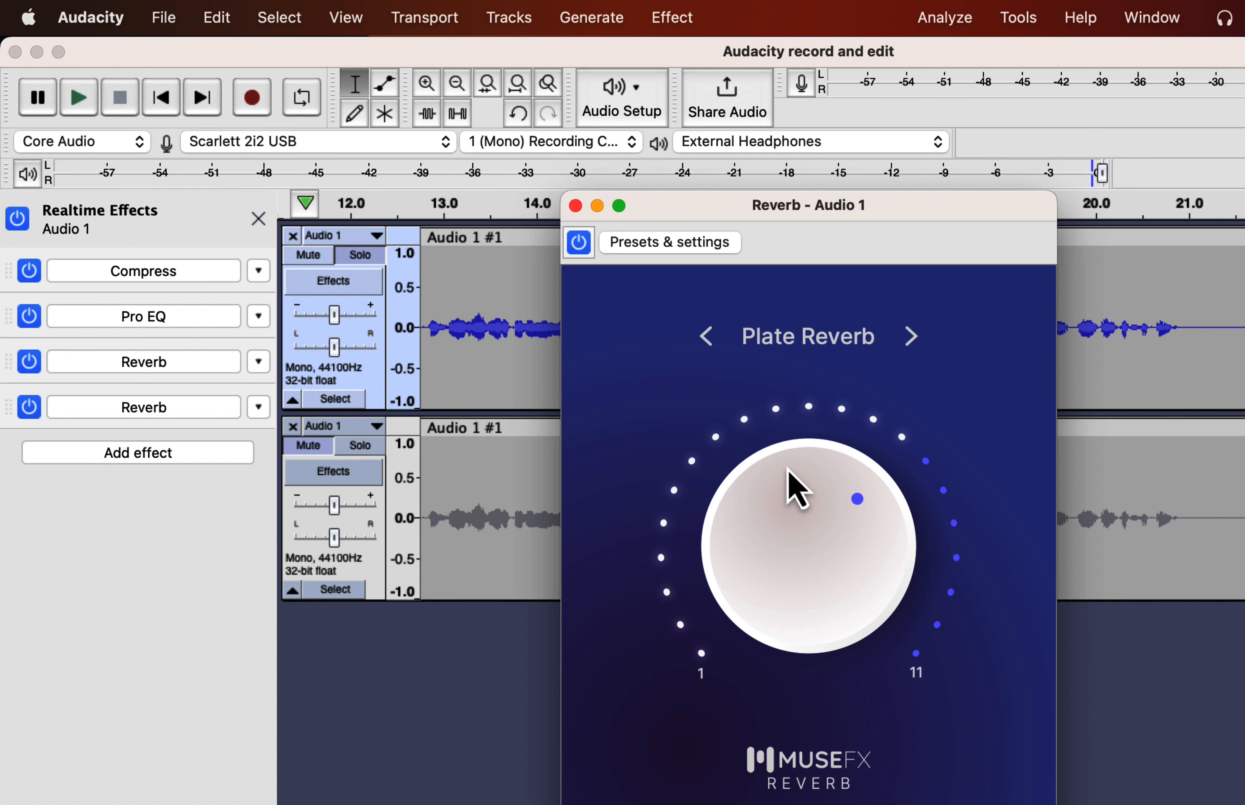
left_click(575, 205)
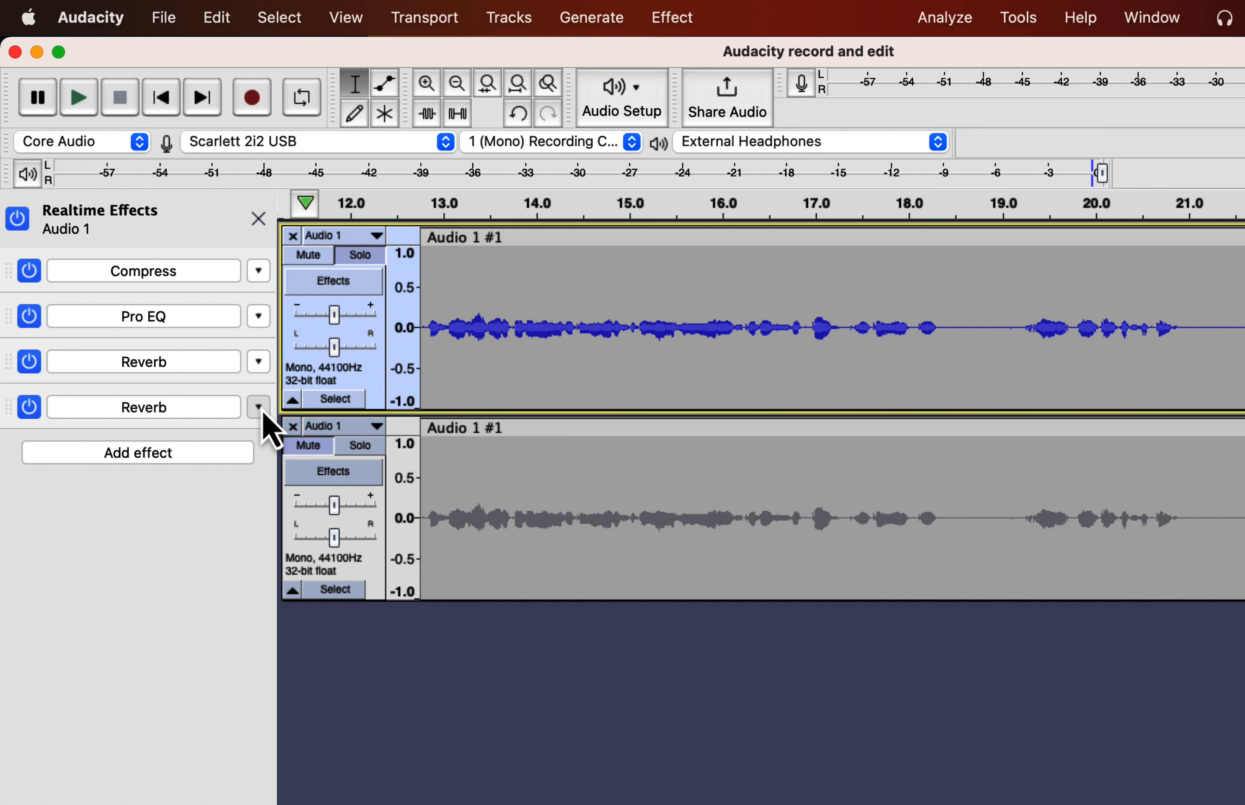
left_click(260, 412)
left_click(301, 451)
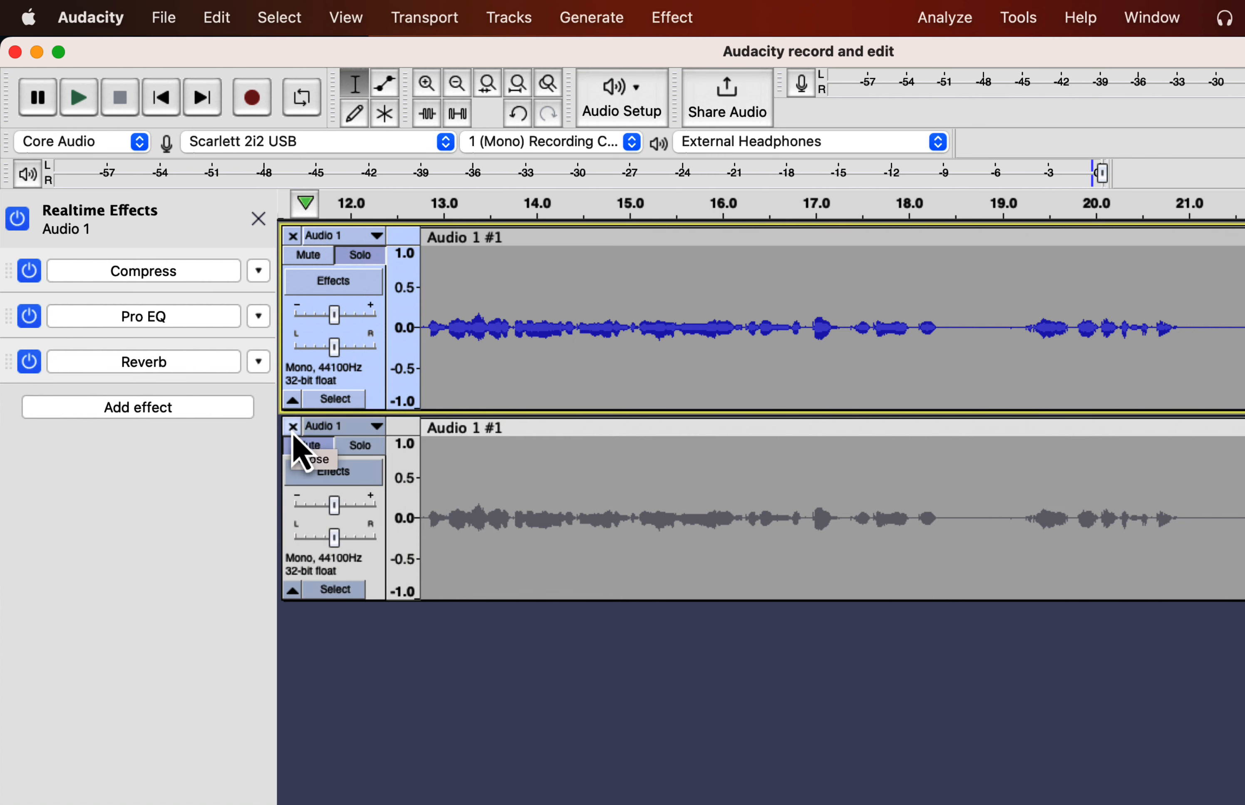
- Solo the lower, unprocessed track and select its entire clip
double_click(585, 322)
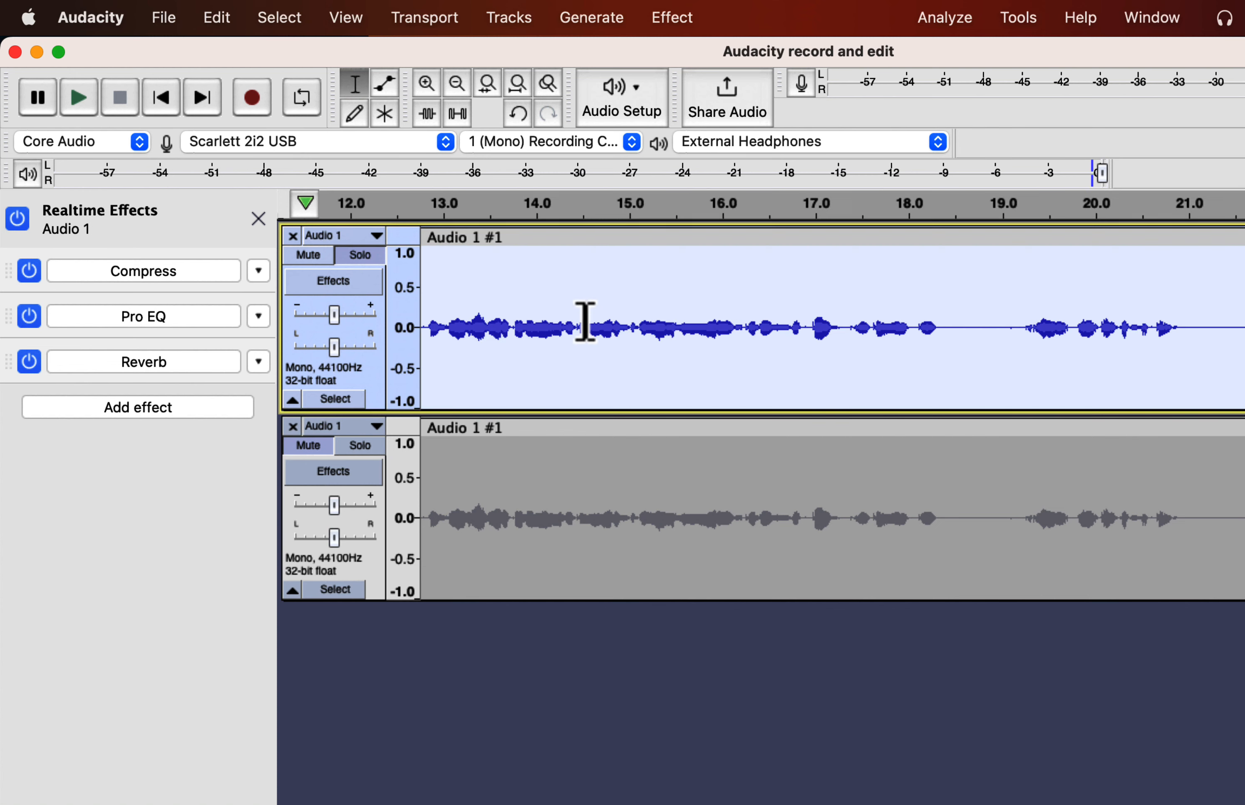
scroll(584, 322, "left", 10)
left_click(515, 486)
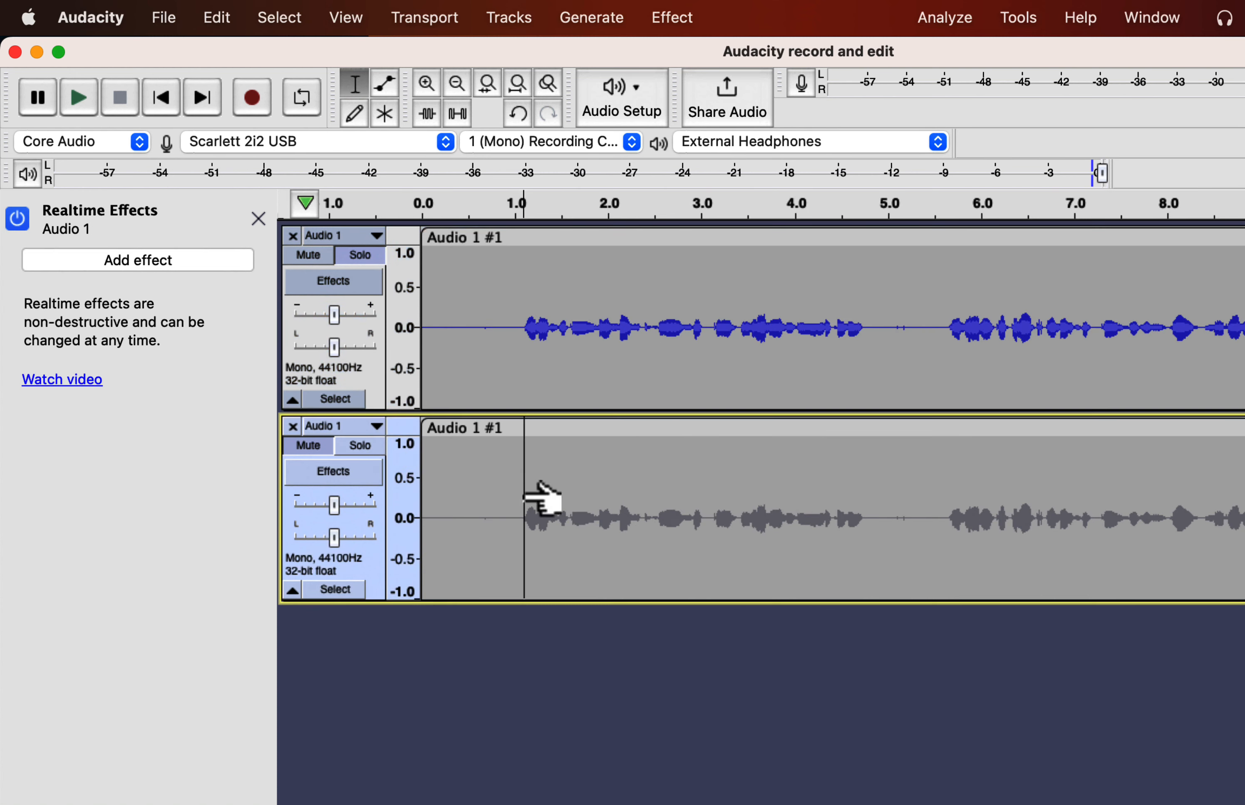
left_click(358, 445)
double_click(514, 492)
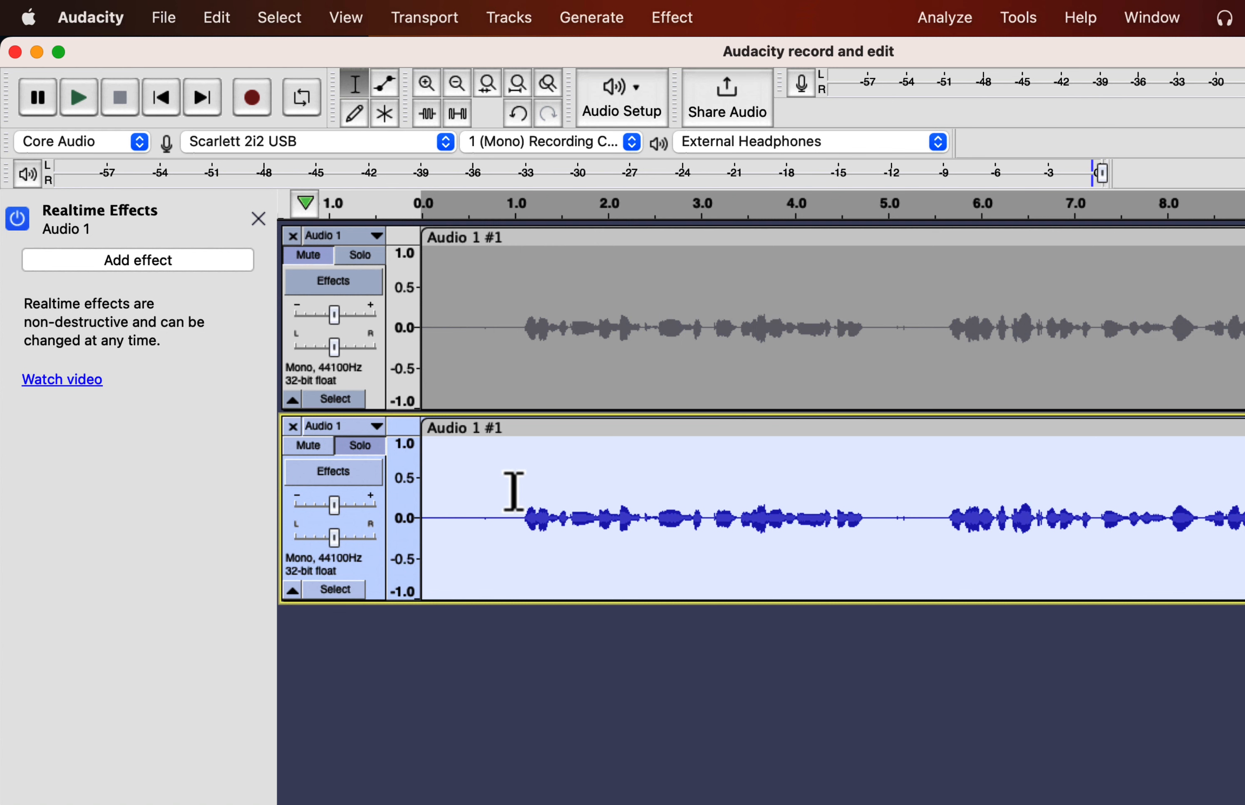
- Solo the upper, processed track and select its entire clip
double_click(526, 330)
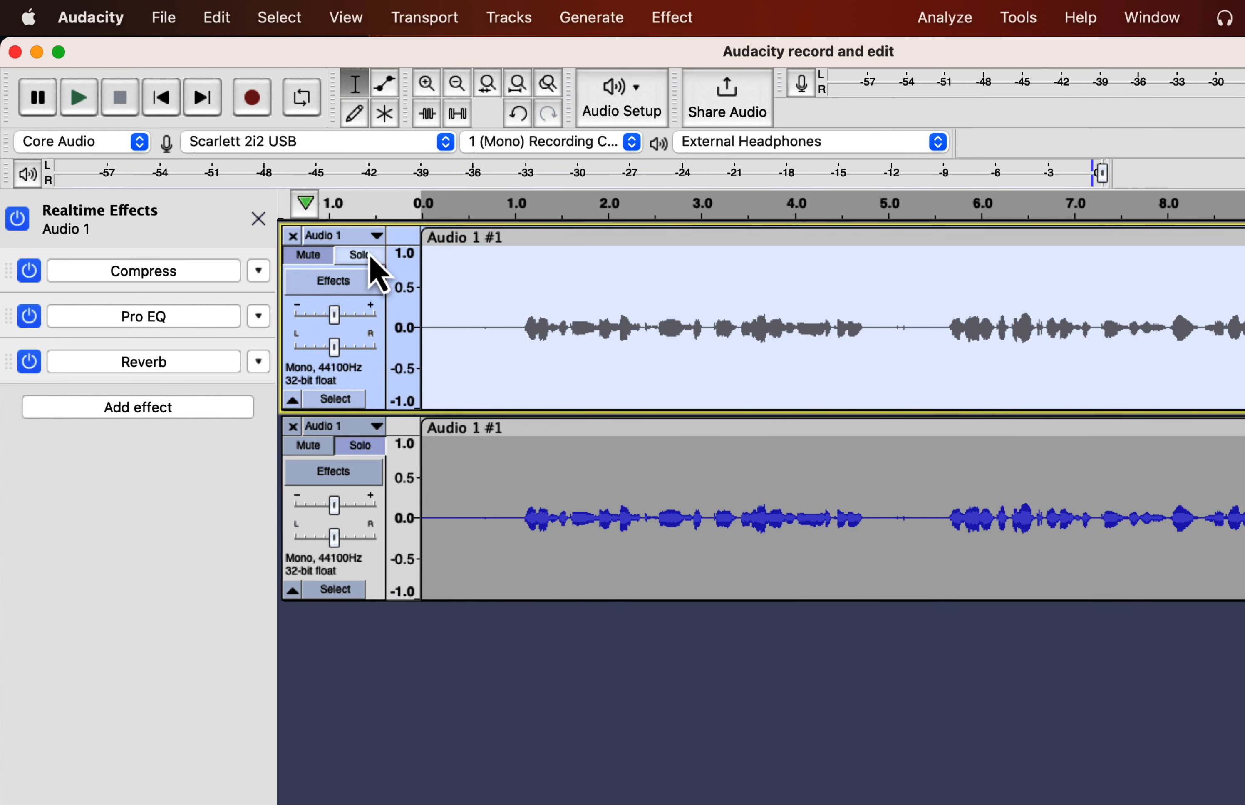
left_click(370, 256)
left_click(613, 305)
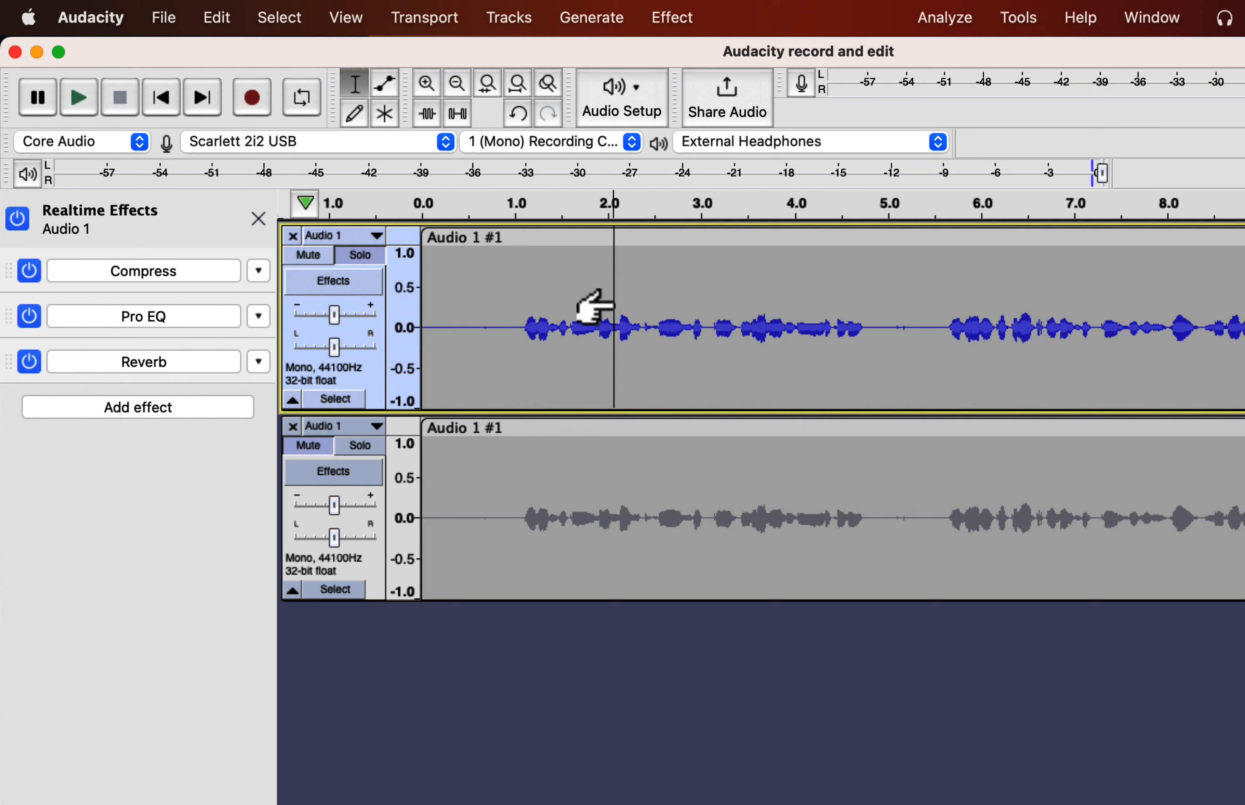
double_click(613, 305)
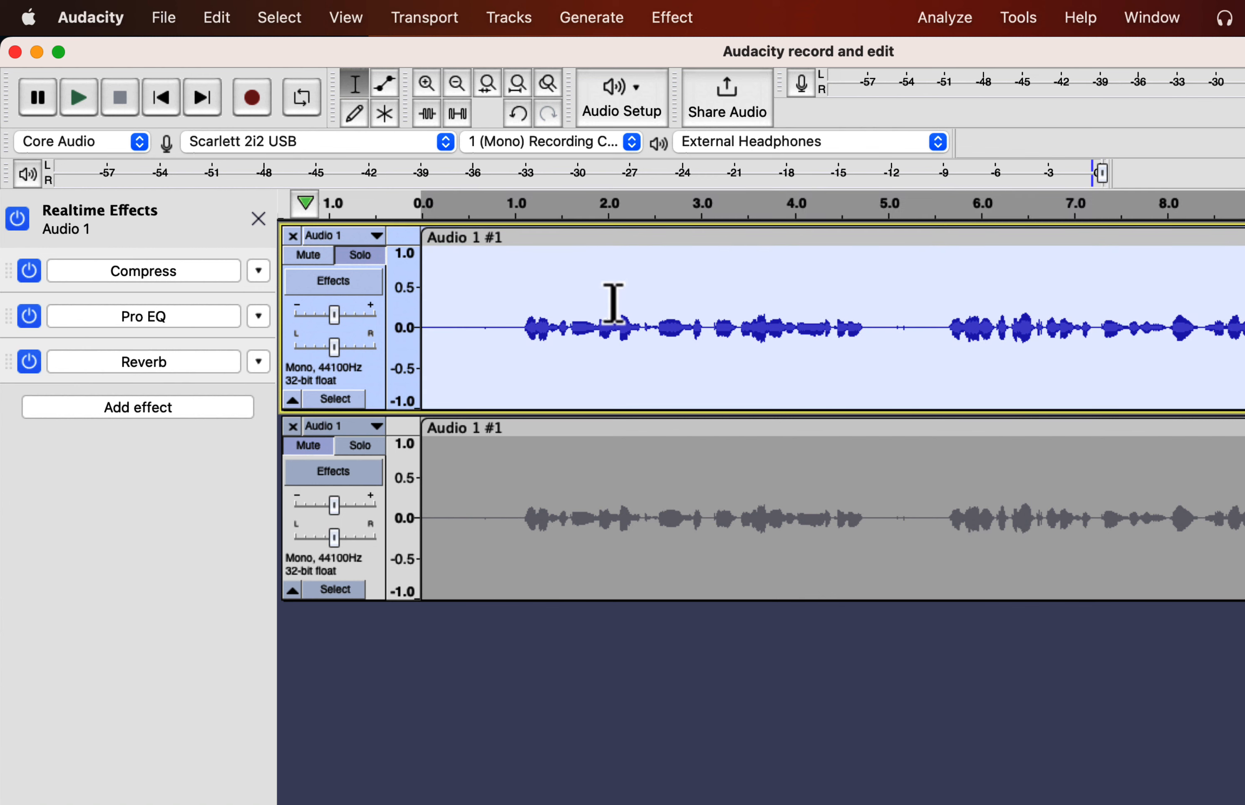
- Export the soloed upper track as a WAV file named "reak time effects" in the Audacity Exports Primary folder
left_click(159, 8)
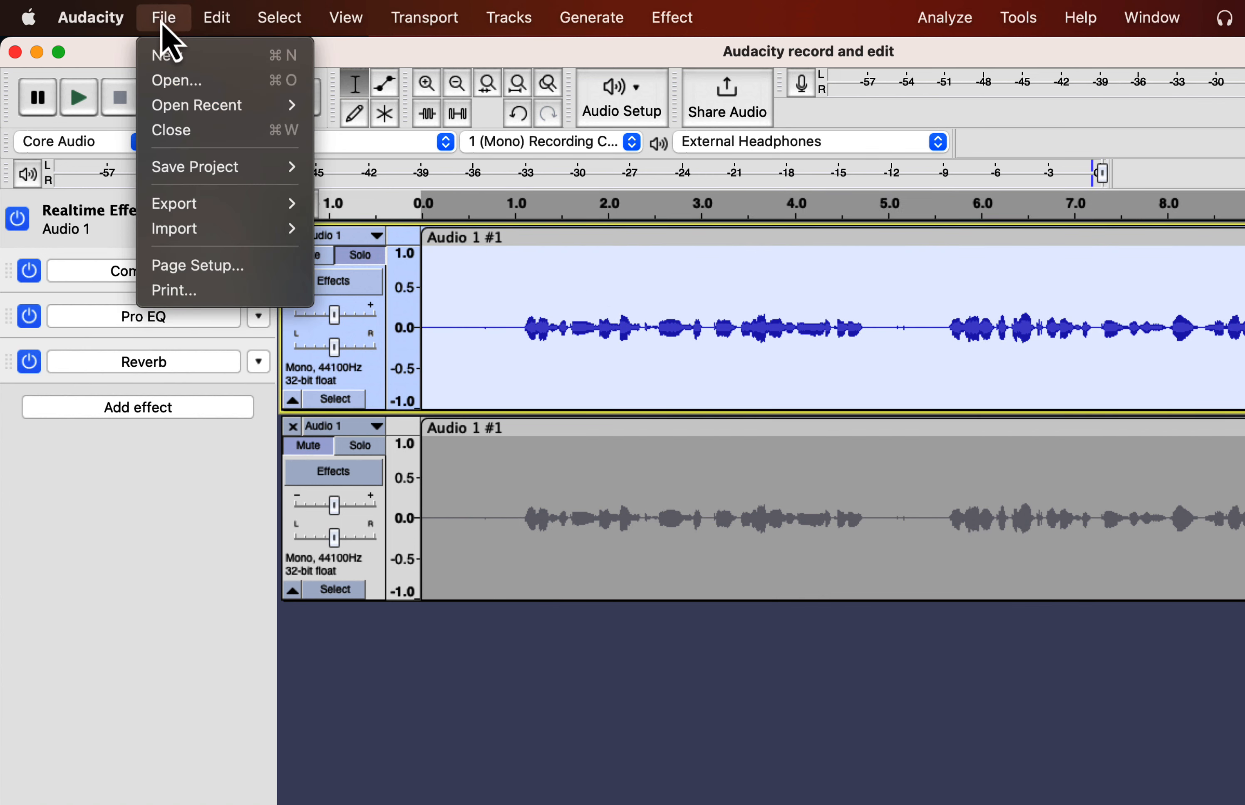
mouse_move(192, 211)
left_click(366, 233)
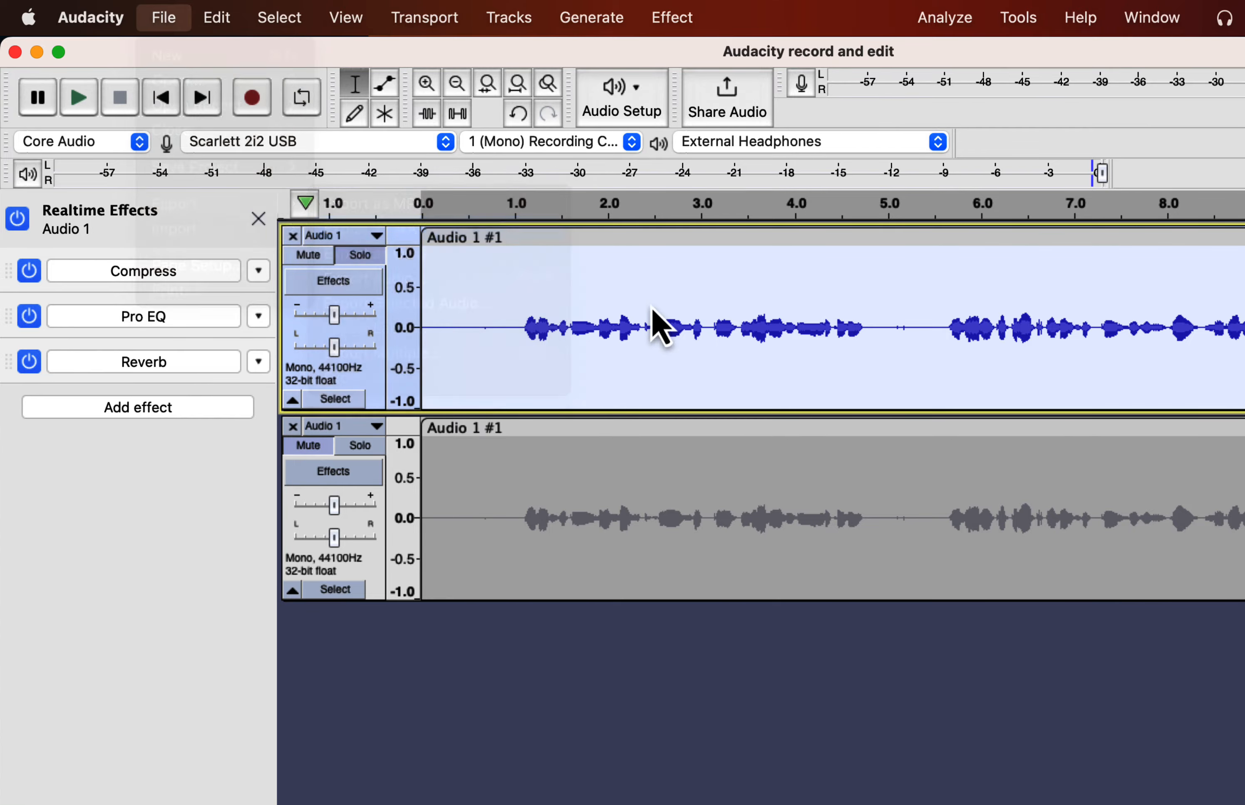
type("re")
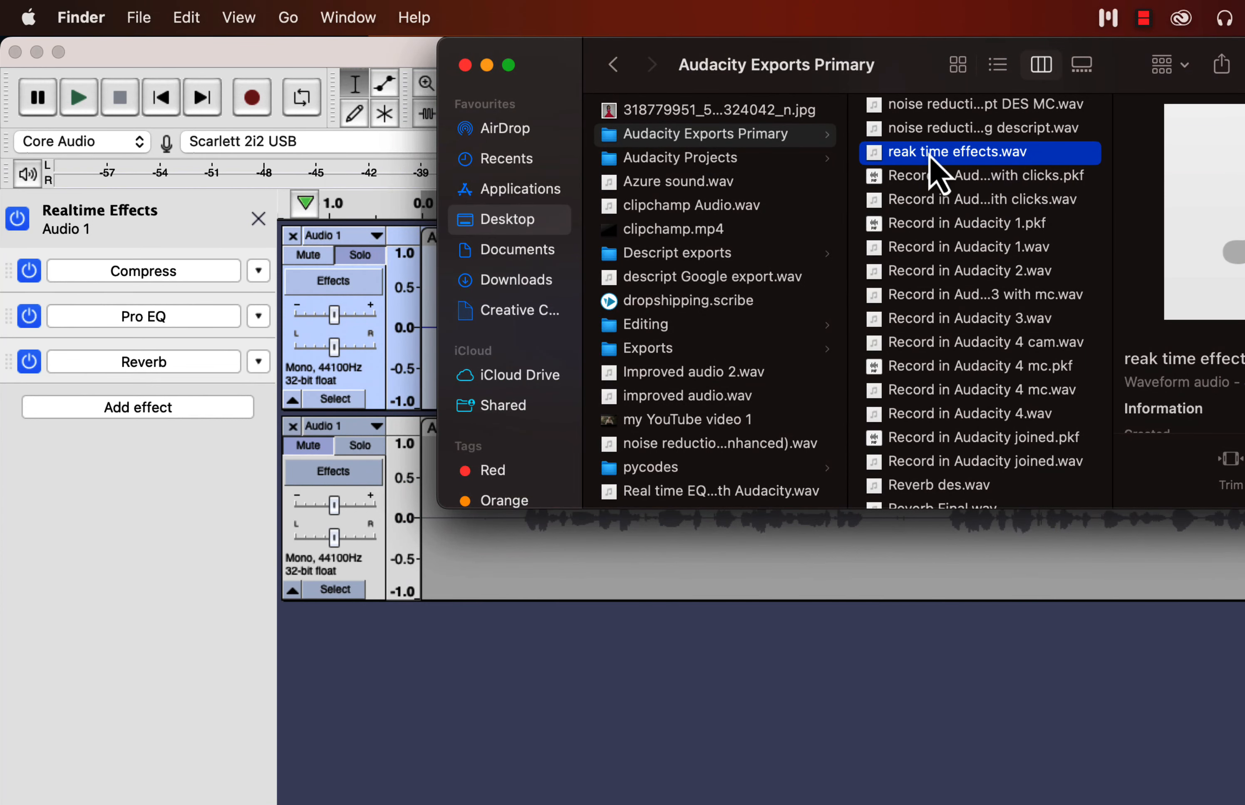
- Import reak time effects.wav from Finder as a third track below the others and solo it
left_click_drag(930, 157, 510, 733)
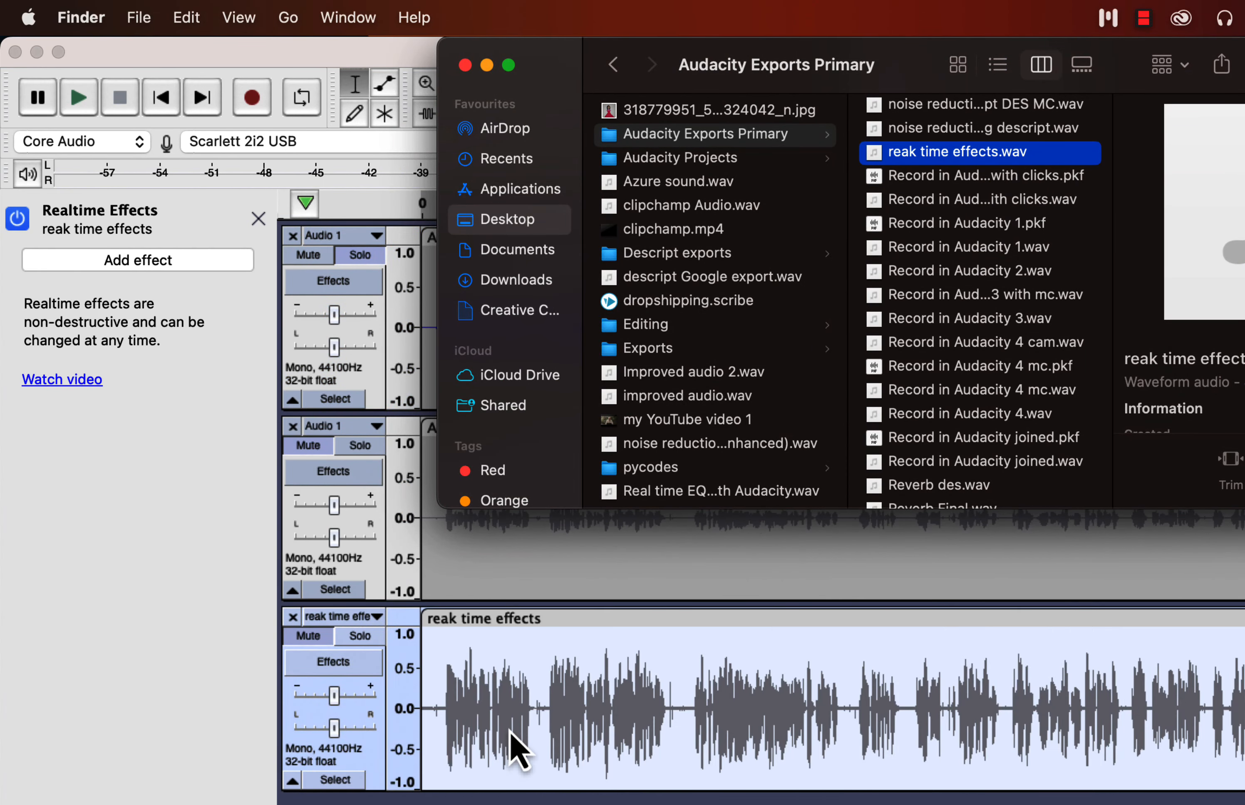
left_click(464, 65)
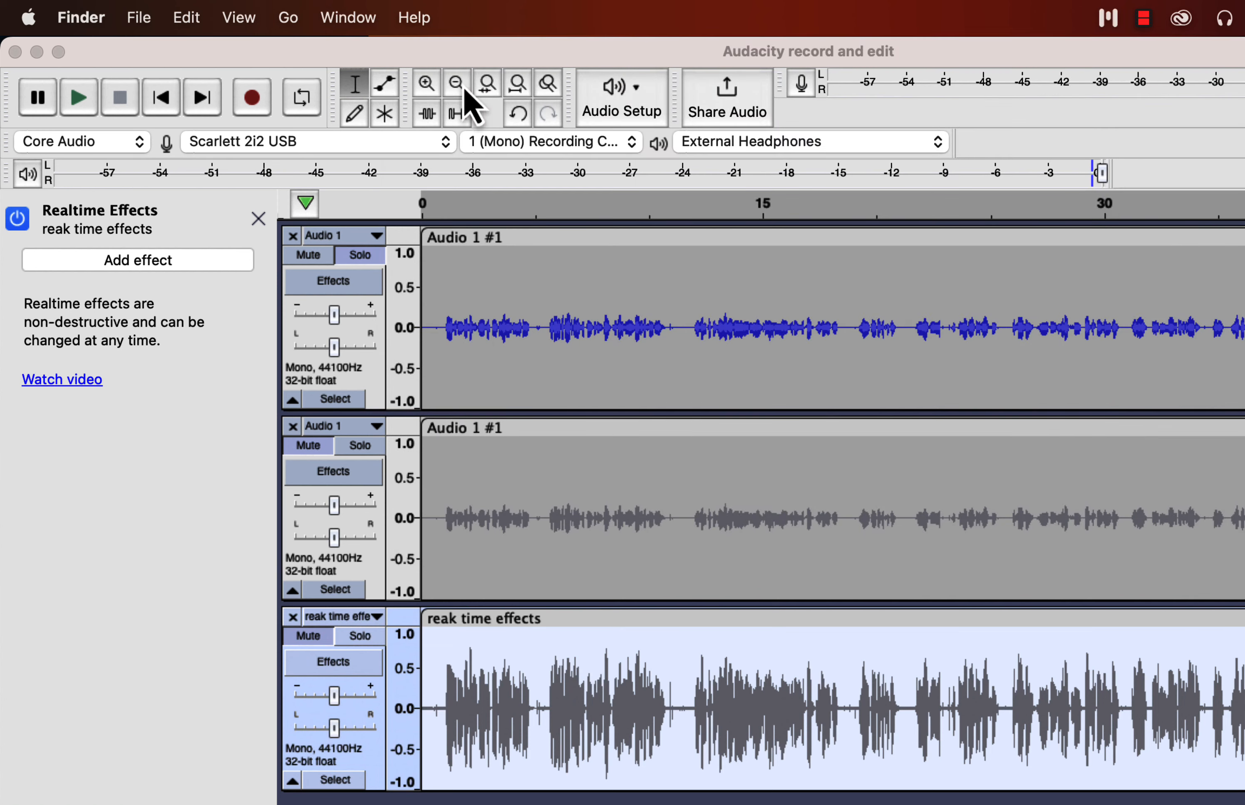
left_click(472, 744)
left_click(360, 636)
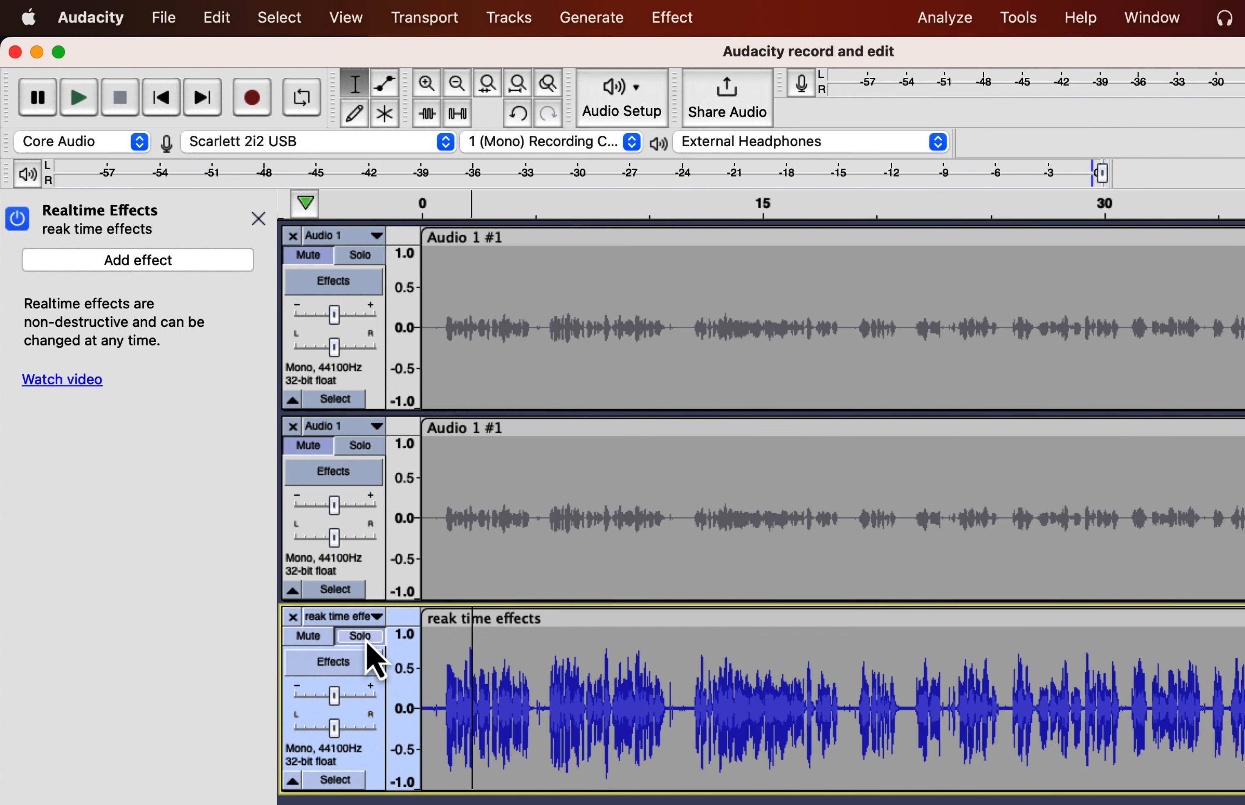
- Play from near the beginning, compare the exported, processed and unprocessed tracks by soloing them in turn, and stop playback
left_click(435, 687)
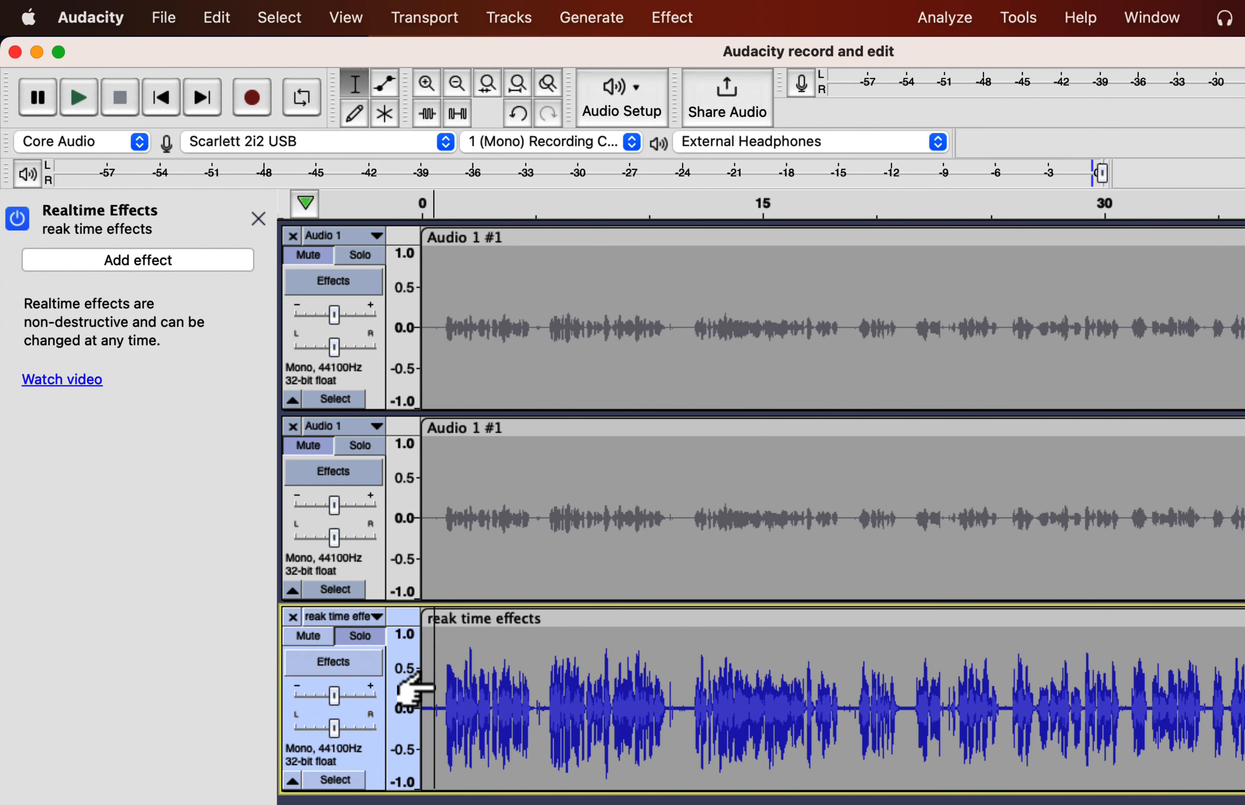
key("space")
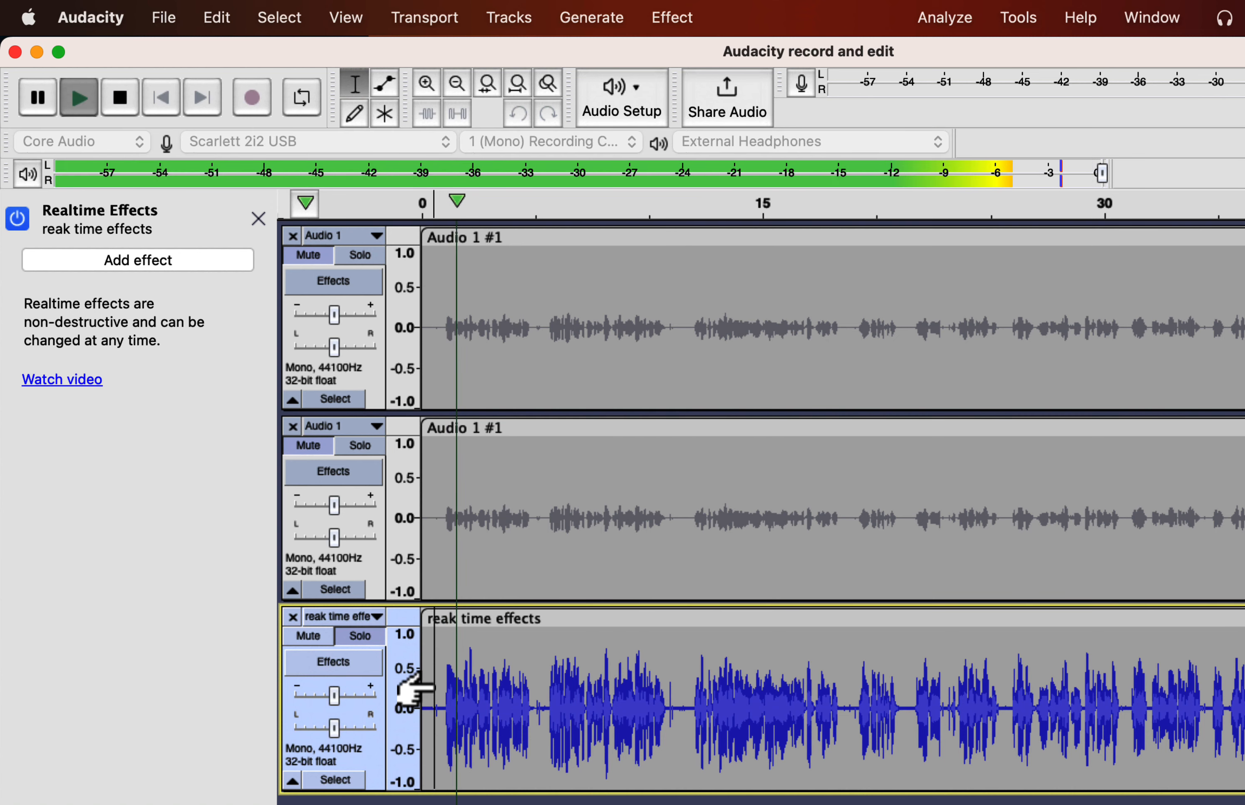
left_click(360, 257)
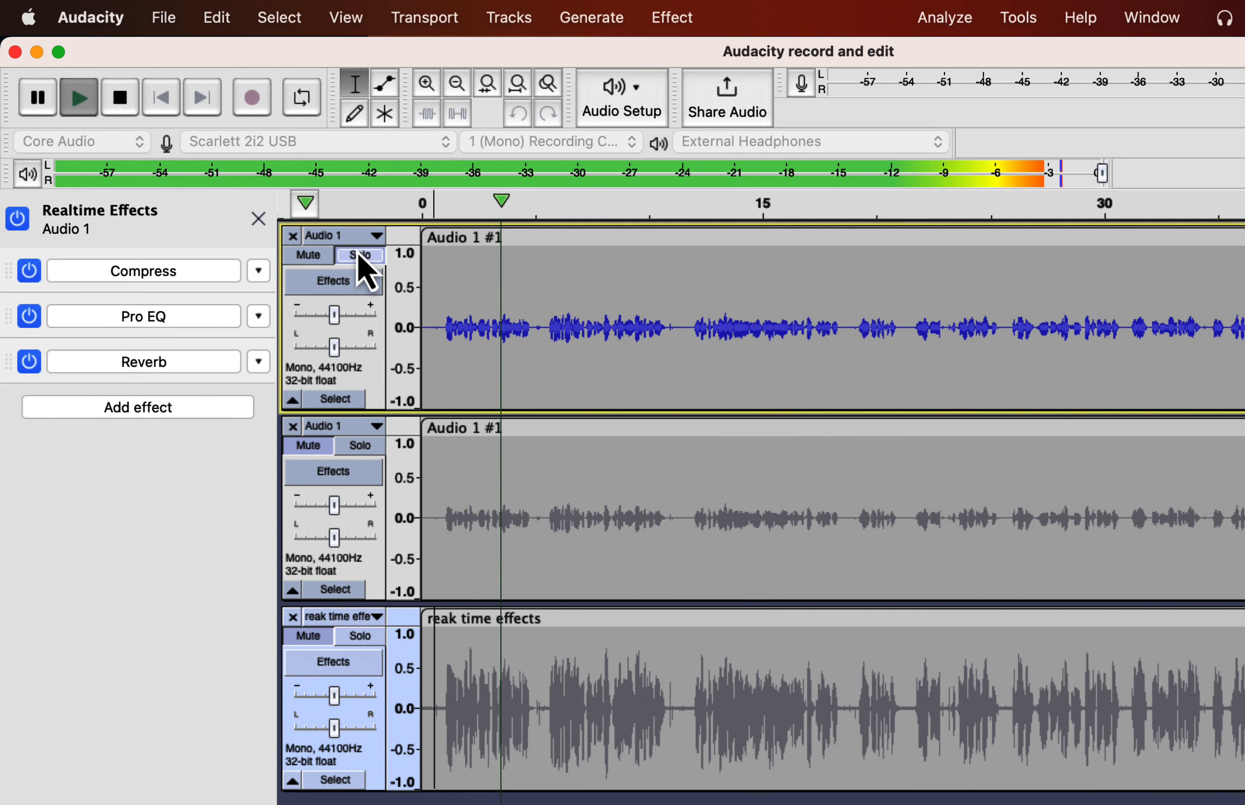
left_click(356, 447)
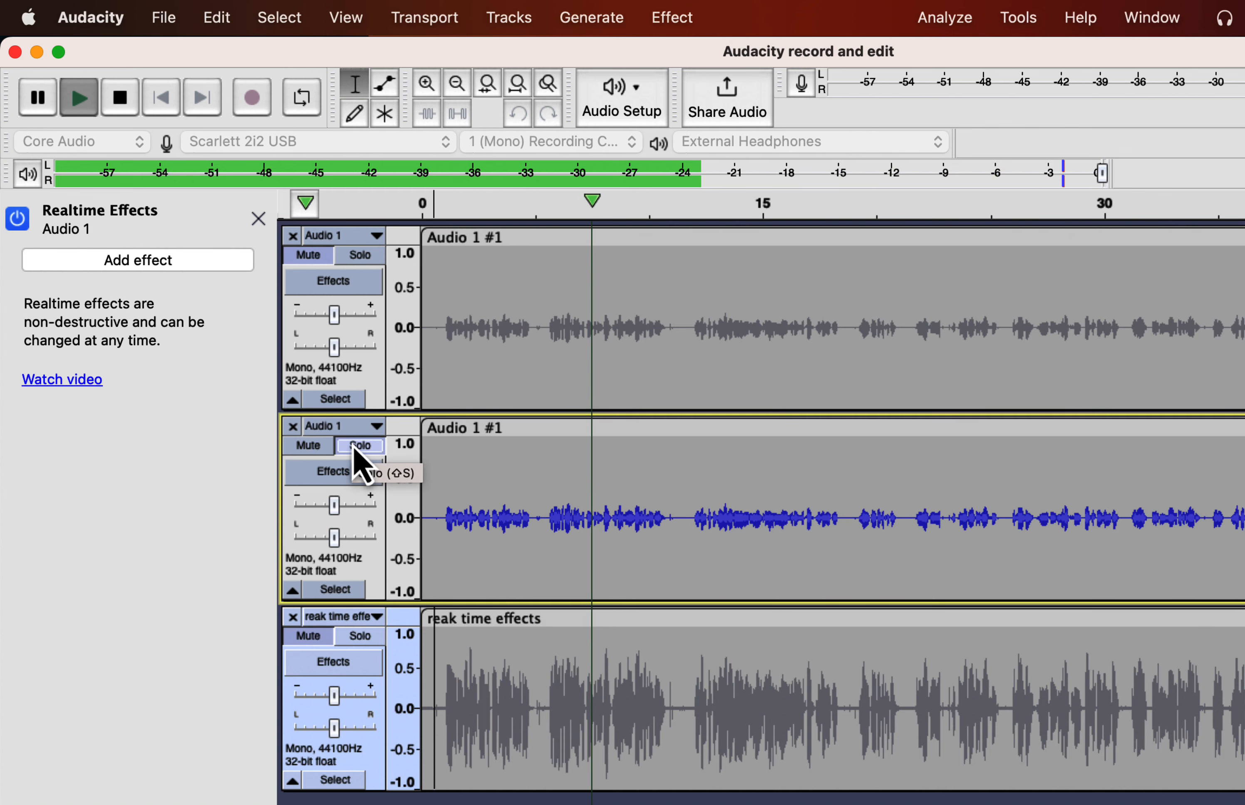
left_click(362, 638)
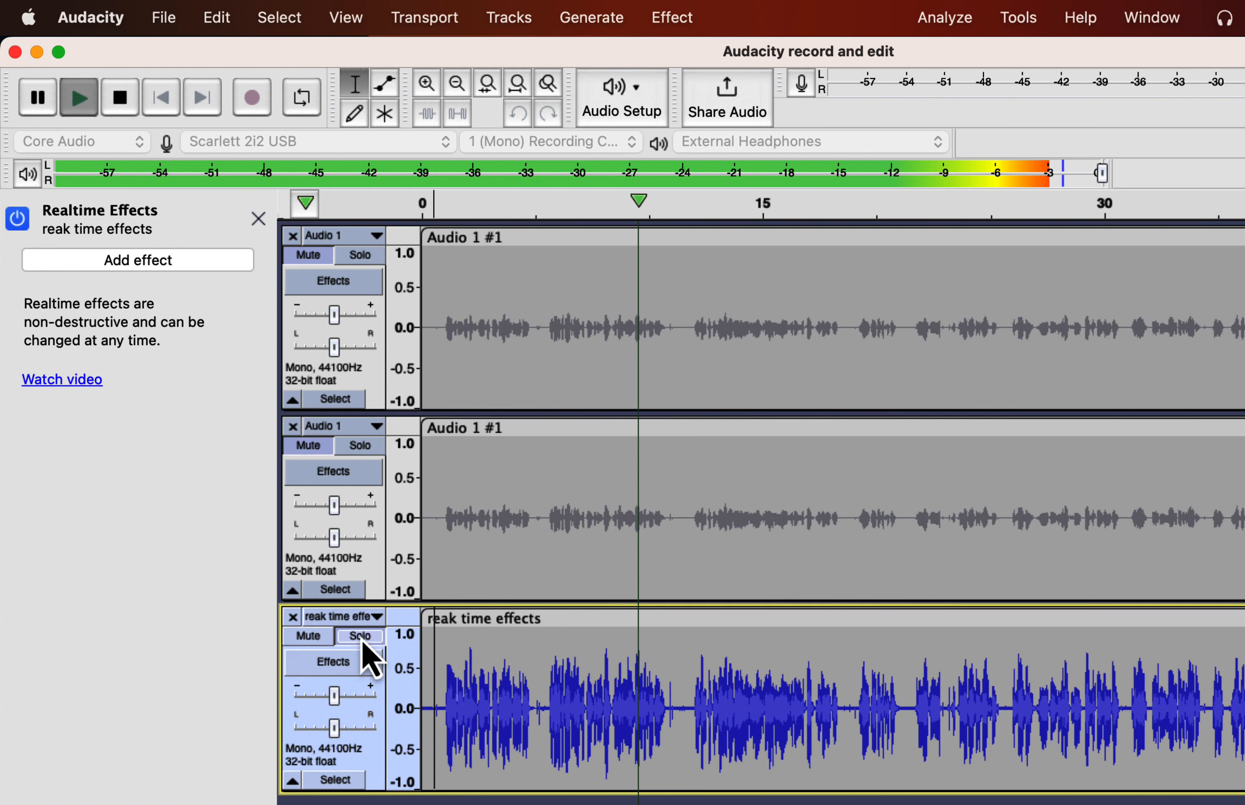
left_click(361, 446)
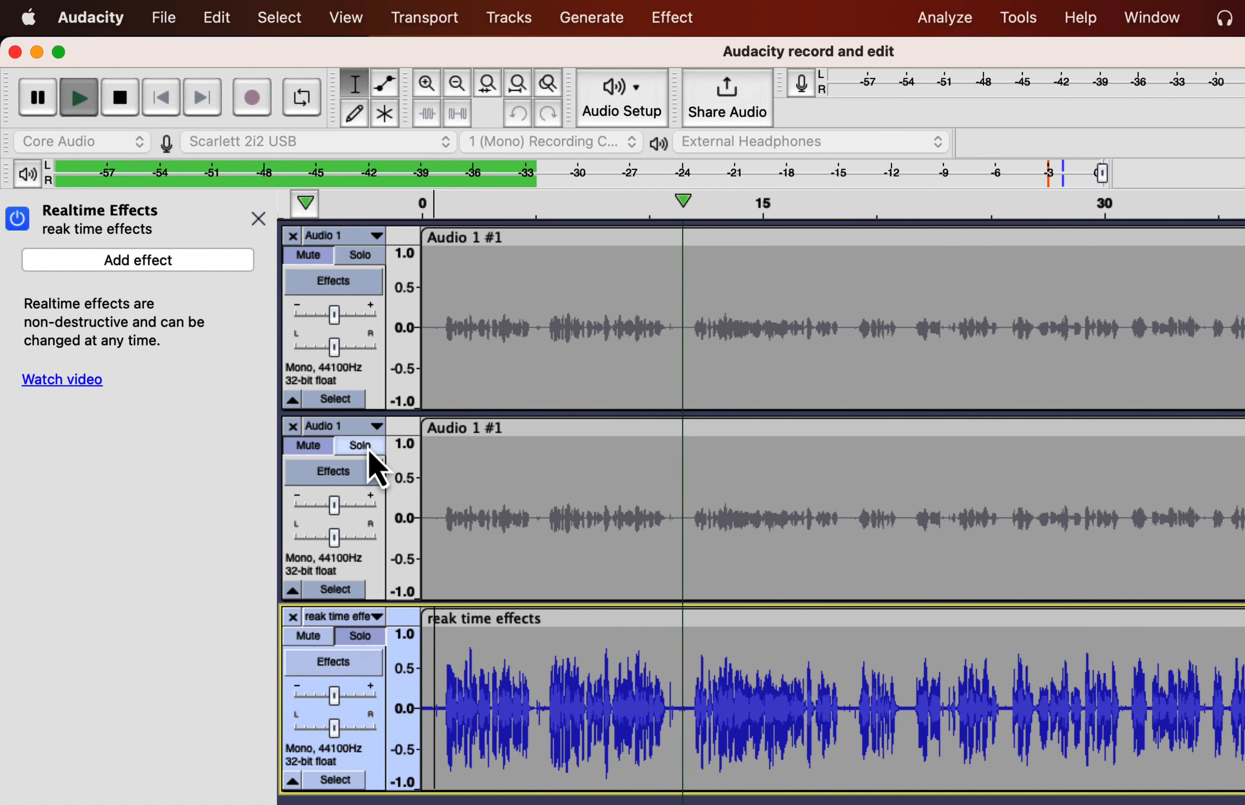
left_click(372, 256)
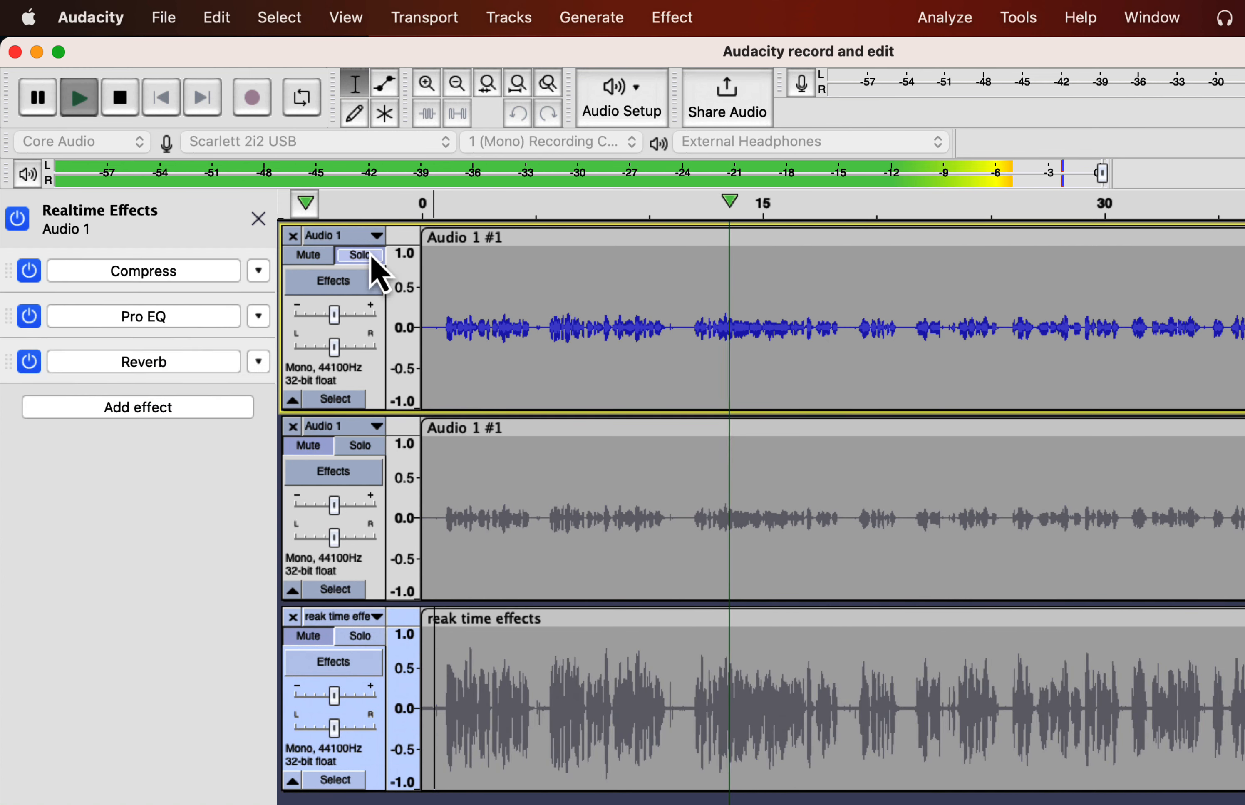
left_click(356, 645)
key("space")
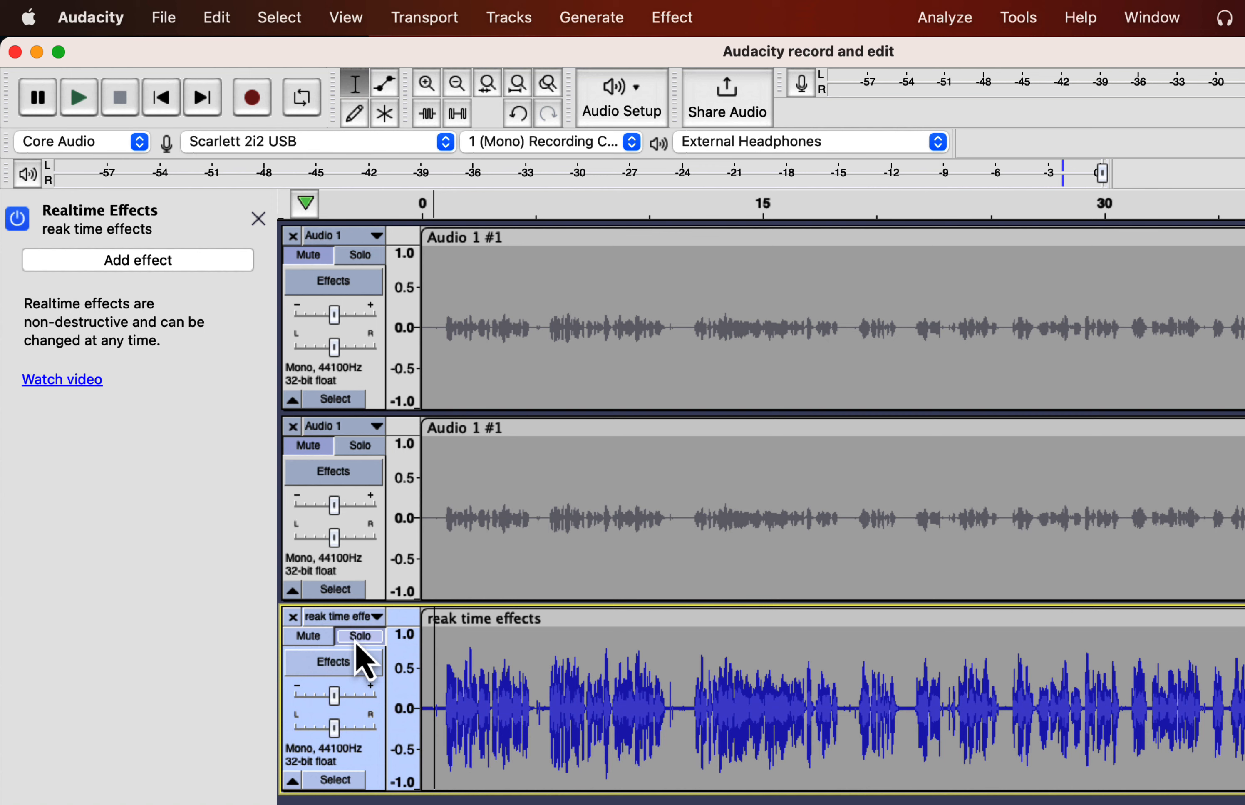
left_click(476, 300)
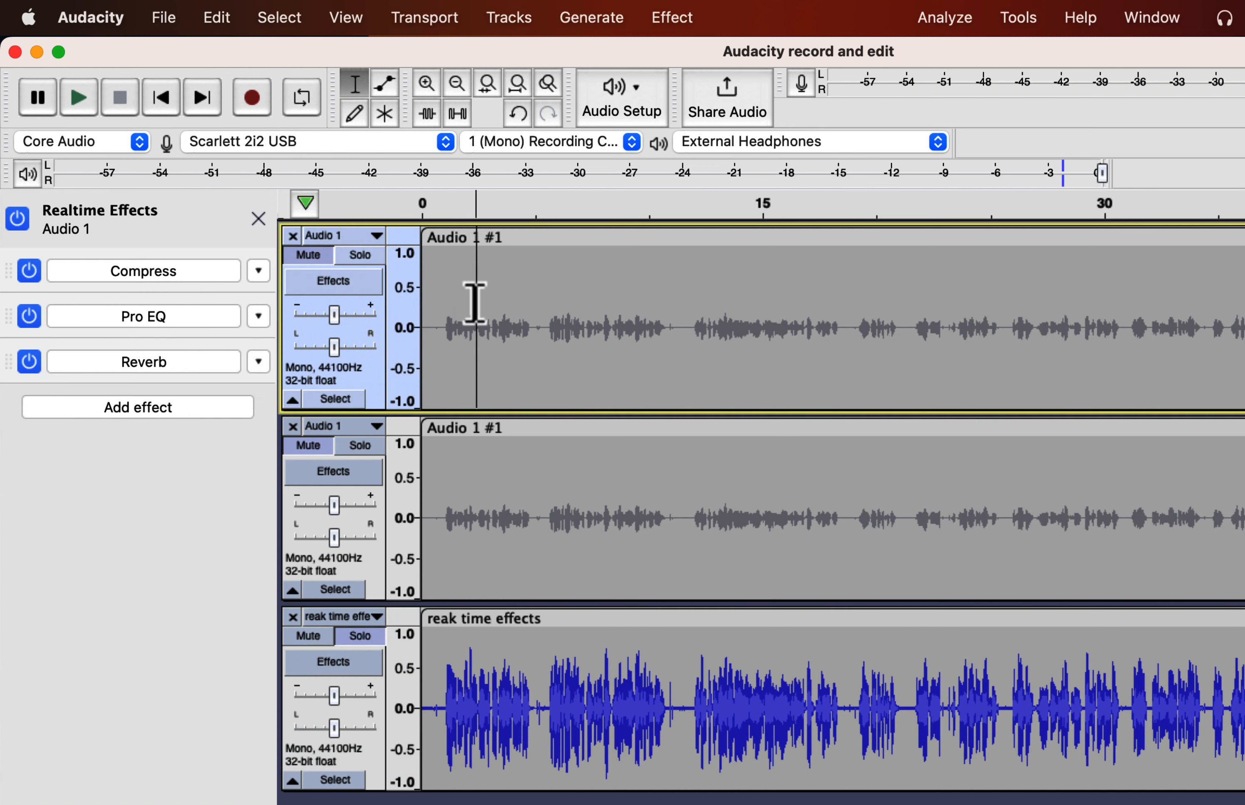
- Solo the upper track and apply its realtime effects permanently with Mix and Render
left_click(366, 259)
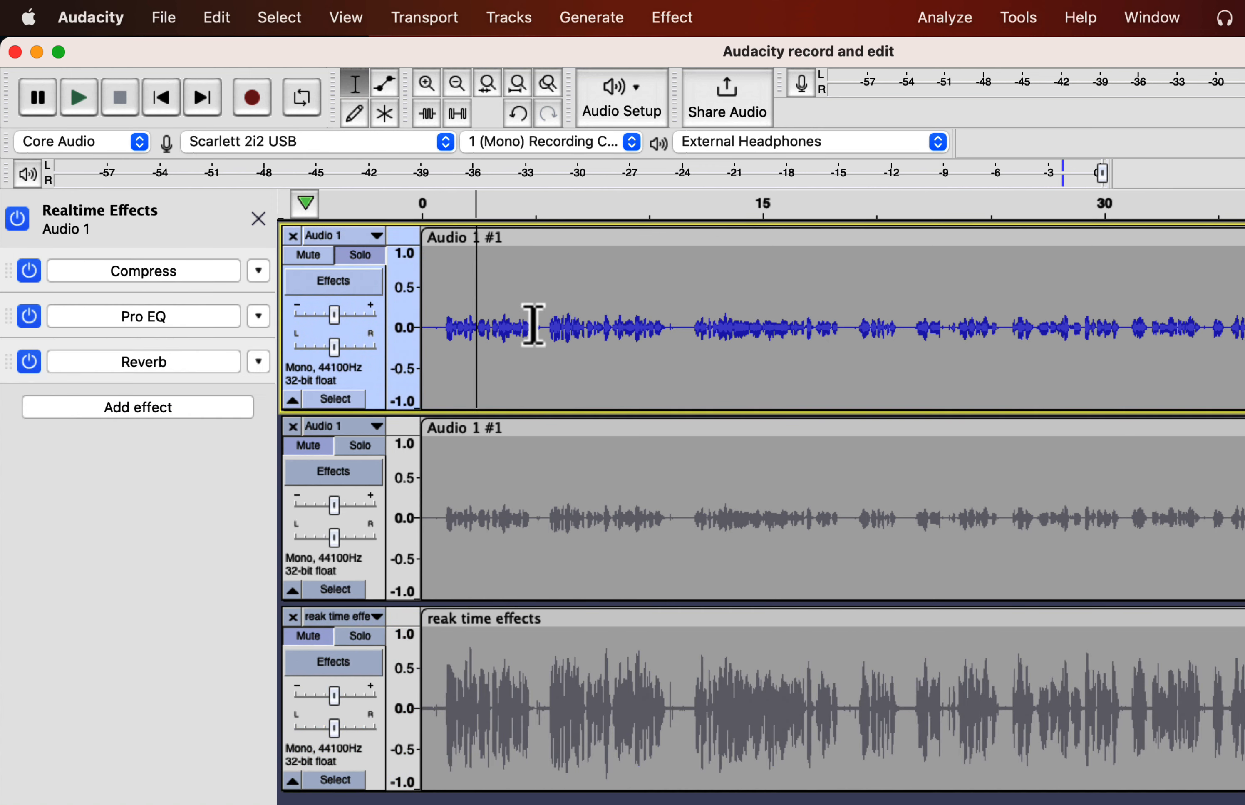
left_click(526, 21)
mouse_move(529, 97)
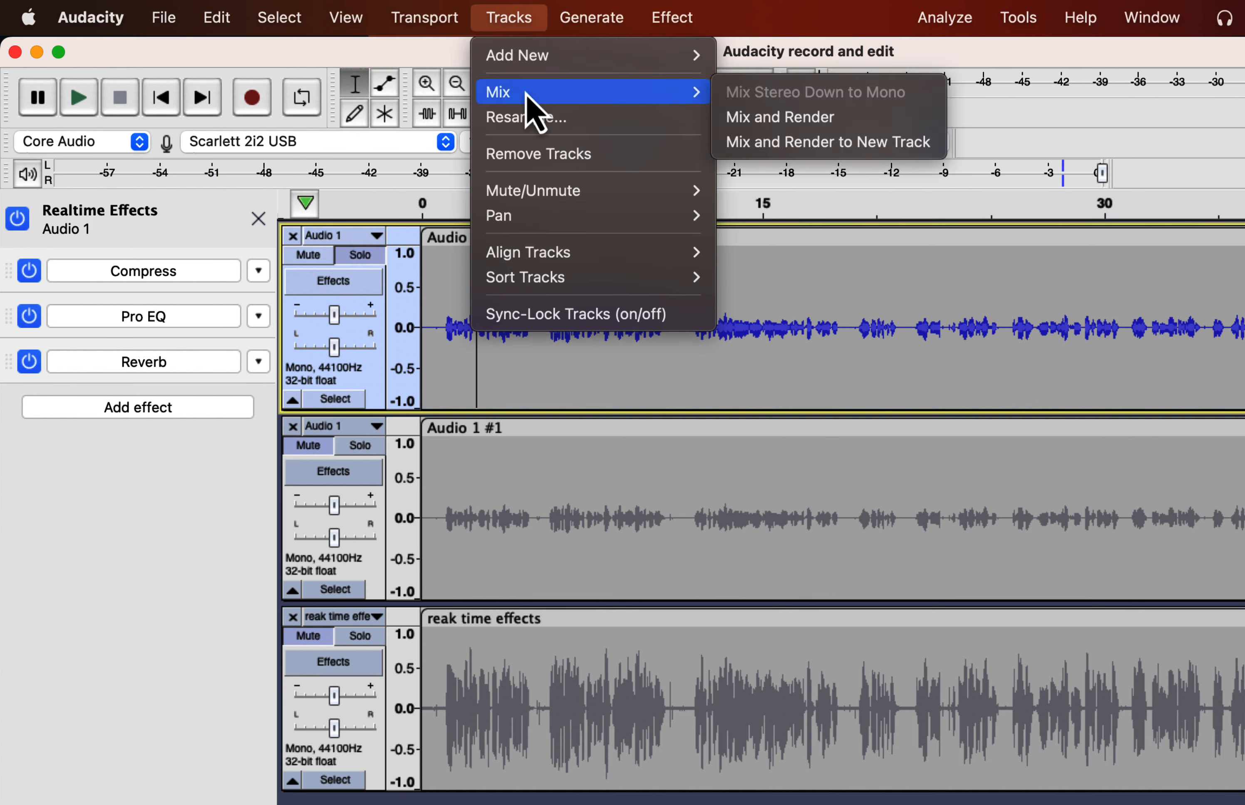
left_click(833, 118)
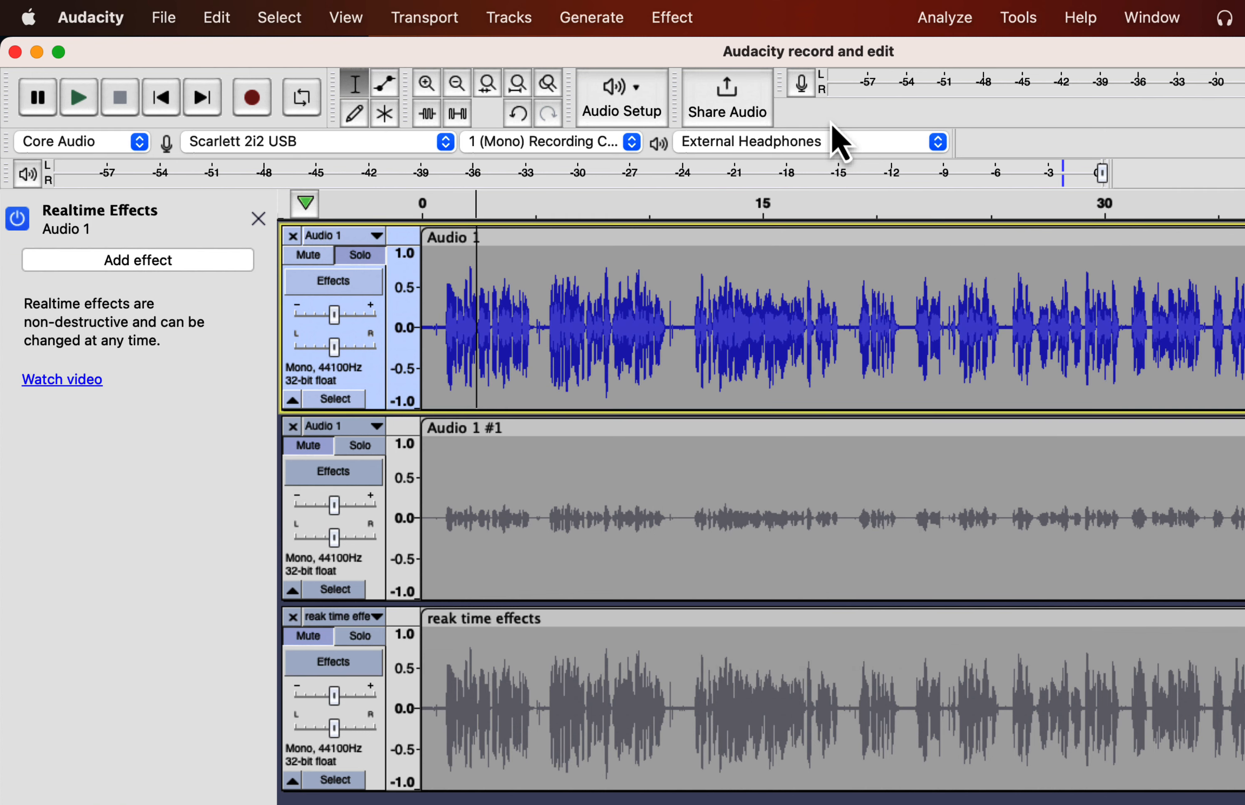
- Compare the opening phrase's waveform on the rendered upper track and the exported track by selecting that section on each, and unmute the exported track
left_click_drag(442, 301, 534, 361)
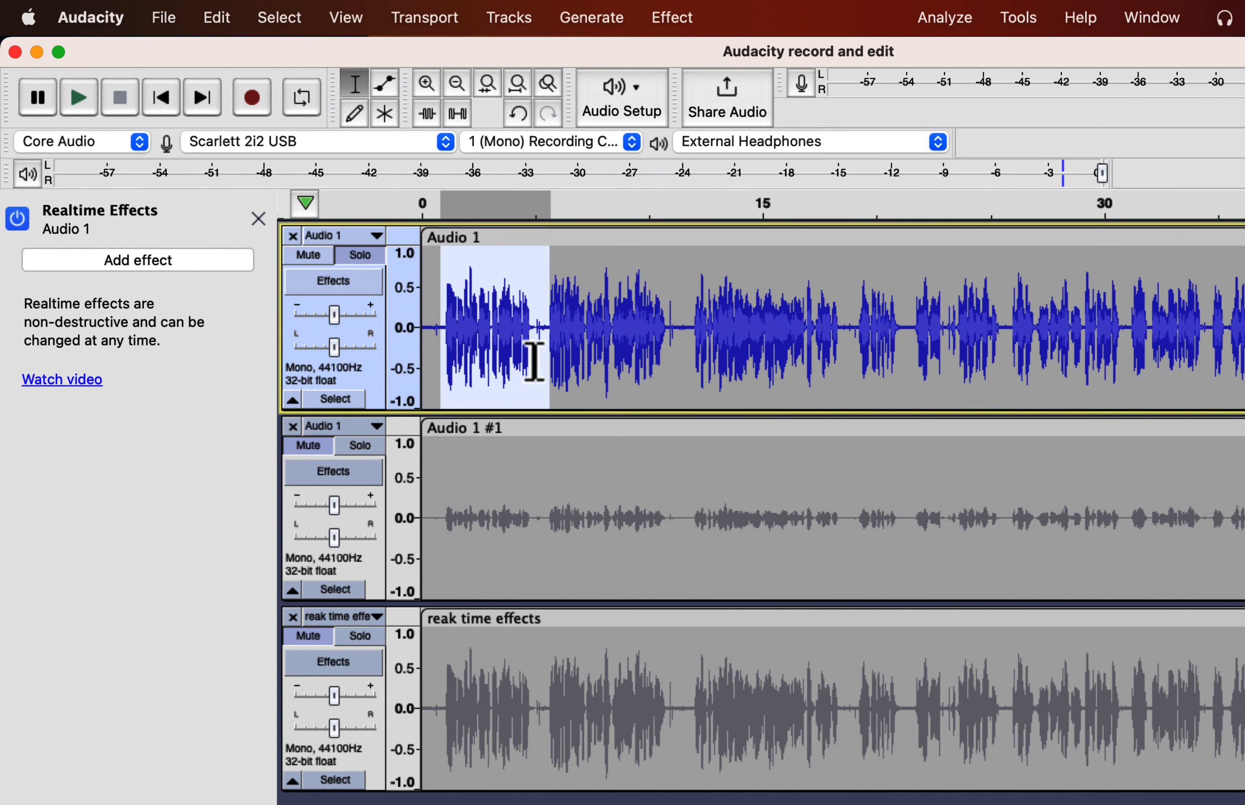
left_click_drag(434, 680, 544, 685)
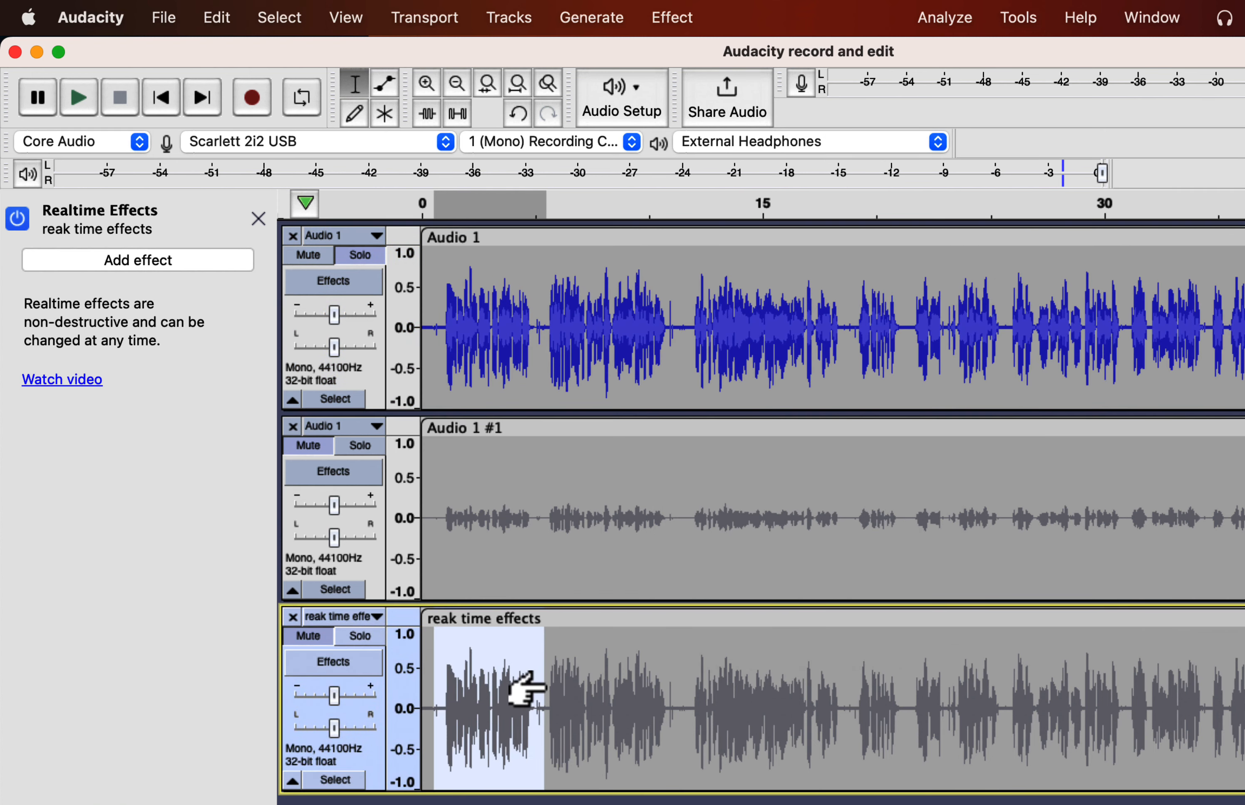
left_click(309, 638)
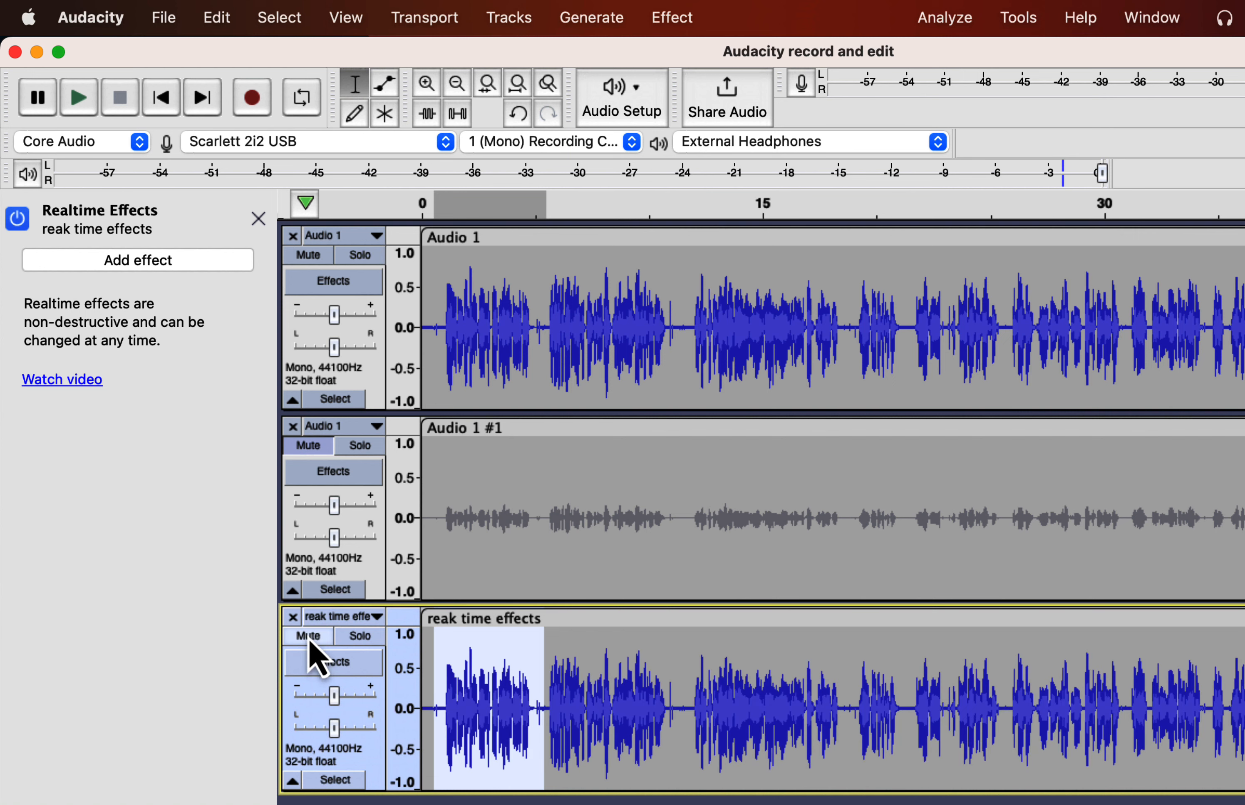
left_click(521, 313)
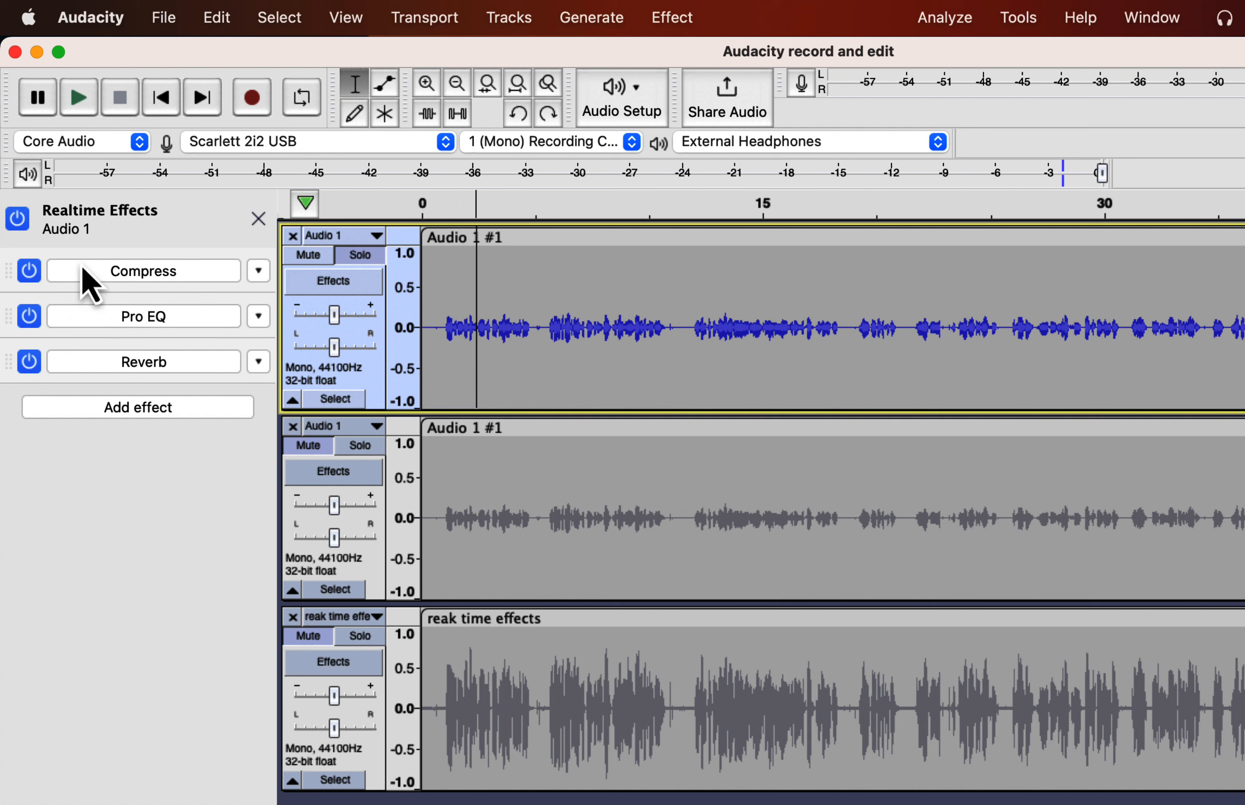
- Reorder the upper track's realtime effects so that Reverb comes first, ahead of Compress and Pro EQ
mouse_move(9, 272)
left_mouse_down()
mouse_move(11, 353)
mouse_move(18, 297)
left_mouse_up()
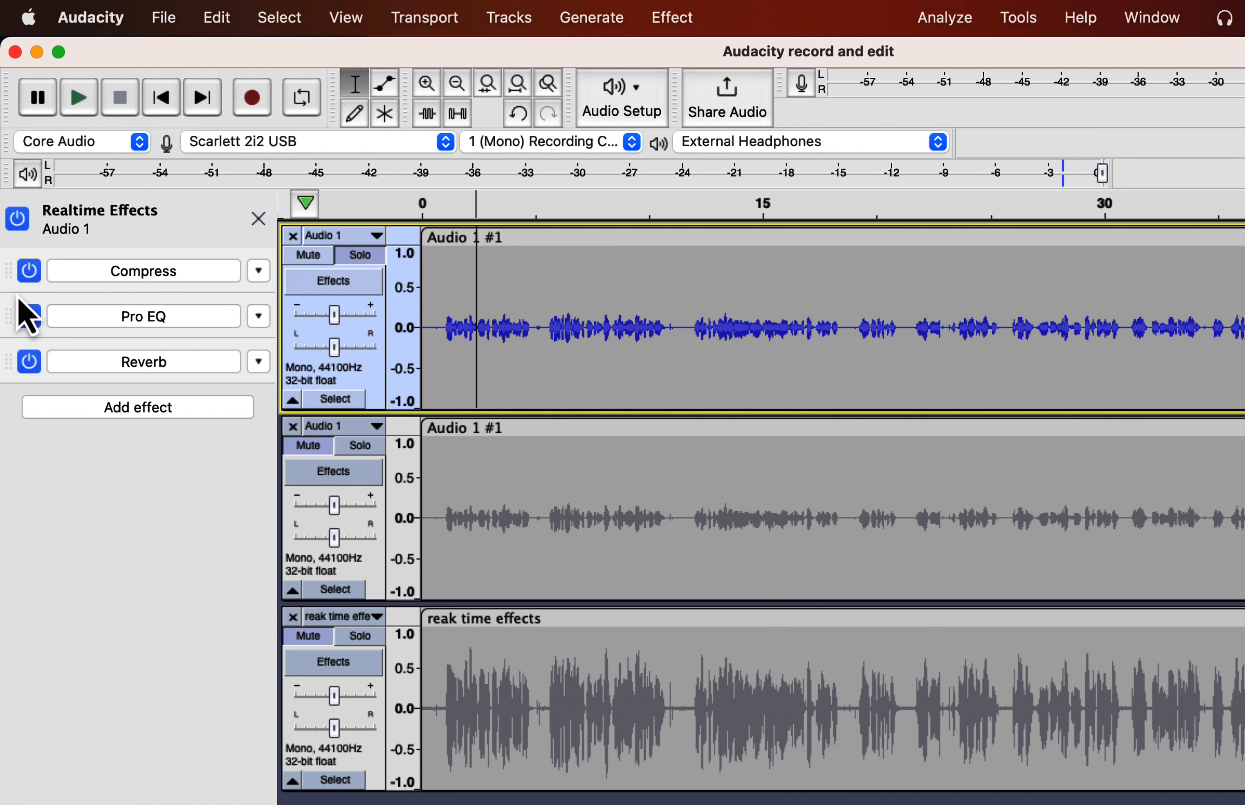
left_click_drag(14, 367, 12, 285)
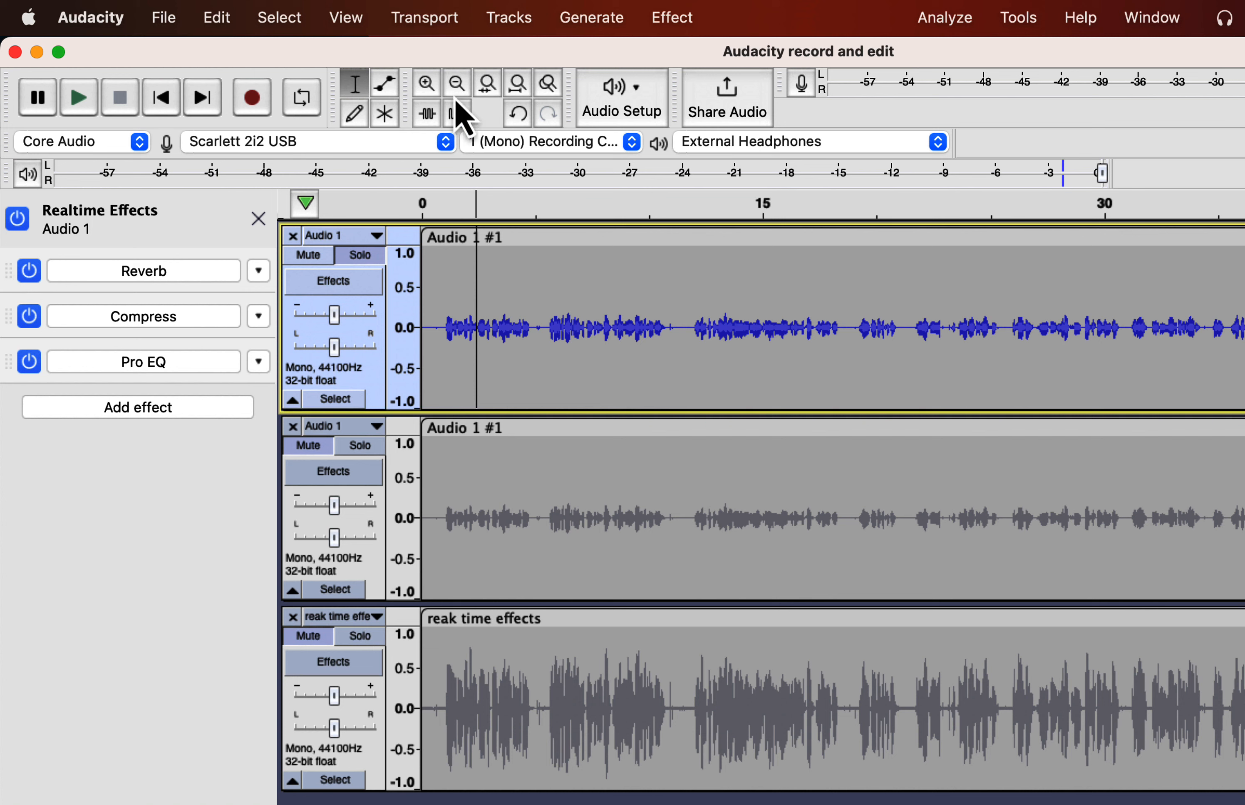
- Open the Plugin Manager, look through the whole list of plugins and select Pro EQ to examine its state and path
left_click(665, 26)
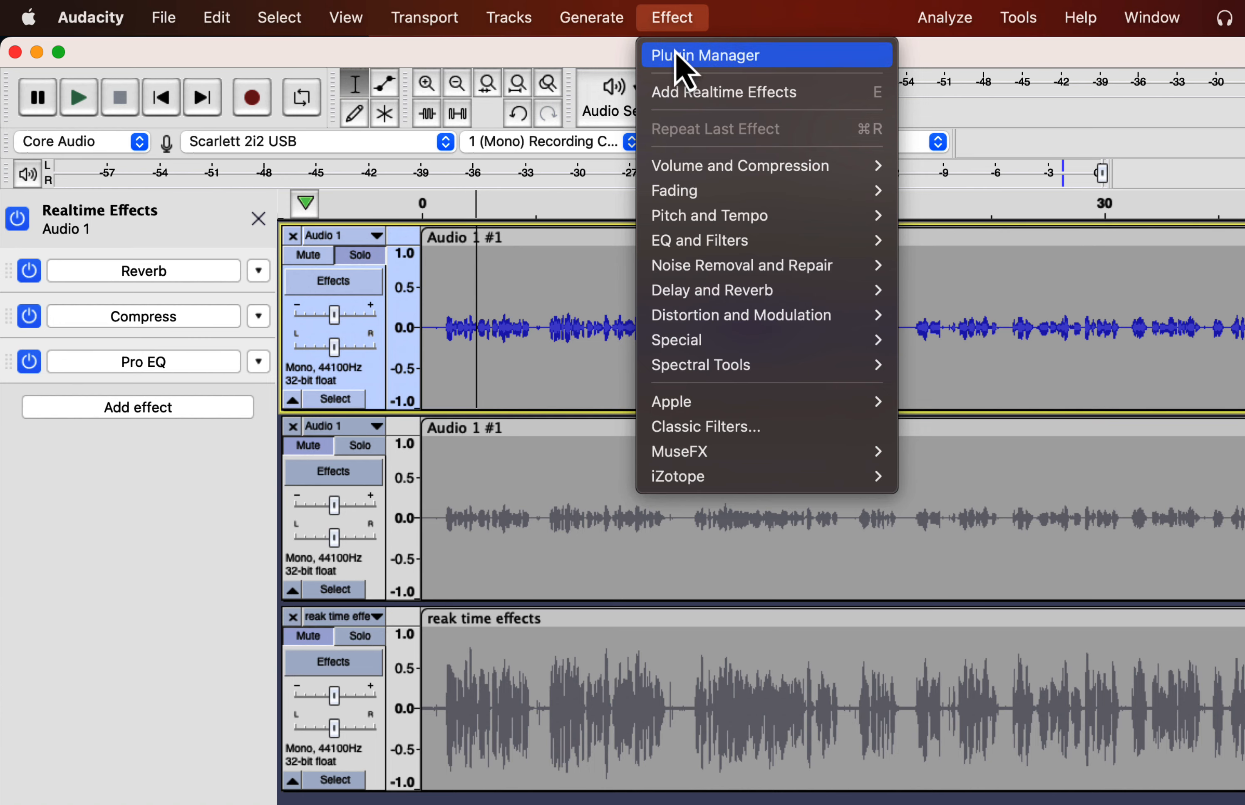
left_click(679, 57)
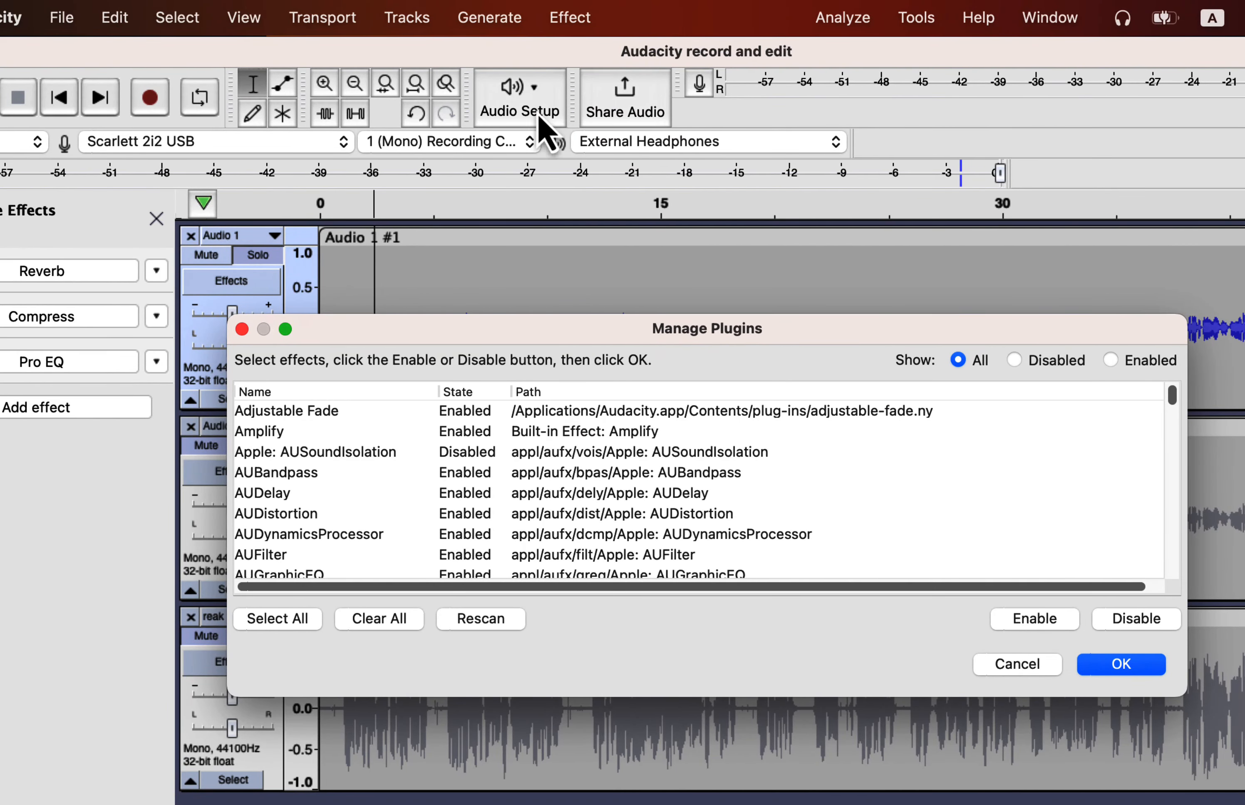
scroll(473, 486, "down", 20)
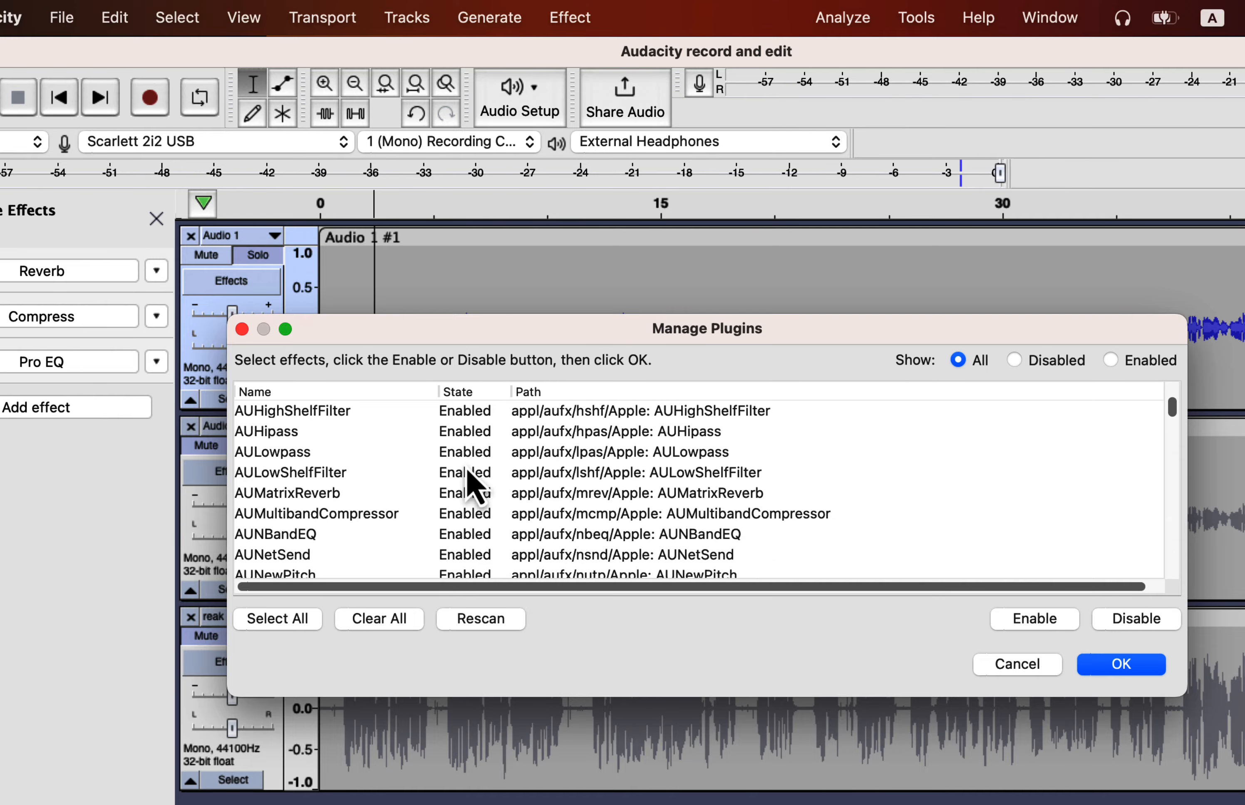
scroll(474, 486, "down", 10)
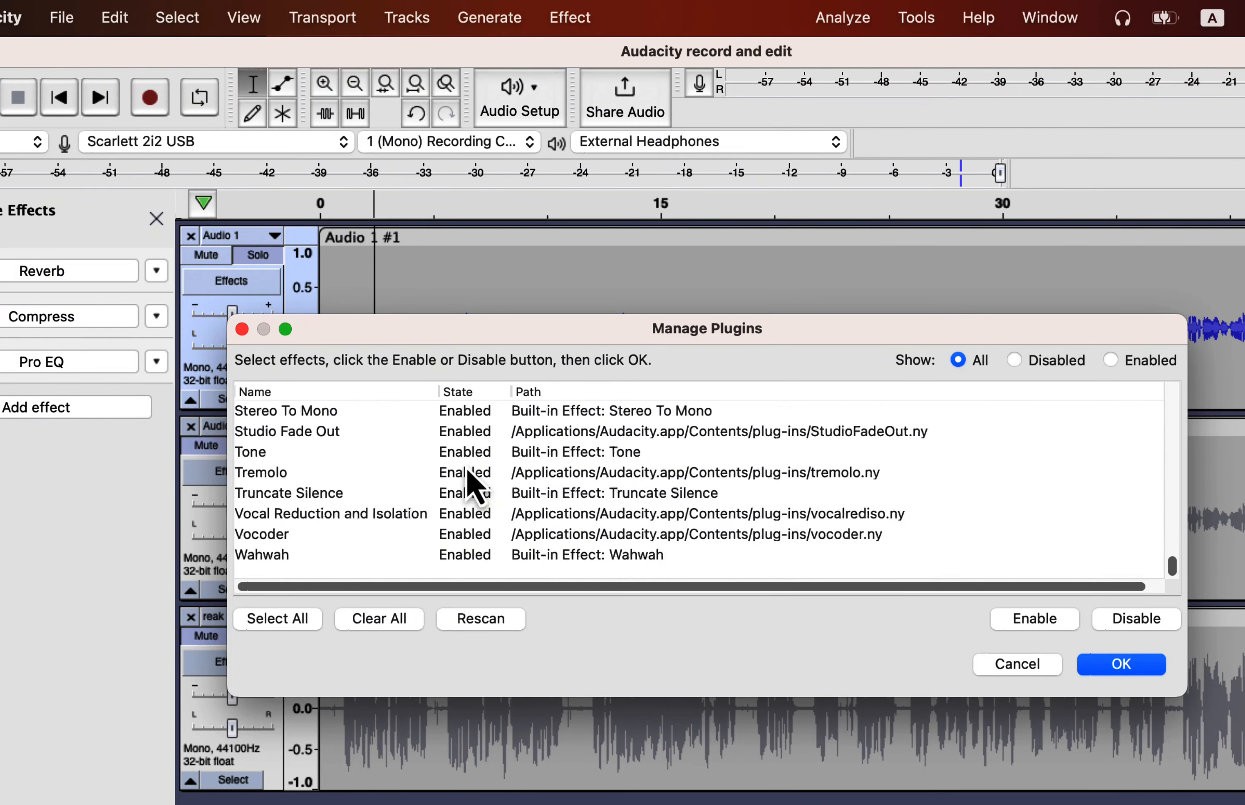
scroll(474, 486, "up", 15)
scroll(473, 487, "up", 2)
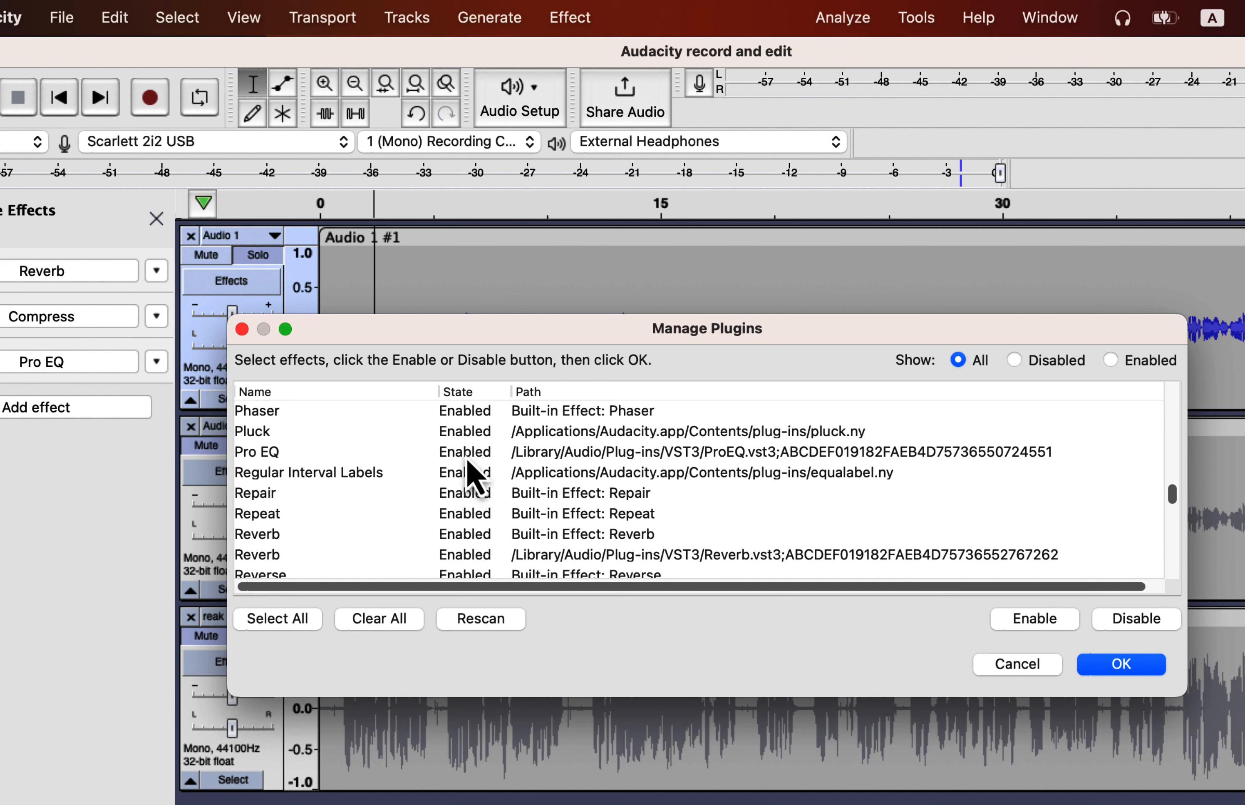
left_click(479, 412)
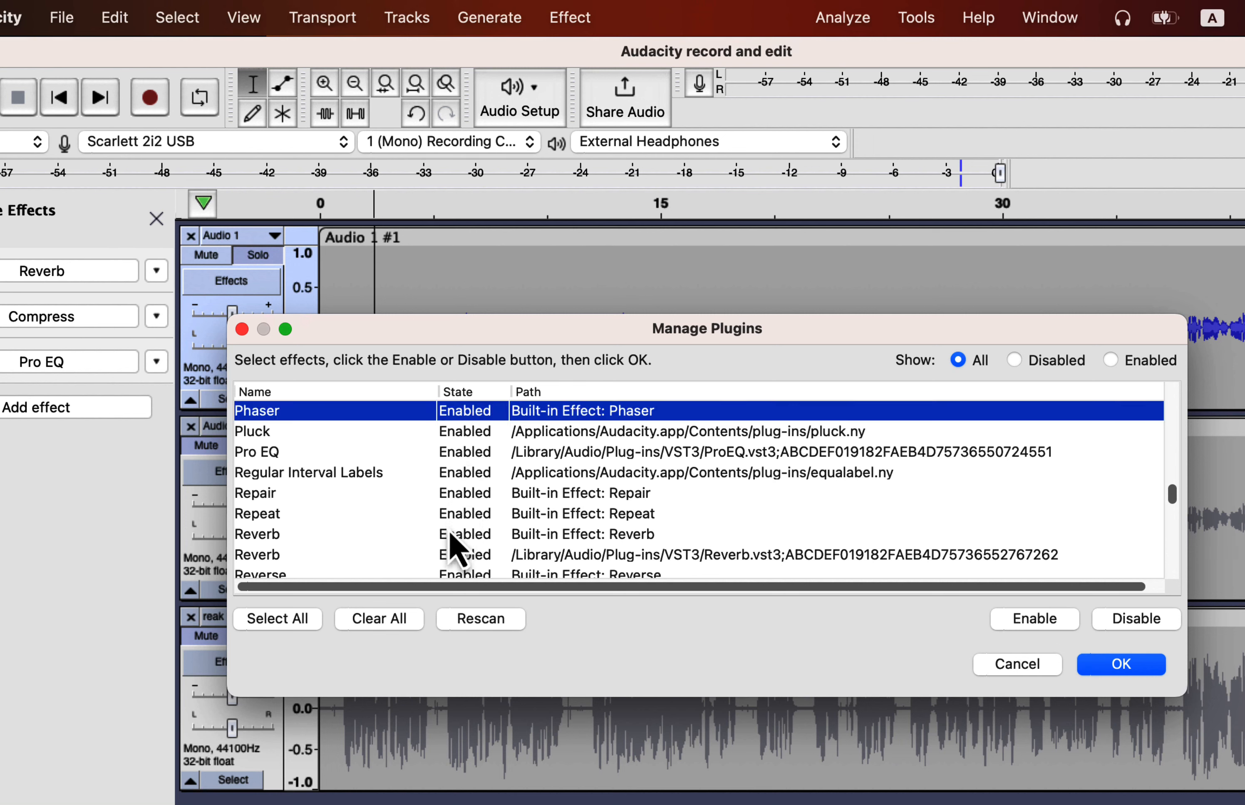
left_click(356, 453)
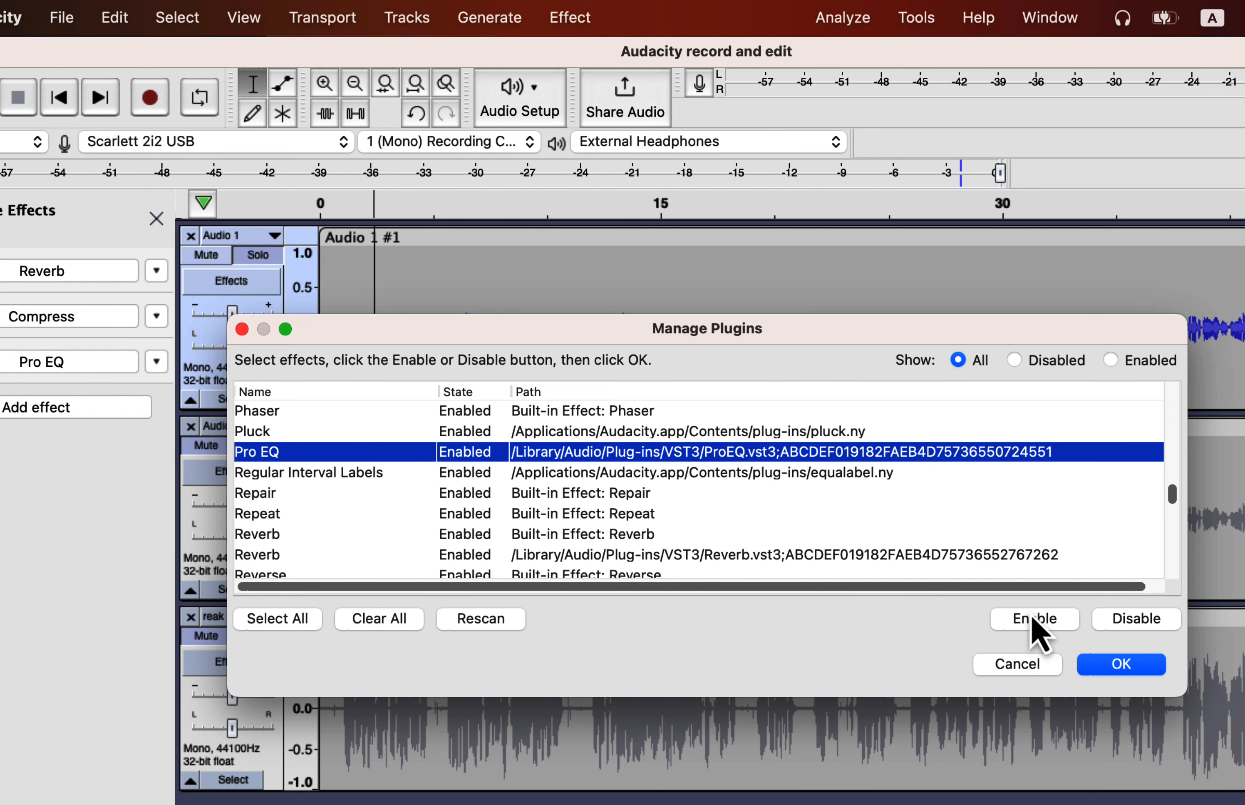
- Show only disabled plugins, enable Apple: AUSoundIsolation, list all plugins again and close the manager without applying
left_click(1033, 369)
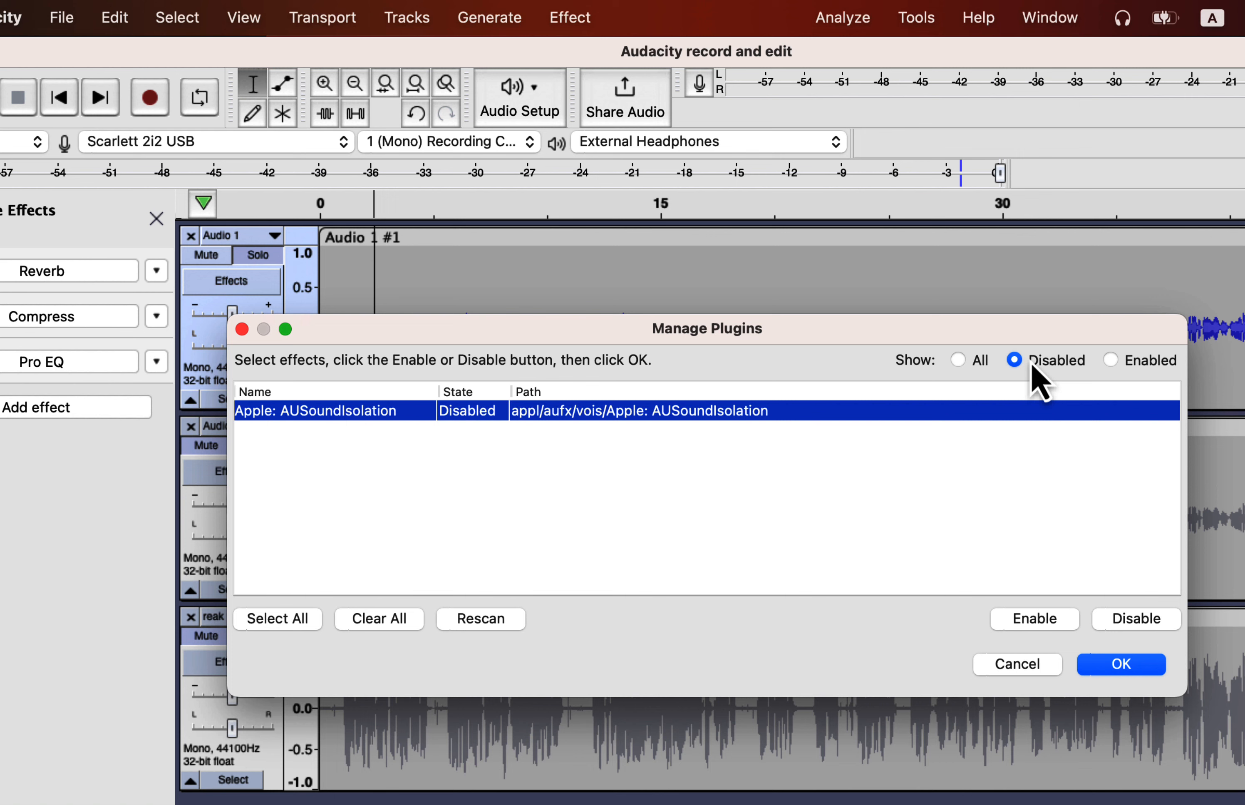
left_click(1017, 616)
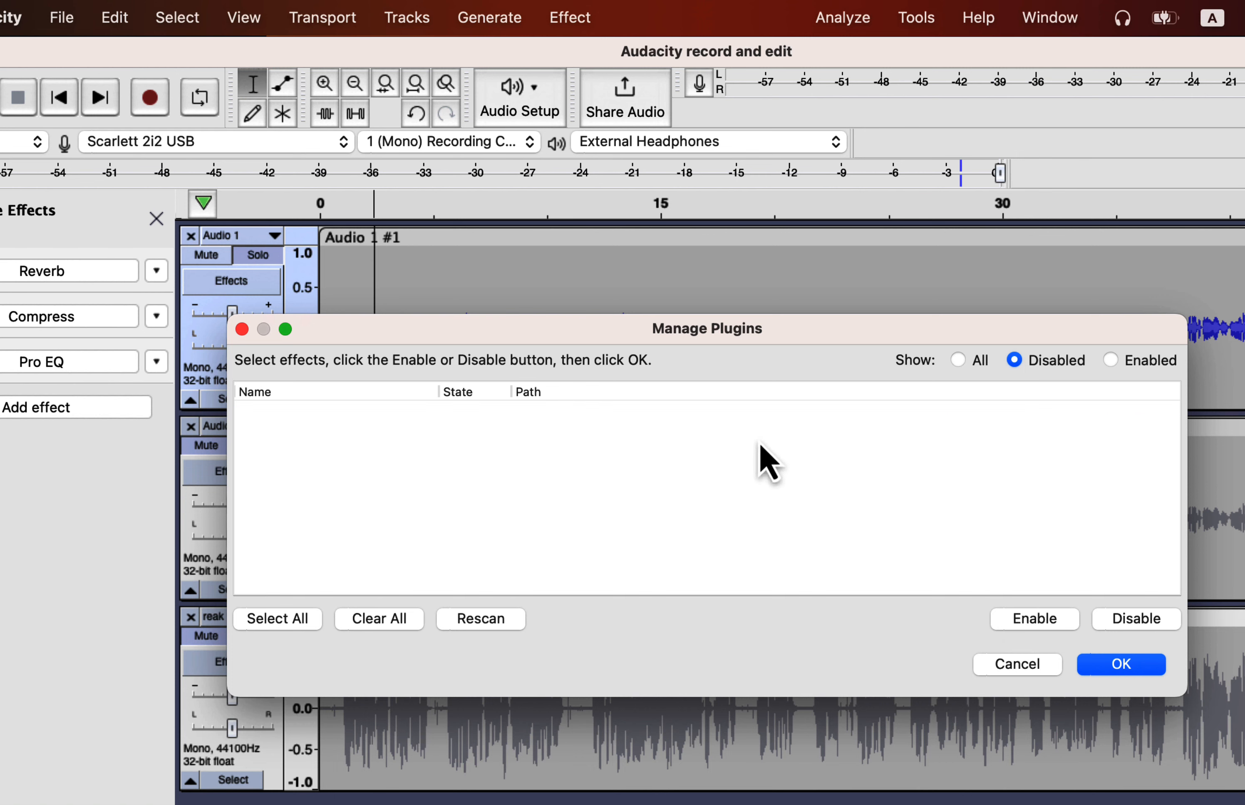
left_click(960, 362)
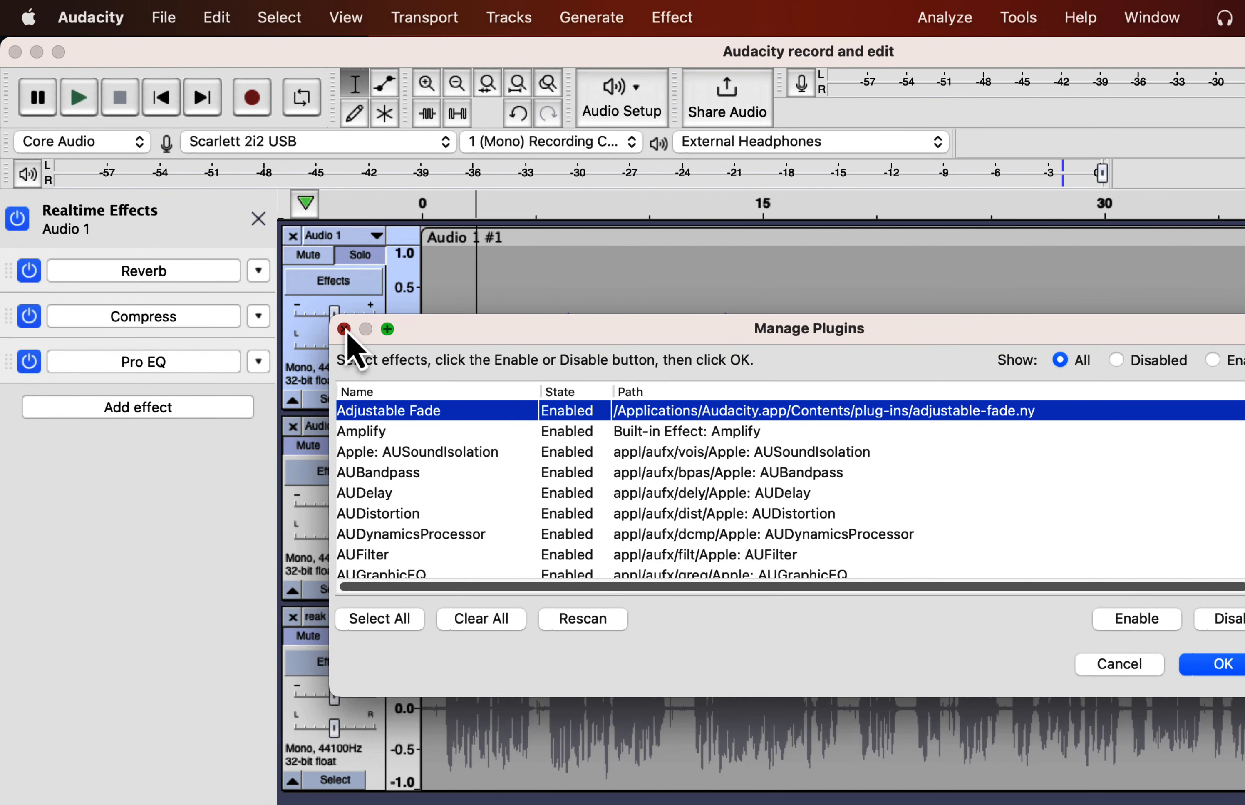
left_click(344, 329)
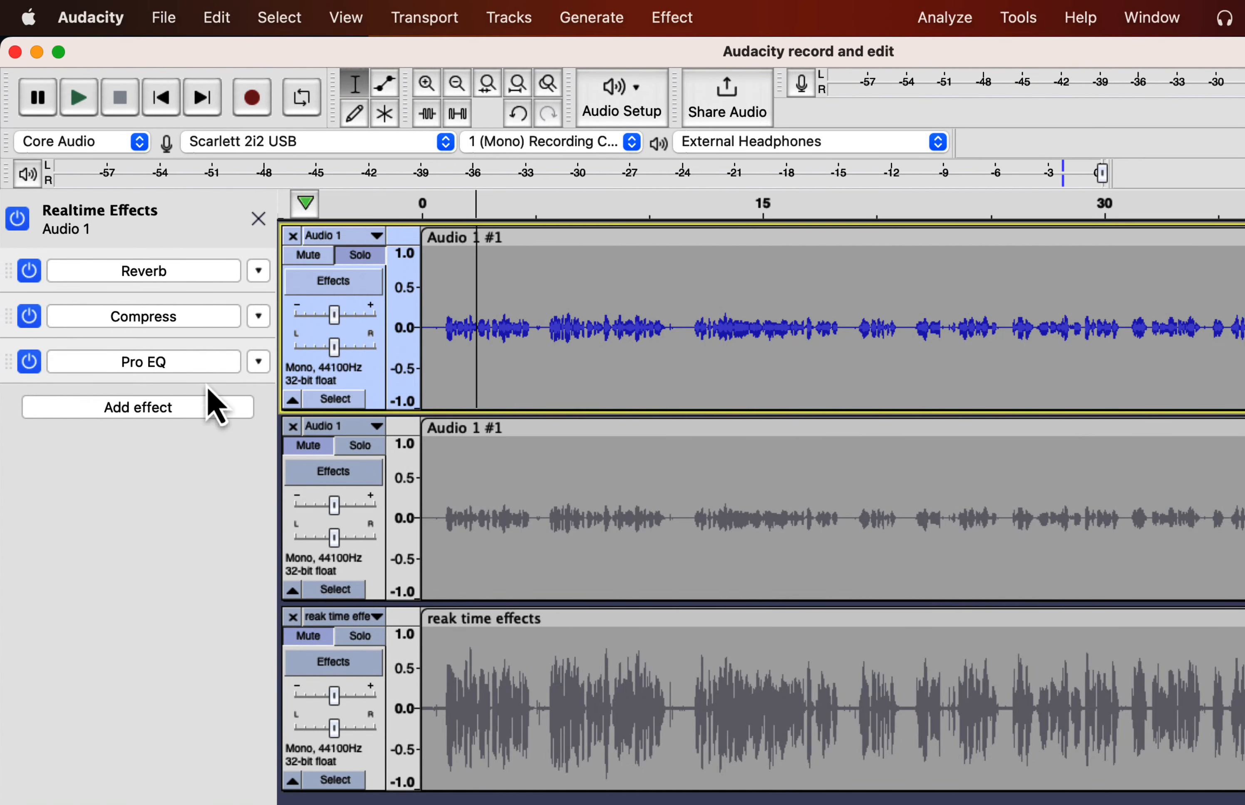
- Go from the upper track's effect choices to the Audacity Plugins website in Chrome and open its equalizer plugins page
left_click(157, 412)
left_click(142, 518)
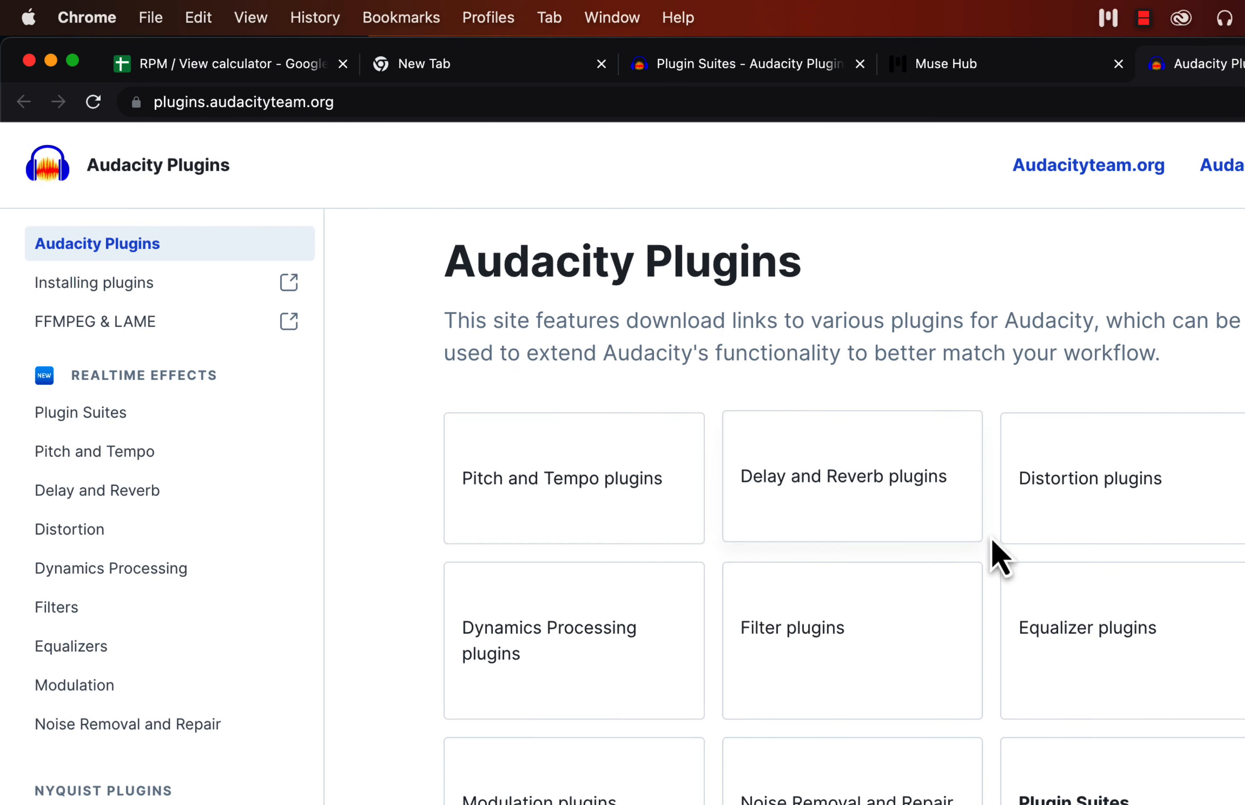
left_click(1041, 659)
scroll(953, 607, "down", 6)
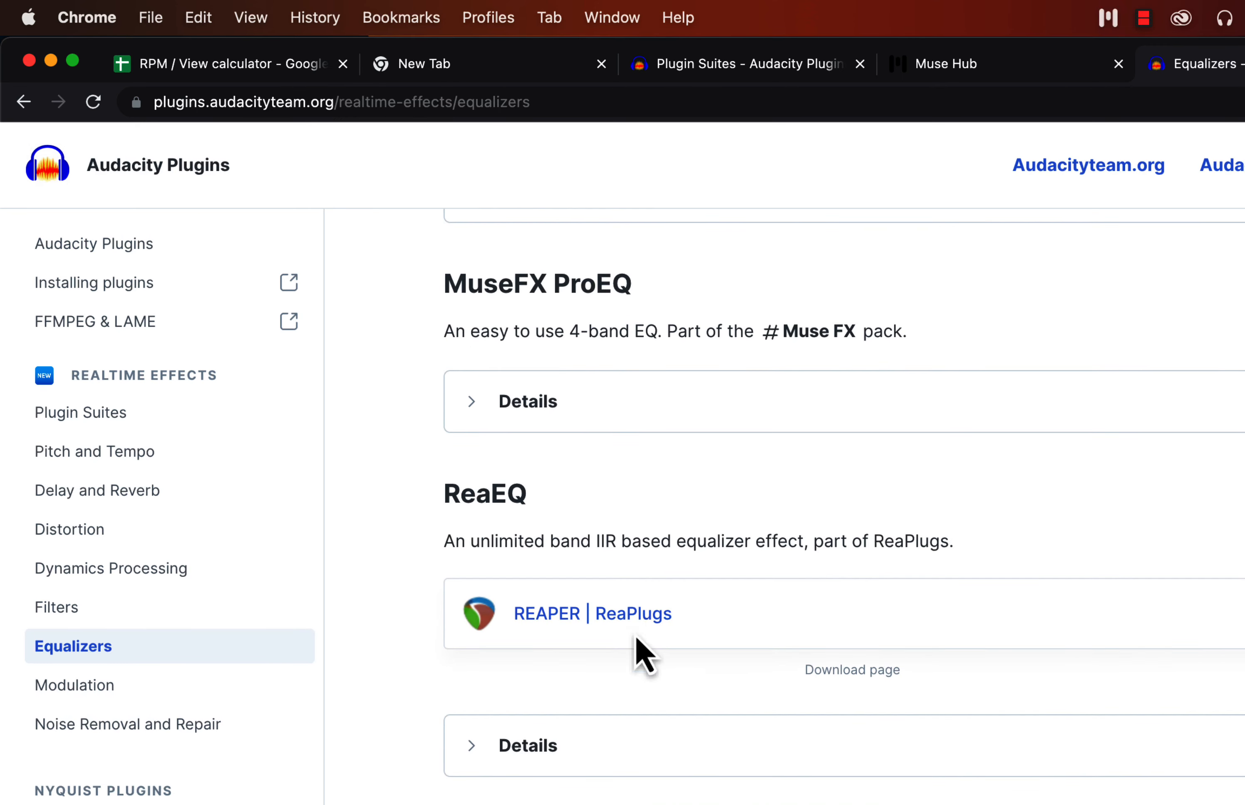
- Examine the details of the ReaEQ and Voxengo Marvel GEQ equalizers and browse on to the Red Rock Sound ones
left_click(482, 750)
scroll(479, 757, "down", 10)
scroll(478, 748, "down", 10)
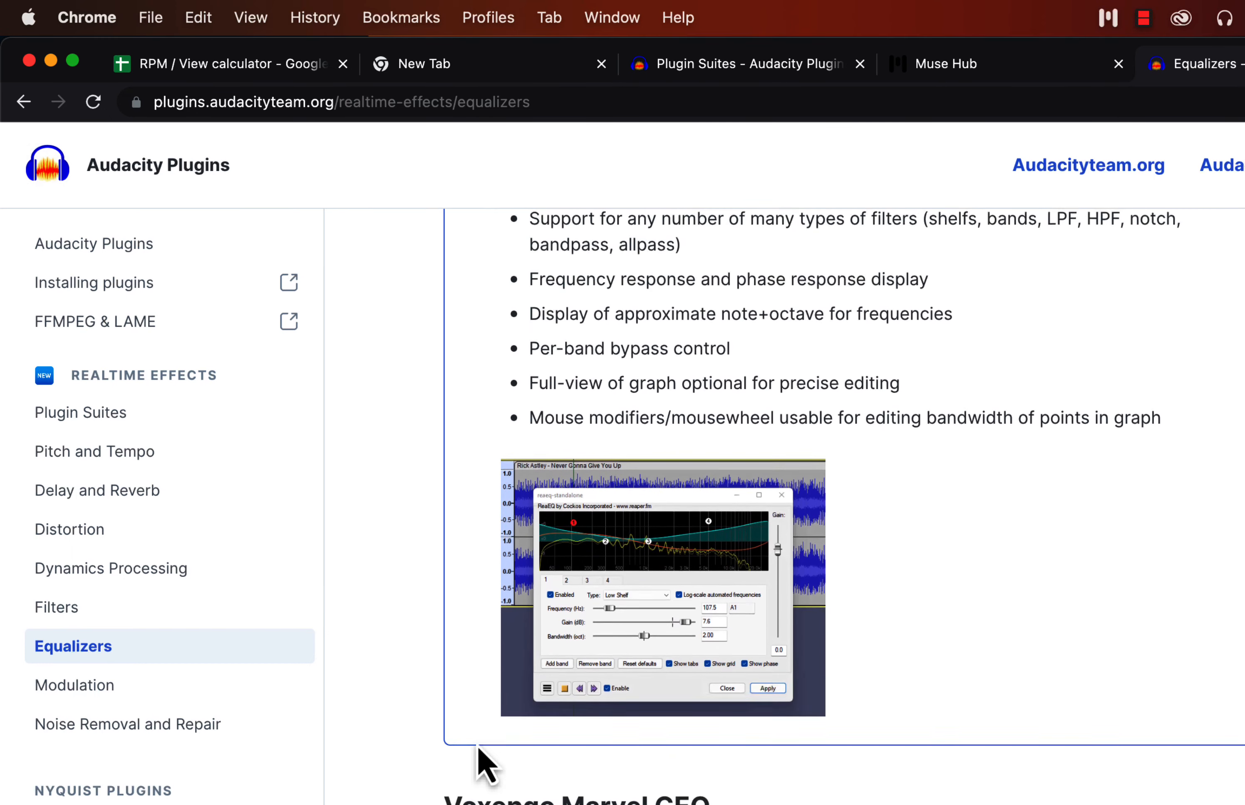
left_click(466, 739)
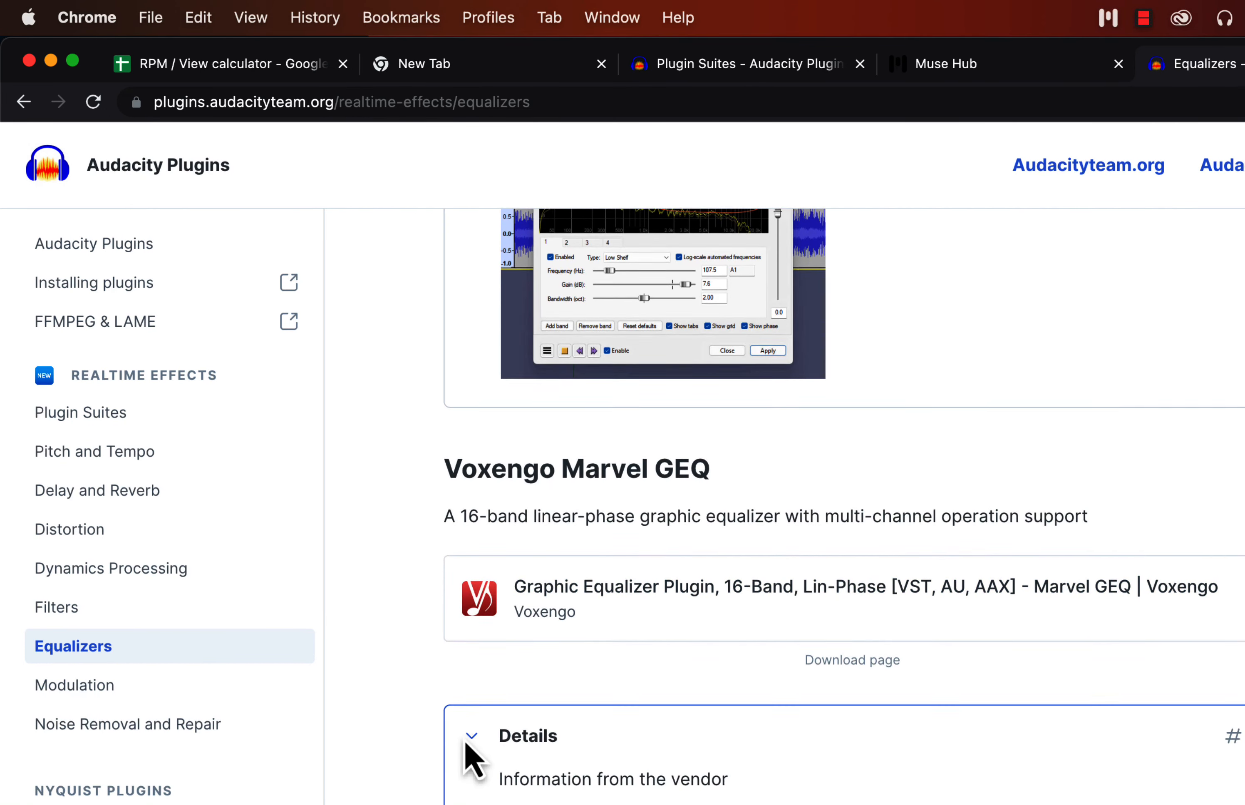
scroll(466, 754, "down", 10)
scroll(455, 787, "down", 3)
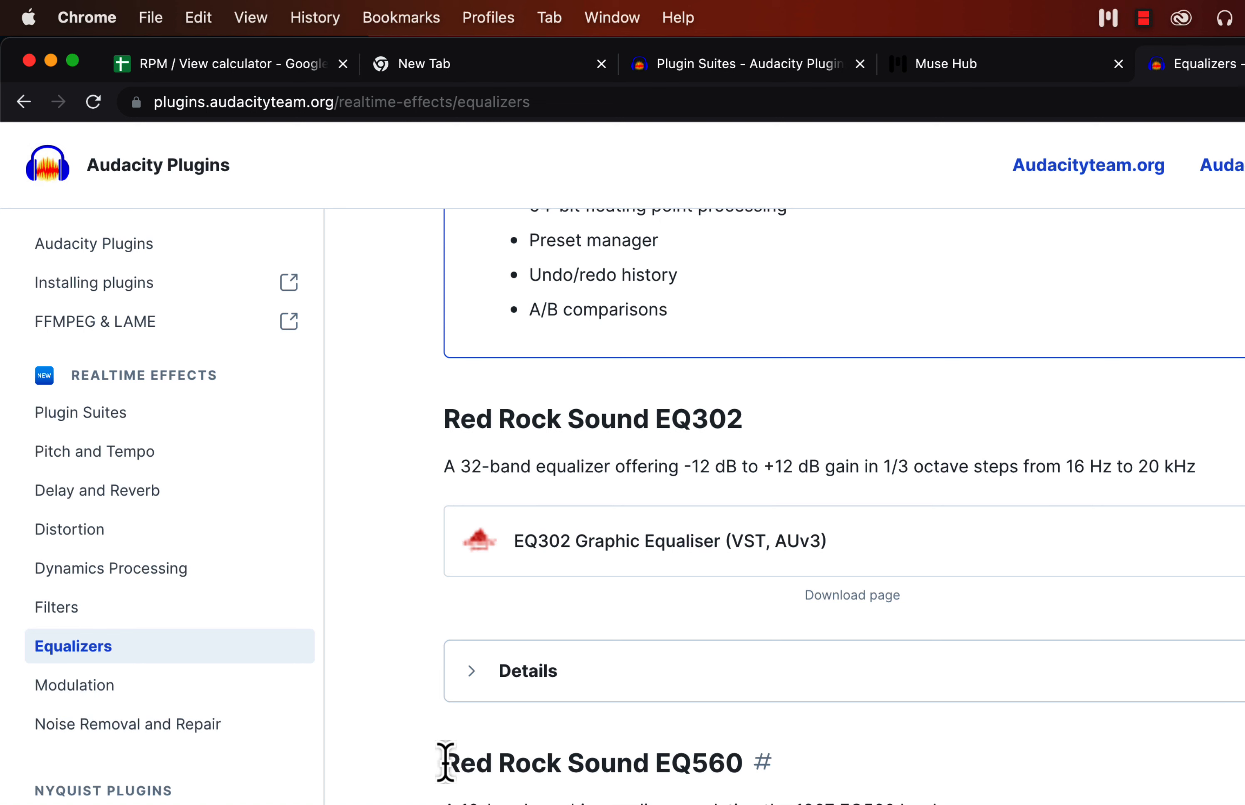
- Open the Installing plugins support page and examine the manual installation folders for Windows, macOS and Linux
left_click(172, 302)
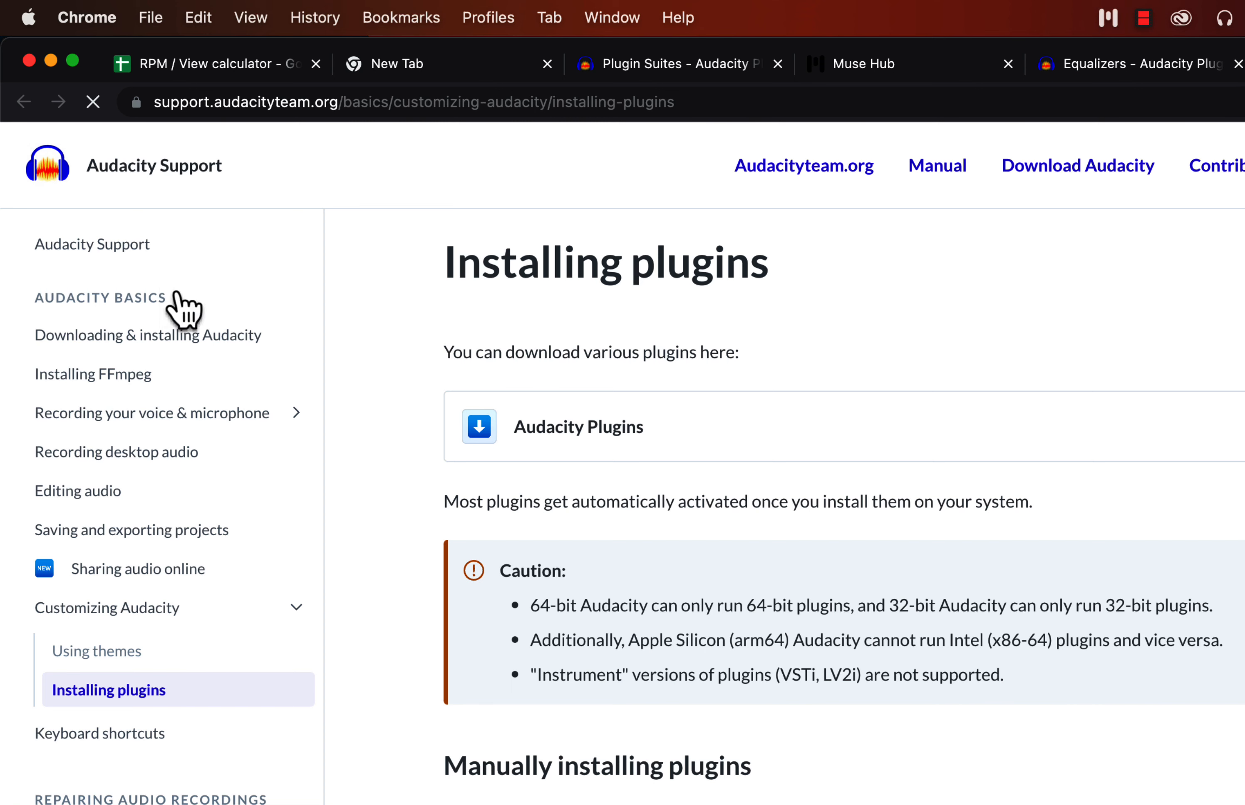
scroll(525, 498, "down", 6)
scroll(526, 494, "down", 3)
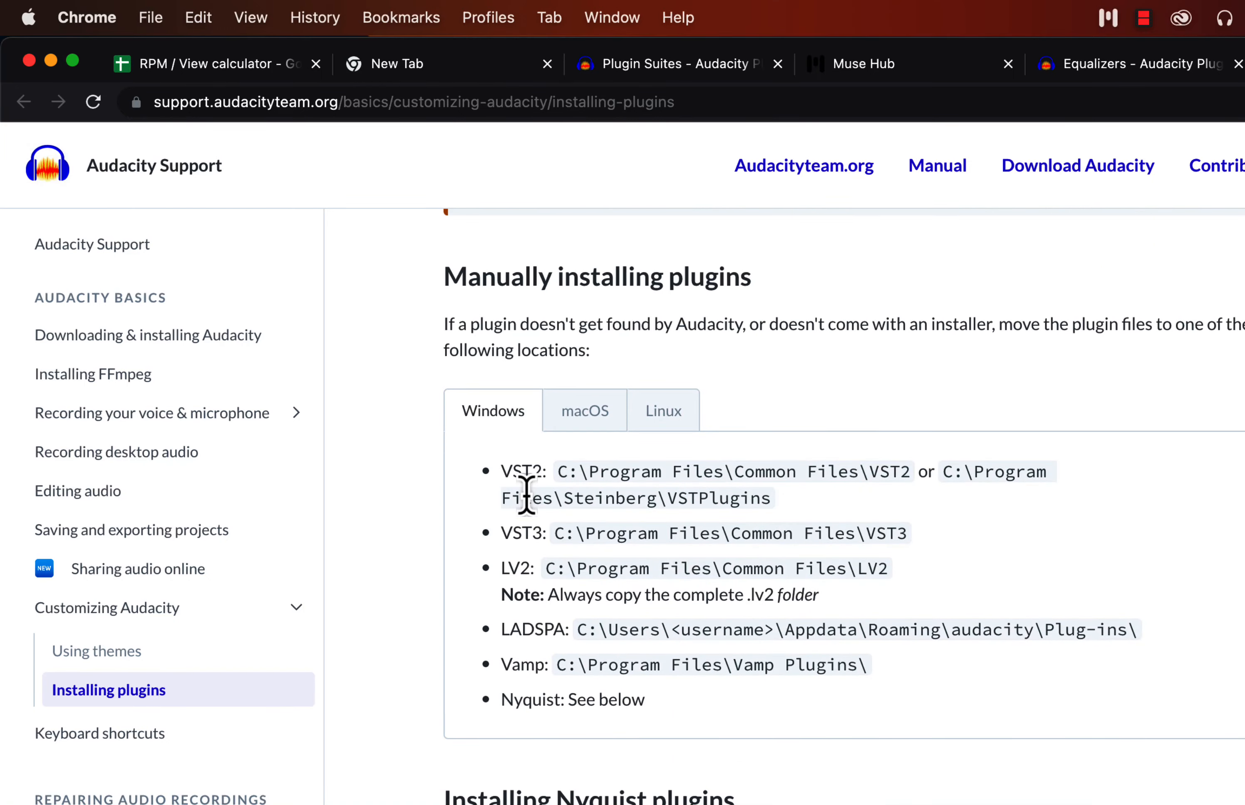
left_click(581, 418)
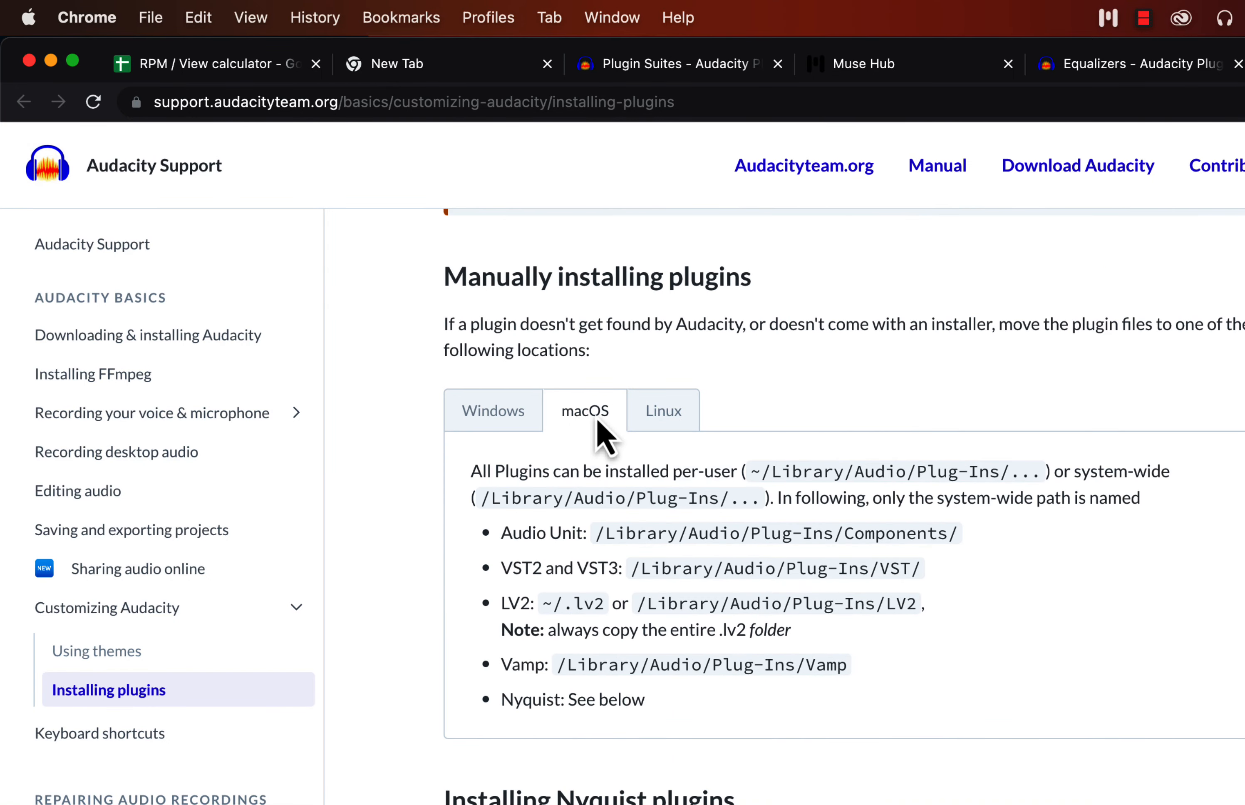
left_click(650, 412)
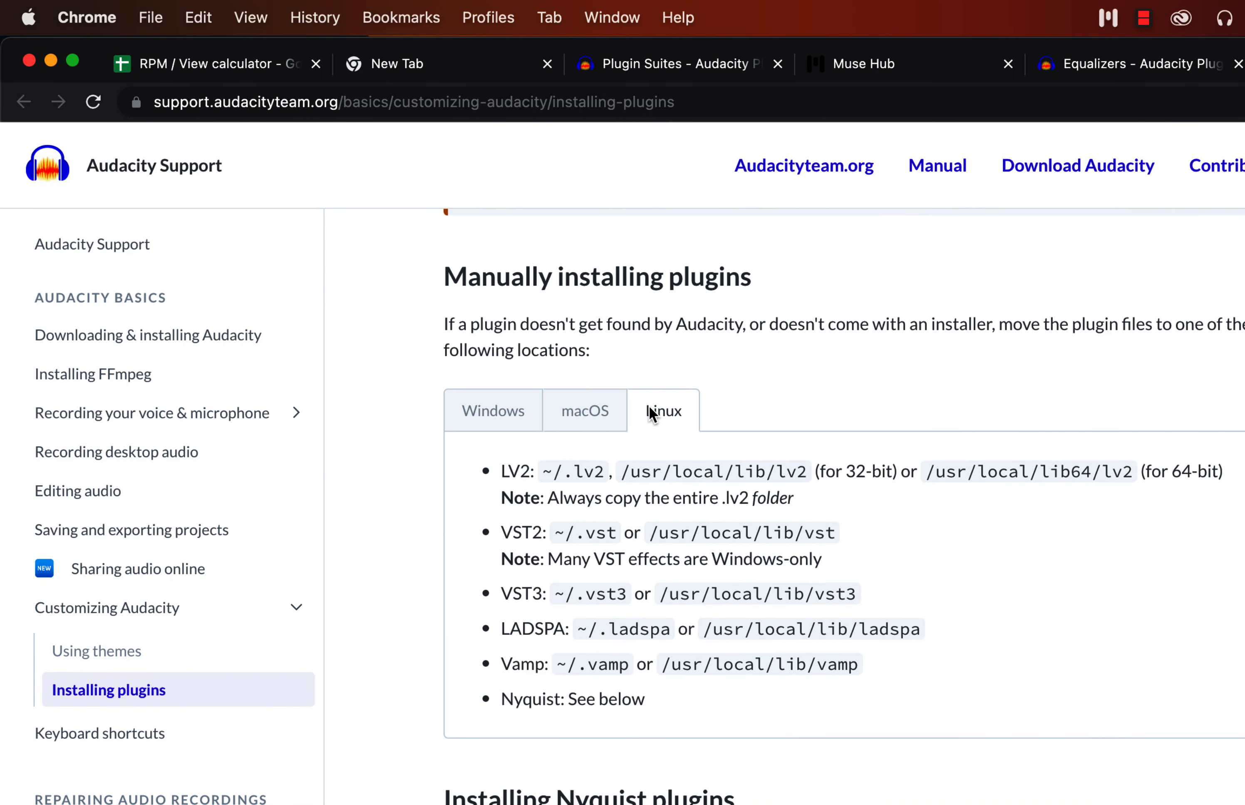
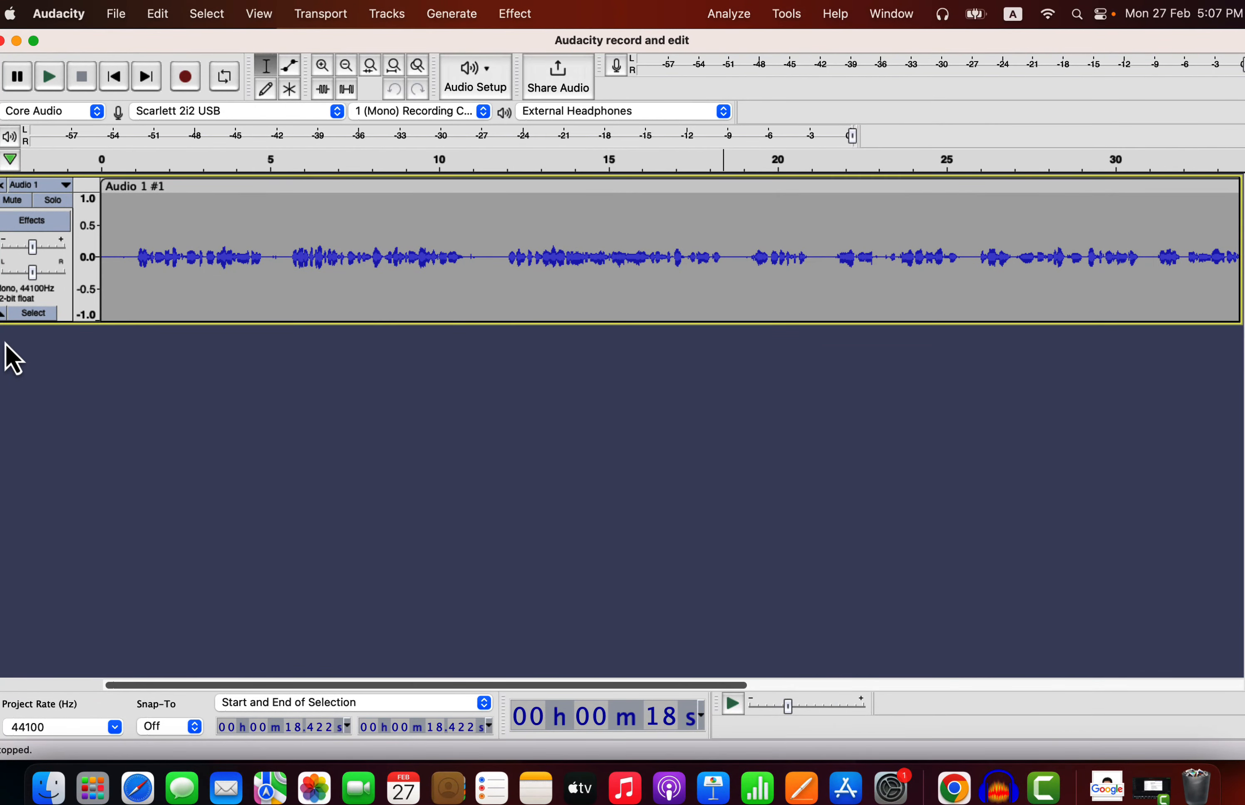
- Return to Audacity, record a new clip of about 9 seconds after the existing one and move it to leave a gap of about 2 seconds
left_click(155, 254)
key("super+3")
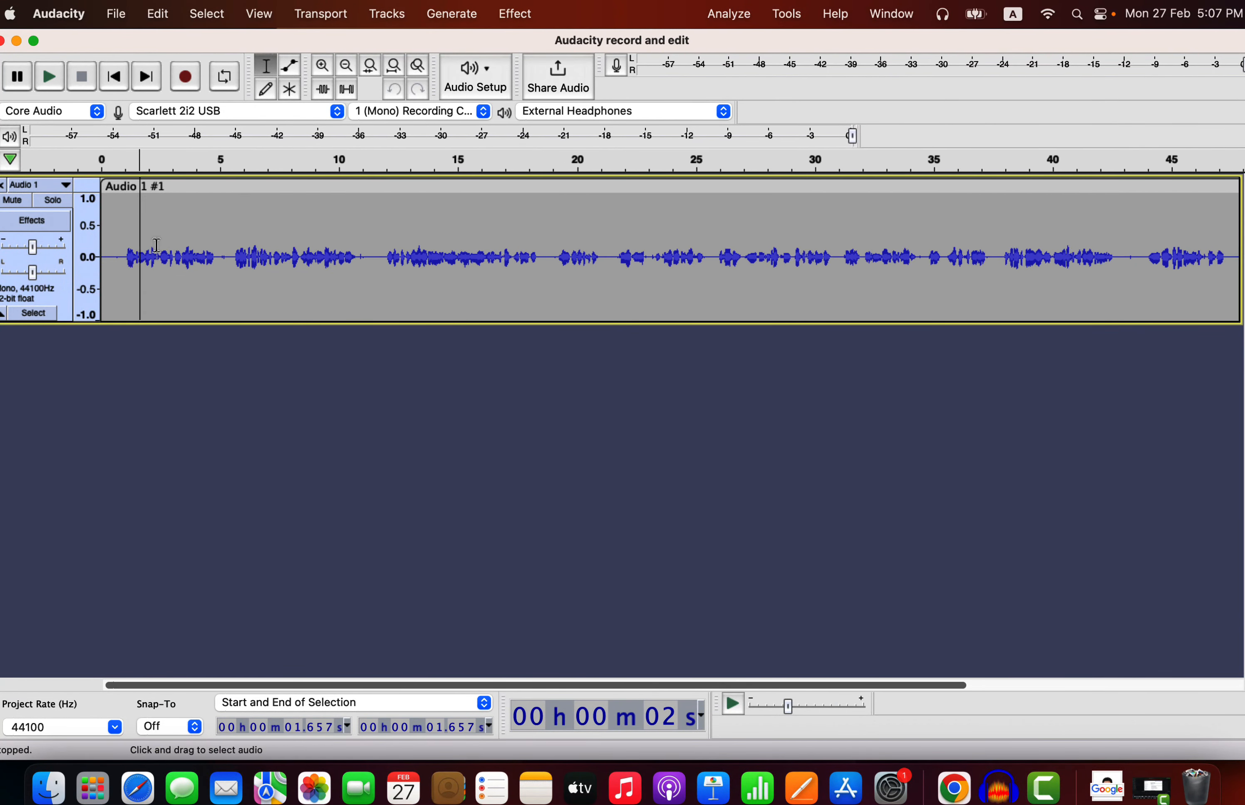
scroll(157, 245, "down", 2)
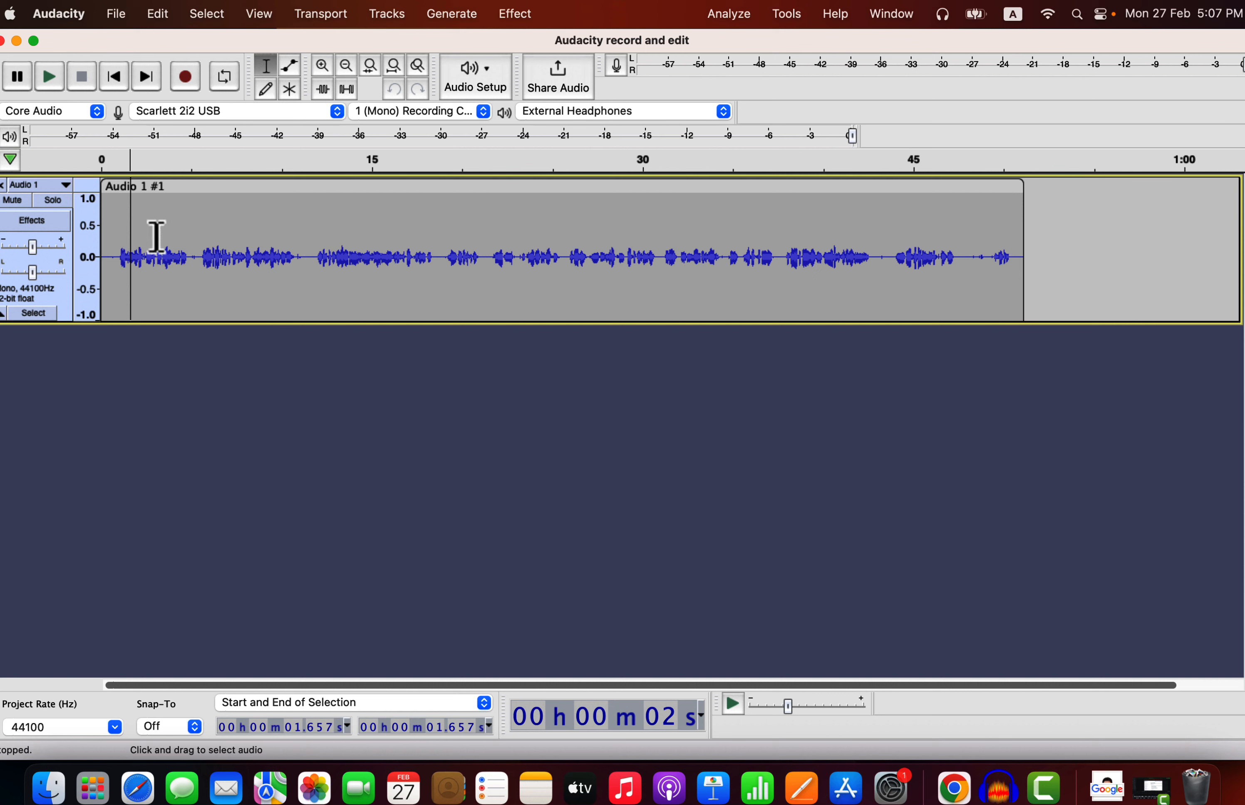
left_click(186, 79)
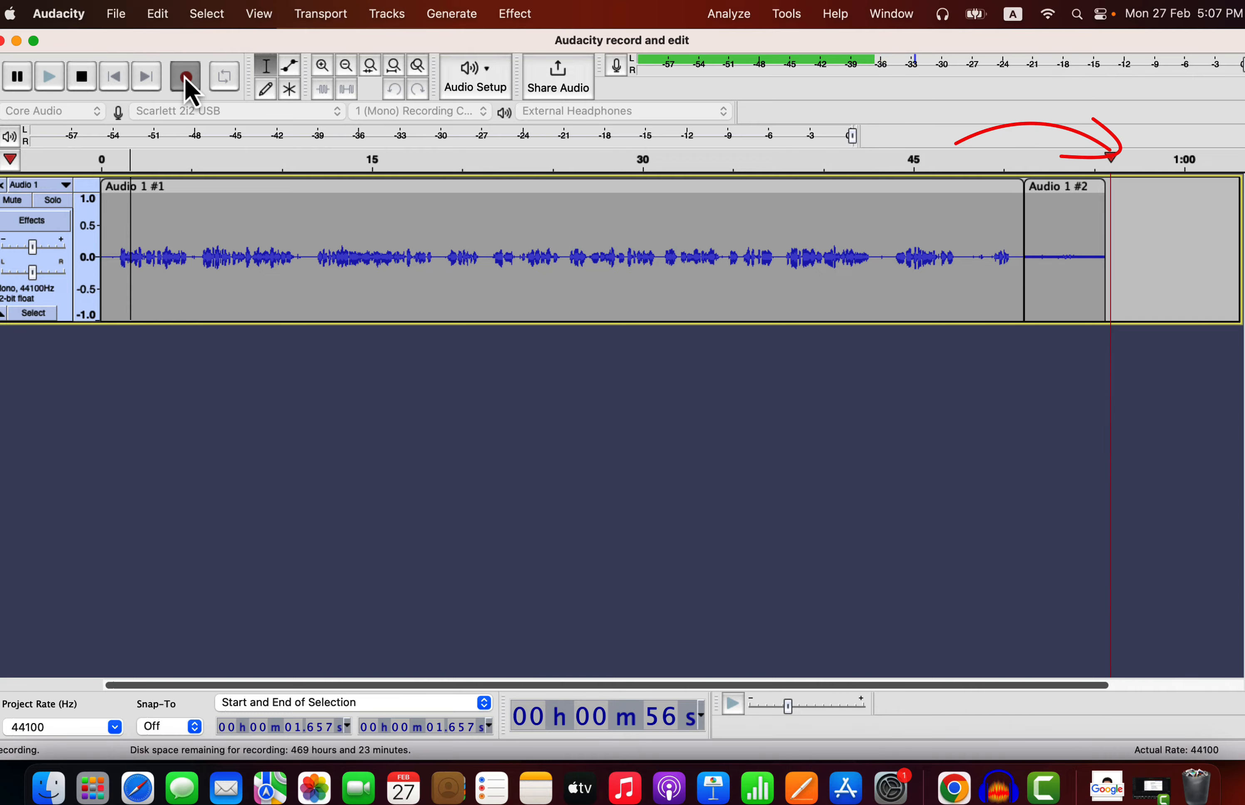
left_click(82, 77)
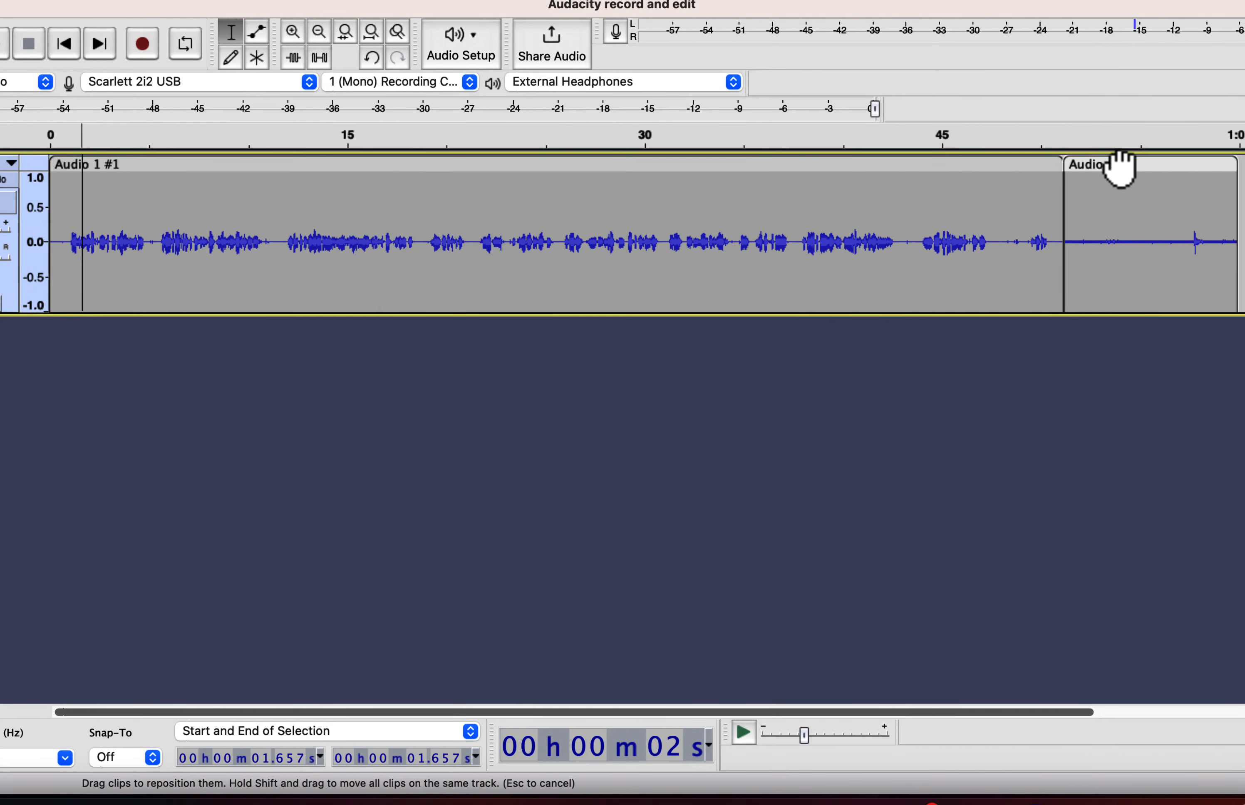
left_click_drag(1081, 176, 1115, 181)
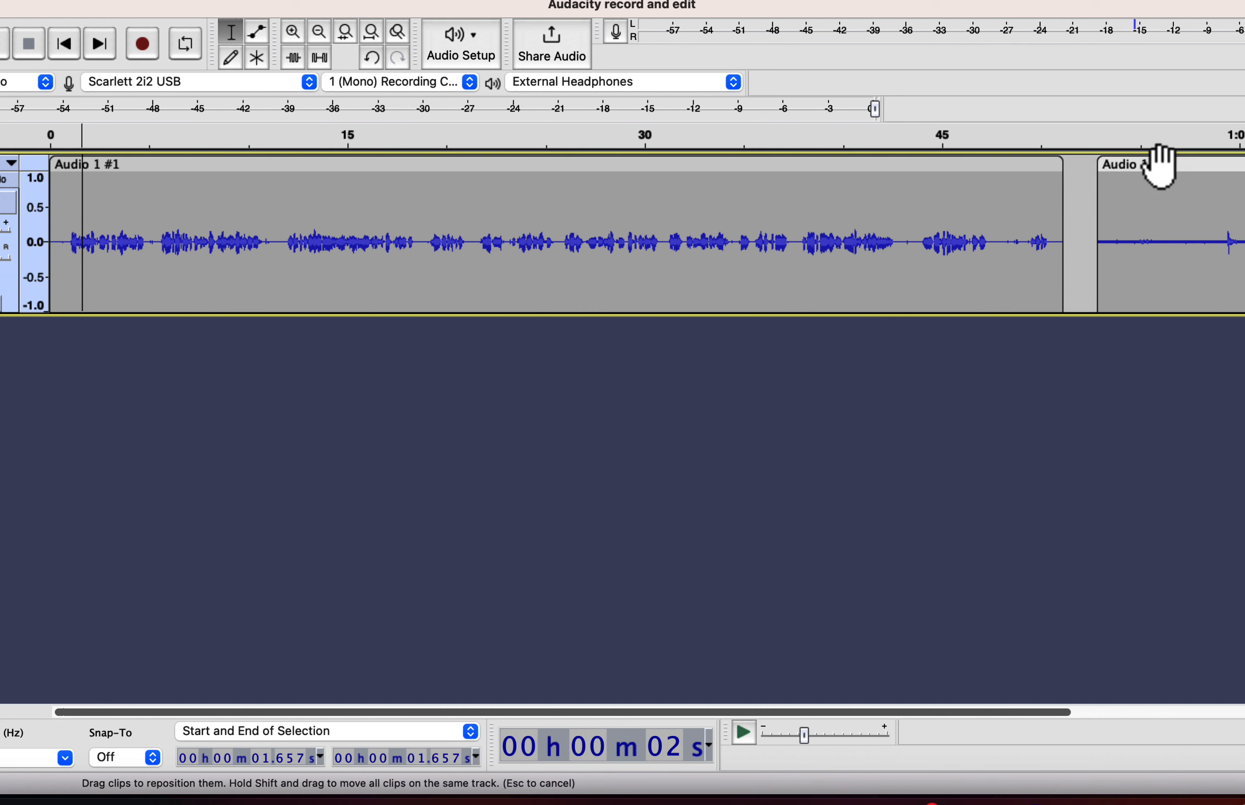
- Delete the second clip that follows the gap on the Audio 1 track
left_click(1160, 164)
key("Delete")
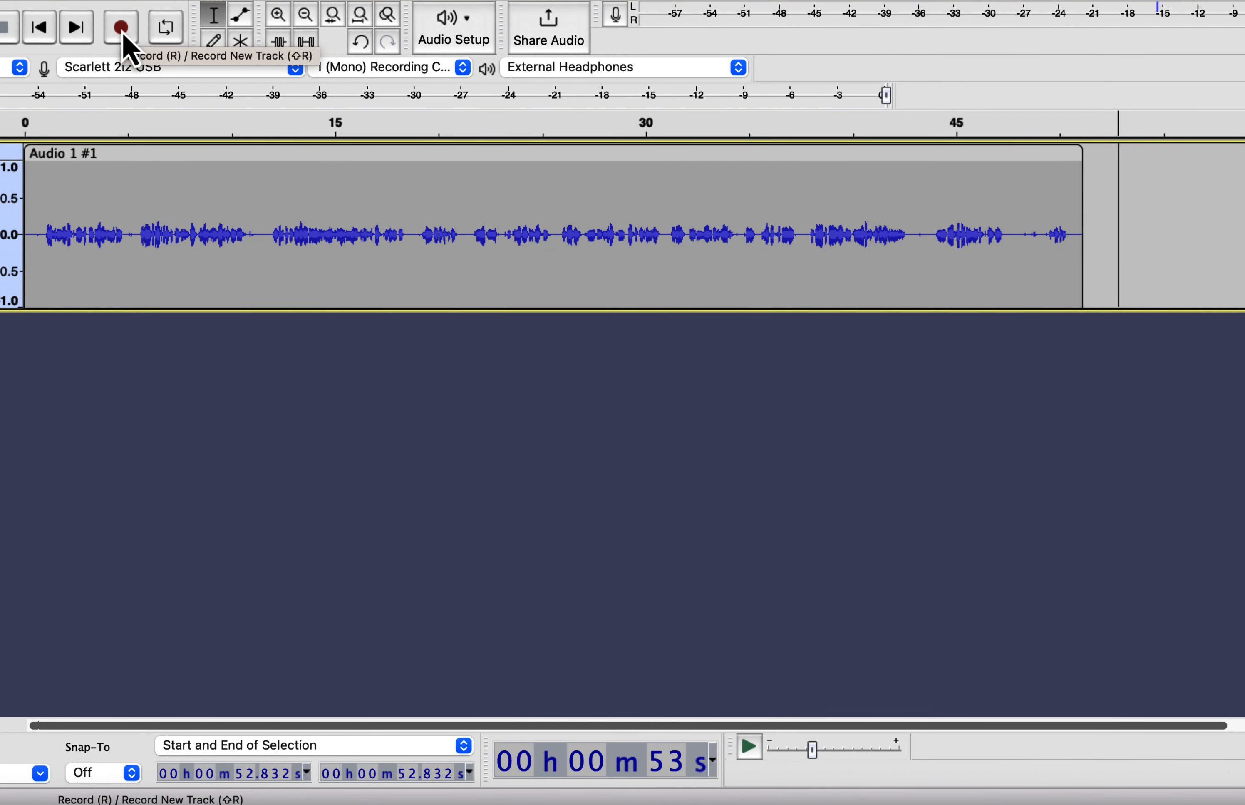
- Record a few seconds onto a new track from the 52.8-second position and remove that track
left_click(121, 31)
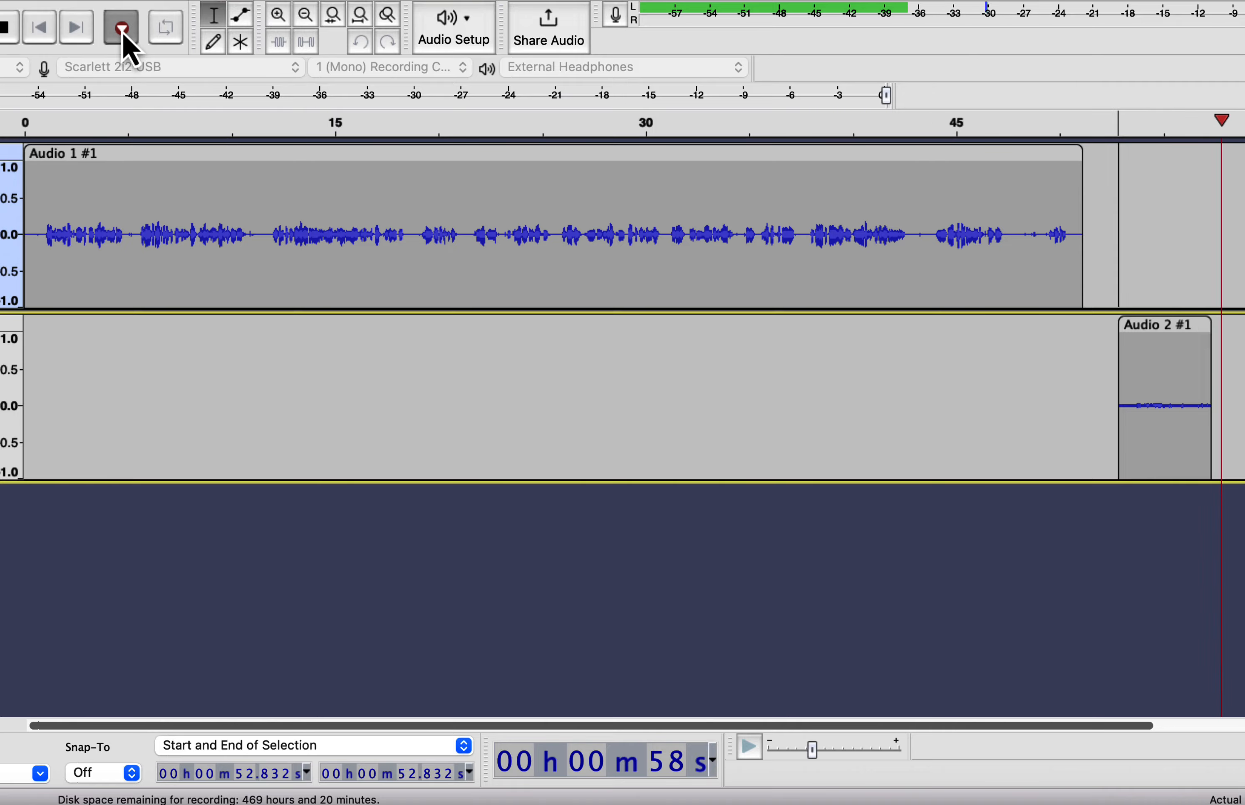
key("space")
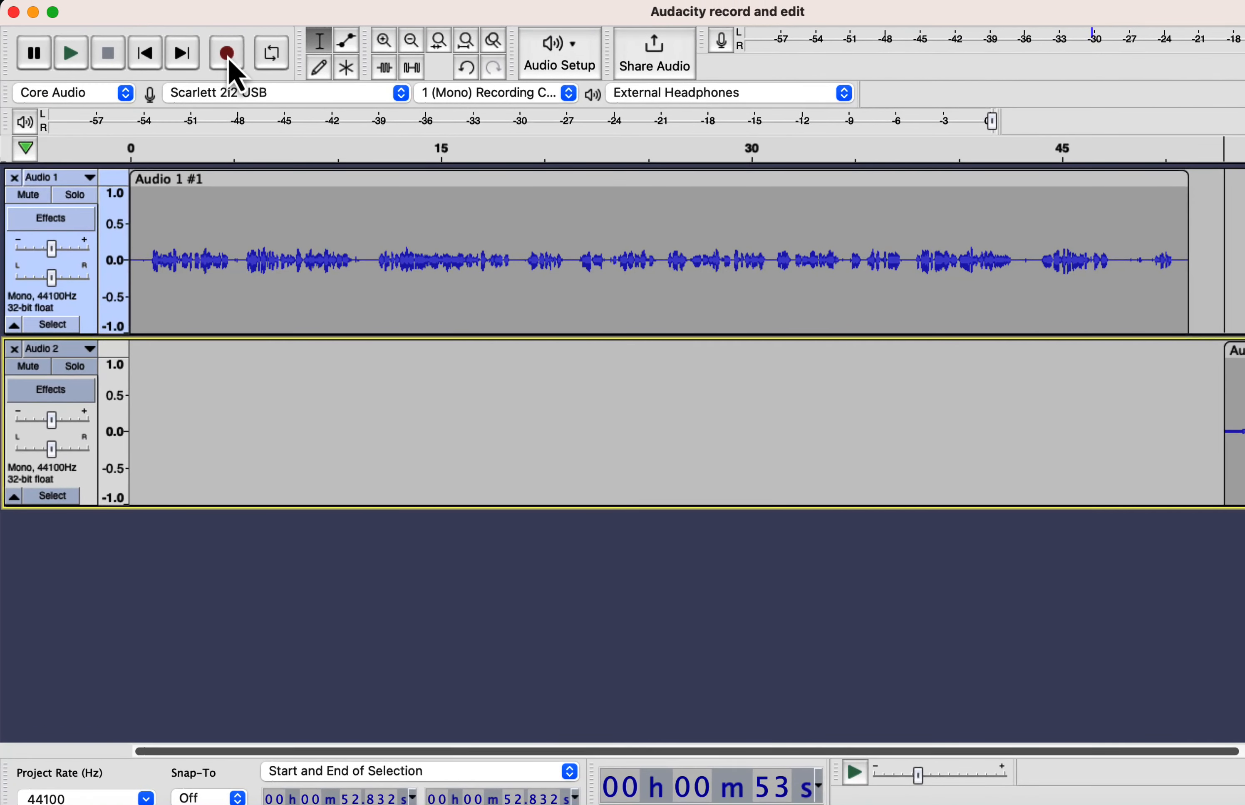
left_click(14, 349)
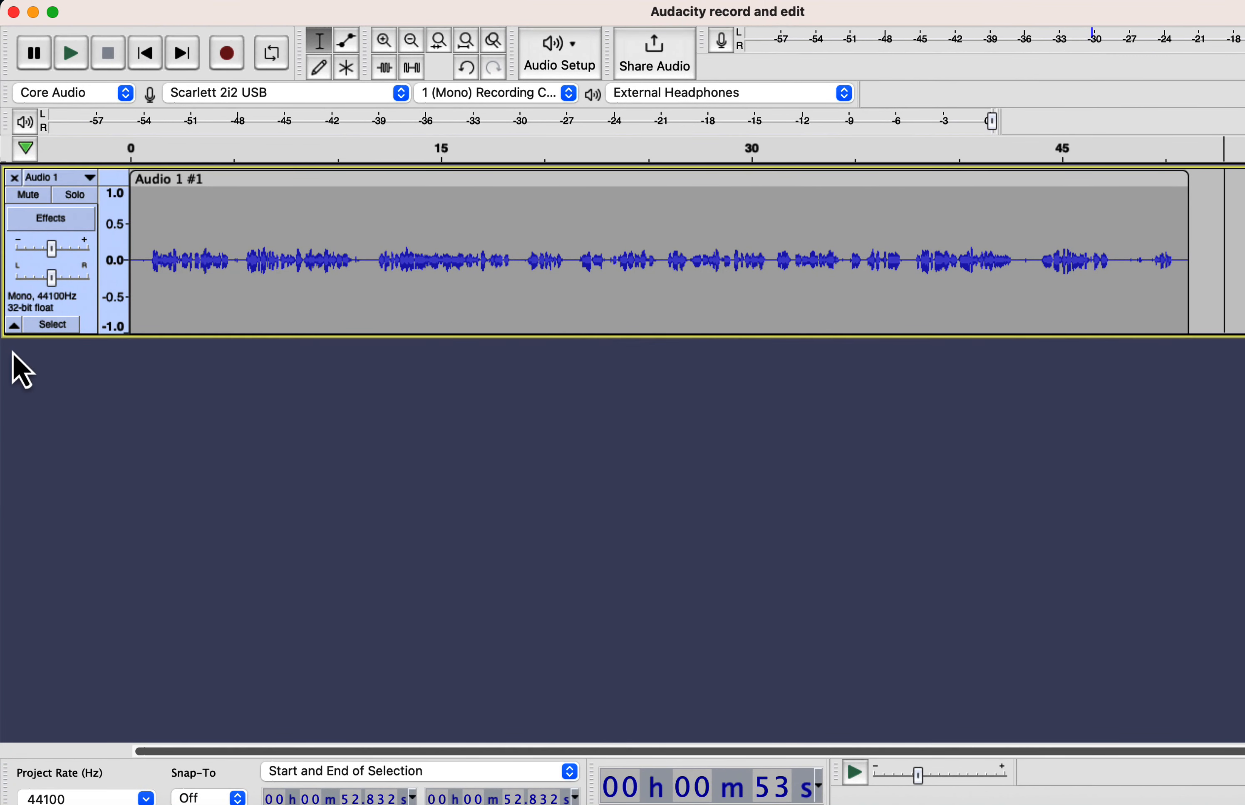
- Record about 15 seconds onto a new track from the very start of the timeline and remove that track
left_click(130, 331)
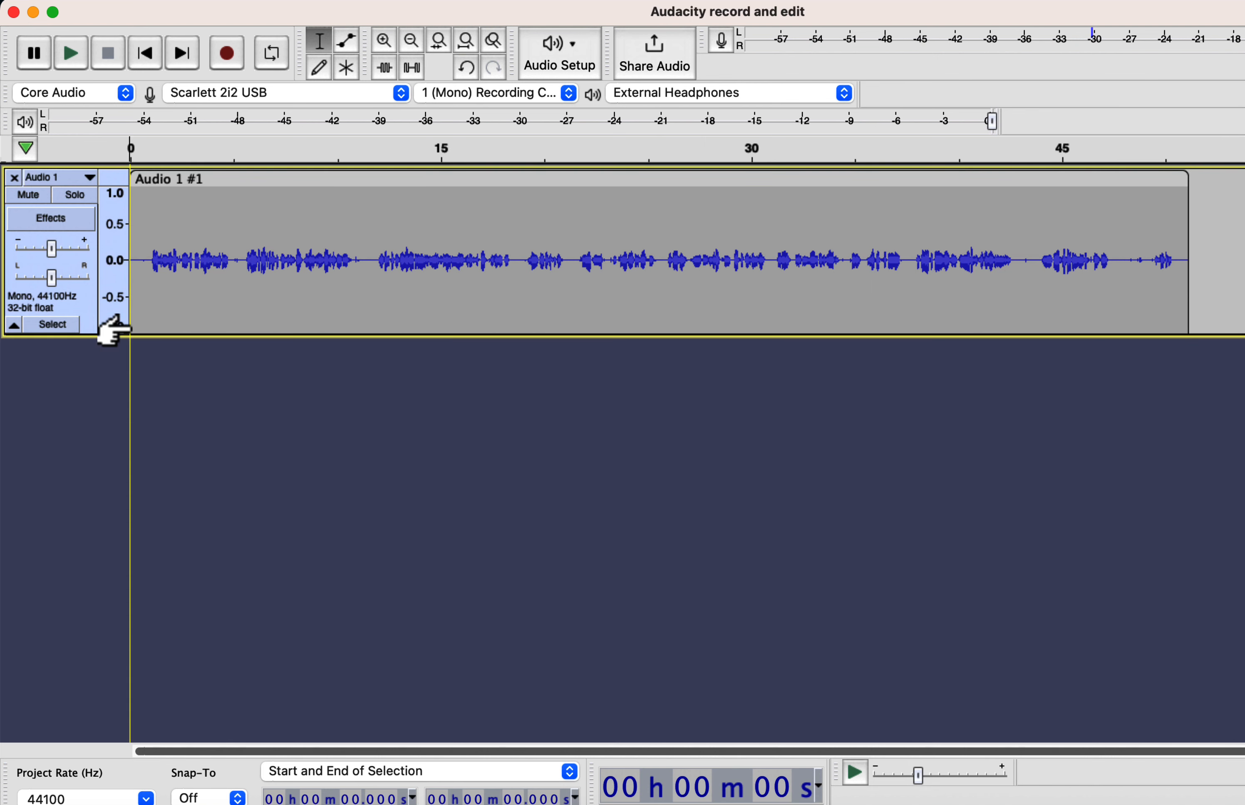
key("shift+r")
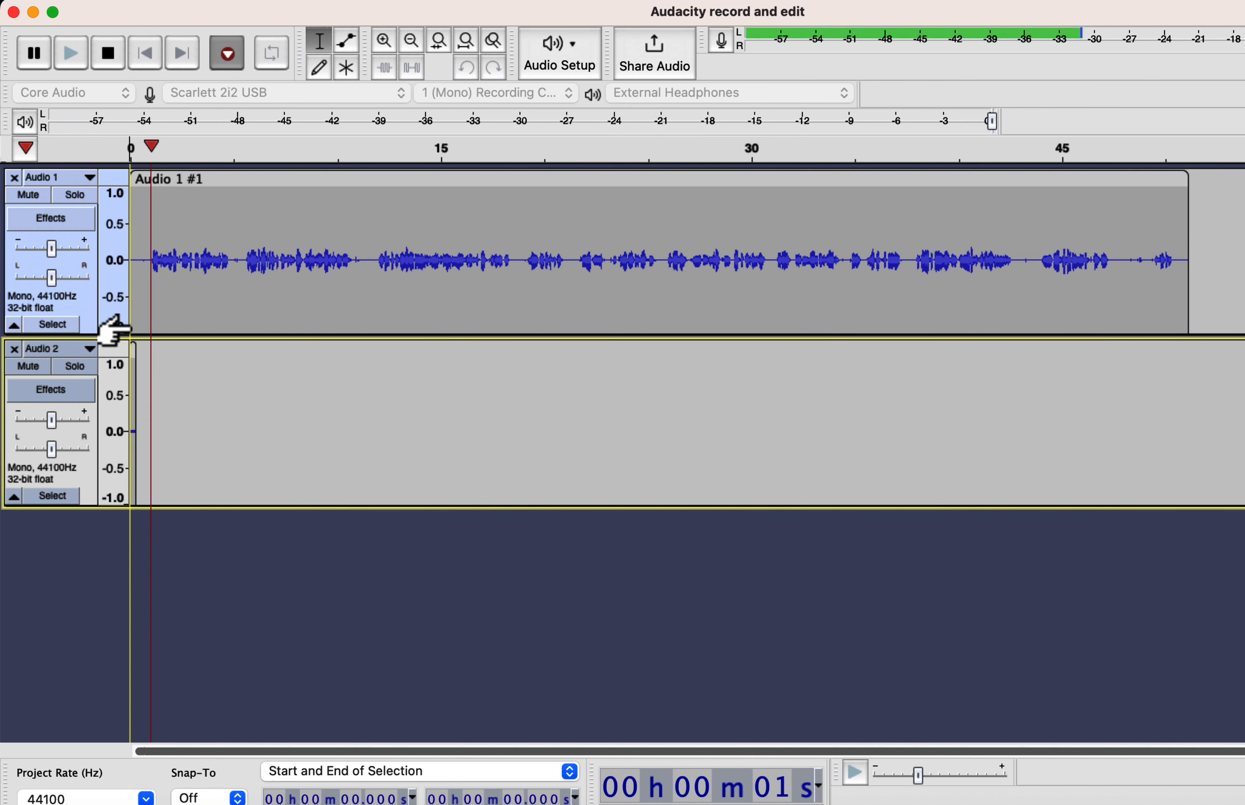
key("space")
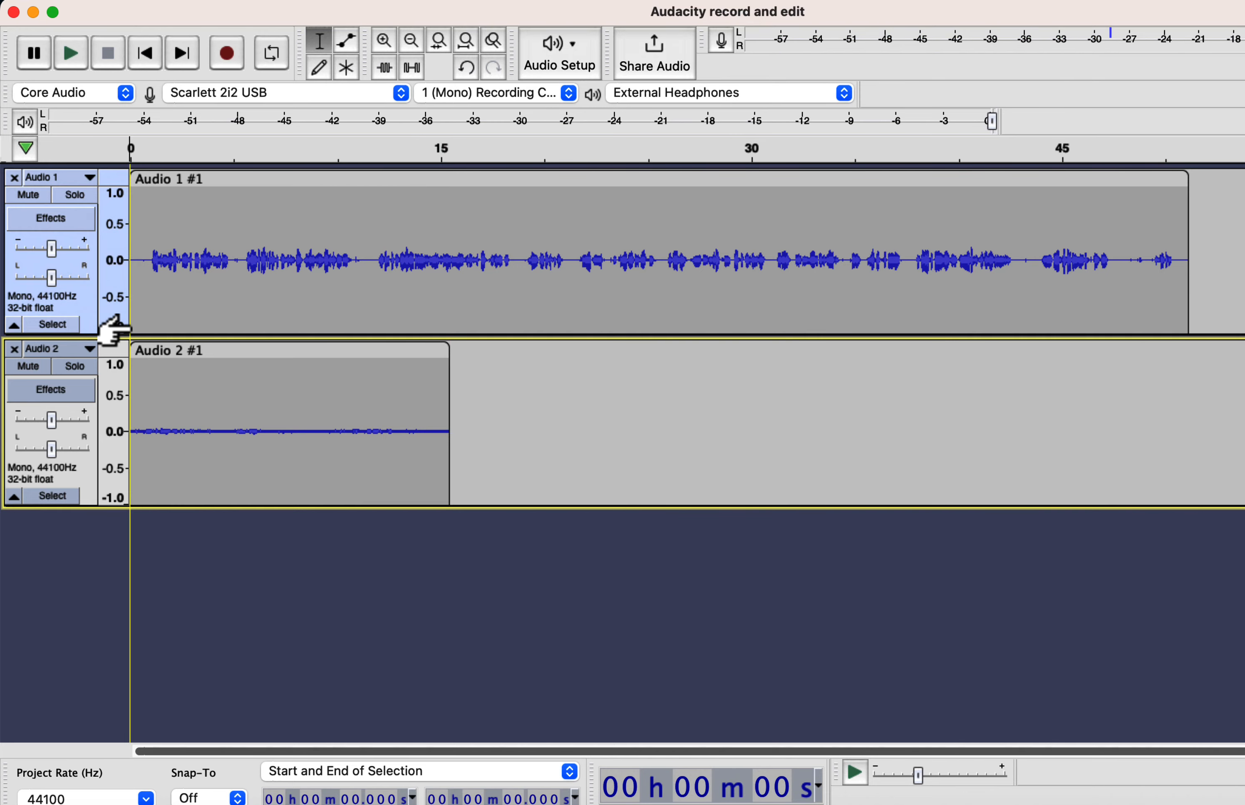
left_click(14, 349)
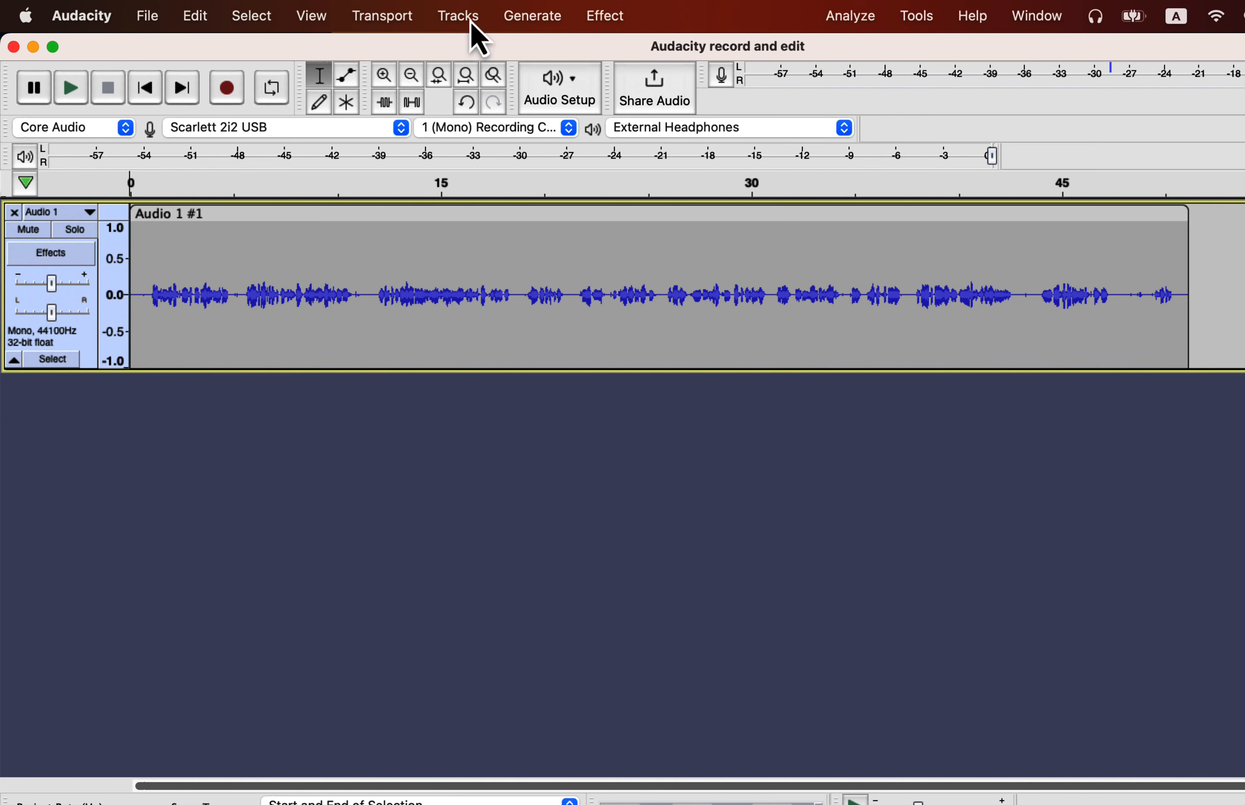
- Add a new empty mono track below the Audio 1 track
left_click(456, 19)
mouse_move(474, 56)
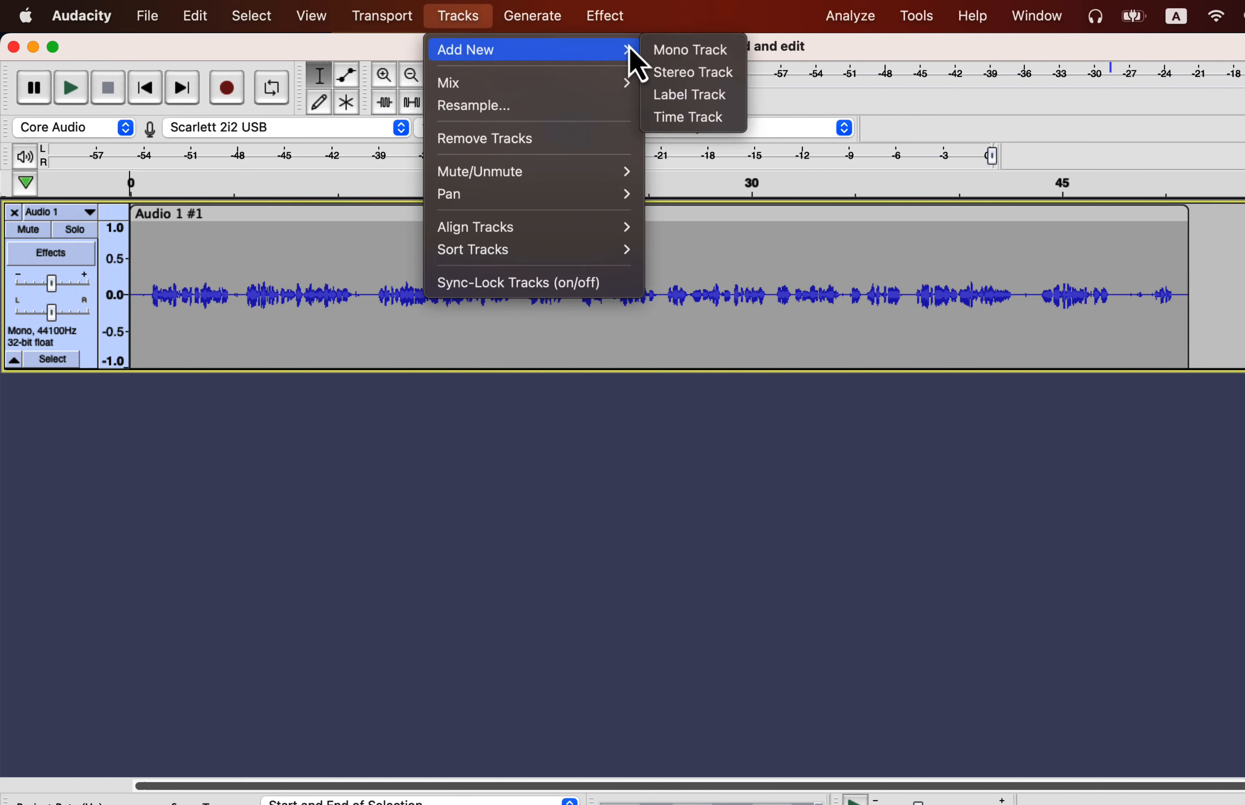
left_click(689, 50)
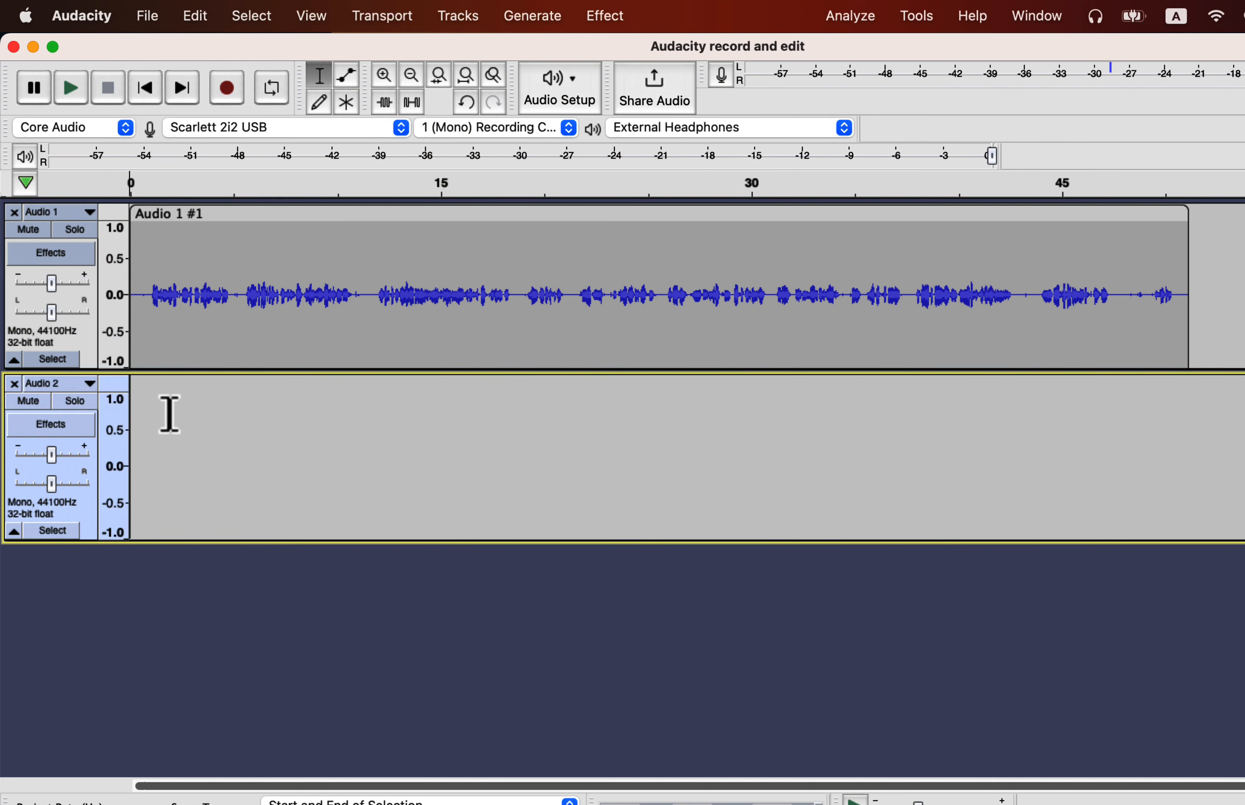
- Record a clip about 8 seconds long on the empty Audio 2 track, starting at about 11.5 seconds
left_click(144, 413)
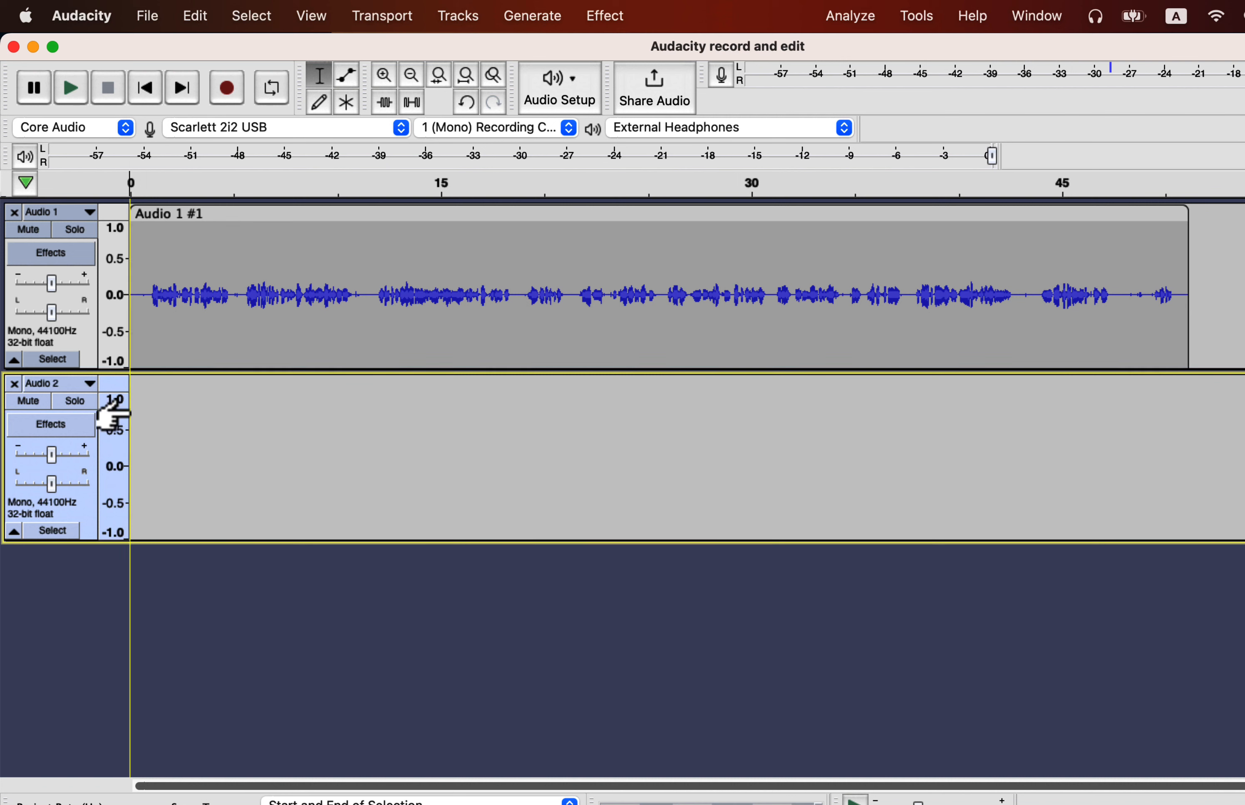
left_click(370, 405)
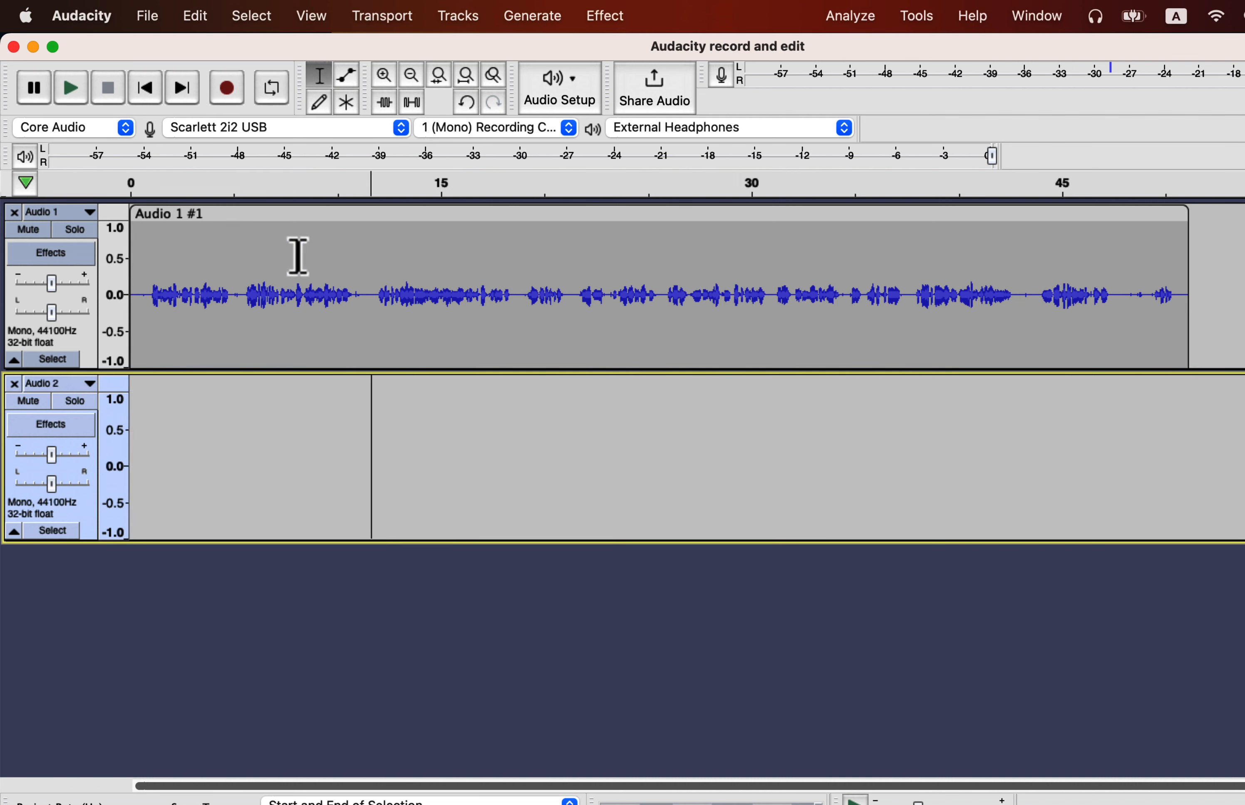
left_click(228, 89)
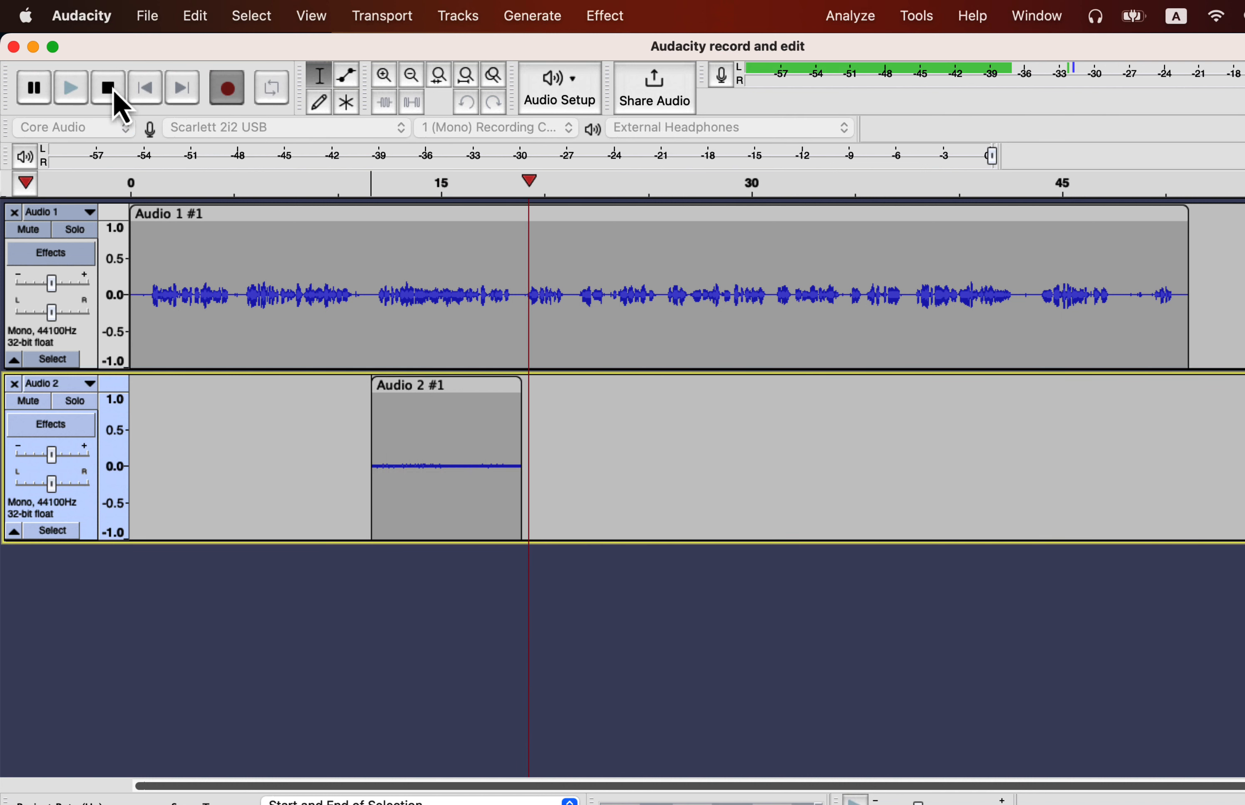
left_click(107, 90)
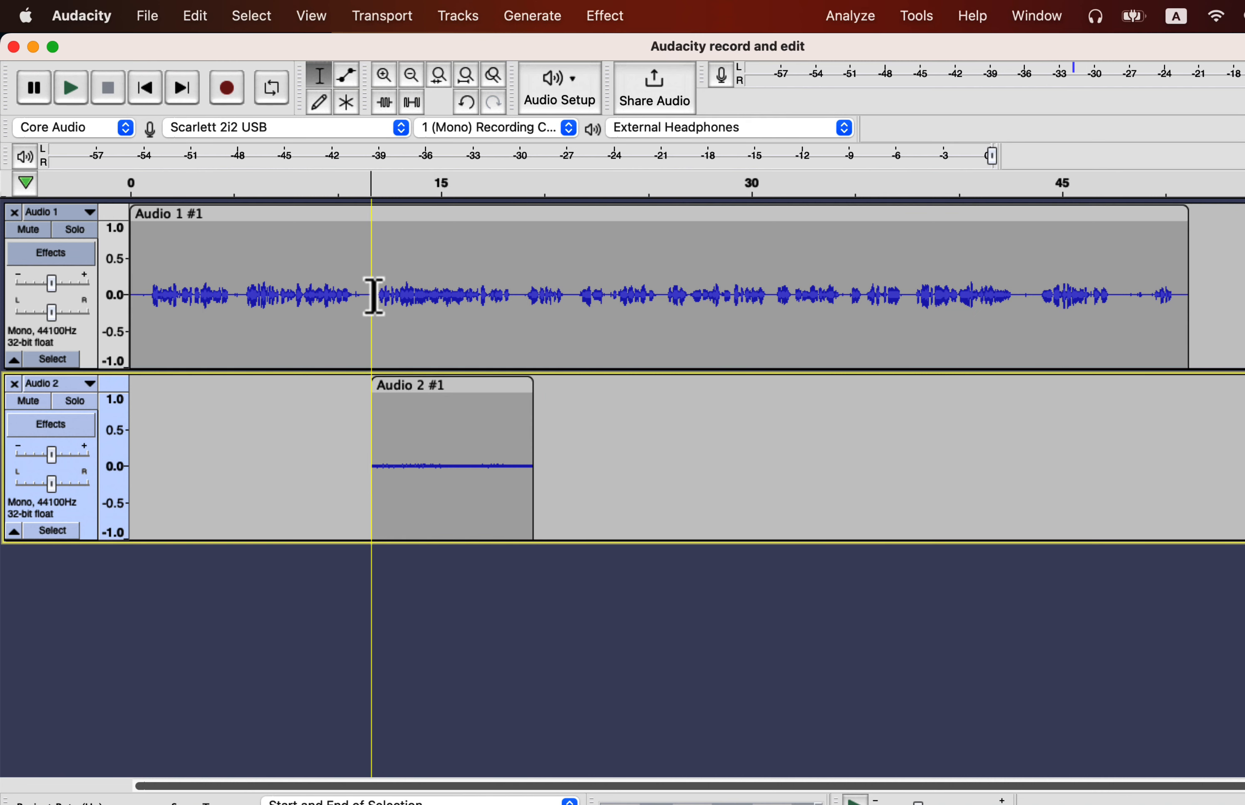
- Mark the stretch of Audio 1 from about 11.5 to 18.5 seconds and delete the clip below it on Audio 2
left_click_drag(372, 294, 518, 295)
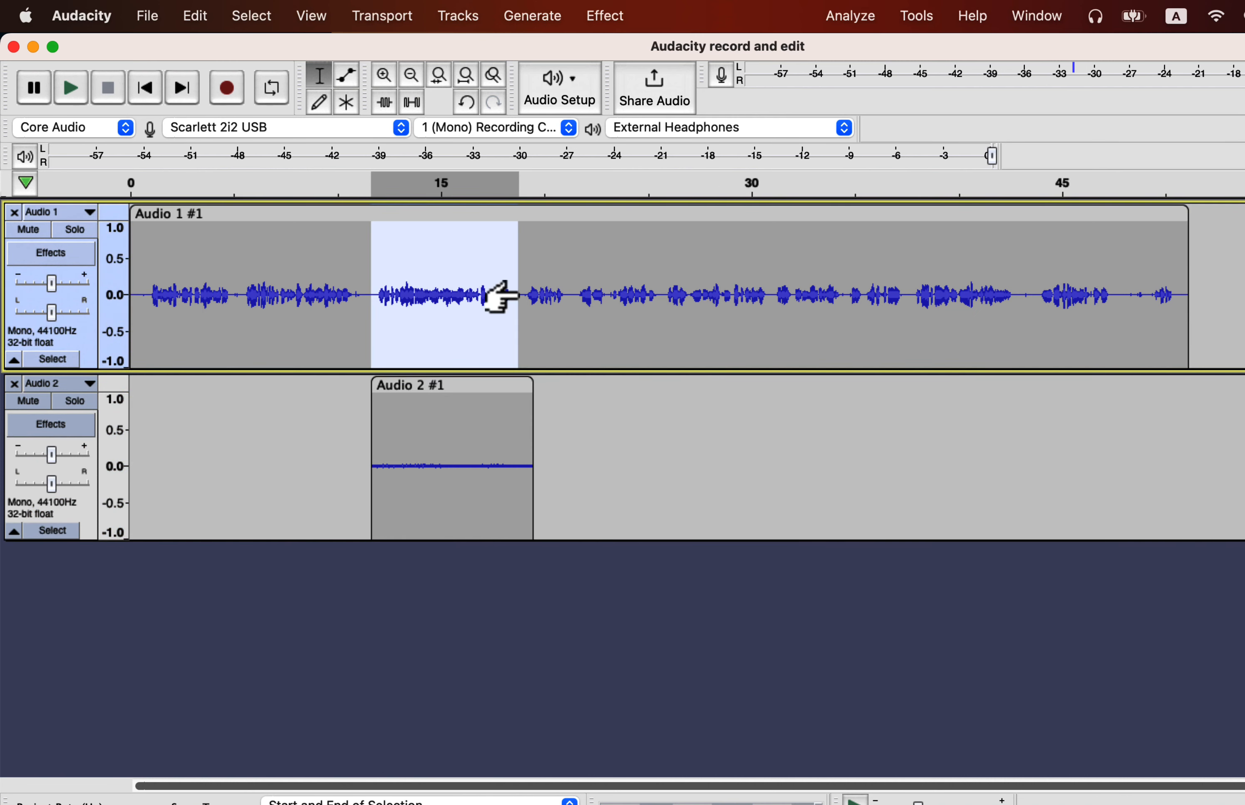
left_click(446, 386)
key("Delete")
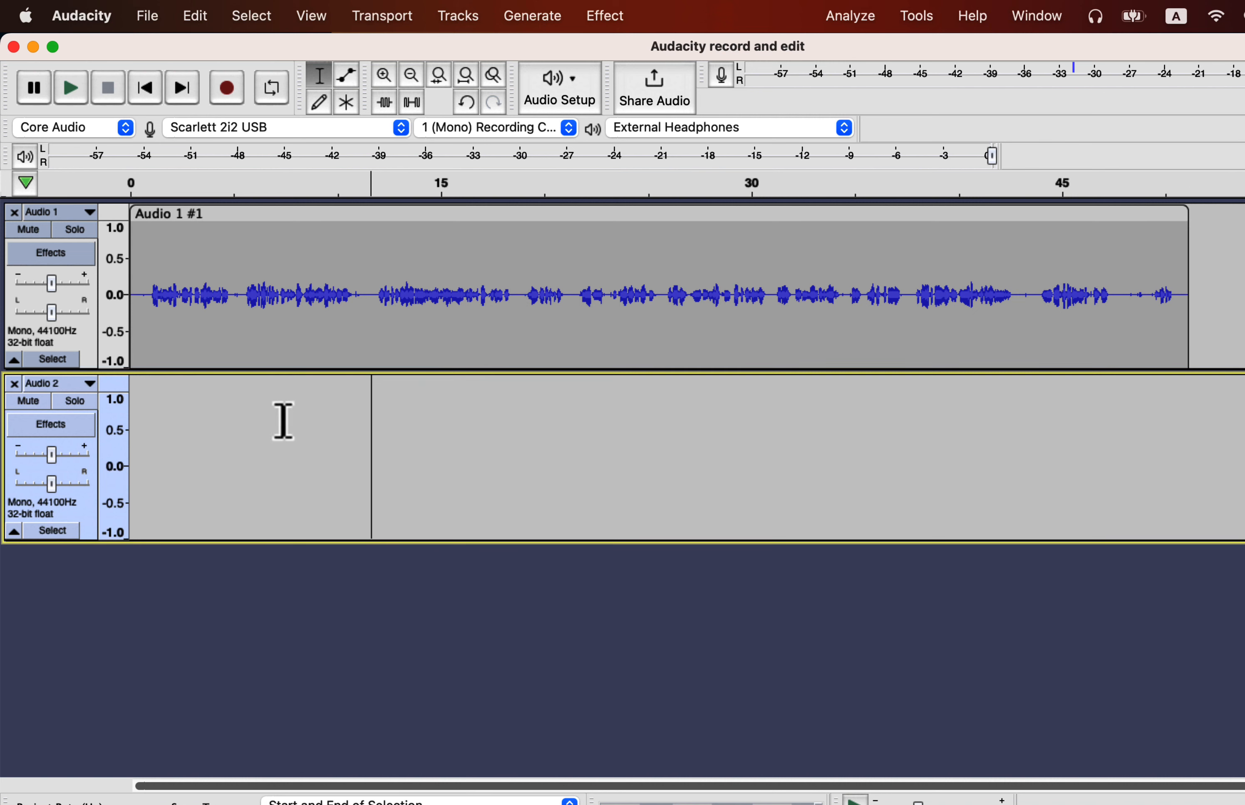
- Turn on Overdub and record a clip about 18 seconds long on the Audio 2 track, starting at about 5.5 seconds
left_click(244, 411)
left_click(393, 19)
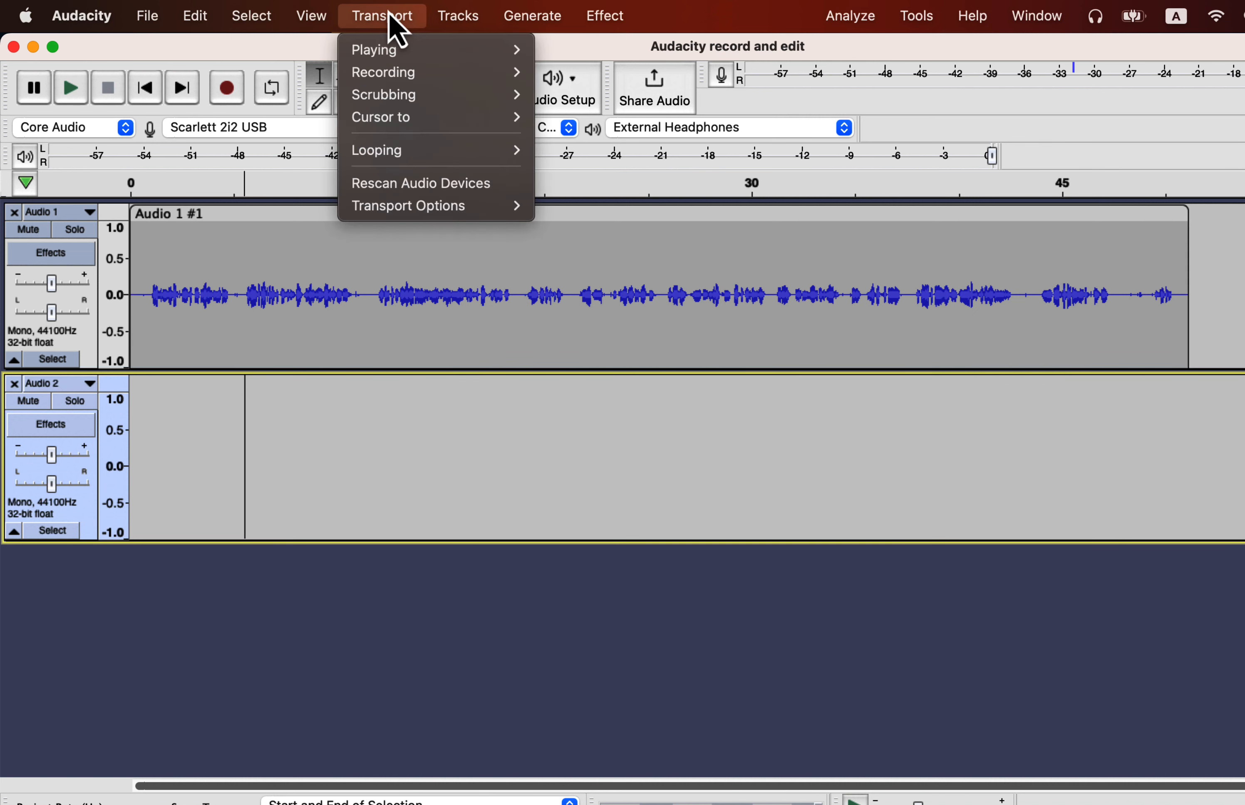
mouse_move(370, 208)
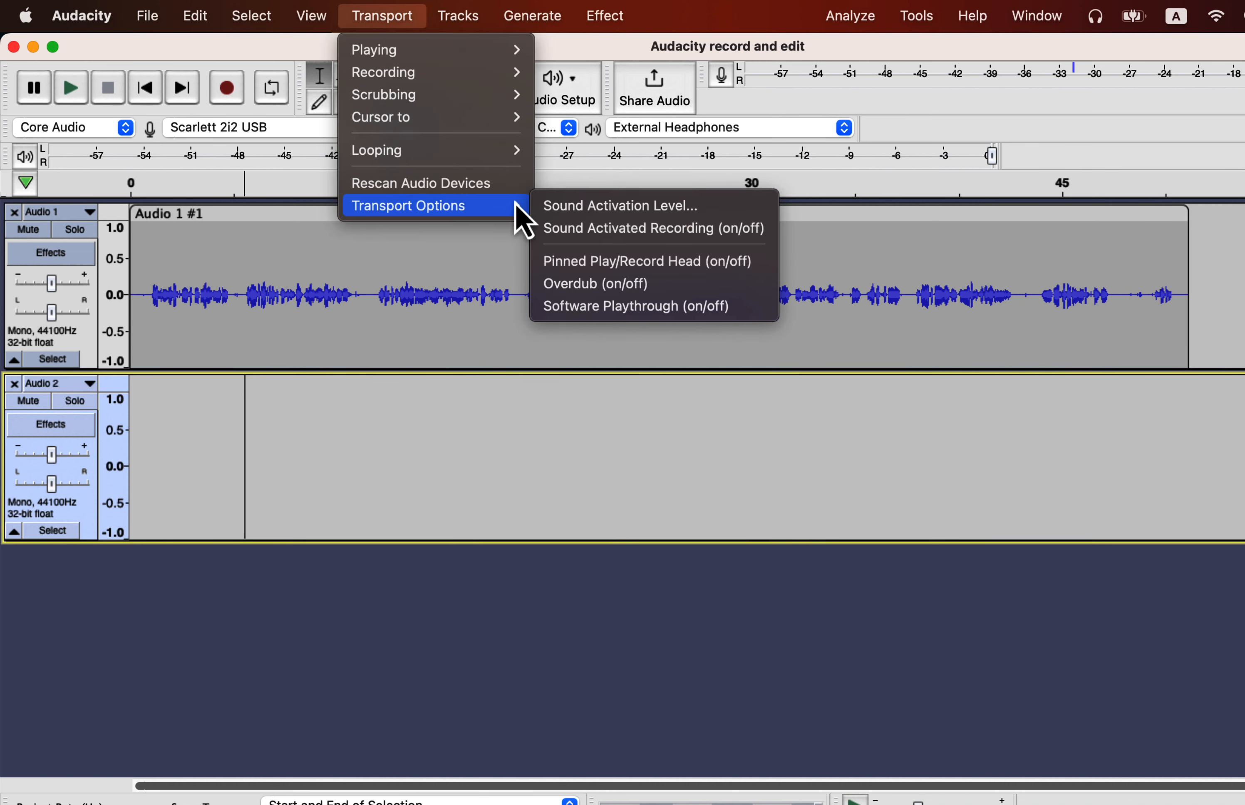
left_click(681, 289)
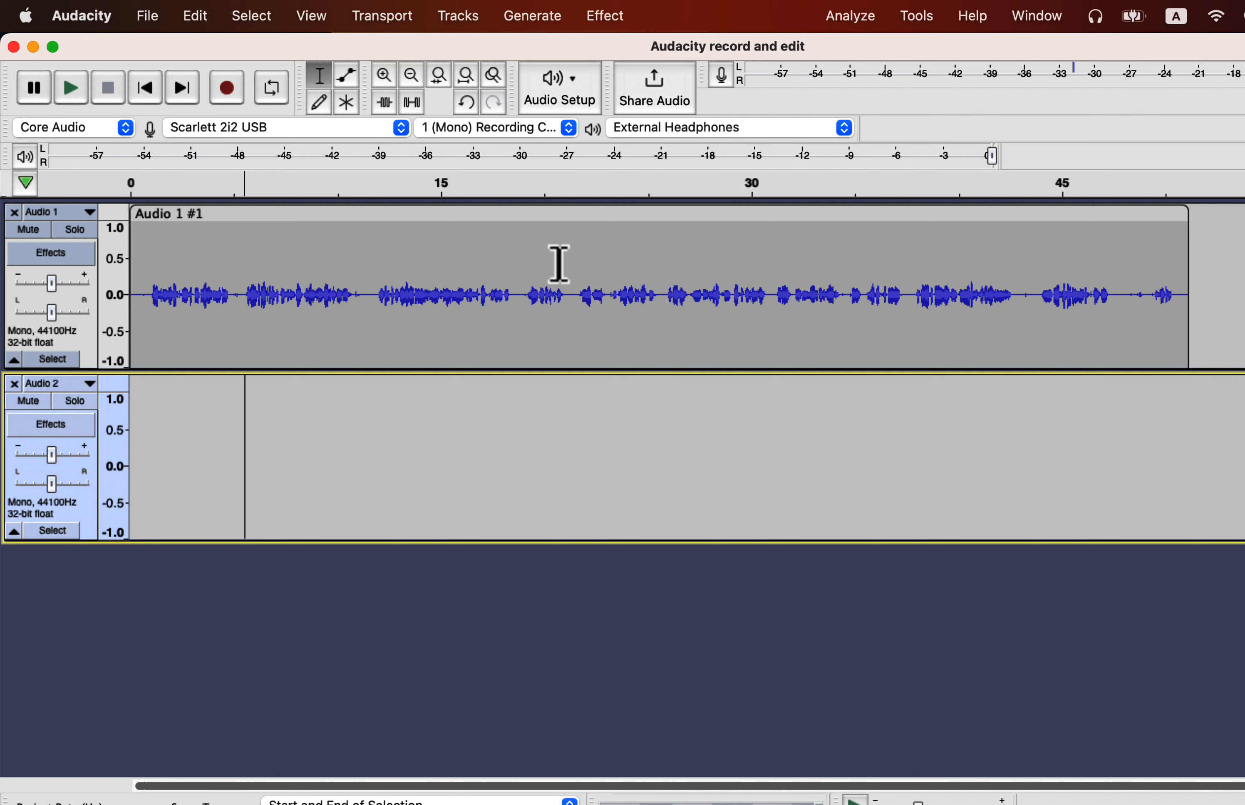
left_click(237, 88)
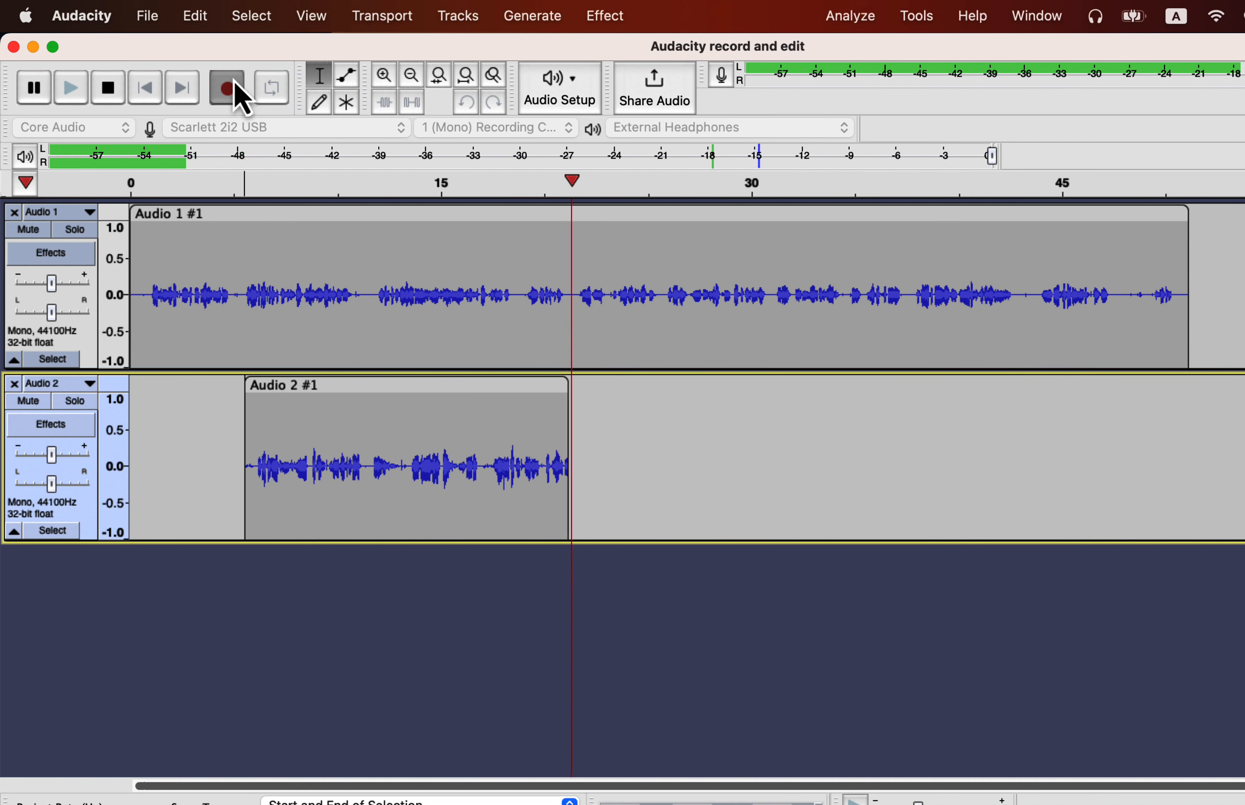
left_click(116, 96)
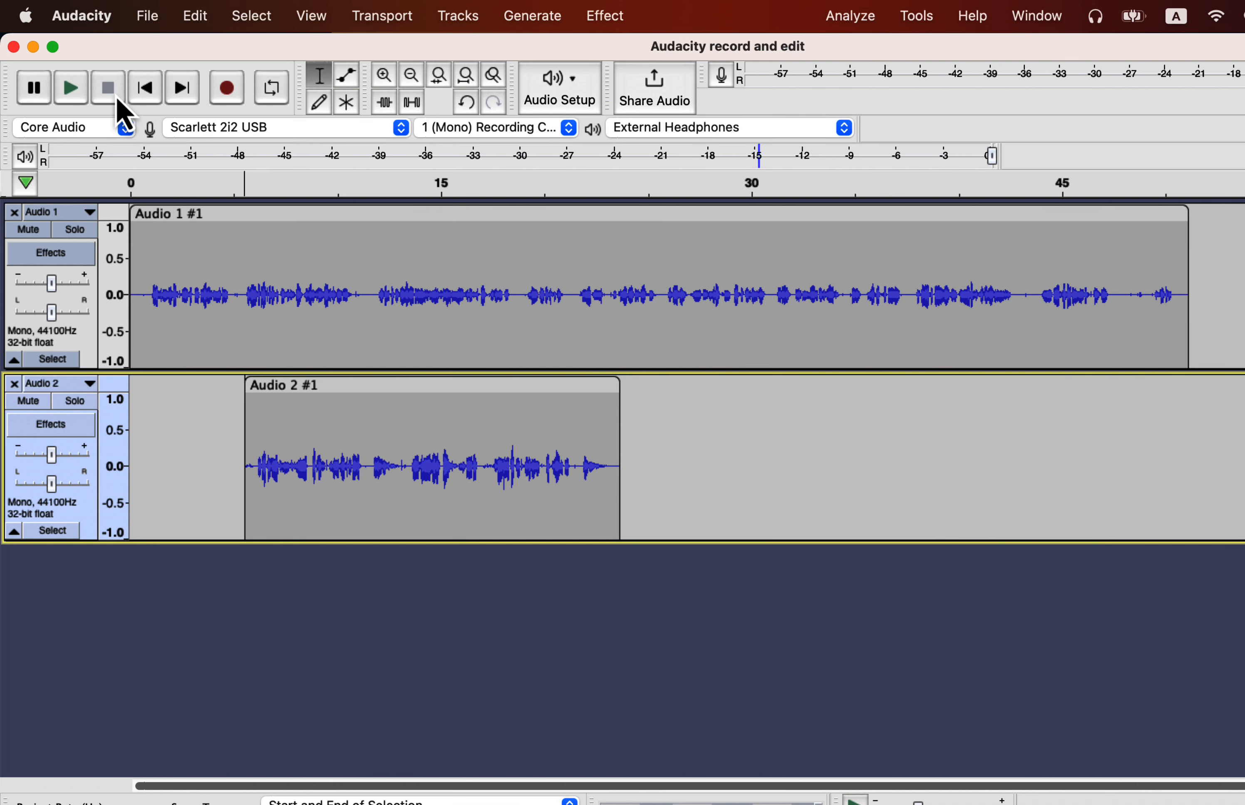
- Turn off the Overdub option
left_click(376, 17)
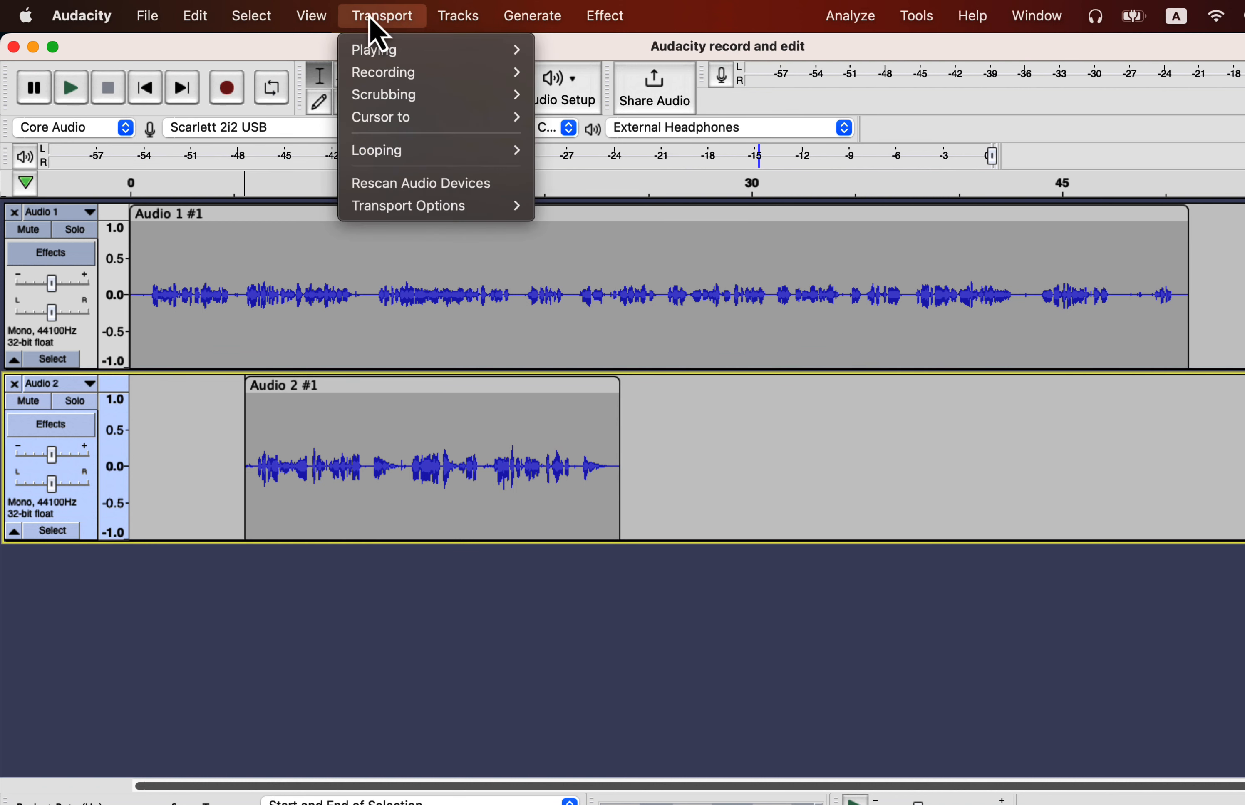
mouse_move(398, 207)
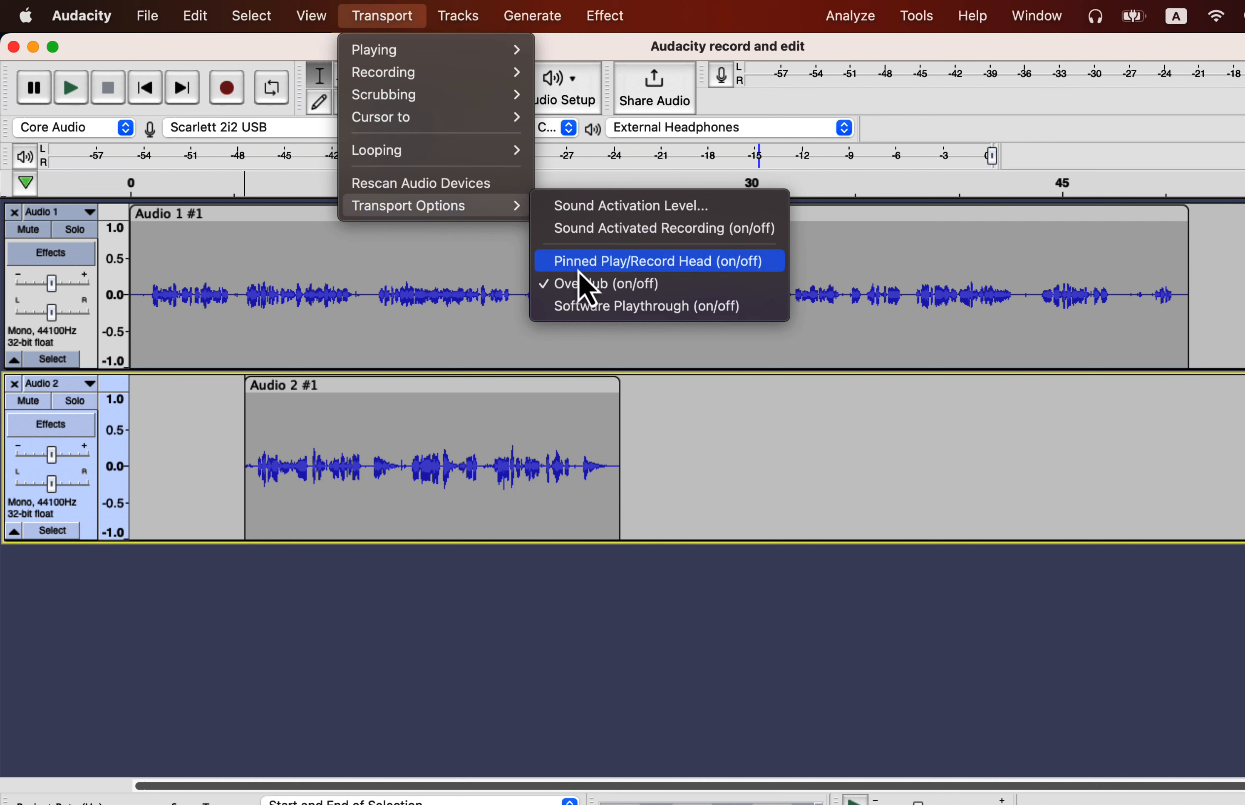
left_click(589, 285)
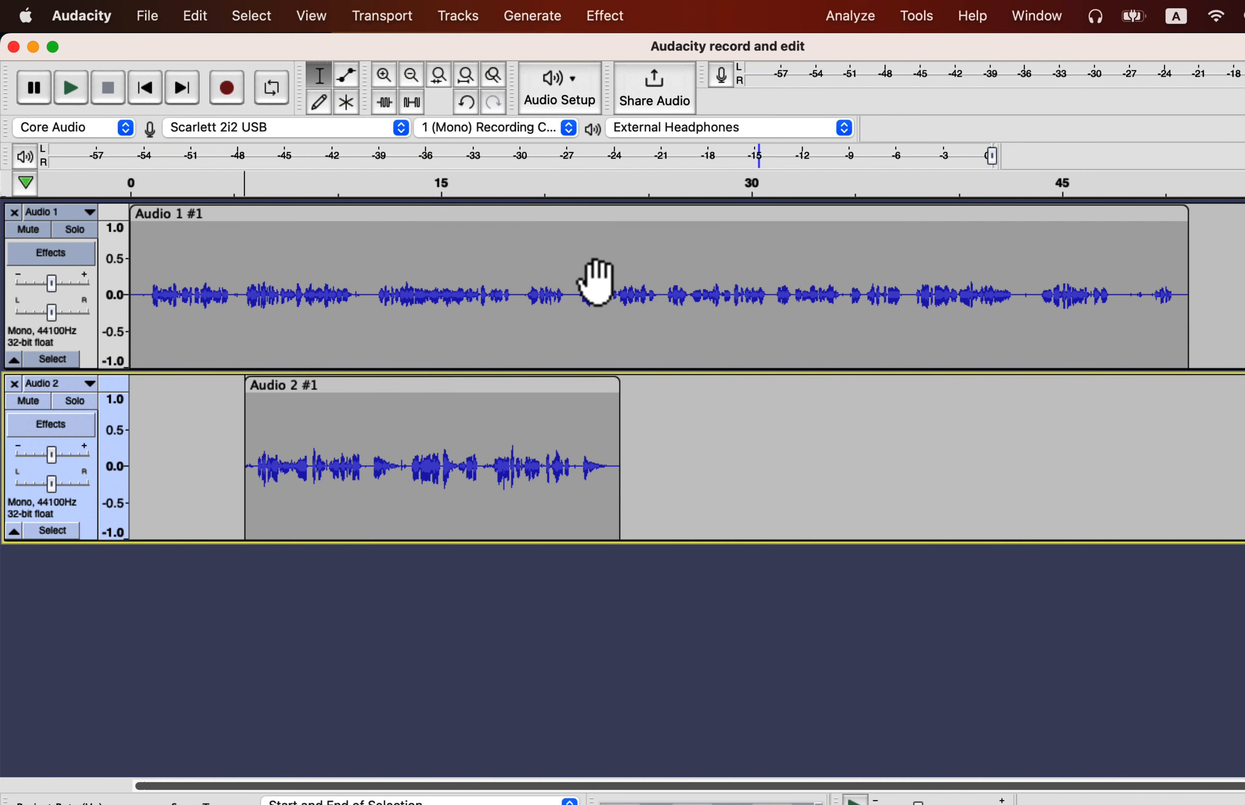
- Turn on Software Playthrough and switch it back off
left_click(384, 17)
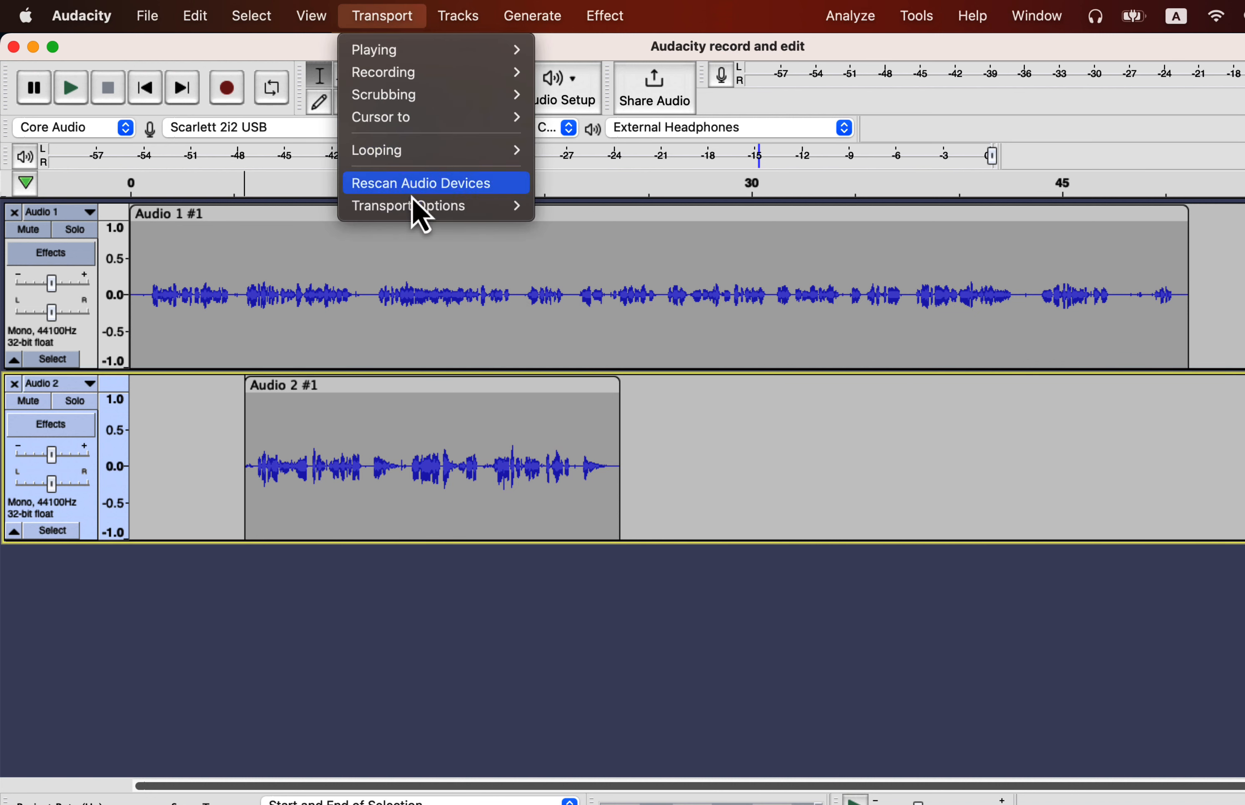
mouse_move(414, 209)
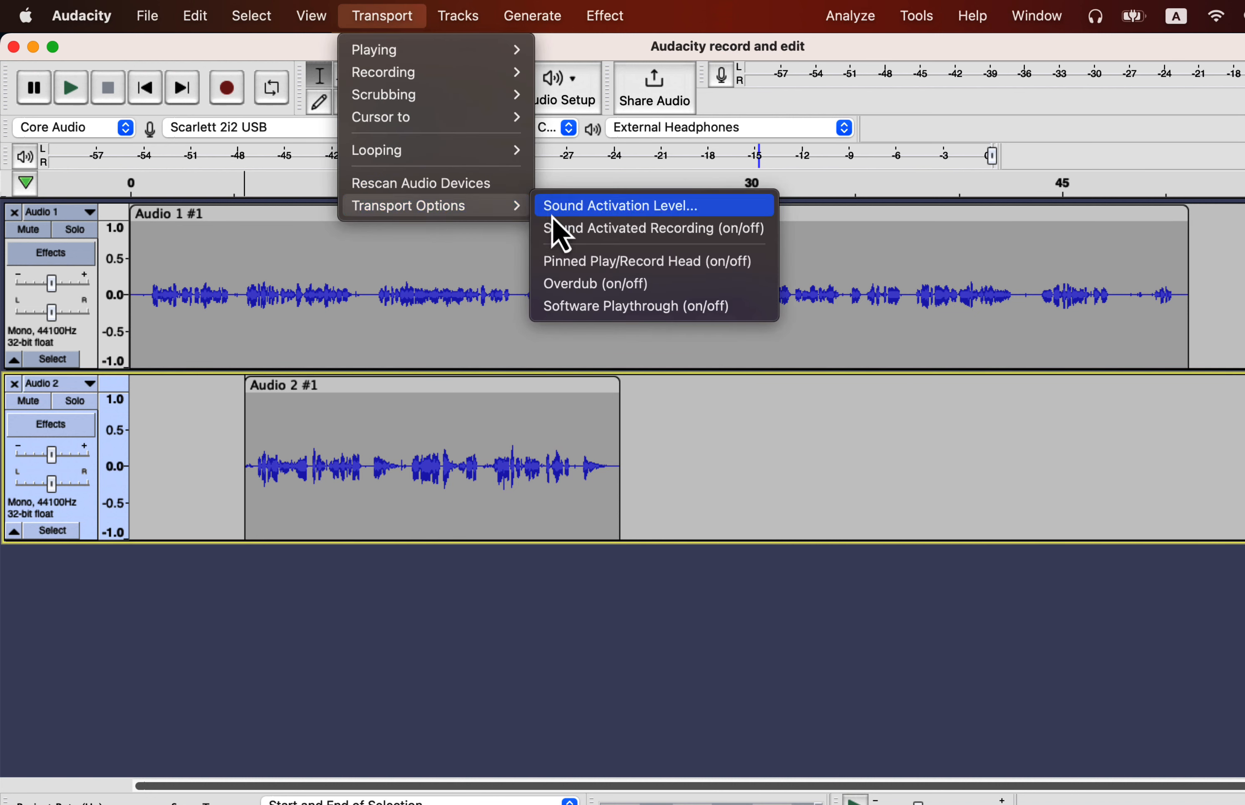
left_click(569, 313)
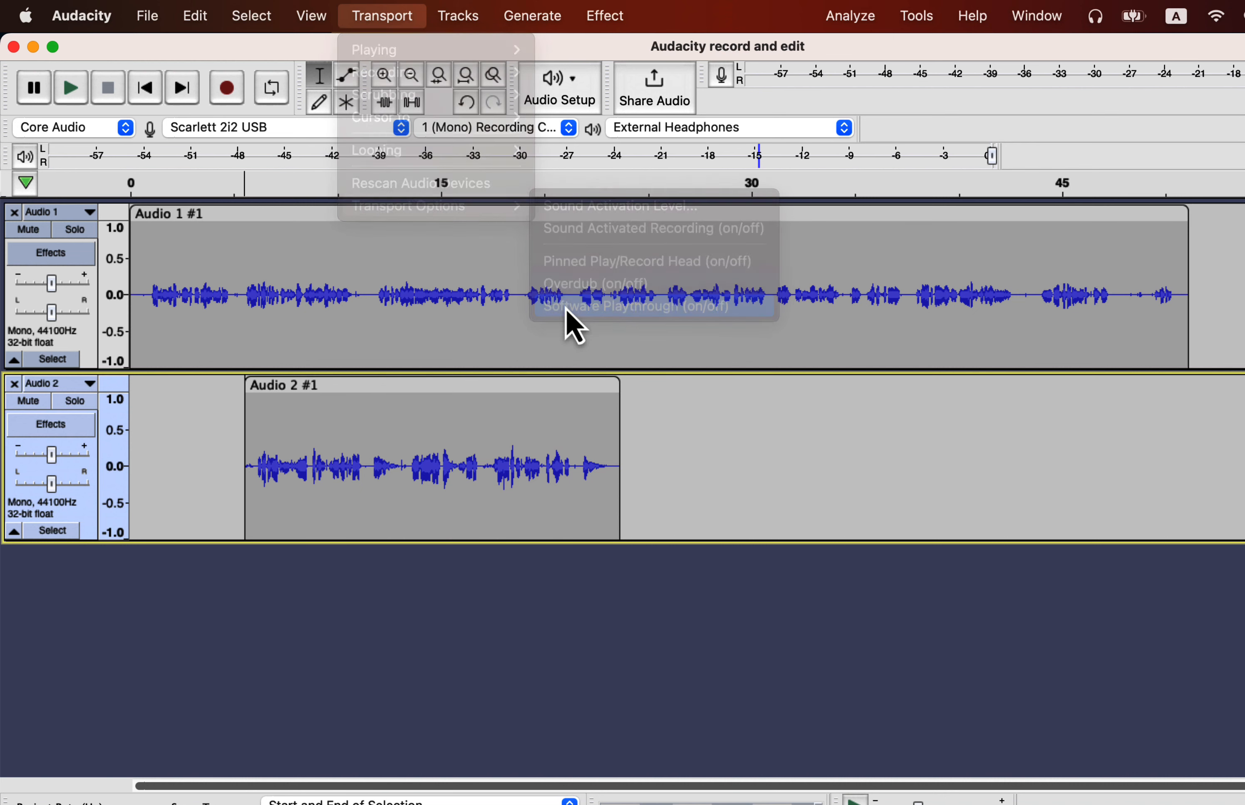
left_click(386, 12)
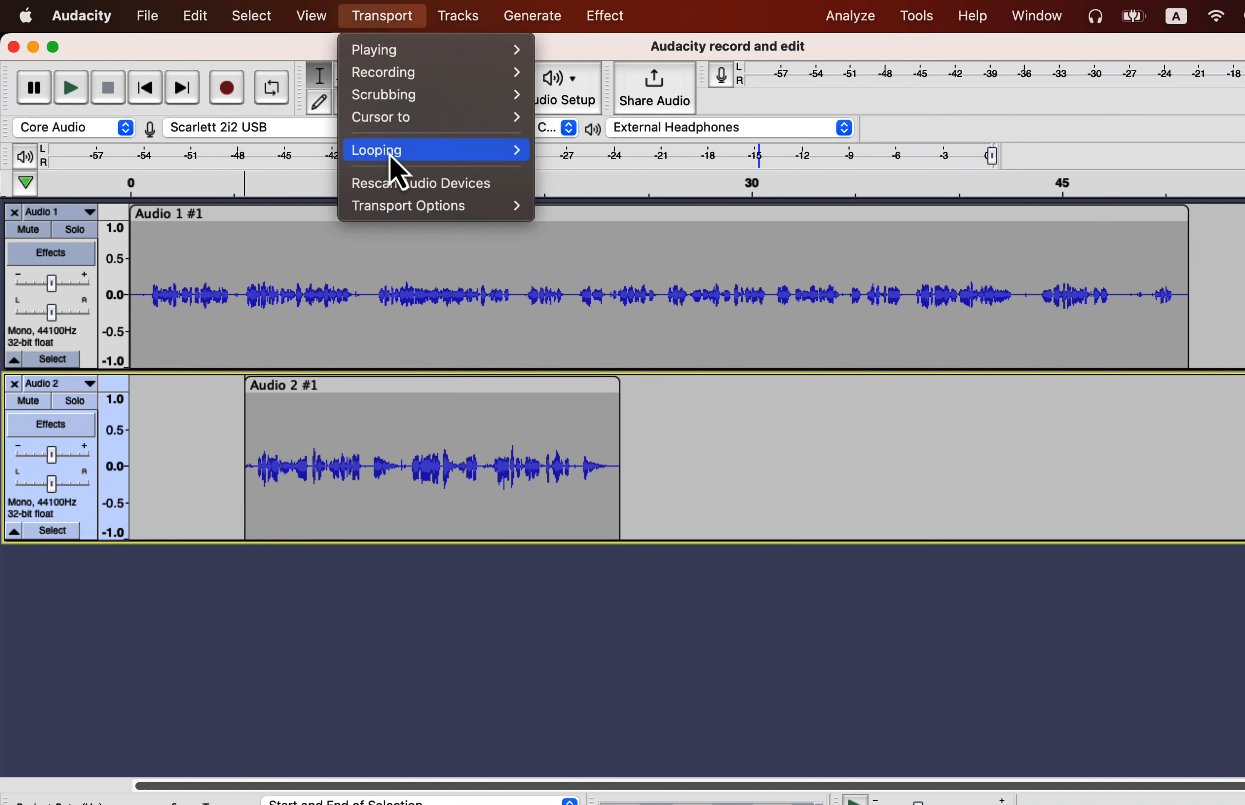
mouse_move(398, 212)
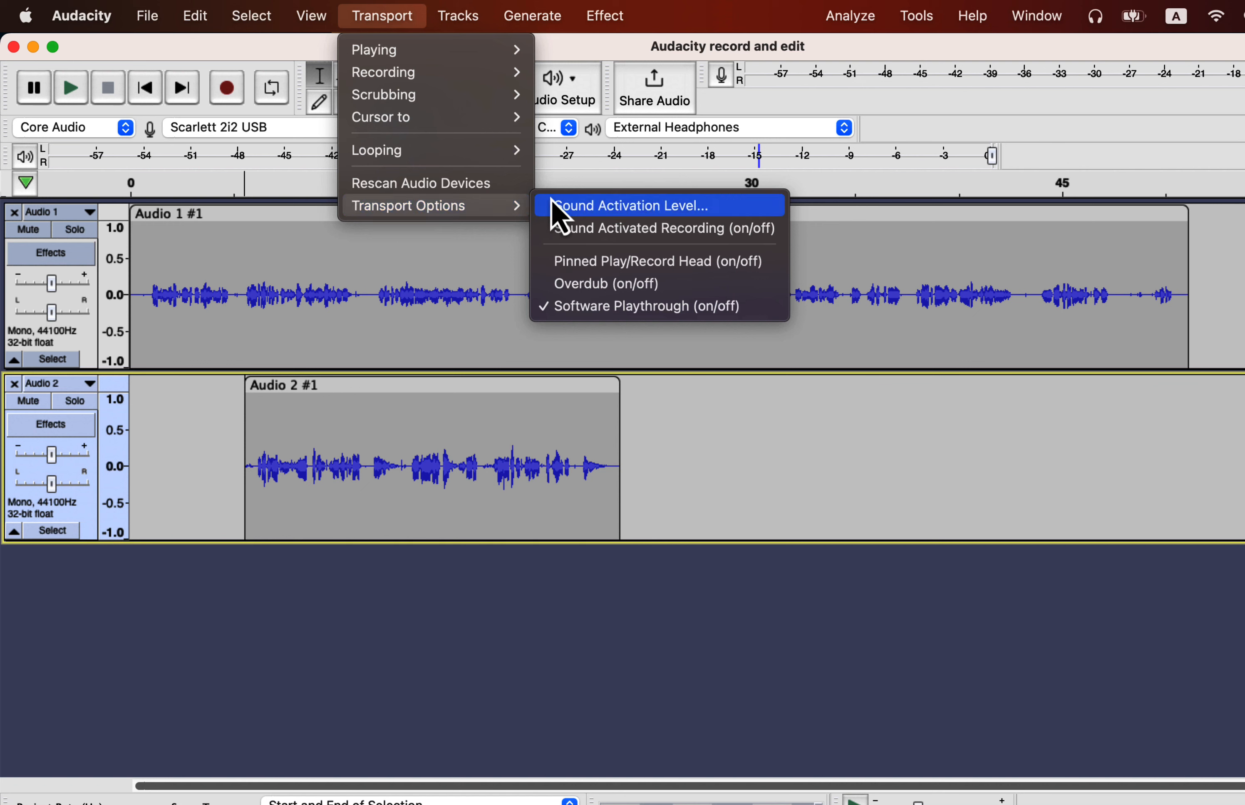
left_click(565, 309)
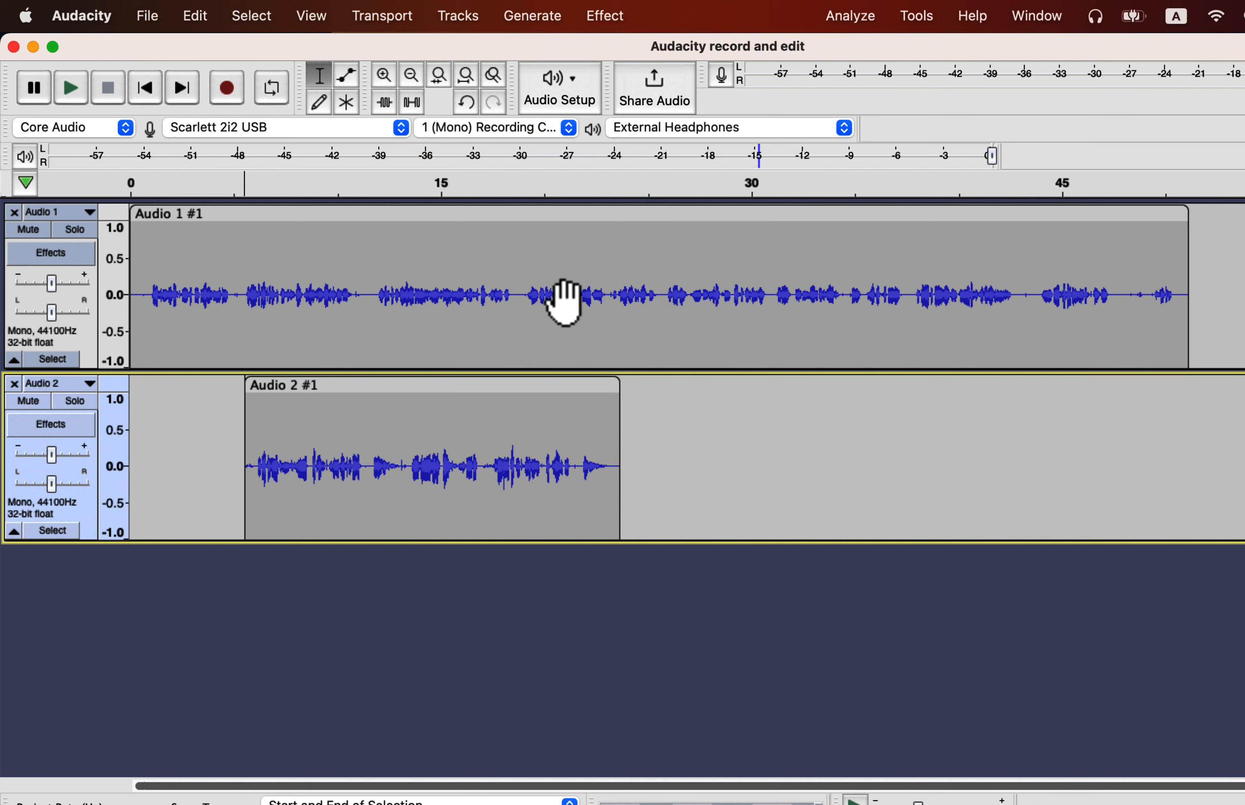
left_click(398, 16)
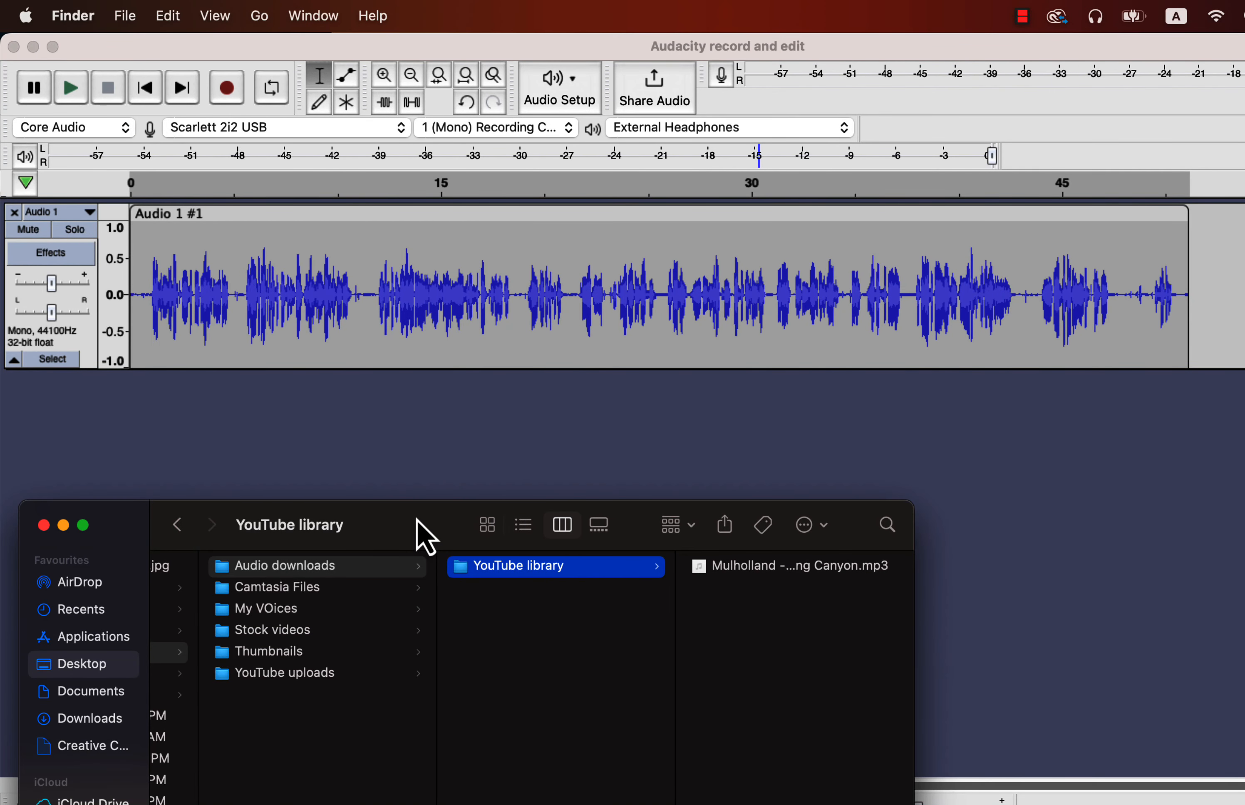
- Import Mulholland - King Canyon.mp3 from the YouTube library folder in Finder as a new track and clear the highlighted range
left_click(748, 567)
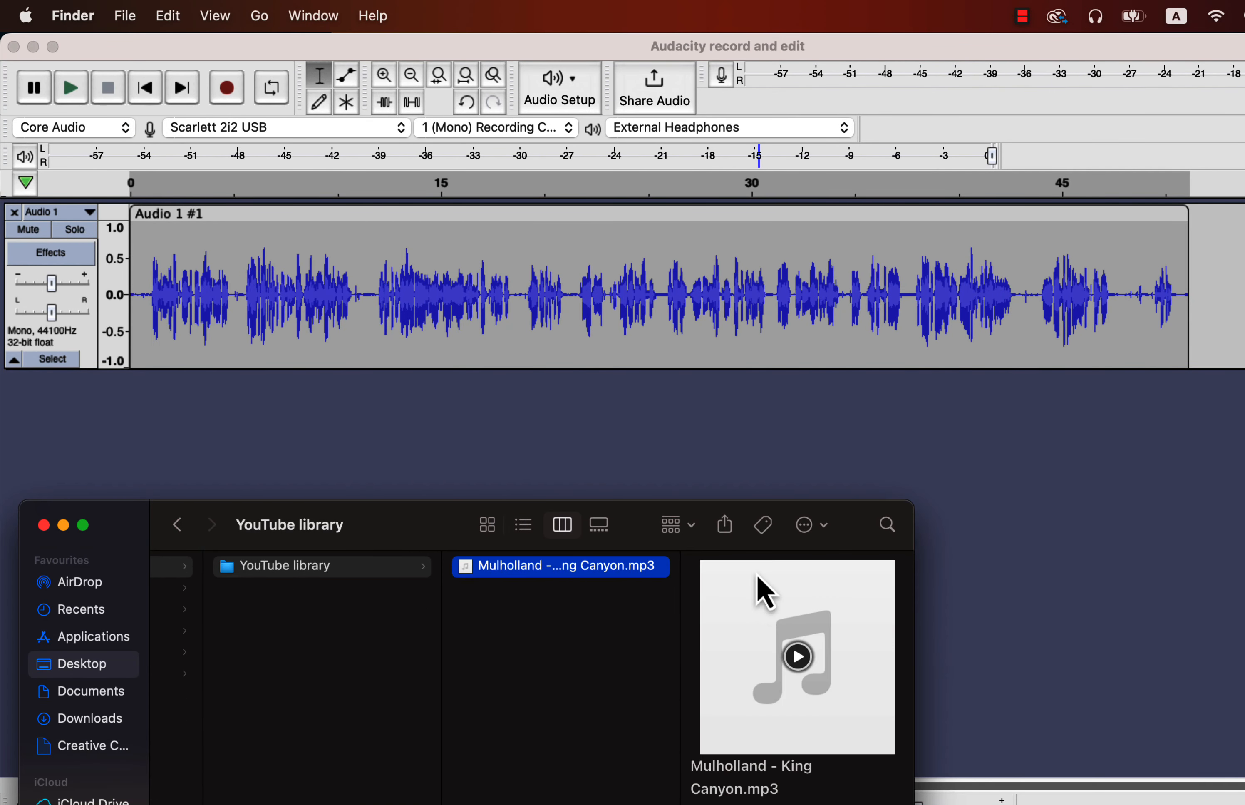
left_click_drag(616, 576, 393, 451)
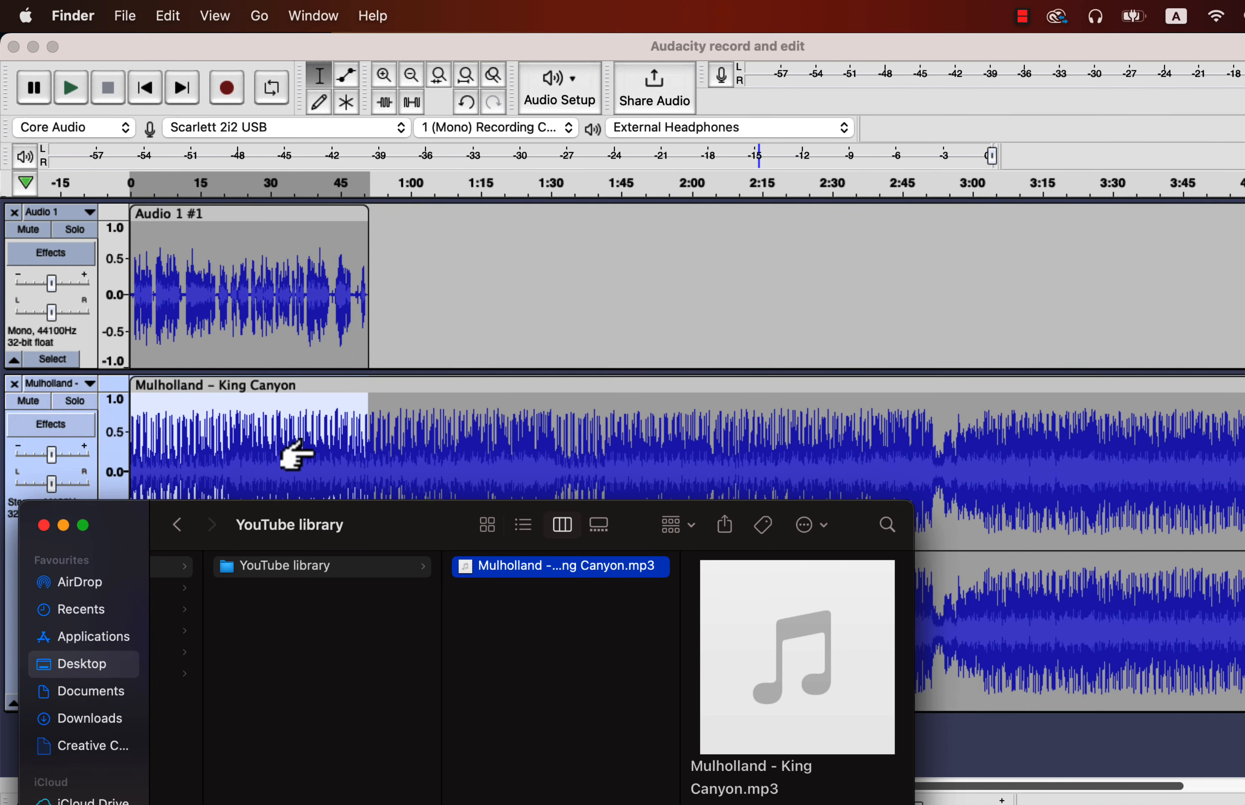
left_click(43, 526)
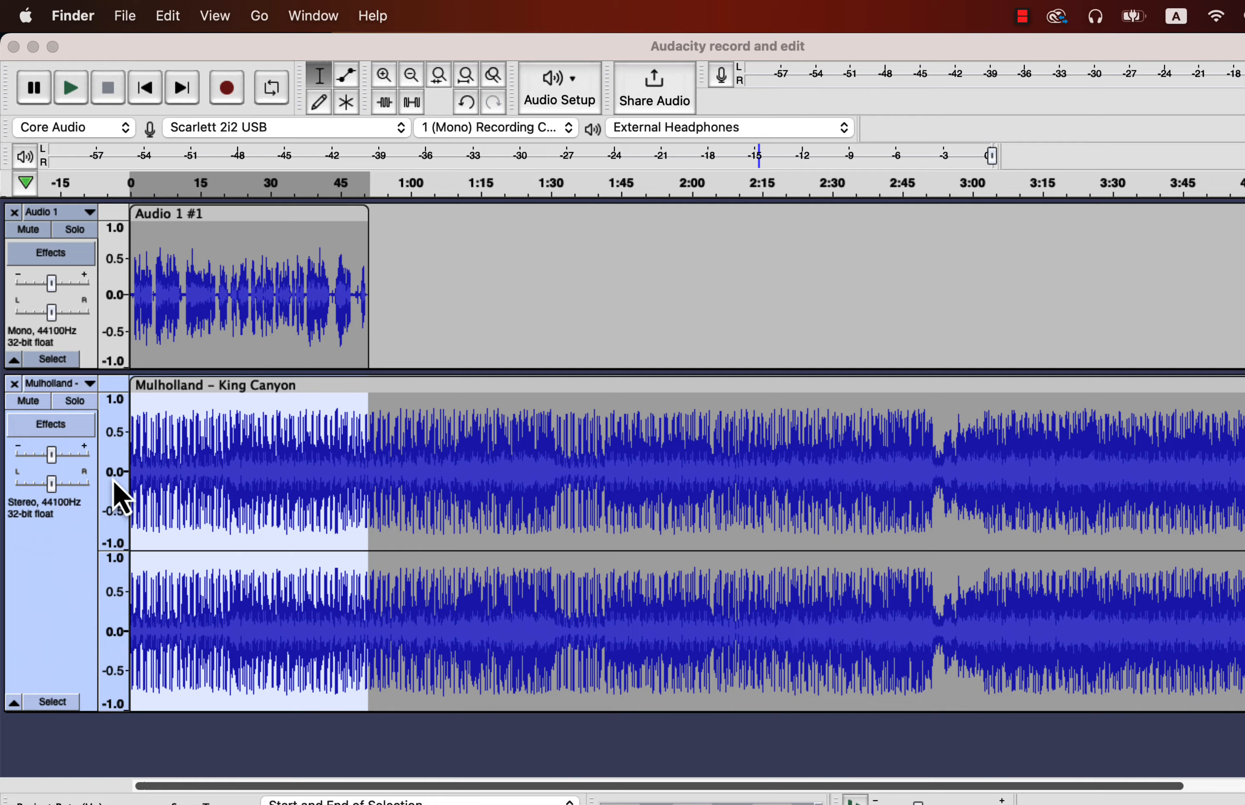
left_click(278, 347)
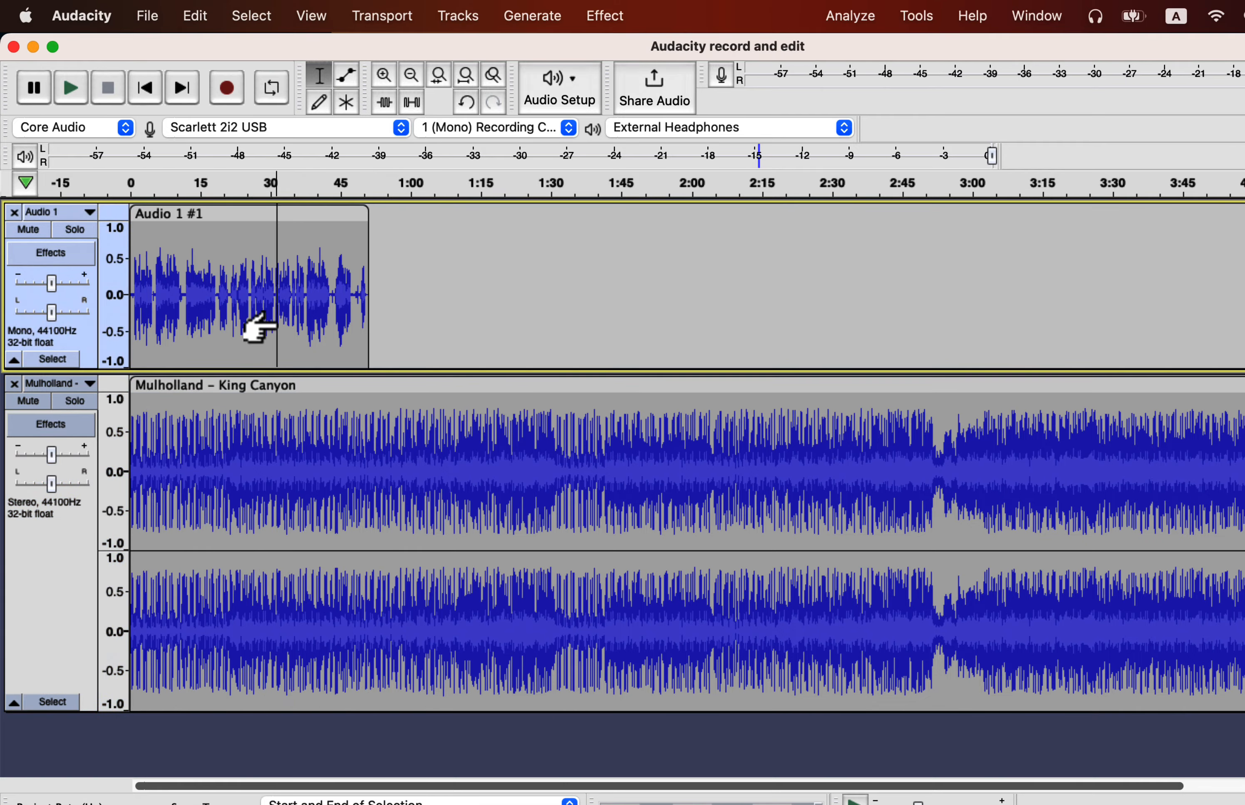
- Select the whole Mulholland - King Canyon clip
scroll(259, 327, "up", 4)
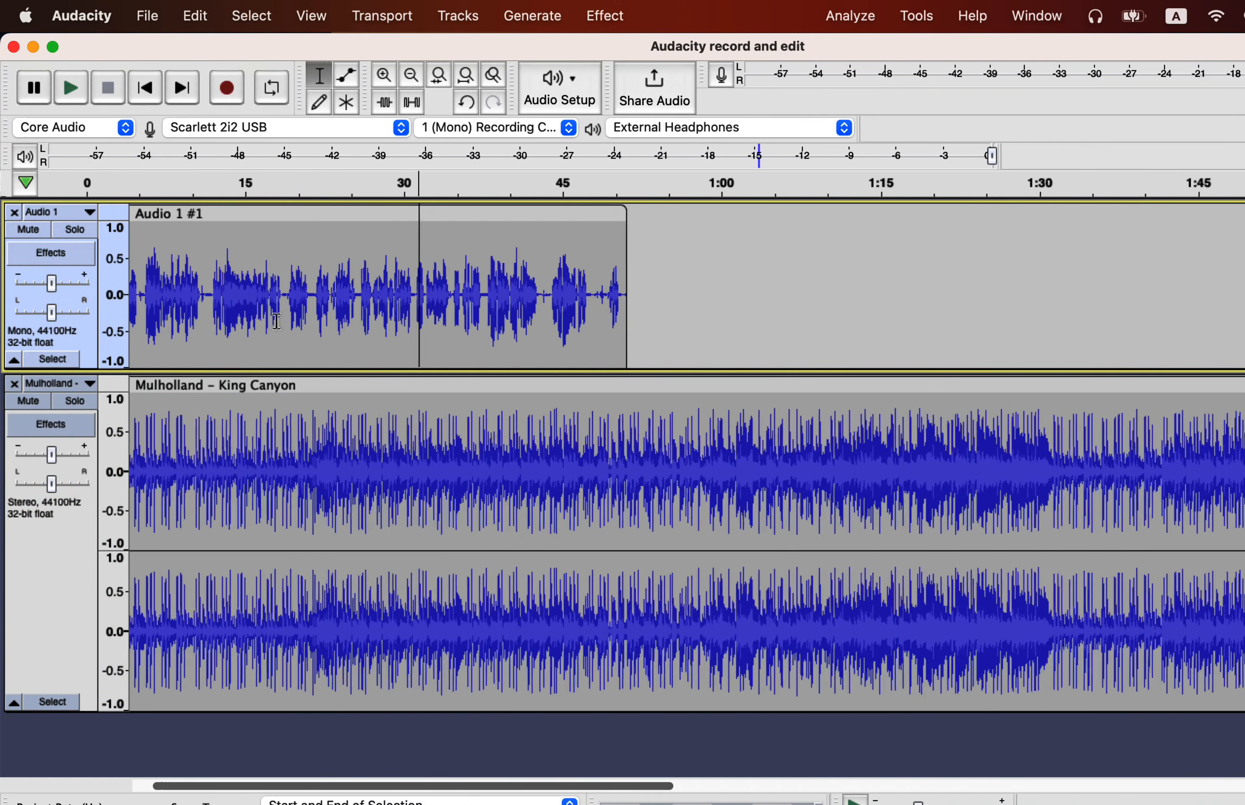
scroll(277, 321, "up", 2)
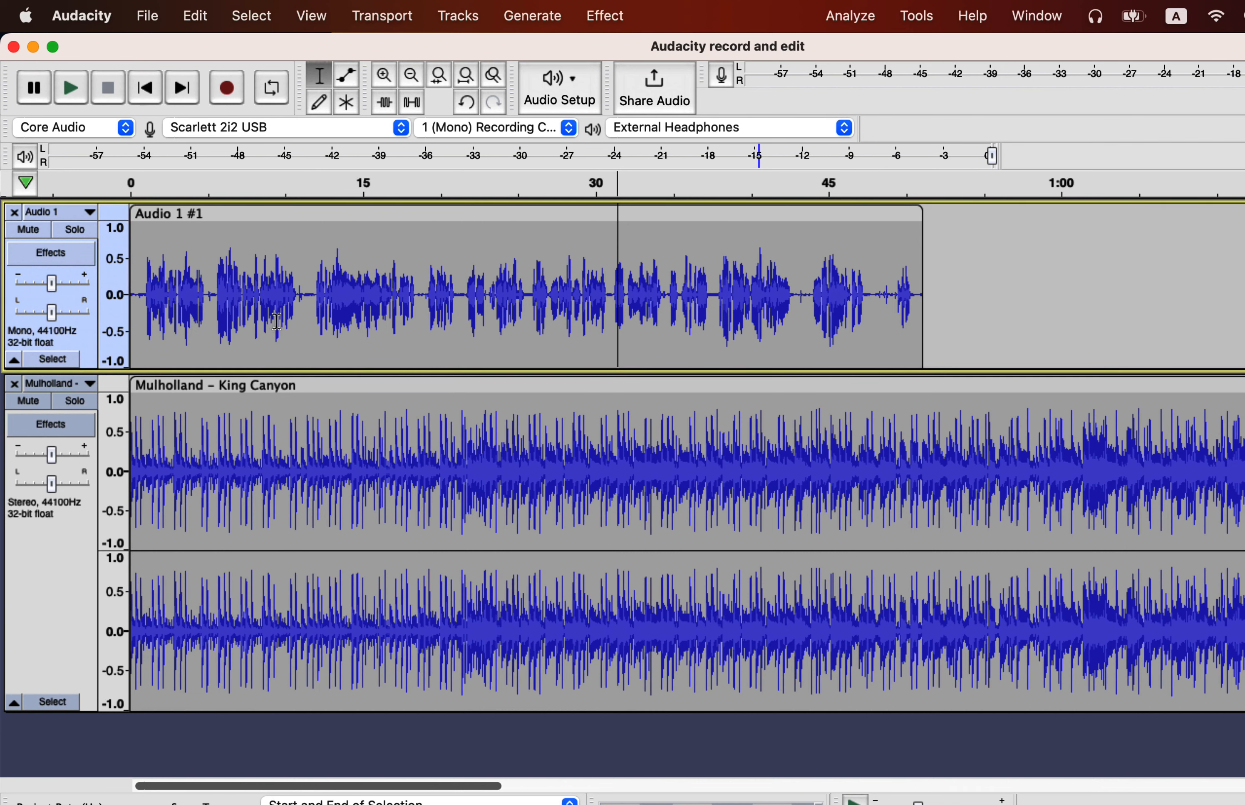
left_click(281, 463)
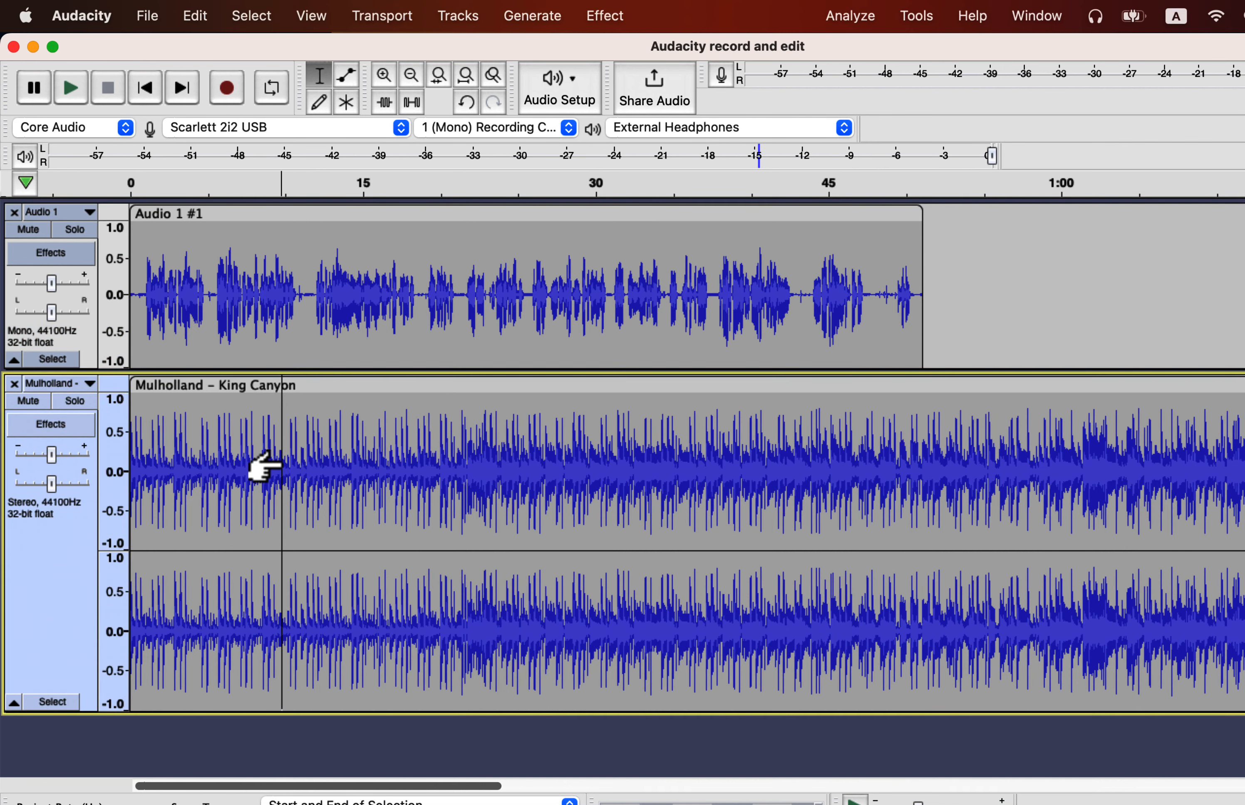
double_click(281, 463)
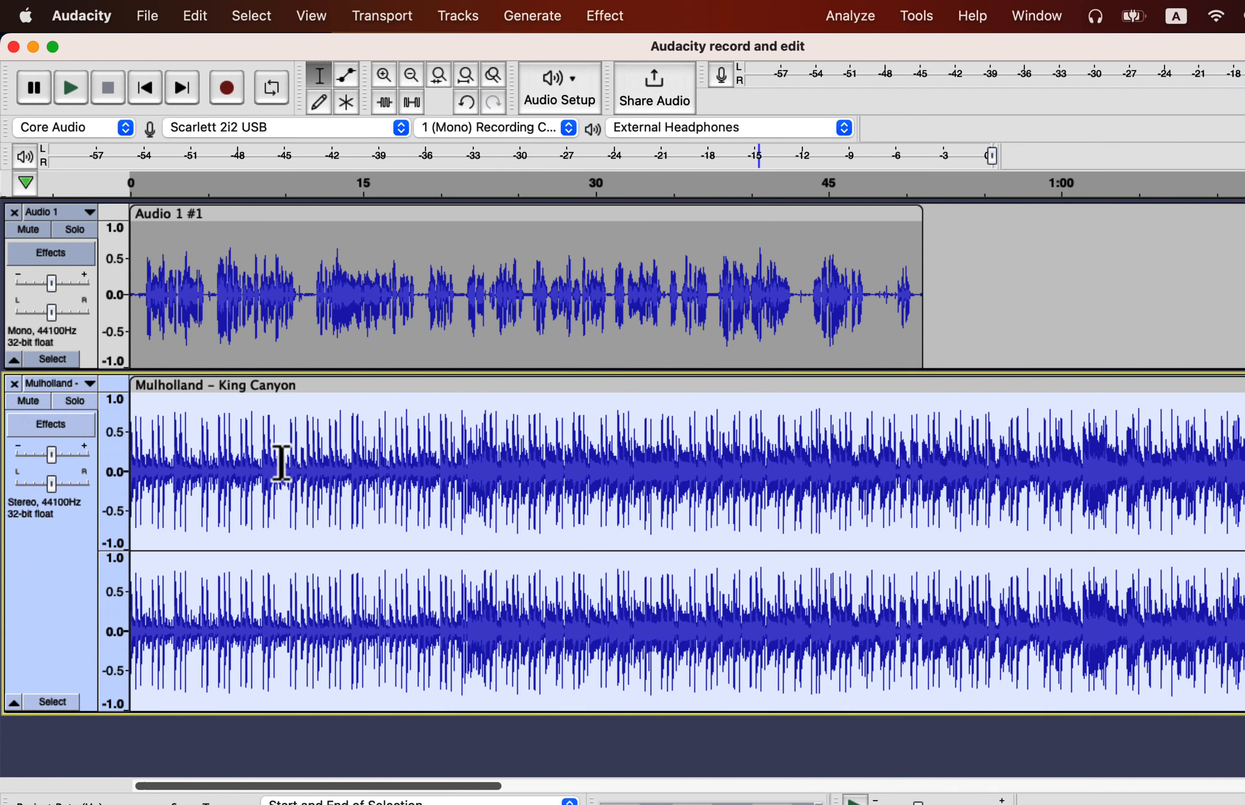
- Try to apply Auto Duck to the selected music while its track sits below the Audio 1 voice track
left_click(605, 18)
mouse_move(606, 152)
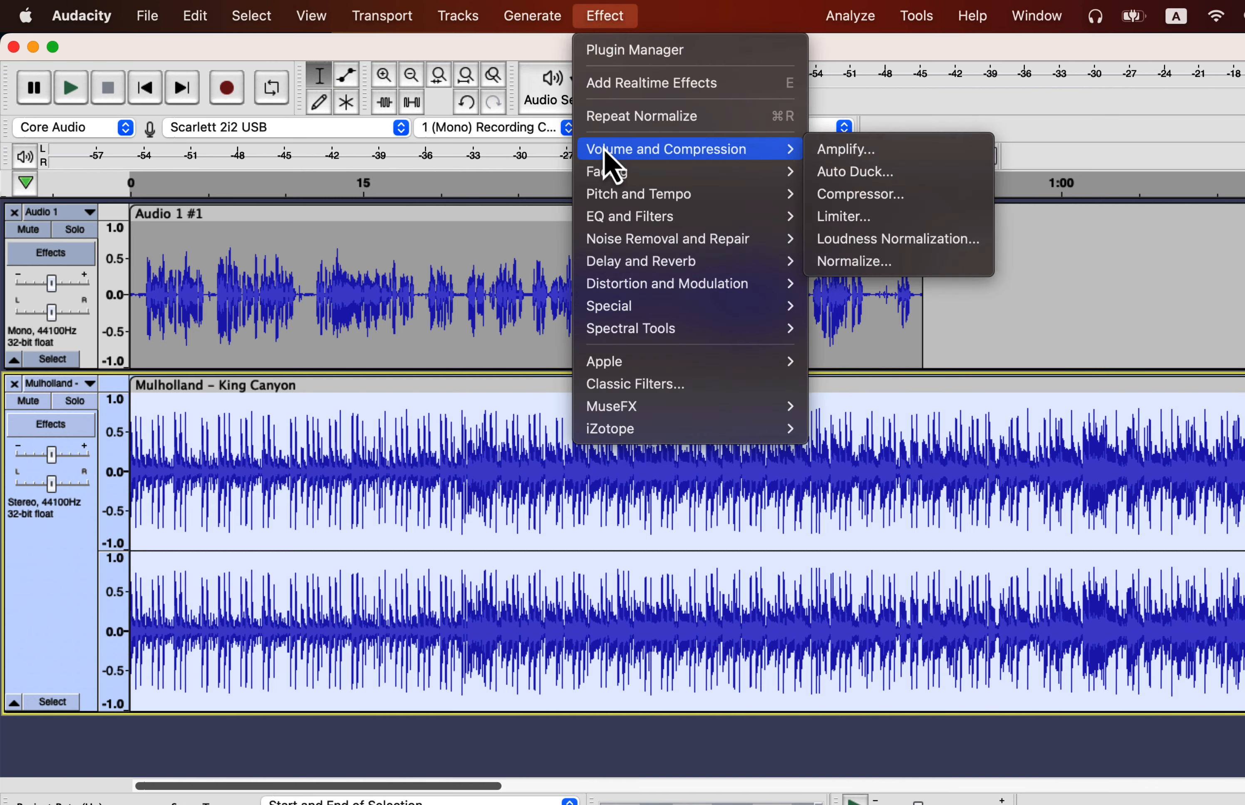
left_click(854, 173)
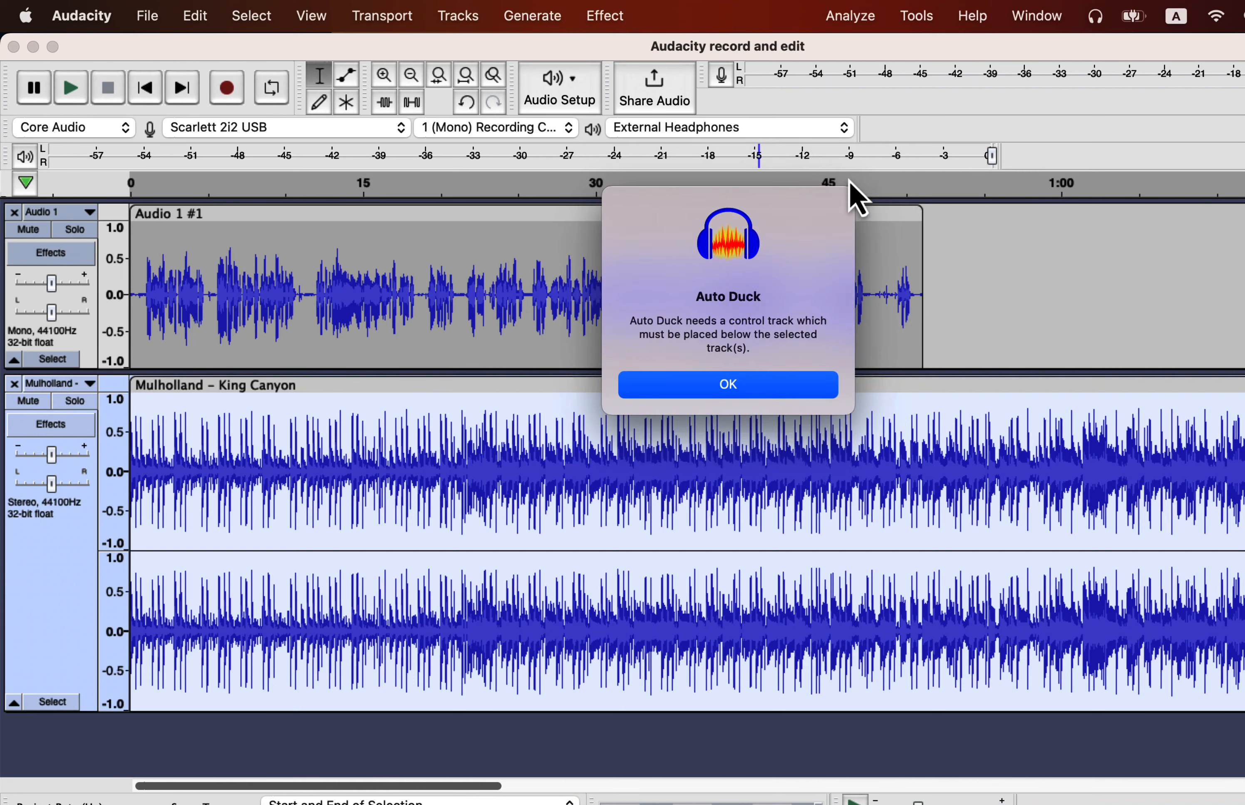
left_click(671, 390)
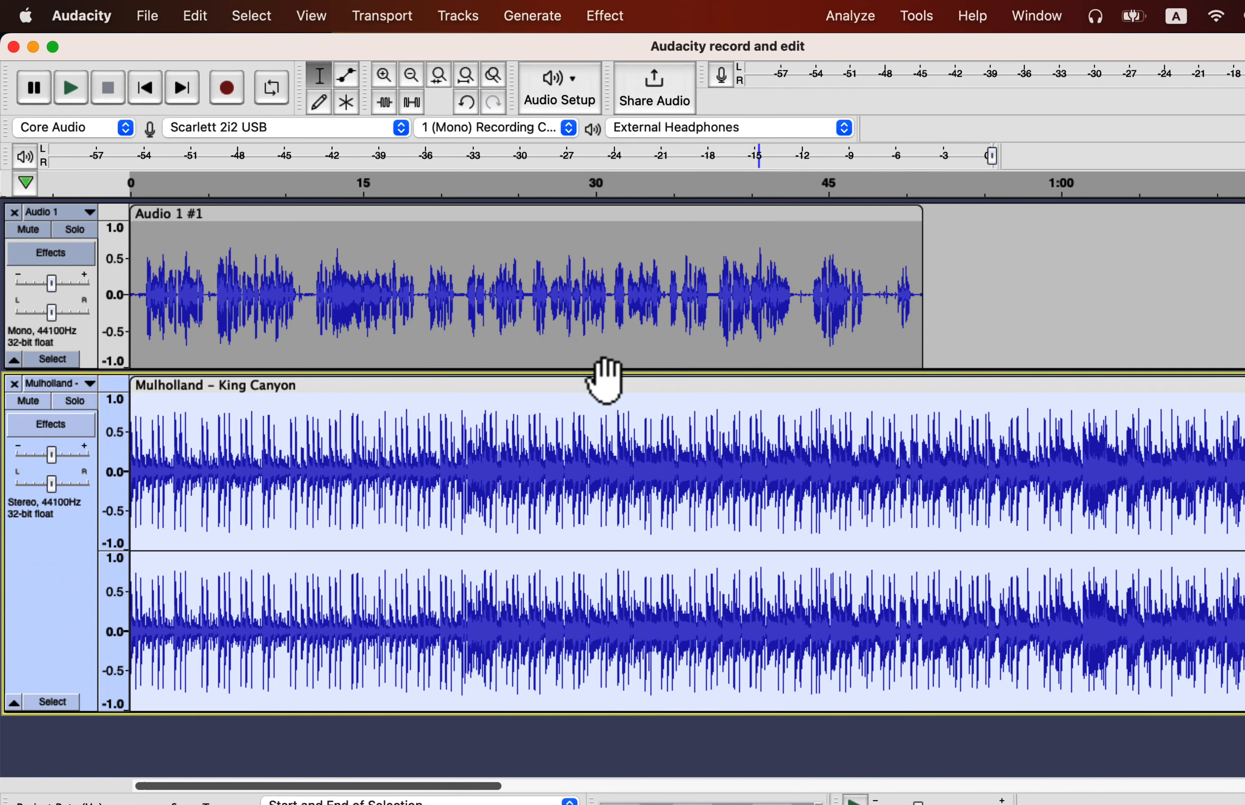
- Move the Mulholland - King Canyon track above Audio 1 and shift the voice clip to start at about 2.7 seconds
left_click(90, 386)
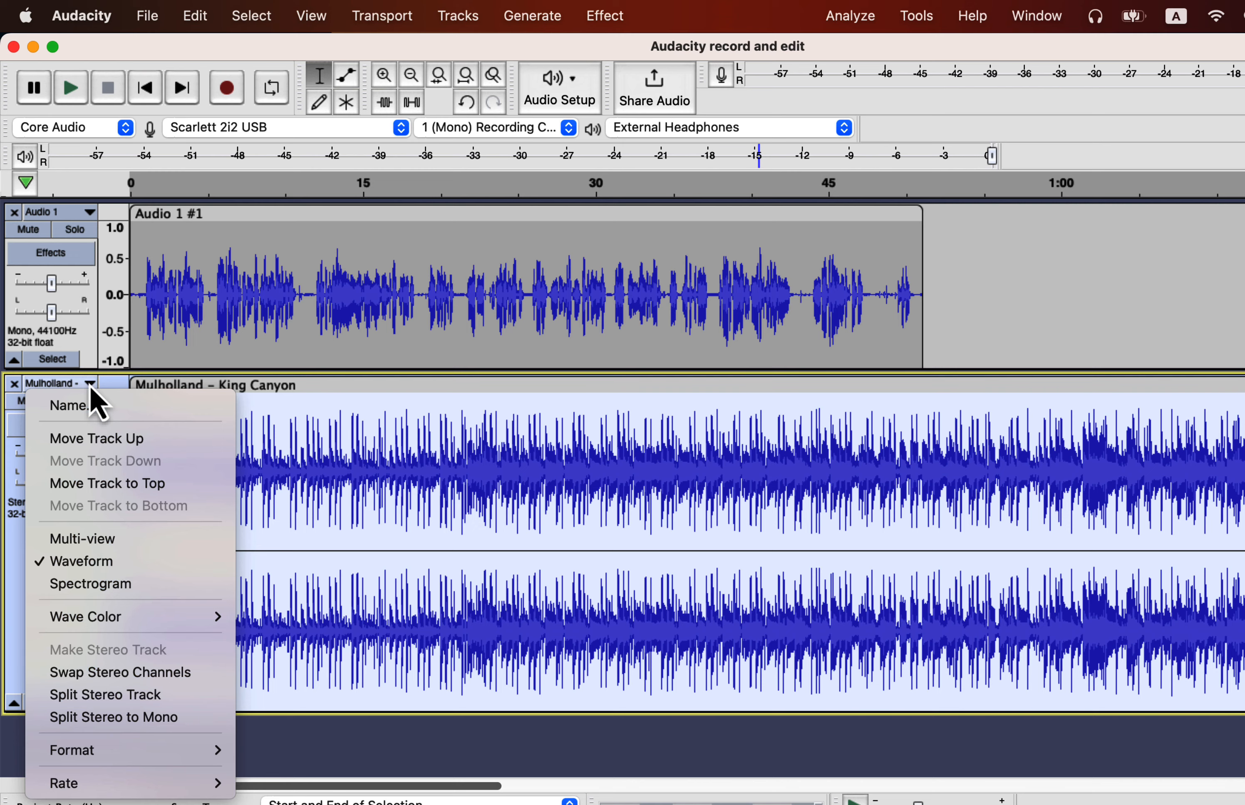
left_click(94, 439)
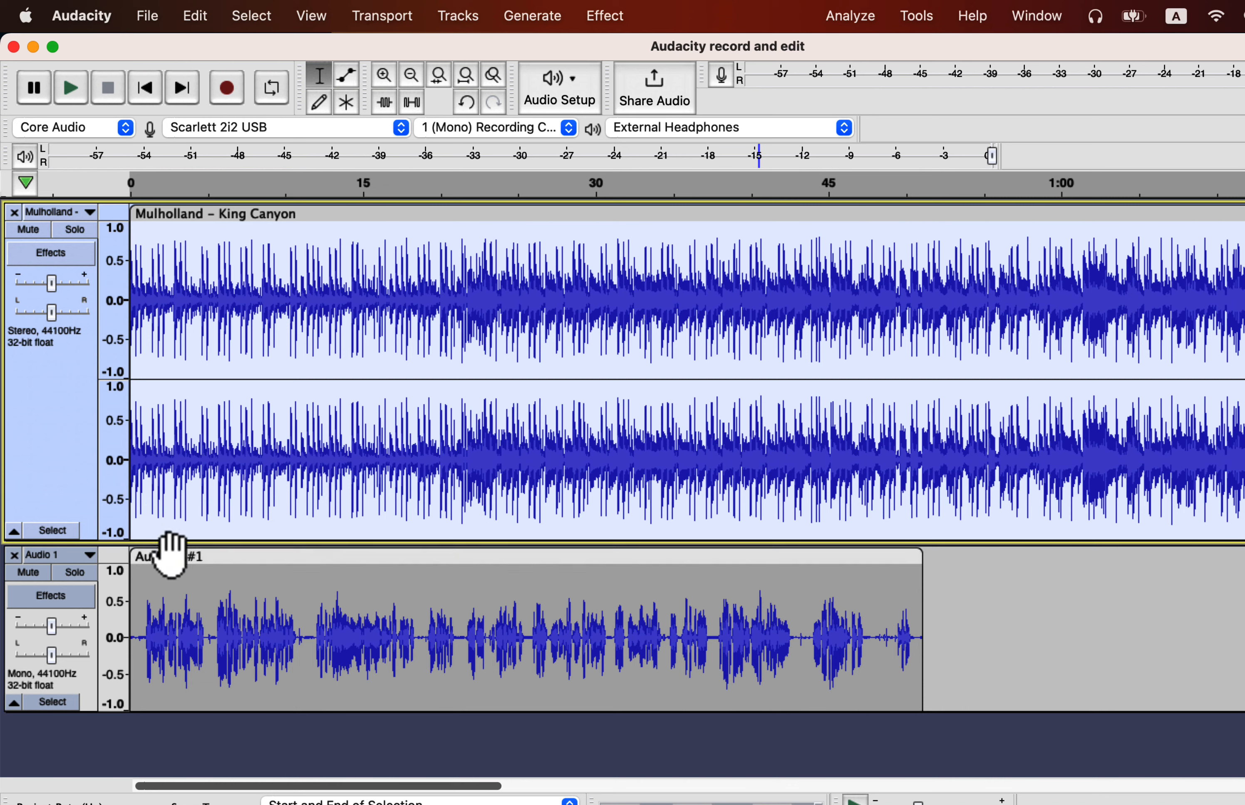
left_click_drag(170, 553, 214, 559)
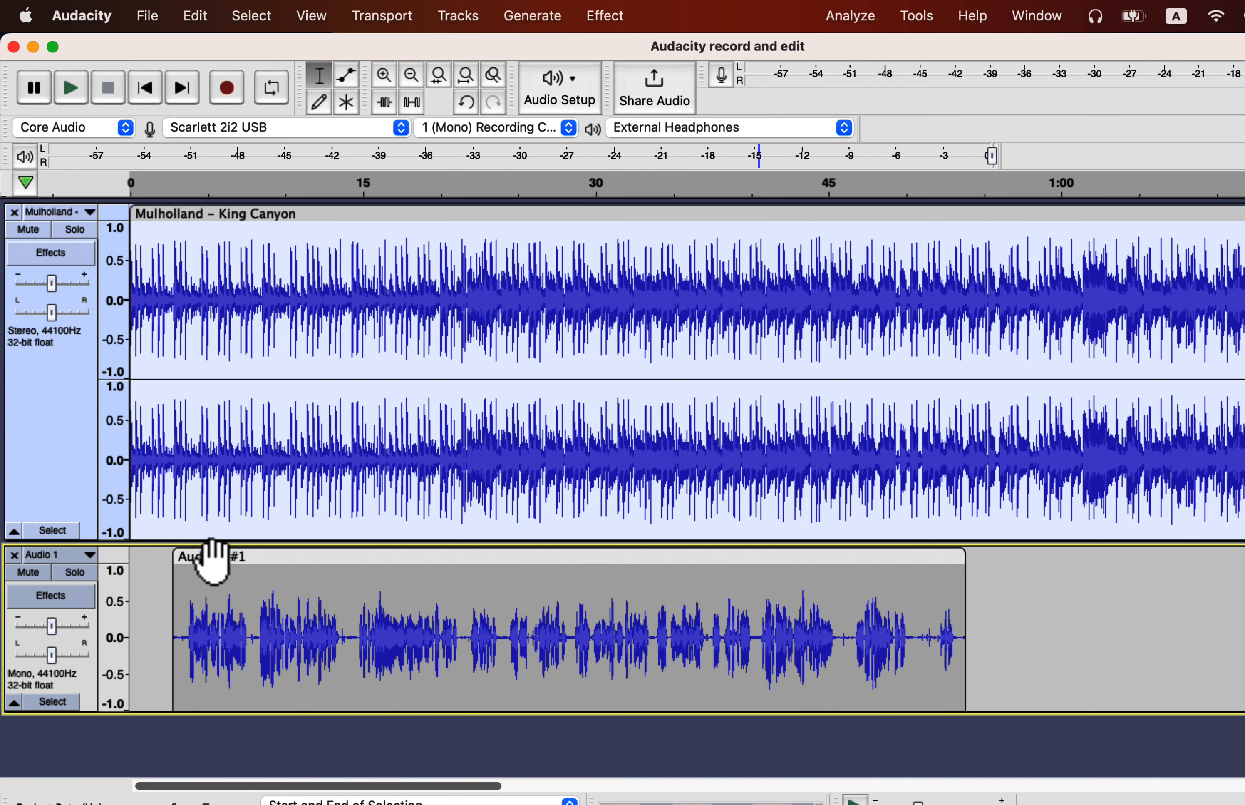
left_click_drag(214, 559, 213, 561)
- Play the opening of the mix, and apply Auto Duck to the music with a -12 dB duck amount and -30 dB threshold
key("space")
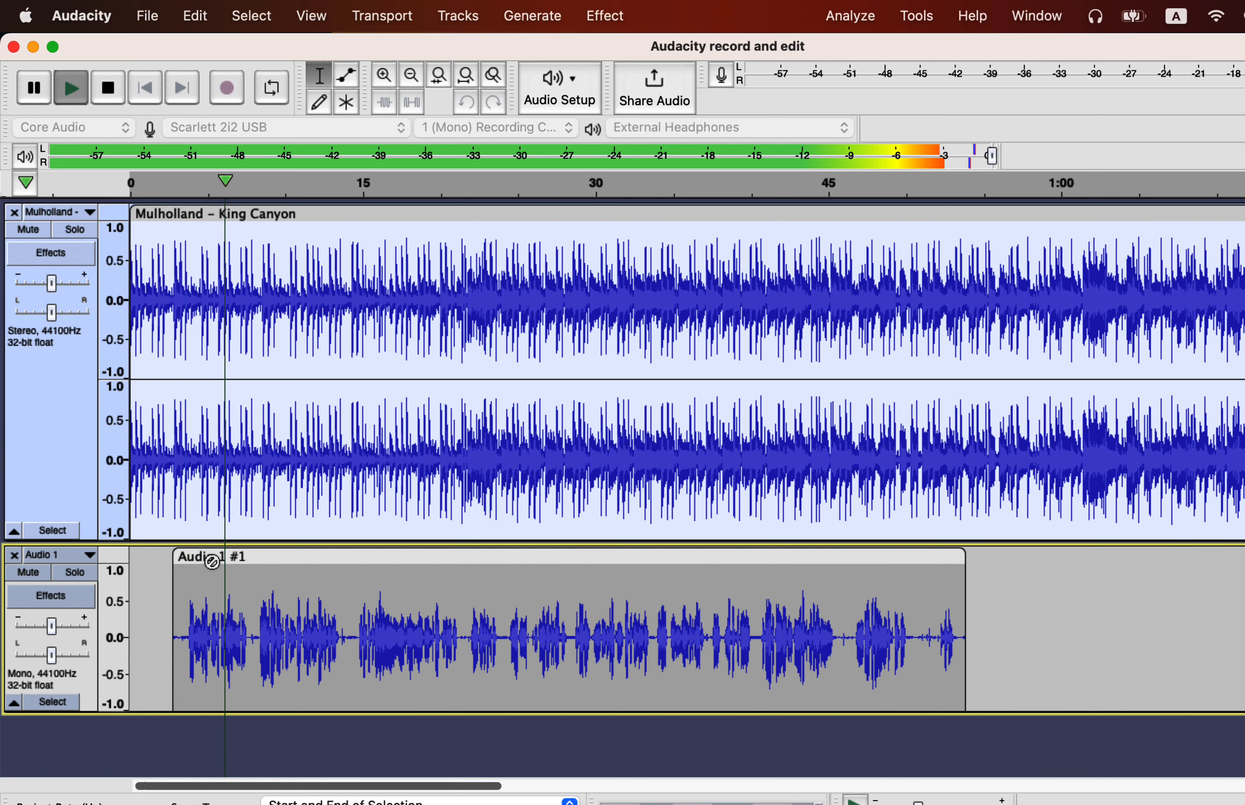
key("space")
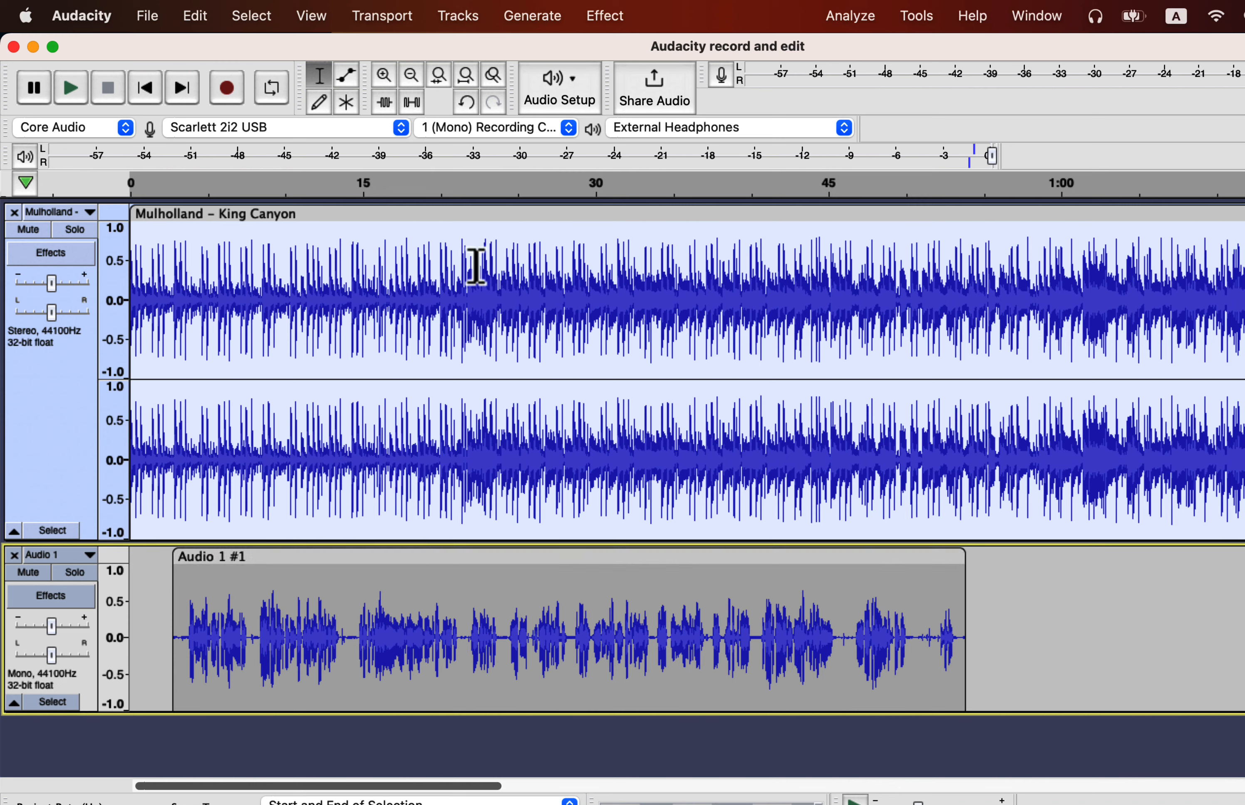
left_click(608, 21)
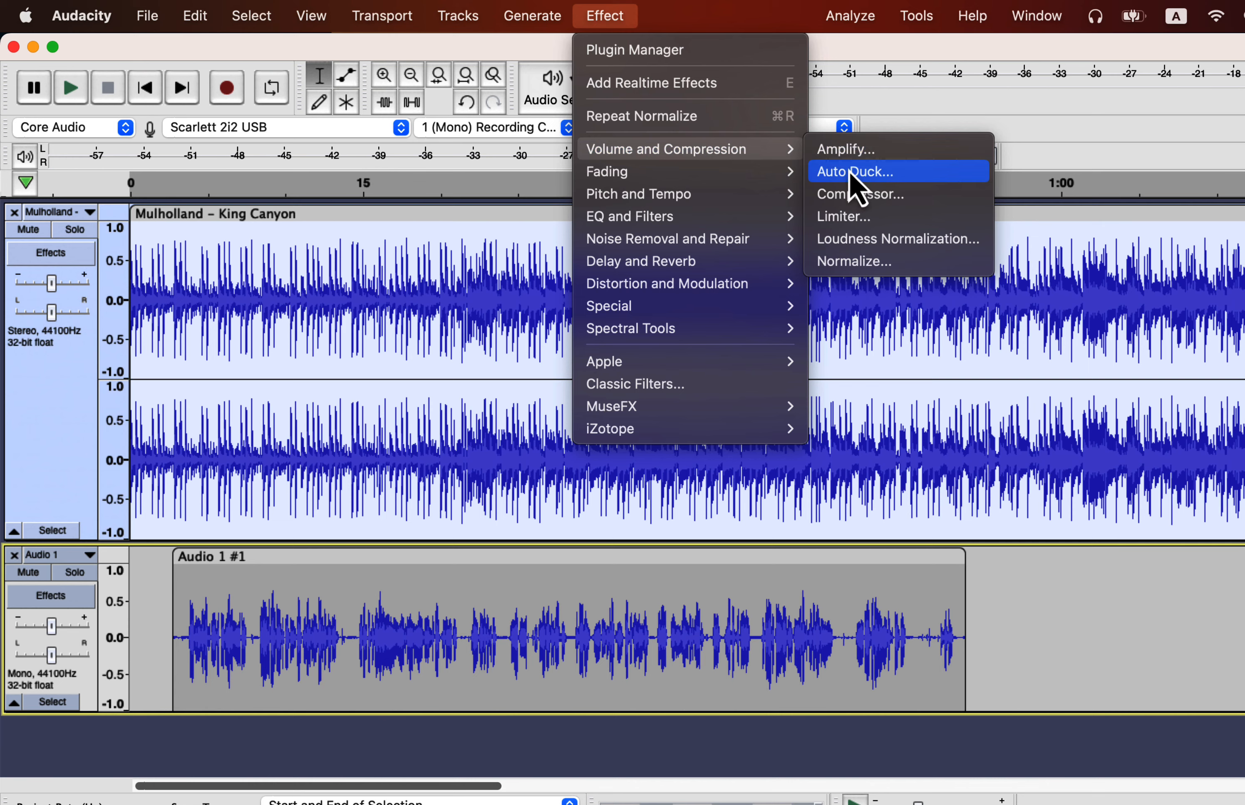
left_click(858, 173)
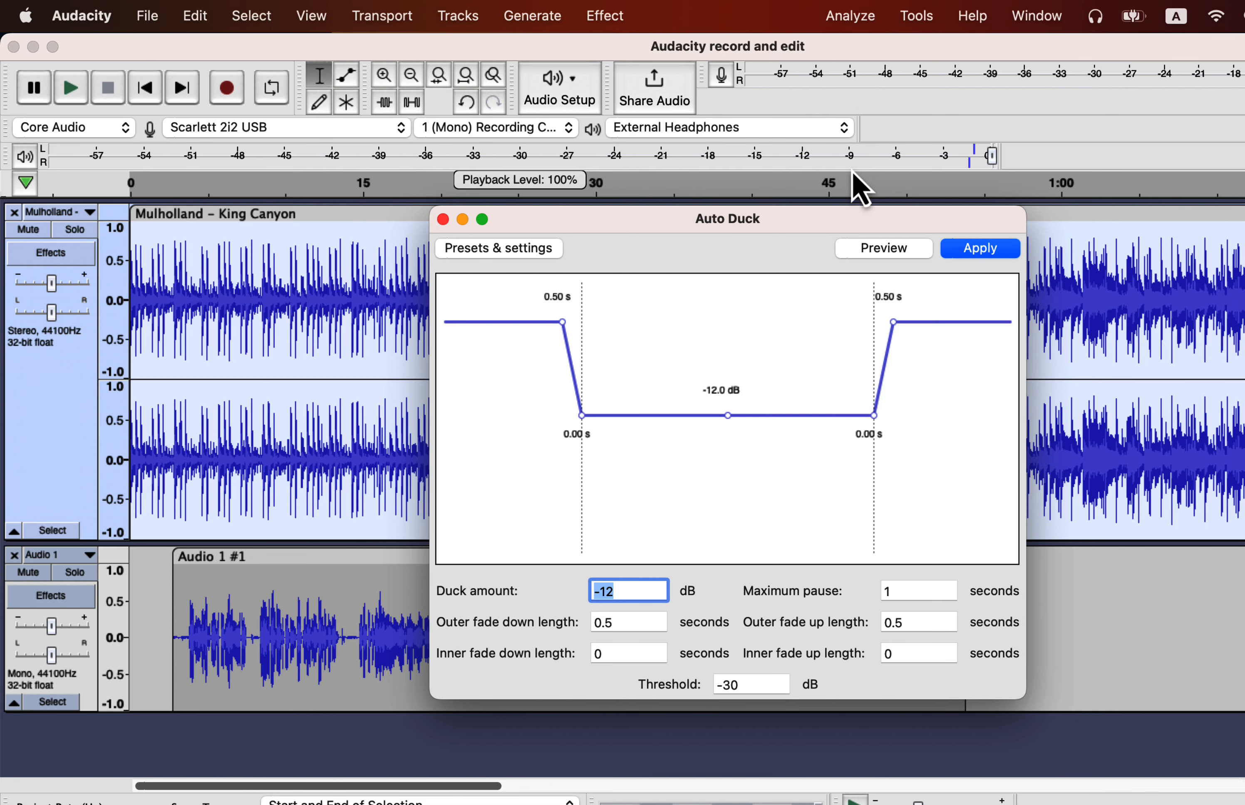
left_click(965, 254)
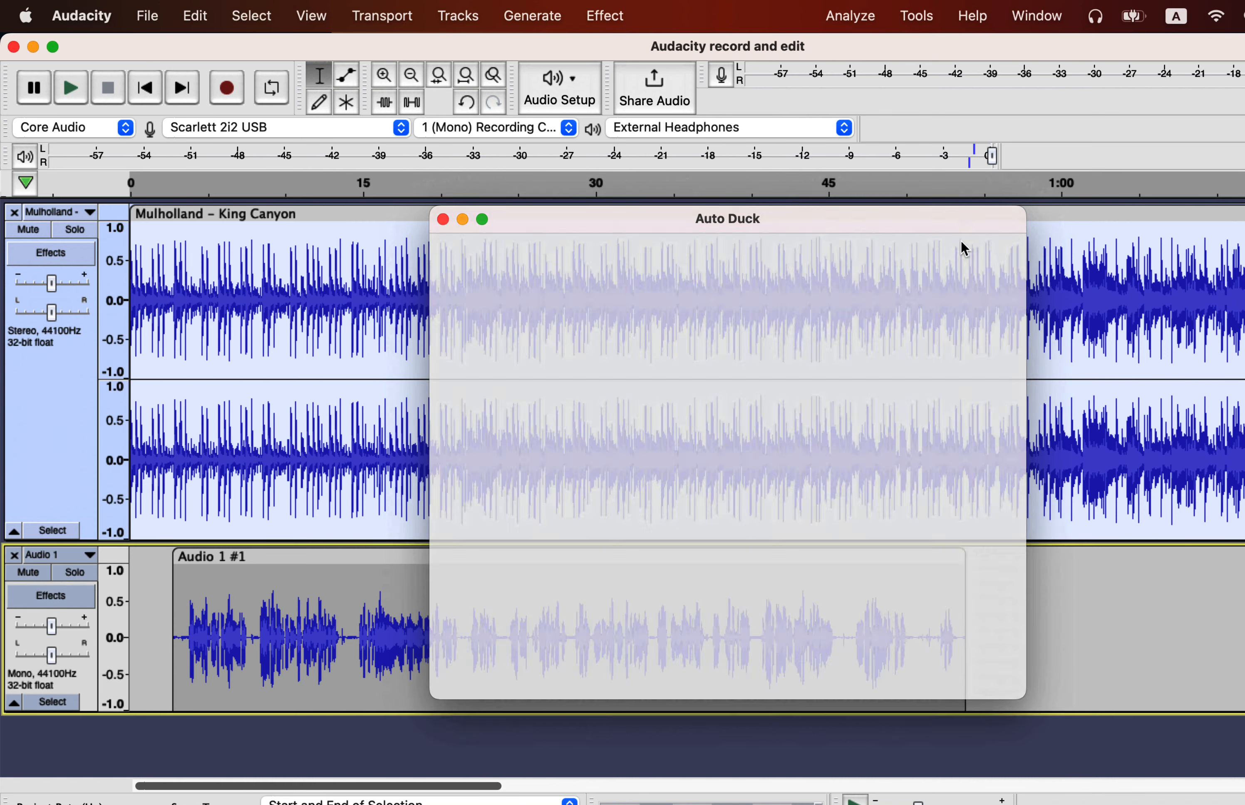
- Play the mix from the beginning to hear the ducked music, and clear the selection
key("space")
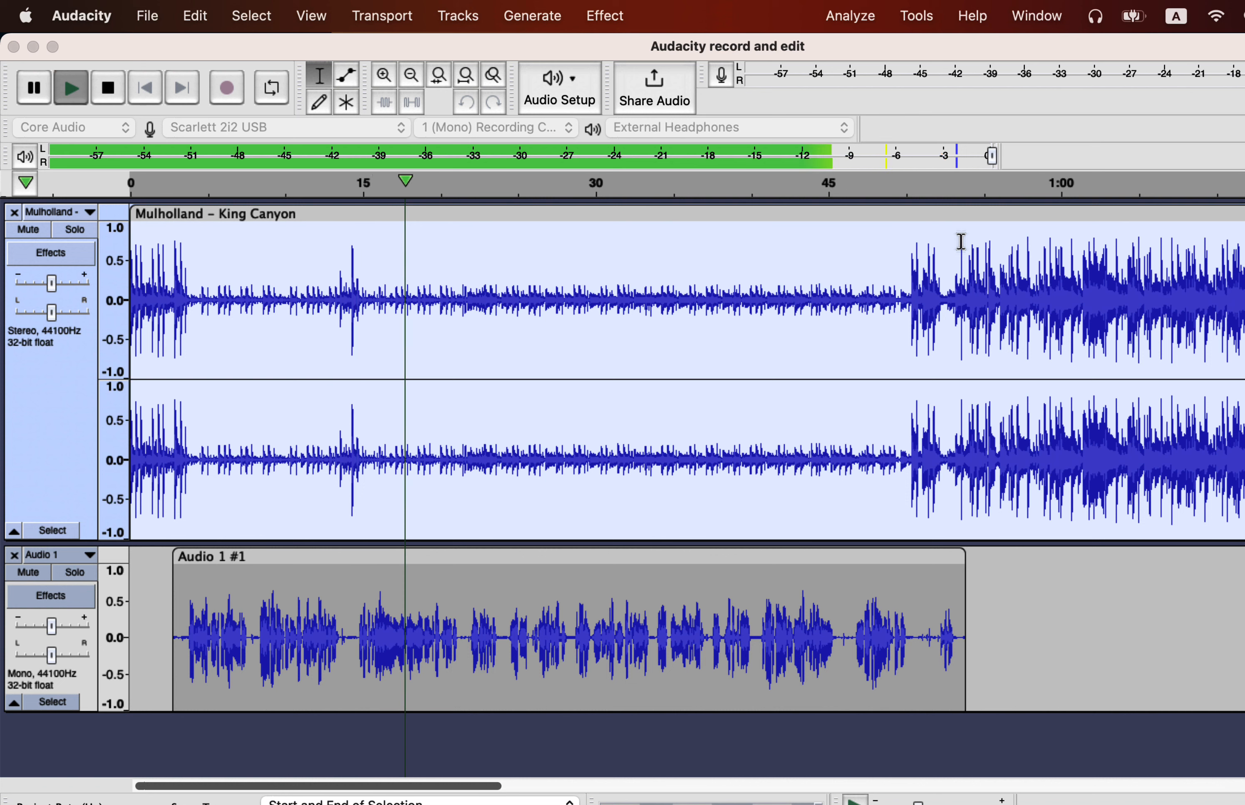
key("space")
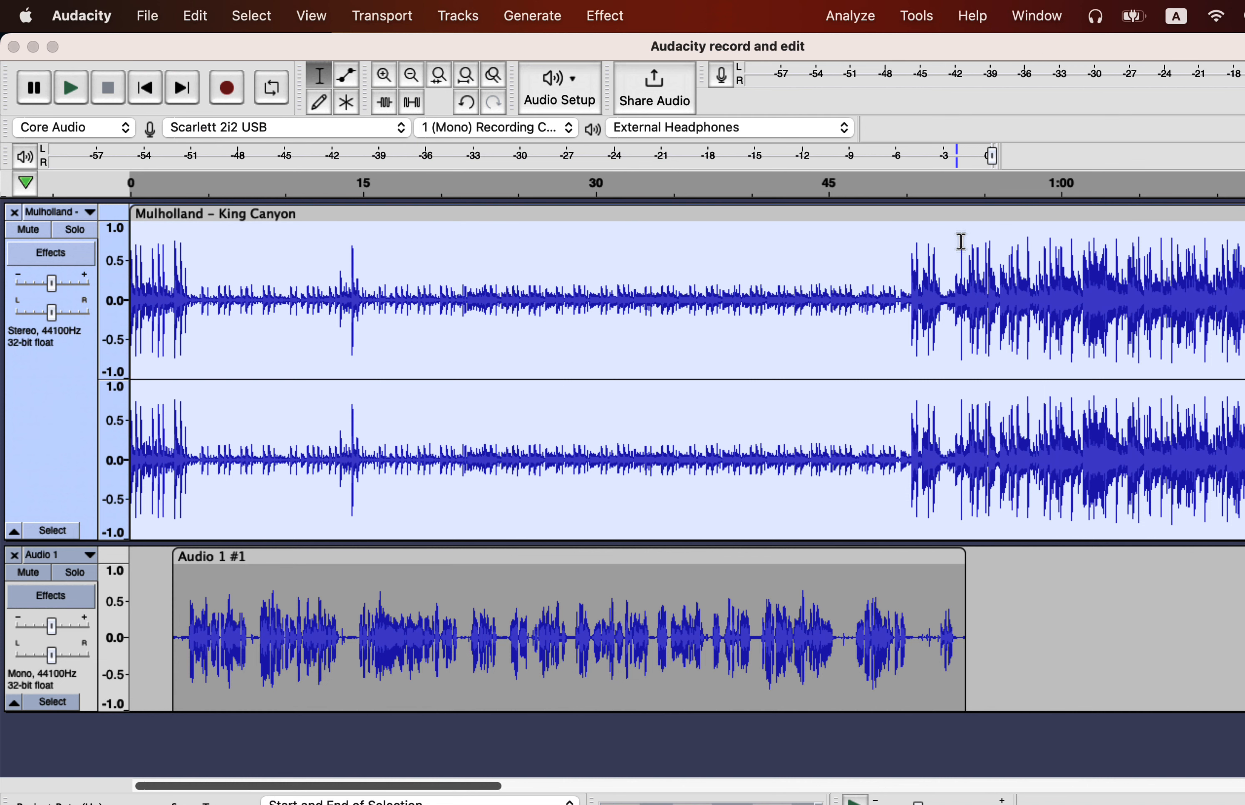
left_click(477, 270)
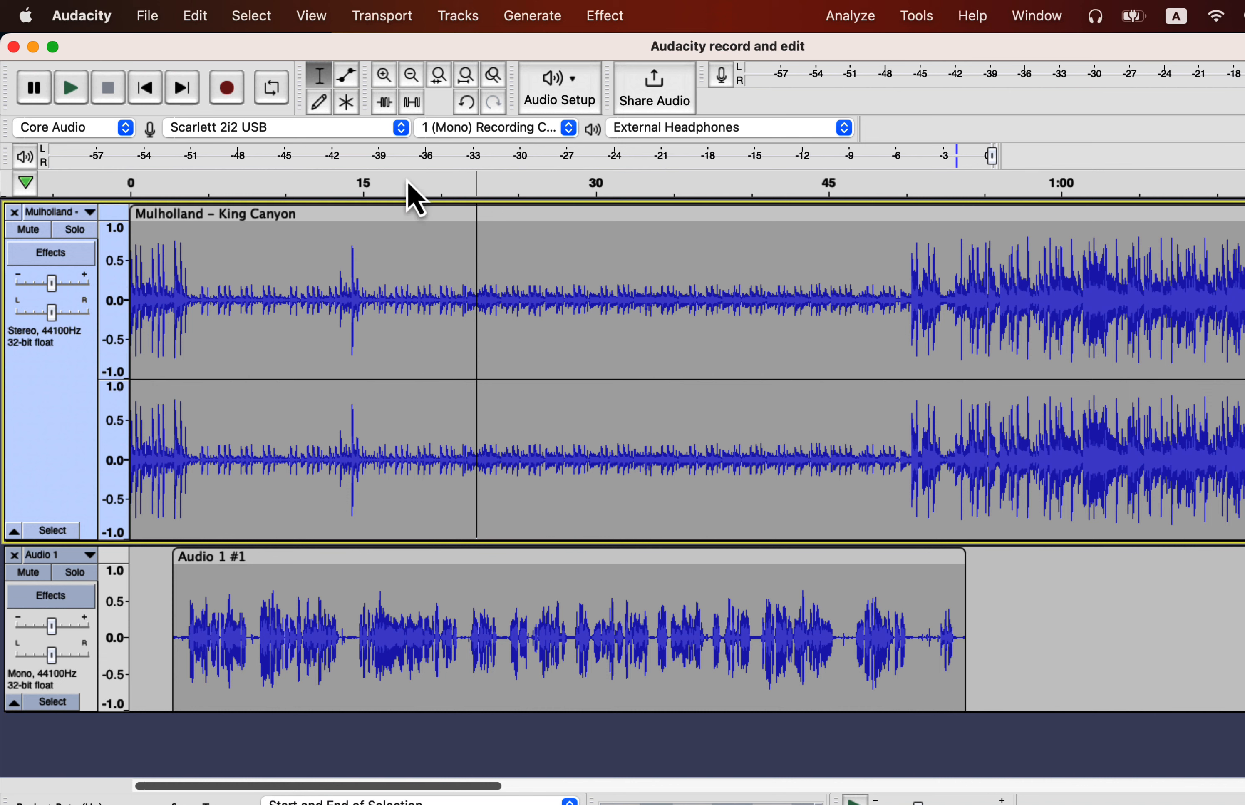
- With the Envelope tool, add control points to the music between about 21 and 36 seconds and lower the volume there
left_click(347, 81)
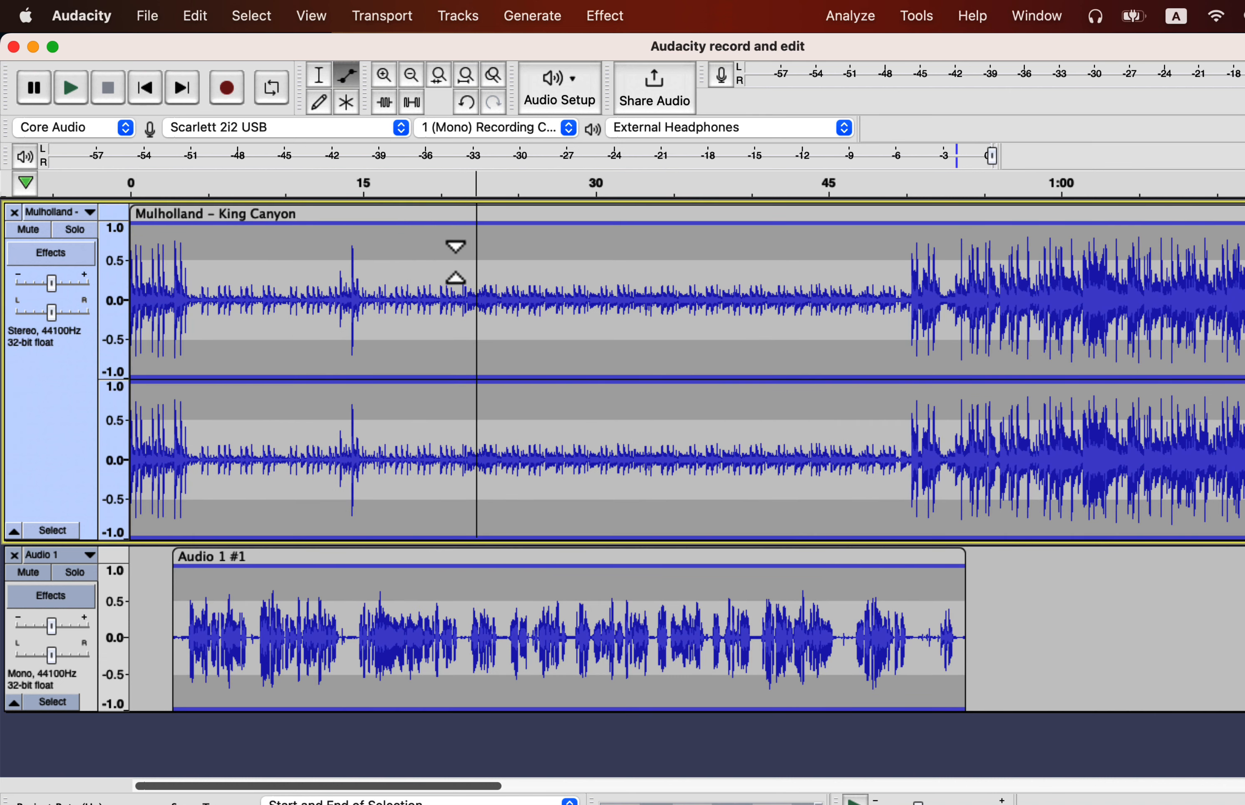
left_click(455, 261)
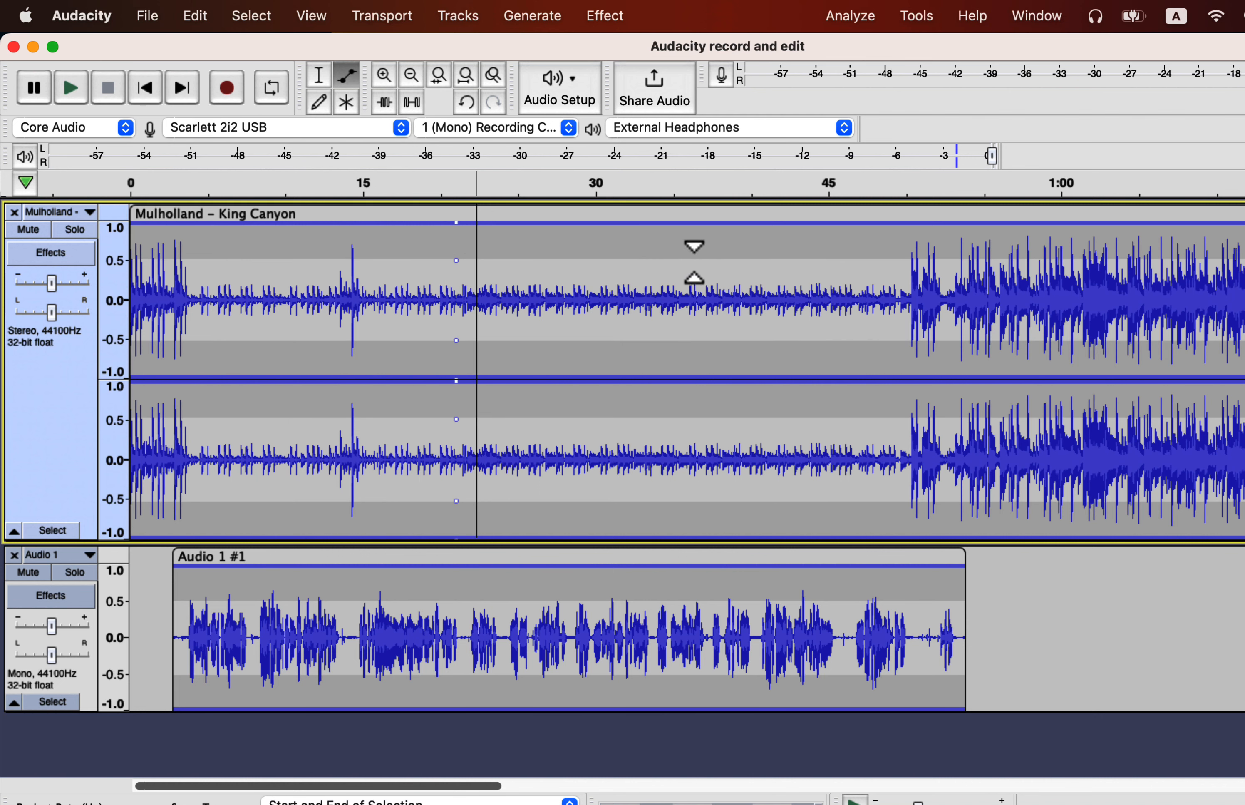
left_click(696, 262)
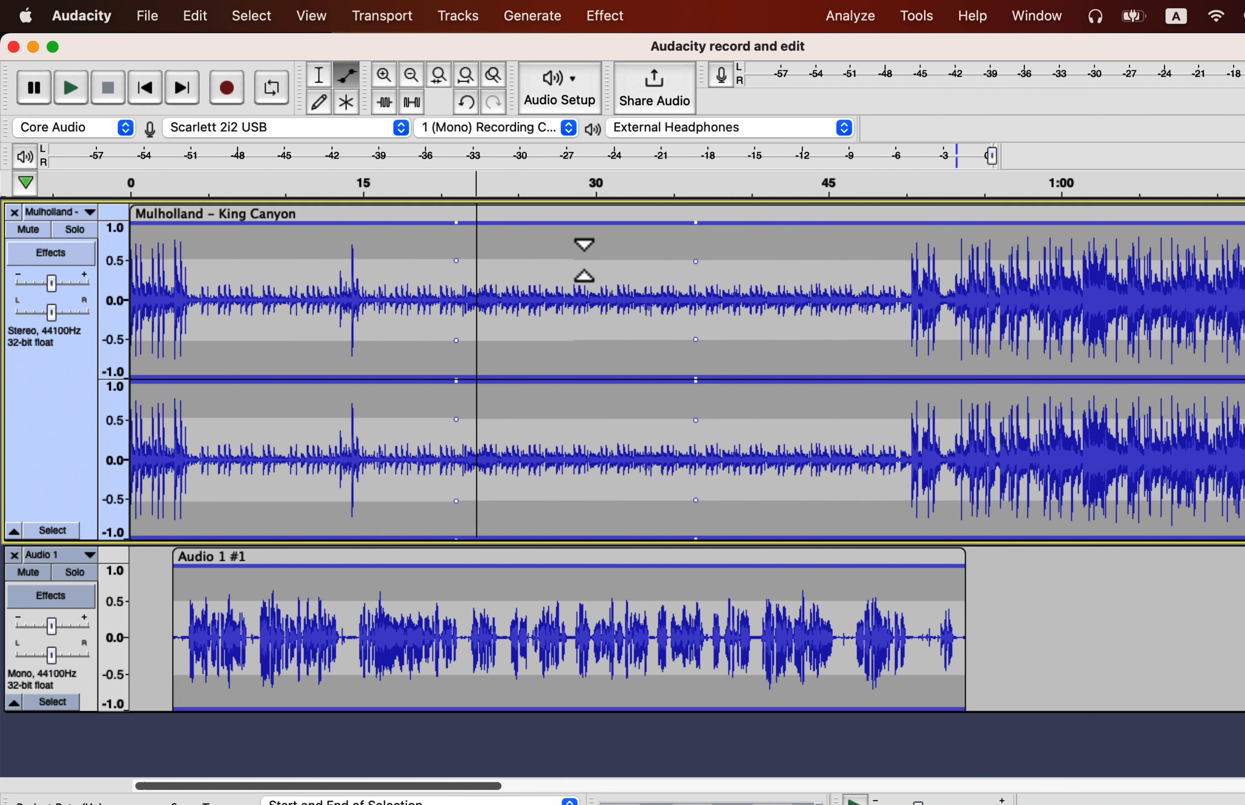
left_click_drag(578, 260, 520, 289)
left_click(647, 268)
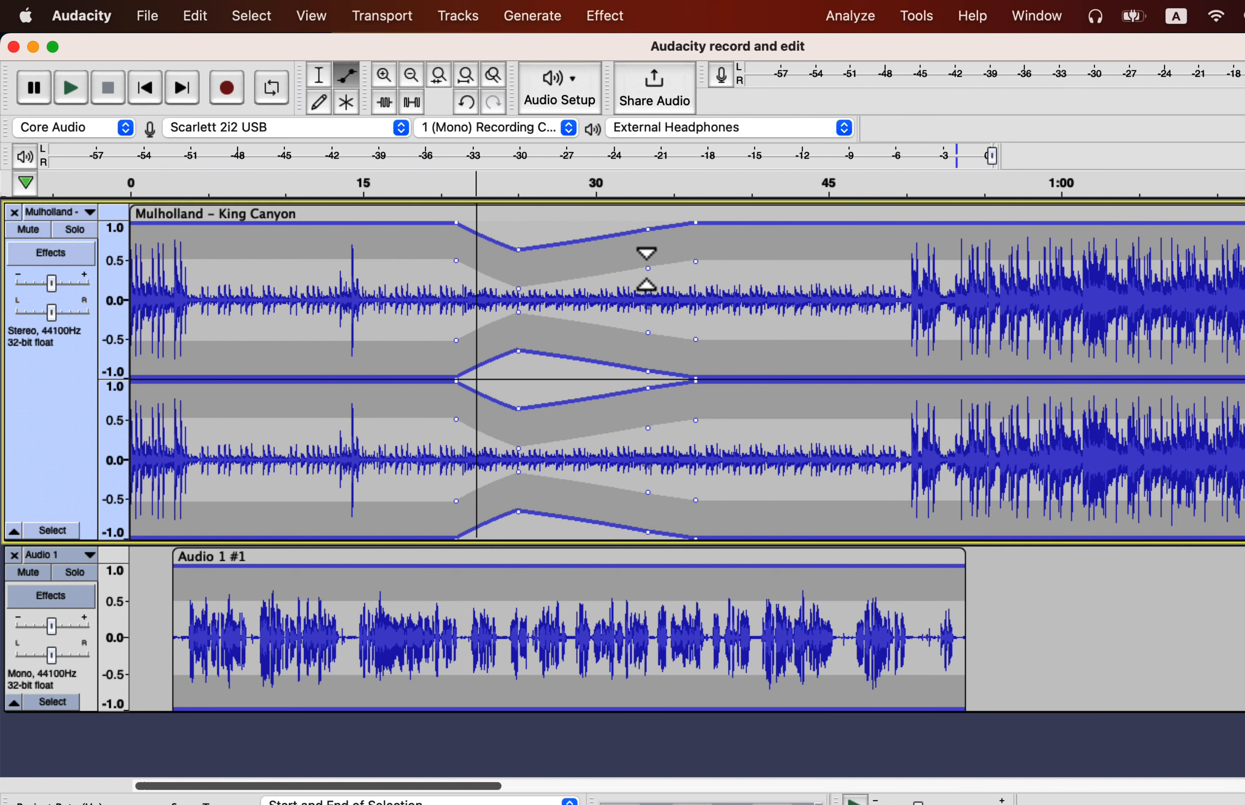
left_click_drag(647, 269, 647, 297)
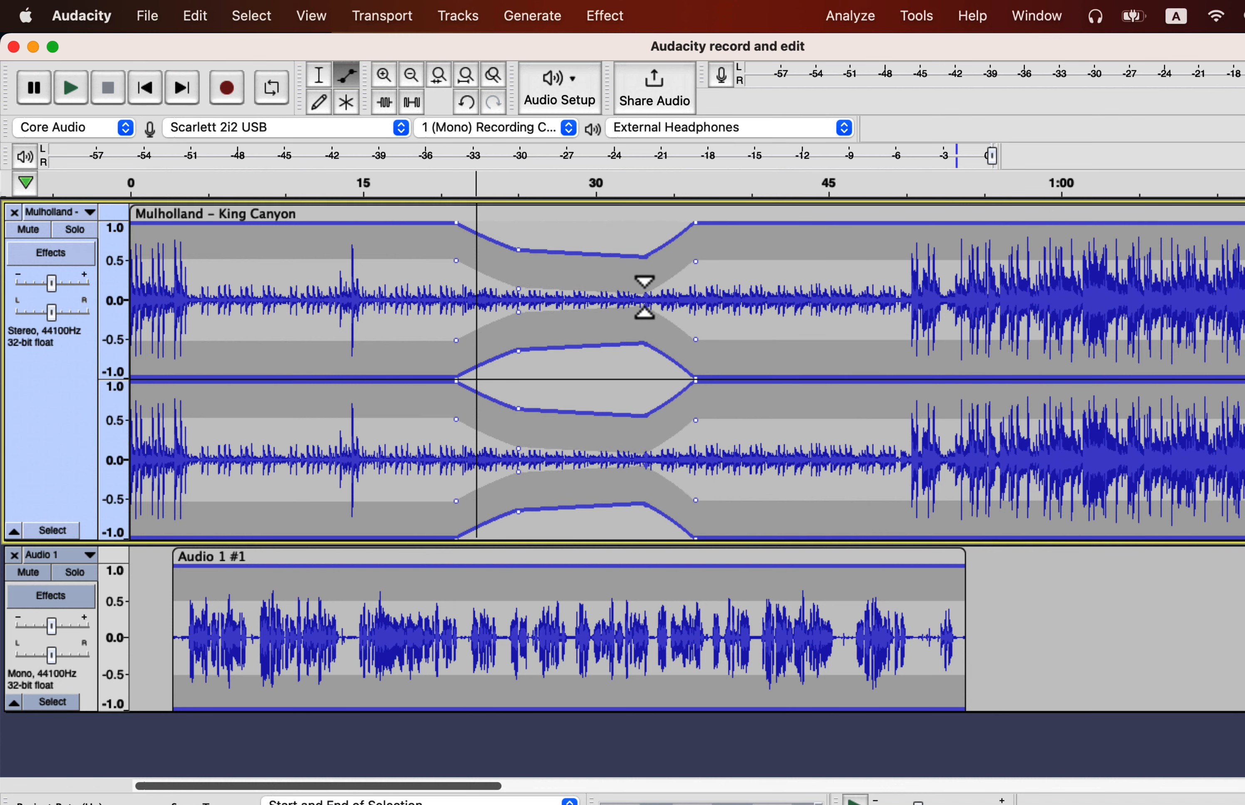
left_click_drag(517, 287, 519, 299)
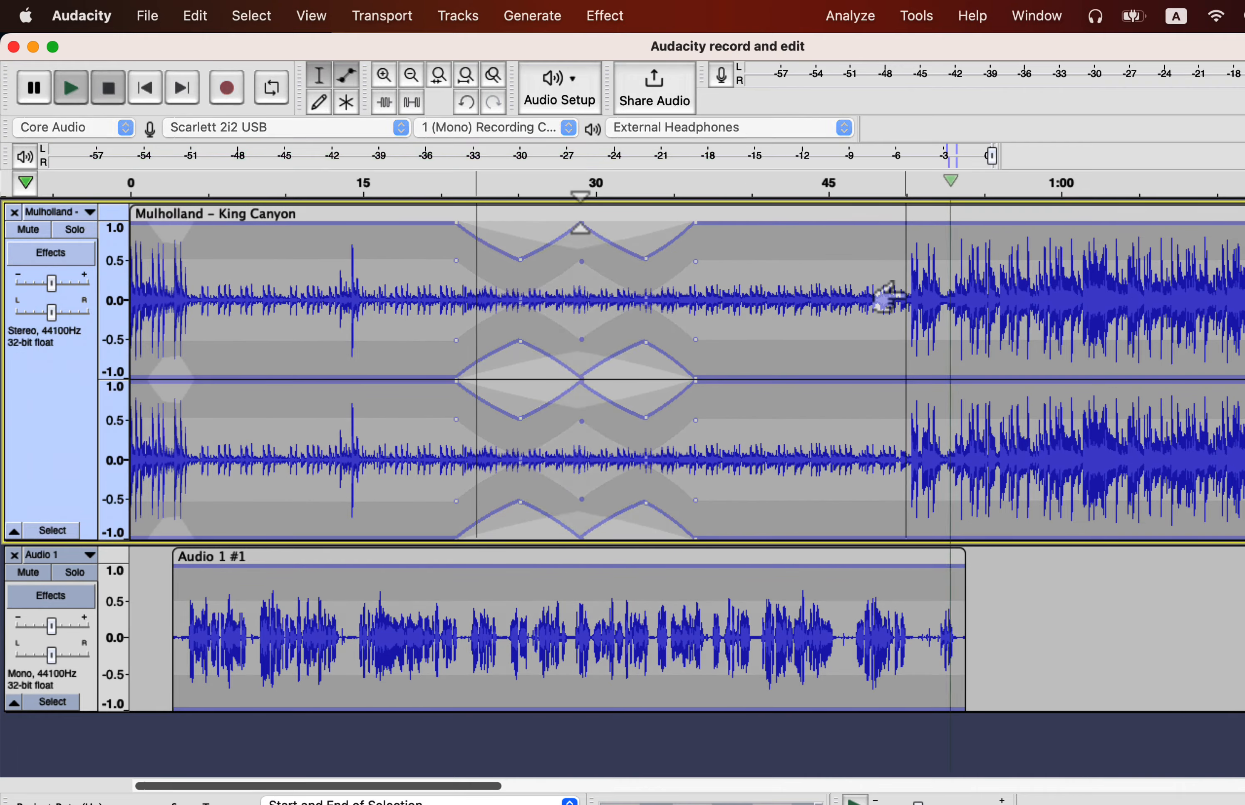
key("space")
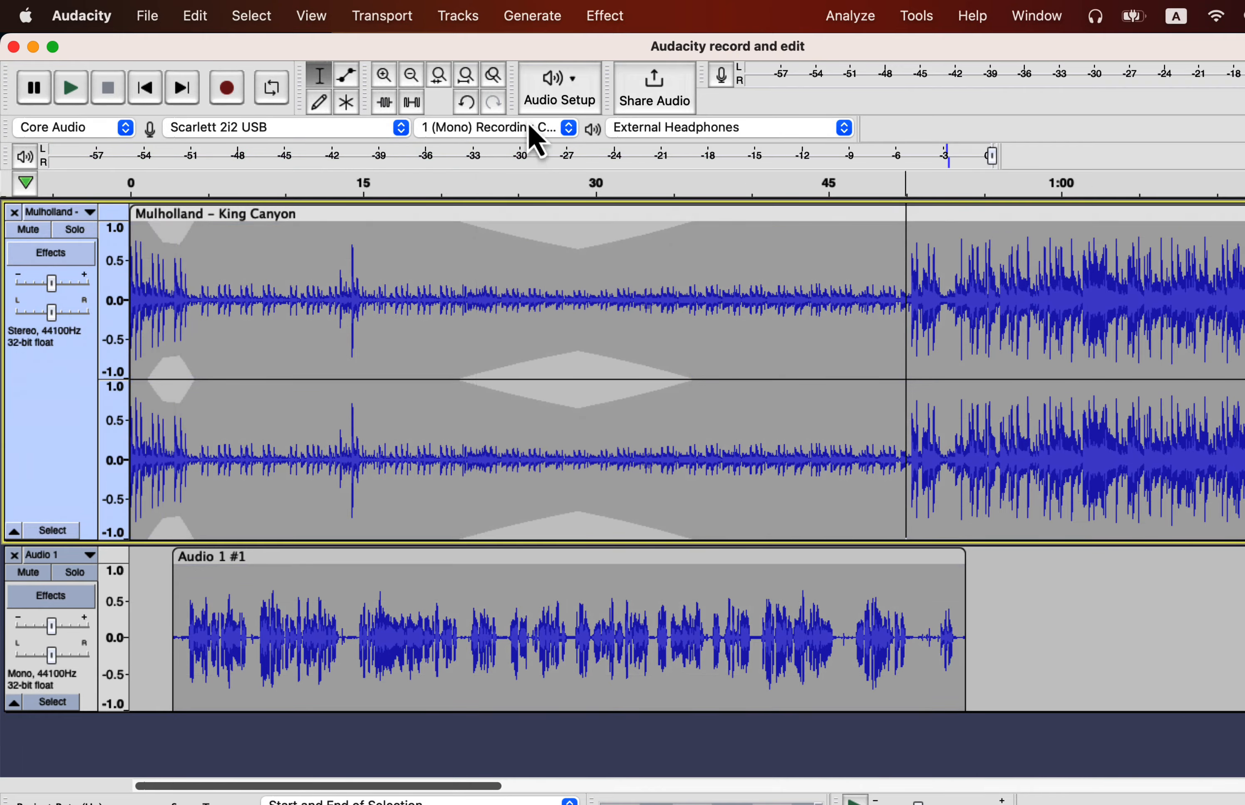
- Use the Envelope tool to shape a volume dip in the music from about 50 seconds to about 1:14
left_click(353, 75)
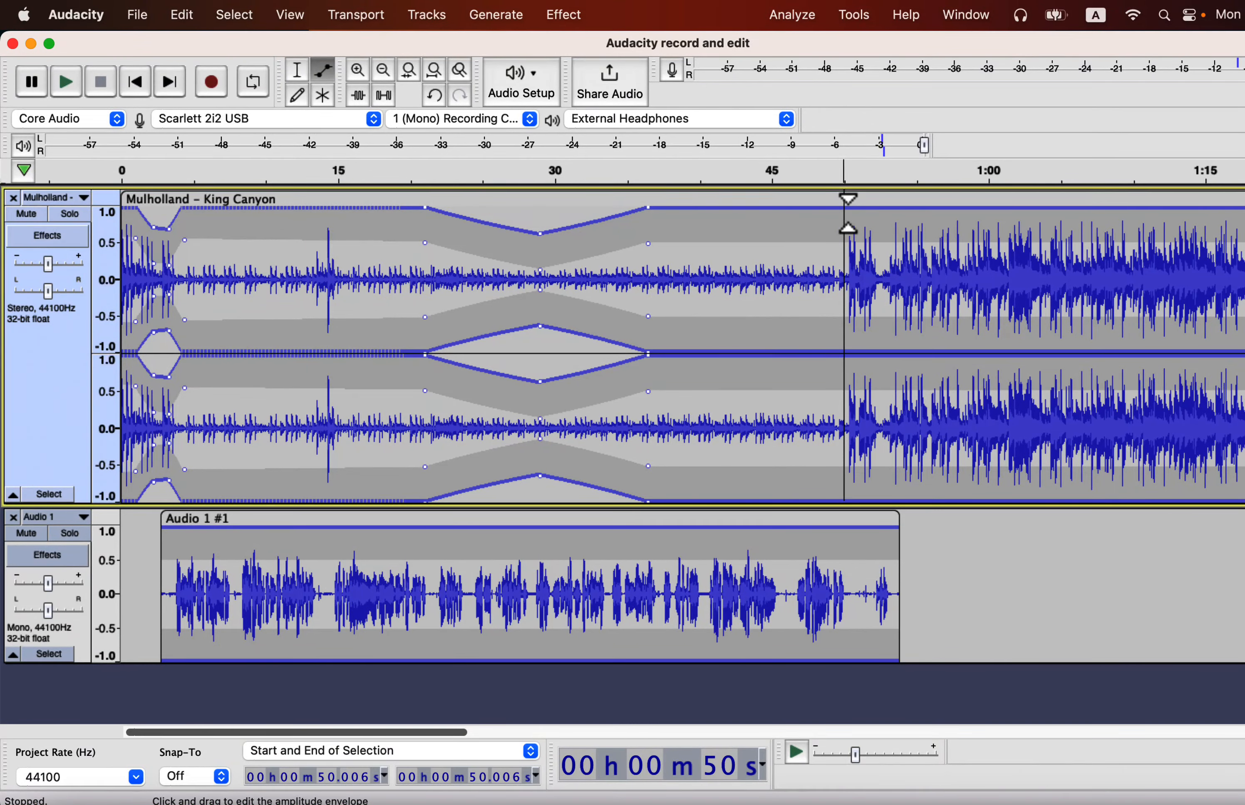
left_click(848, 213)
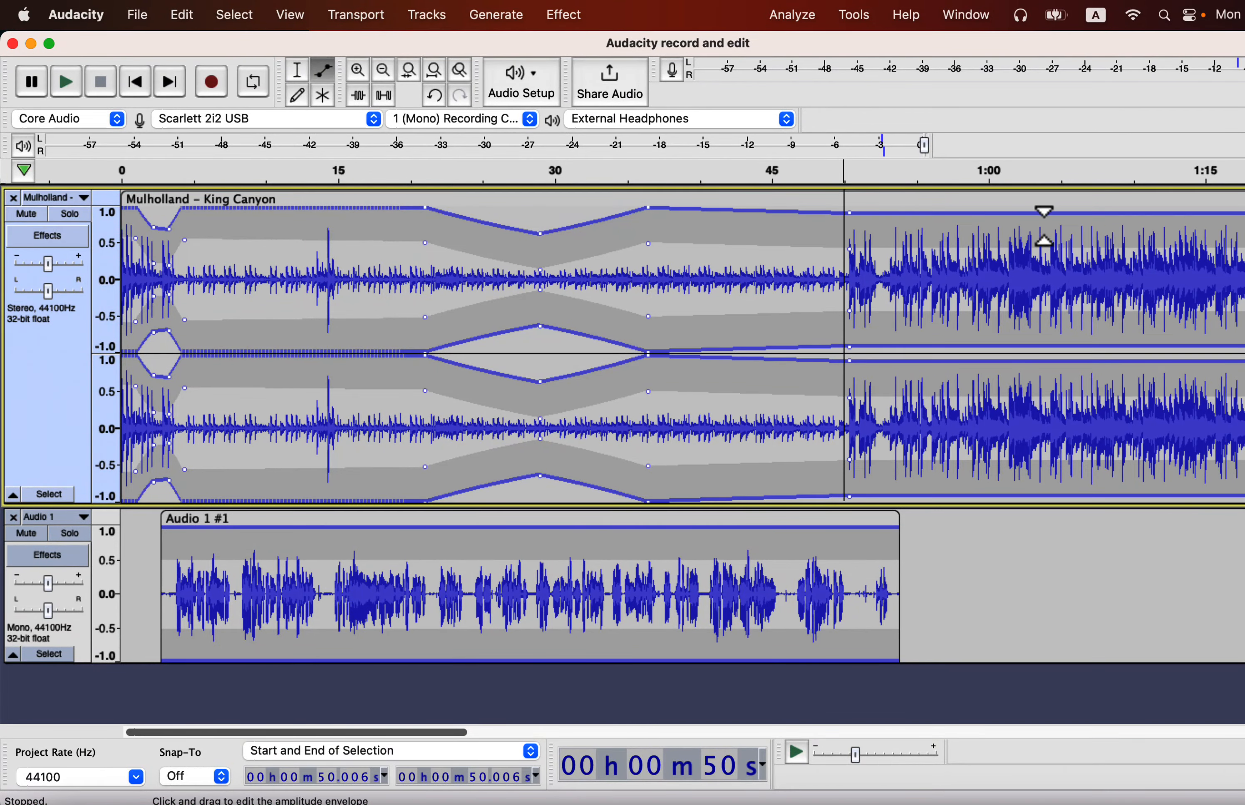
left_click_drag(1184, 214, 1184, 212)
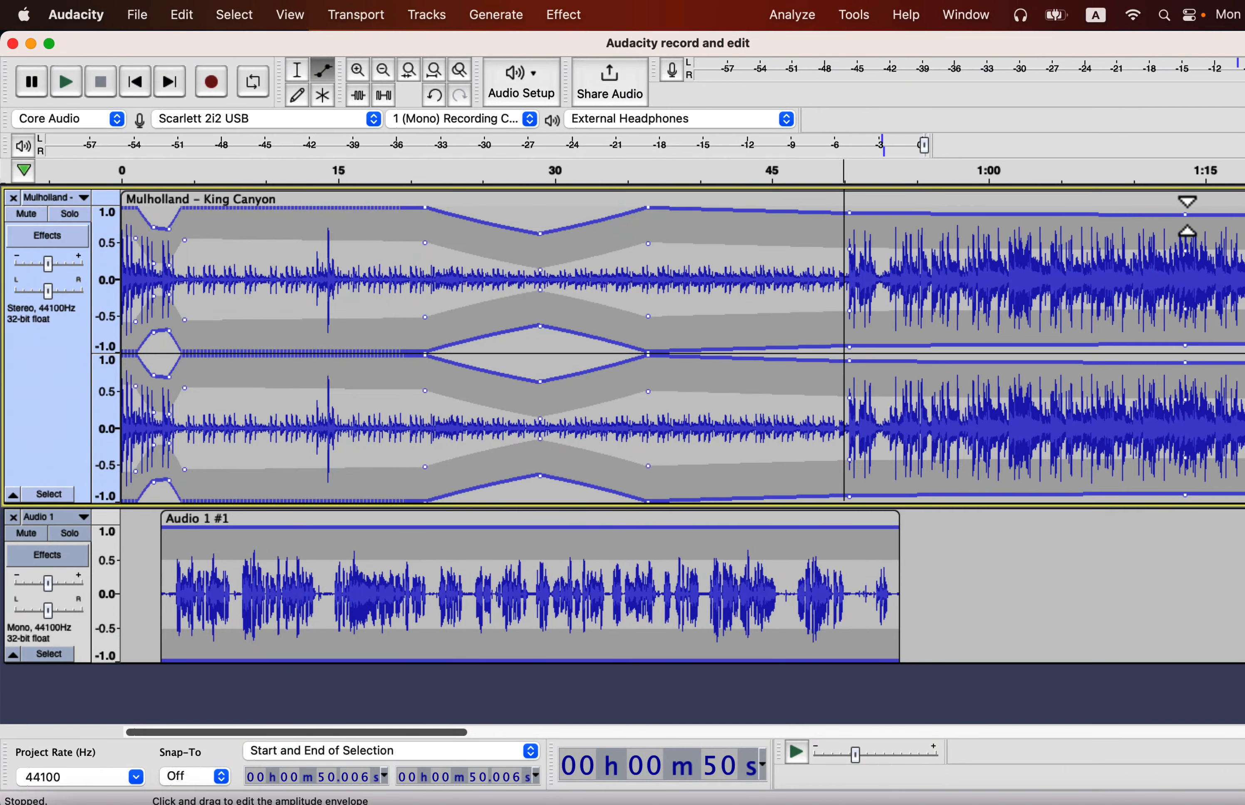
left_click_drag(1016, 215, 1016, 253)
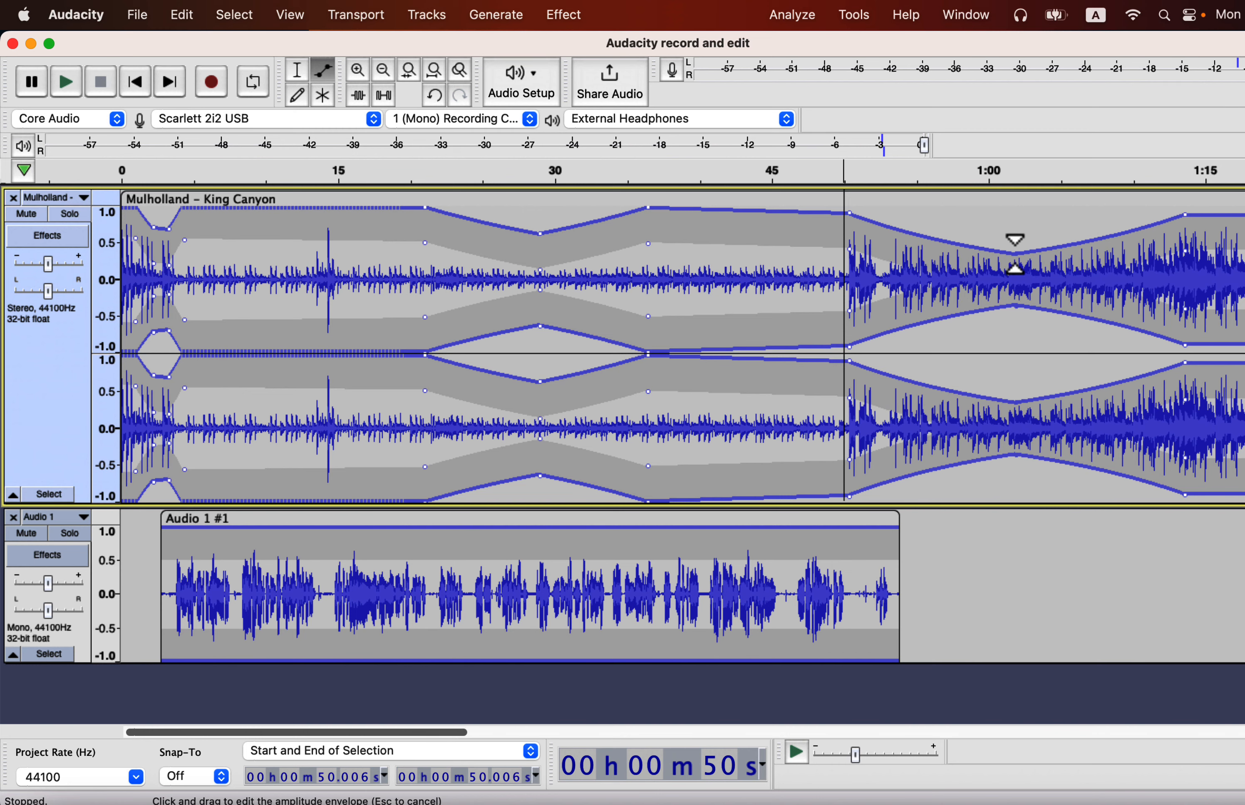
left_click_drag(913, 233, 875, 267)
left_click_drag(1142, 236, 1072, 266)
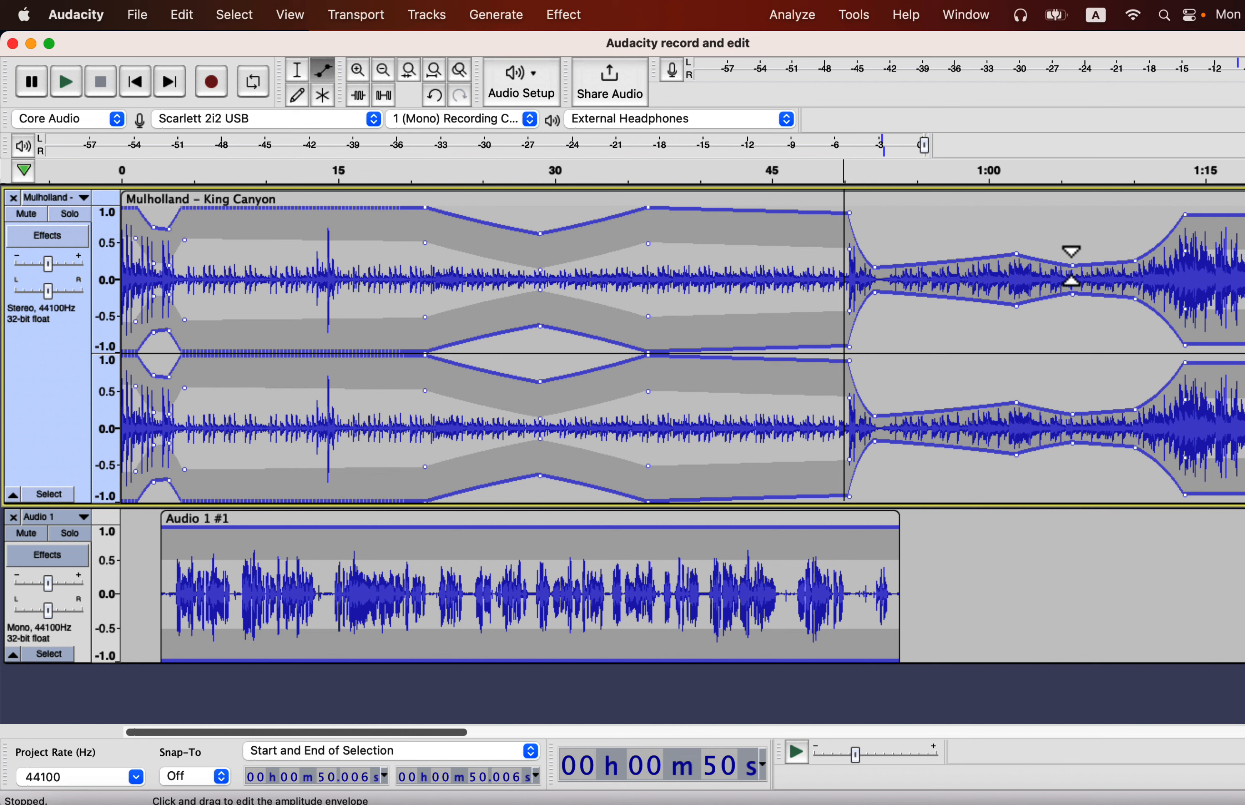
- Switch to the Selection tool and play the mix from about 48.6 seconds and again from about 1:10.7
left_click(297, 74)
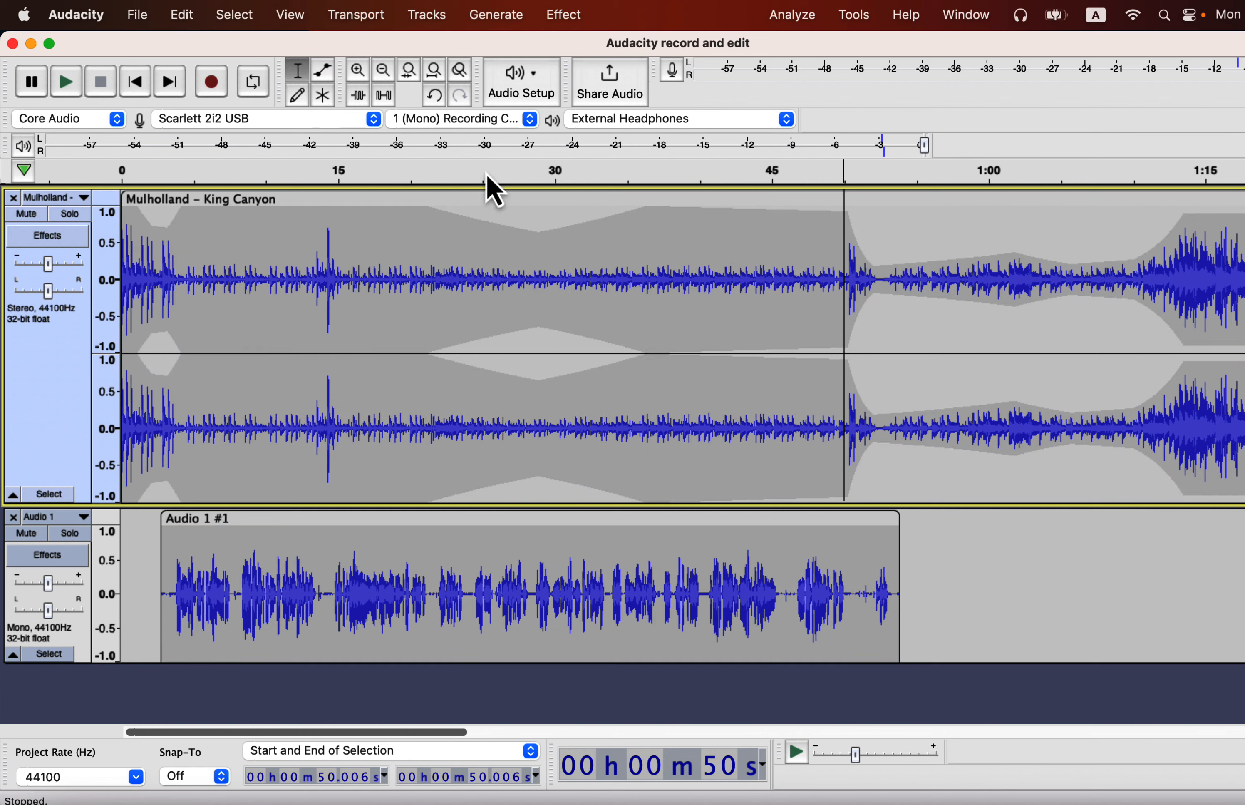
left_click(824, 280)
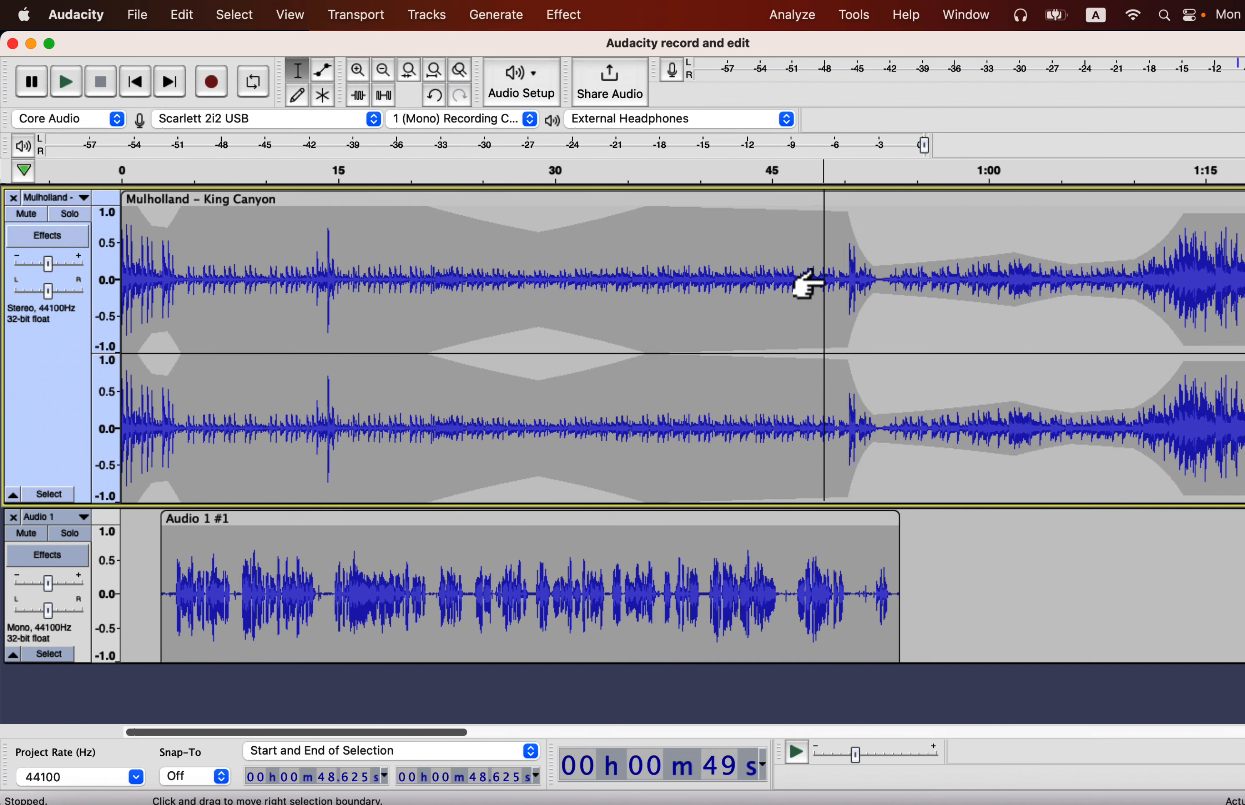
key("space")
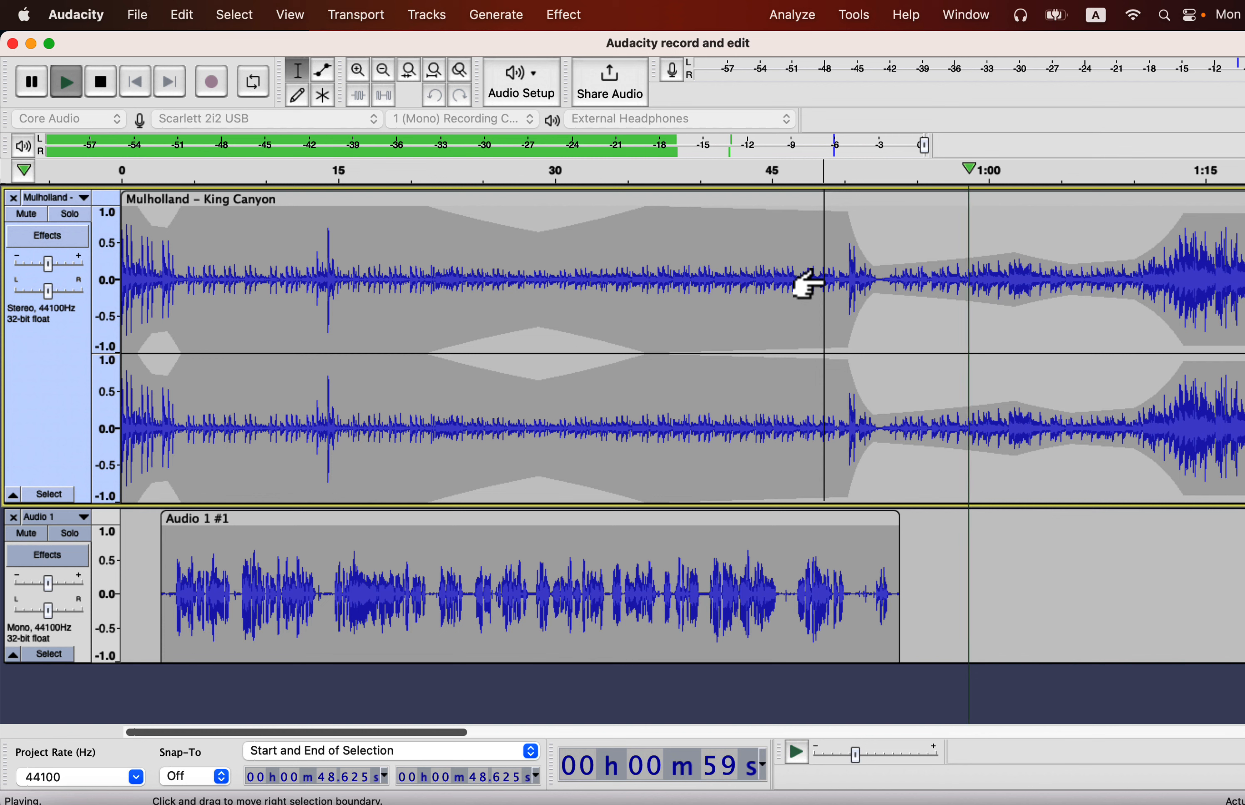
key("space")
left_click(1143, 249)
key("space")
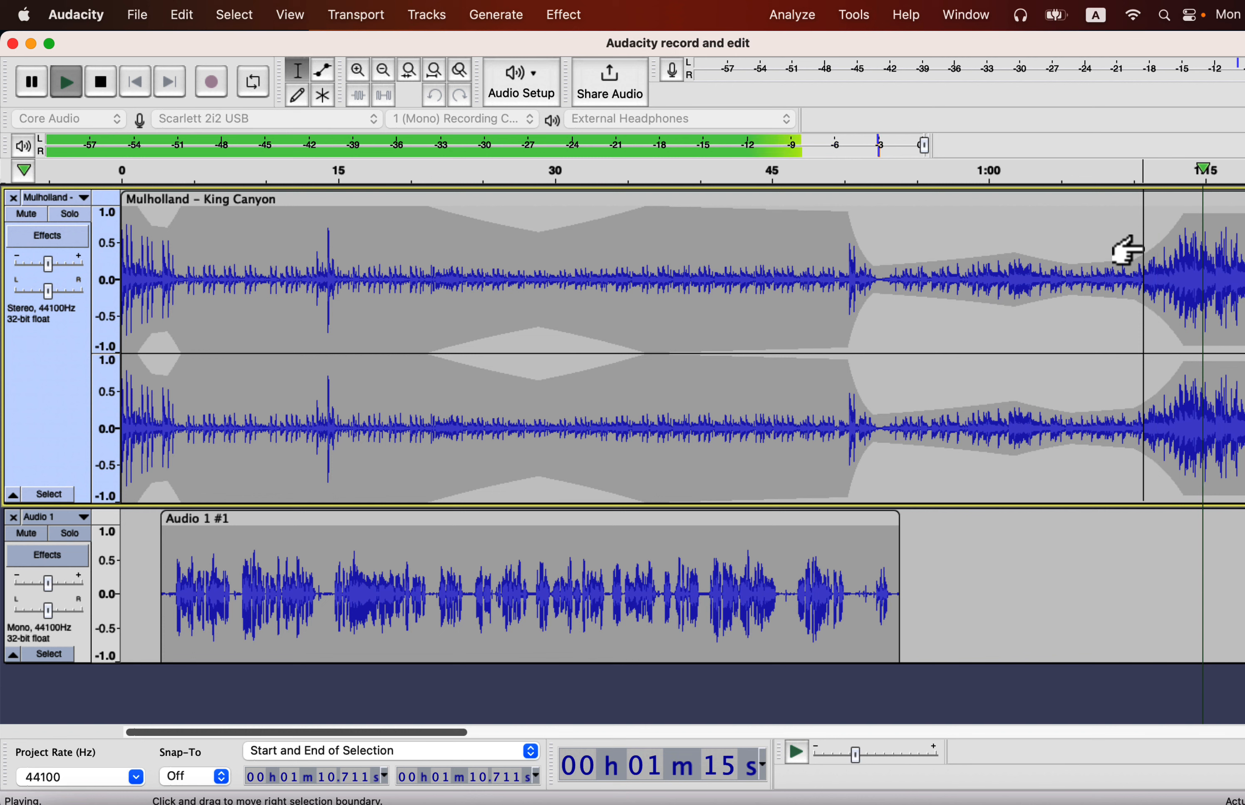
key("space")
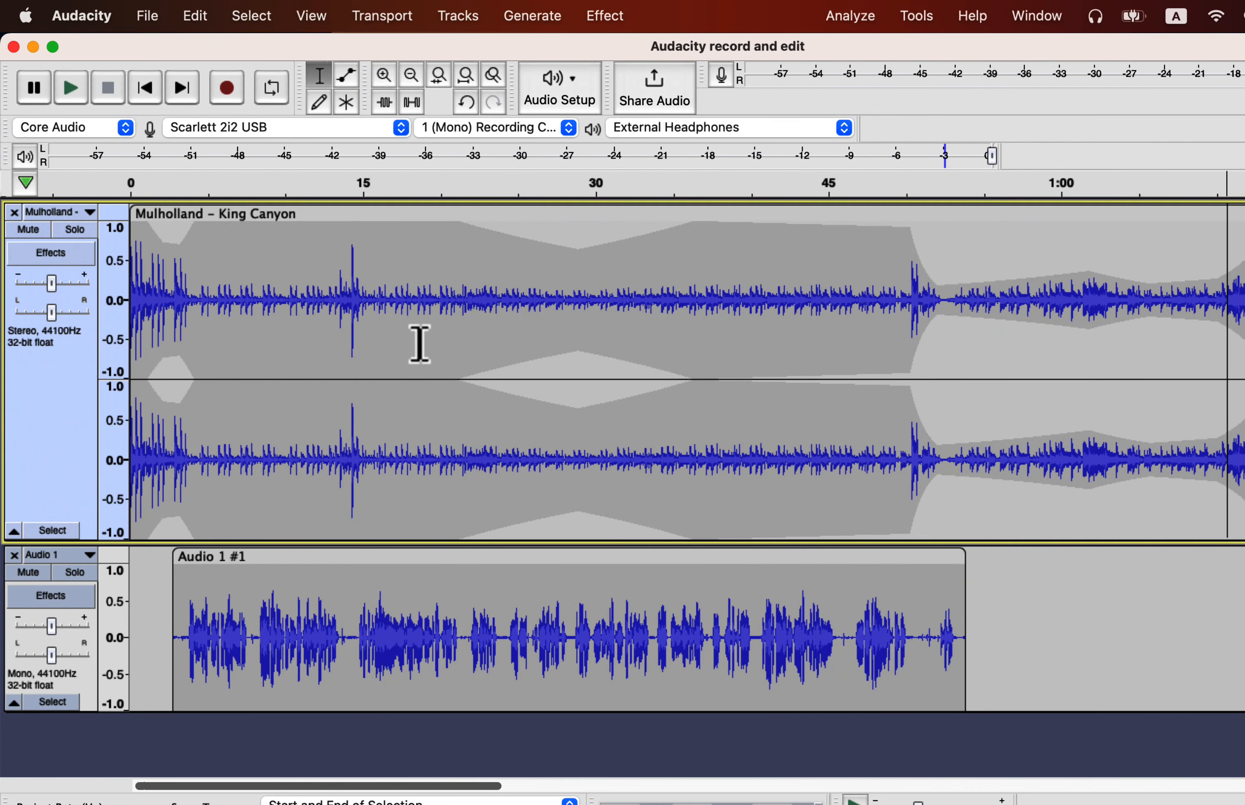
- Mix and render the selected music track on its own so its volume envelope is applied to the audio
left_click(456, 16)
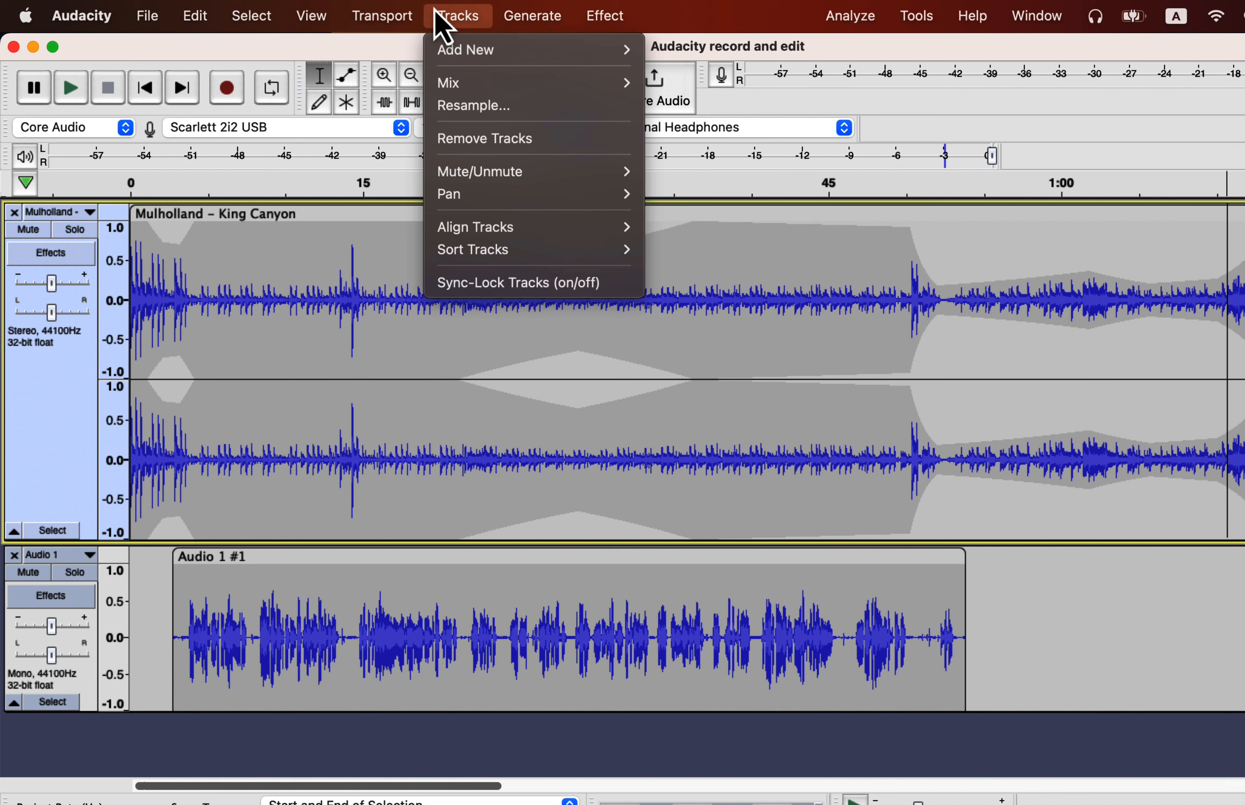
mouse_move(460, 90)
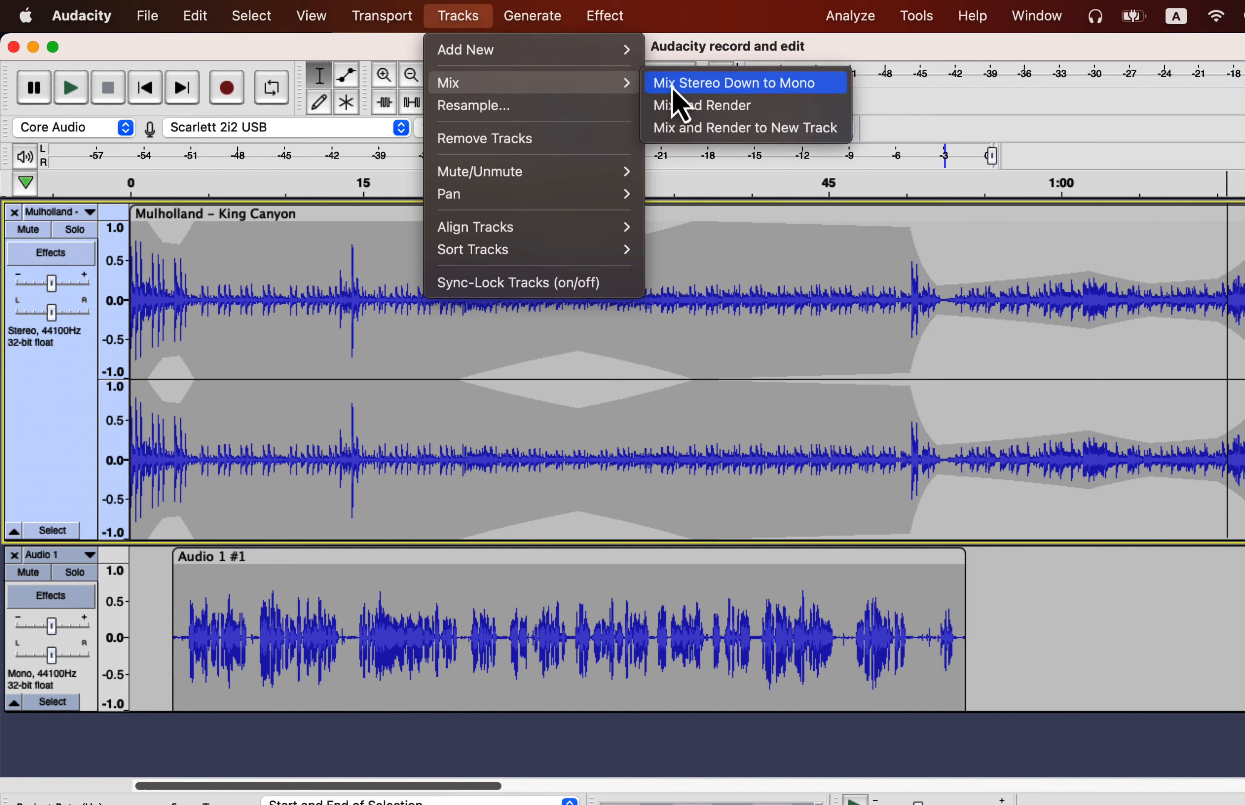
left_click(681, 109)
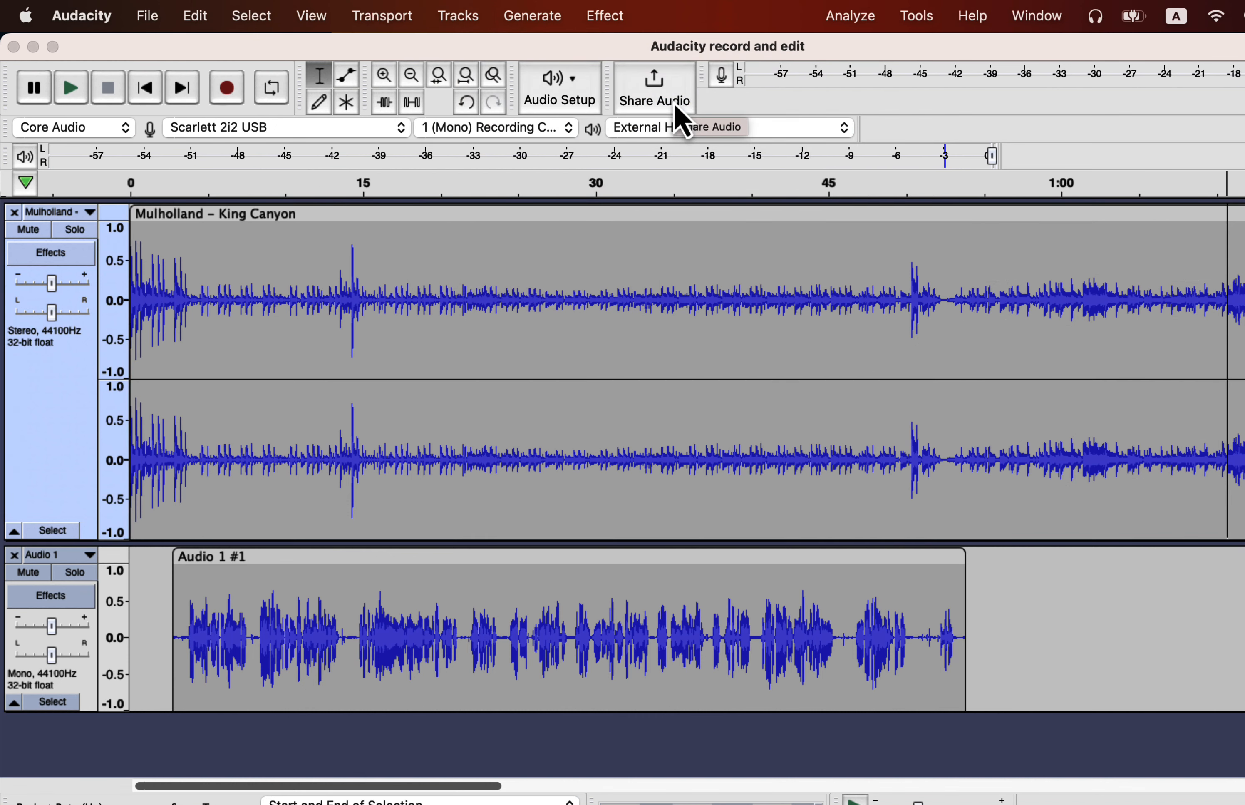
left_click(481, 337)
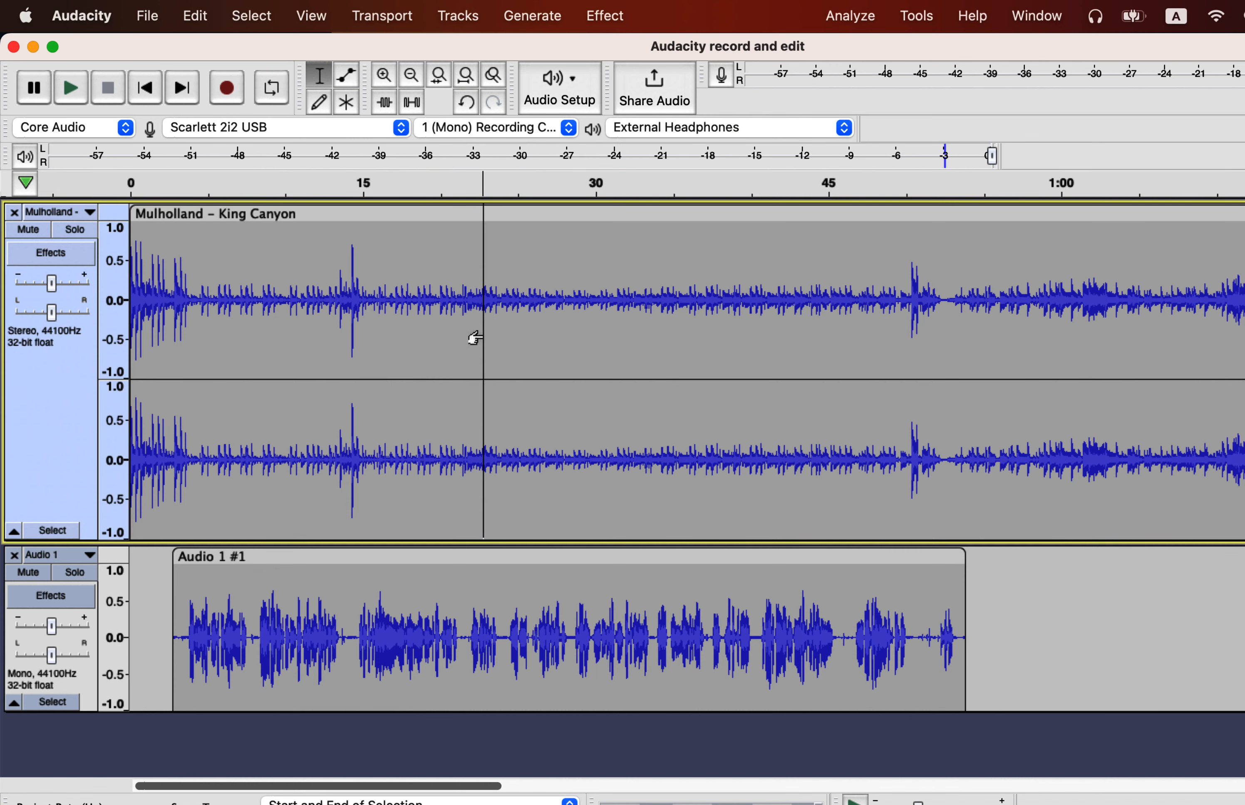
- Select the music and voice tracks together and mix and render them into a single stereo track
key("super+a")
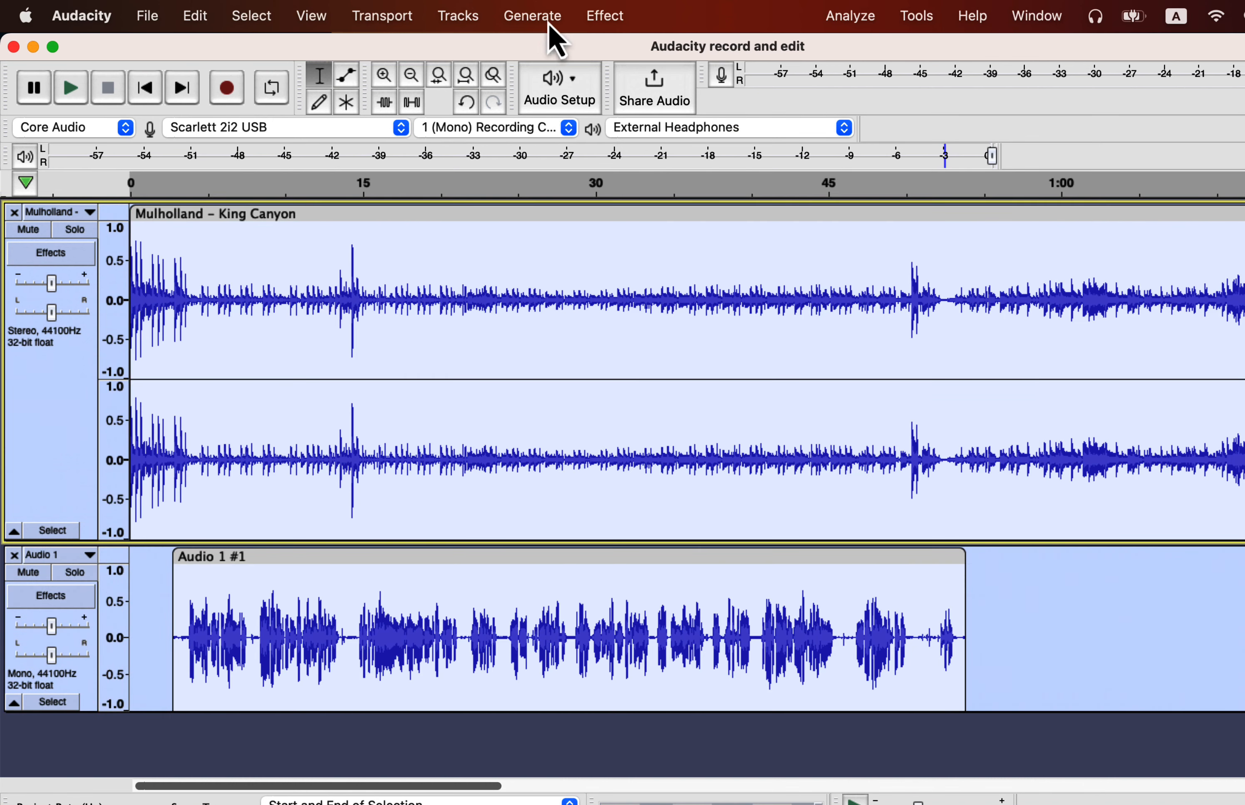
left_click(594, 12)
mouse_move(489, 21)
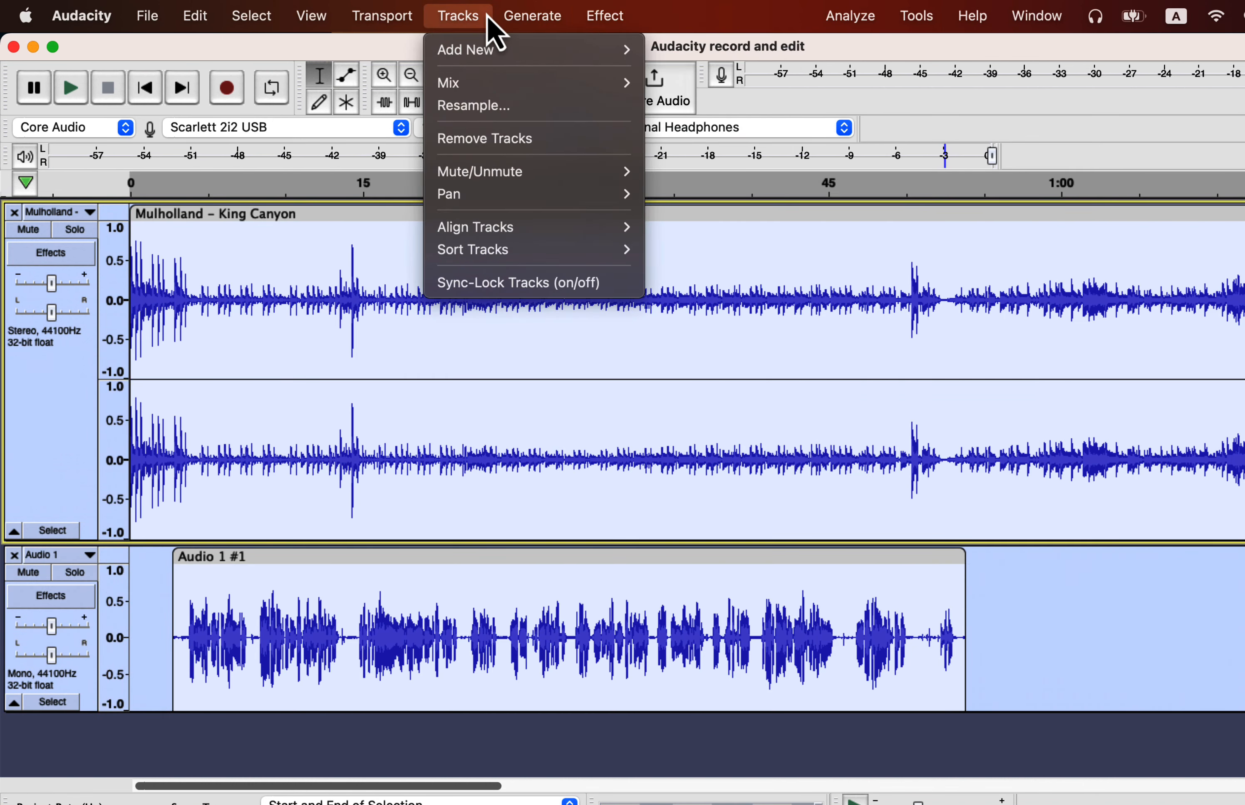
mouse_move(457, 83)
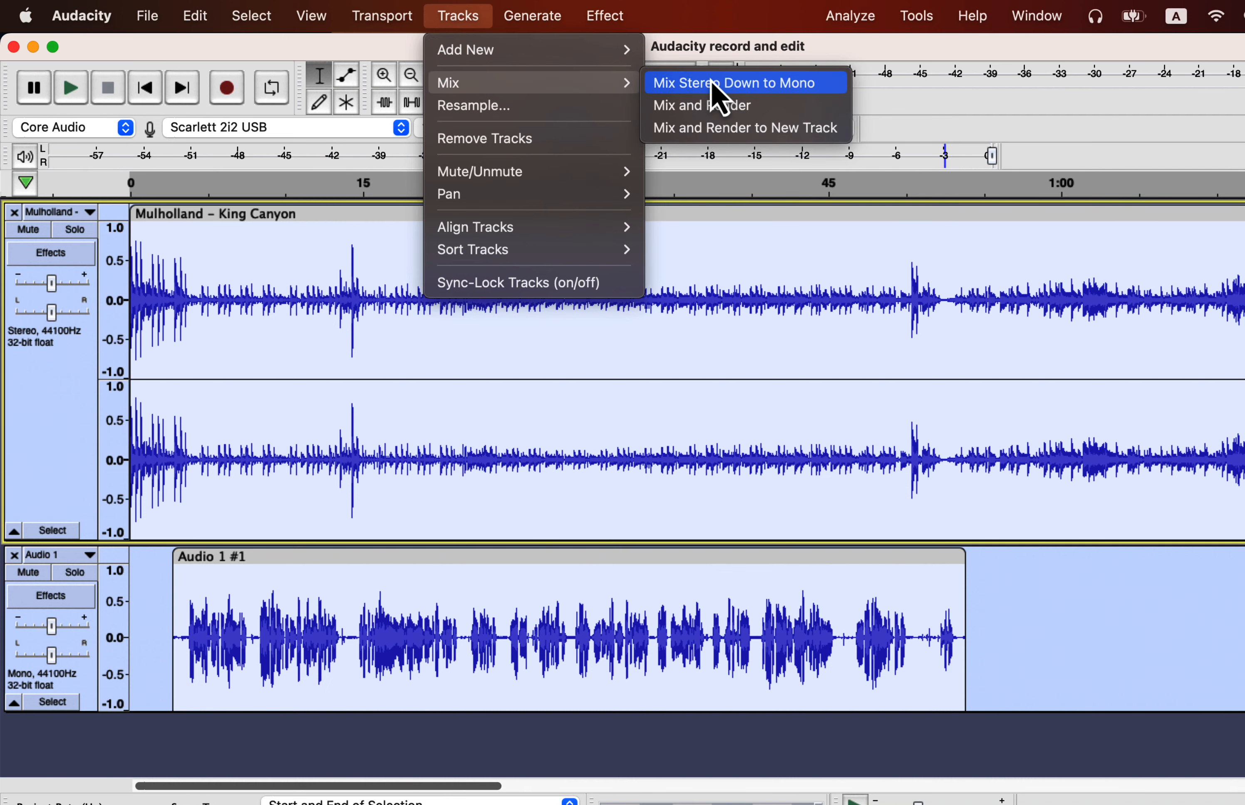
left_click(716, 106)
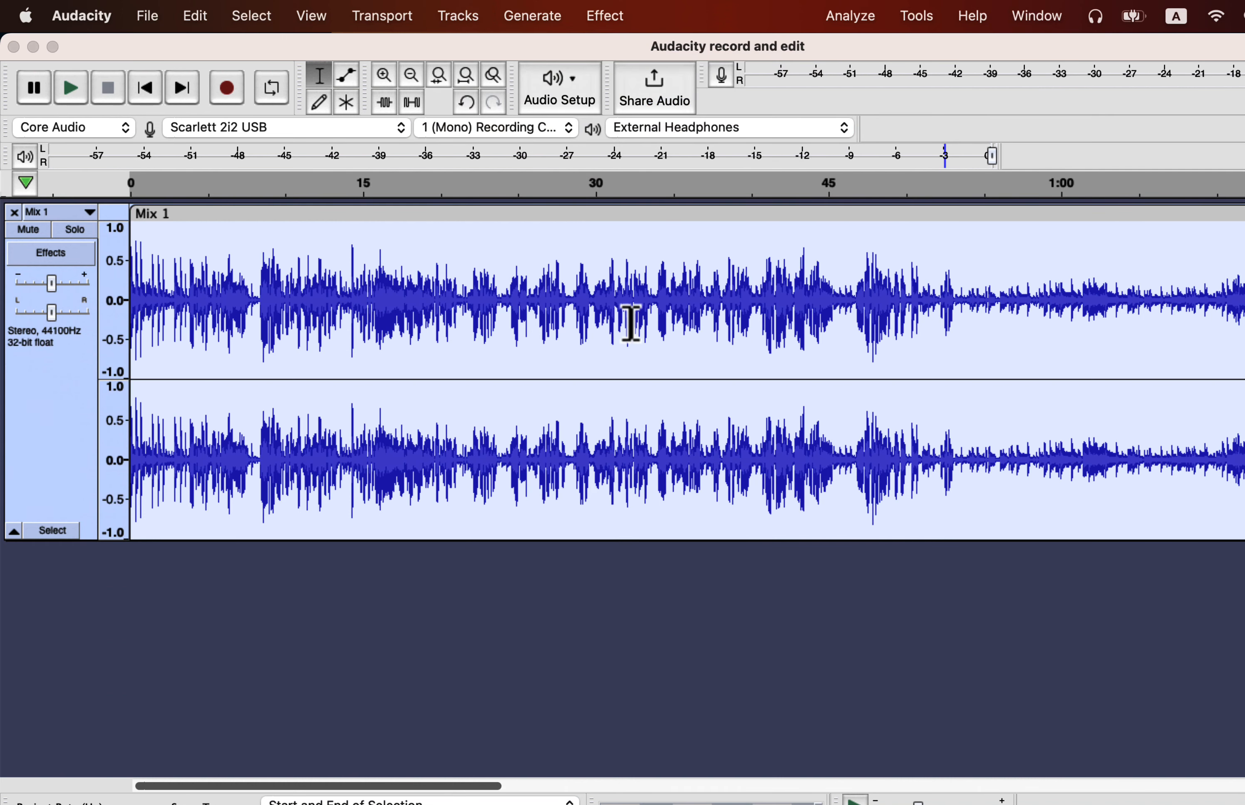
- Play the first seconds of the combined track, and undo the mix to restore the separate tracks
key("space")
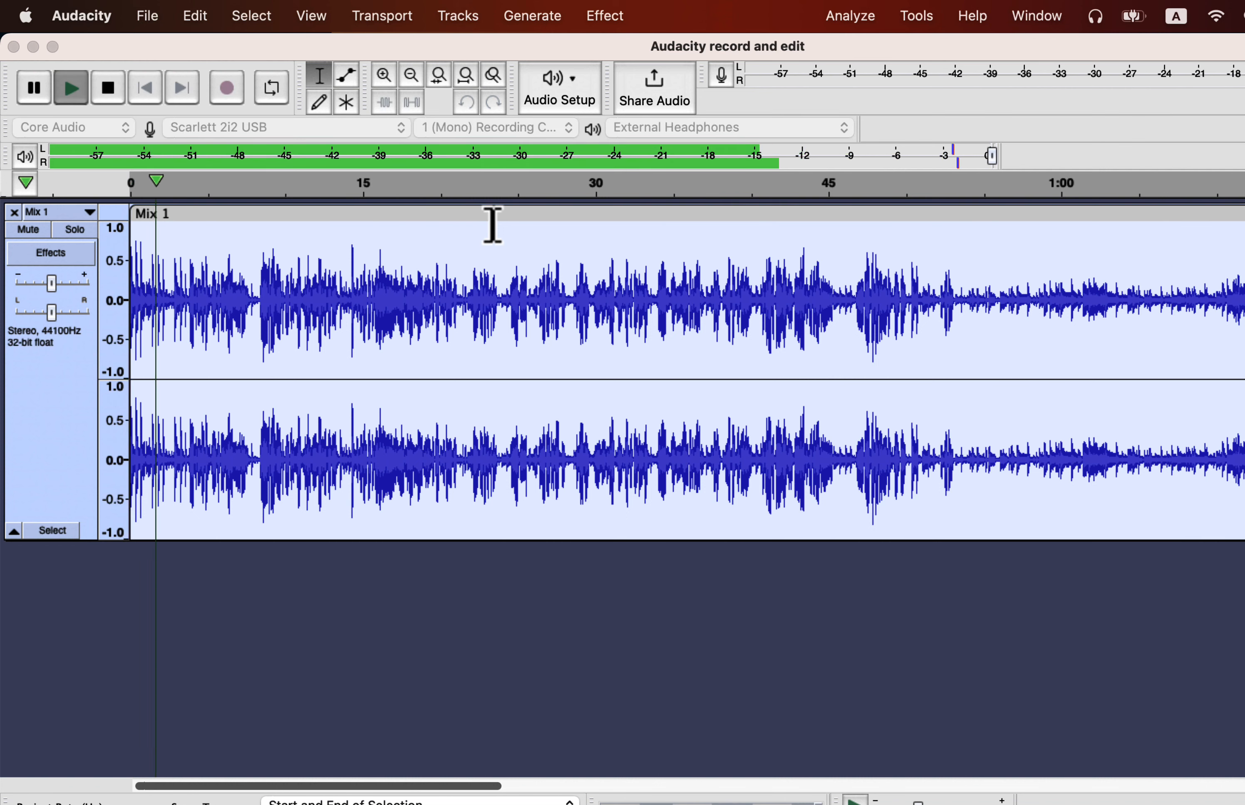
key("space")
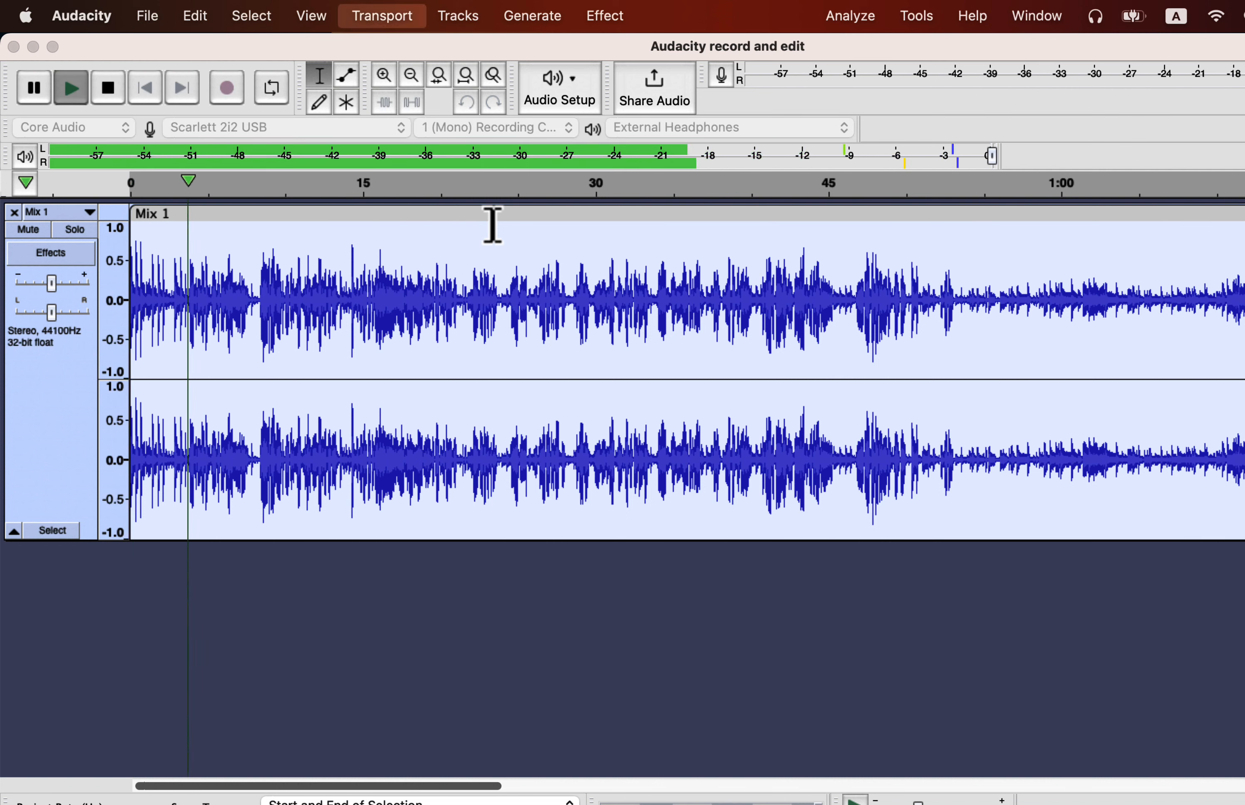
key("super+z")
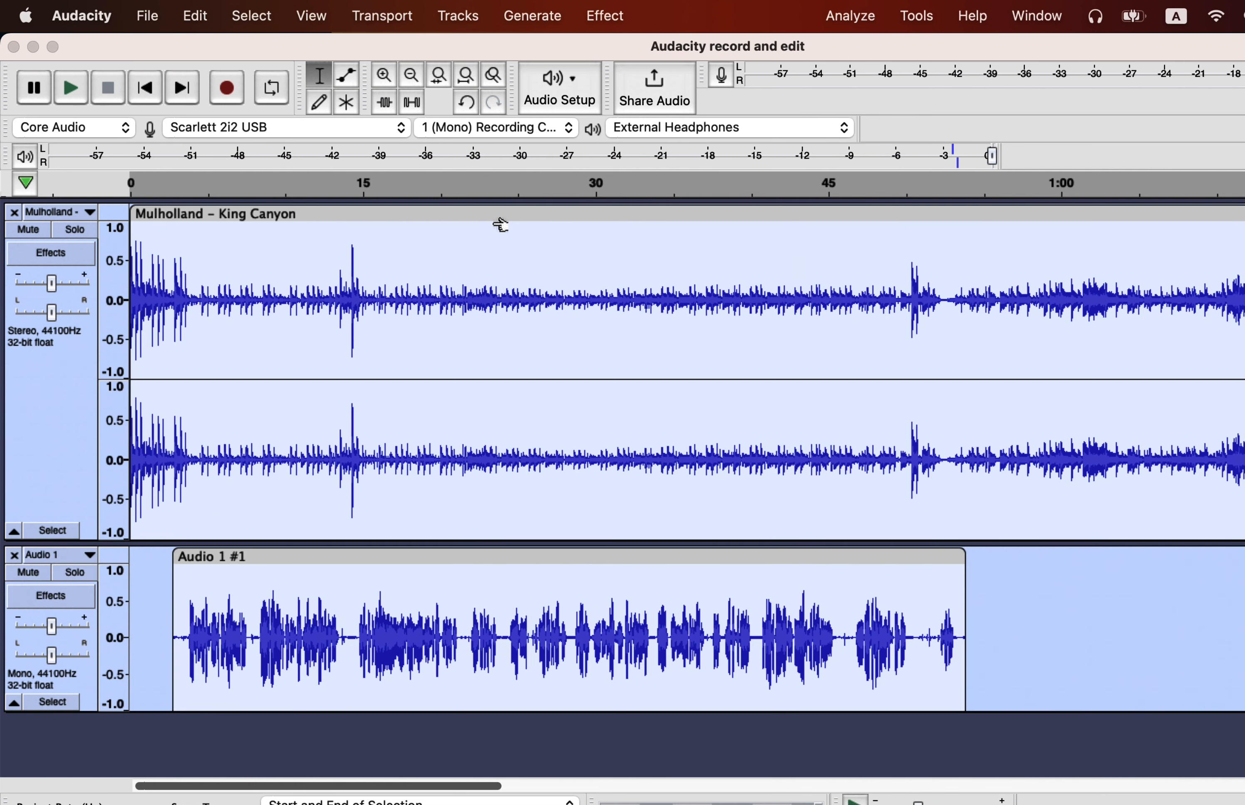
- Mix and render the music and voice to a new track, keeping the originals, and select the new track
left_click(460, 16)
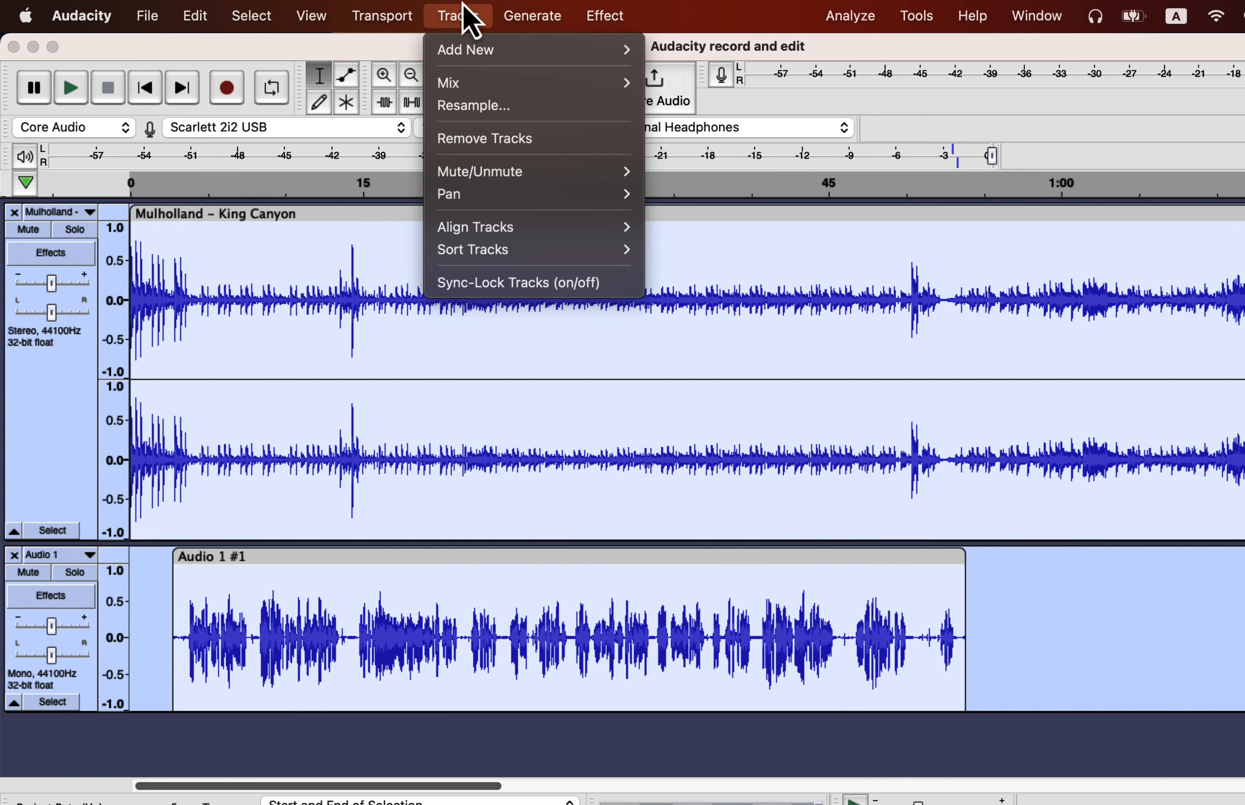
mouse_move(451, 85)
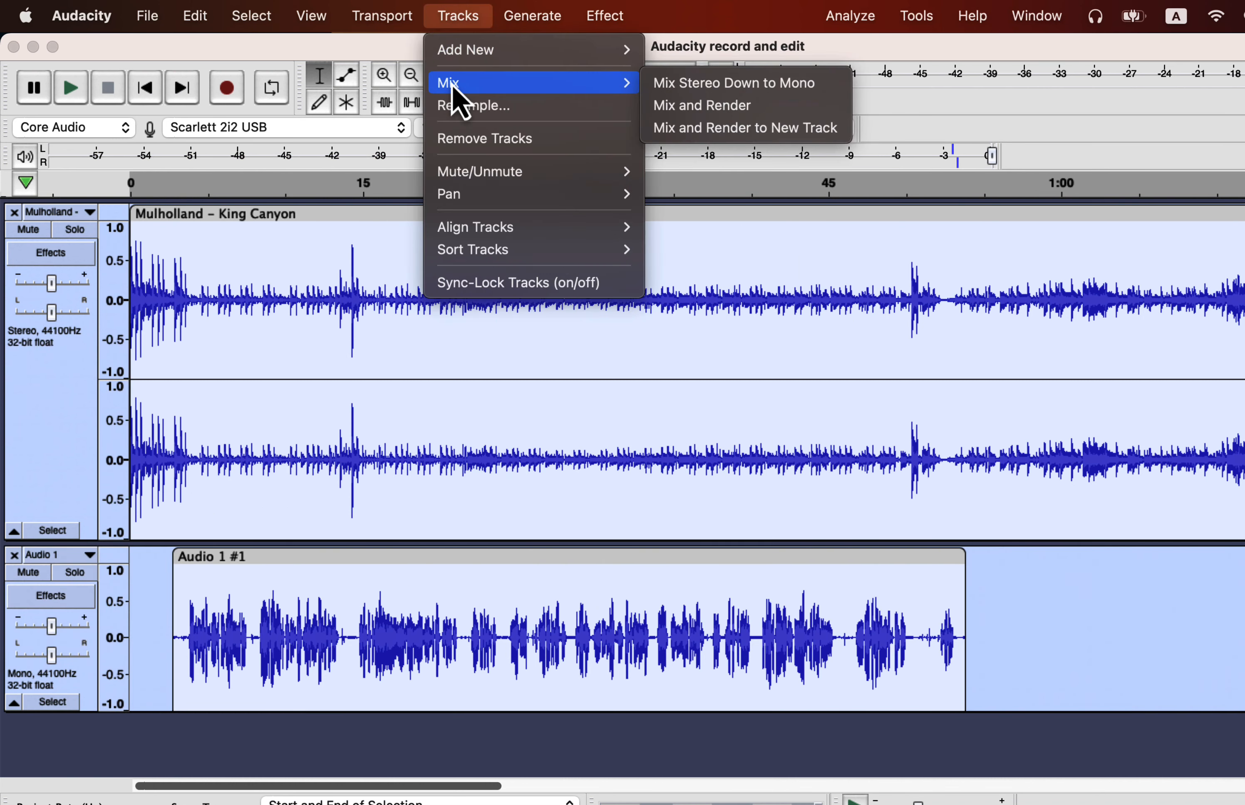
left_click(709, 136)
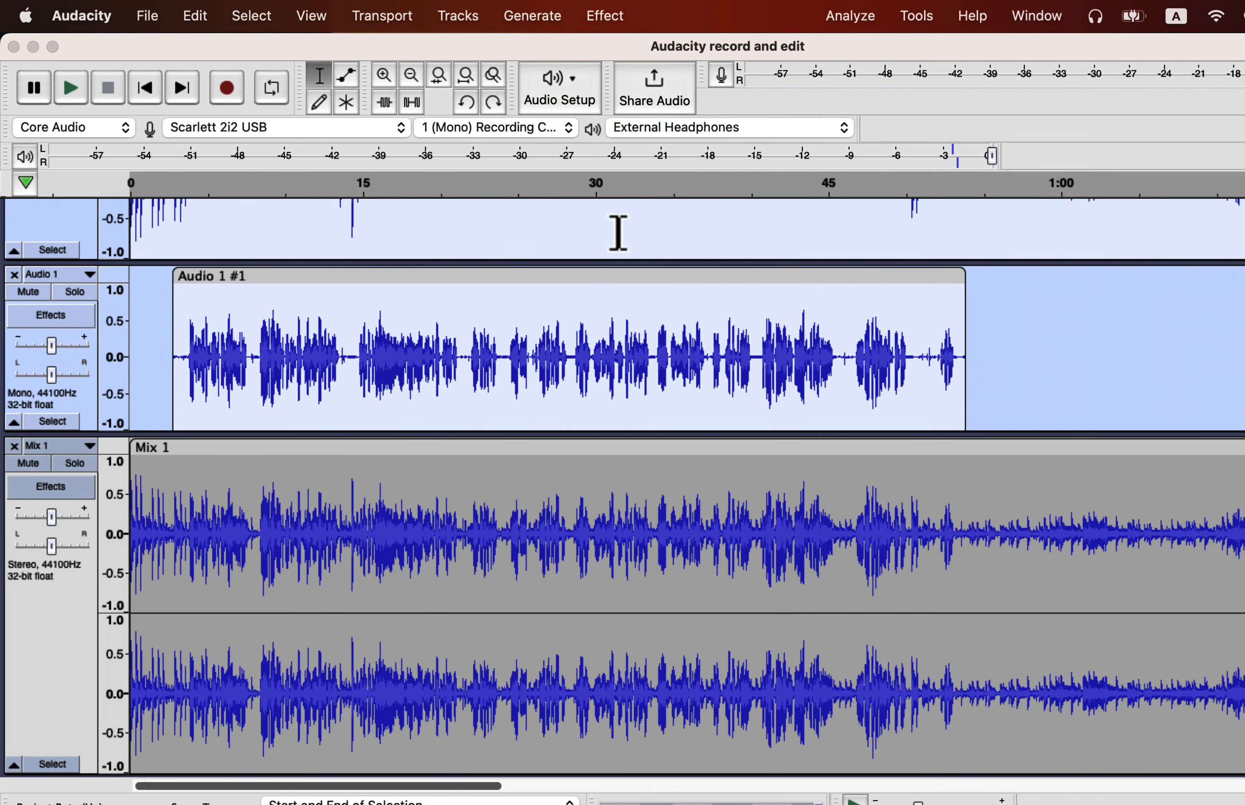
scroll(535, 350, "down", 1)
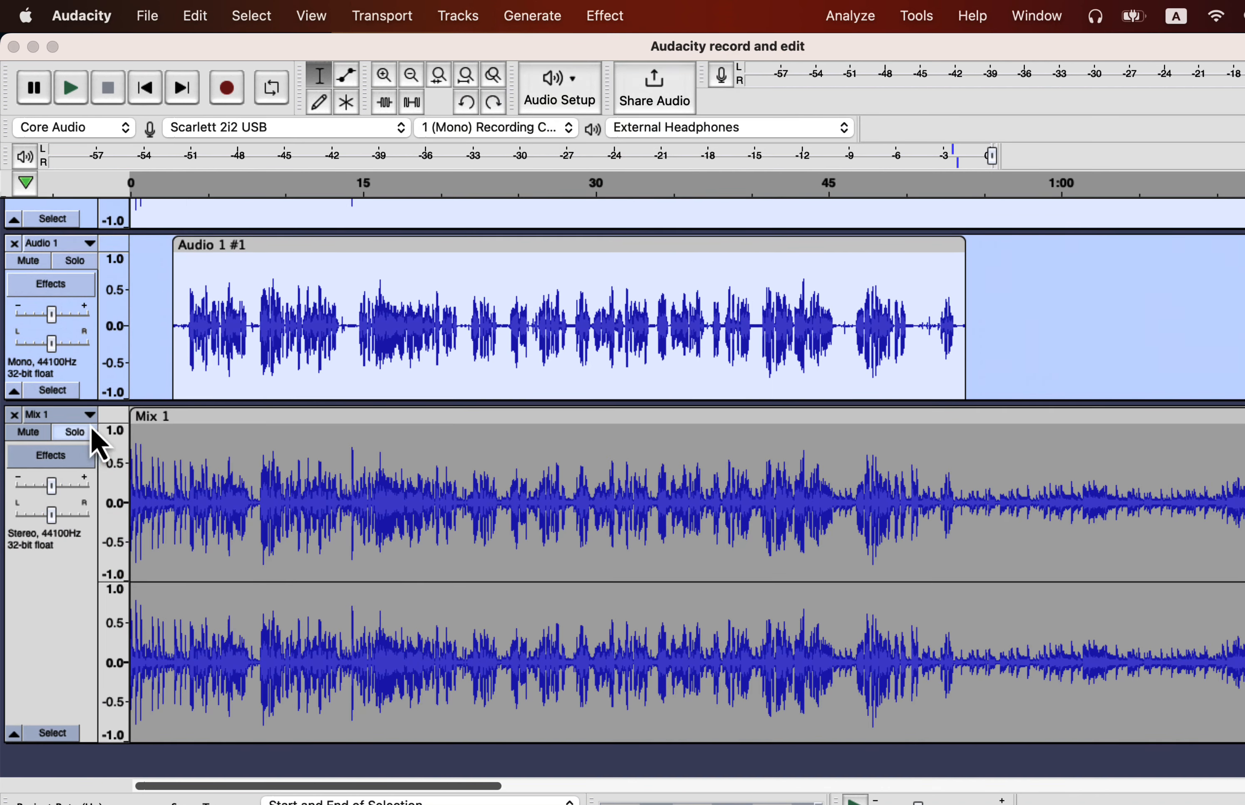
left_click(246, 448)
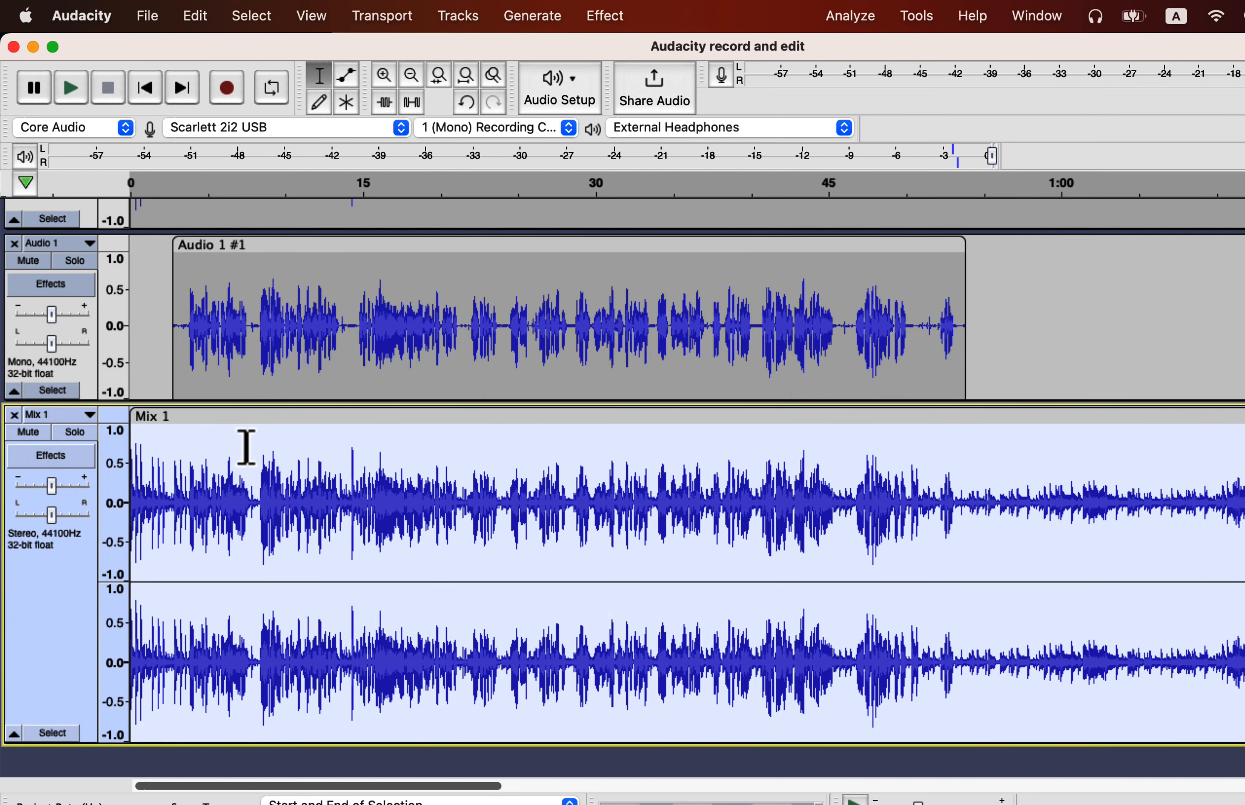
- Start exporting the project audio as a WAV file
left_click(157, 13)
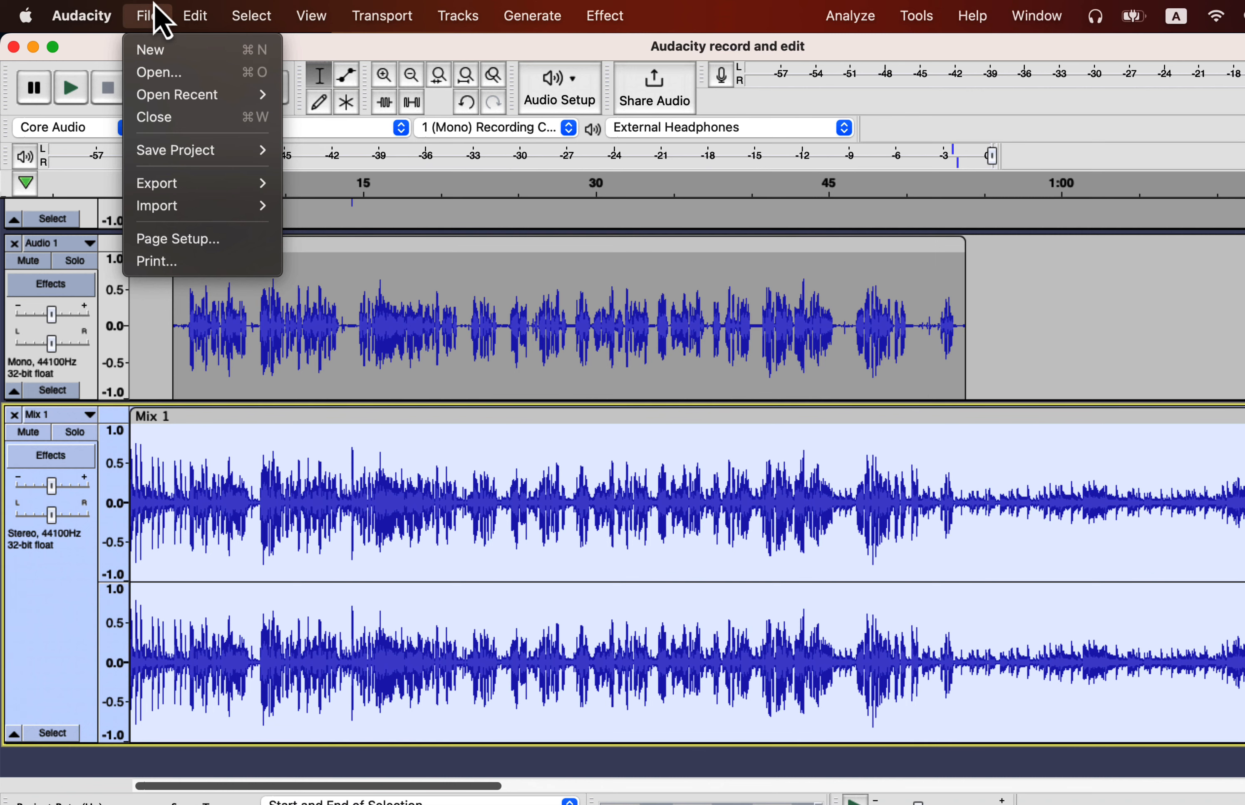
mouse_move(157, 189)
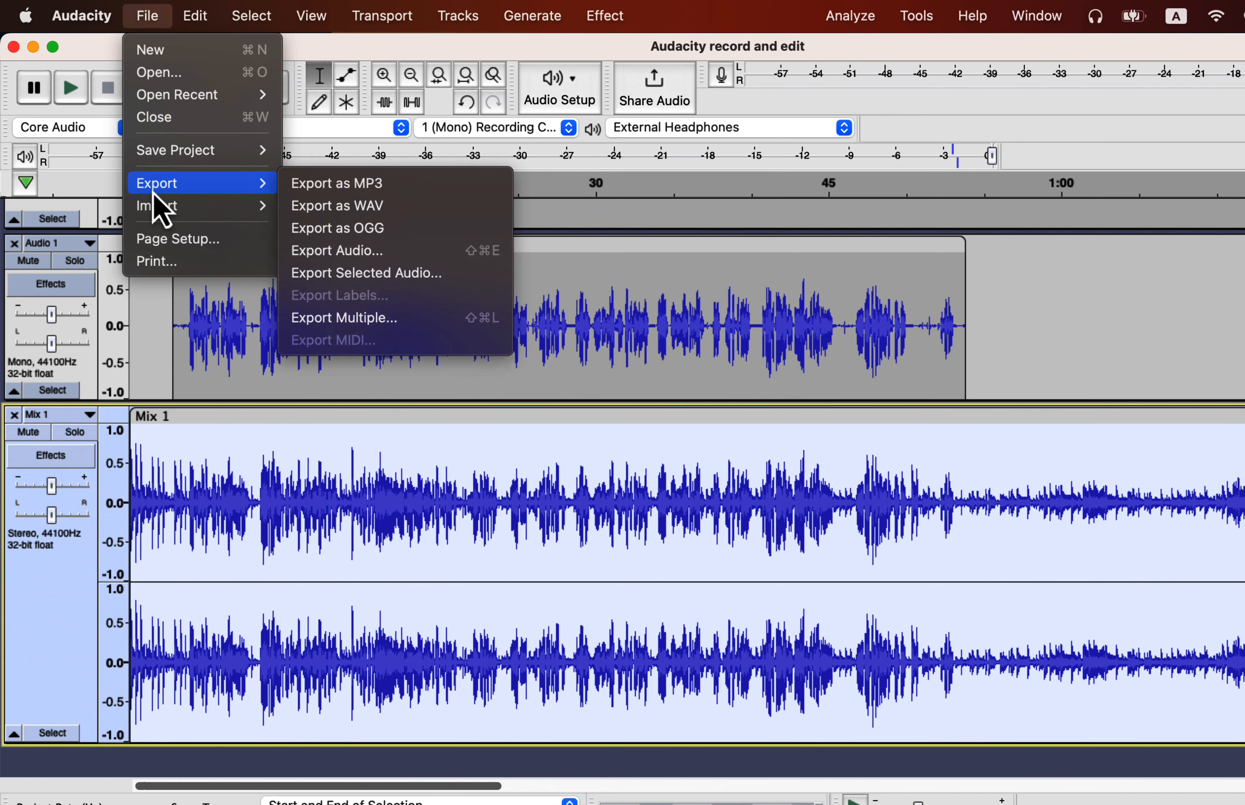
left_click(326, 209)
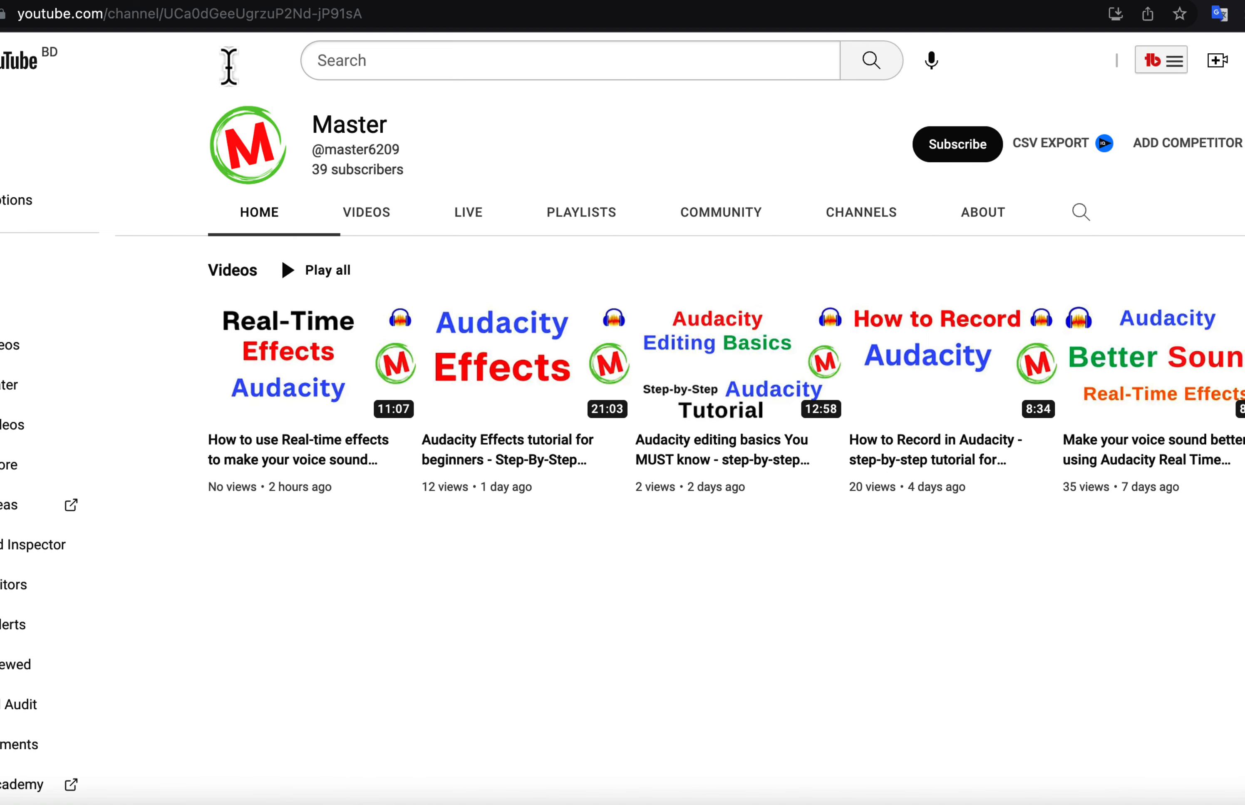
- Look through the Master channel's videos, community posts, playlists and about page, and return to its home page
left_click(364, 214)
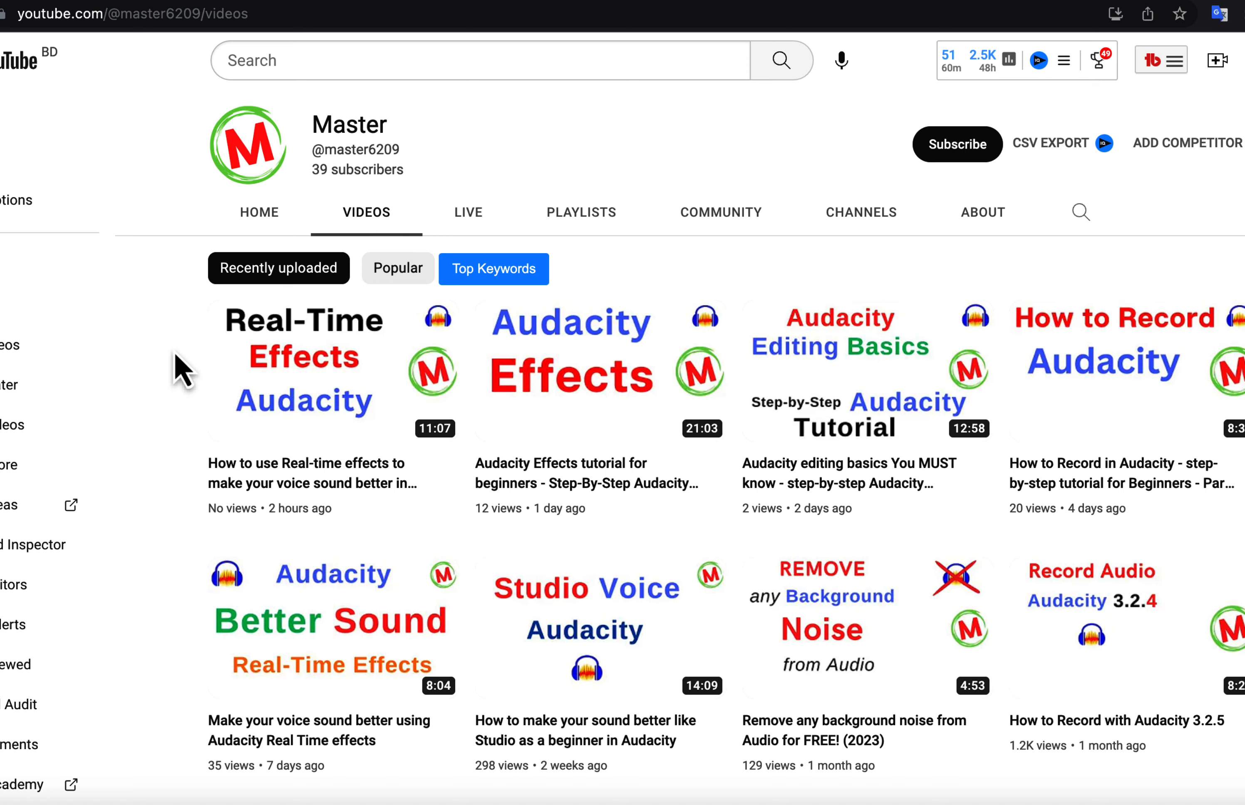
scroll(178, 377, "down", 5)
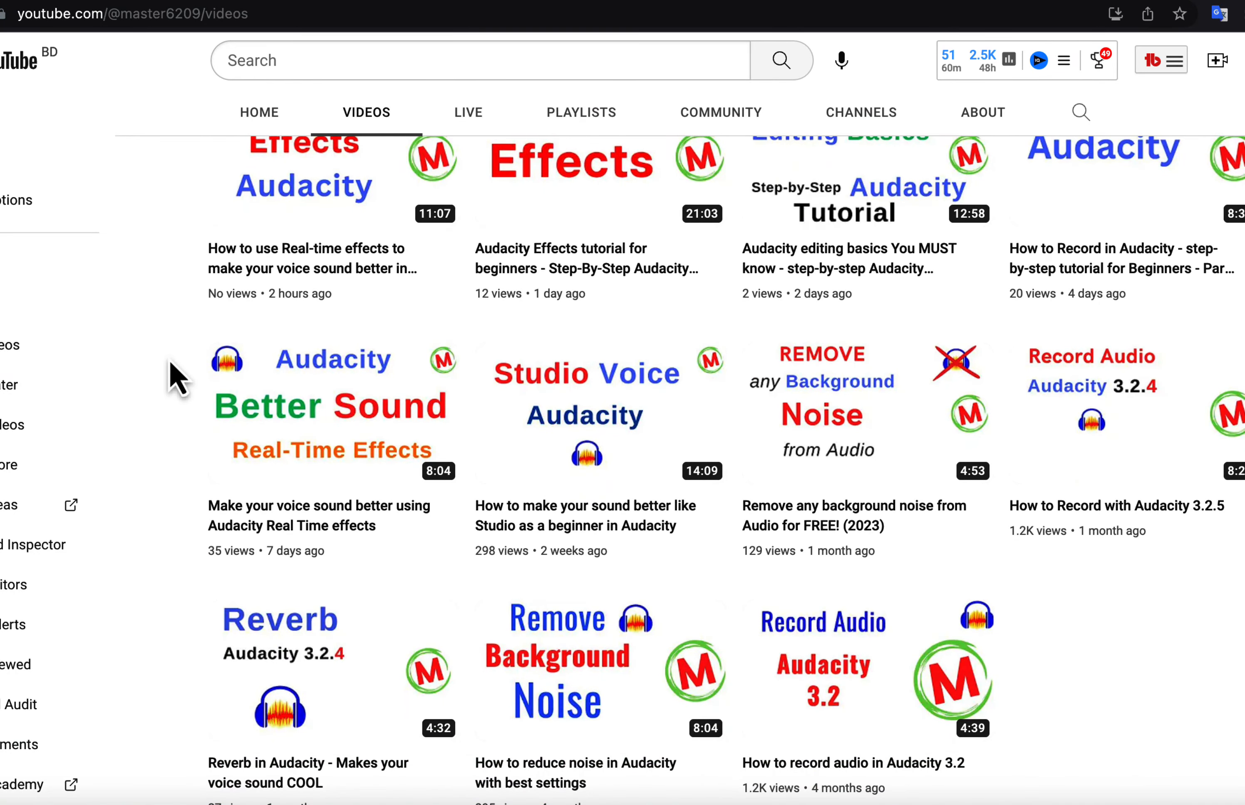
scroll(178, 378, "down", 1)
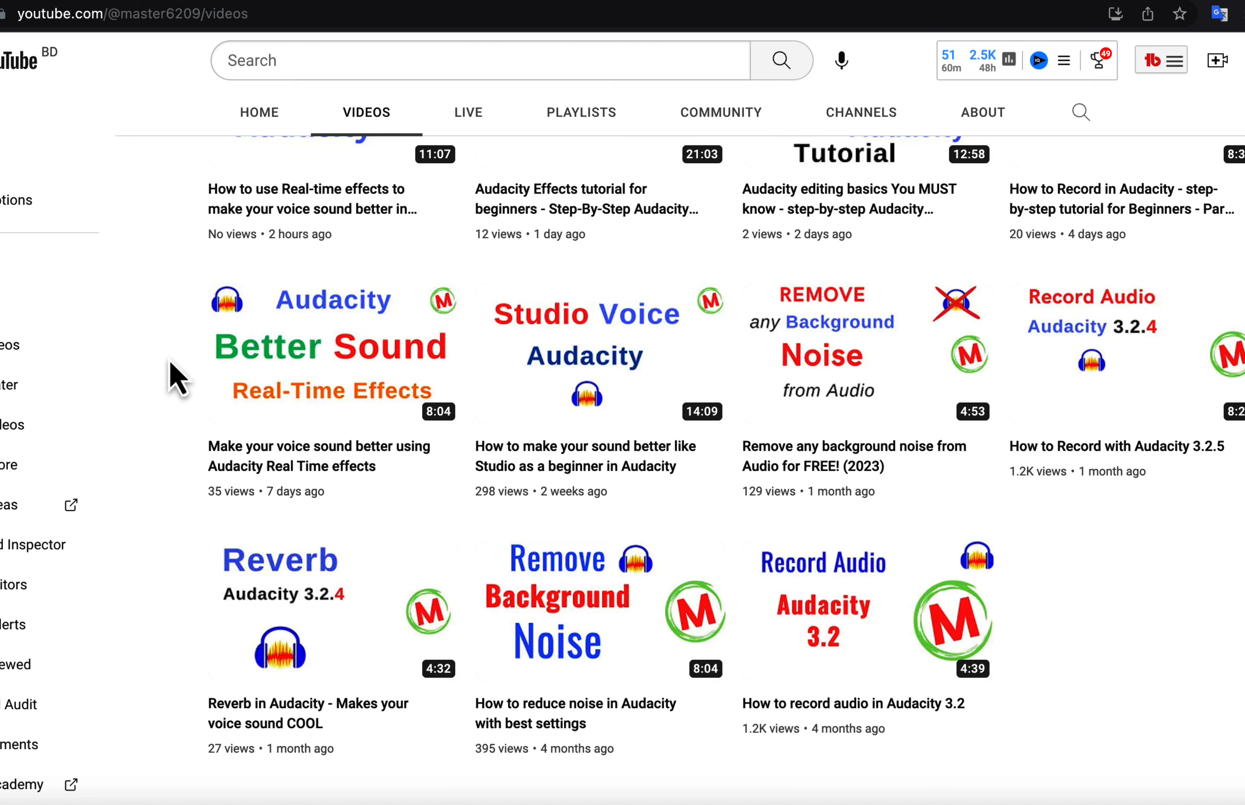
left_click(701, 112)
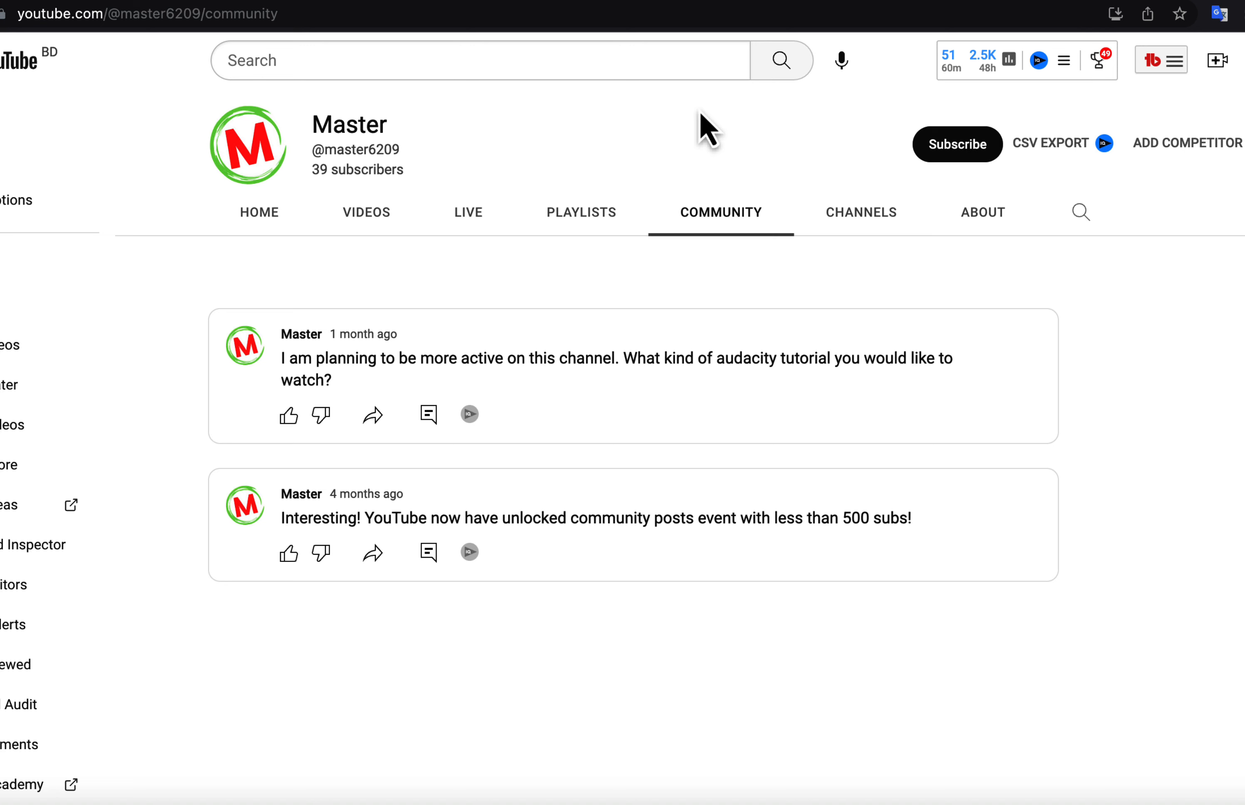
left_click(574, 219)
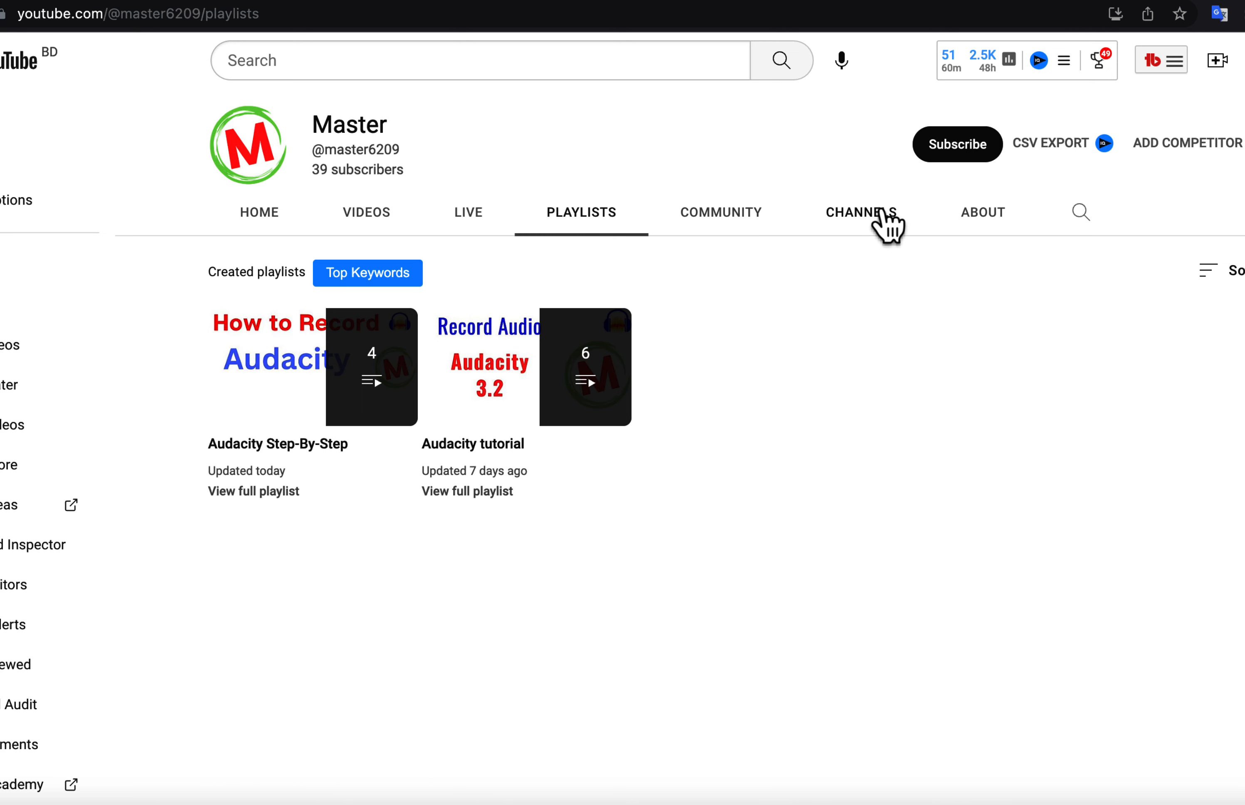
left_click(983, 220)
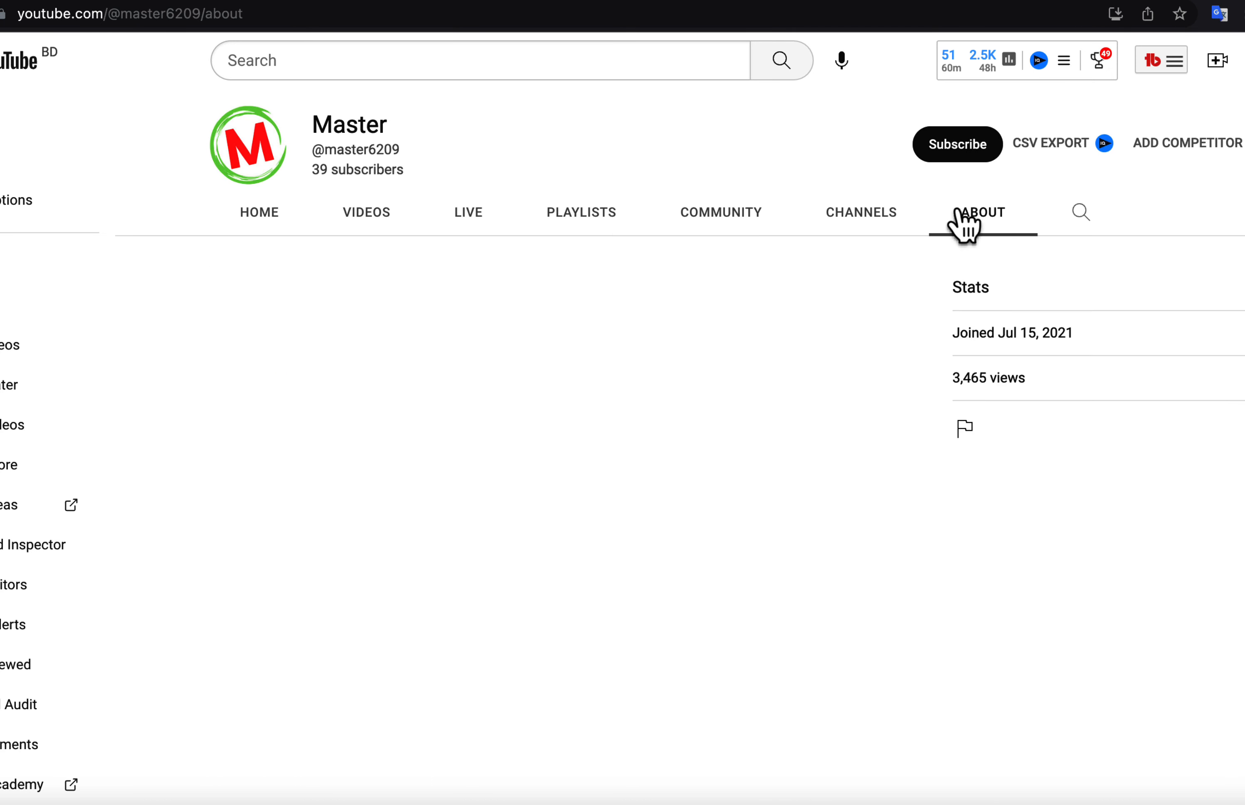
left_click(260, 214)
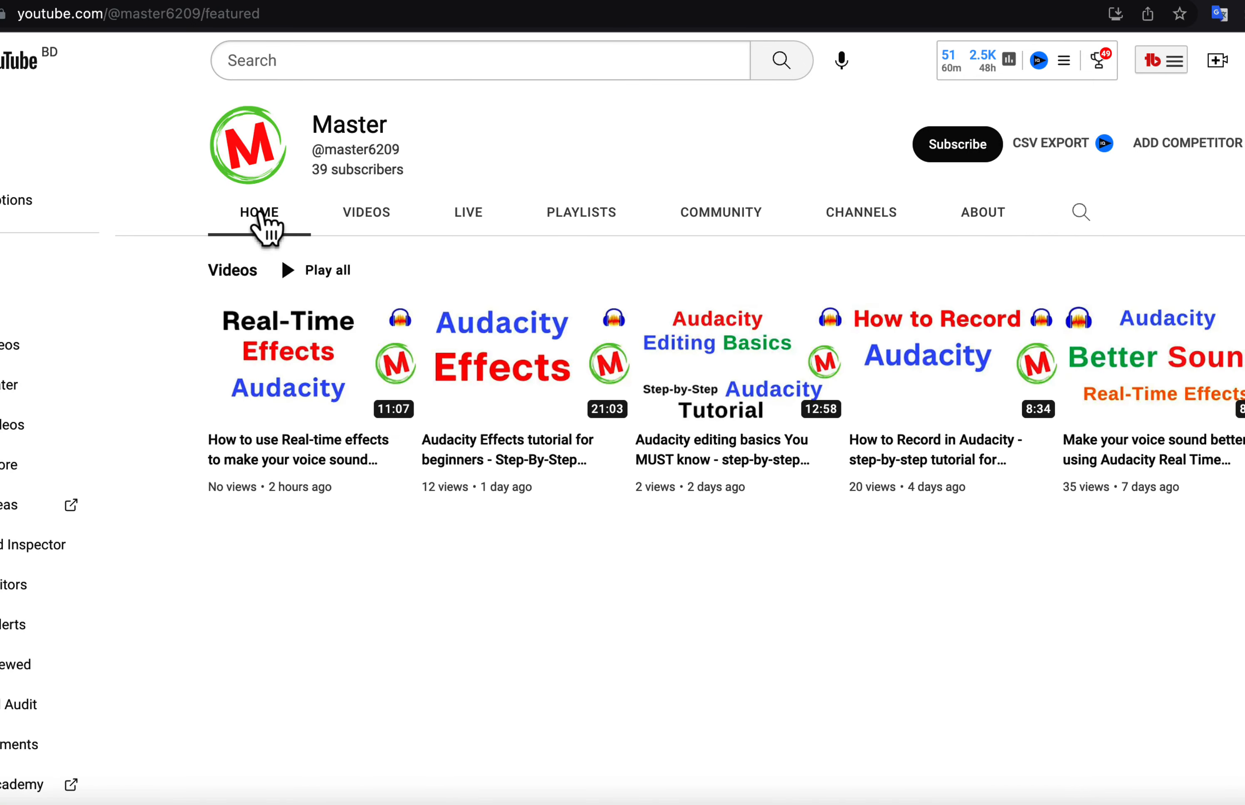